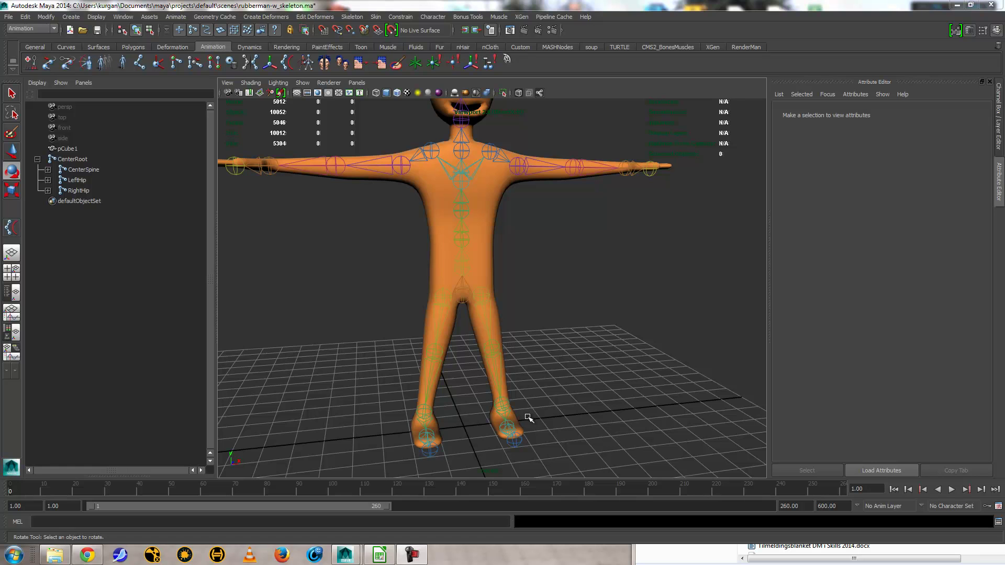
Rotate the left shoulder joint to test the arm skinning
scroll(484, 216, "down", 5)
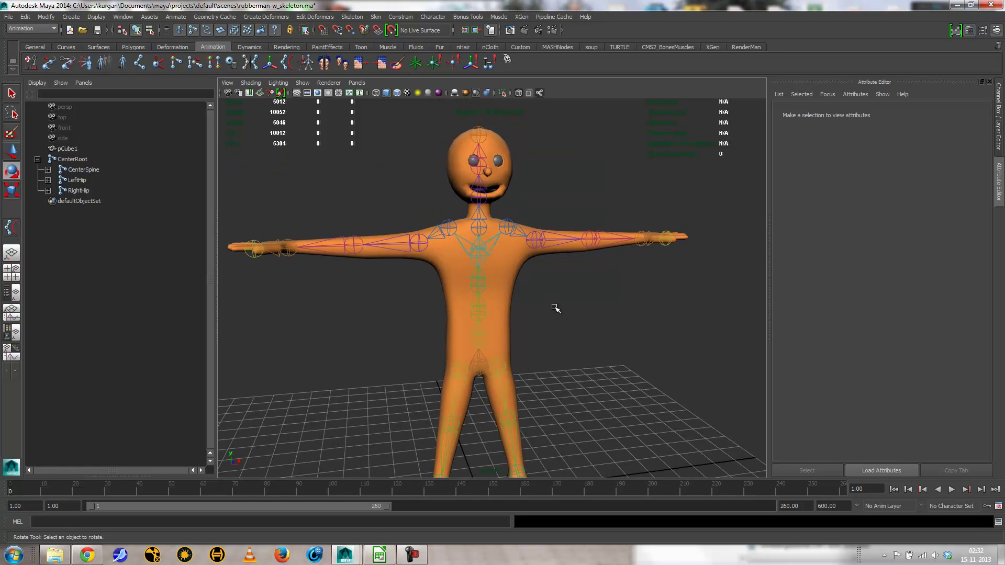
left_click(523, 212)
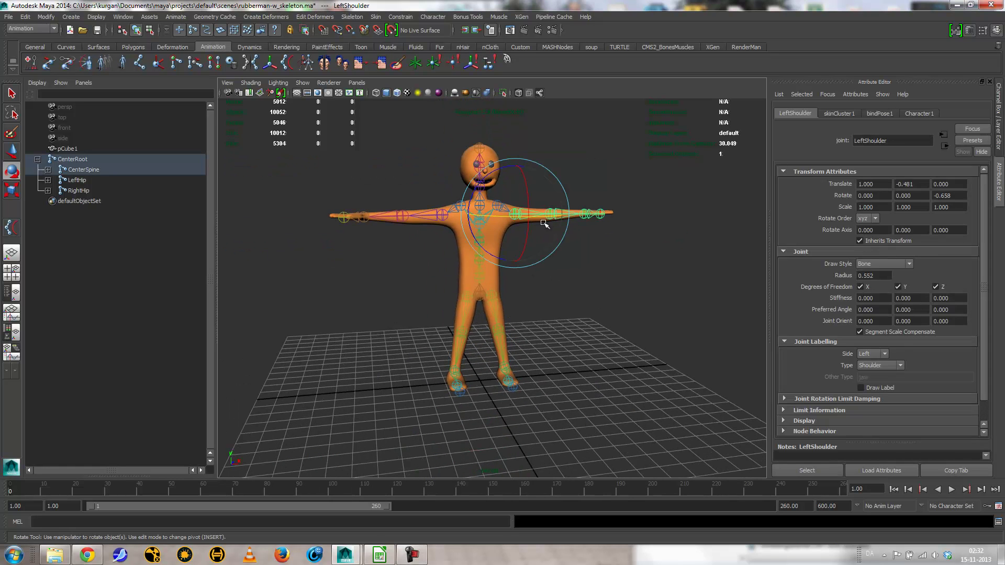
mouse_move(491, 177)
left_mouse_down()
mouse_move(500, 169)
mouse_move(489, 178)
mouse_move(503, 196)
mouse_move(476, 172)
left_mouse_up()
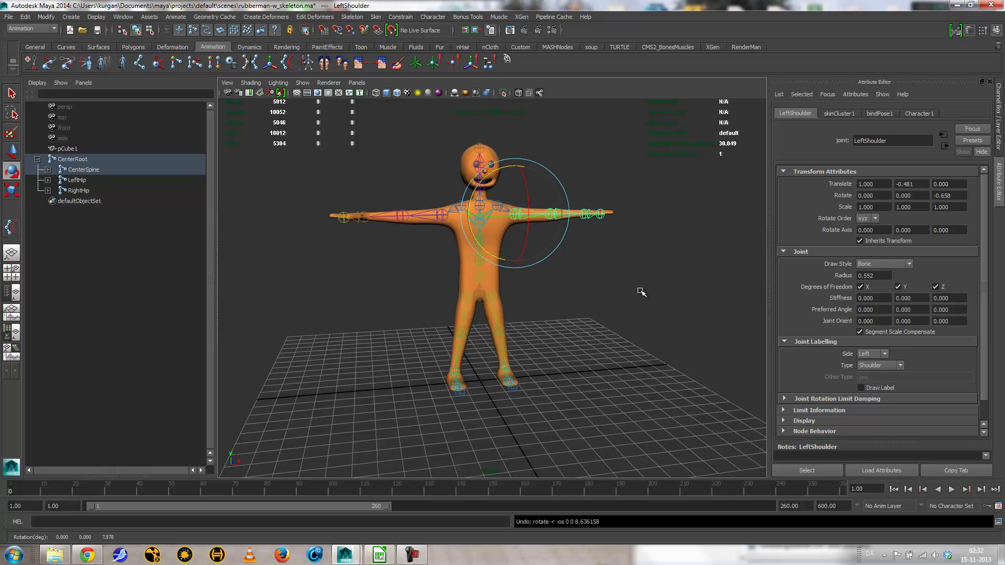
scroll(524, 340, "up", 5)
Orbit and zoom around the character, then deselect the shoulder joint
left_click_drag(466, 329, 478, 280, "alt")
scroll(440, 294, "down", 2)
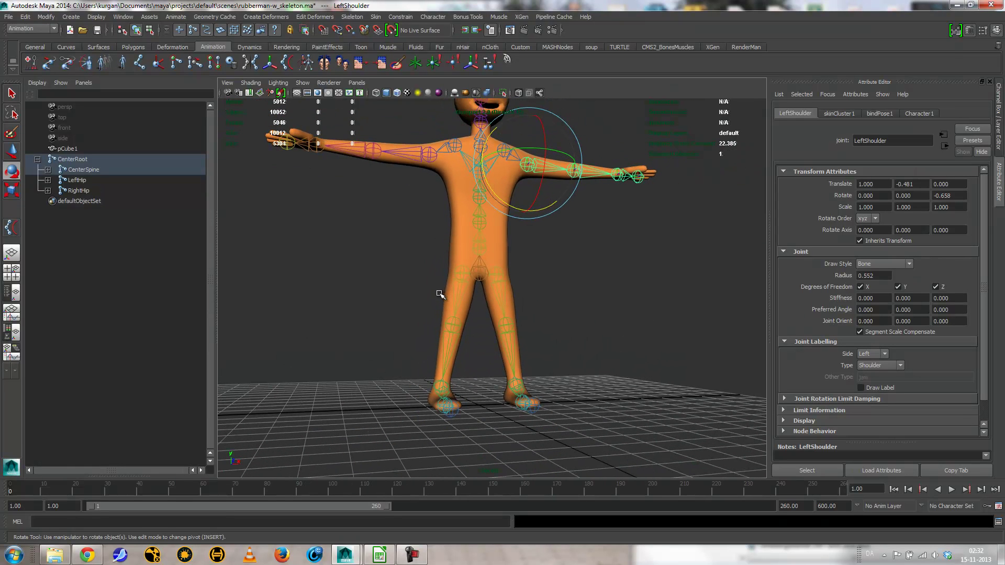
left_click_drag(510, 307, 466, 361, "alt")
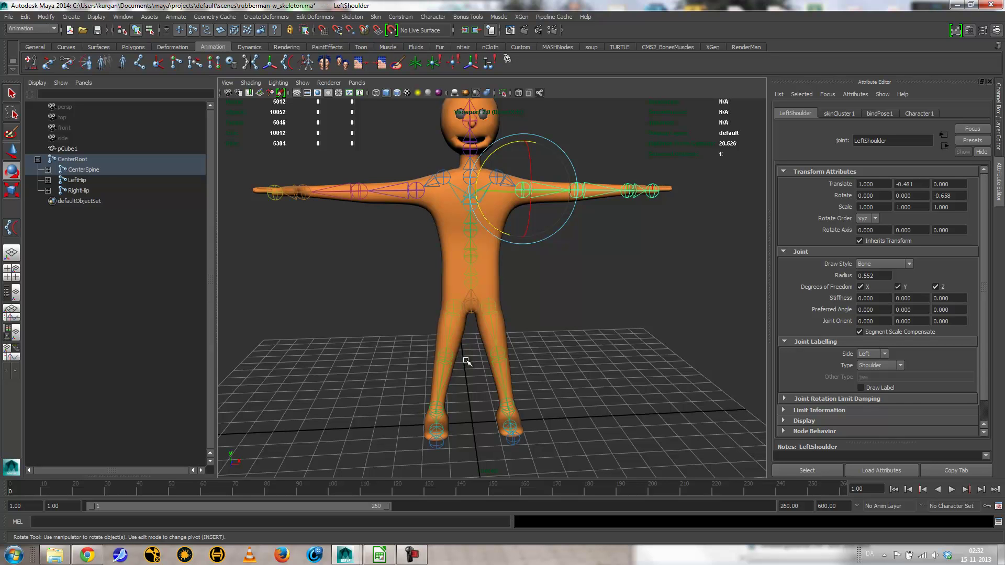
left_click_drag(467, 366, 534, 334, "alt")
left_click_drag(592, 271, 524, 201, "alt")
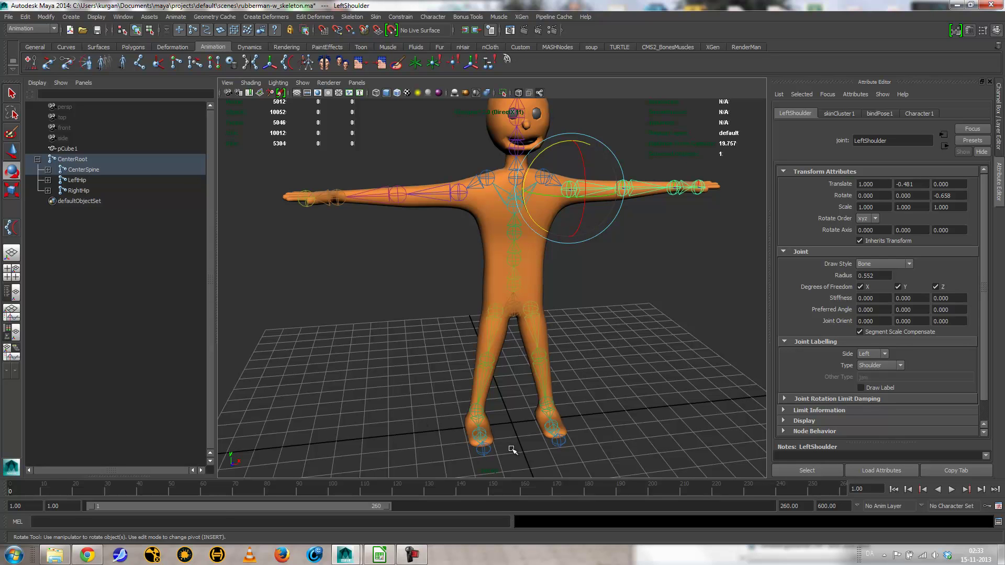
left_click(411, 556)
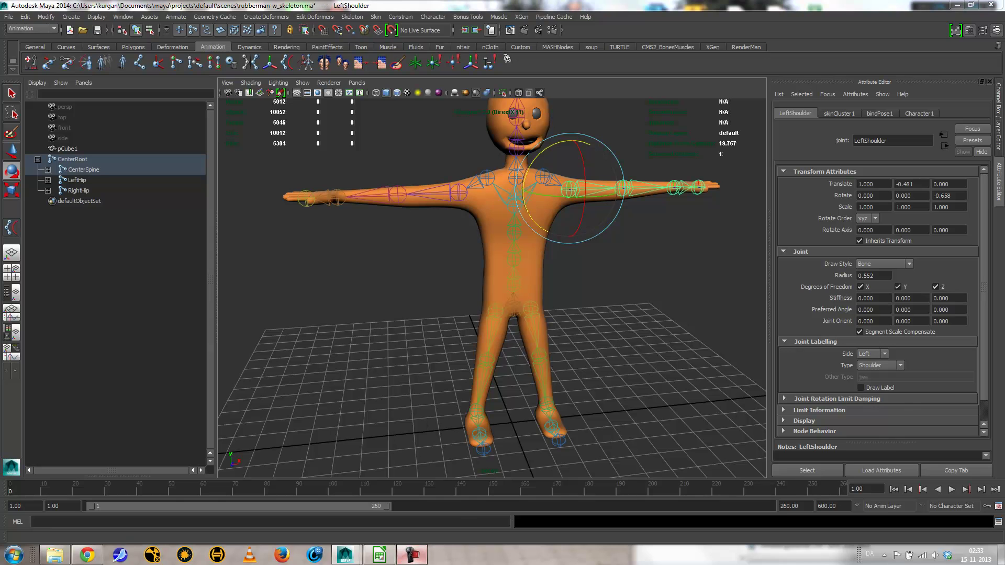
left_click(801, 457)
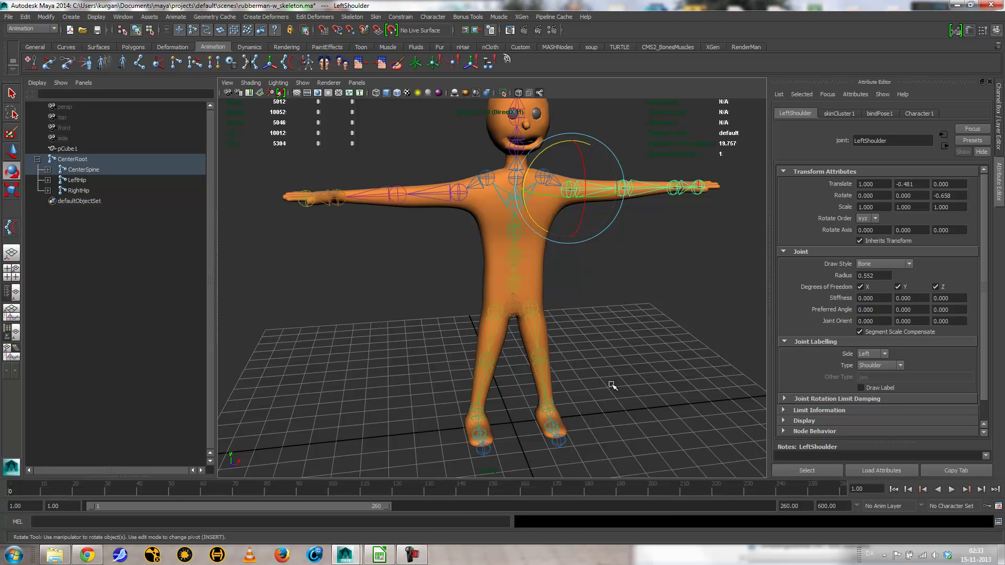
left_click(617, 354)
left_click_drag(618, 355, 507, 354, "alt")
scroll(534, 361, "up", 2)
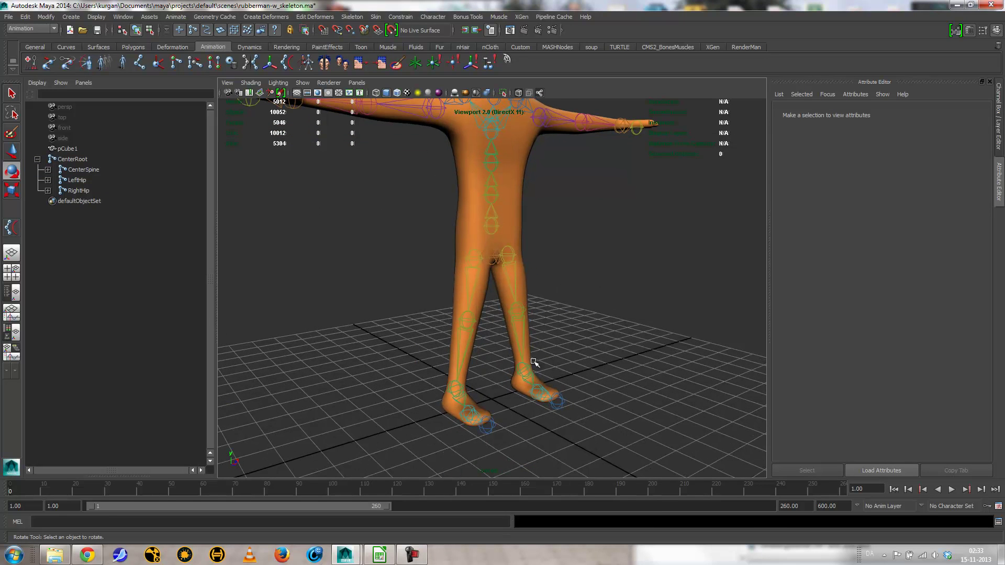
Create the RightHip-to-ankle IK handle and test-raise the leg, then undo the raise
left_click(158, 63)
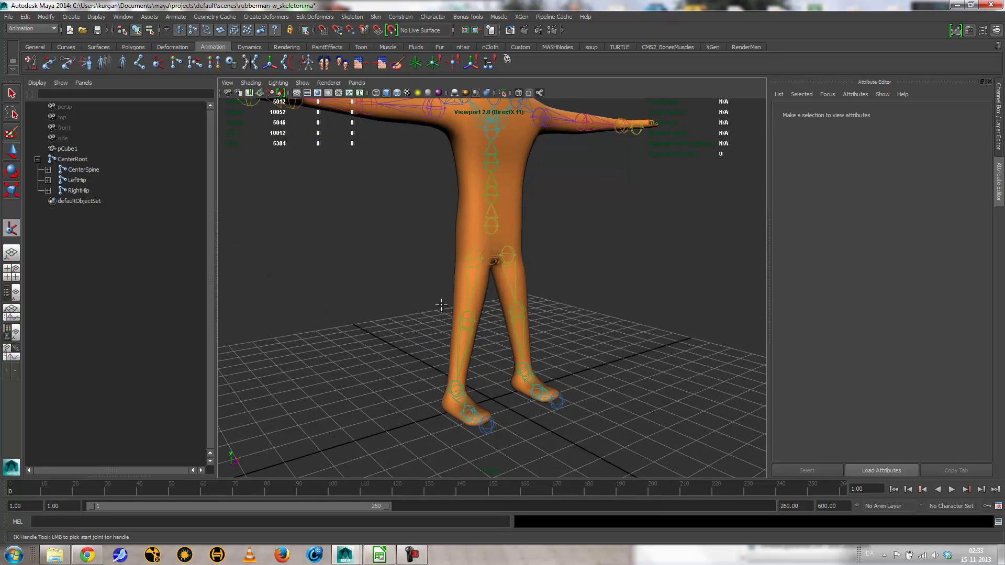
left_click(468, 258)
left_click(452, 389)
key("e")
left_click_drag(451, 389, 442, 431, "alt")
right_click_drag(442, 431, 474, 291, "alt")
key("w")
left_click_drag(457, 365, 470, 310)
key("ctrl+z")
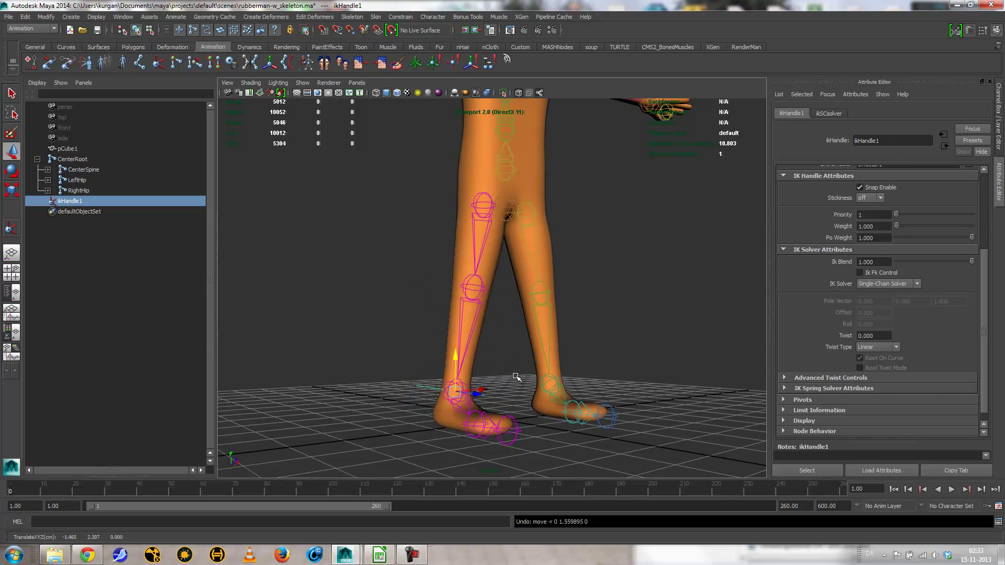
left_click_drag(417, 445, 429, 398, "alt")
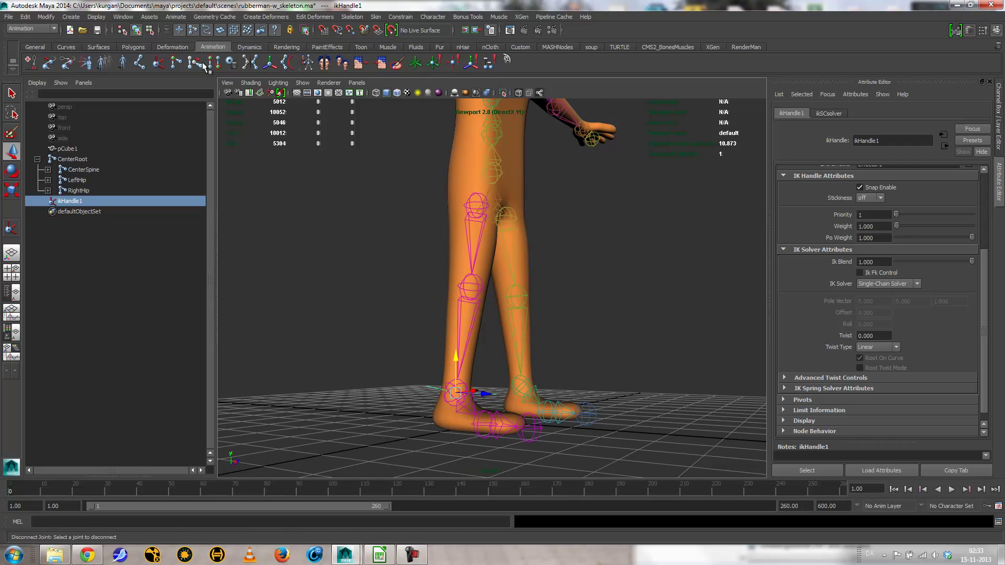
Add RightFoot-to-ball and RightToe-to-toe-tip IK handles, test-lifting the toe handle before undoing
left_click(153, 65)
left_click(457, 400)
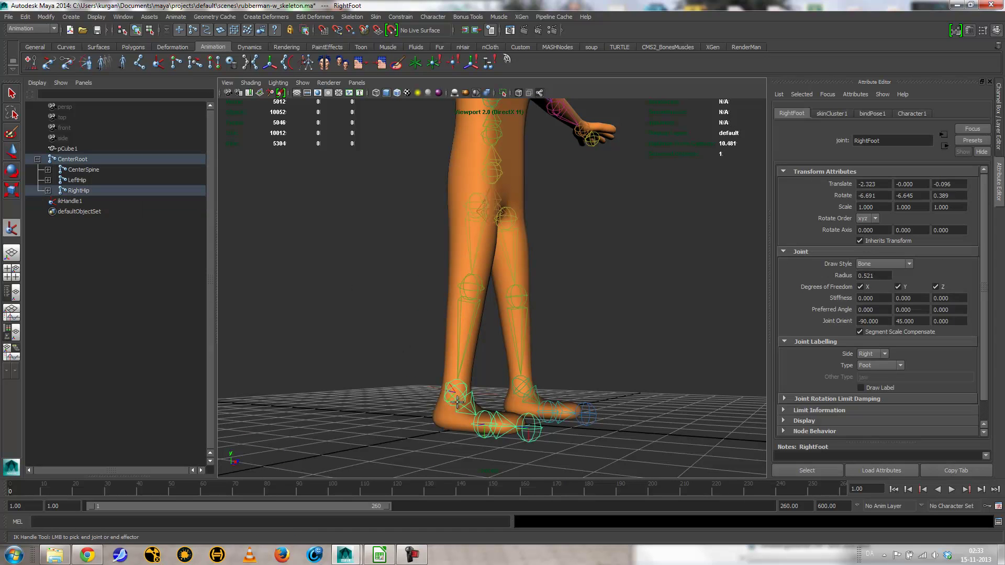
left_click(485, 436)
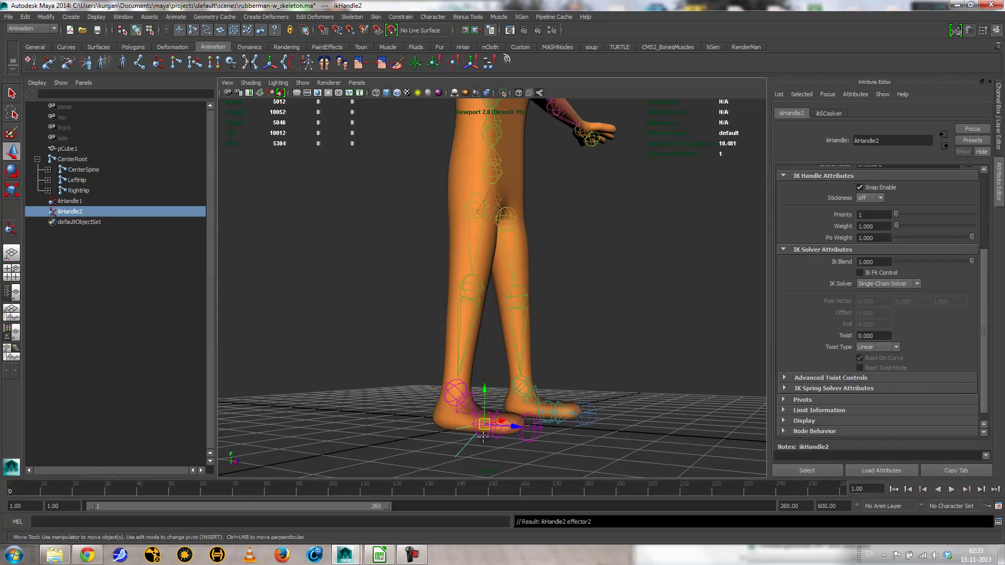
key("y")
left_click(490, 435)
left_click(526, 442)
key("w")
left_click_drag(529, 431, 555, 445, "alt")
left_click_drag(557, 366, 558, 323)
key("ctrl+z")
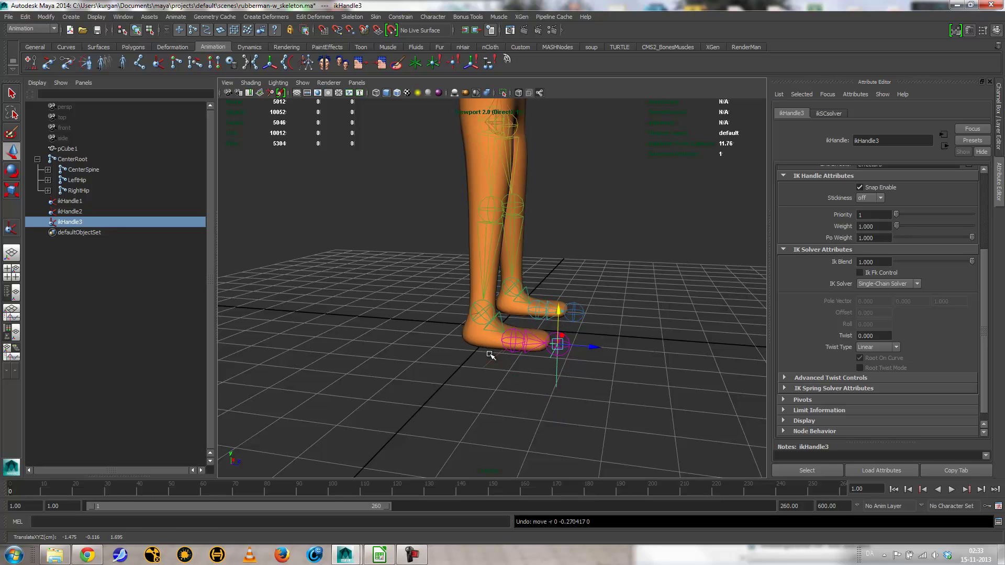
Test the ankle, toe and leg IK handles by moving and rotating them, undoing each change
left_click(507, 341)
left_click_drag(515, 315, 487, 349)
key("ctrl+z")
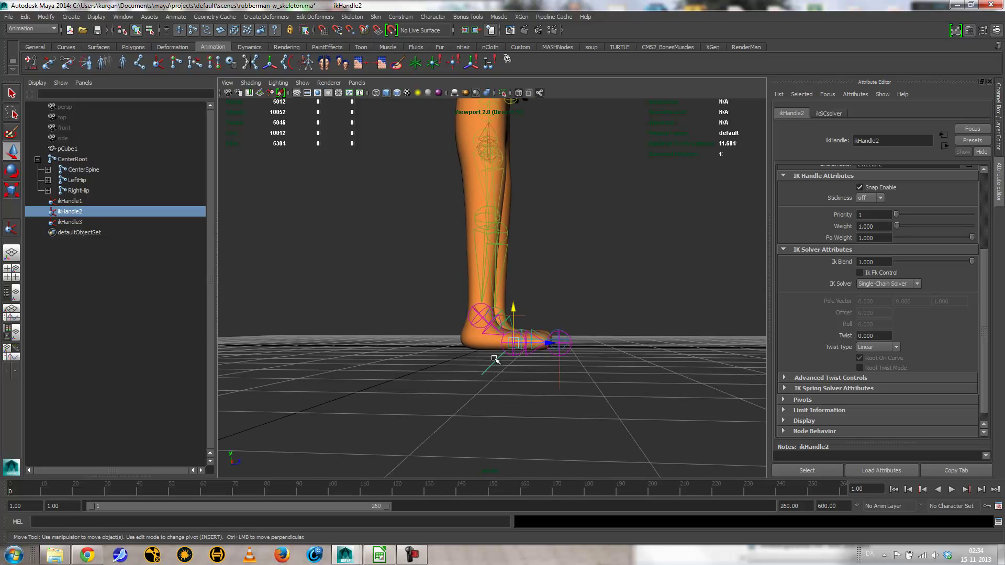
left_click_drag(544, 362, 560, 343, "alt")
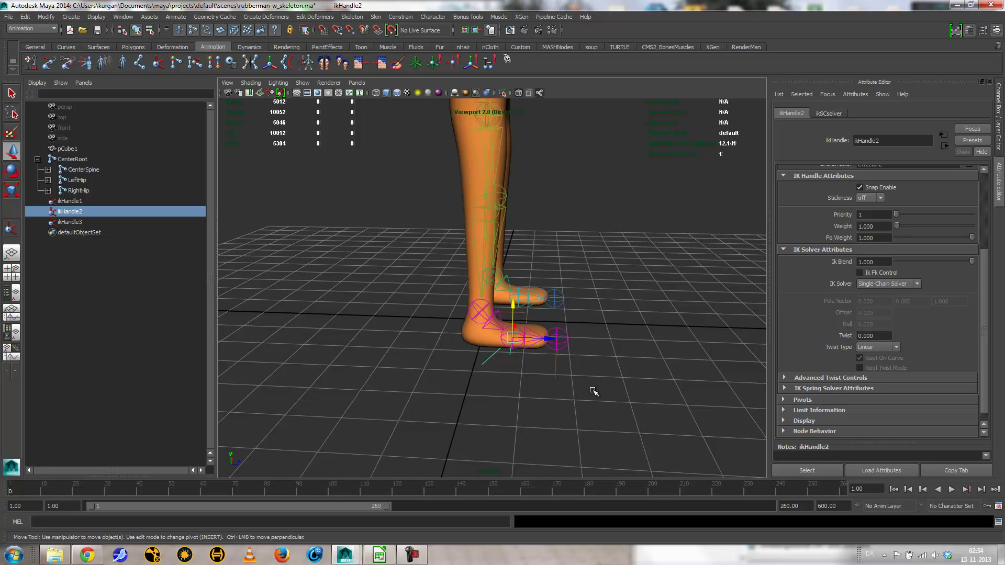
left_click(563, 367)
left_click(557, 339)
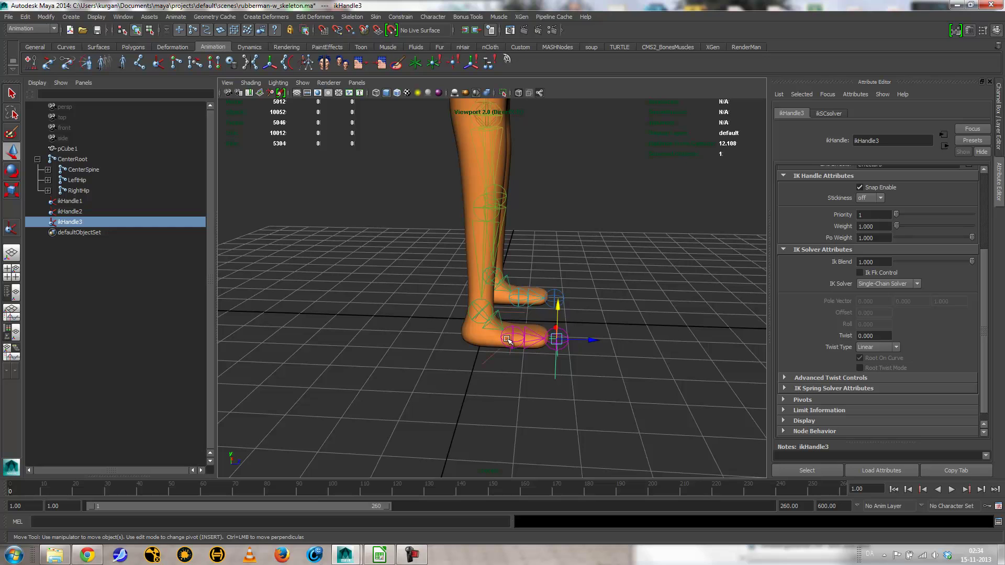
left_click_drag(449, 311, 569, 388)
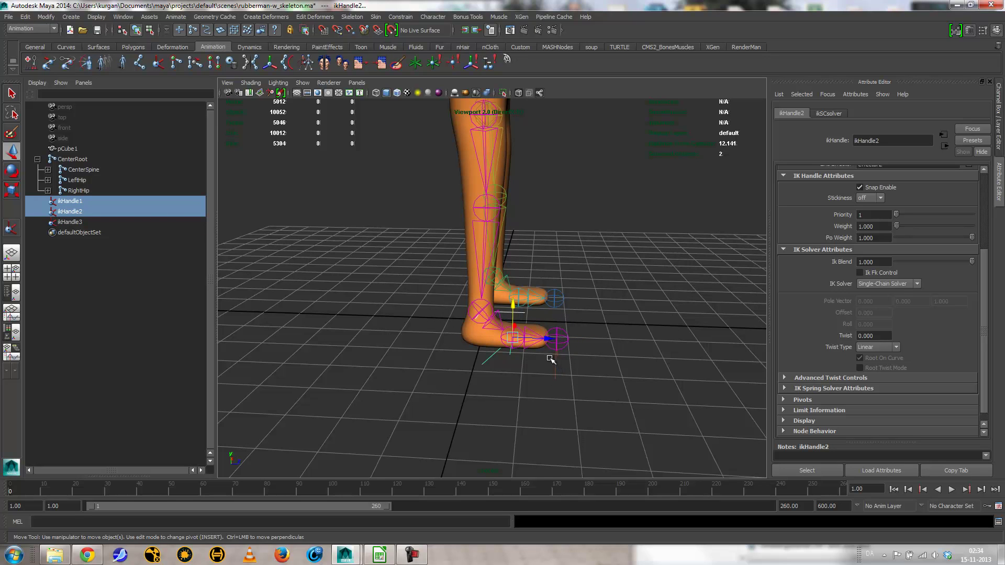
key("e")
key("ctrl+z")
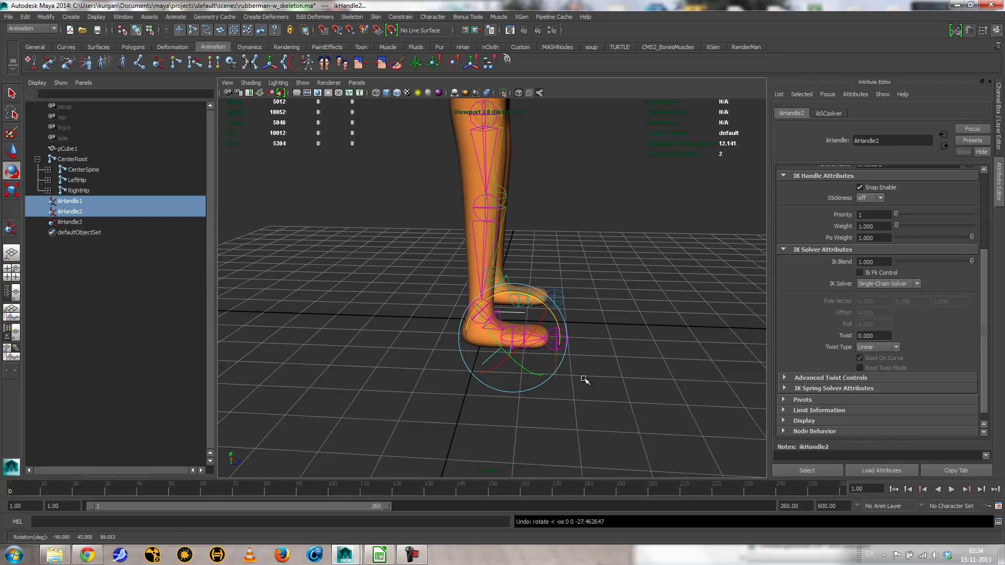
left_click(434, 385)
left_click_drag(453, 312, 583, 382)
key("ctrl+g")
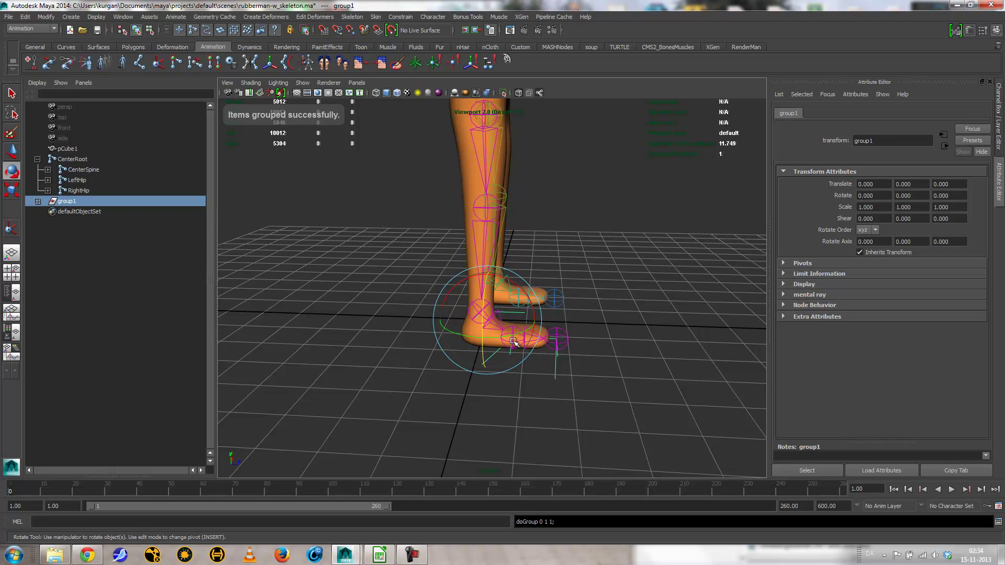
key("Insert")
left_click_drag(527, 327, 570, 329)
key("Insert")
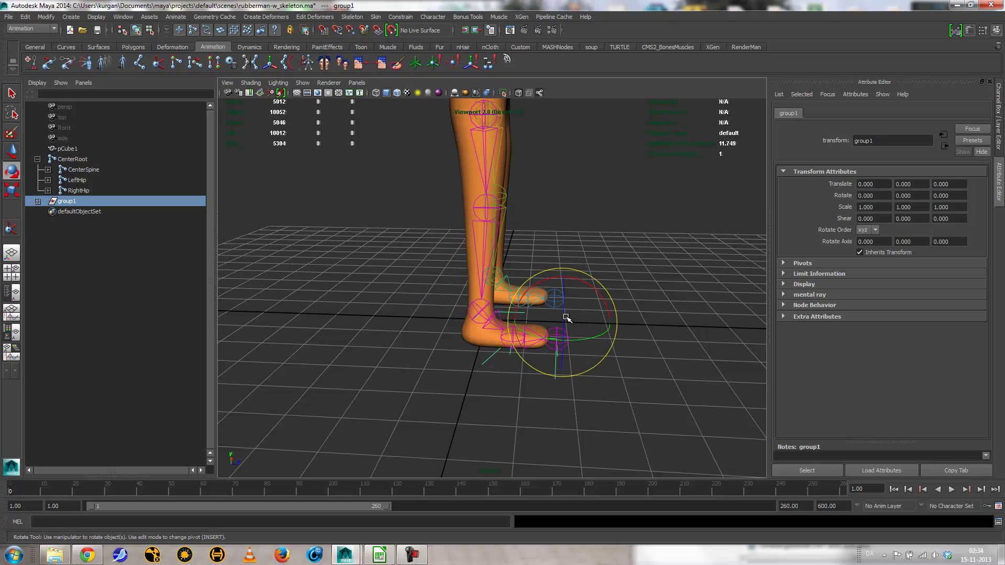
mouse_move(548, 281)
left_mouse_down()
mouse_move(575, 288)
mouse_move(538, 291)
left_mouse_up()
key("ctrl+z")
key("ctrl+z")
key("ctrl+z")
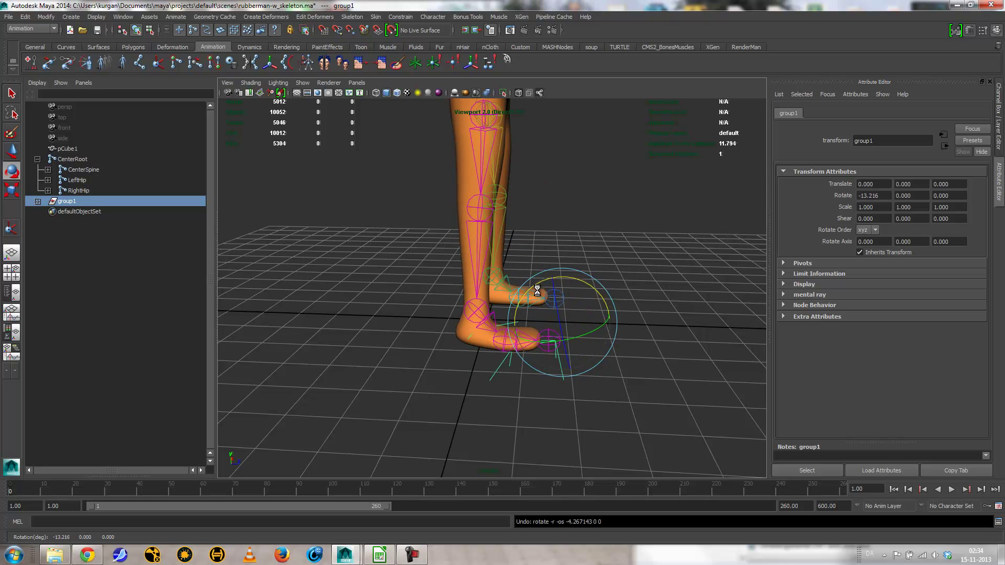
Switch the hip-to-ankle IK handle, ikHandle1, to the Rotate-Plane Solver
left_click(538, 292)
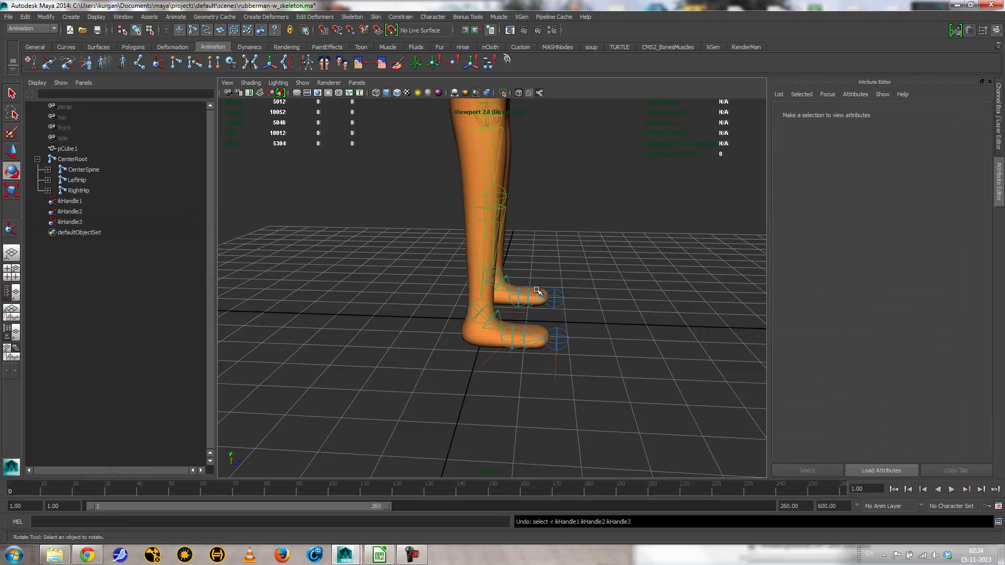
left_click_drag(597, 386, 475, 354, "alt")
scroll(527, 408, "up", 5)
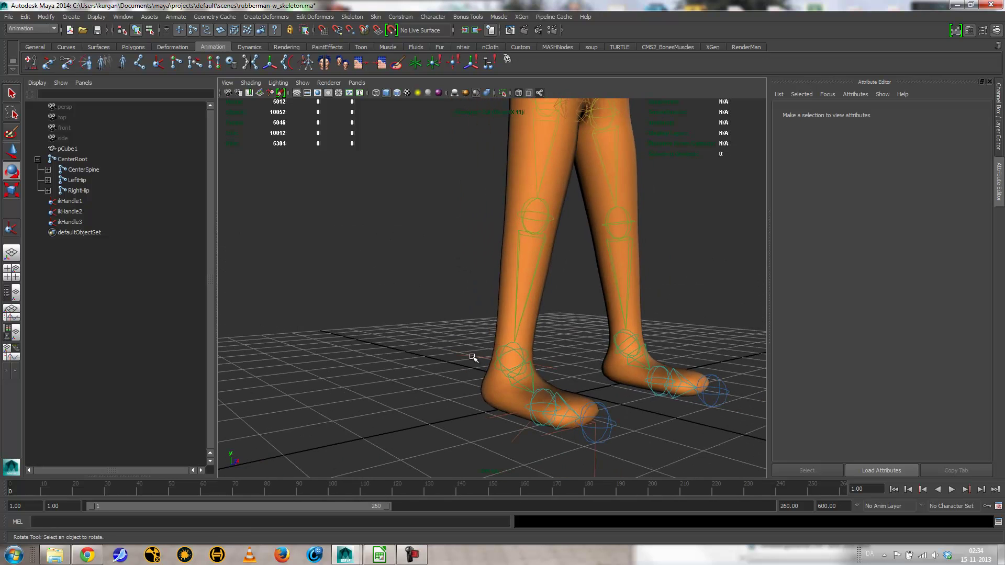
left_click(473, 361)
scroll(545, 367, "up", 4)
left_click(885, 284)
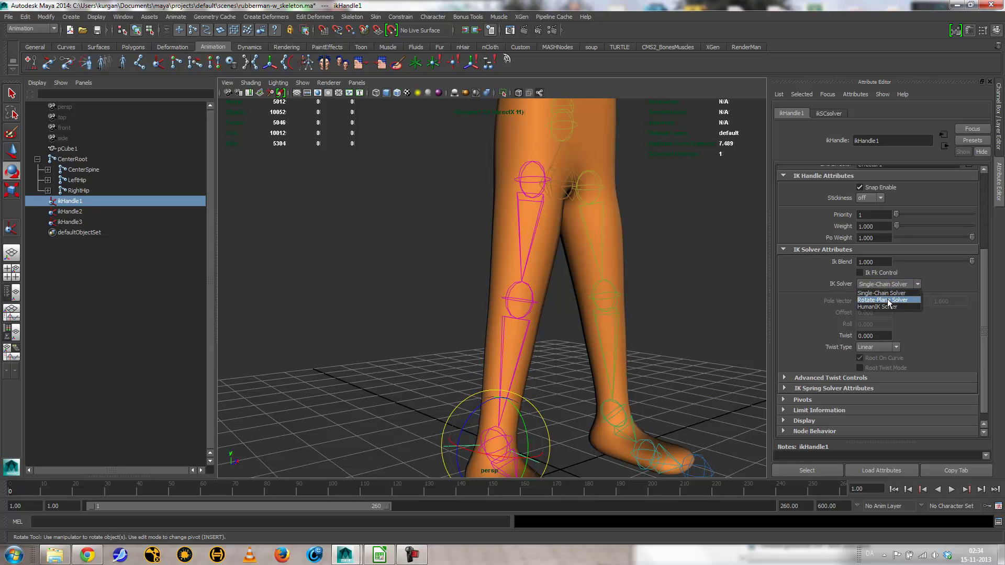
left_click(885, 300)
Drag ikHandle1's pole vector forward to 0, 0, 3.185 to aim the knee
left_click_drag(686, 360, 547, 371, "alt")
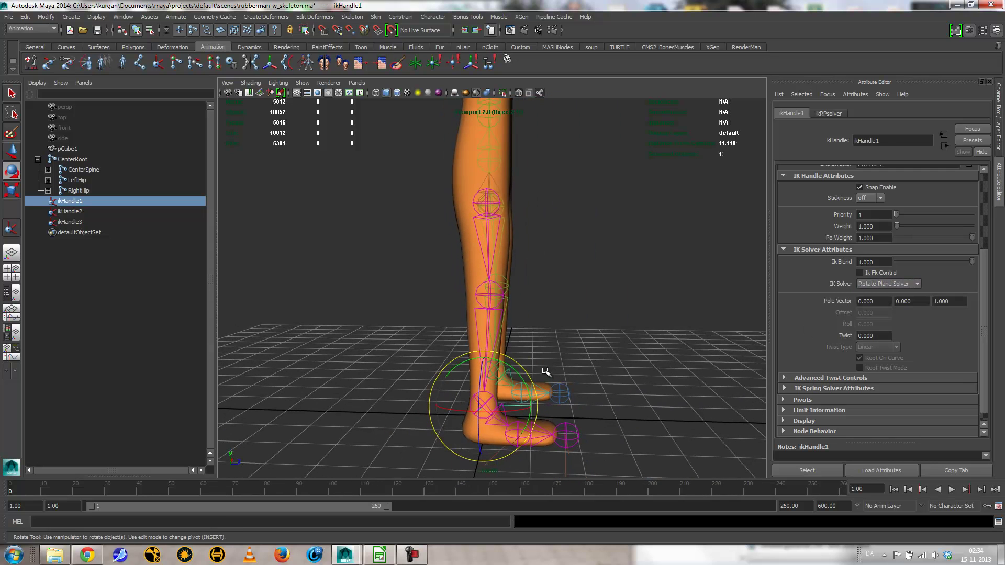
key("t")
left_click_drag(605, 325, 576, 289, "alt")
left_click_drag(581, 206, 699, 209)
left_click_drag(644, 282, 592, 324, "alt")
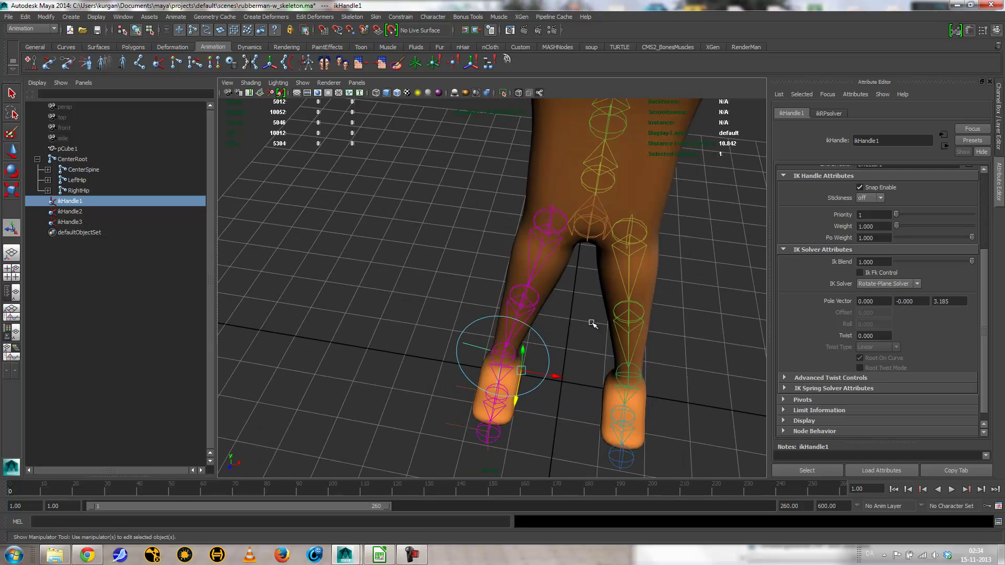
left_click_drag(558, 378, 512, 332)
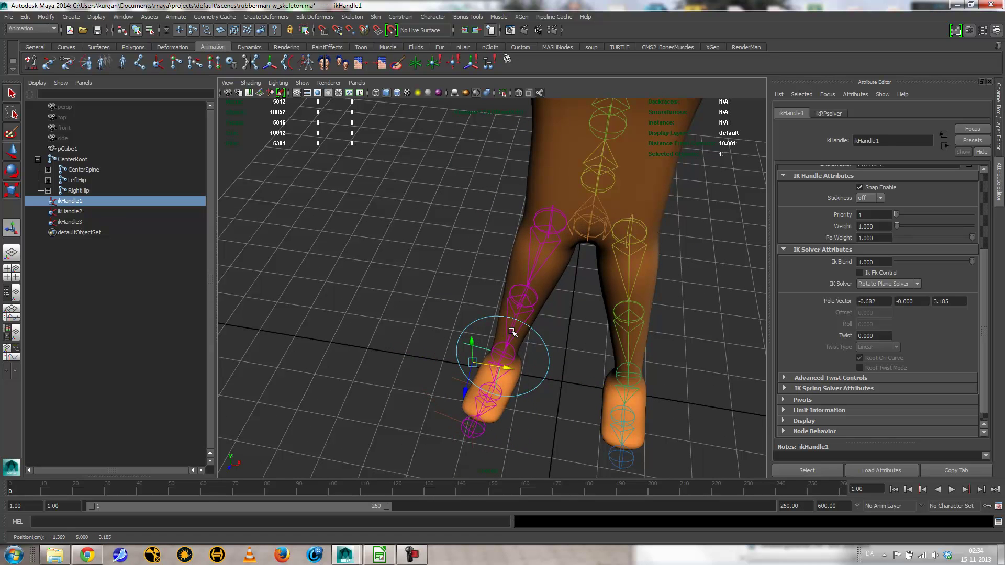
key("ctrl+z")
left_click_drag(621, 320, 569, 273, "alt")
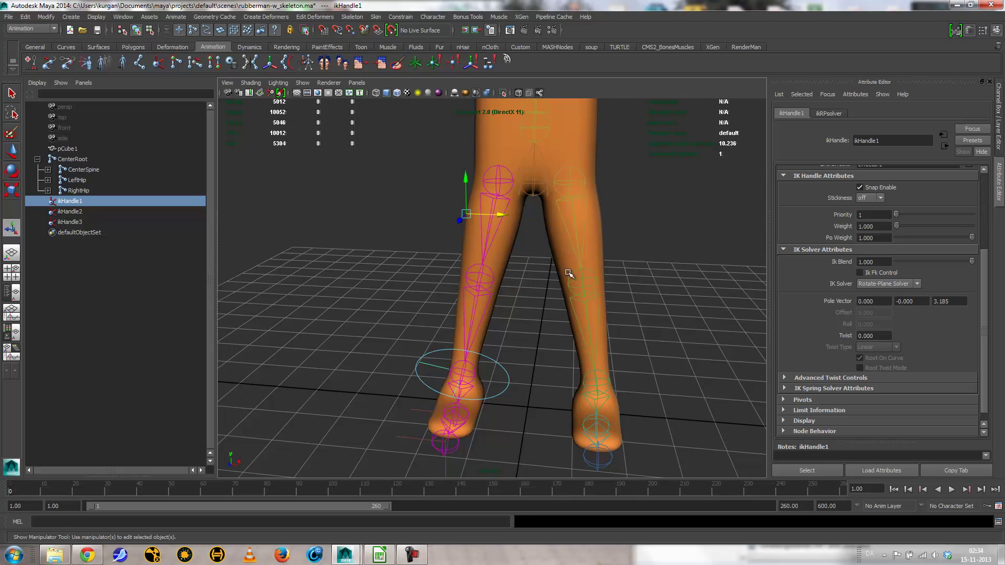
Create three left-leg IK handles: LeftHip to ankle, ankle to toe, and LeftToe to tip
left_click(159, 63)
left_click(575, 183)
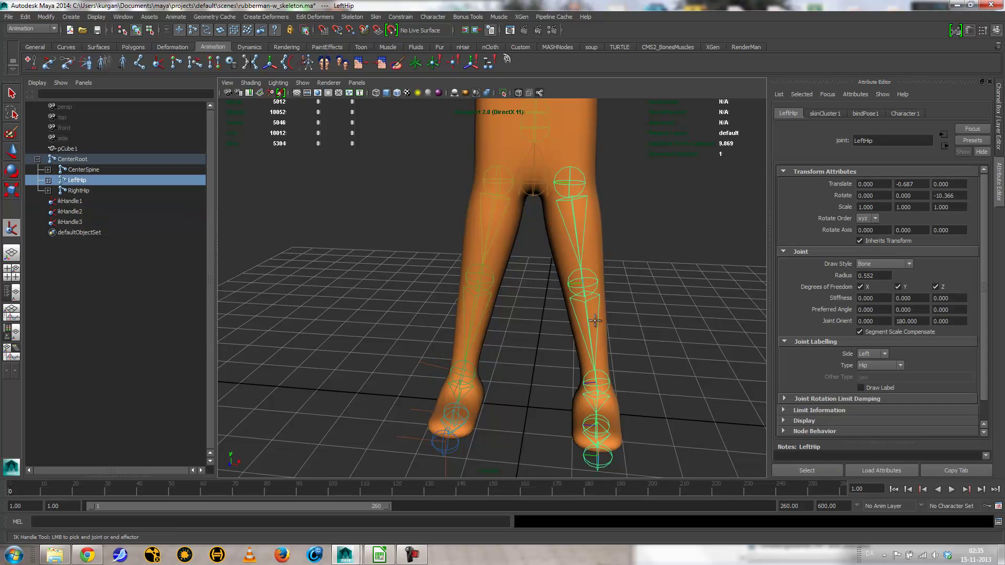
left_click(604, 375)
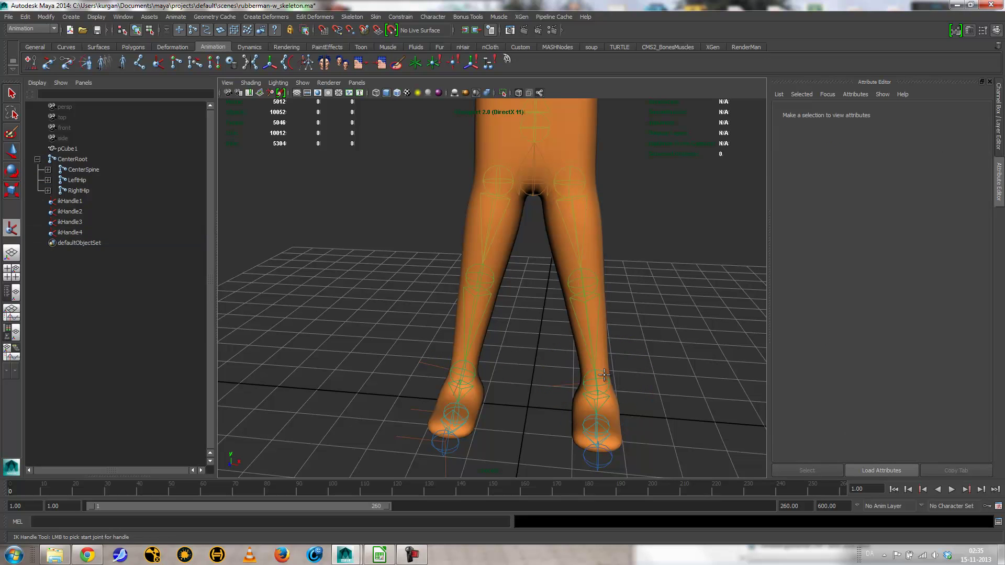
left_click(604, 374)
left_click(609, 424)
left_click(609, 426)
left_click(608, 459)
key("e")
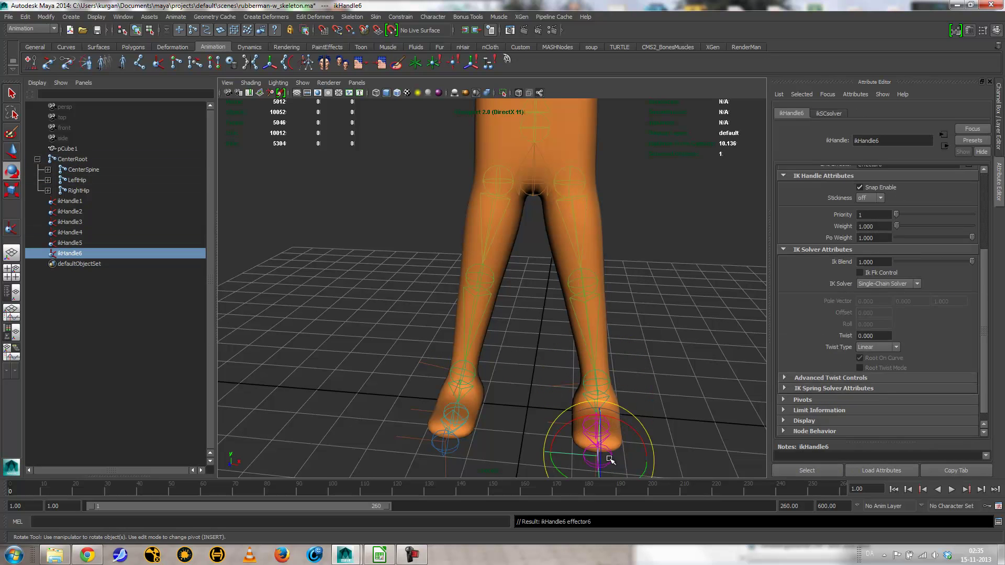
Set ikHandle4 to the Rotate-Plane Solver with its pole vector at 0, 0, 2.052
left_click(566, 379)
left_click(864, 285)
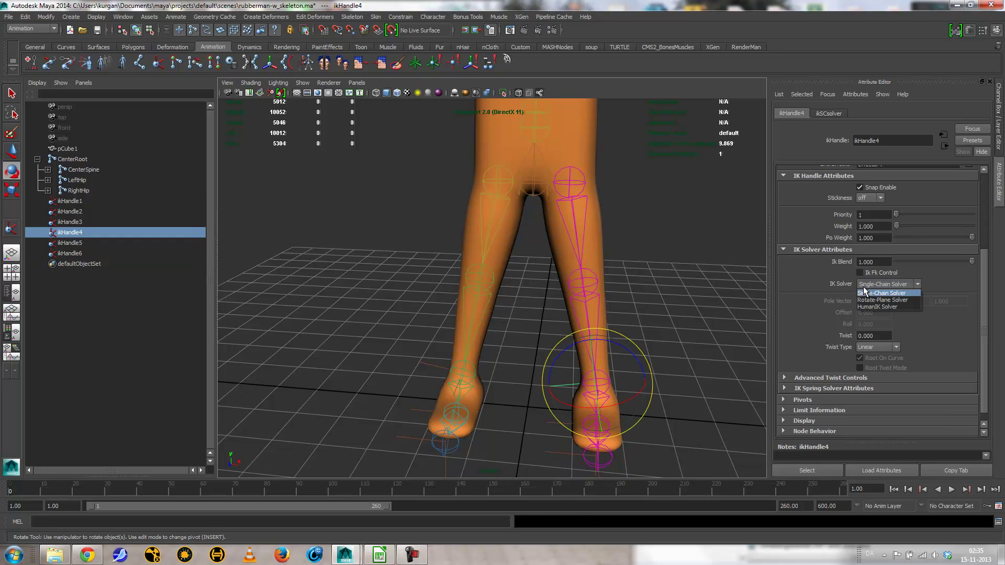
left_click(877, 300)
left_click_drag(595, 299, 652, 290, "alt")
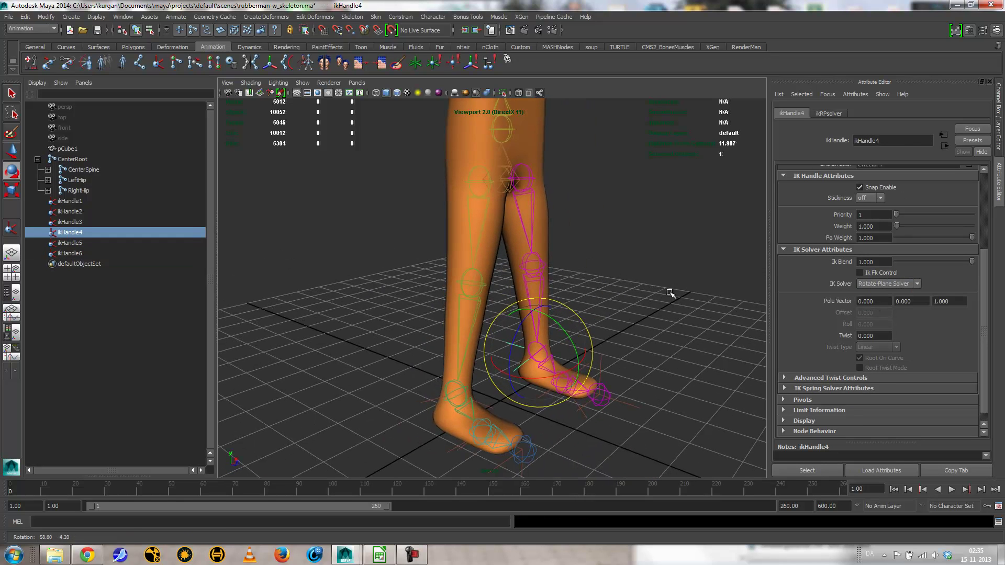
key("t")
left_click_drag(592, 184, 653, 242)
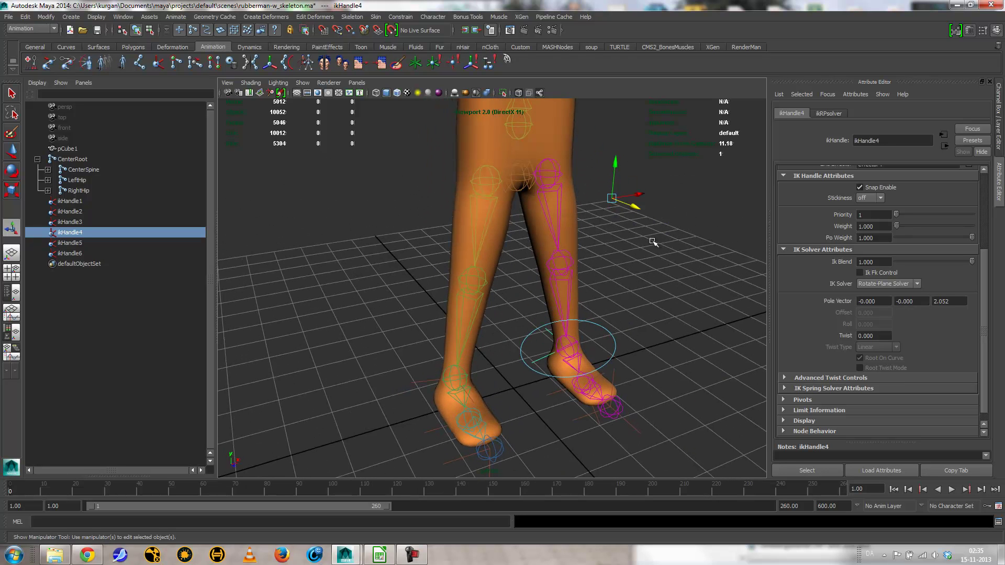
left_click_drag(611, 200, 545, 182)
key("ctrl+z")
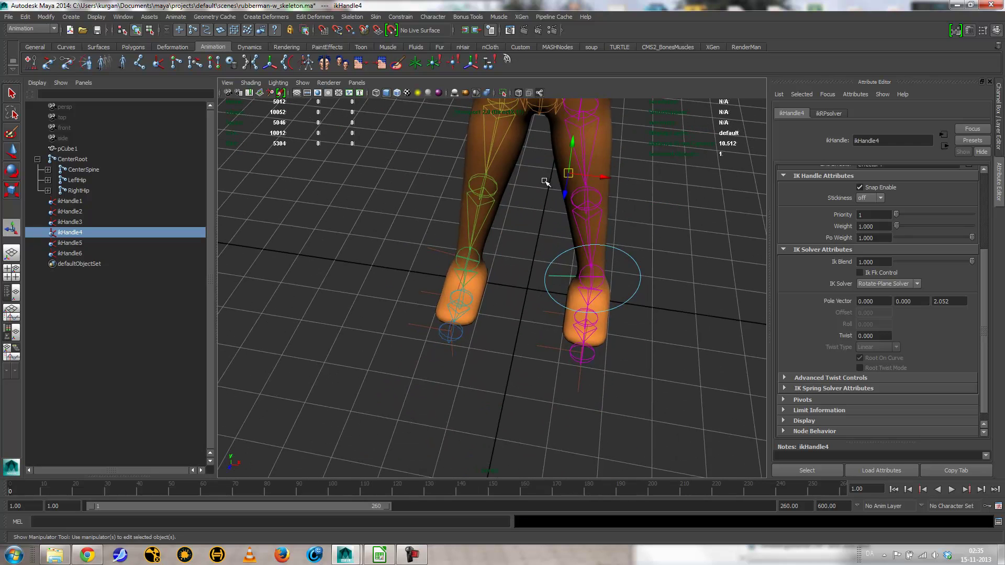
scroll(545, 182, "down", 2)
left_click(539, 163)
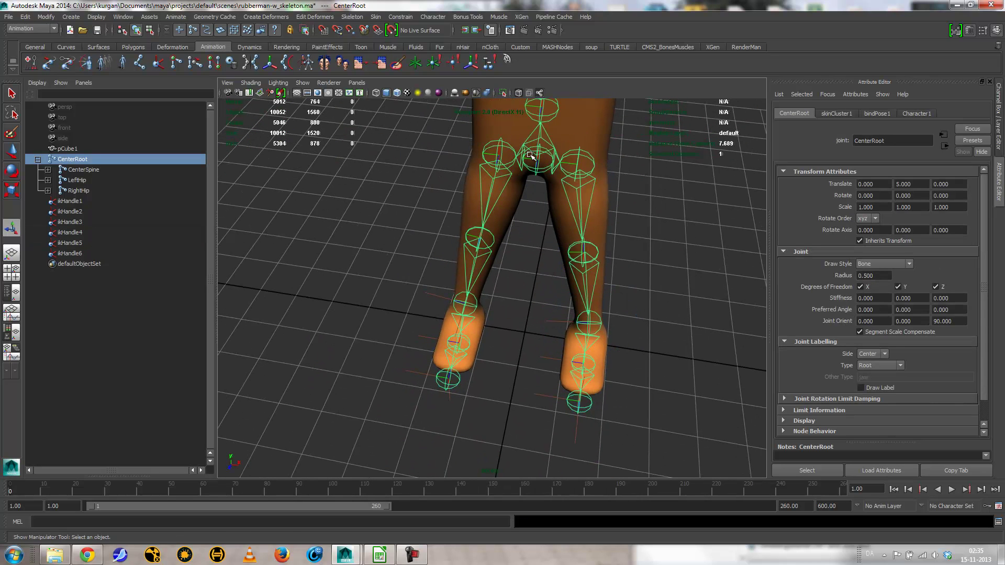
key("w")
left_click_drag(535, 157, 628, 247)
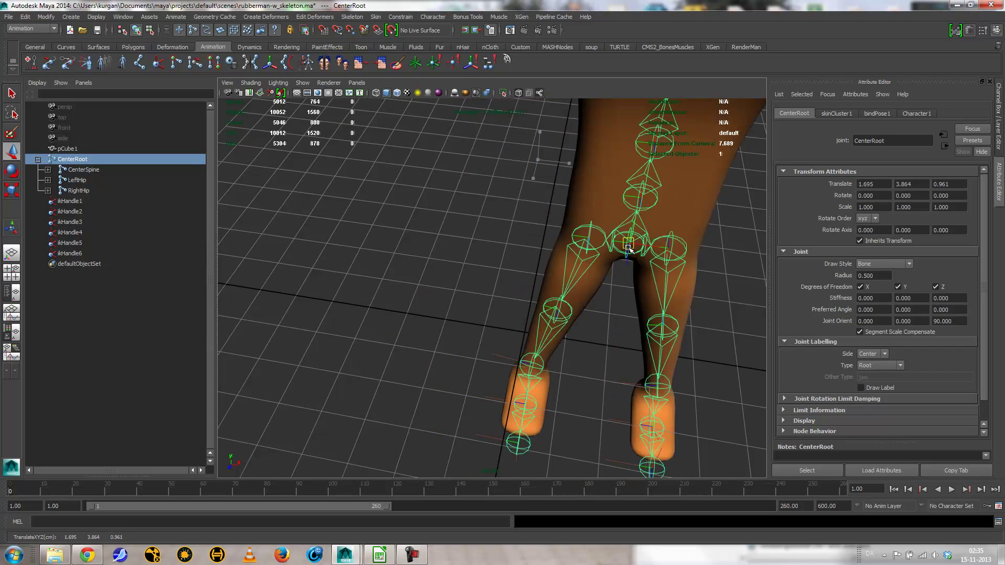
key("ctrl+z")
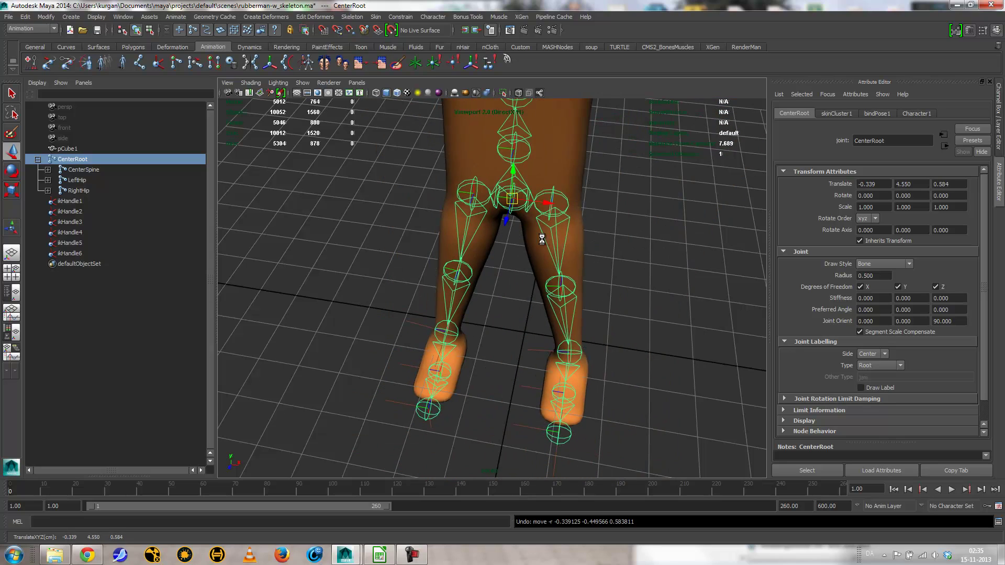
key("ctrl+z")
left_click_drag(502, 269, 424, 324, "alt")
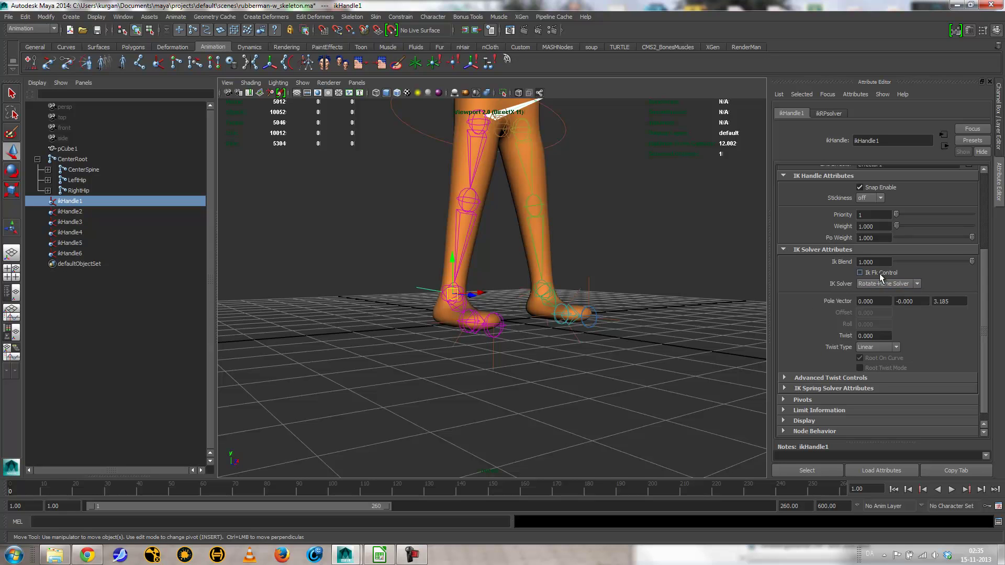
Set Stickiness to sticky on ikHandle1, ikHandle2 and ikHandle3
left_click(872, 212)
left_click_drag(617, 348, 471, 354, "alt")
left_click_drag(437, 310, 442, 330)
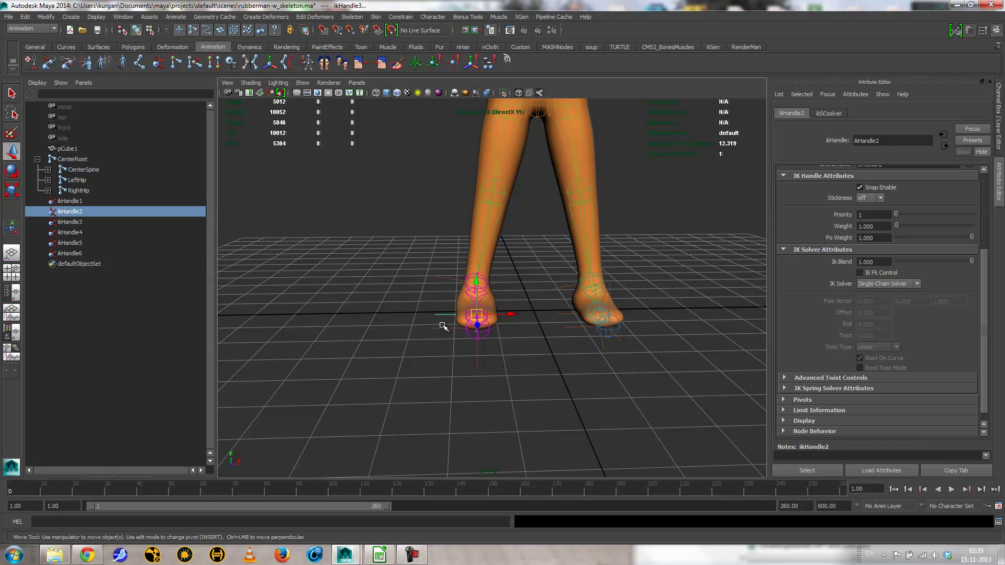
left_click(871, 199)
left_click(873, 214)
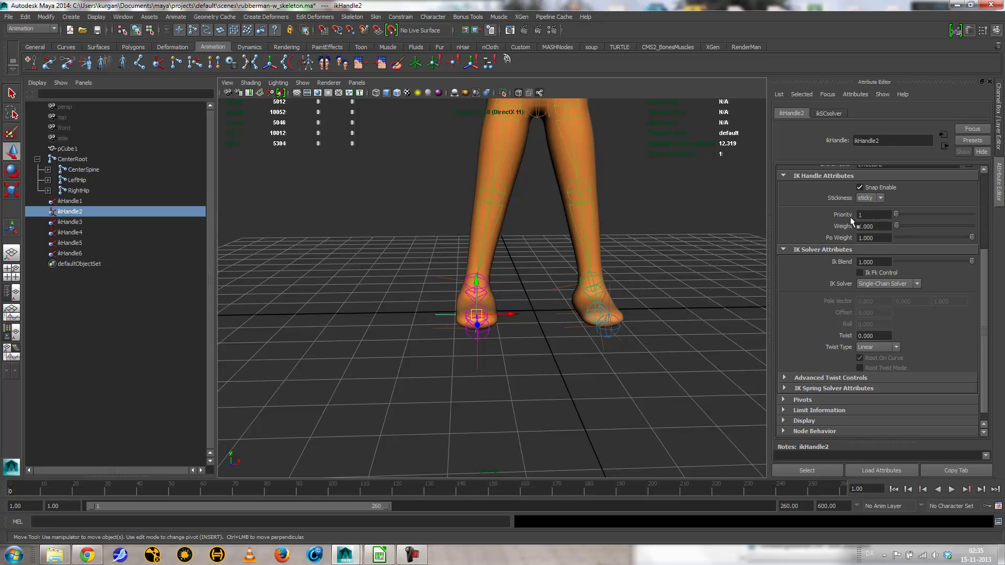
left_click_drag(443, 327, 451, 348)
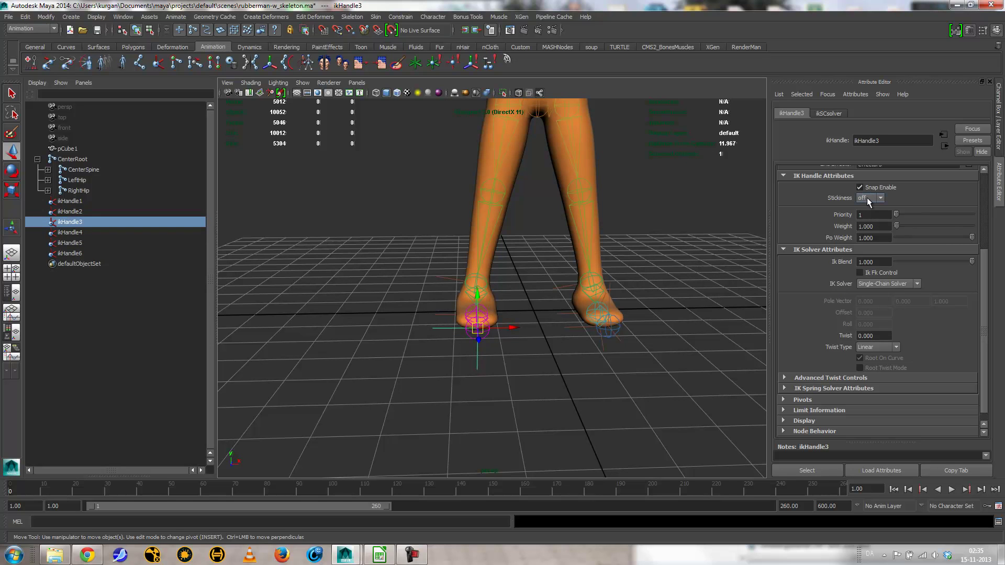
left_click(867, 213)
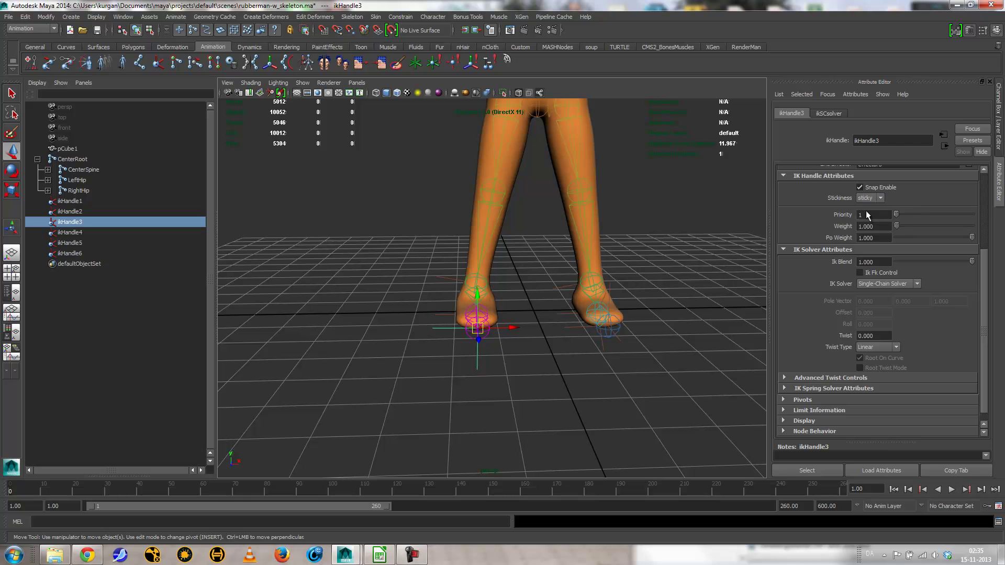
left_click(999, 138)
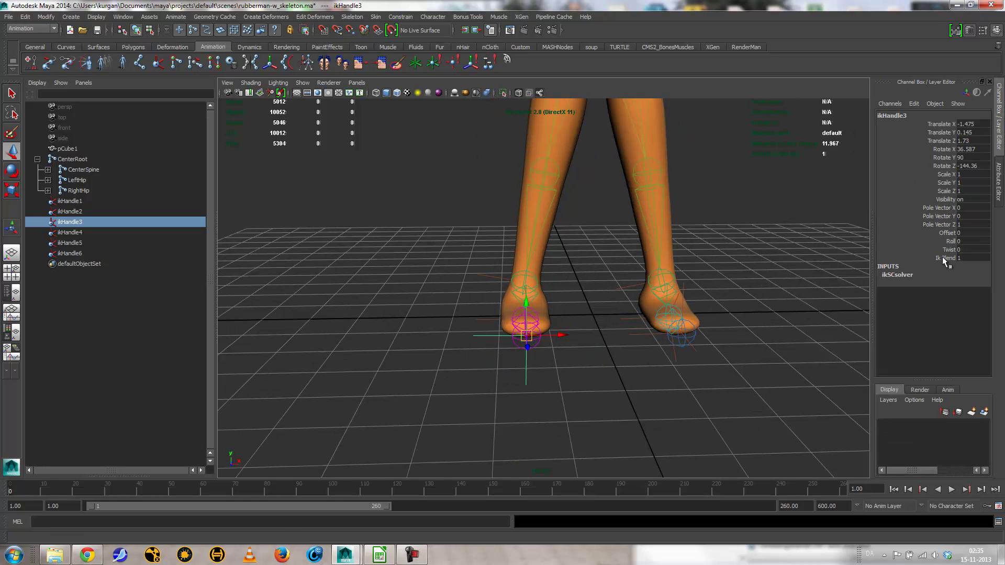
left_click(1001, 170)
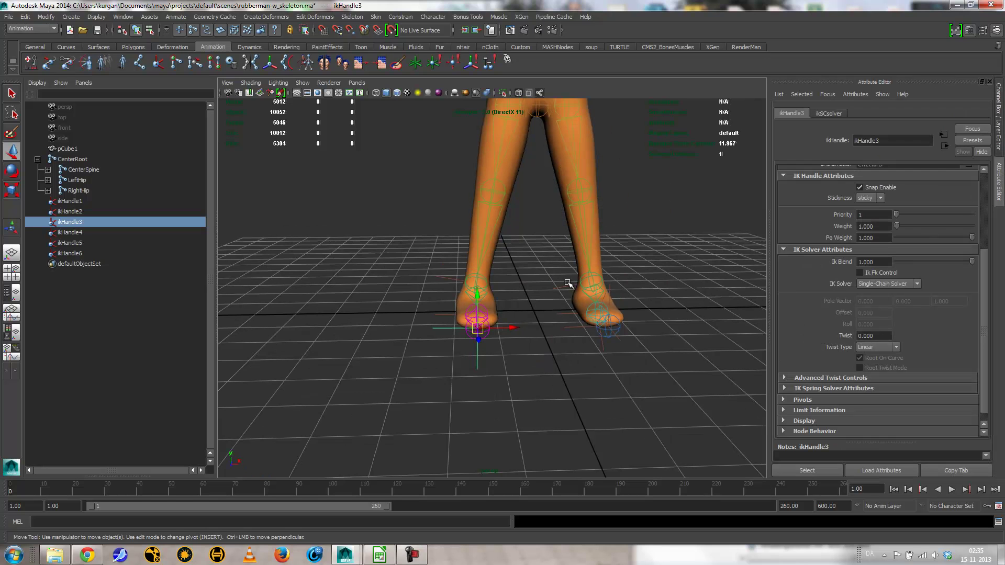
Set Stickiness to sticky on ikHandle4, ikHandle5 and ikHandle6, then select CenterRoot
left_click(591, 284)
double_click(859, 216)
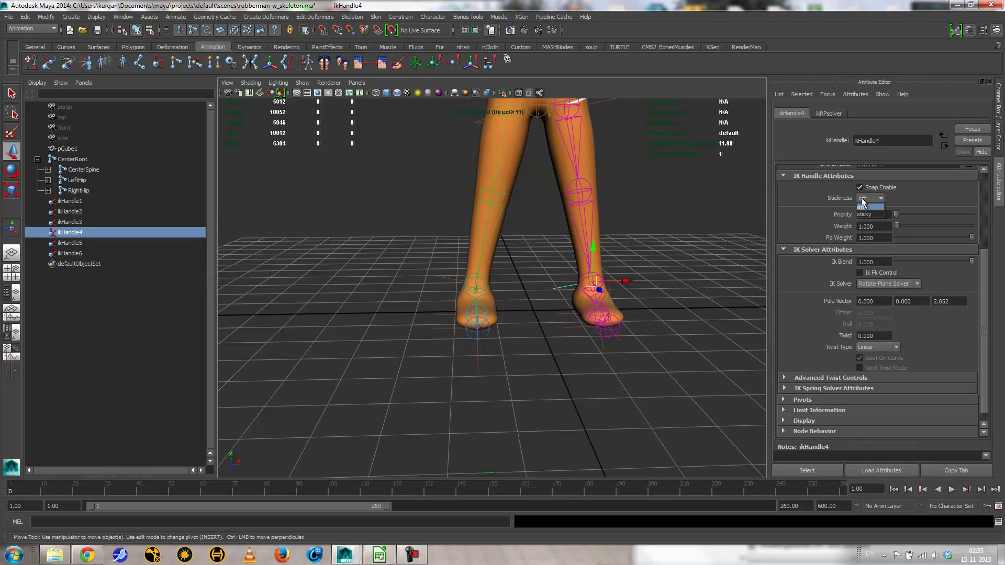
left_click(597, 313)
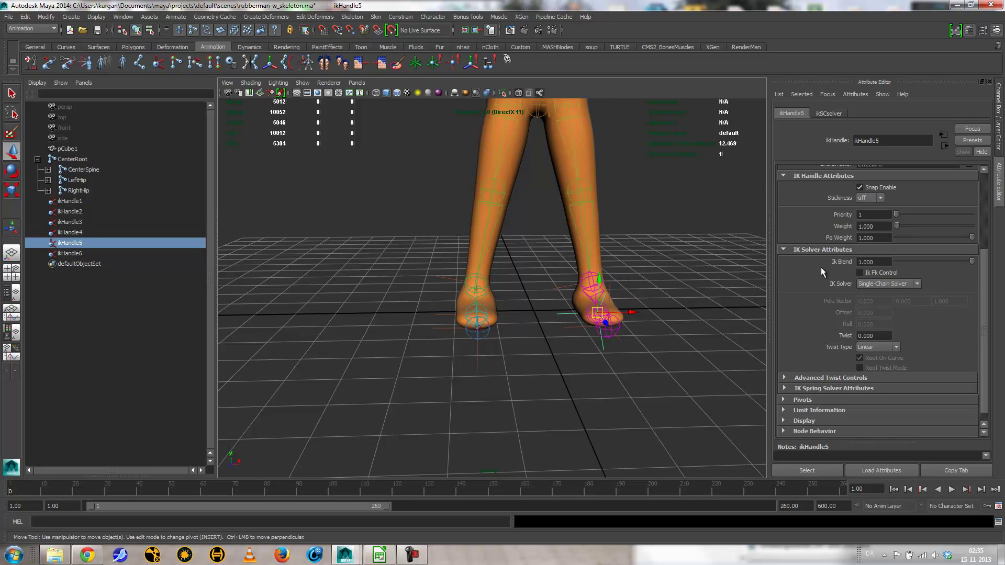
left_click(865, 199)
left_click(864, 214)
left_click(595, 328)
left_click(870, 197)
left_click(865, 212)
left_click_drag(579, 270, 515, 184, "alt")
left_click(501, 195)
Undo the CenterRoot move back to translate 0, 5, 0 and reframe the whole character
key("ctrl+z")
scroll(514, 222, "down", 10)
scroll(519, 278, "up", 5)
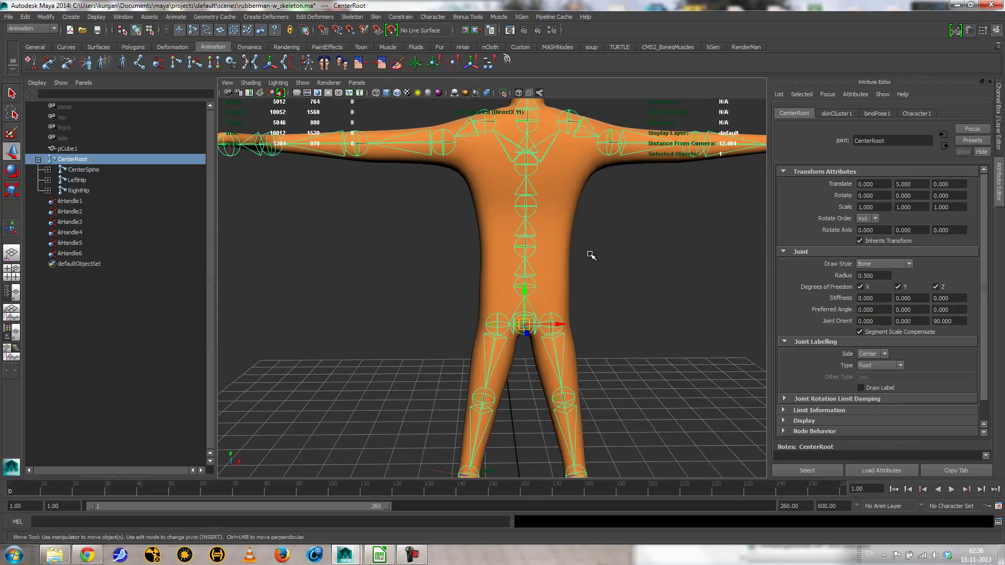
scroll(591, 255, "down", 3)
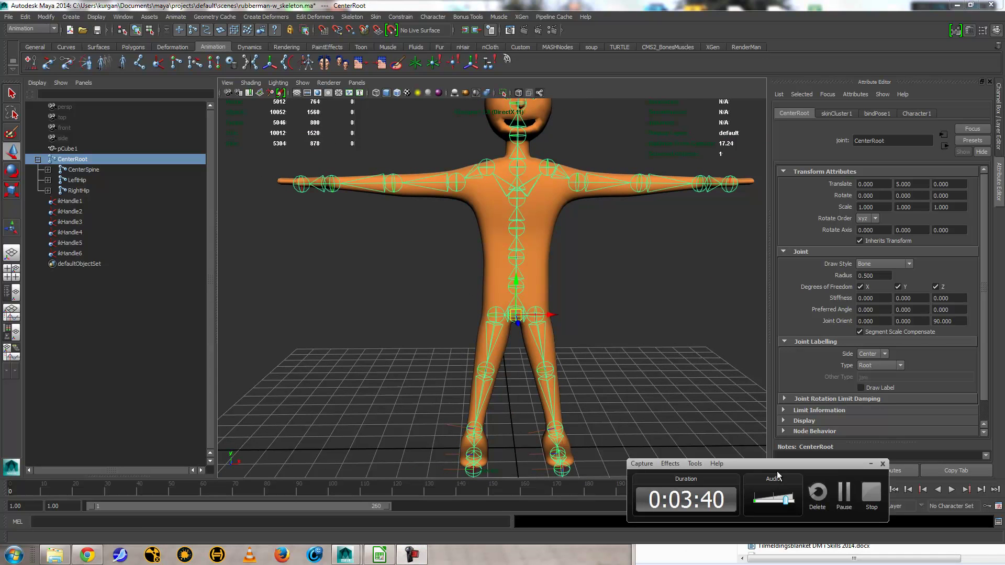
key("e")
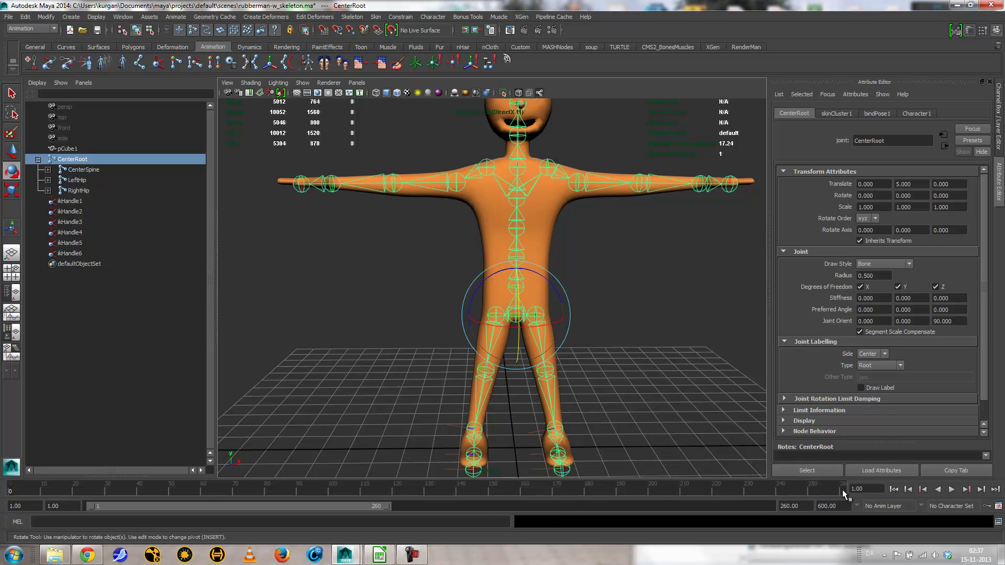
left_click_drag(548, 390, 539, 337, "alt")
scroll(610, 397, "up", 3)
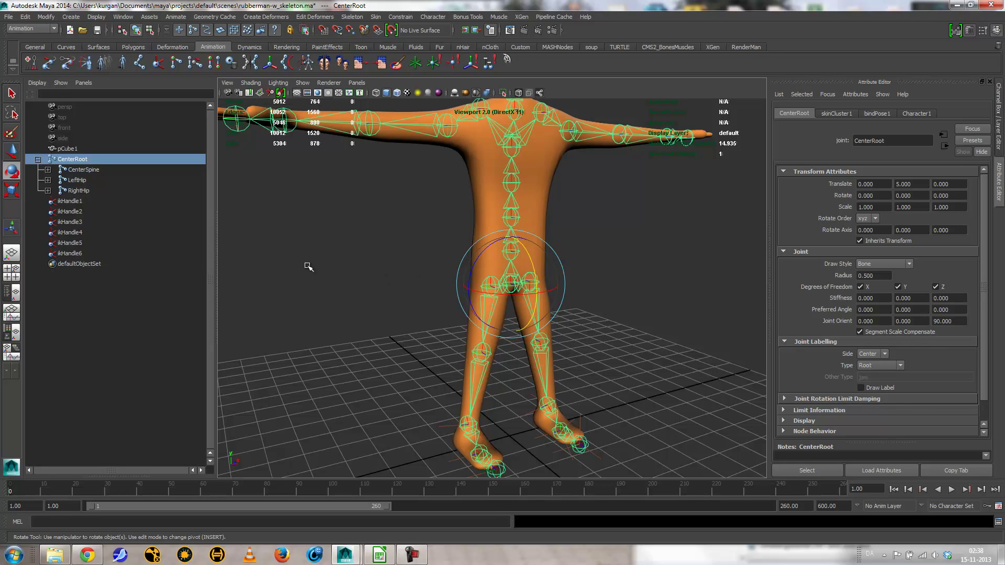
Create spline IK handle ikHandle7 from CenterRoot up to the top spine joint
left_click_drag(591, 241, 571, 220, "alt")
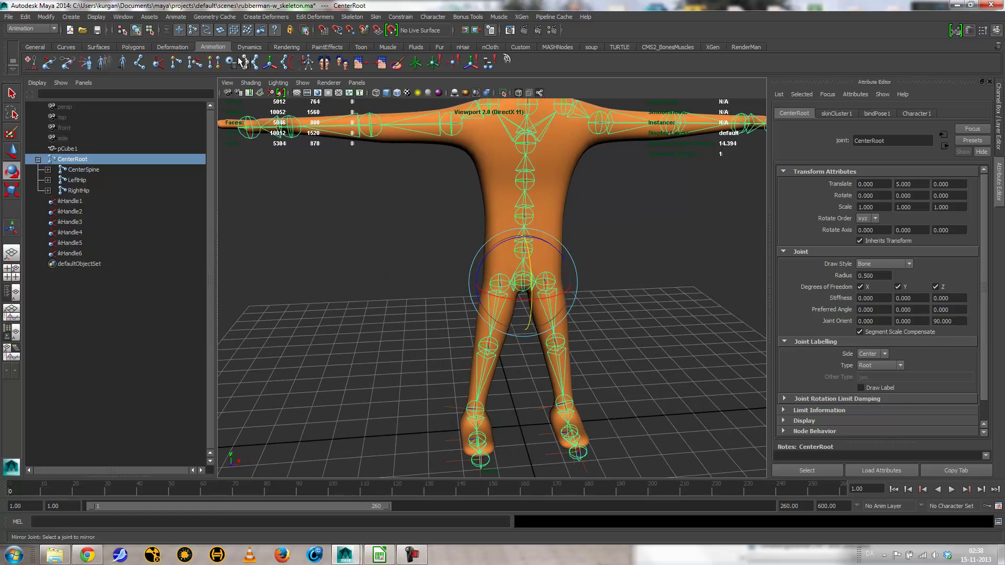
left_click(285, 62)
left_click(525, 282)
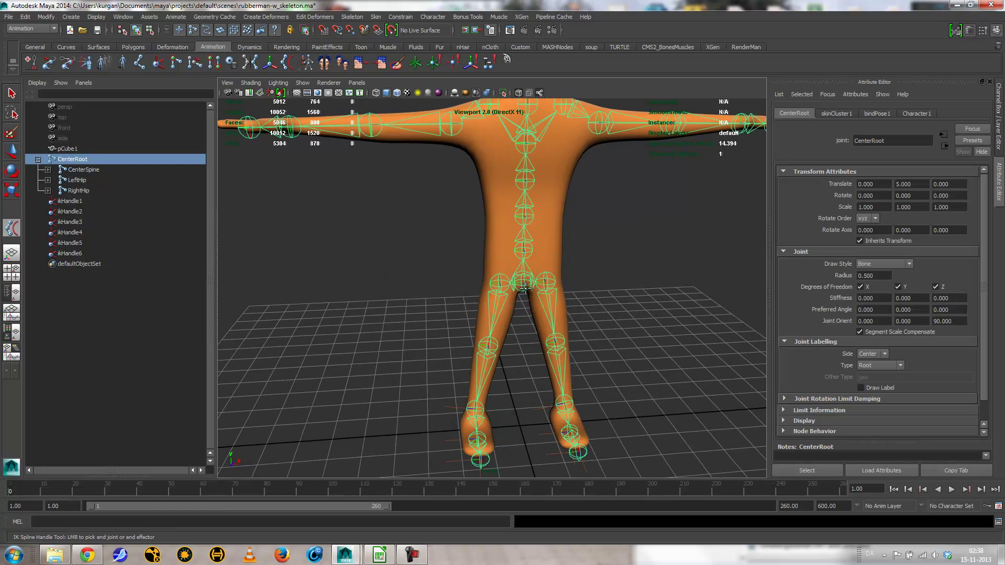
scroll(516, 220, "up", 3)
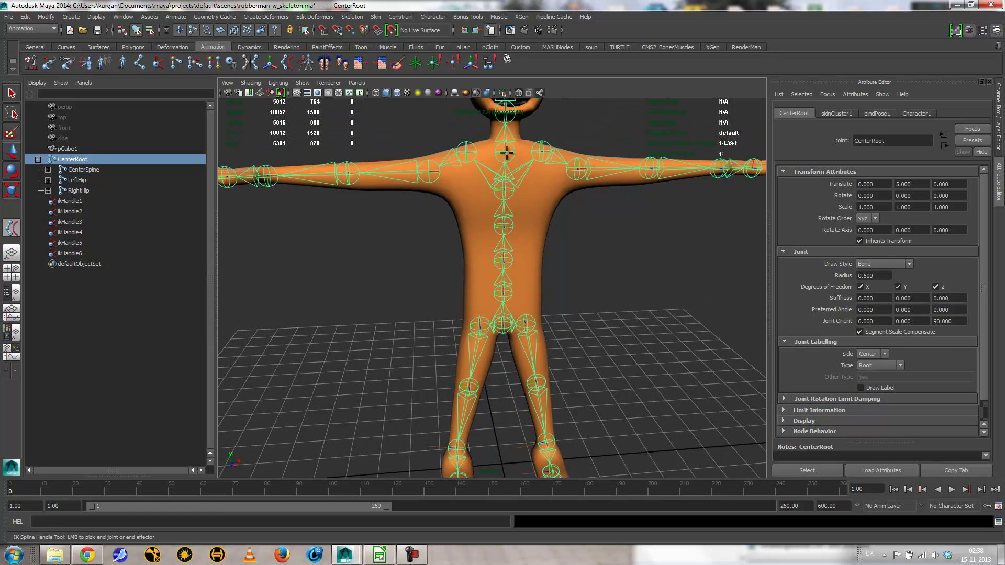
left_click(503, 191)
left_click_drag(523, 214, 498, 221, "alt")
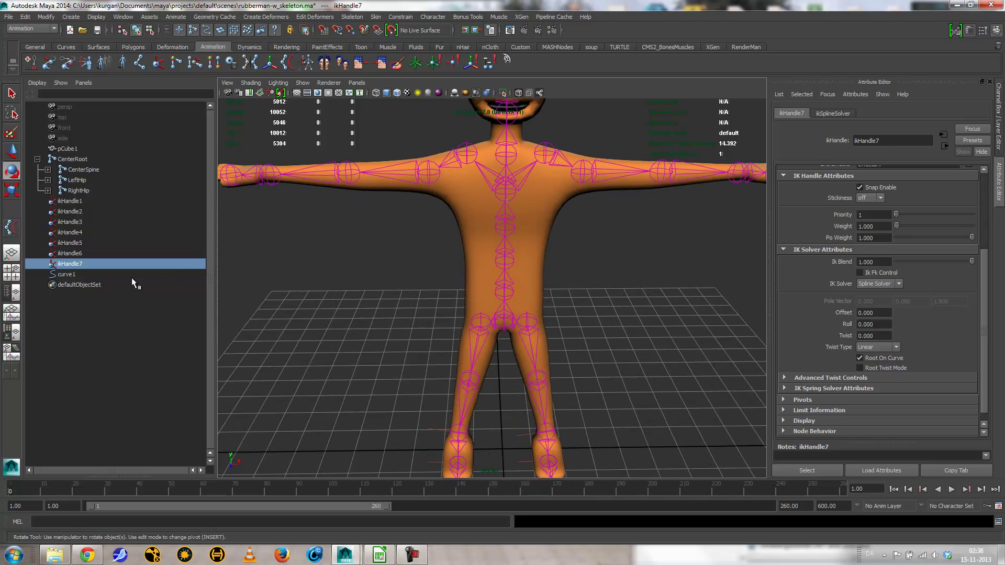
Test curve1 by rotating and moving it, undo both, then enter control vertex mode
left_click(67, 275)
left_click_drag(513, 415, 474, 394)
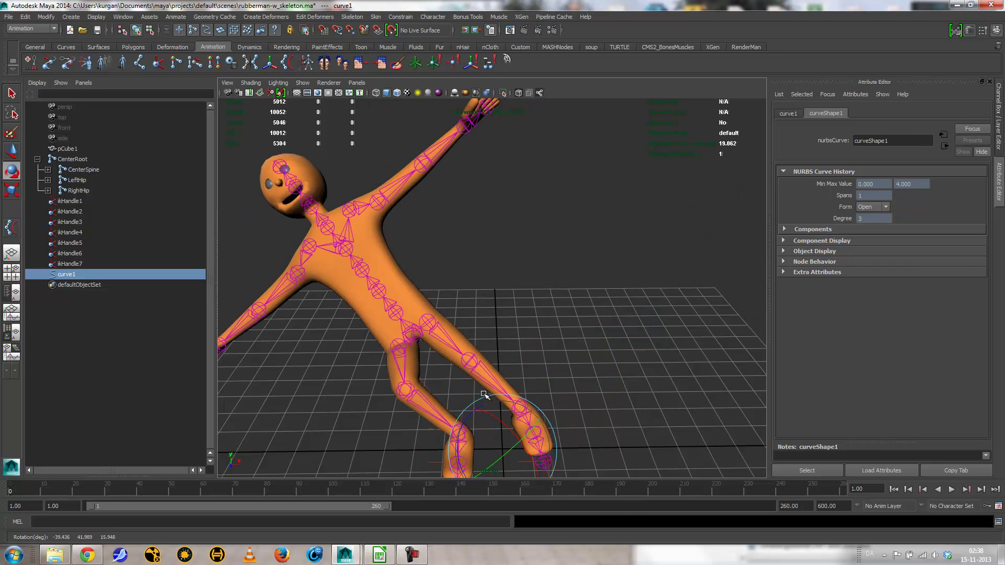
key("ctrl+z")
key("w")
left_click_drag(504, 446, 471, 402)
key("ctrl+z")
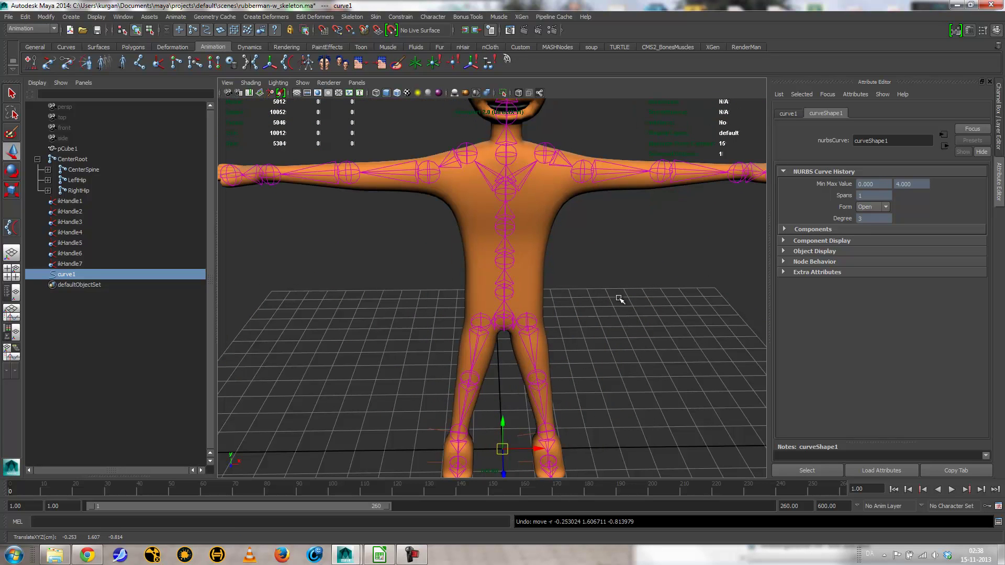
right_click_drag(598, 279, 568, 279)
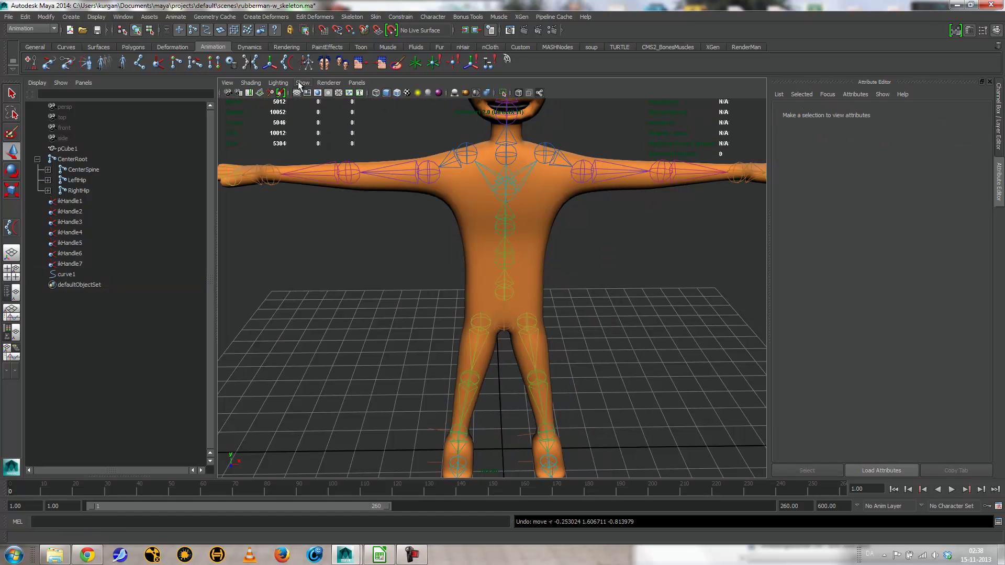
left_click(191, 32)
left_click_drag(433, 231, 557, 311)
left_click_drag(543, 268, 573, 242)
key("4")
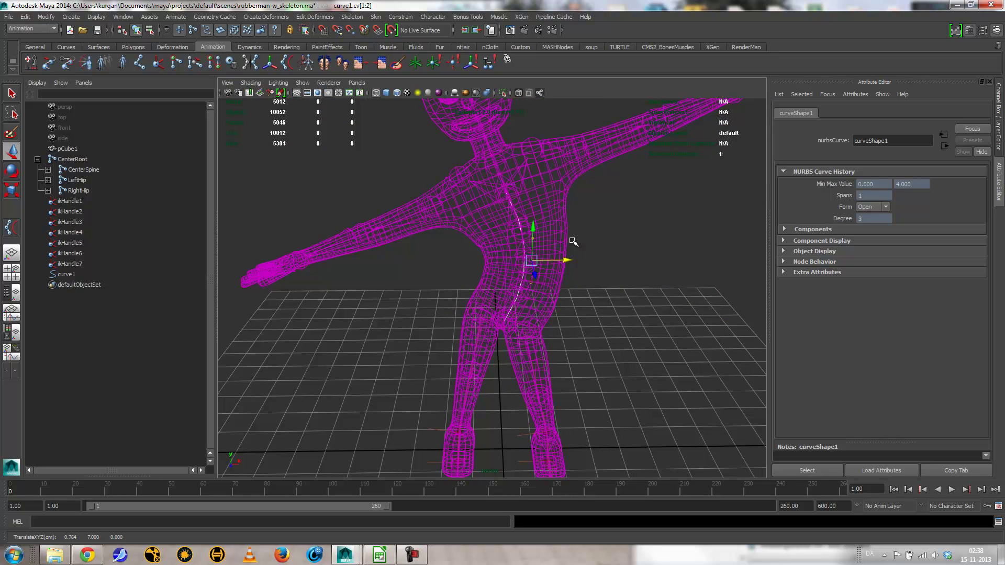
key("ctrl+z")
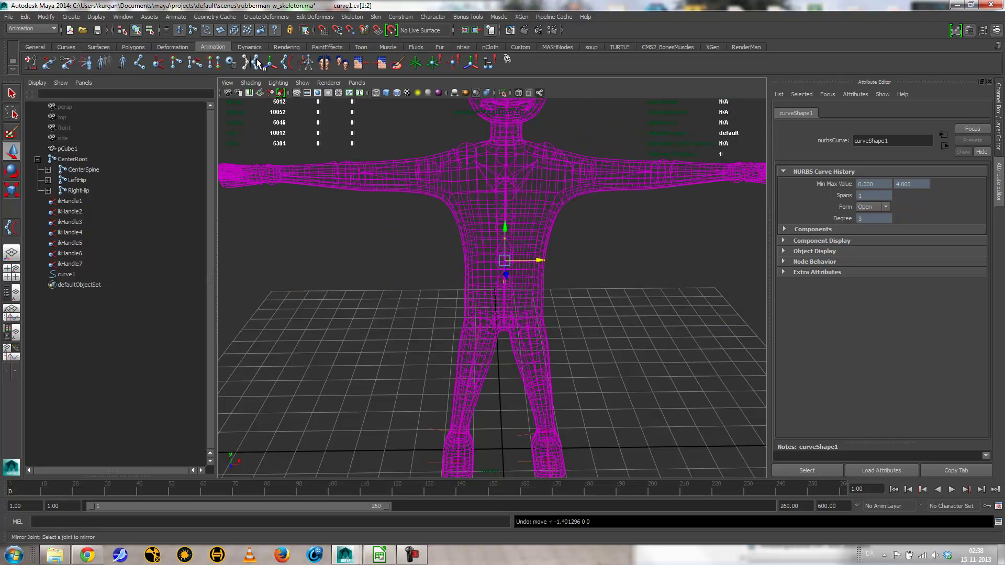
left_click(372, 284)
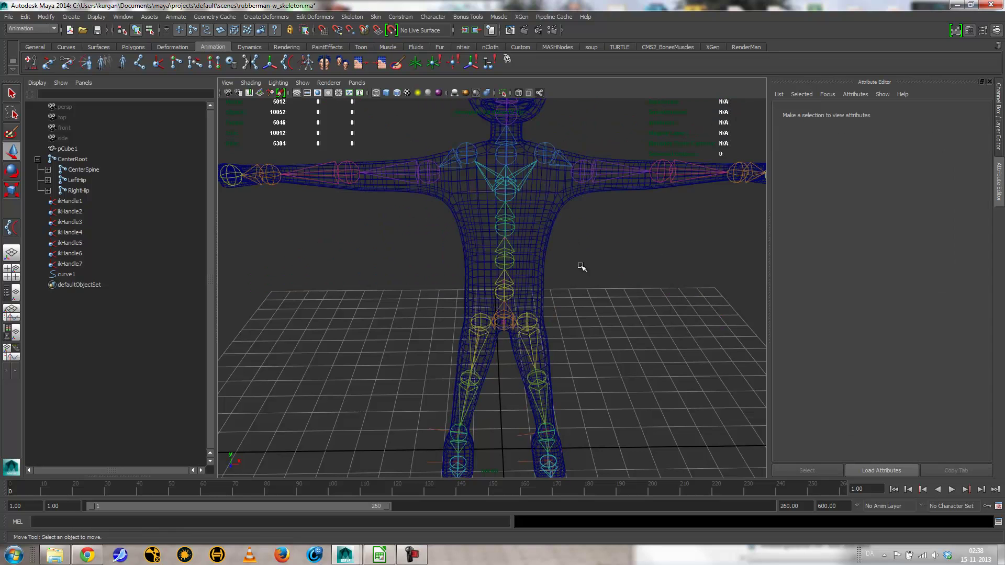
mouse_move(415, 297)
left_mouse_down("alt")
mouse_move(472, 302)
mouse_move(498, 293)
mouse_move(507, 270)
mouse_move(510, 311)
left_mouse_up("alt")
key("5")
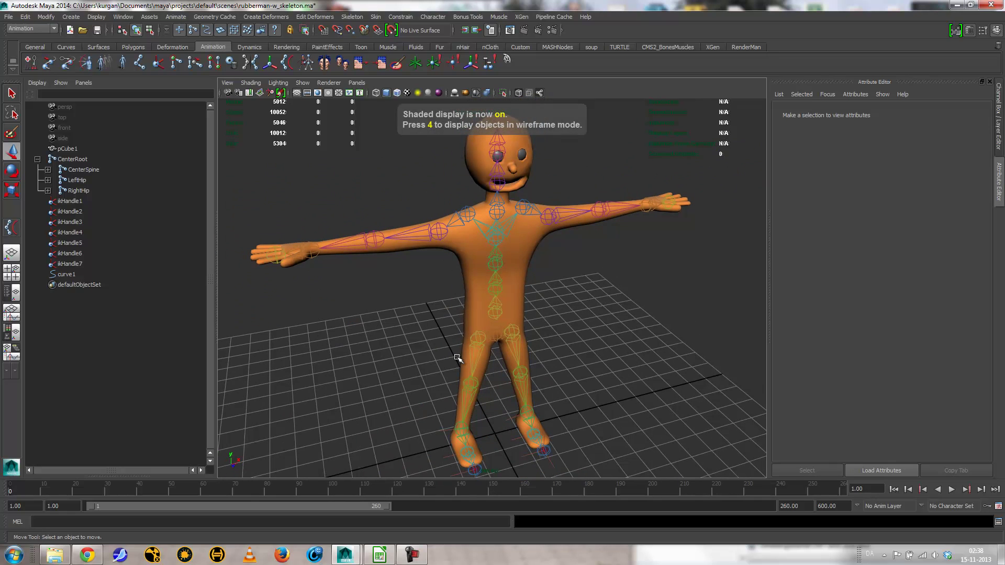
left_click(67, 274)
left_click_drag(481, 293, 515, 321, "alt")
right_click_drag(514, 321, 630, 278, "alt")
left_click_drag(630, 278, 617, 304, "alt")
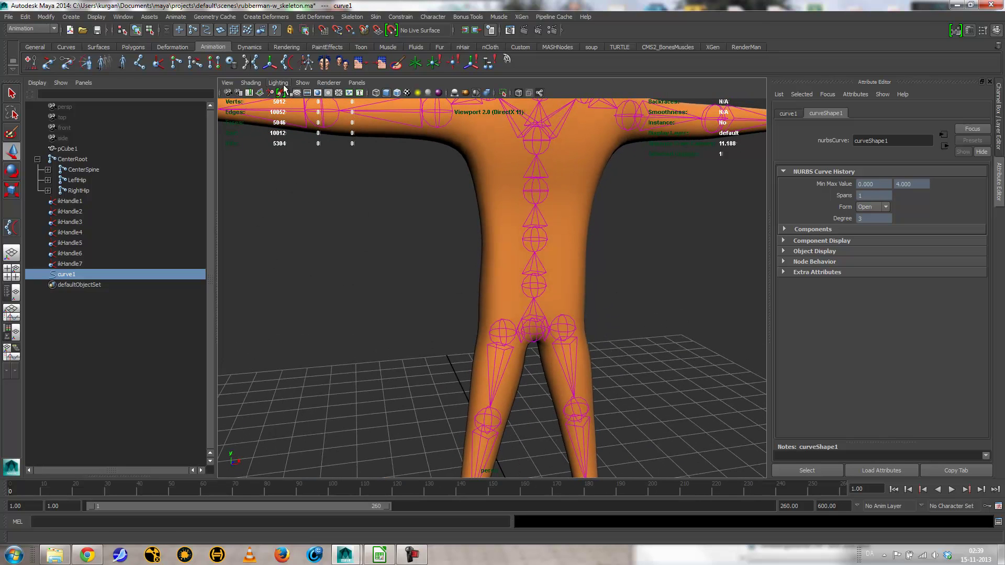
Hide polygons, joints and IK handles in the viewport, framing ikHandle7 along the way
left_click(303, 83)
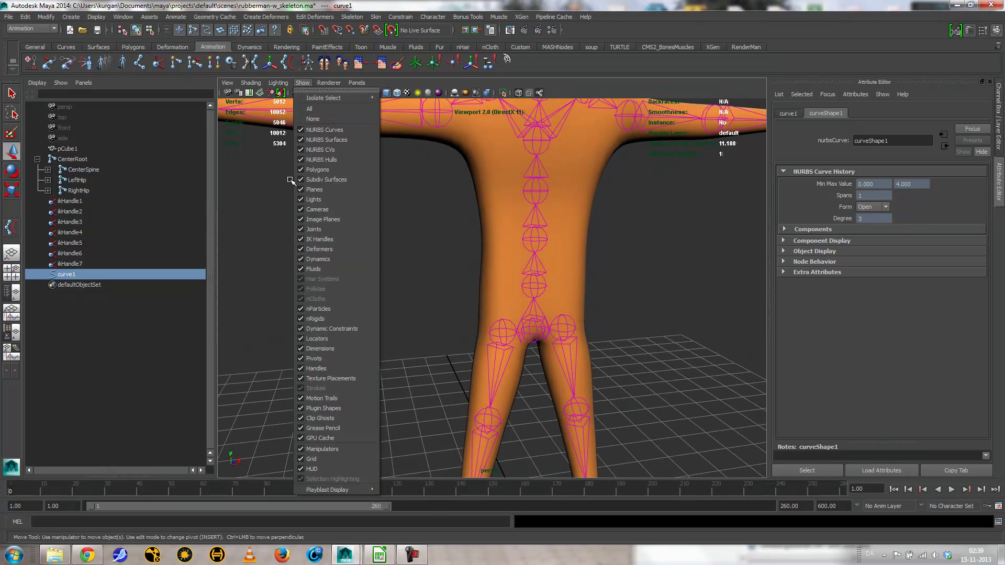
left_click(320, 170)
left_click(304, 83)
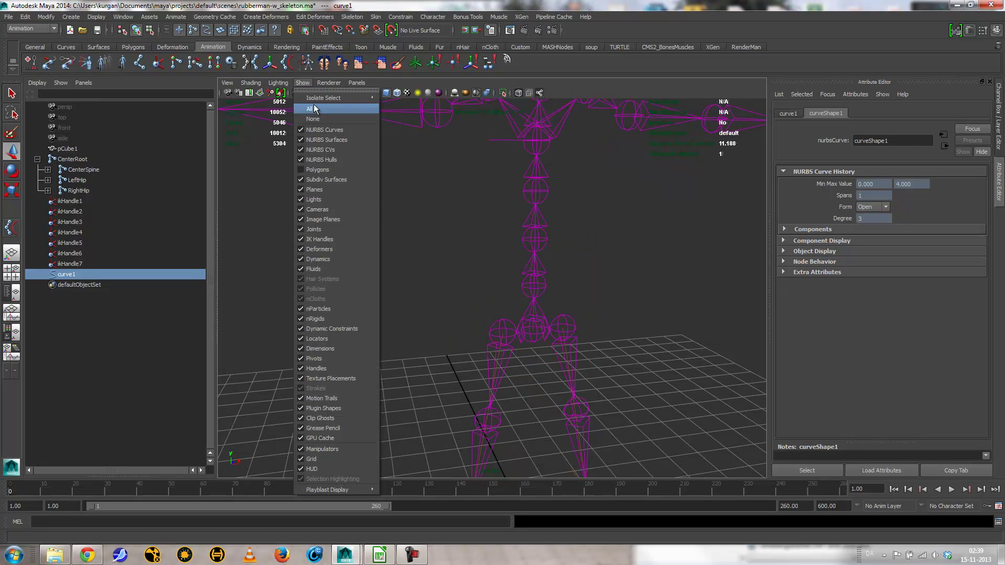
left_click(316, 229)
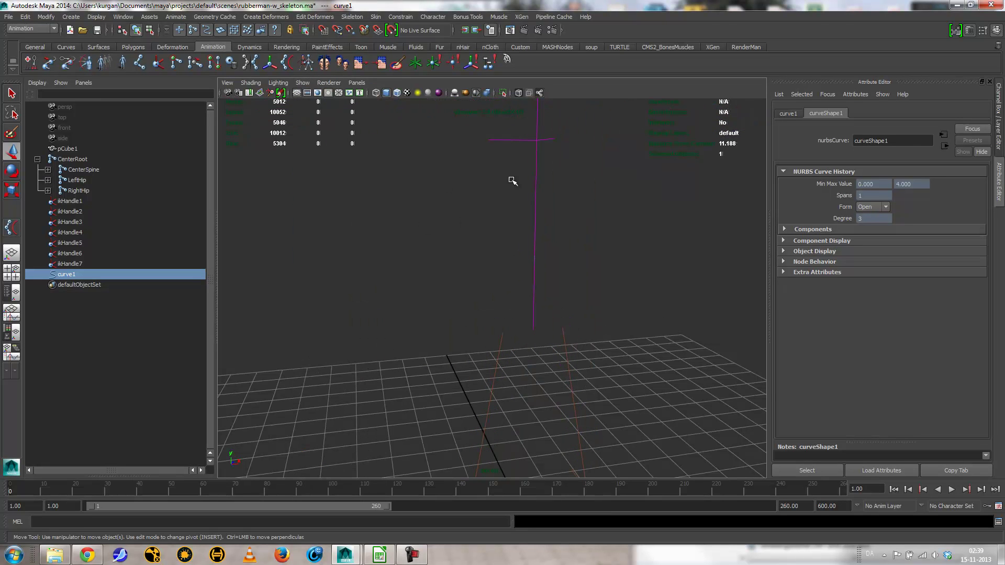
left_click_drag(532, 122, 559, 125)
key("f")
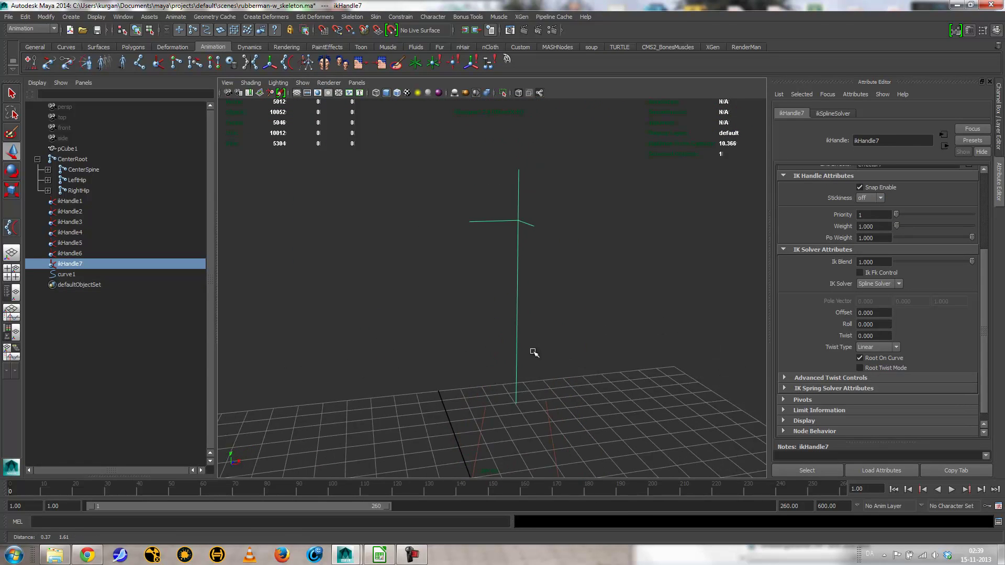
left_click(303, 83)
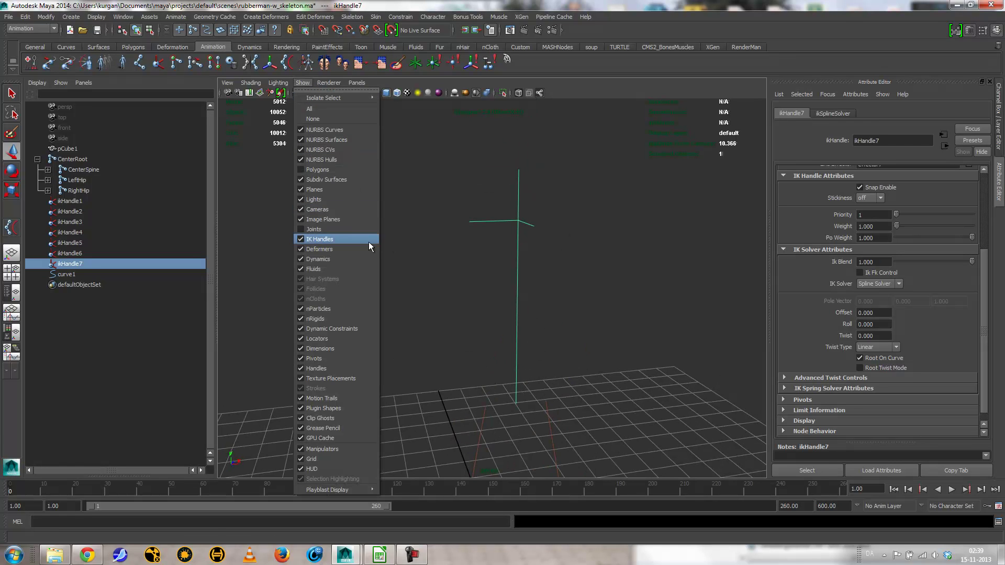
left_click(331, 239)
Switch curve1 to control vertex mode and marquee-select its bottom two CVs
left_click_drag(442, 282, 663, 340)
middle_click_drag(663, 340, 615, 277, "alt")
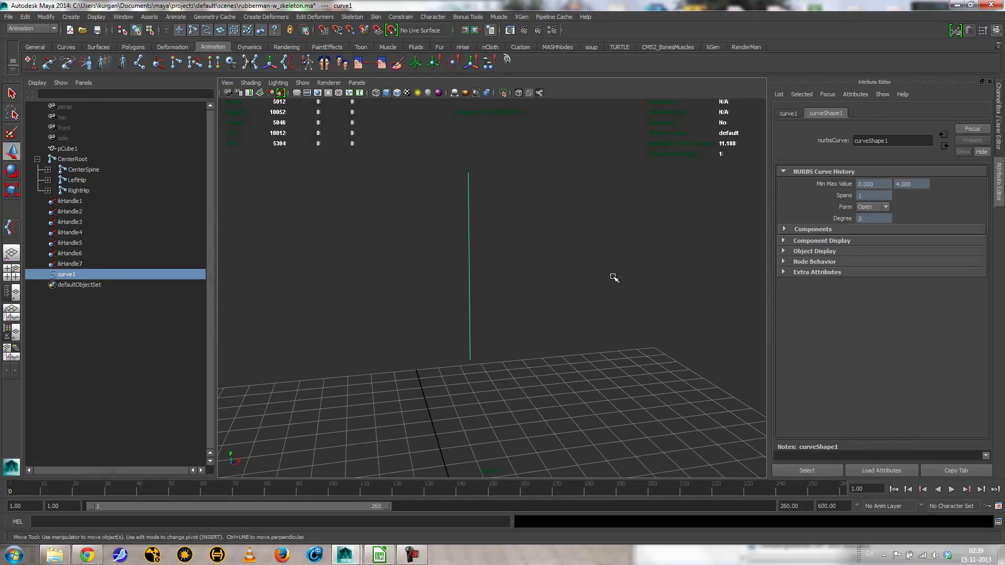
right_click_drag(460, 261, 397, 265)
left_click_drag(475, 329, 560, 362, "alt")
left_click_drag(441, 289, 553, 403)
left_click_drag(576, 339, 575, 319, "alt")
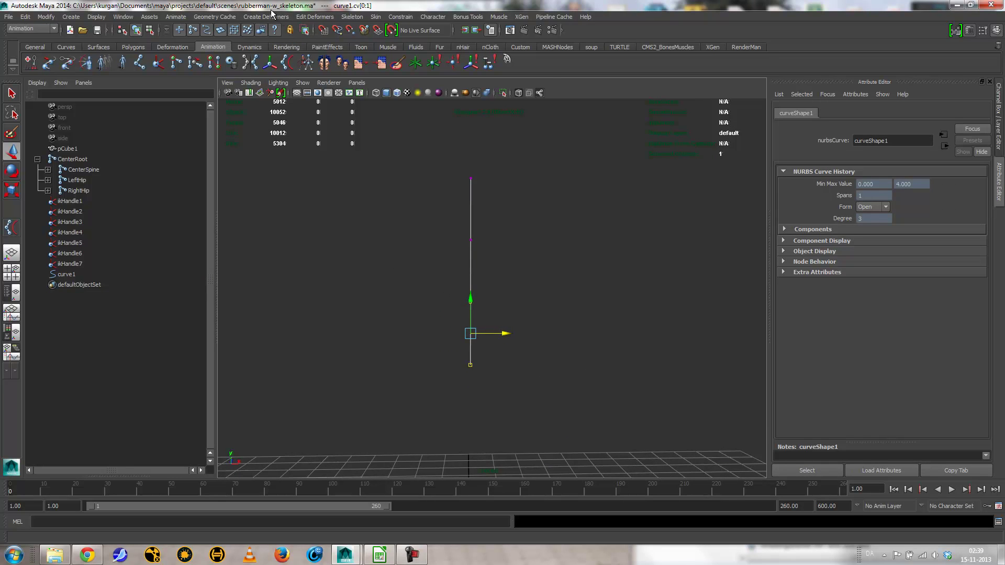
Restore the window to full screen and add a cluster to the bottom two spine-curve points
key("super+Down")
key("super+Up")
left_click(266, 17)
left_click(264, 63)
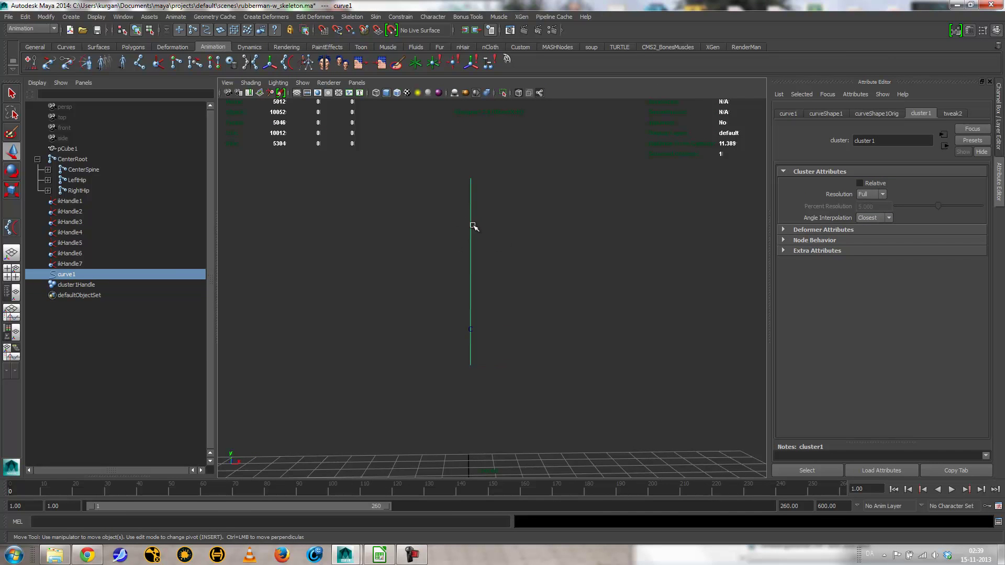
Select the upper two curve points and add a second cluster to them
right_click_drag(473, 226, 417, 226)
left_click_drag(433, 173, 513, 262)
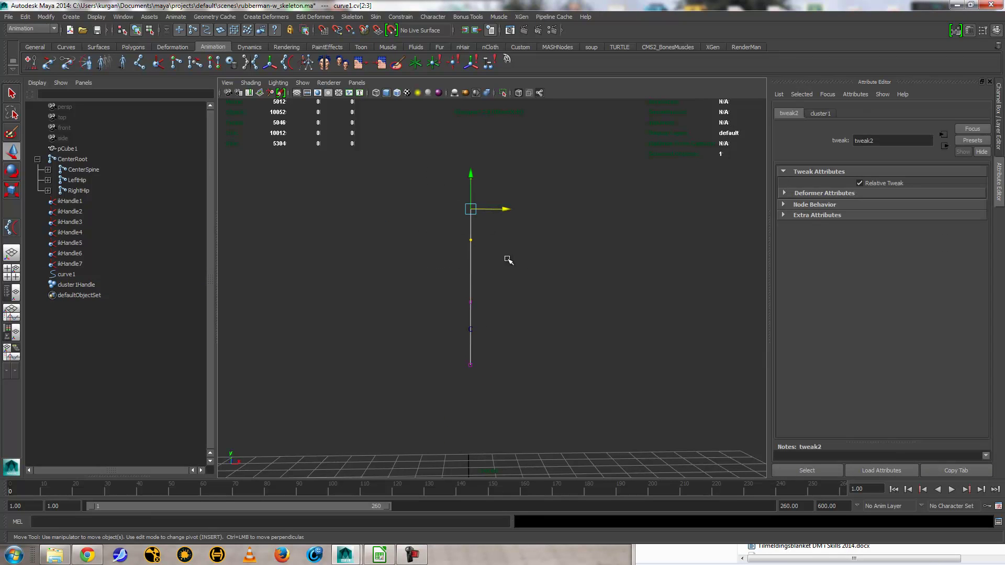
left_click(266, 16)
left_click(282, 63)
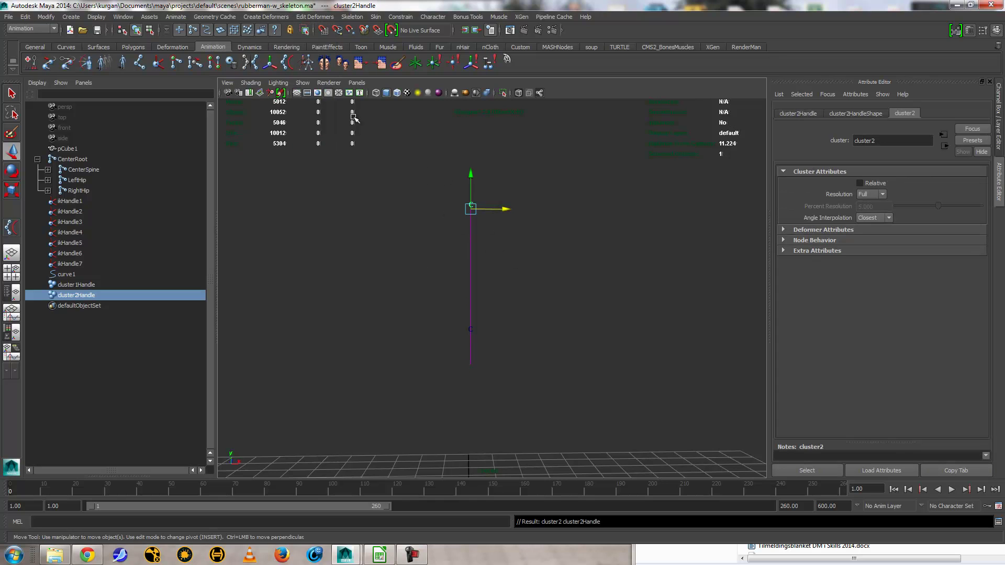
Test the upper cluster with a move, which is undone, and a rotation that bends the curve
left_click_drag(503, 212, 431, 223)
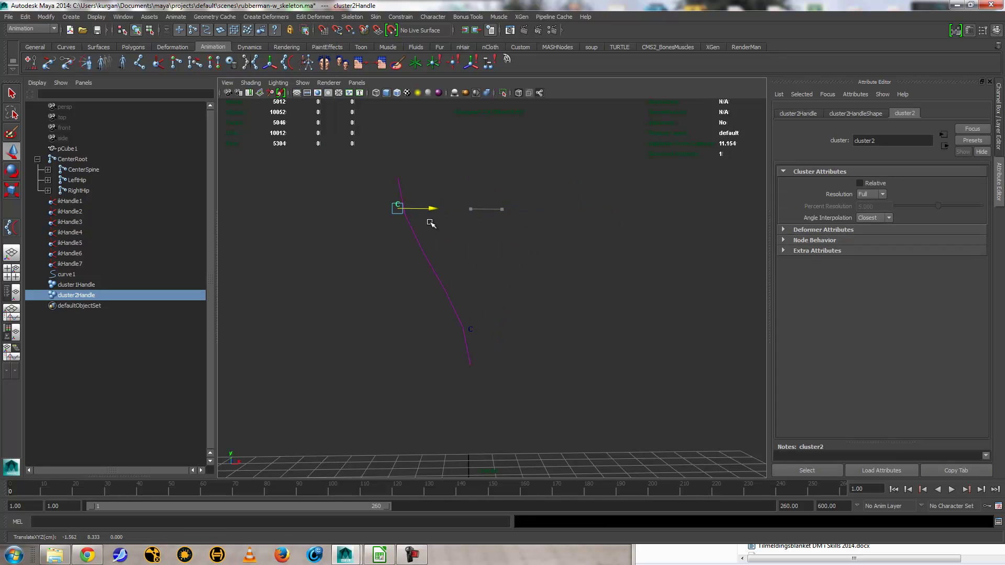
key("ctrl+z")
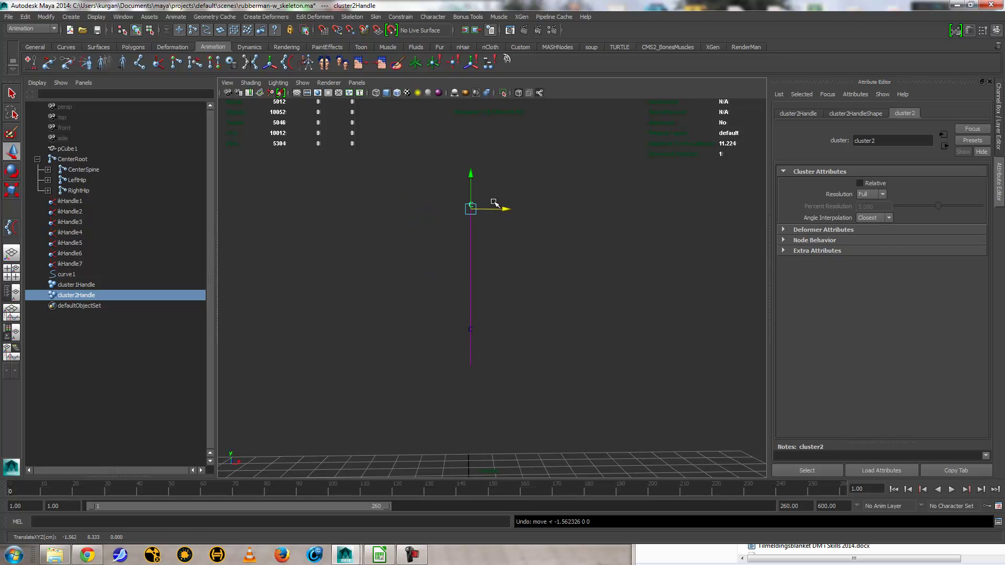
key("e")
left_click_drag(515, 241, 500, 297)
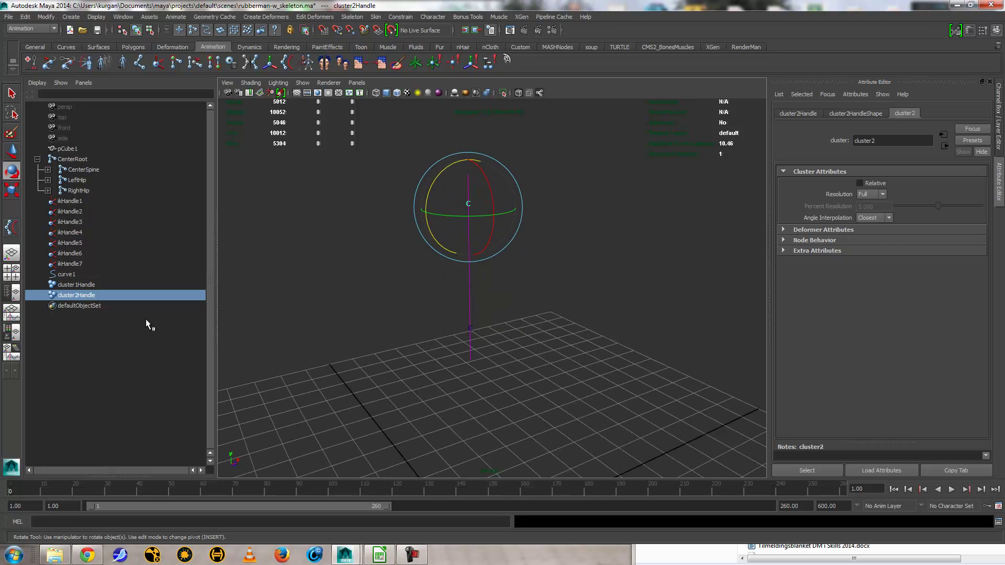
Show polygon meshes and joints in the viewport again, then frame the hips and legs
left_click(302, 82)
left_click(329, 178)
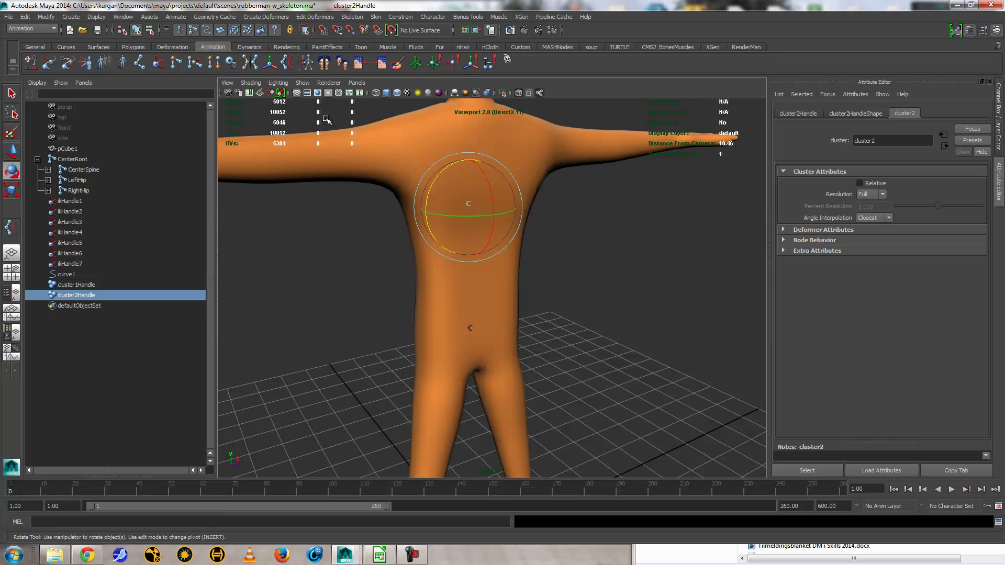
left_click(303, 82)
left_click(312, 229)
left_click(303, 82)
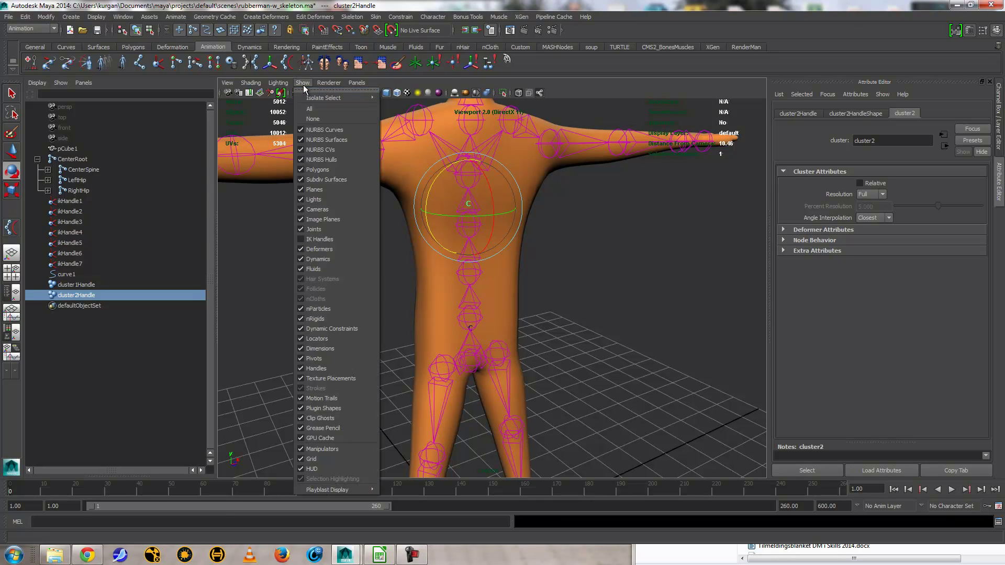
left_click(316, 241)
left_click_drag(409, 251, 382, 249, "alt")
right_click_drag(381, 250, 520, 329, "alt")
left_click_drag(520, 328, 576, 325, "alt")
right_click_drag(576, 325, 541, 309, "alt")
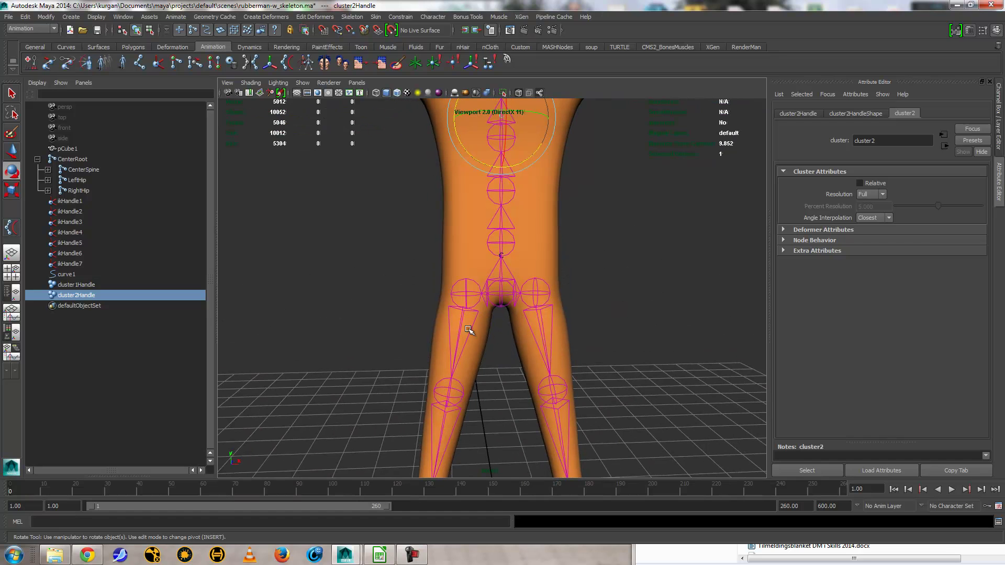
Create a NURBS circle at the origin and scale it up around the feet
left_click(70, 16)
mouse_move(92, 35)
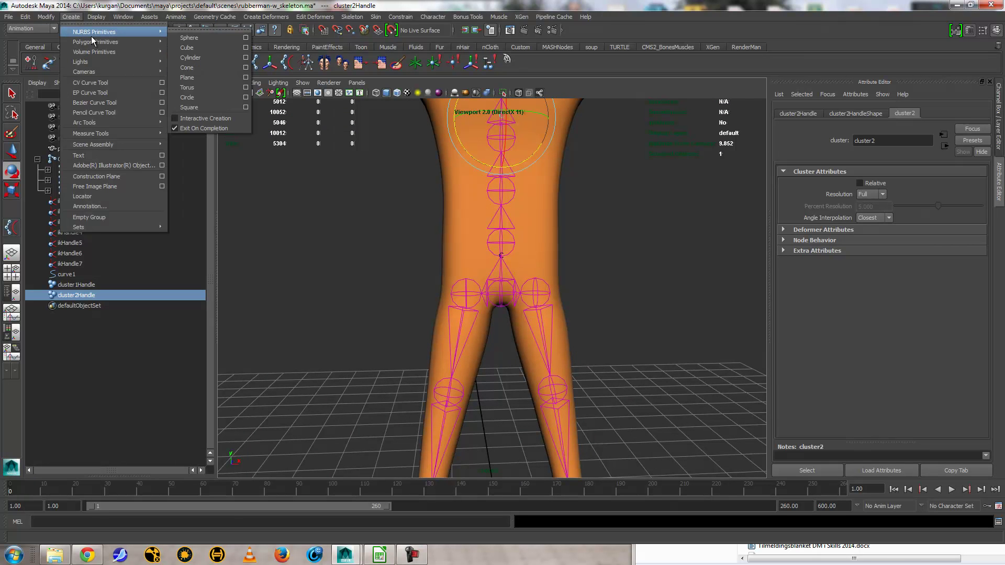
left_click(196, 97)
left_click_drag(471, 157, 461, 247, "alt")
key("e")
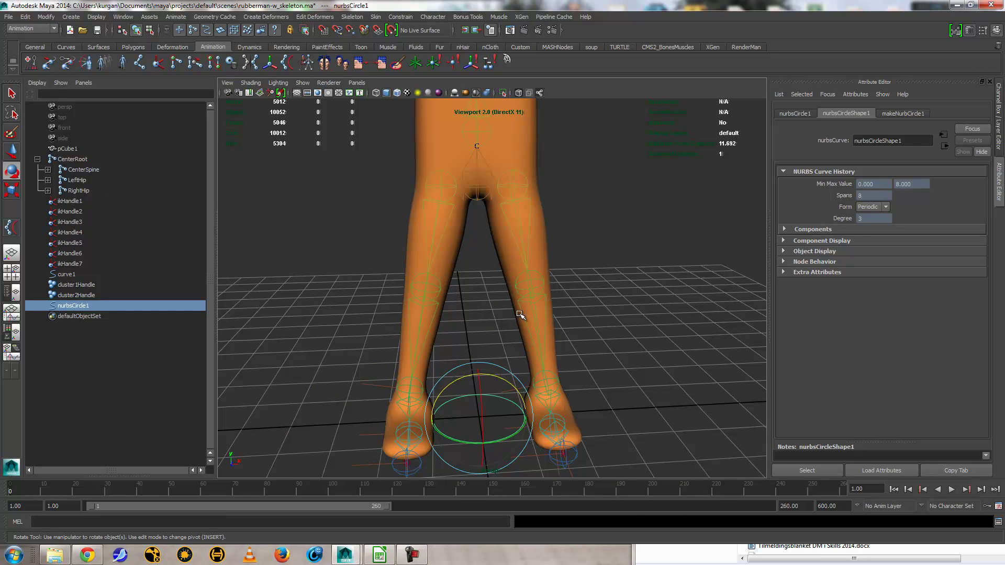
key("r")
middle_click_drag(516, 332, 628, 336)
Raise the circle to hip height and shrink it to fit around the hips
key("w")
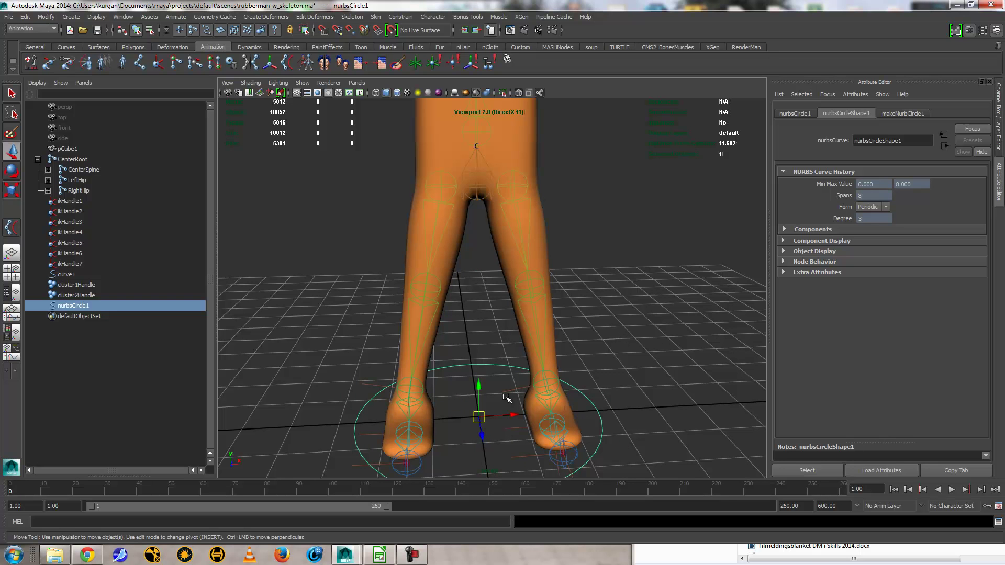
middle_click_drag(487, 406, 491, 254)
left_click_drag(491, 254, 532, 274, "alt")
scroll(484, 341, "up", 3)
left_click_drag(484, 341, 479, 313, "alt")
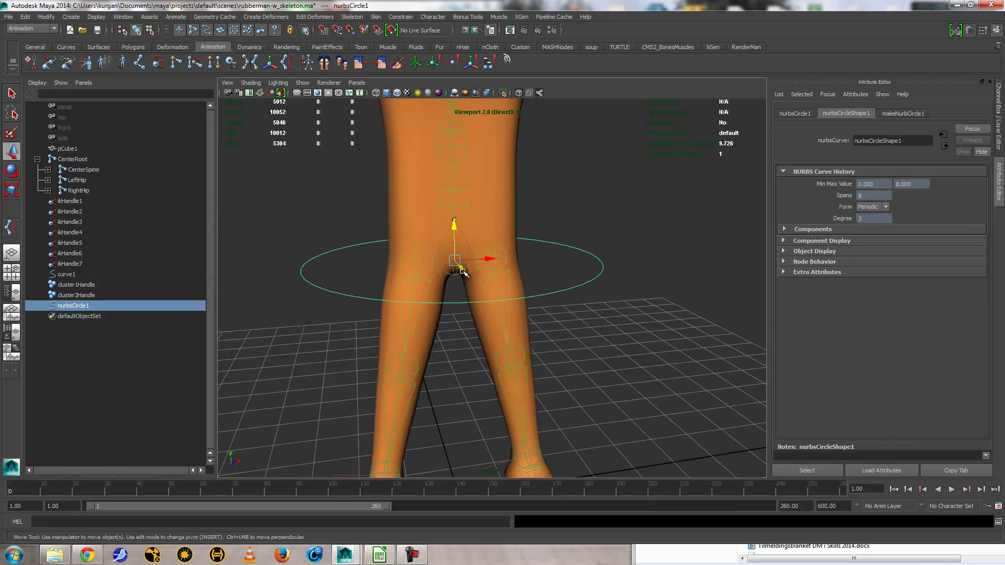
key("r")
left_click_drag(456, 261, 295, 296)
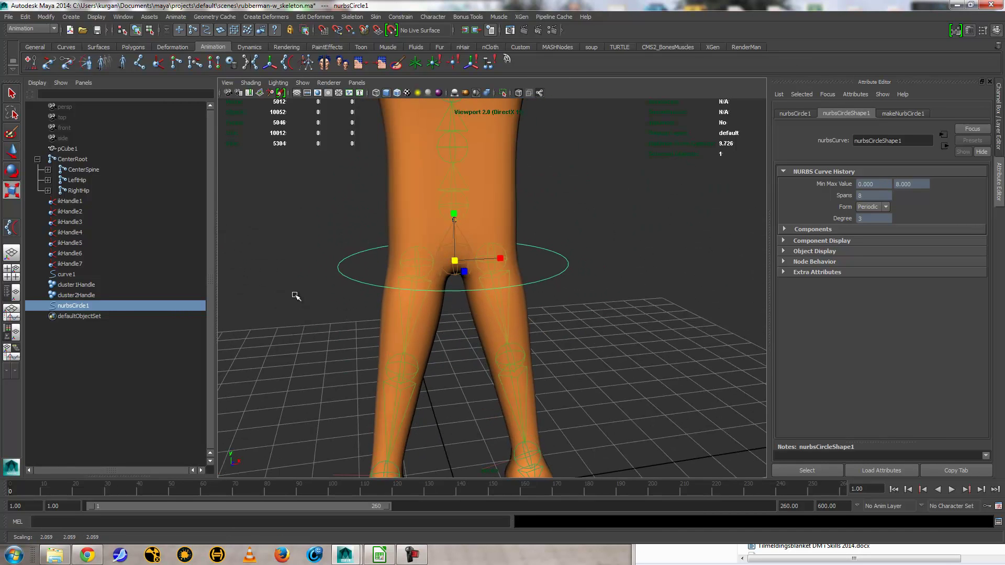
Rename nurbsCircle1 to hip_ctrl and parent cluster1Handle under it in the Outliner
left_click(83, 285)
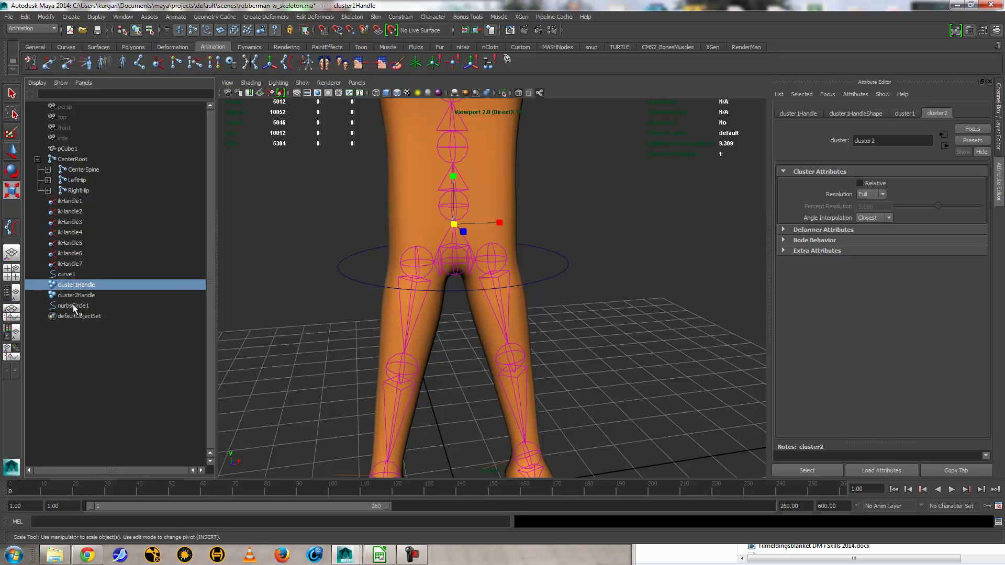
double_click(74, 306)
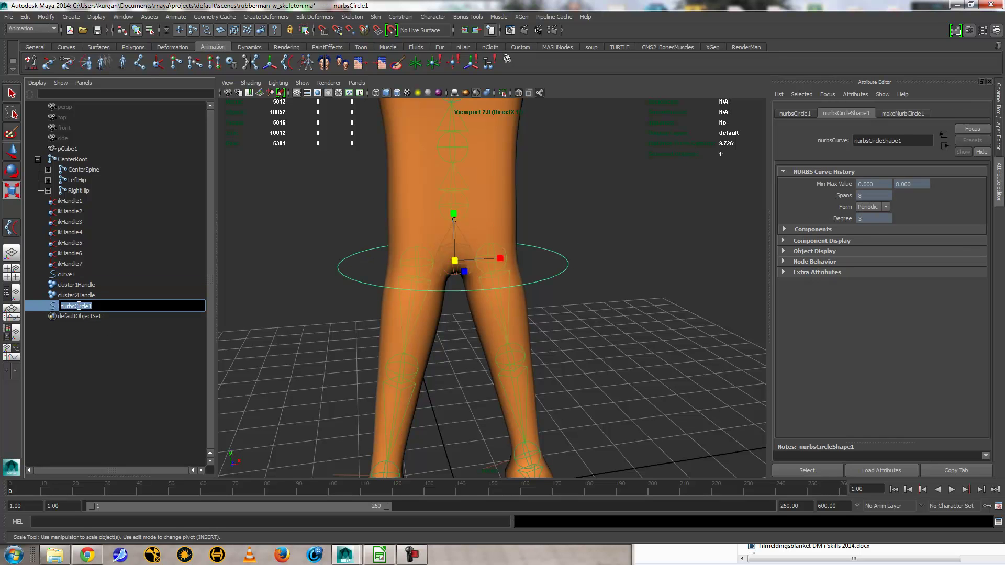
type("hip_ctrl")
key("Return")
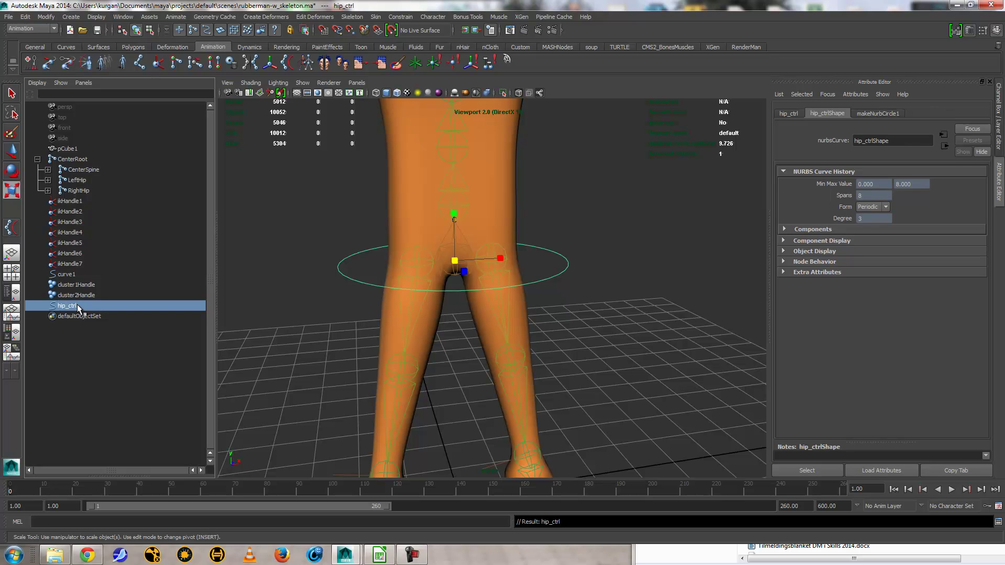
left_click(80, 286)
middle_click_drag(80, 286, 69, 307)
left_click(557, 254)
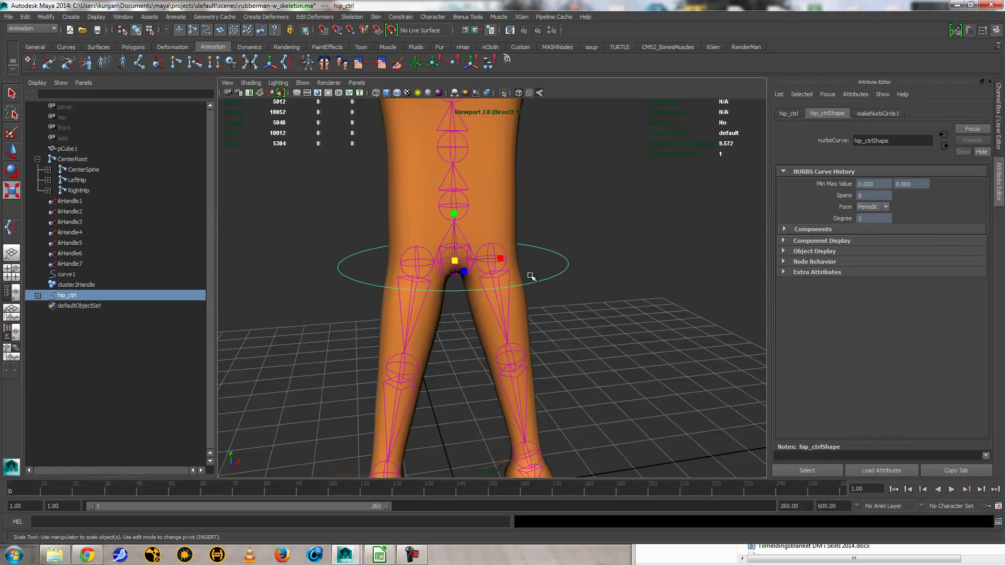
Test-rotate hip_ctrl to bend the skeleton, then undo the rotation
key("e")
left_click_drag(427, 222, 404, 255)
key("ctrl+z")
key("q")
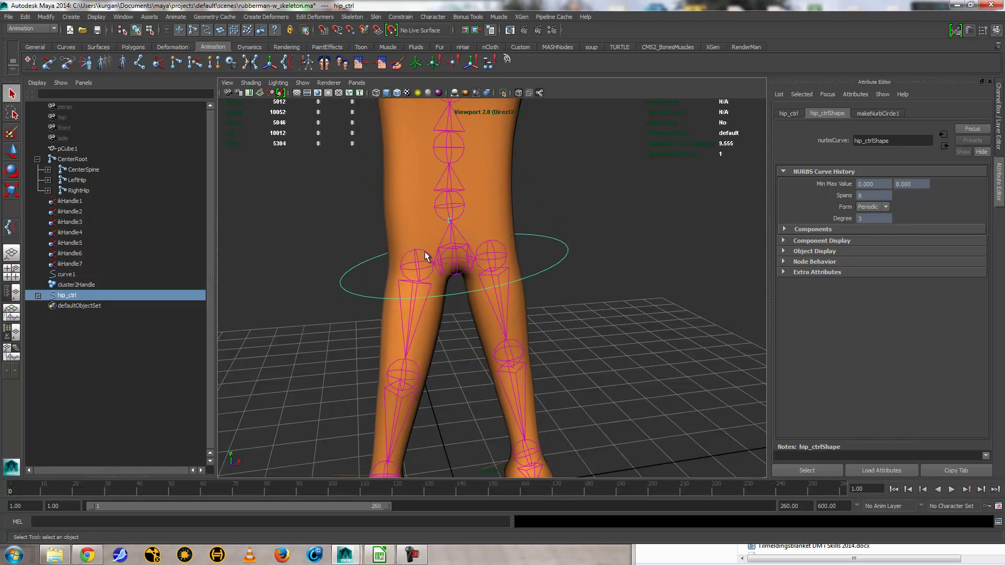
key("ctrl+z")
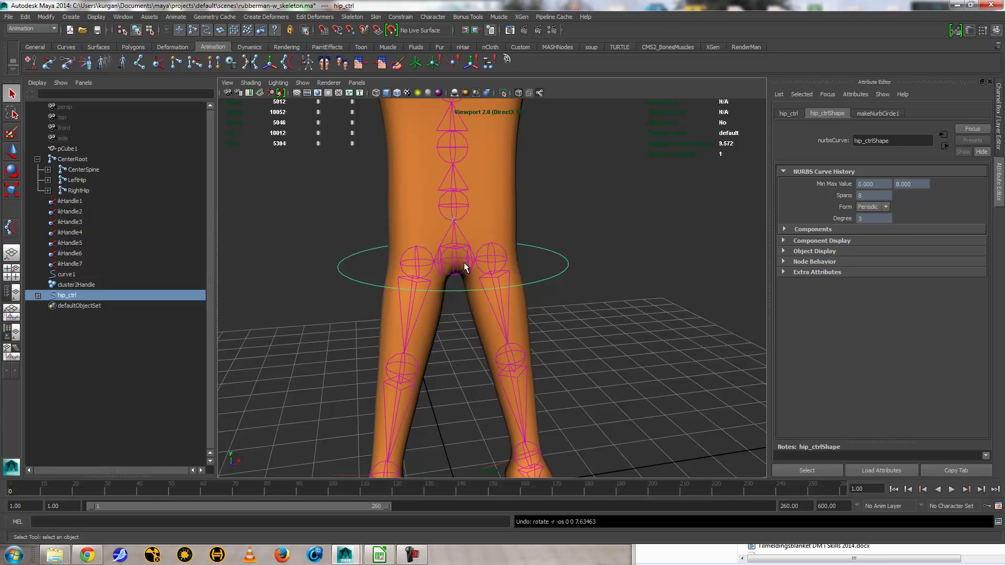
Test-move hip_ctrl sideways and upward with the whole character framed, then undo the move
key("w")
mouse_move(455, 268)
left_mouse_down()
mouse_move(597, 241)
mouse_move(385, 280)
mouse_move(411, 225)
mouse_move(460, 353)
mouse_move(483, 269)
mouse_move(507, 268)
mouse_move(471, 270)
mouse_move(452, 238)
mouse_move(478, 238)
mouse_move(458, 283)
left_mouse_up()
middle_click_drag(459, 283, 606, 388, "alt")
right_click_drag(606, 388, 473, 410, "alt")
left_click_drag(469, 376, 454, 361)
key("ctrl+z")
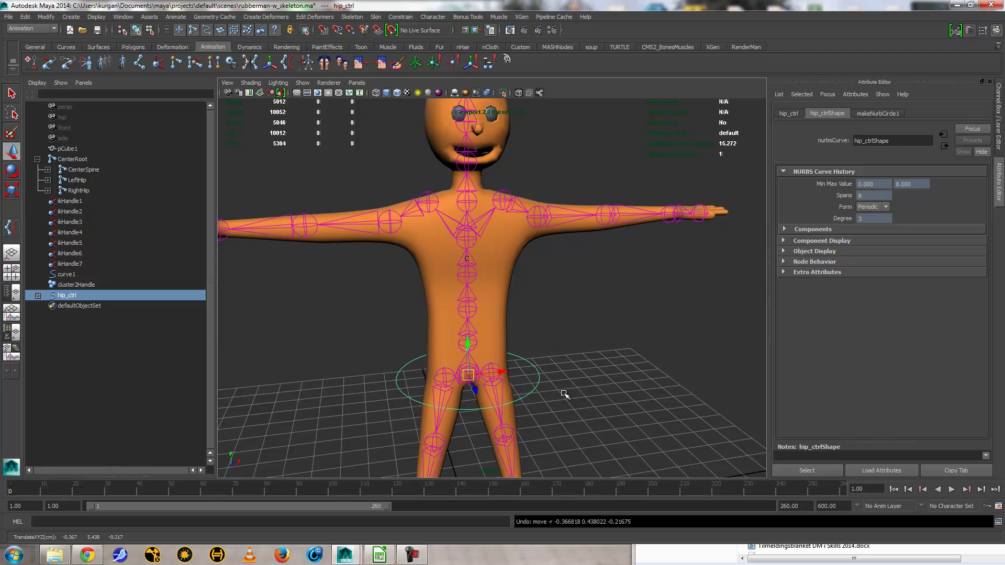
middle_click_drag(561, 391, 568, 375, "alt")
Try several hip rotations, including X and Y, undoing each, then select ikHandle7 for renaming
key("e")
left_click_drag(498, 335, 531, 337)
key("ctrl+z")
left_click_drag(481, 302, 460, 290)
key("ctrl+z")
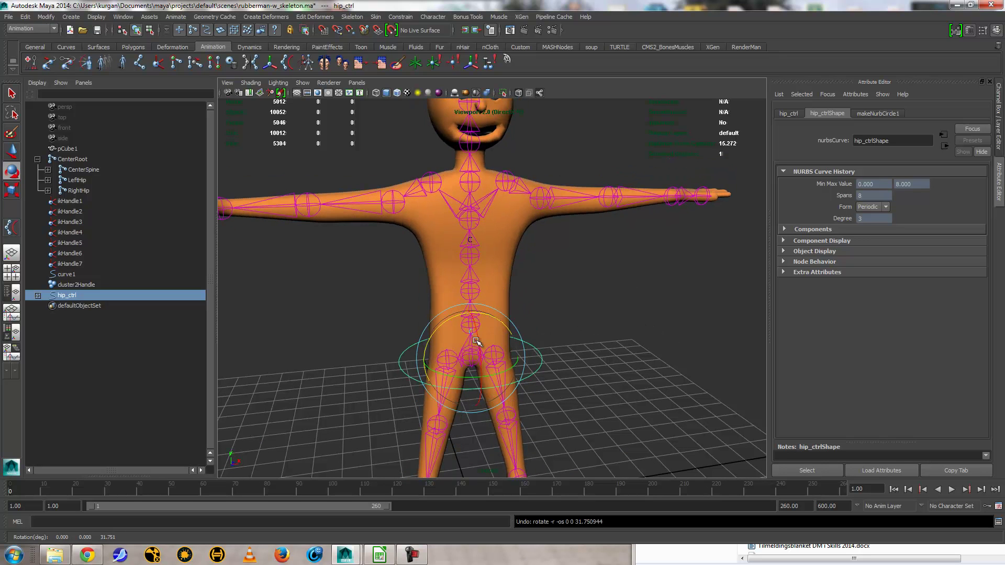
mouse_move(477, 331)
left_mouse_down()
mouse_move(486, 314)
mouse_move(478, 341)
left_mouse_up()
key("ctrl+z")
mouse_move(448, 374)
left_mouse_down()
mouse_move(471, 378)
mouse_move(436, 372)
left_mouse_up()
key("ctrl+z")
left_click(69, 264)
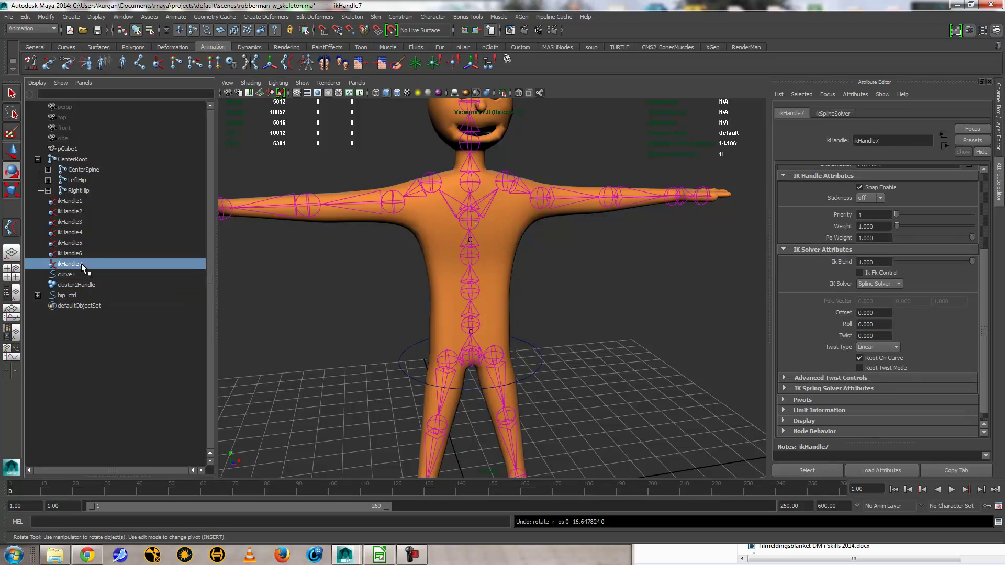
double_click(83, 264)
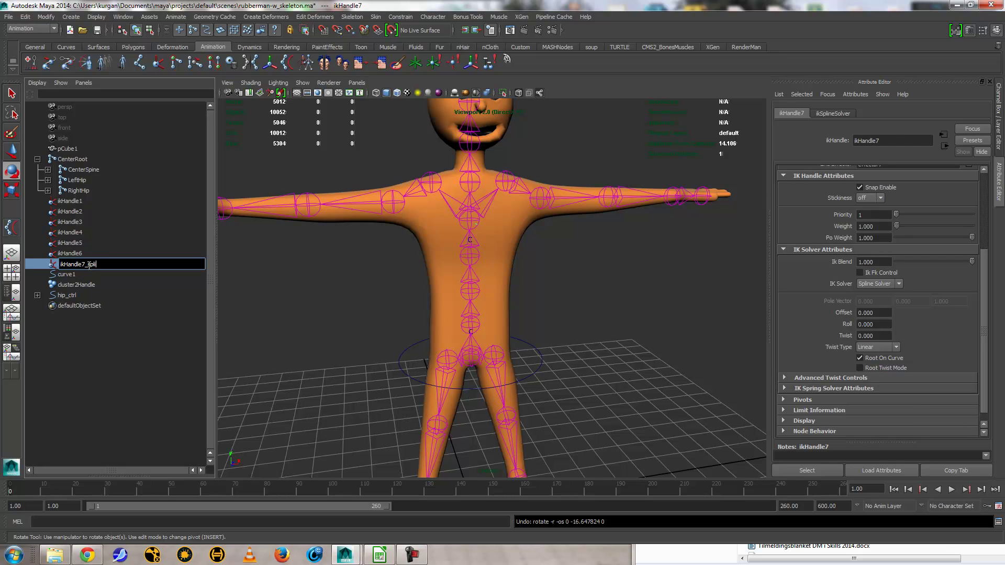
Rename the handle to ikHandle7_spline and test its Roll channel, undoing the change
type("_spline")
key("Return")
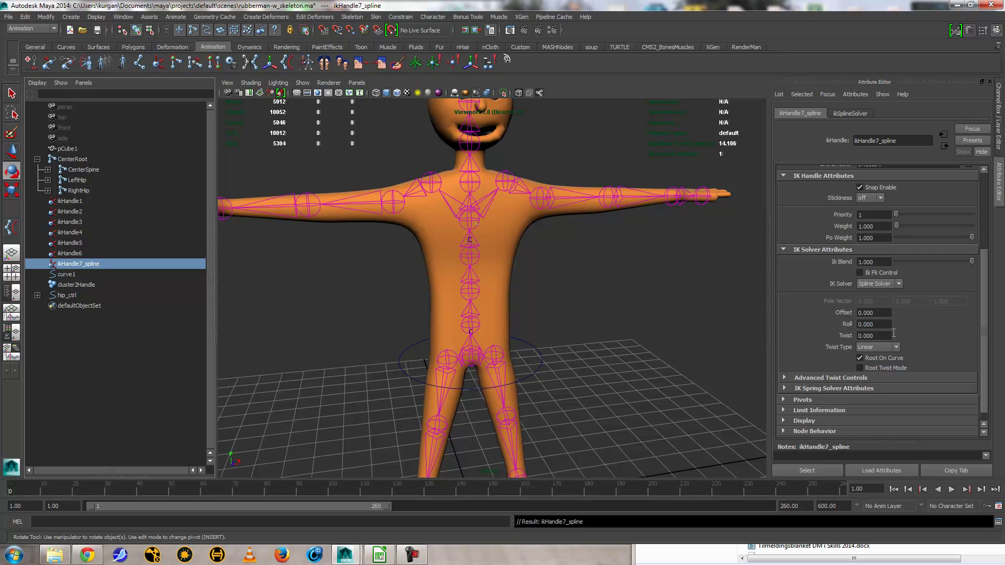
left_click(1000, 122)
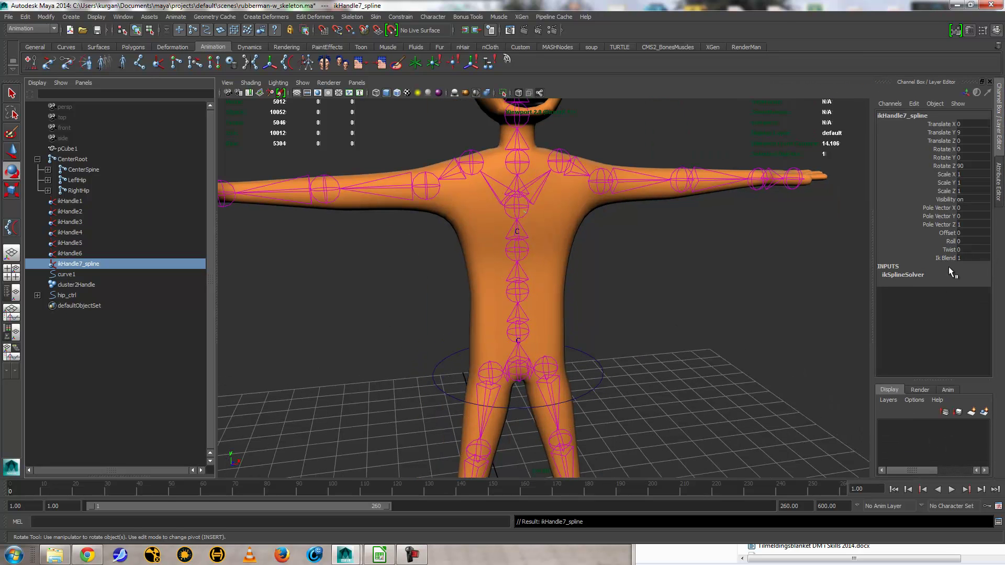
left_click(949, 242)
mouse_move(673, 296)
middle_mouse_down()
mouse_move(692, 295)
mouse_move(632, 300)
mouse_move(683, 298)
mouse_move(654, 299)
middle_mouse_up()
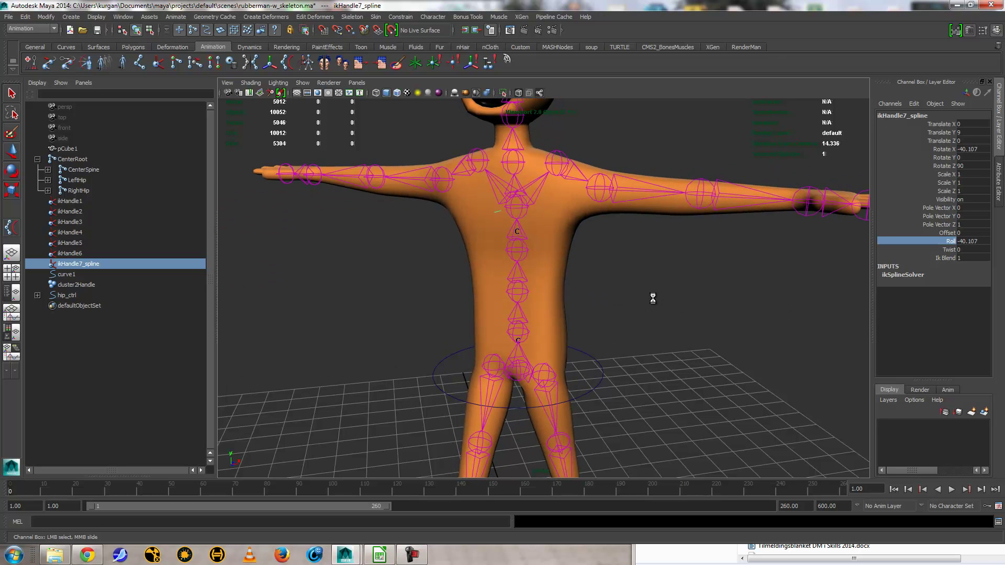
key("ctrl+z")
Try Twist and a countering Roll on the spine, undo both back to 0, and reselect hip_ctrl
left_click(935, 249)
middle_click_drag(696, 265, 659, 249)
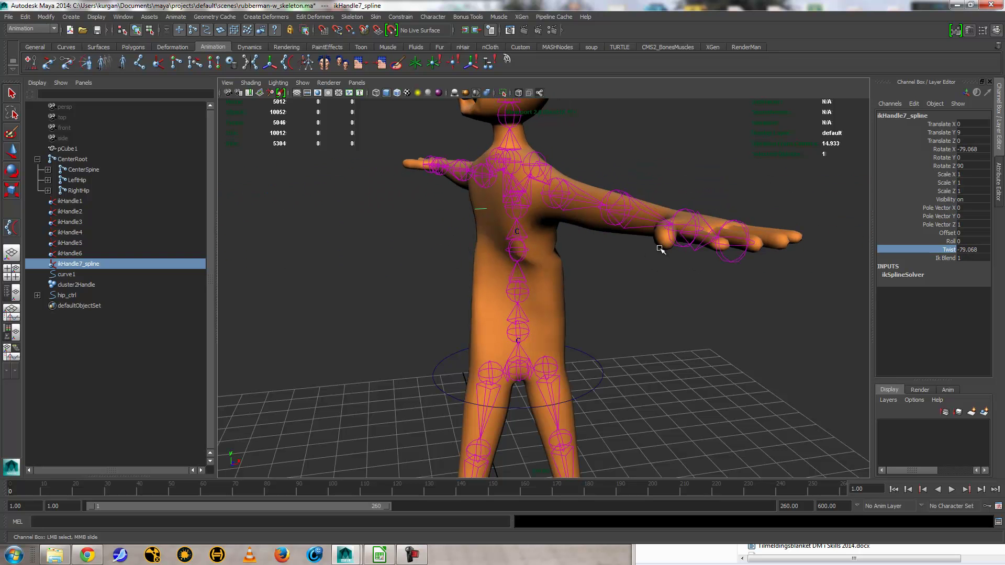
left_click(951, 241)
middle_click_drag(758, 289, 726, 274)
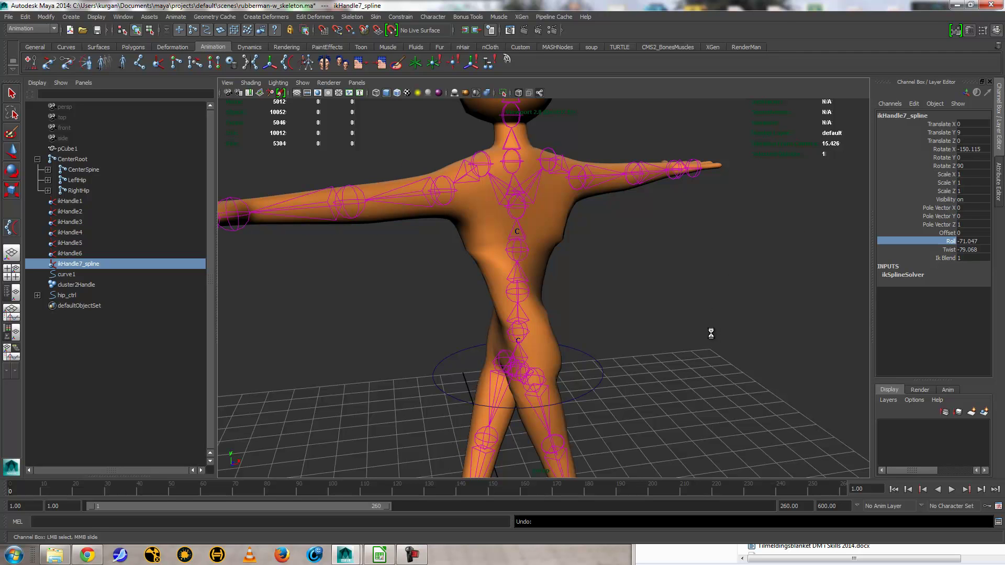
key("ctrl+z")
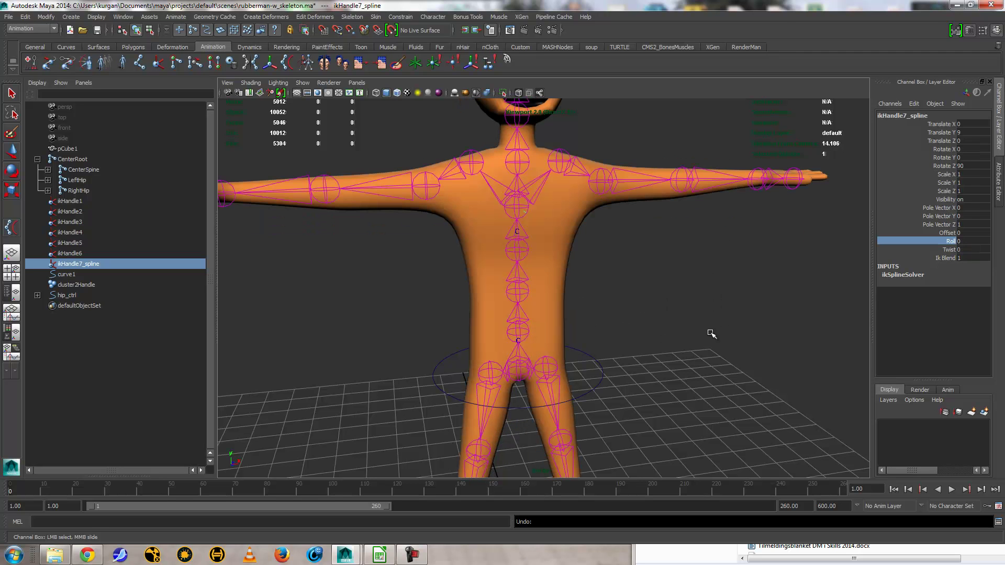
left_click(601, 370)
key("e")
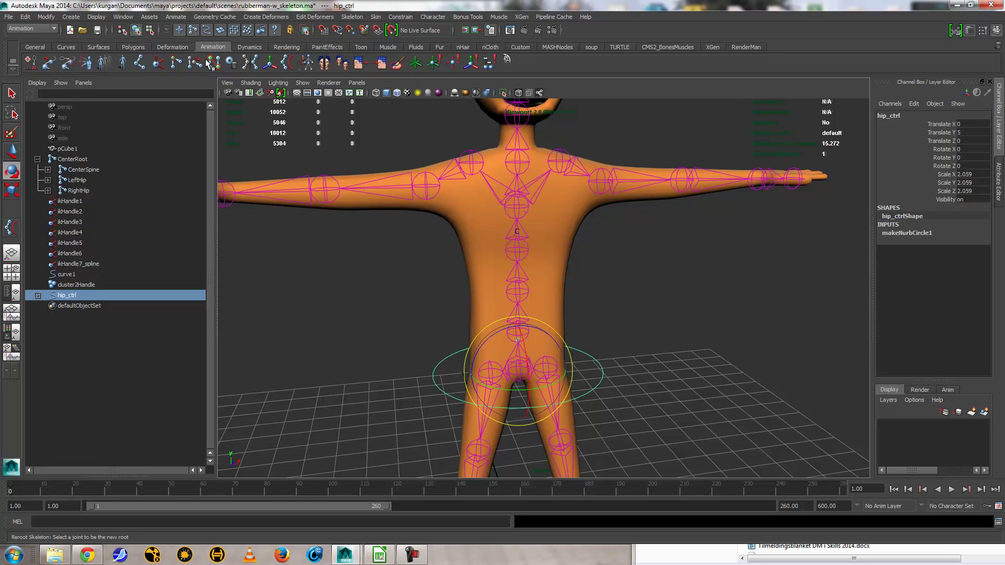
Open the Connection Editor with hip_ctrl as source and ikHandle7_spline loaded as target
left_click(119, 17)
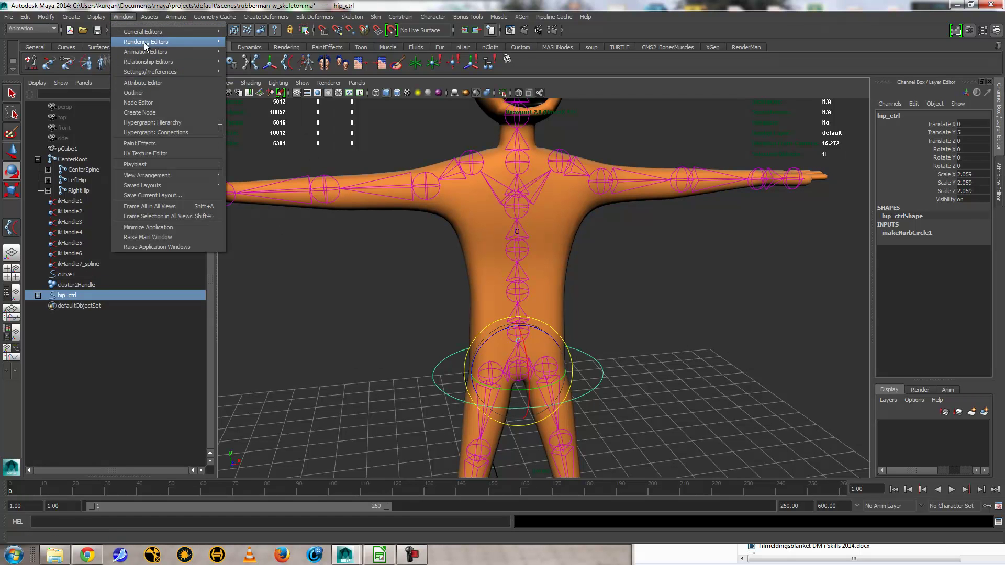
mouse_move(146, 32)
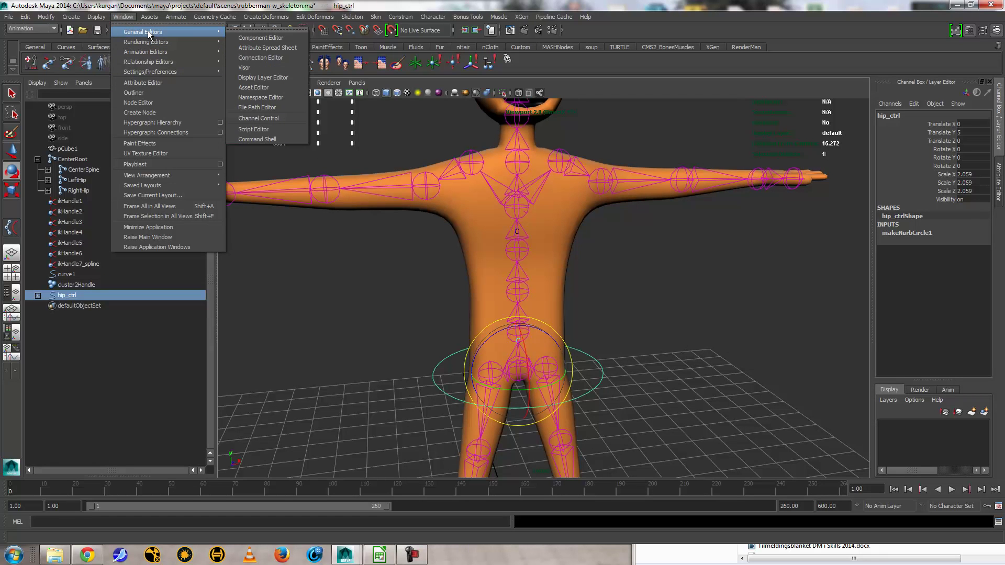
left_click(255, 58)
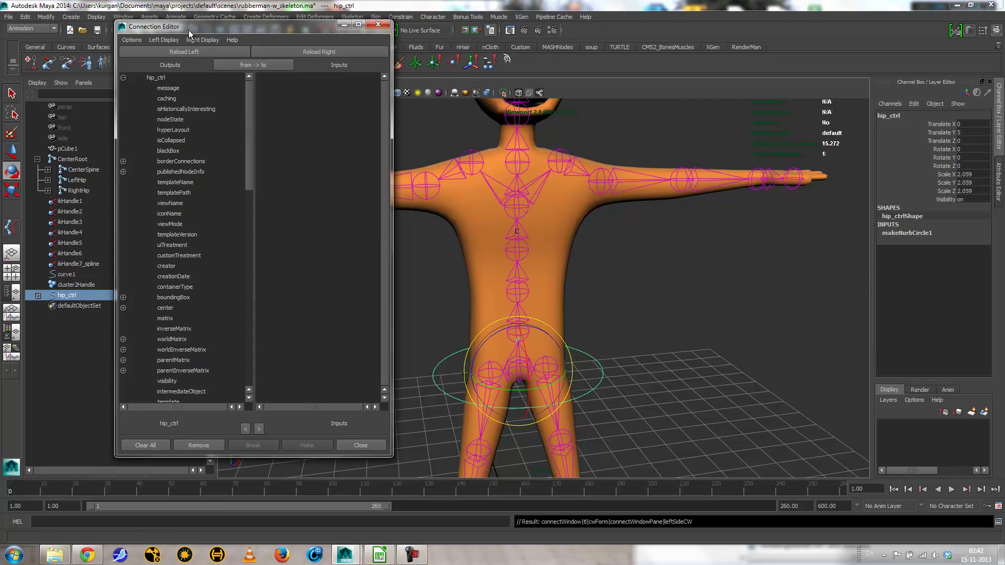
left_click_drag(191, 26, 244, 24)
left_click(83, 264)
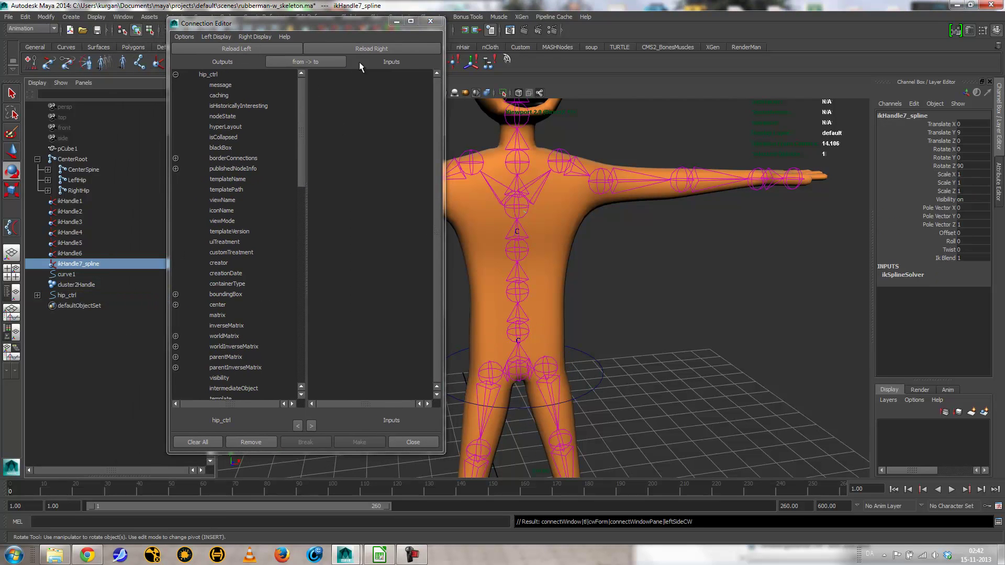
left_click(360, 46)
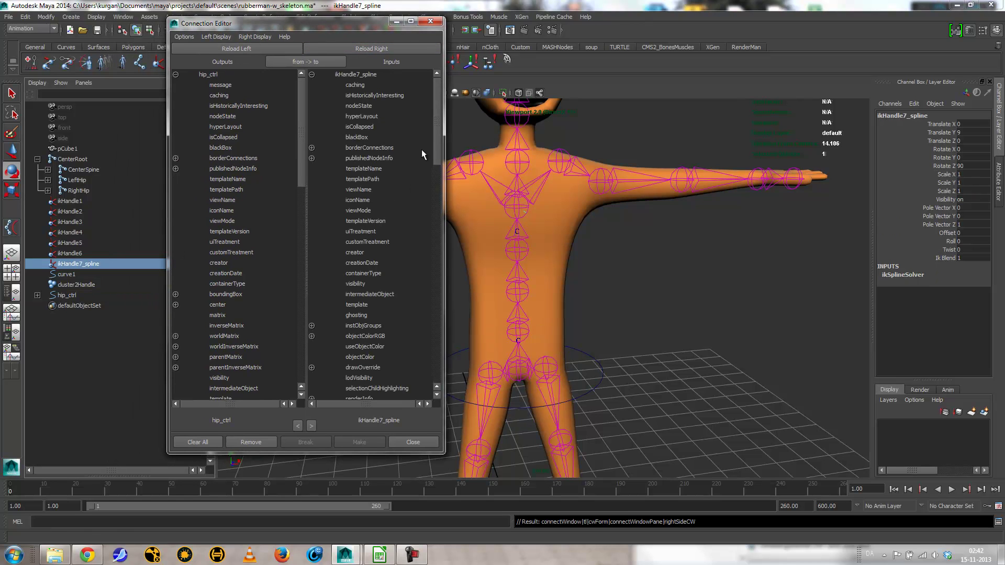
left_click_drag(439, 134, 428, 311)
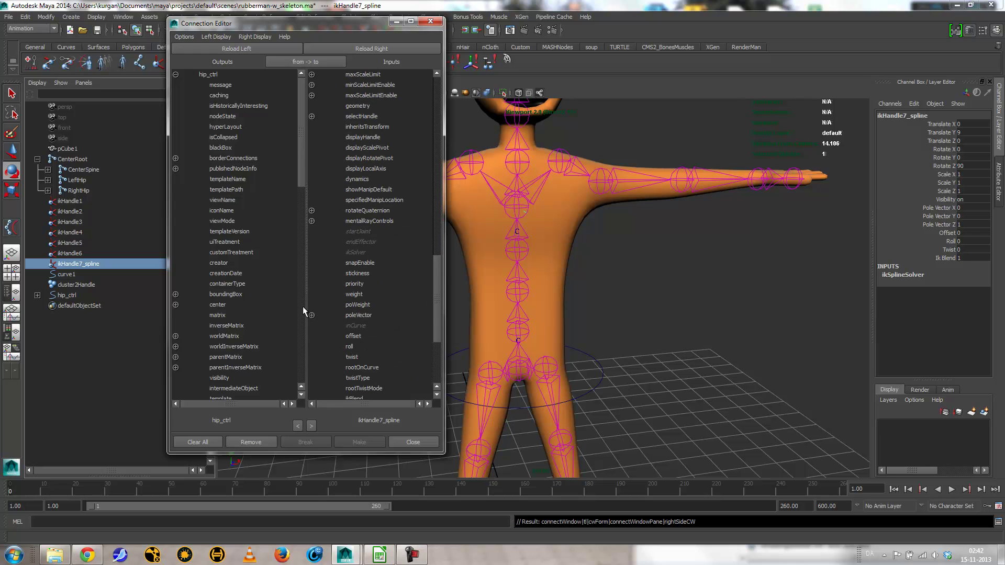
left_click_drag(299, 169, 295, 319)
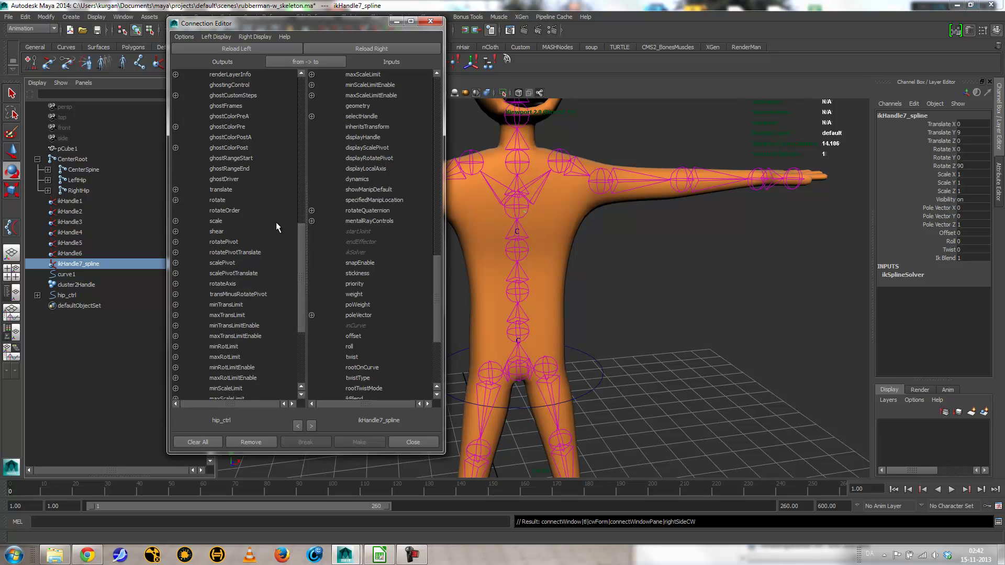
Freeze hip_ctrl's transformations with Modify > Freeze Transformations
left_click(582, 366)
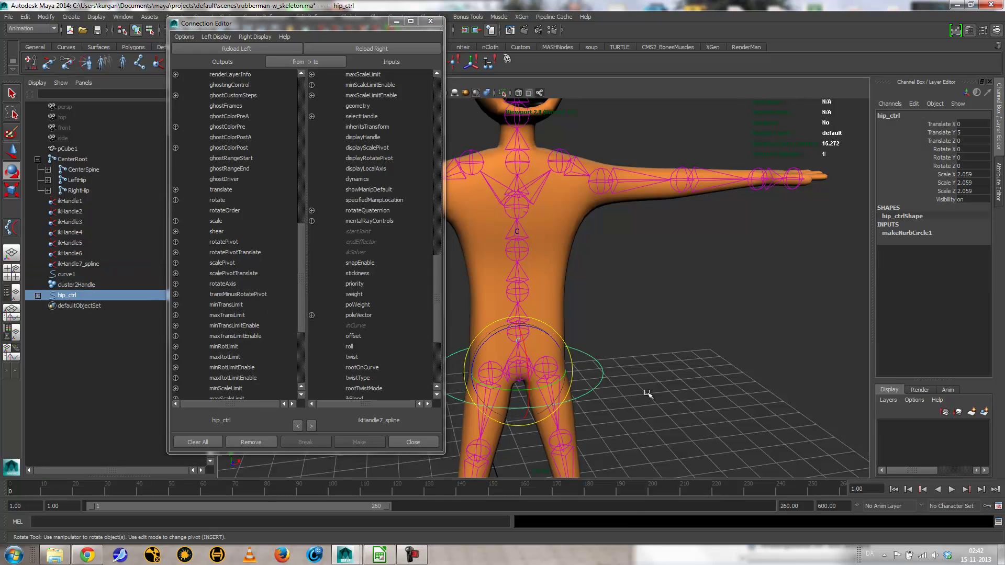
left_click(43, 17)
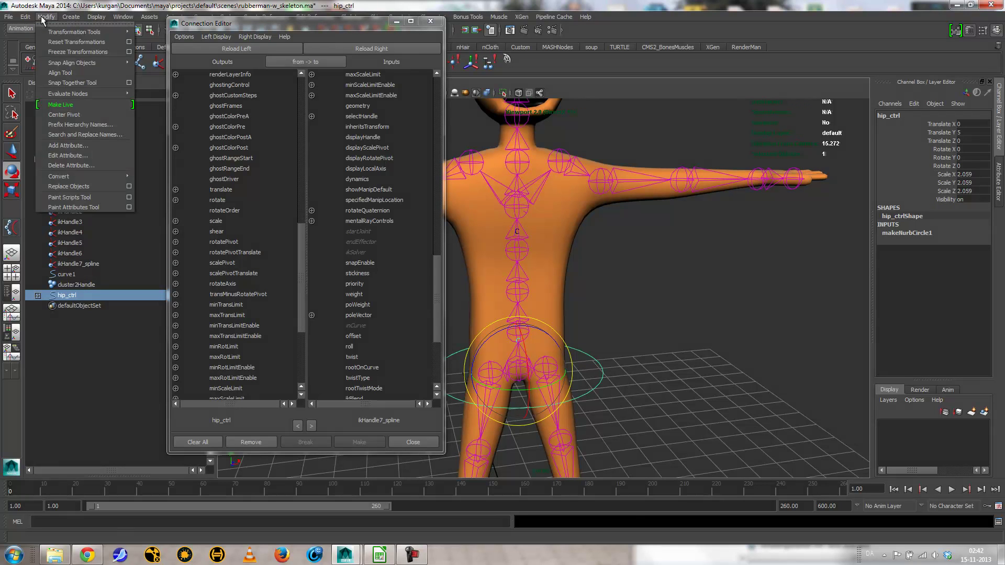
left_click(103, 52)
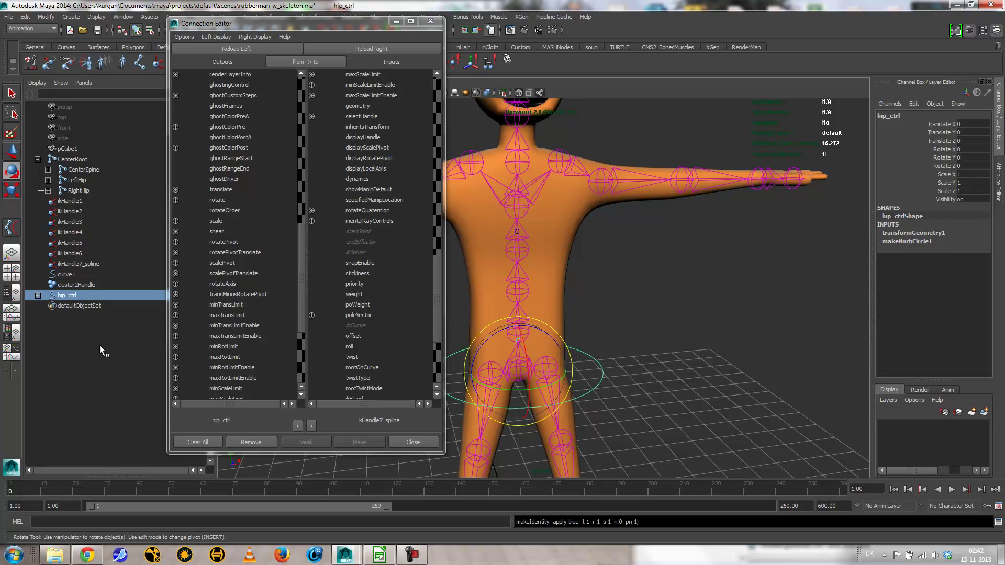
left_click(37, 296)
left_click(38, 295)
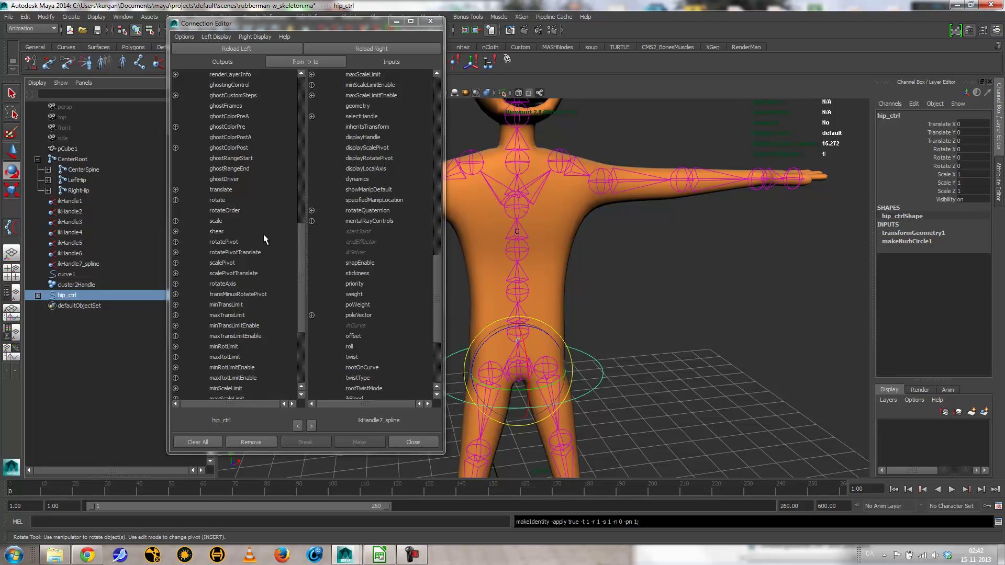
Connect hip_ctrl's rotateY to the handle's roll, then test-turn the hips and undo
left_click(176, 200)
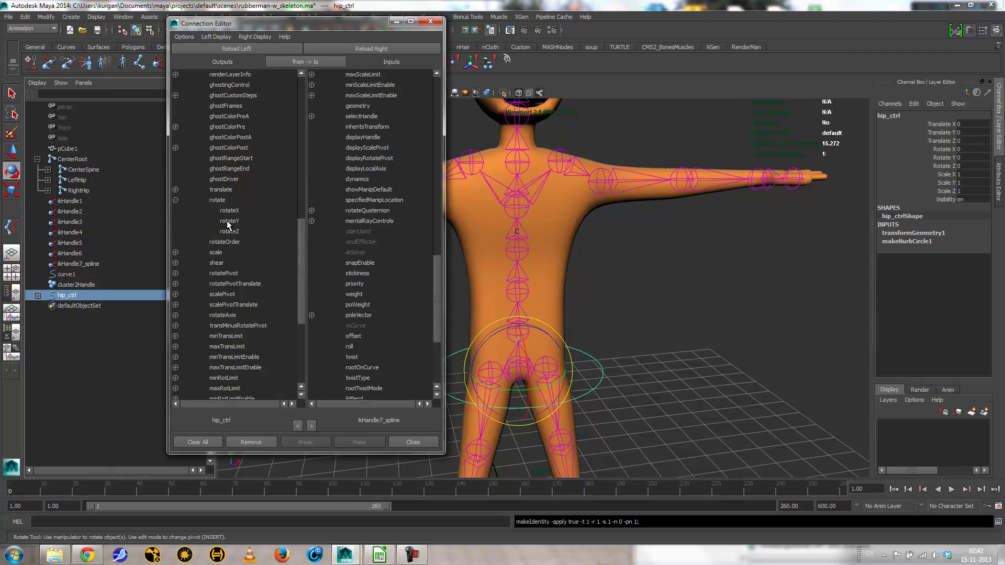
left_click(227, 221)
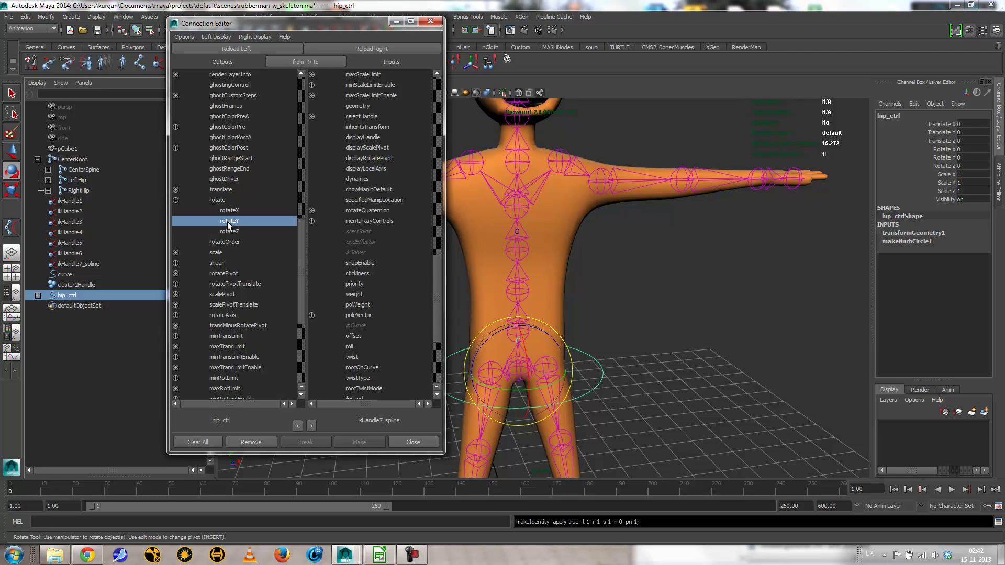
left_click(351, 347)
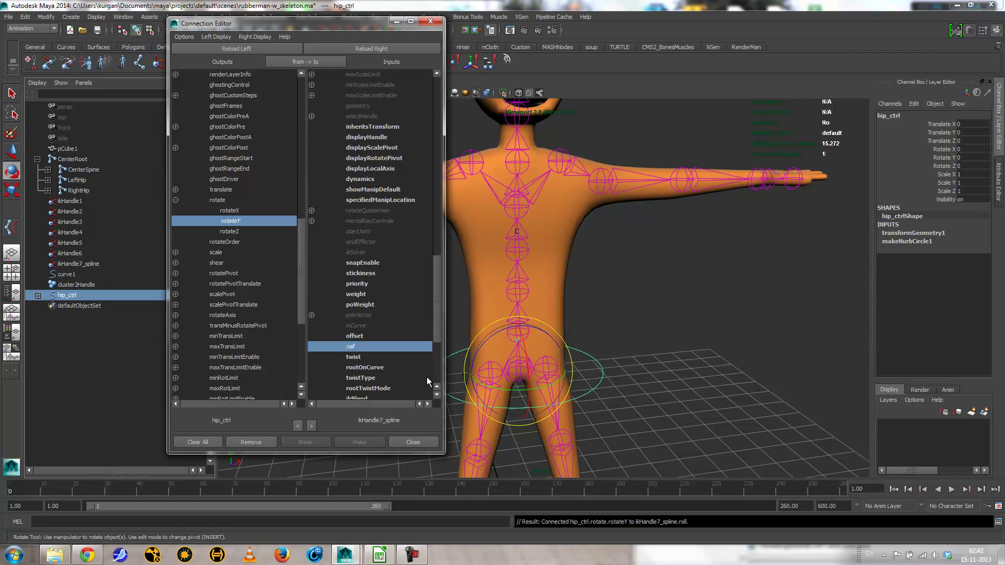
left_click(430, 20)
left_click(580, 409)
left_click(603, 369)
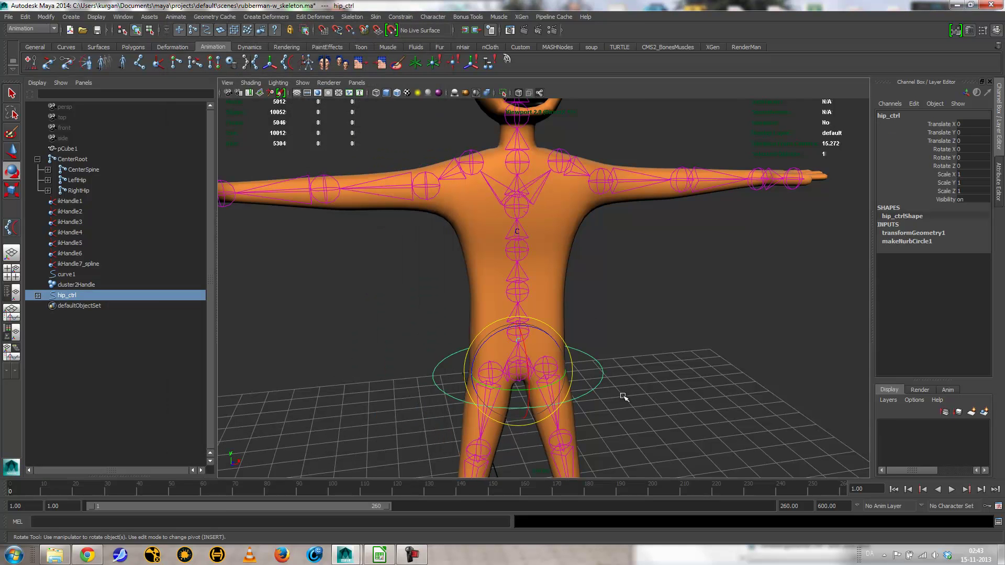
mouse_move(550, 386)
left_mouse_down()
mouse_move(512, 382)
mouse_move(588, 375)
mouse_move(524, 381)
mouse_move(540, 378)
left_mouse_up()
key("ctrl+z")
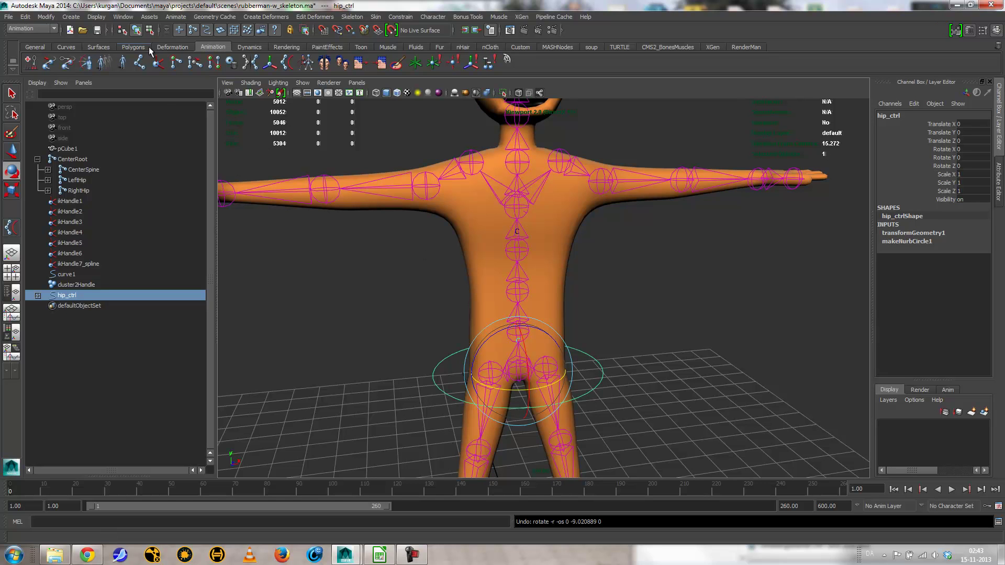
Create a new NURBS circle and raise it to chest height
left_click(70, 16)
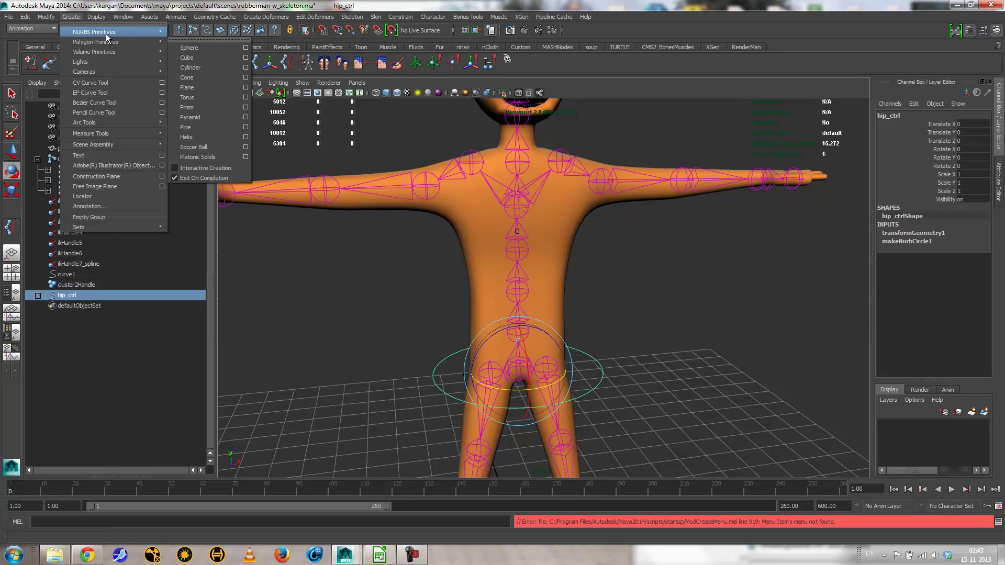
mouse_move(105, 32)
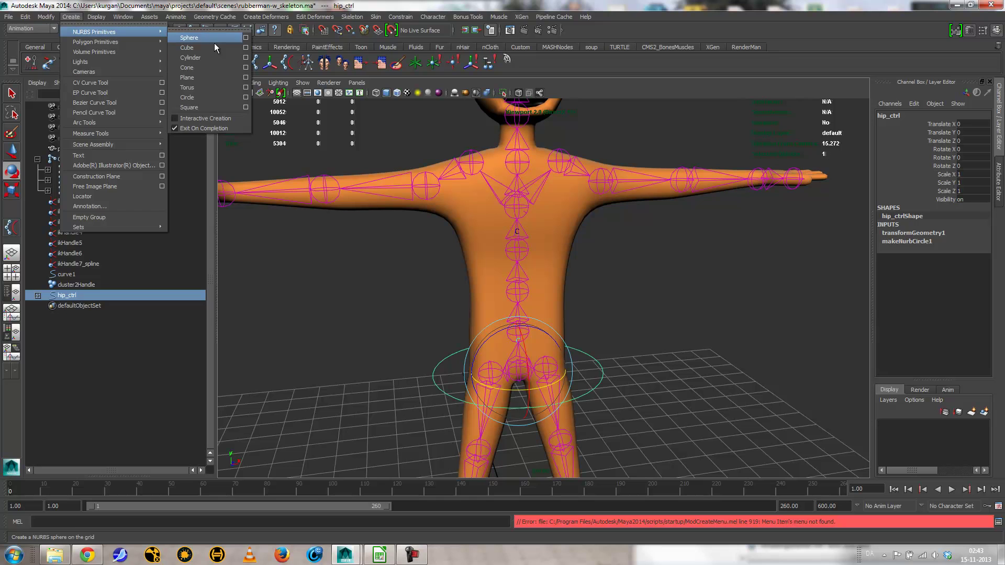
left_click(204, 95)
key("w")
scroll(623, 467, "down", 3)
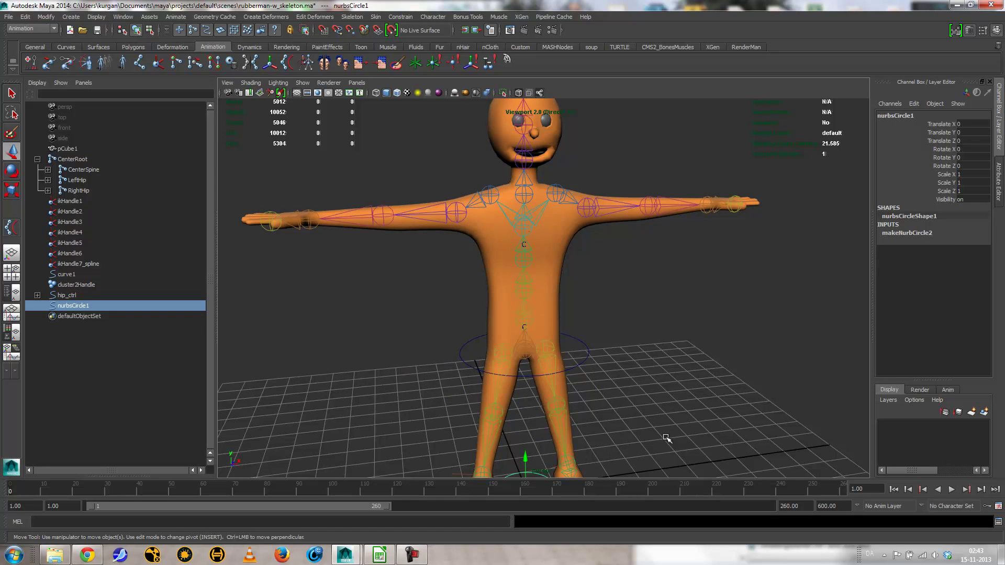
scroll(667, 439, "down", 1)
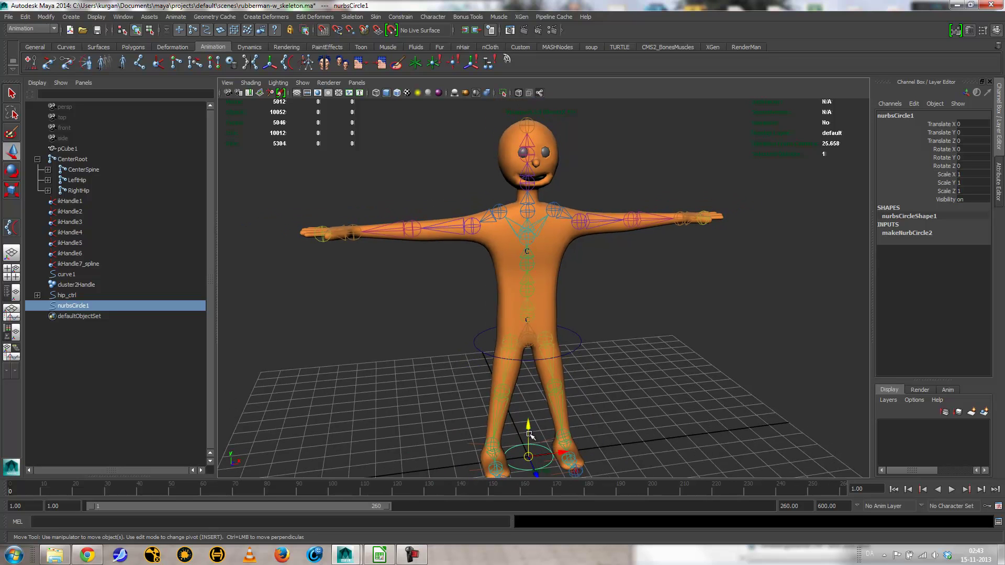
left_click_drag(530, 429, 530, 207)
Scale the chest circle uniformly to 2.54 around the body
mouse_move(590, 321)
left_mouse_down("alt")
mouse_move(563, 307)
mouse_move(572, 314)
left_mouse_up("alt")
key("r")
middle_click_drag(610, 298, 658, 296)
left_click_drag(658, 296, 594, 309, "alt")
right_click_drag(595, 309, 643, 305, "alt")
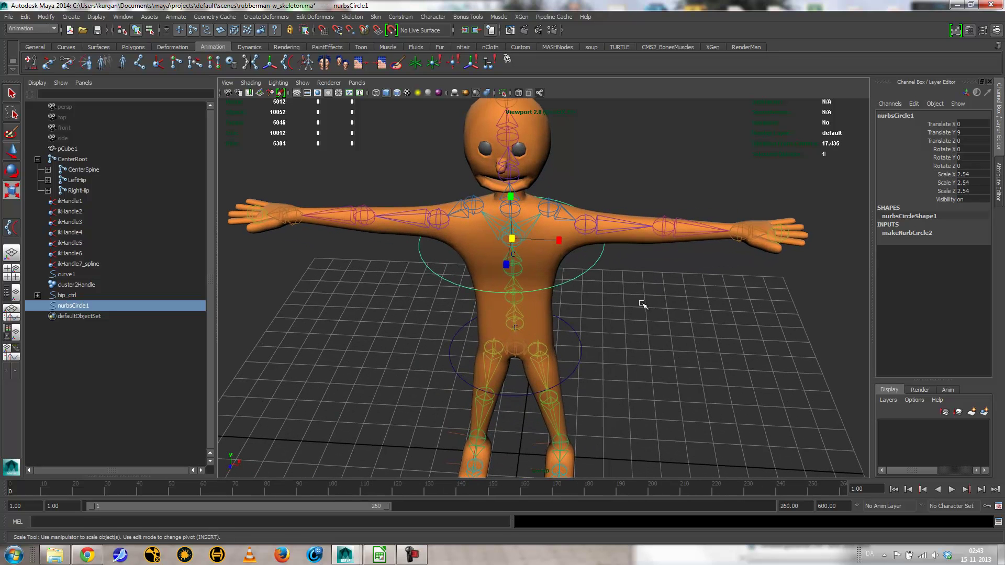
In control-point mode, select two opposite points of the circle and raise them
right_click_drag(592, 265, 518, 266)
left_click_drag(518, 266, 594, 270, "alt")
right_click_drag(595, 269, 612, 222, "alt")
left_click(609, 214)
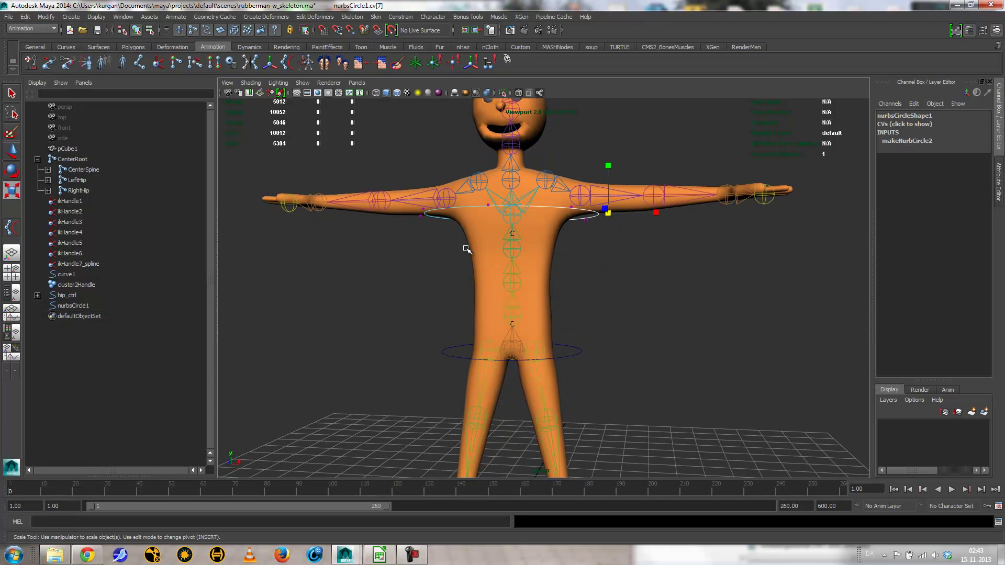
left_click(422, 218, "shift")
key("w")
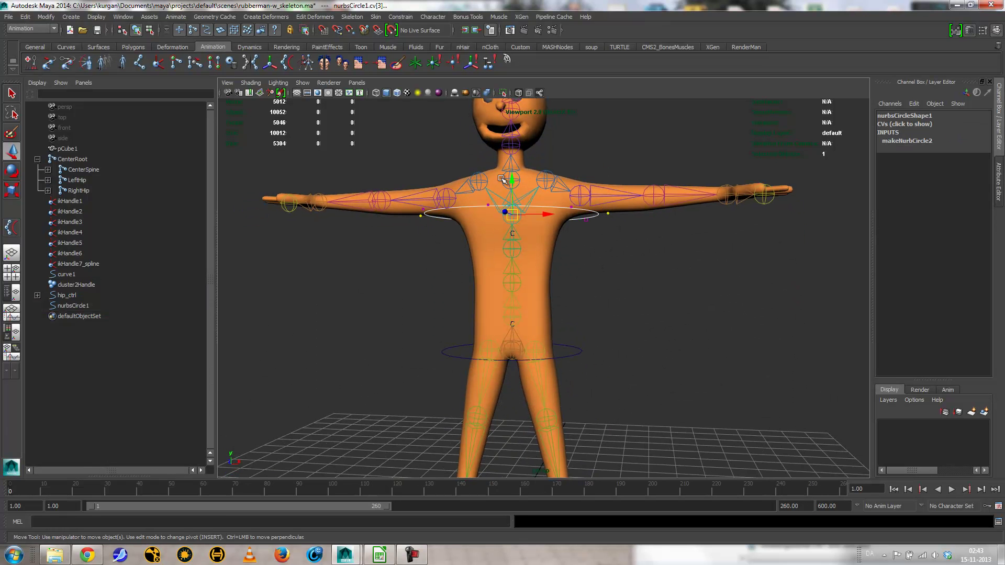
left_click_drag(511, 180, 514, 130)
Scale the two selected points inward and lift them slightly to curve the control
left_click_drag(546, 171, 491, 183, "alt")
key("r")
left_click_drag(484, 181, 492, 184)
key("w")
left_click_drag(519, 150, 568, 172, "alt")
left_click_drag(526, 122, 526, 116)
Narrow the curve's end points along X, then return the circle to object mode
left_click_drag(578, 203, 367, 212, "alt")
left_click_drag(566, 185, 623, 247)
left_click_drag(414, 189, 465, 238)
left_click_drag(566, 183, 633, 234)
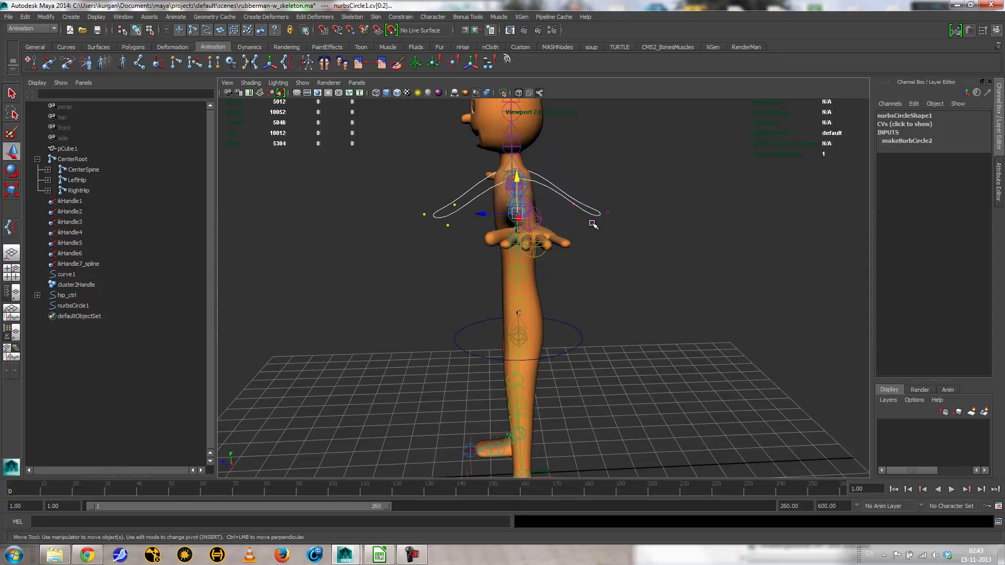
key("r")
left_click_drag(564, 213, 592, 241)
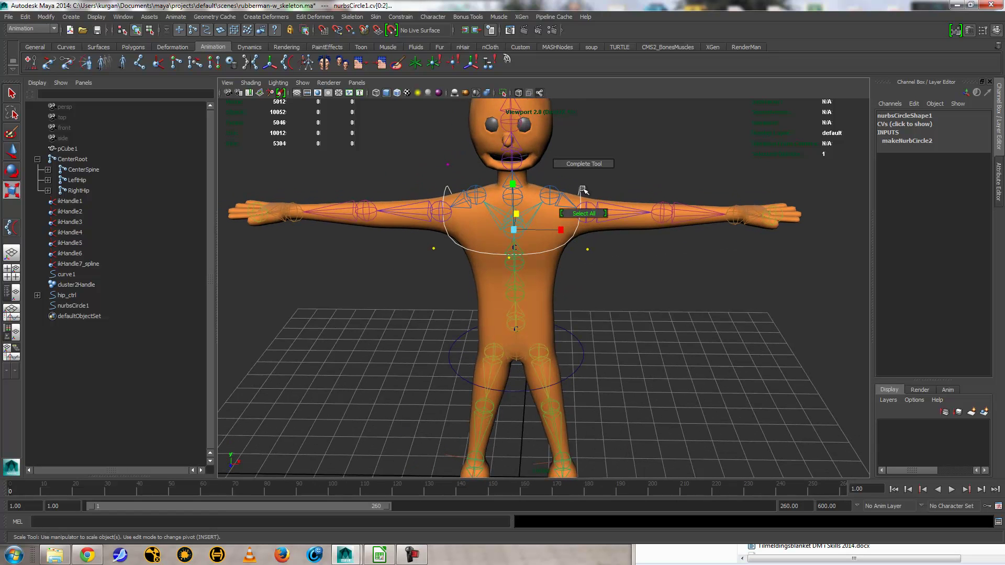
right_click_drag(580, 190, 576, 175)
left_click(644, 321)
left_click_drag(644, 321, 611, 333, "alt")
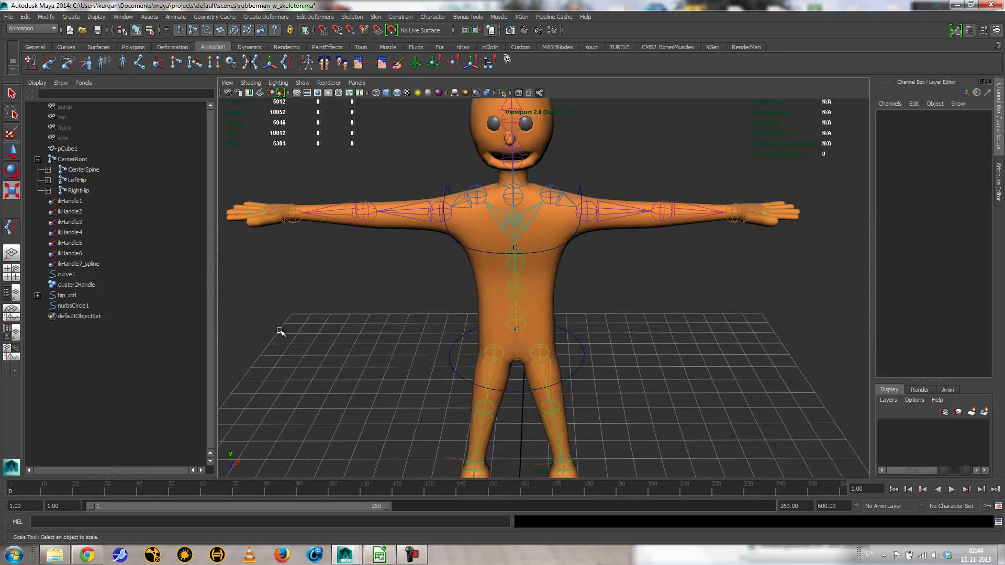
Rename nurbsCircle1 to upperbody_ctrl in the Outliner
left_click(79, 285)
left_click(78, 306)
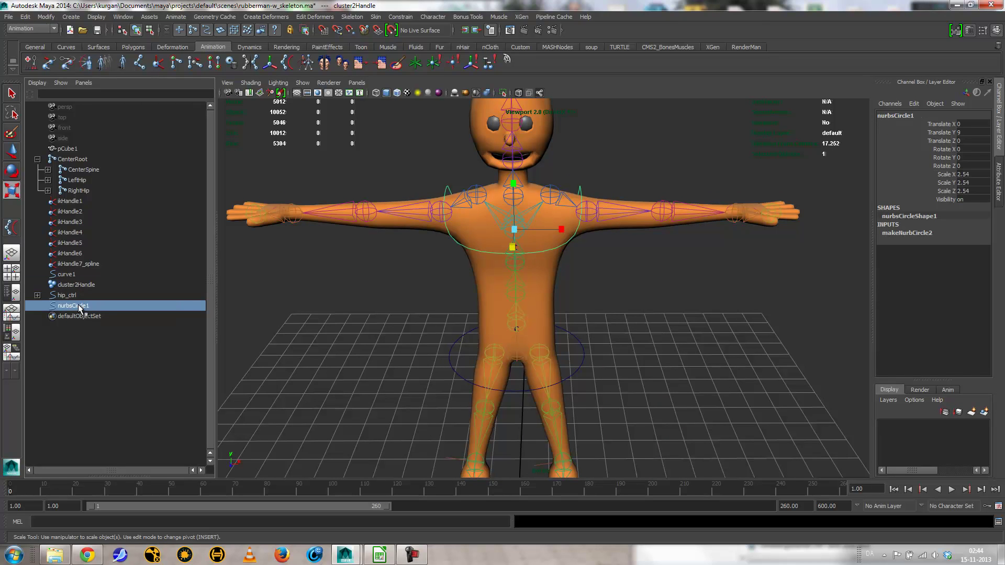
double_click(79, 306)
type("upperbody")
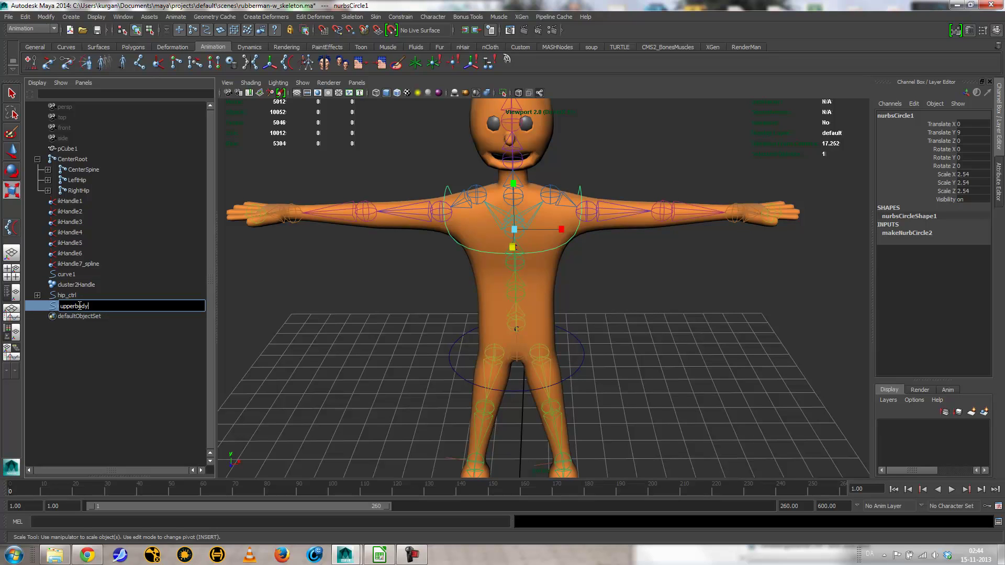
type("_ctrl")
key("Return")
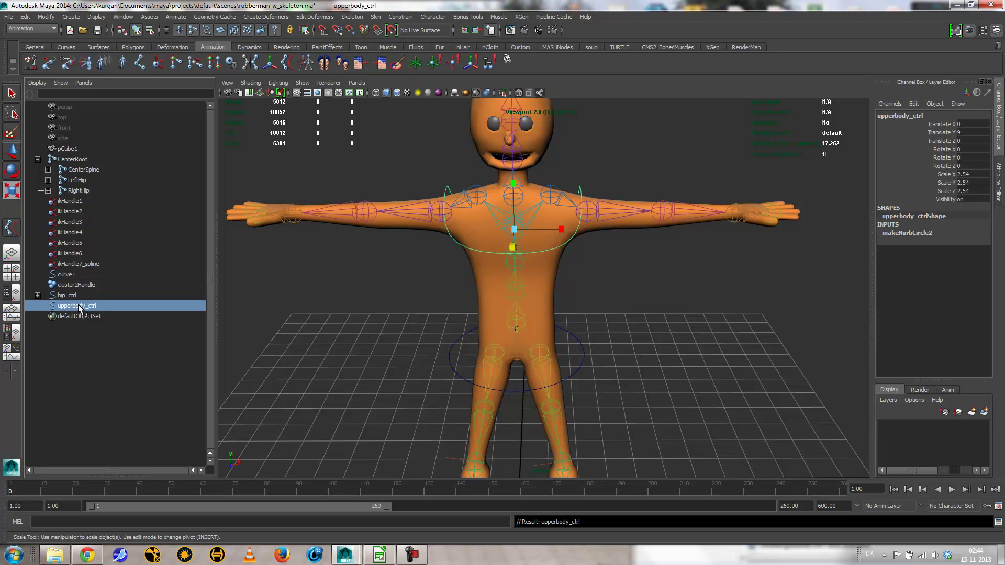
Freeze upperbody_ctrl's transforms to zero
left_click(84, 283)
middle_click_drag(84, 284, 93, 309)
left_click(96, 303)
left_click(46, 16)
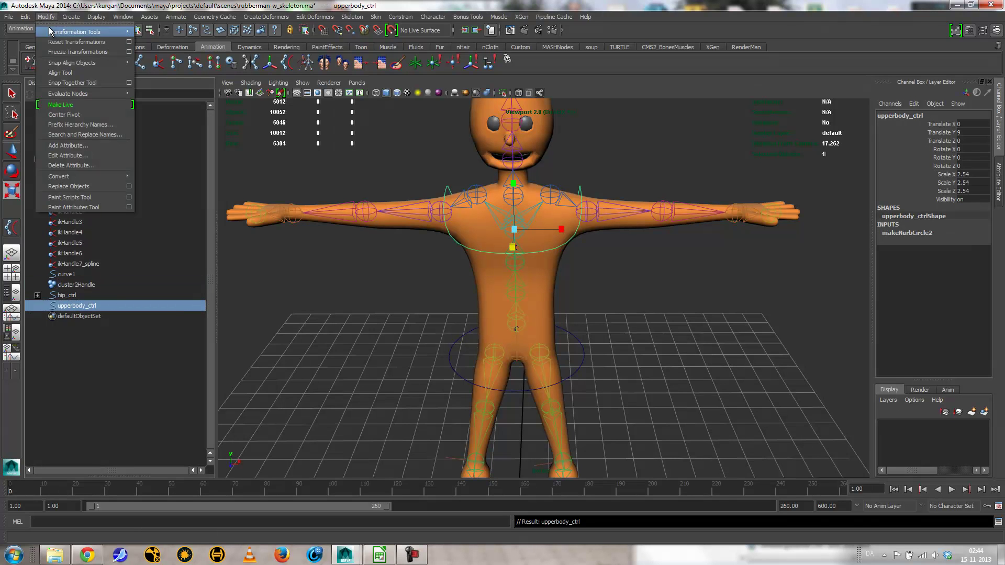
left_click(69, 45)
Parent cluster2Handle under upperbody_ctrl
left_click(78, 284)
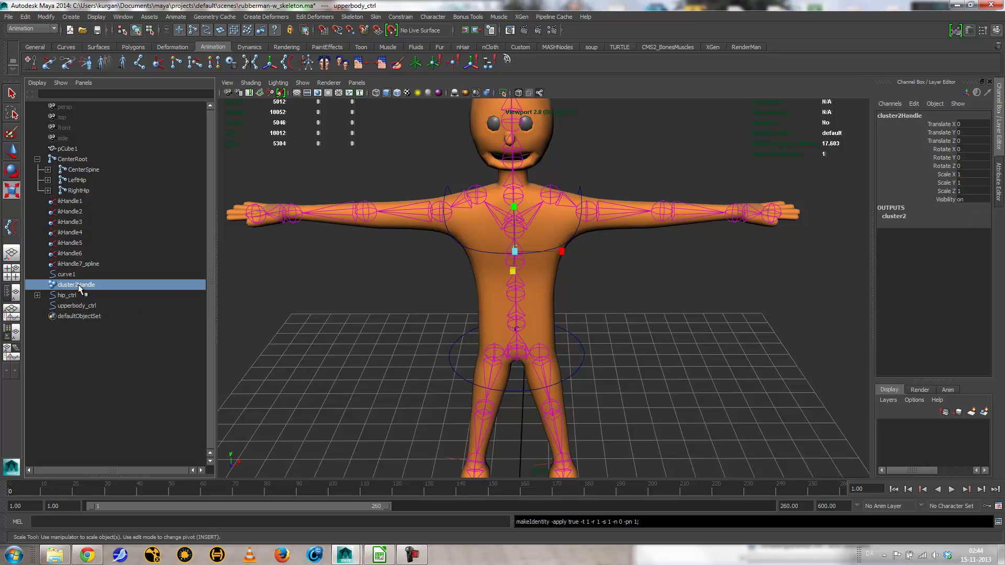
middle_click_drag(78, 285, 74, 307)
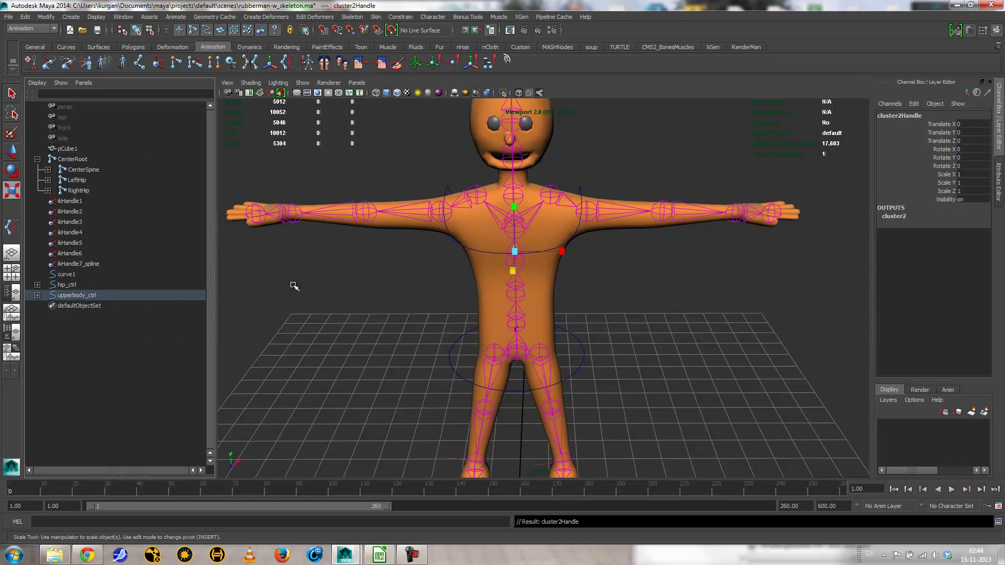
left_click(581, 190)
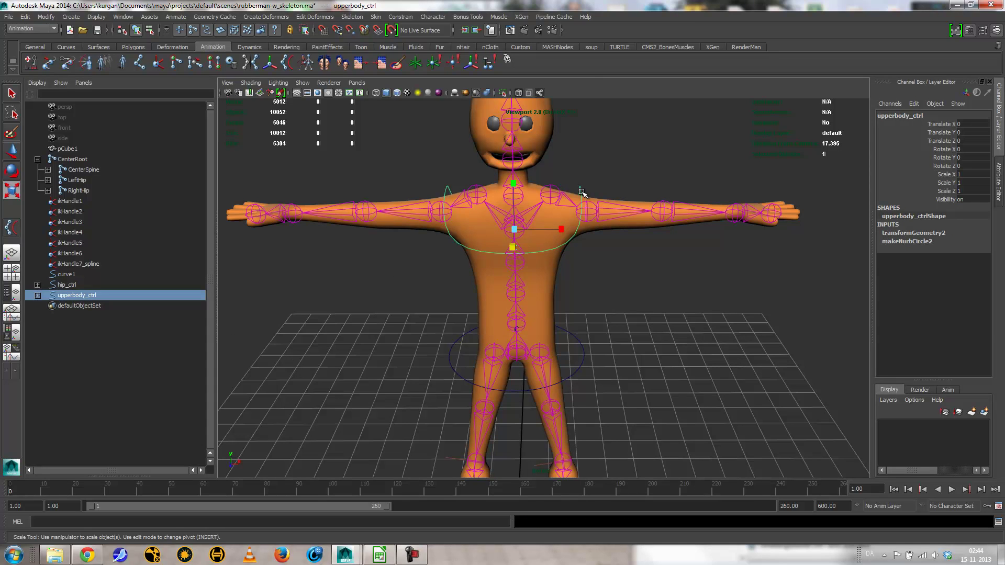
Bend the torso sideways and pull it down with upperbody_ctrl, then undo the rotation
key("e")
left_click_drag(565, 212, 583, 247)
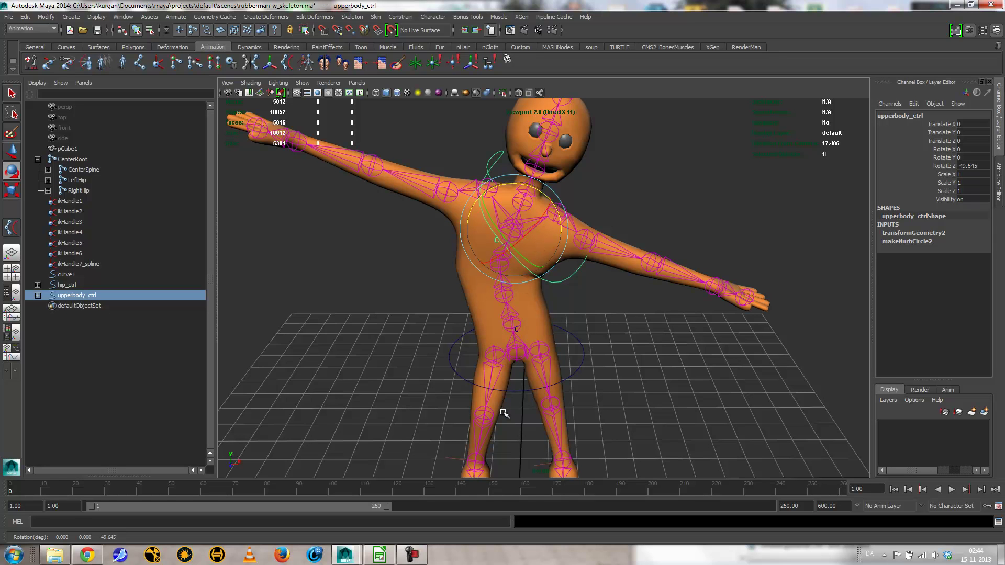
key("w")
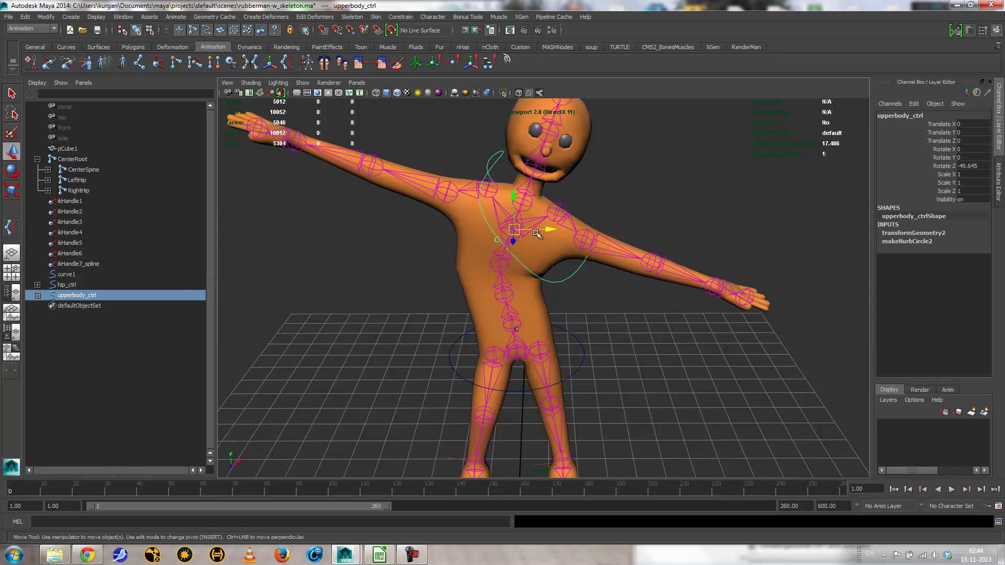
left_click_drag(515, 195, 369, 244)
key("e")
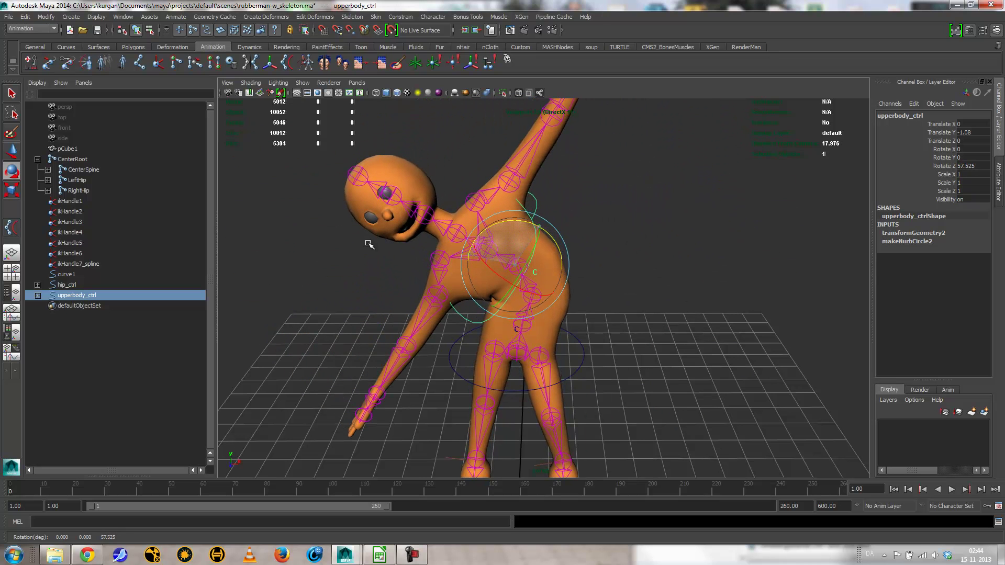
key("ctrl+z")
key("ctrl+z")
key("ctrl+z")
key("ctrl+z")
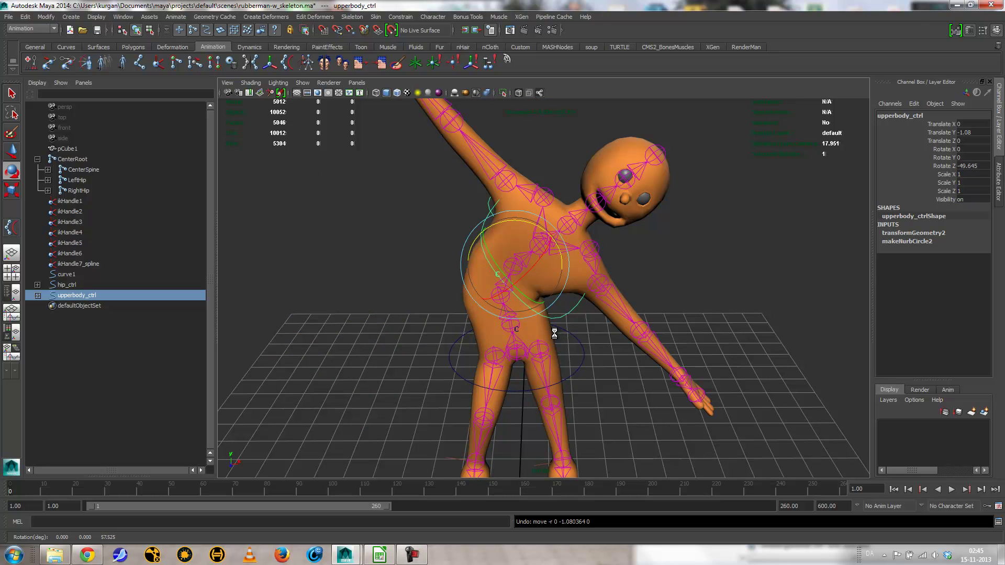
Lower upperbody_ctrl slightly, test a bend and a twist, and undo both
mouse_move(560, 313)
left_mouse_down("alt")
mouse_move(588, 298)
mouse_move(563, 313)
left_mouse_up("alt")
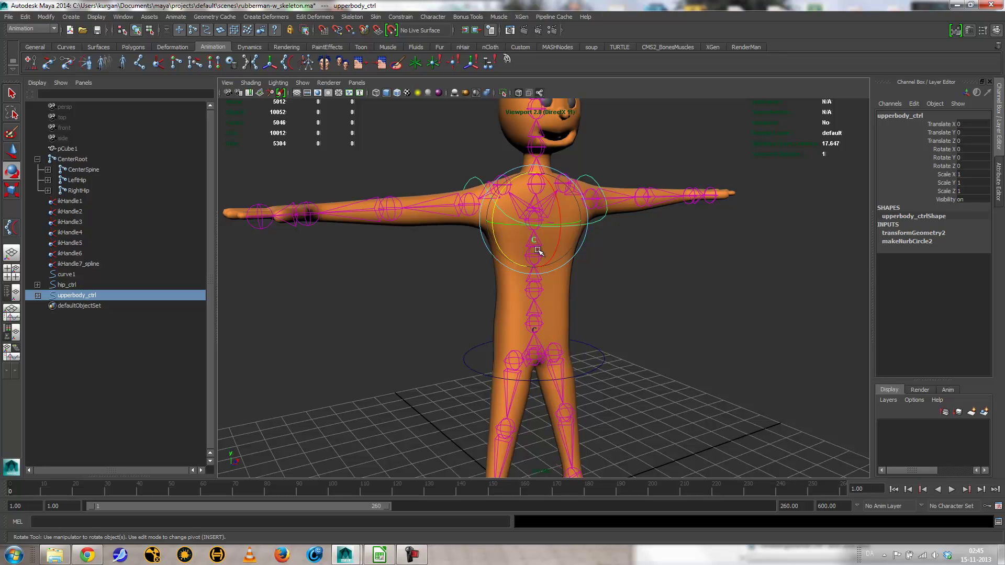
left_click_drag(537, 241, 539, 334, "alt")
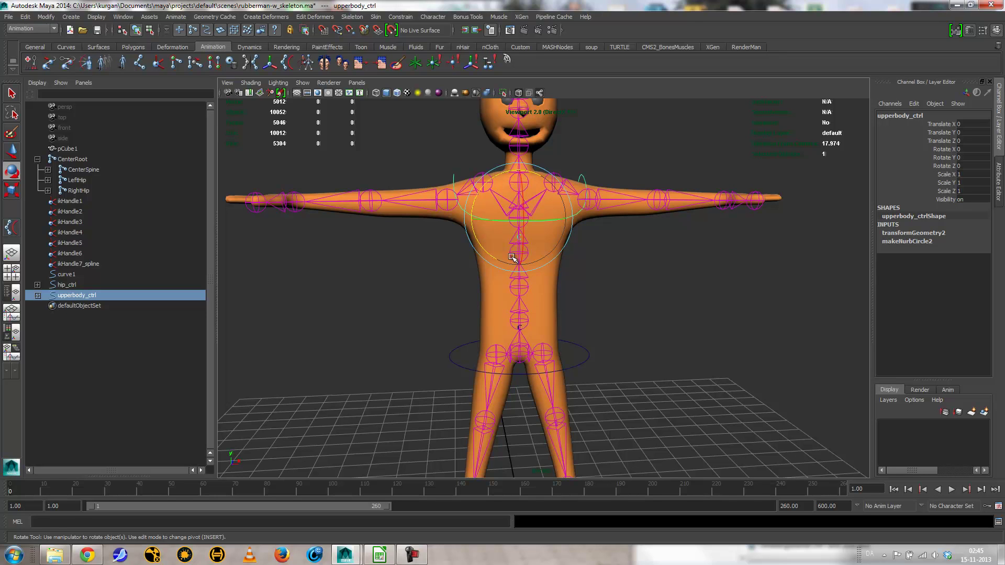
key("w")
left_click_drag(519, 184, 517, 220)
key("e")
key("ctrl+z")
key("ctrl+z")
key("ctrl+z")
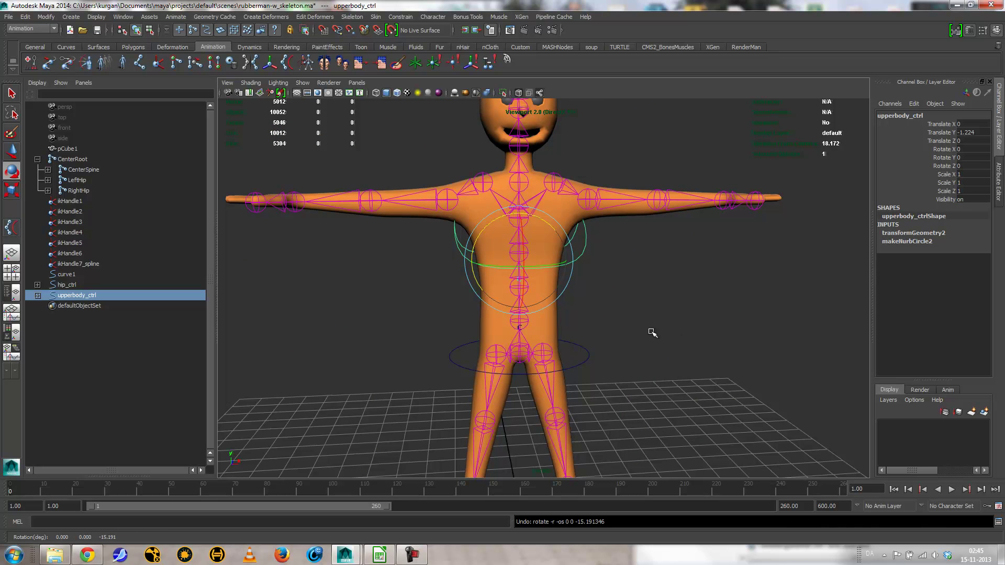
left_click_drag(559, 326, 587, 315, "alt")
key("ctrl+z")
key("ctrl+z")
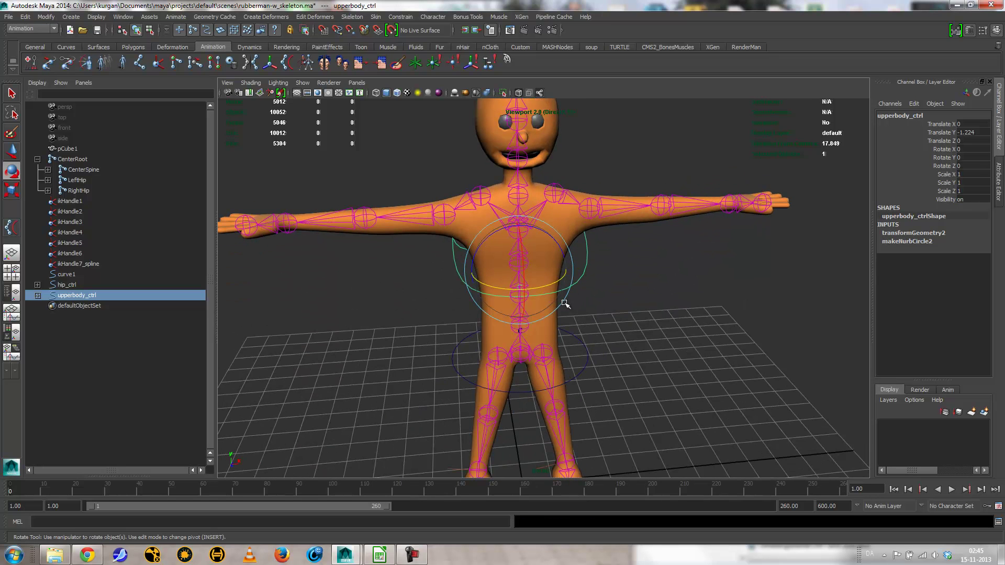
Reselect upperbody_ctrl and open it as the output node in the Connection Editor
left_click(680, 269)
left_click_drag(582, 257, 608, 277)
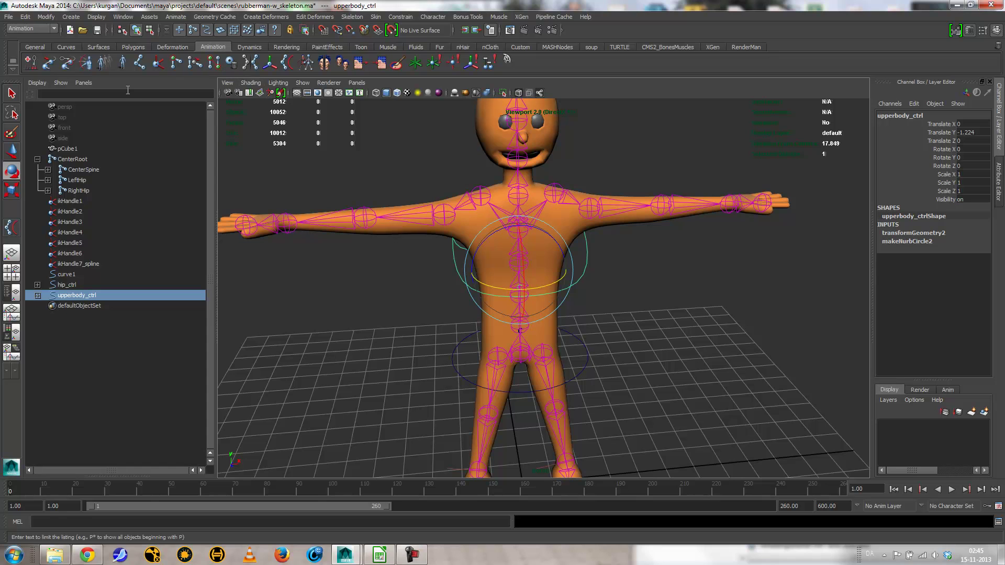
left_click(128, 17)
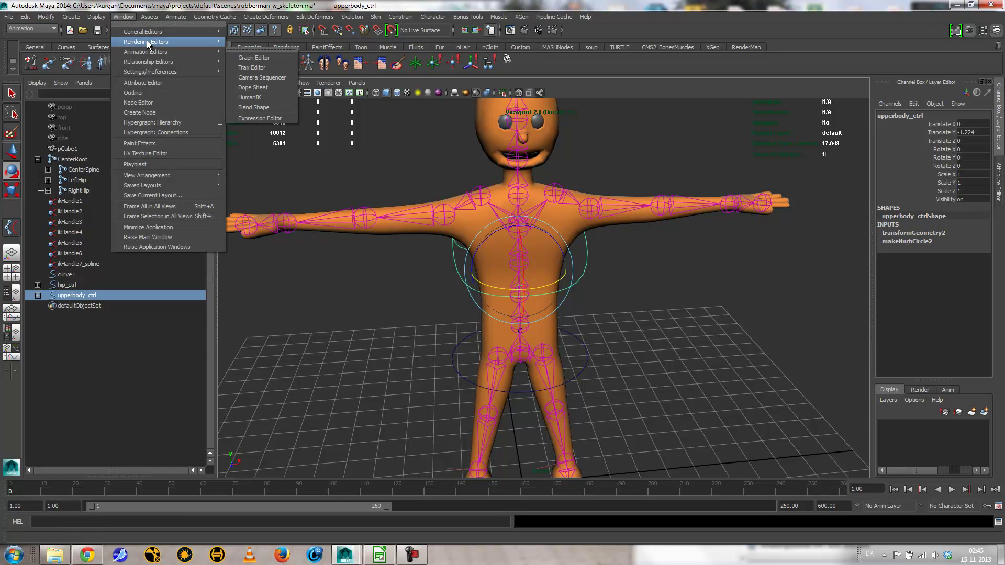
mouse_move(147, 41)
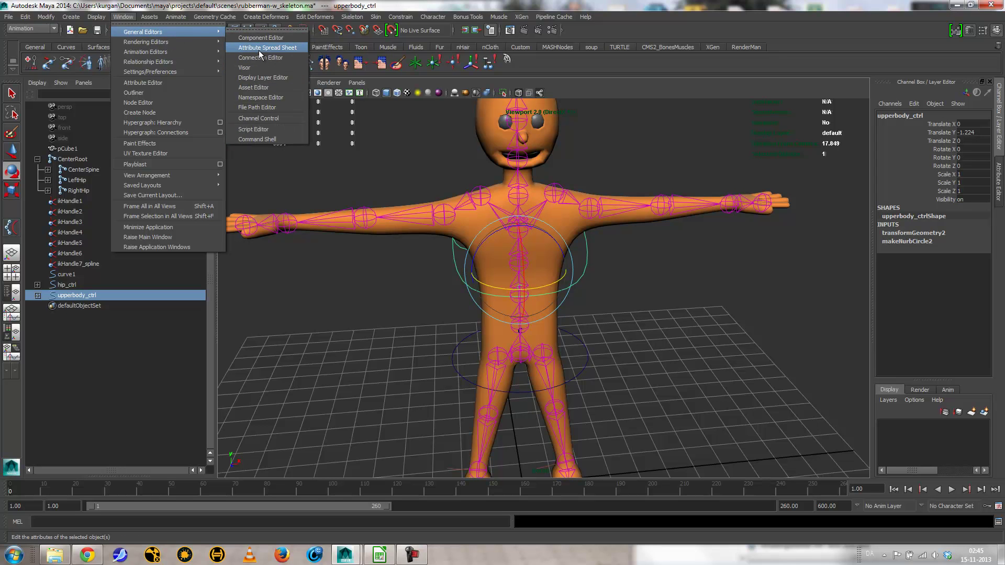
left_click(259, 58)
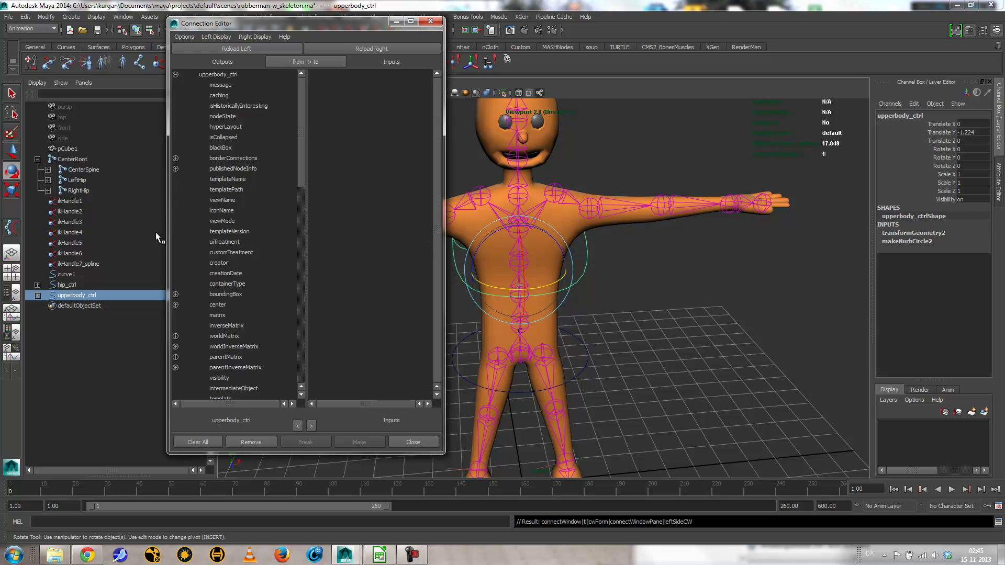
Load ikHandle7_spline's attributes as the inputs in the Connection Editor
left_click(68, 264)
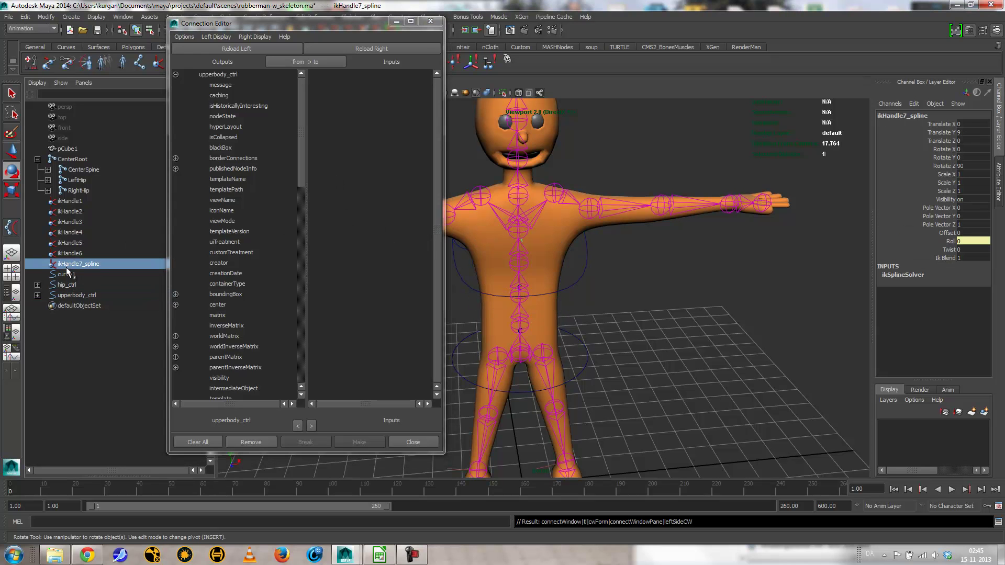
left_click(385, 49)
left_click_drag(439, 123, 353, 309)
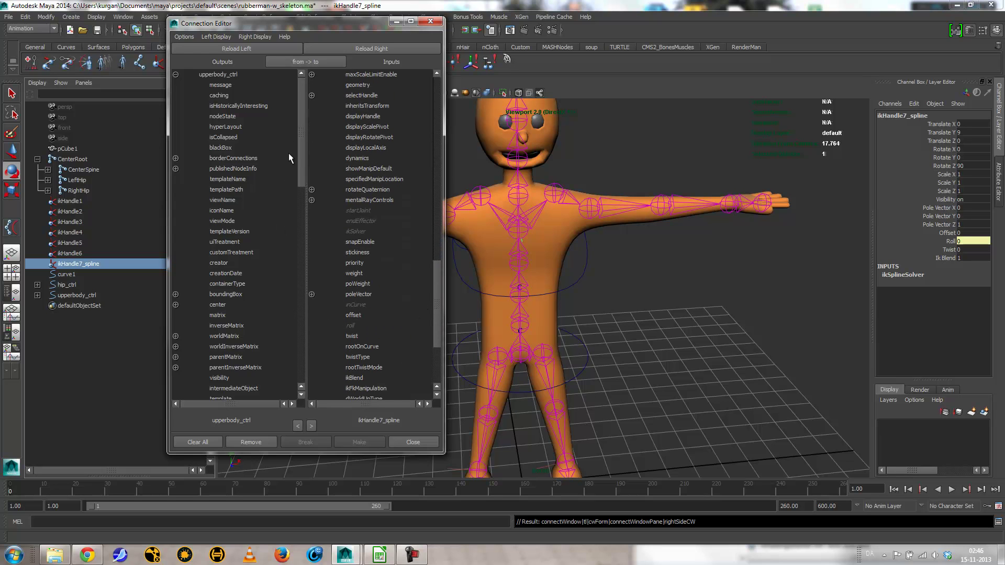
left_click_drag(297, 131, 279, 296)
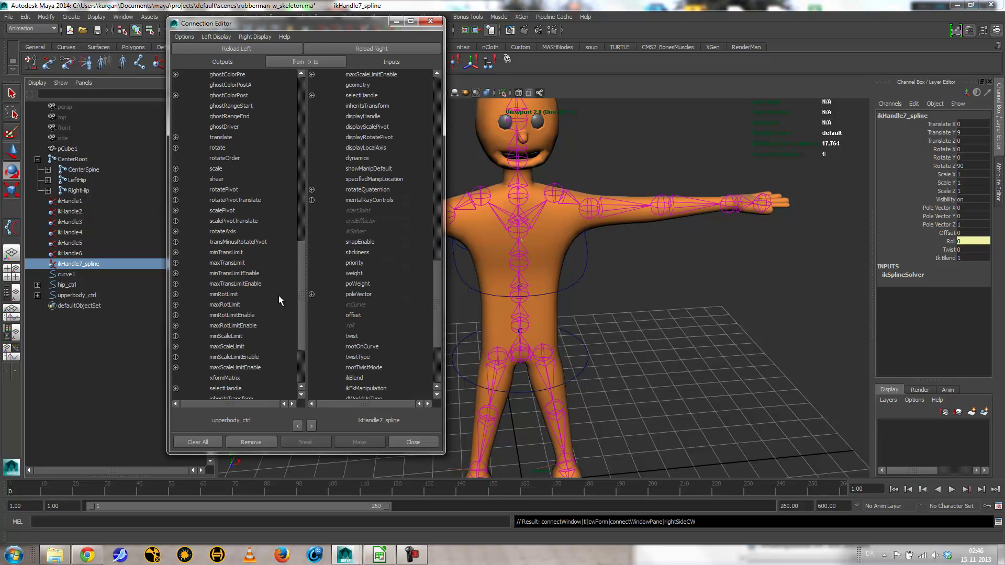
Connect upperbody_ctrl rotateY to ikHandle7_spline twist, then reselect upperbody_ctrl
left_click(176, 148)
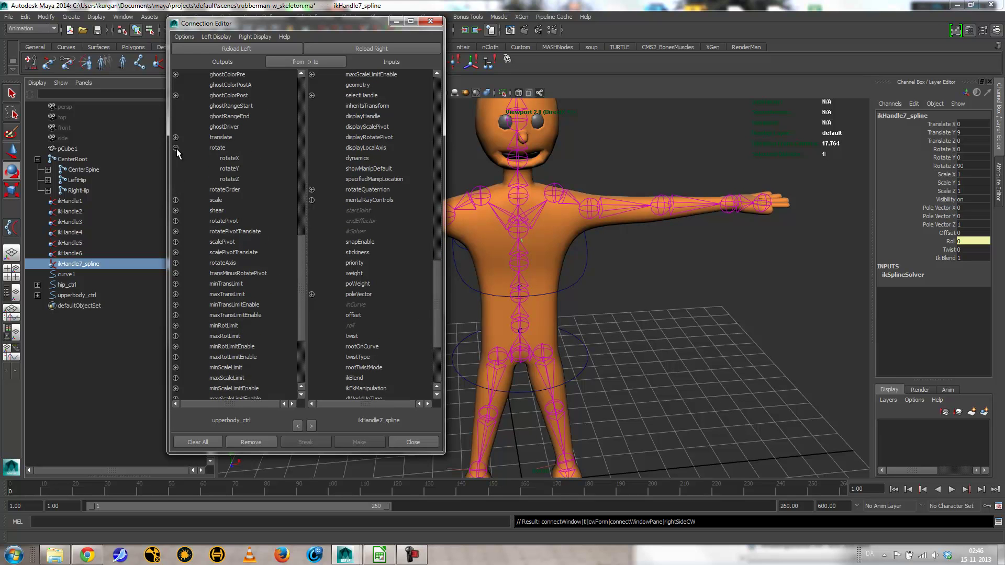
left_click(226, 171)
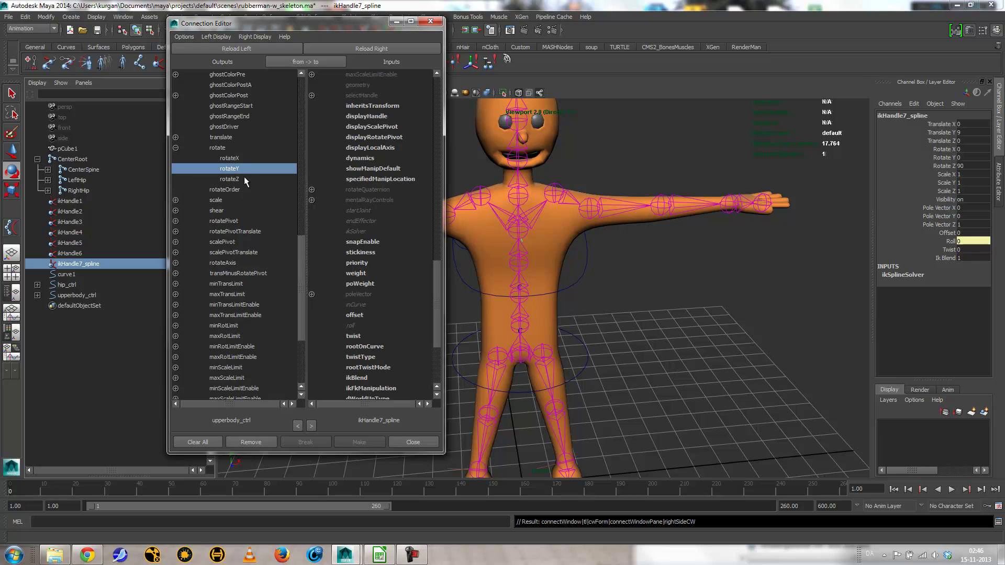
left_click(354, 336)
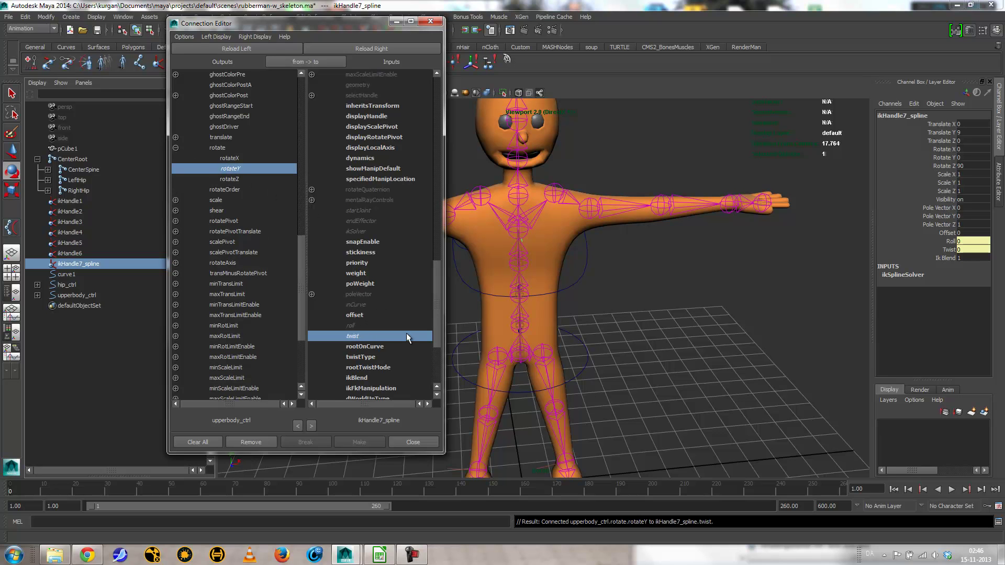
left_click(430, 21)
left_click(579, 275)
left_click_drag(568, 281, 590, 275)
left_click(525, 377)
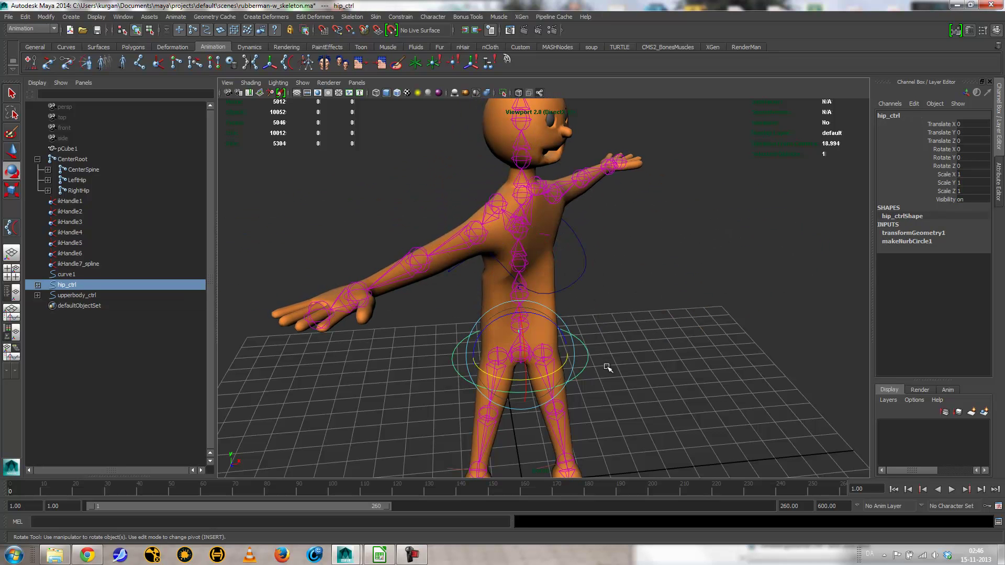
left_click_drag(510, 378, 563, 312)
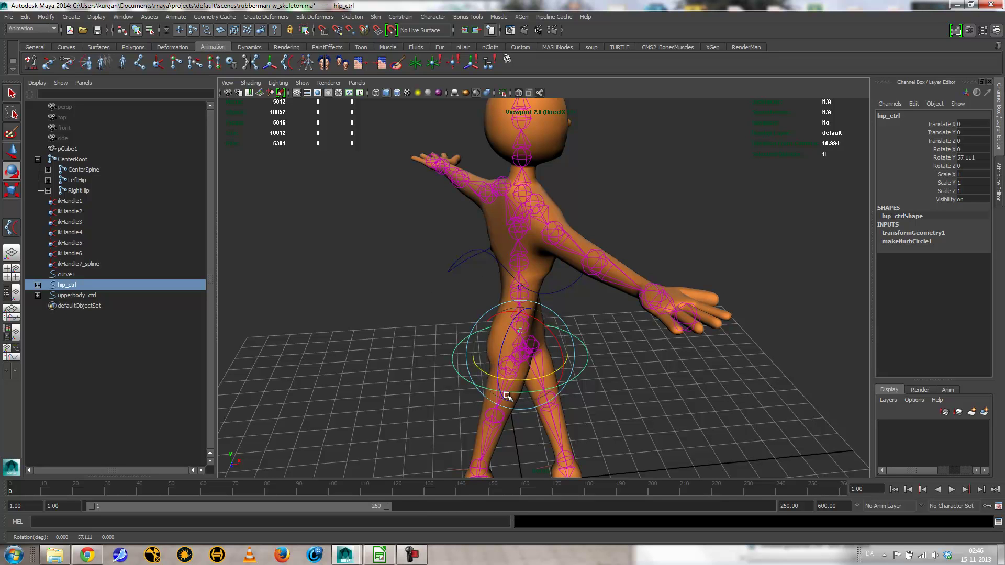
key("ctrl+z")
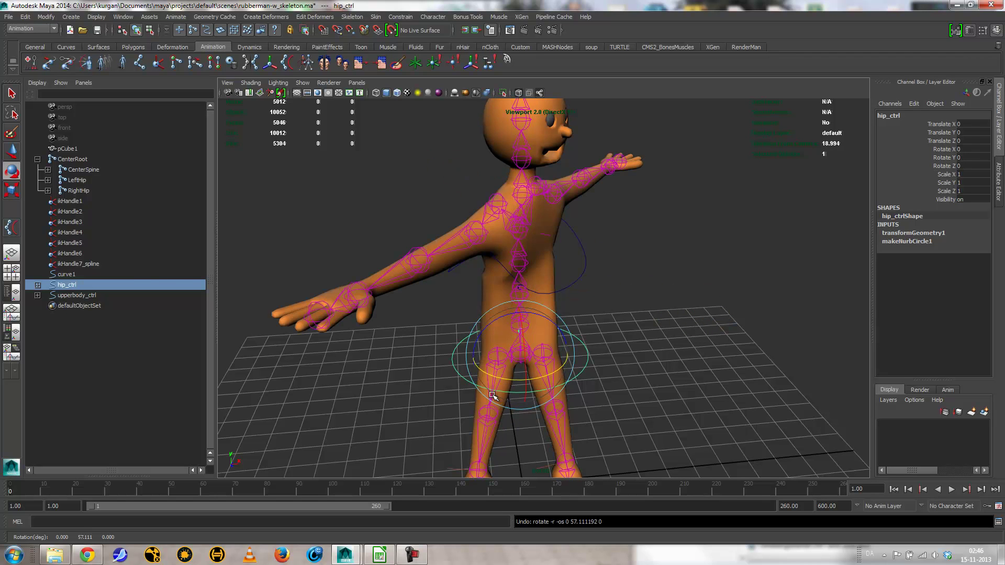
key("ctrl+z")
key("ctrl+z")
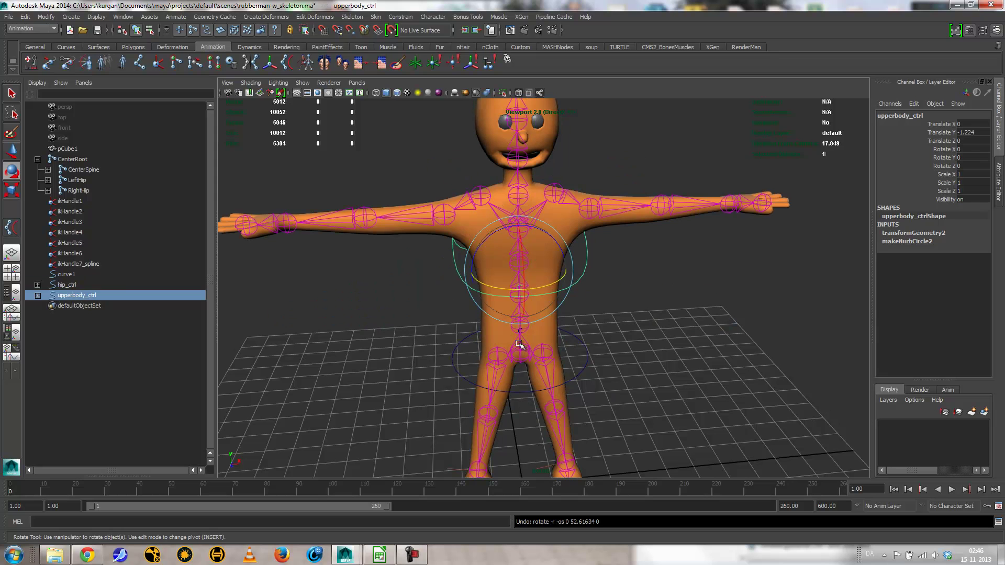
left_click(86, 263)
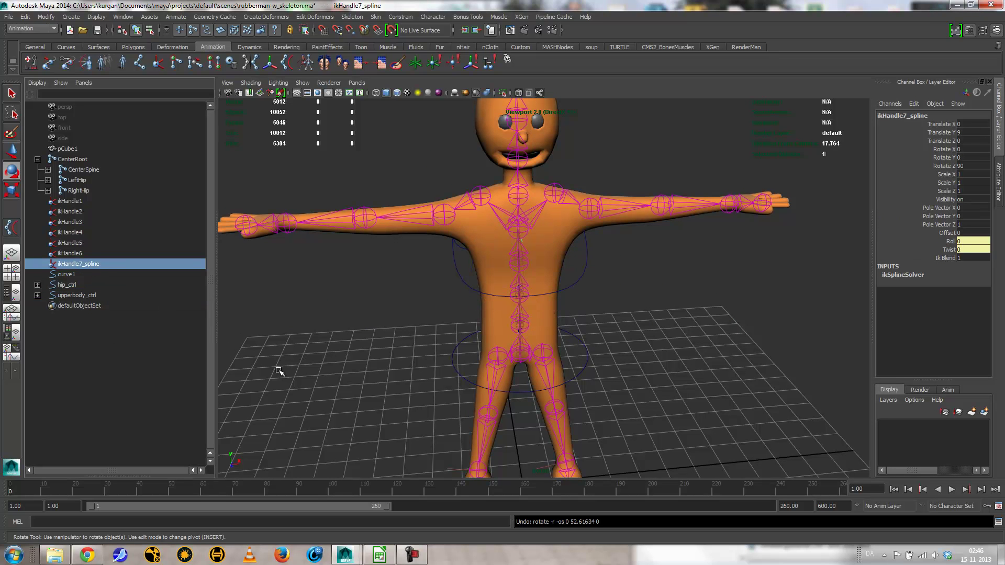
Show ikHandle7_spline, hip_ctrl and upperbody_ctrl in the Node Editor and arrange them
left_click(65, 286, "ctrl")
left_click(72, 295, "ctrl")
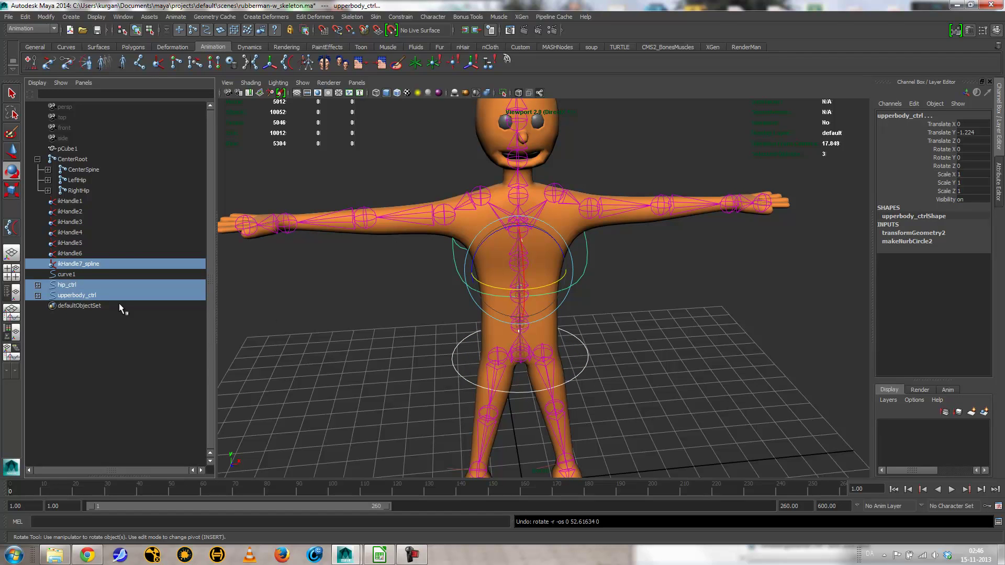
left_click(123, 16)
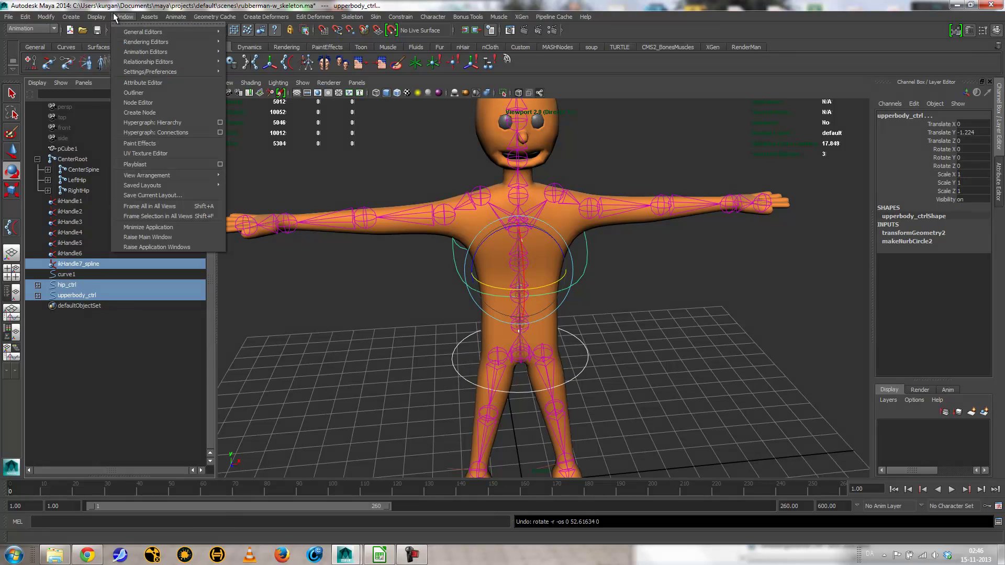
left_click(138, 104)
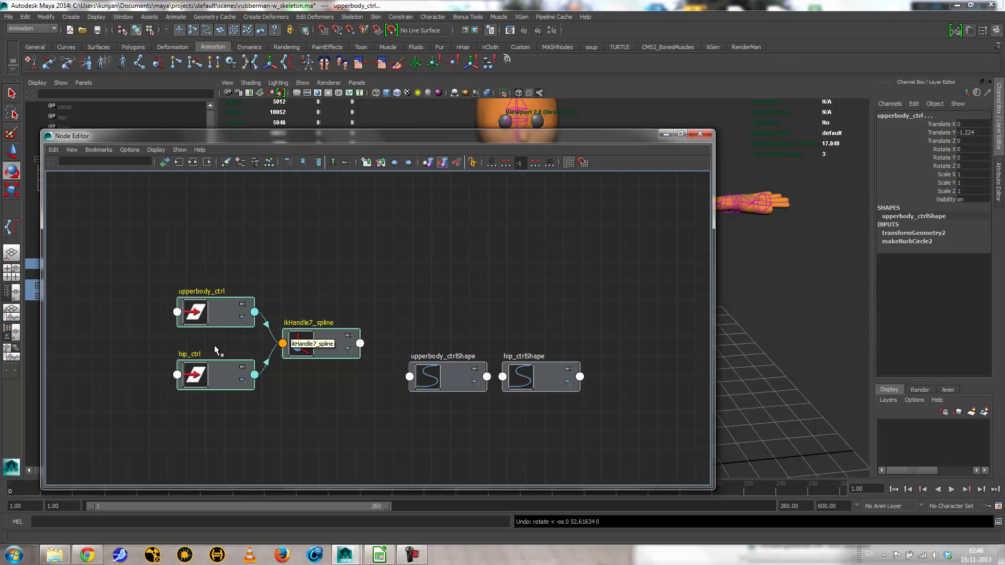
left_click_drag(204, 320, 204, 282)
left_click_drag(212, 339, 210, 376)
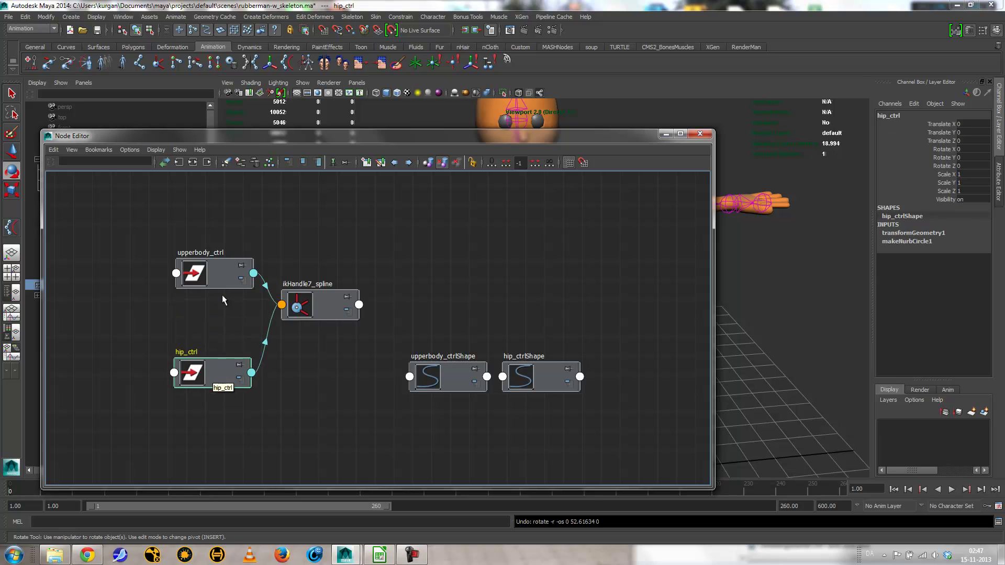
left_click_drag(217, 264, 178, 234)
left_click_drag(221, 373, 174, 360)
Expand both controls' Rotate into X, Y, Z and show ikHandle7_spline's Roll and Twist inputs
left_click(202, 249)
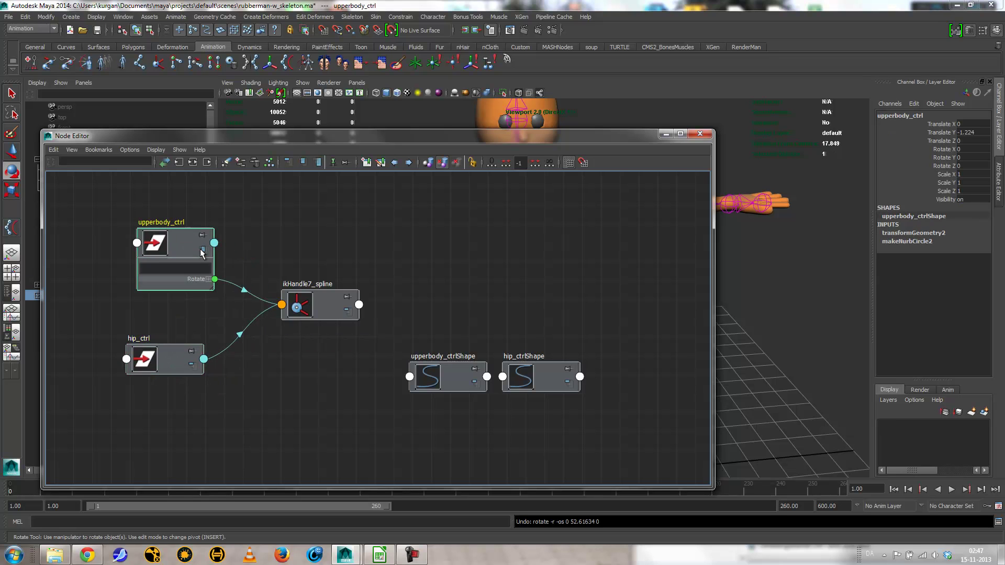
left_click(208, 279)
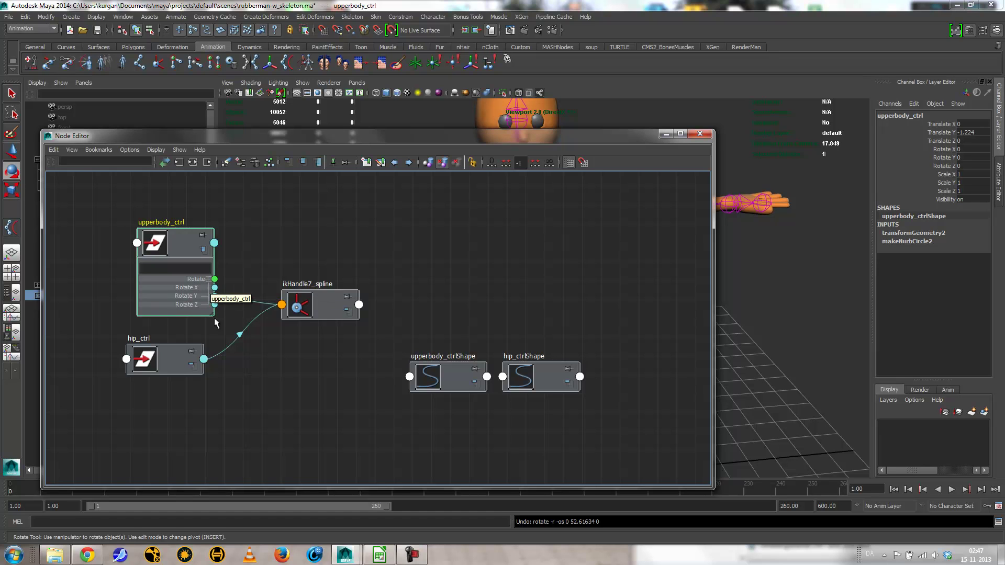
left_click(188, 365)
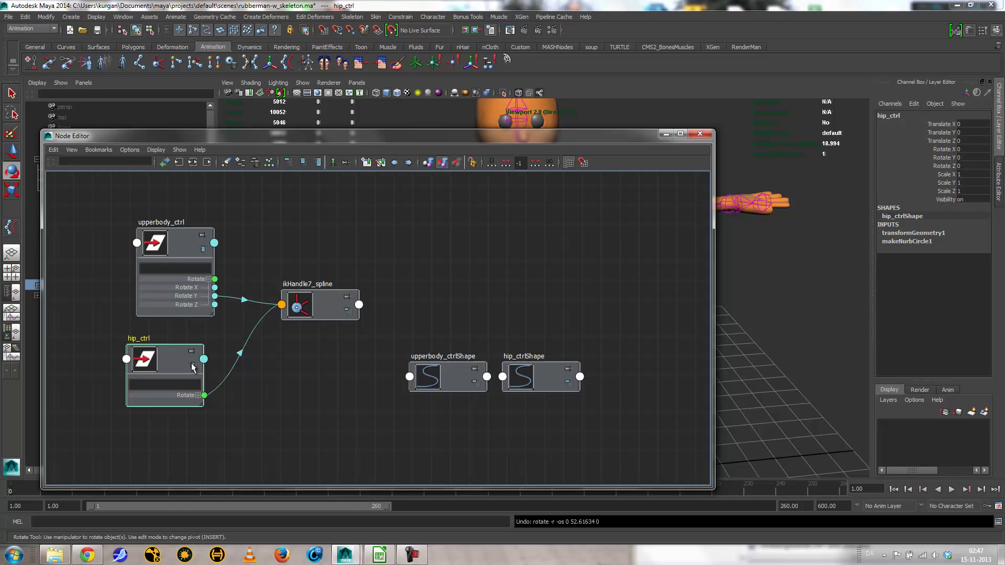
left_click(198, 395)
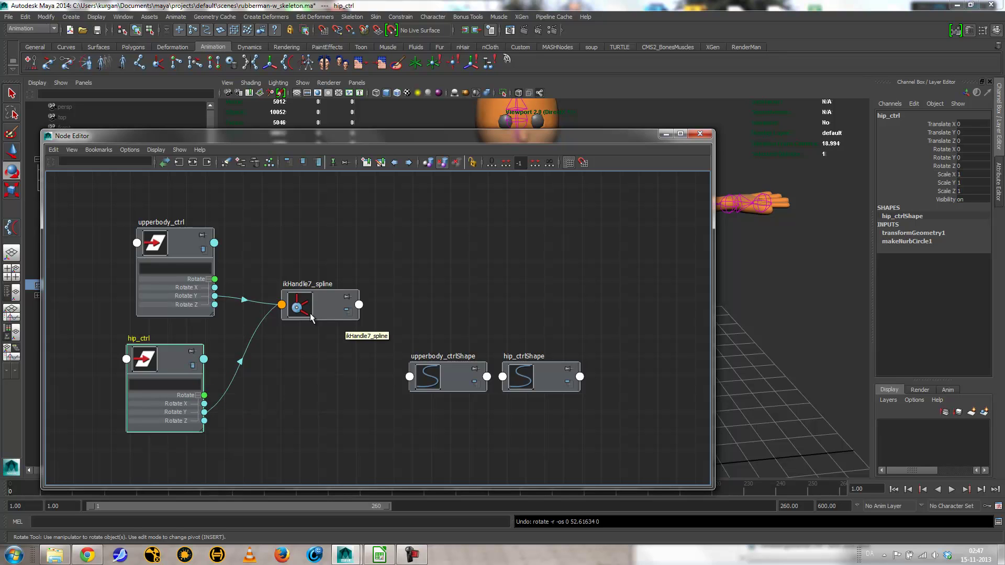
left_click(346, 311)
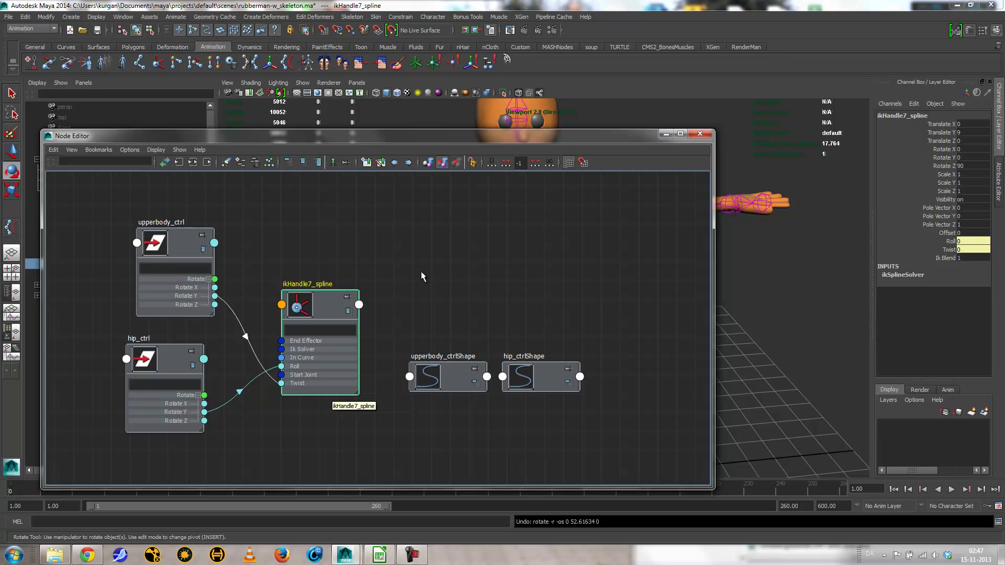
Create a plusMinusAverage node in the Node Editor and show all its inputs and outputs
key("Tab")
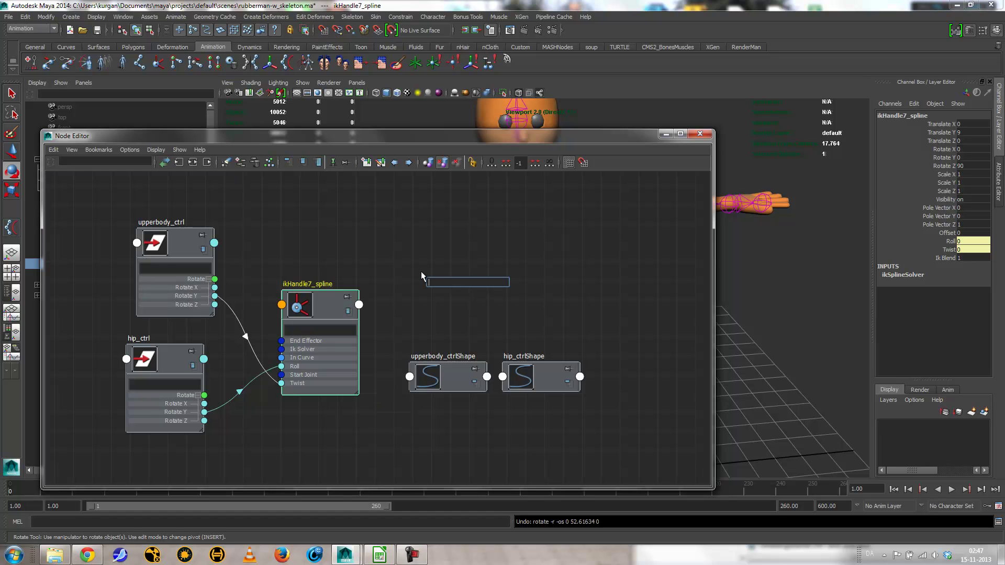
type("plusMinusAverage")
left_click(453, 298)
key("Return")
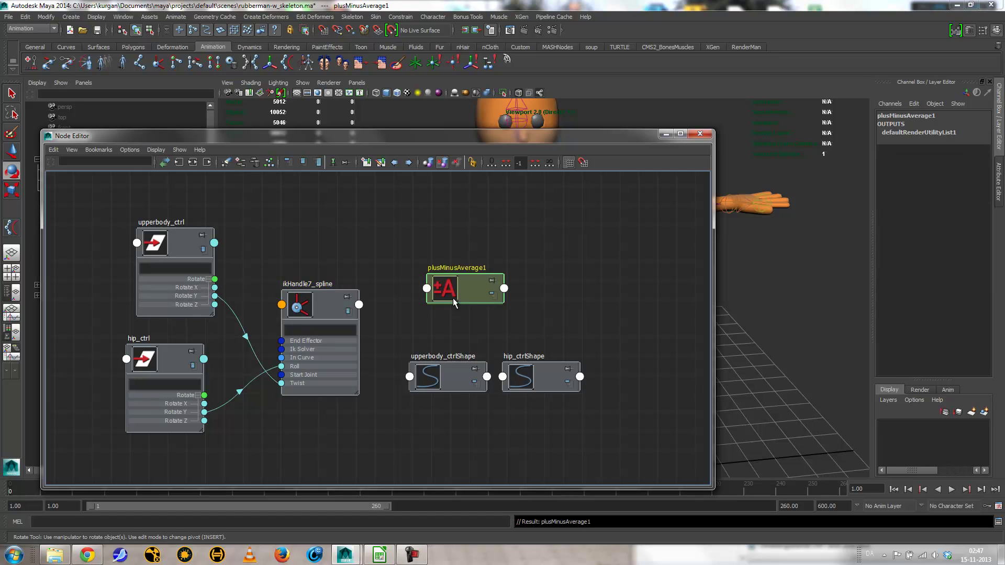
left_click_drag(454, 302, 413, 244)
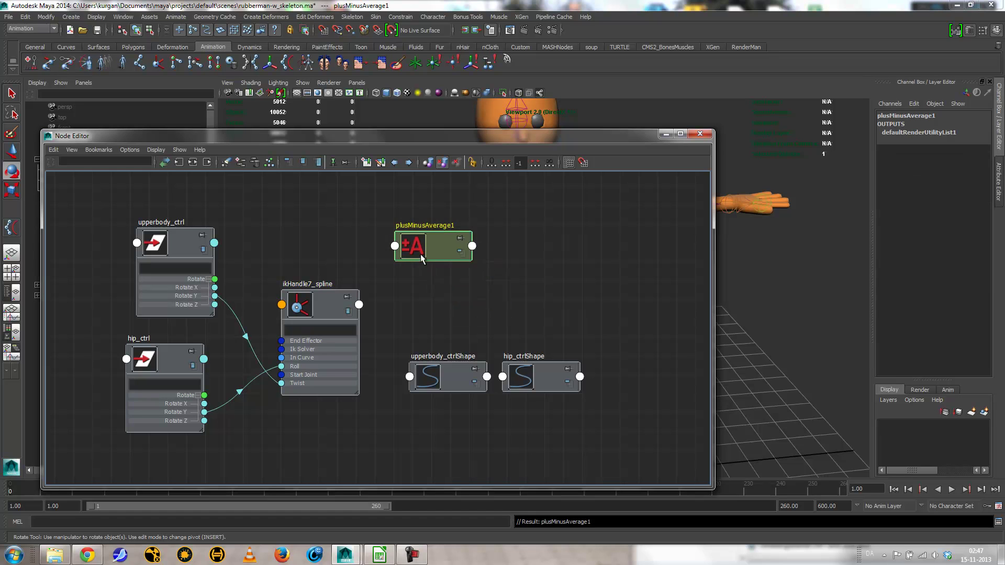
left_click(452, 236)
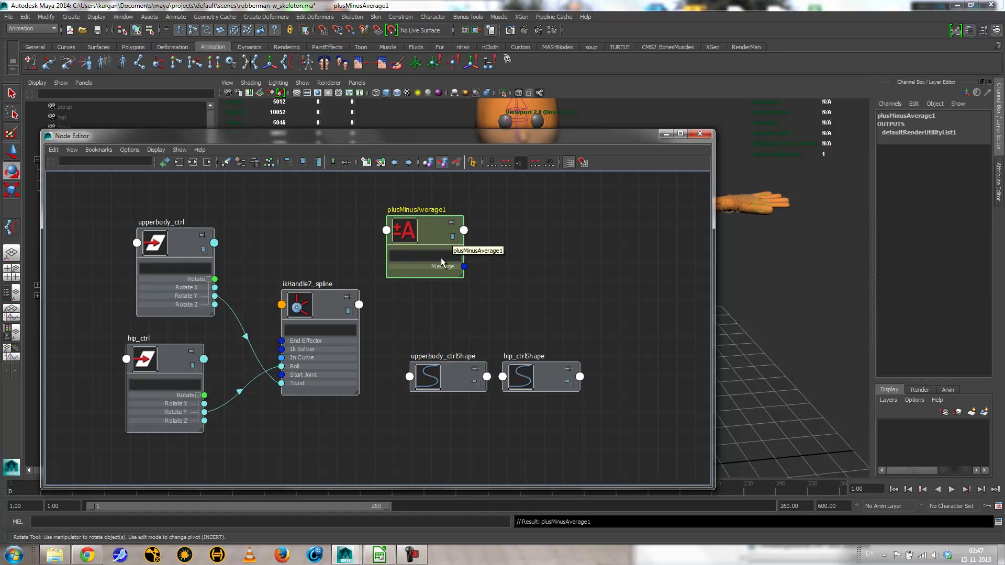
left_click(453, 237)
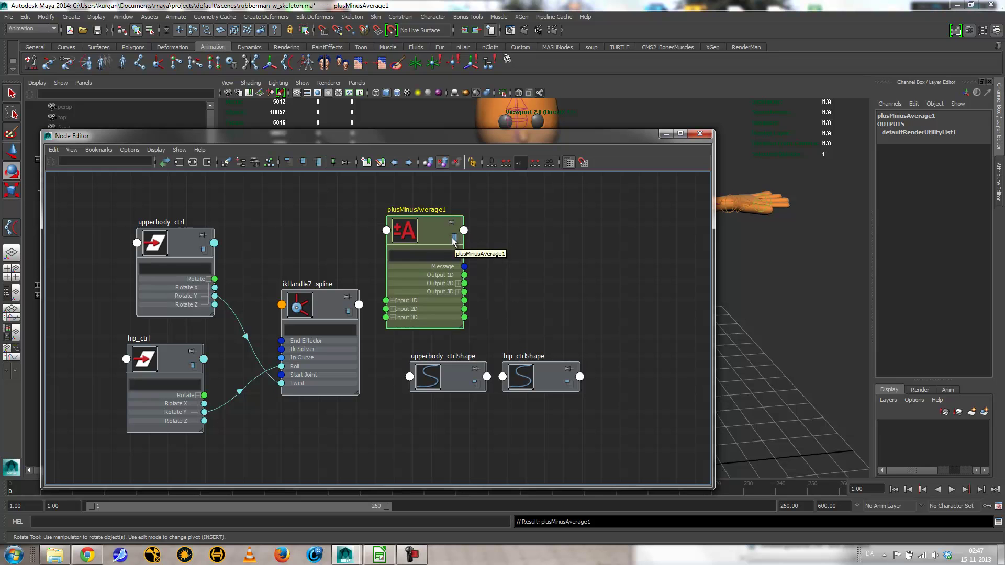
left_click_drag(407, 234, 426, 220)
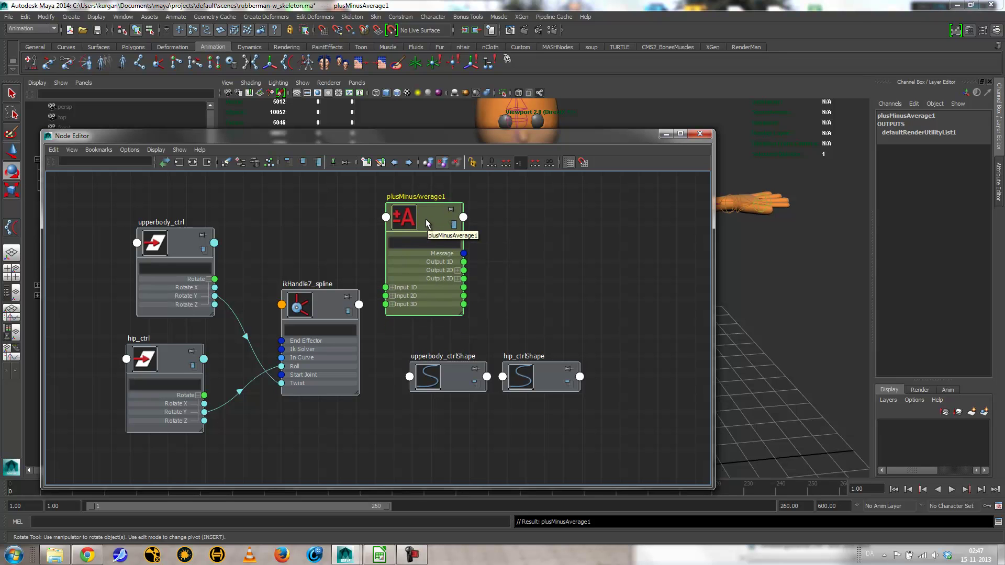
Check plusMinusAverage1's Operation in the Attribute Editor, leaving it on Sum
double_click(426, 219)
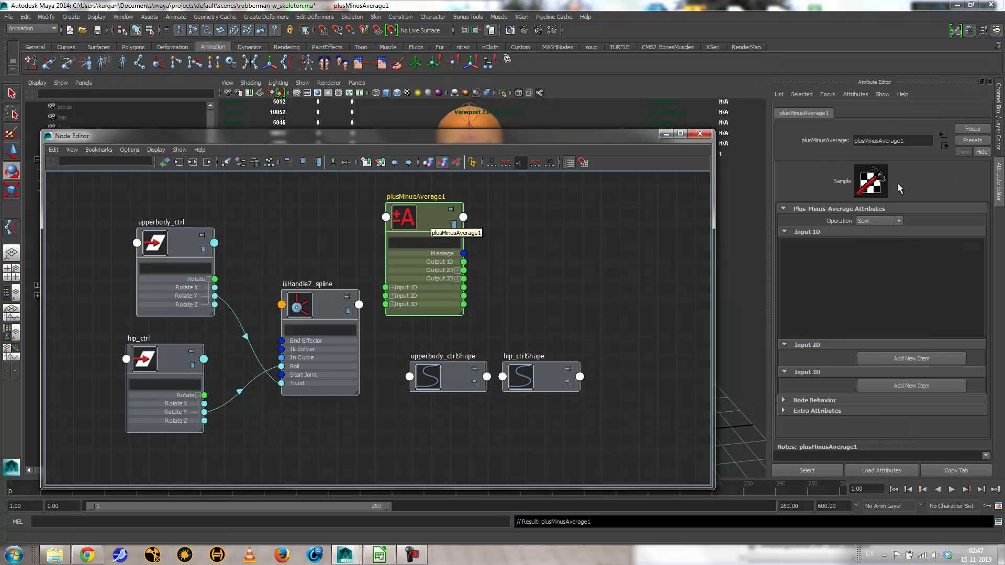
left_click(896, 221)
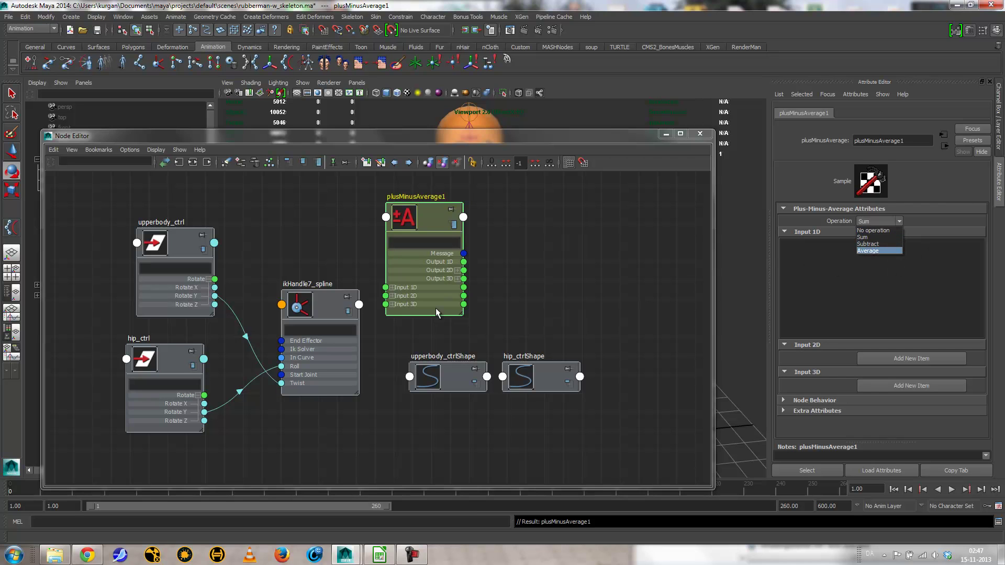
left_click(555, 282)
left_click_drag(449, 140, 454, 347)
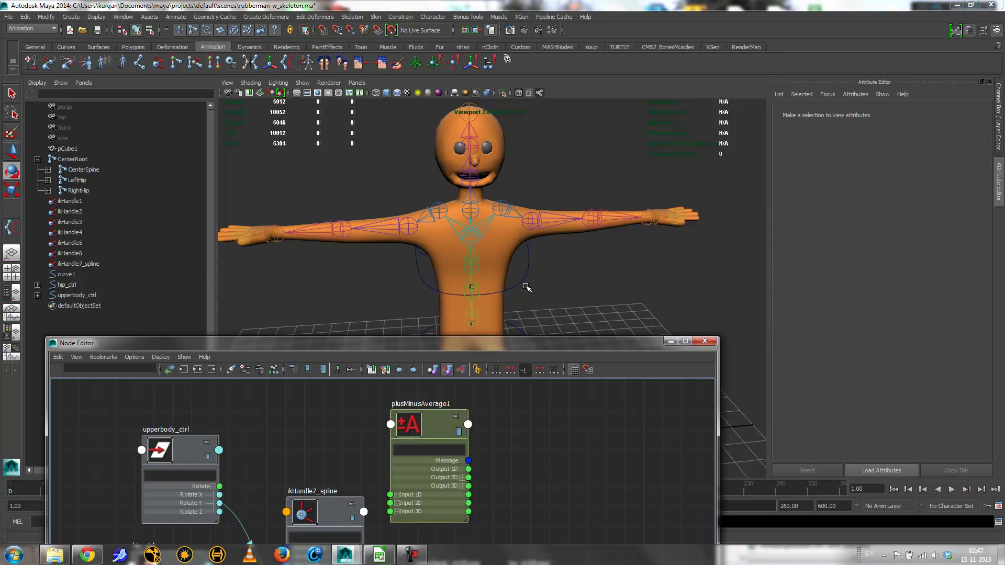
Wire upperbody_ctrl Rotate Y into plusMinusAverage1 Input 1D[0]
left_click_drag(504, 344, 529, 135)
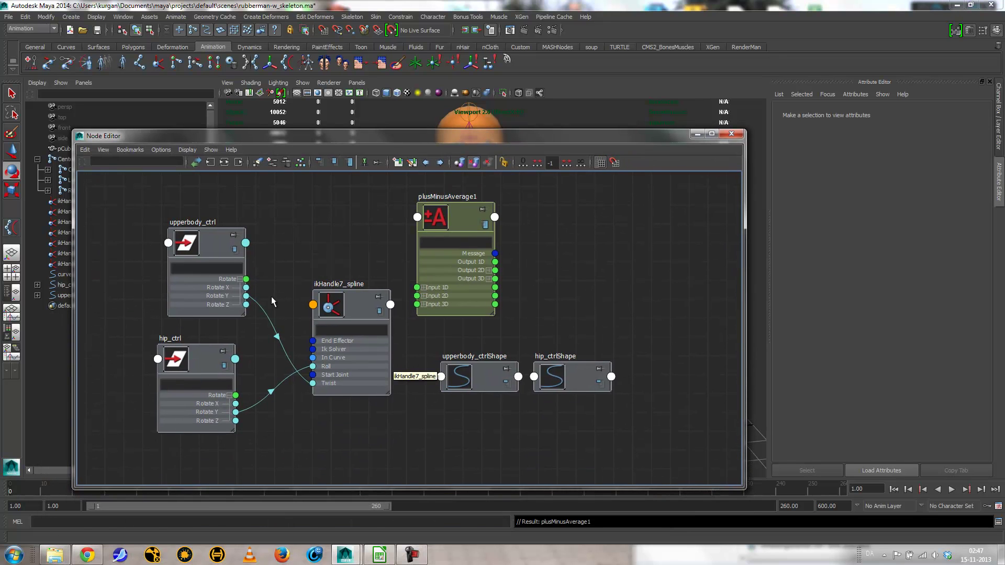
left_click(206, 242)
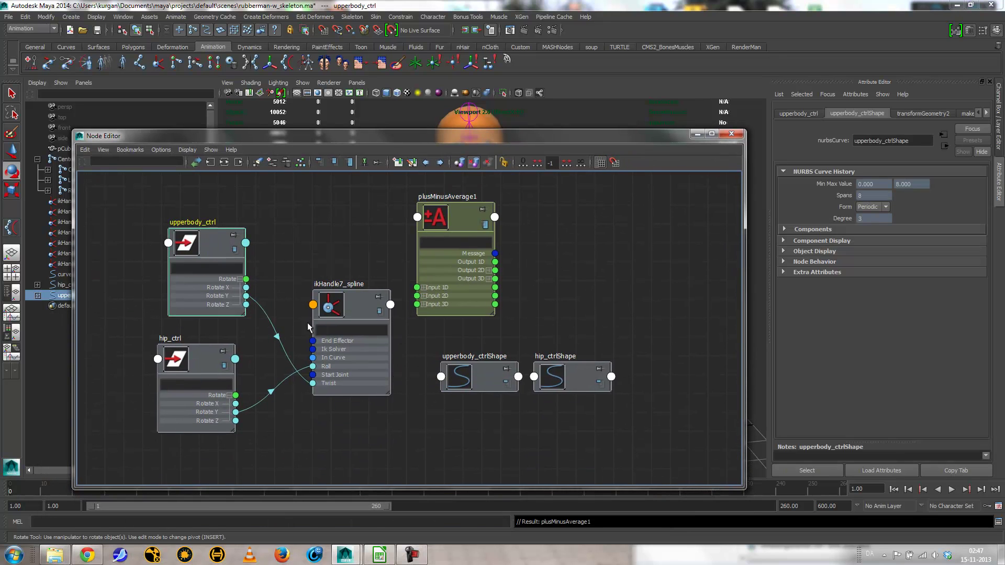
left_click_drag(246, 297, 326, 295)
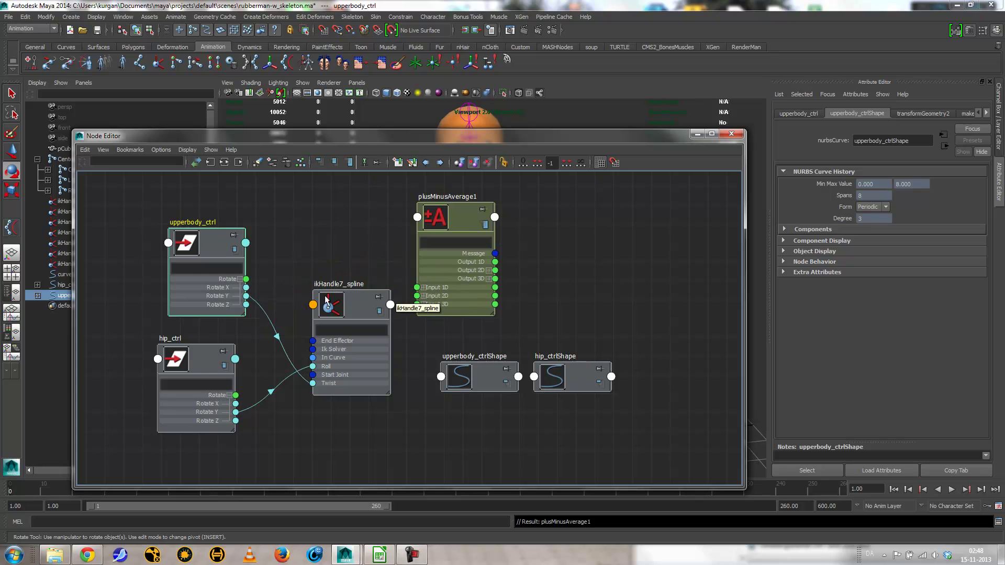
left_click_drag(448, 204, 357, 184)
left_click_drag(246, 297, 314, 255)
left_click(320, 255)
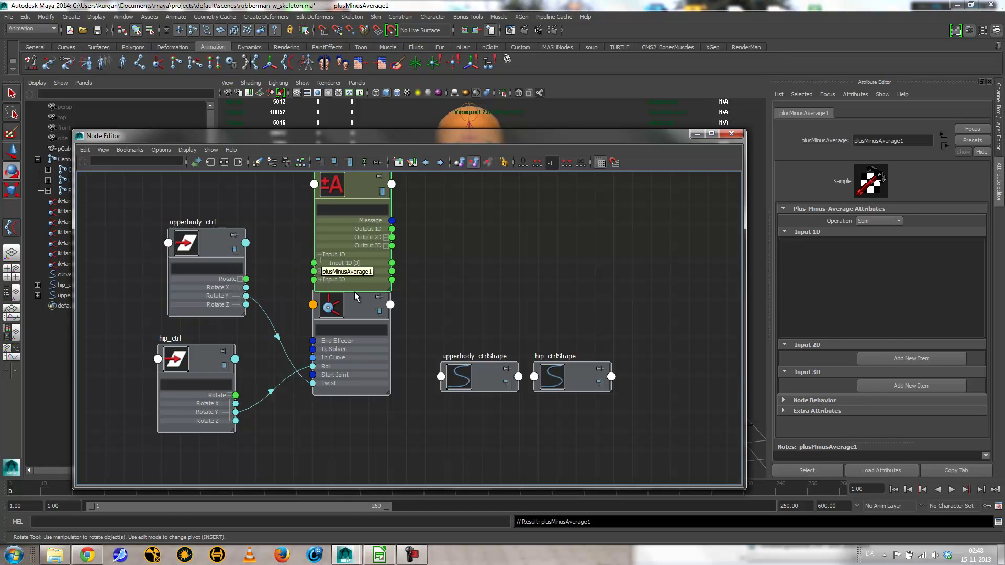
left_click_drag(247, 299, 314, 263)
Rearrange the nodes and wire hip_ctrl Rotate Y into plusMinusAverage1 Input 1D[1]
left_click_drag(359, 327, 359, 403)
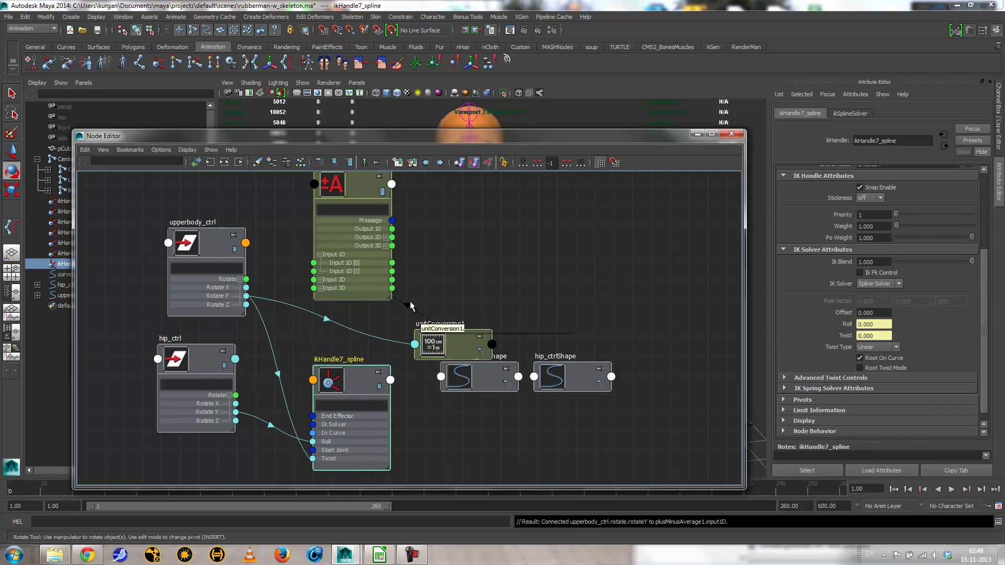
left_click_drag(387, 291, 500, 296)
left_click_drag(458, 328, 332, 220)
left_click_drag(465, 196, 442, 164)
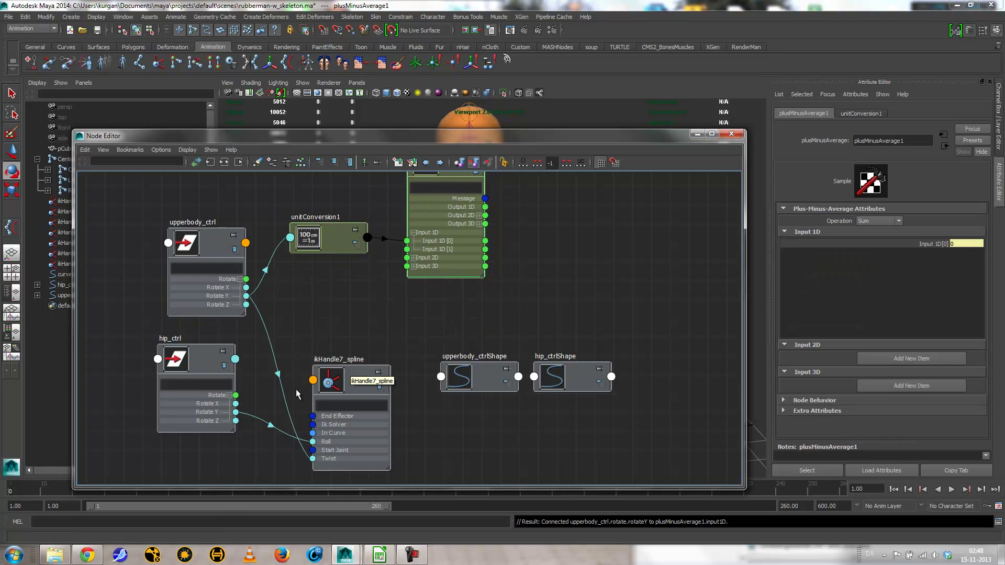
left_click_drag(236, 413, 409, 253)
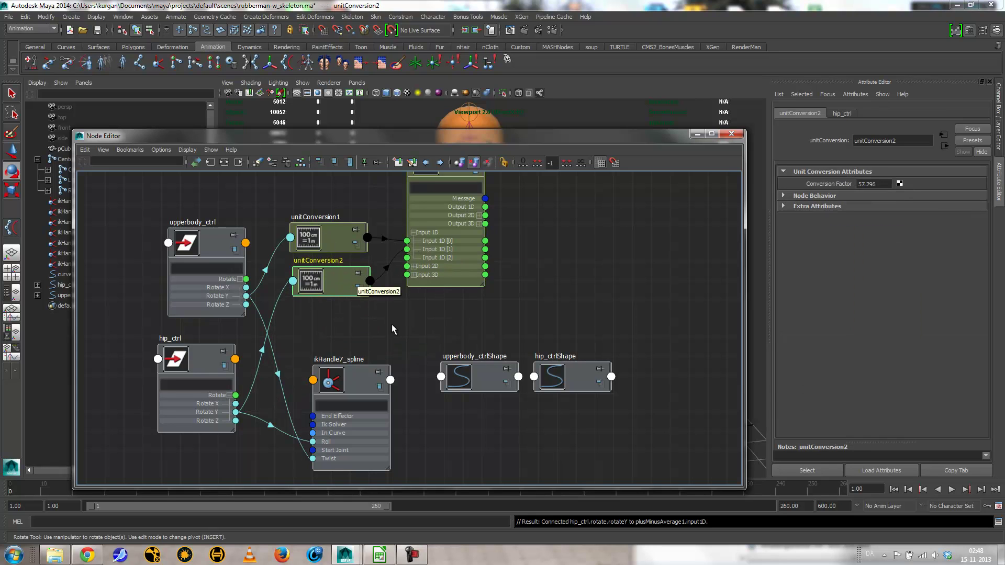
left_click(337, 238)
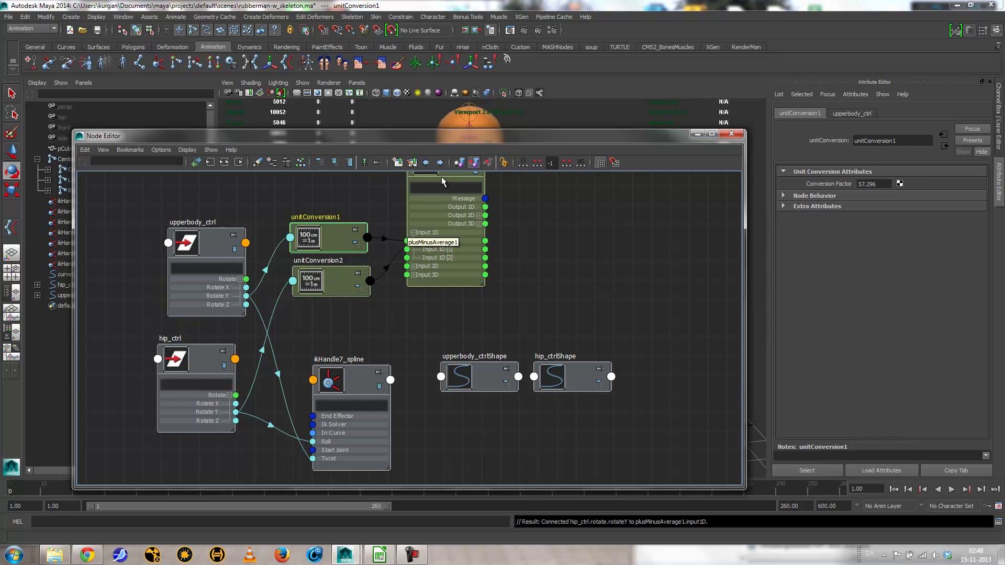
Set plusMinusAverage1's Operation to Subtract
left_click(488, 292)
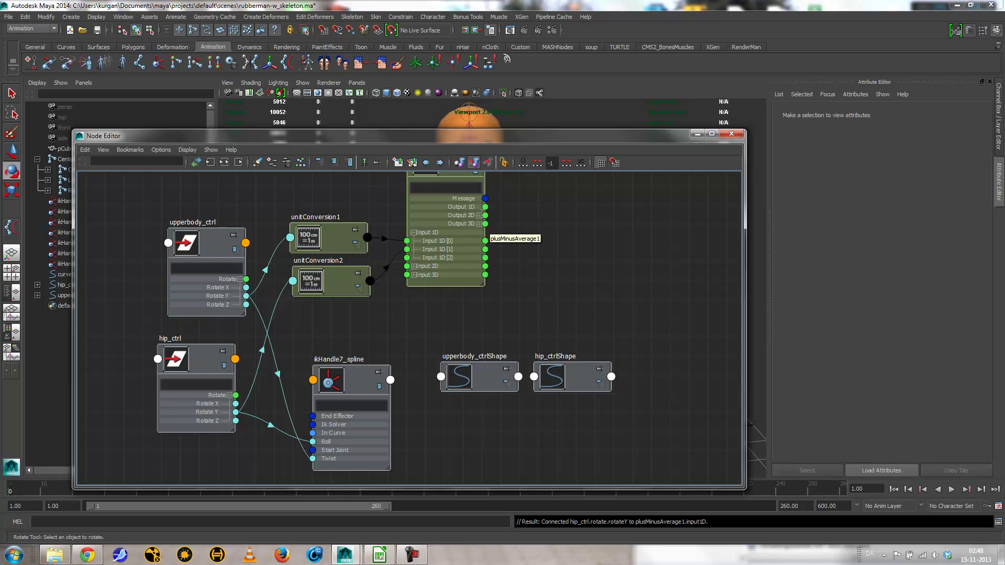
middle_click_drag(533, 212, 511, 253, "alt")
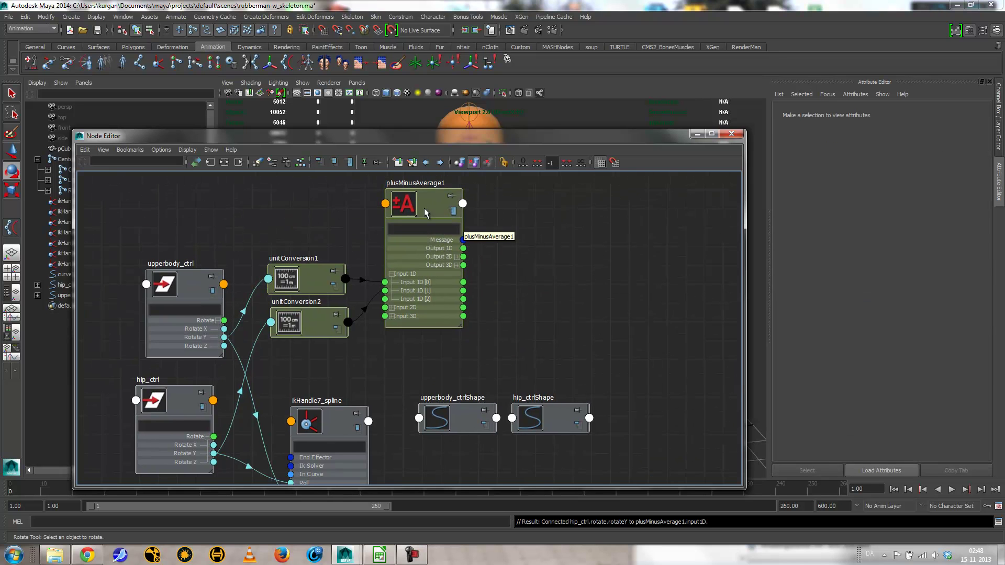
left_click(420, 200)
left_click(873, 221)
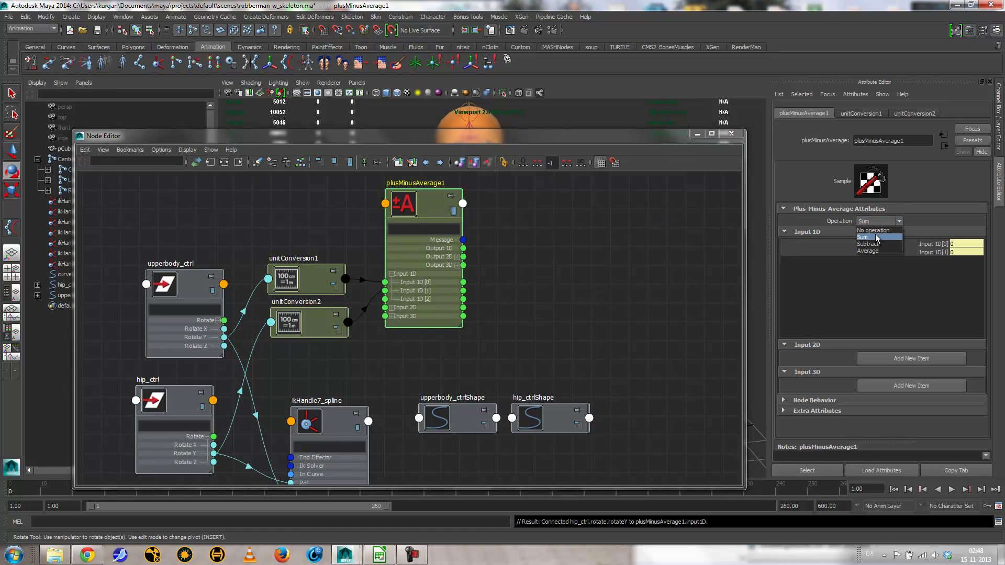
left_click(876, 244)
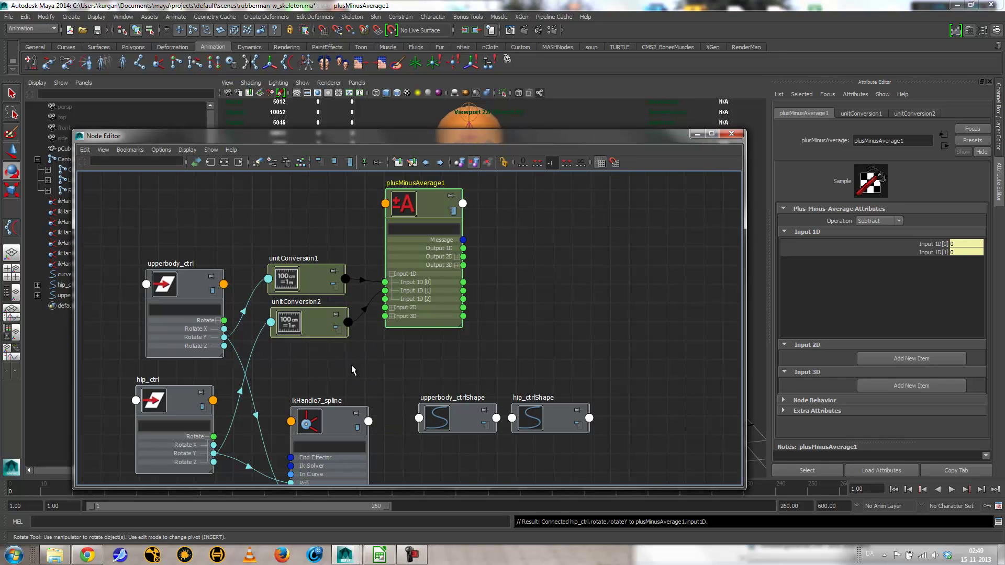
Connect plusMinusAverage1 Output 1D to ikHandle7_spline Twist through unitConversion3
middle_click_drag(372, 385, 379, 306, "alt")
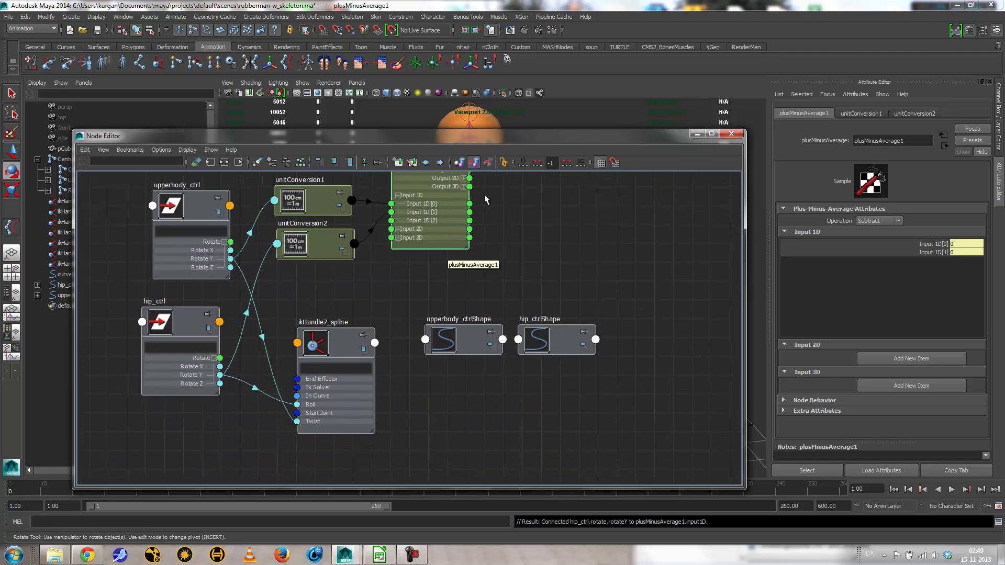
middle_click_drag(501, 204, 503, 229, "alt")
left_click_drag(465, 188, 293, 442)
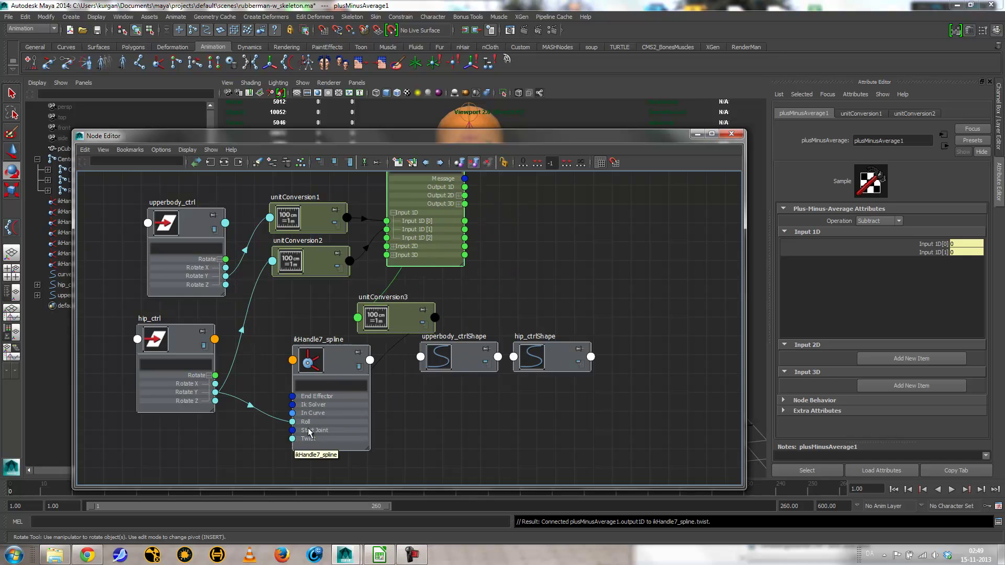
left_click_drag(399, 312, 226, 444)
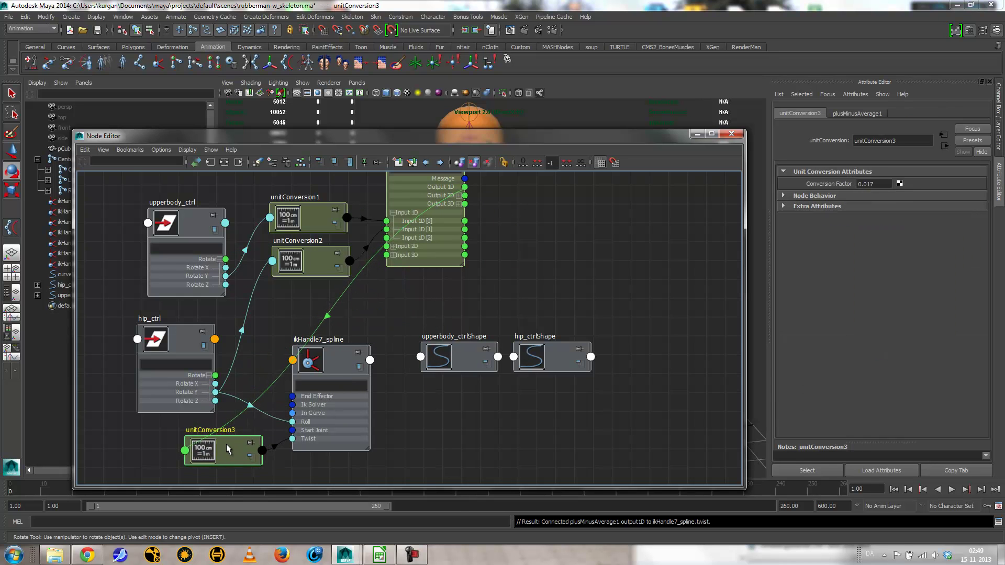
Tidy the node layout, placing unitConversion3 beside ikHandle7_spline and framing the network
left_click_drag(340, 352, 579, 313)
left_click_drag(449, 205, 445, 226)
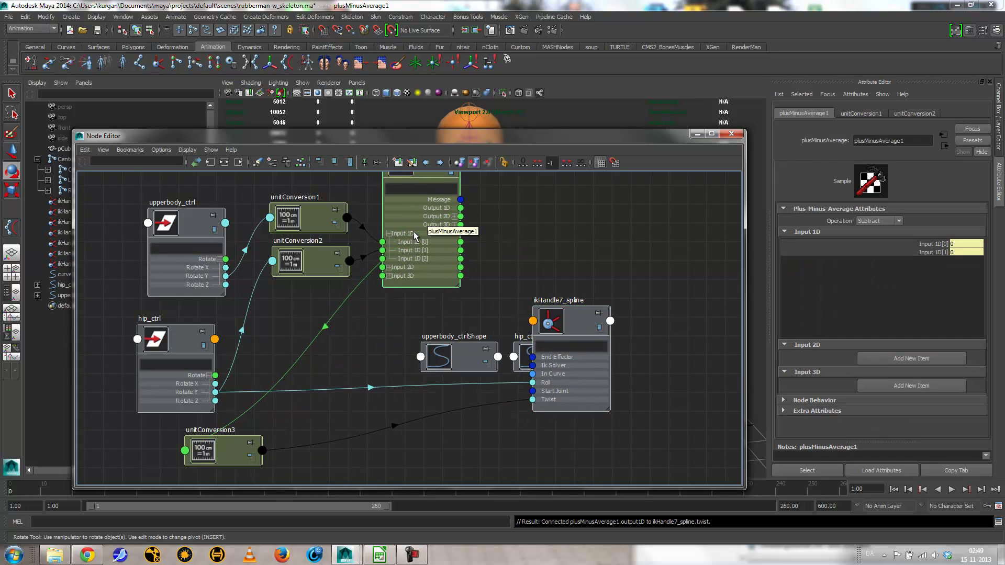
left_click_drag(243, 439, 545, 244)
left_click_drag(474, 359, 451, 461)
left_click_drag(562, 329, 658, 257)
left_click(557, 367)
scroll(458, 339, "down", 5)
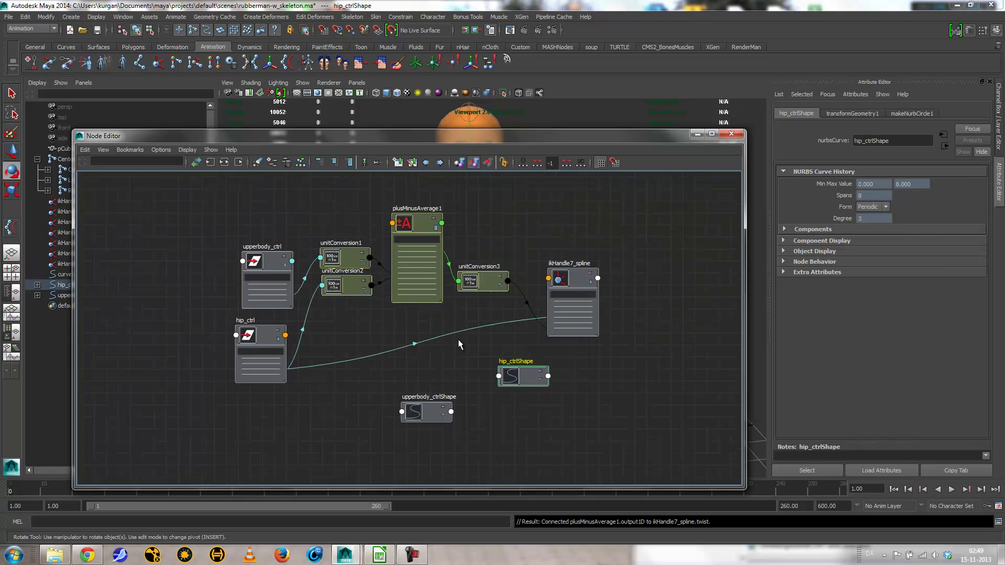
middle_click_drag(448, 340, 394, 360)
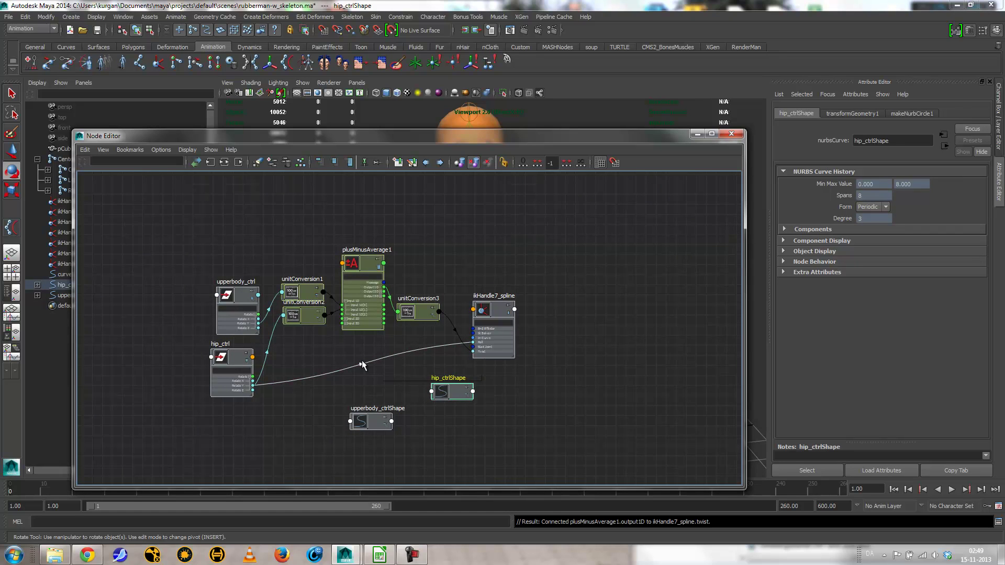
left_click_drag(234, 360, 234, 353)
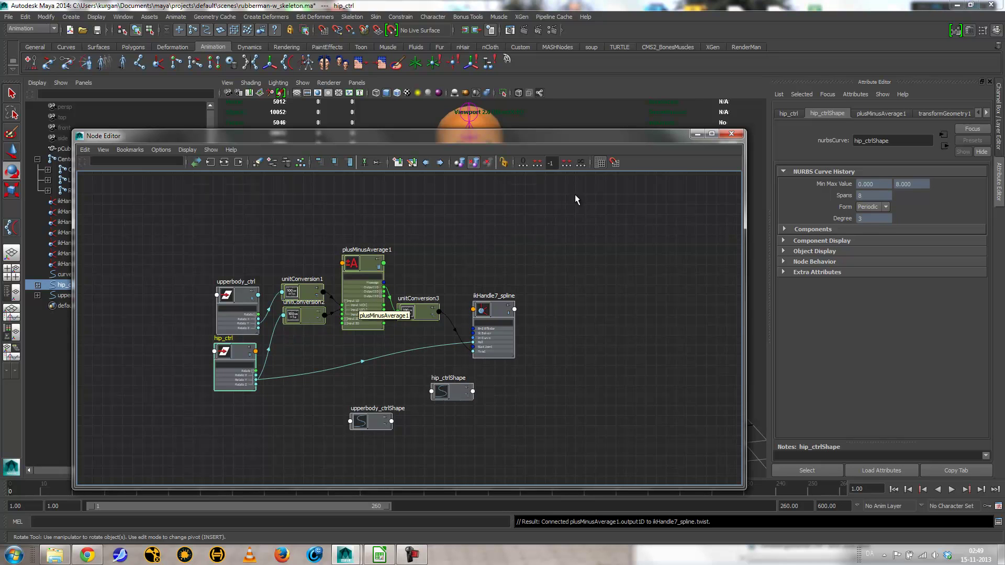
left_click(731, 134)
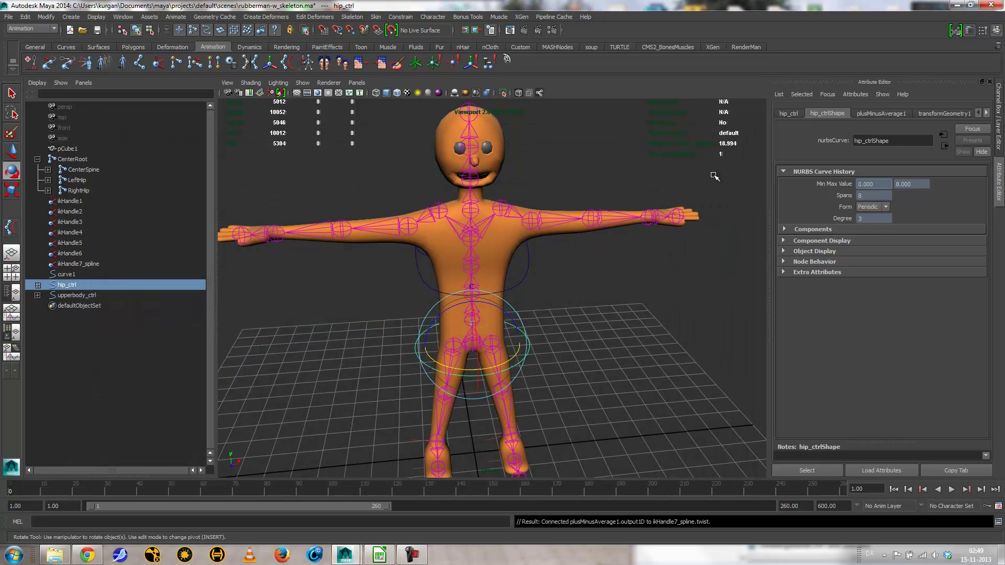
left_click(604, 347)
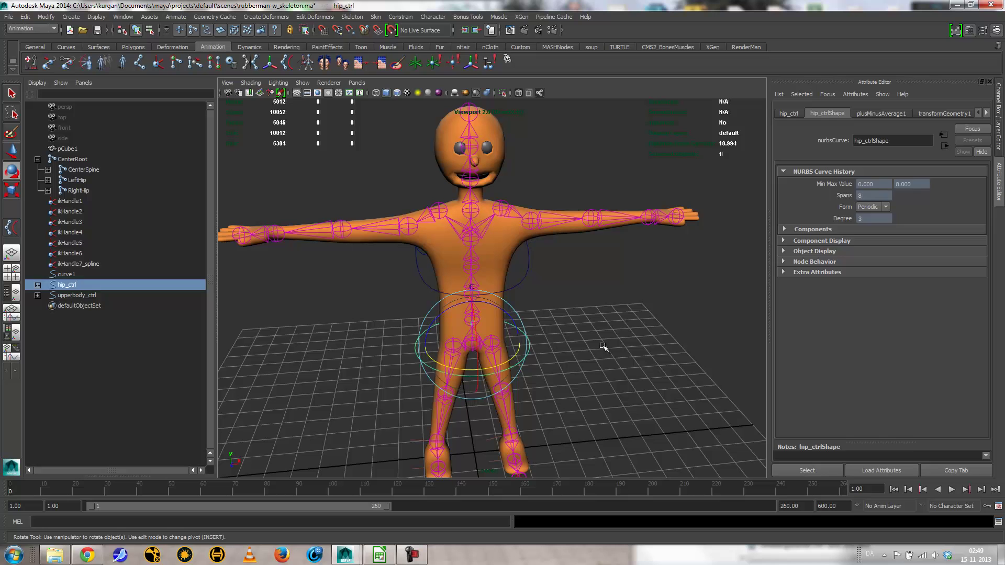
left_click(543, 354)
left_click_drag(500, 373, 491, 371)
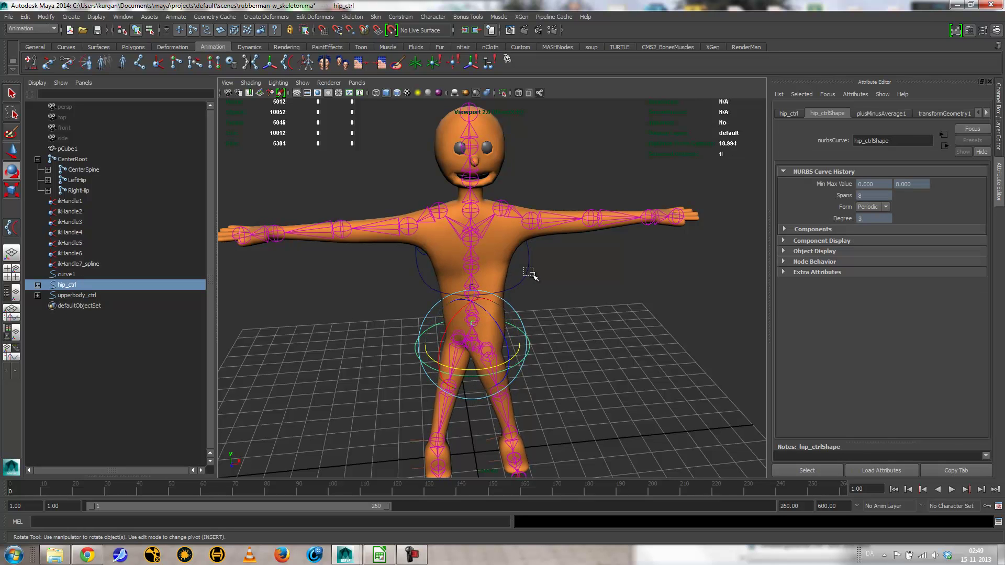
left_click(501, 288)
mouse_move(501, 288)
left_mouse_down()
mouse_move(416, 291)
mouse_move(445, 300)
mouse_move(450, 317)
mouse_move(510, 283)
left_mouse_up()
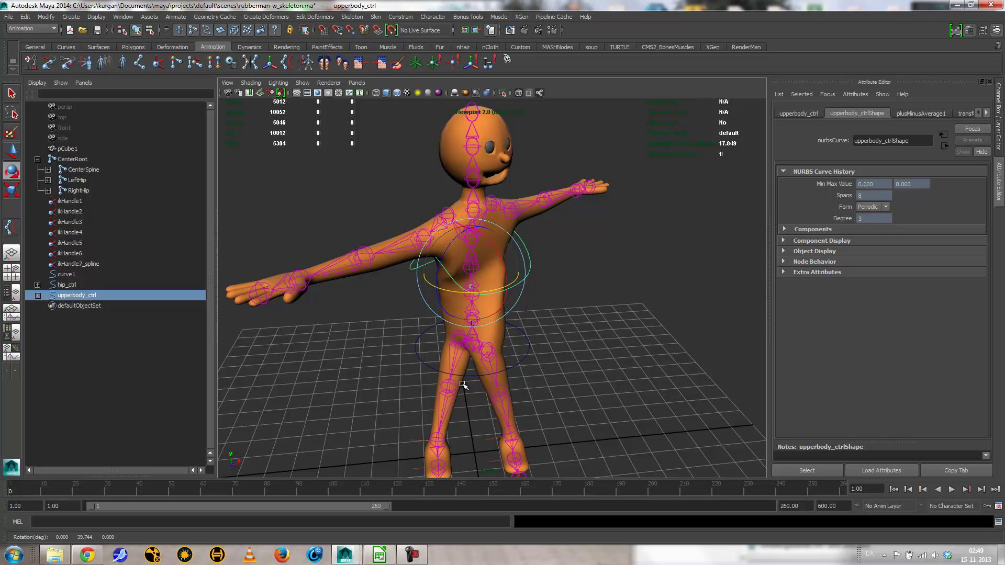
key("ctrl+z")
key("ctrl+z")
key("ctrl+z")
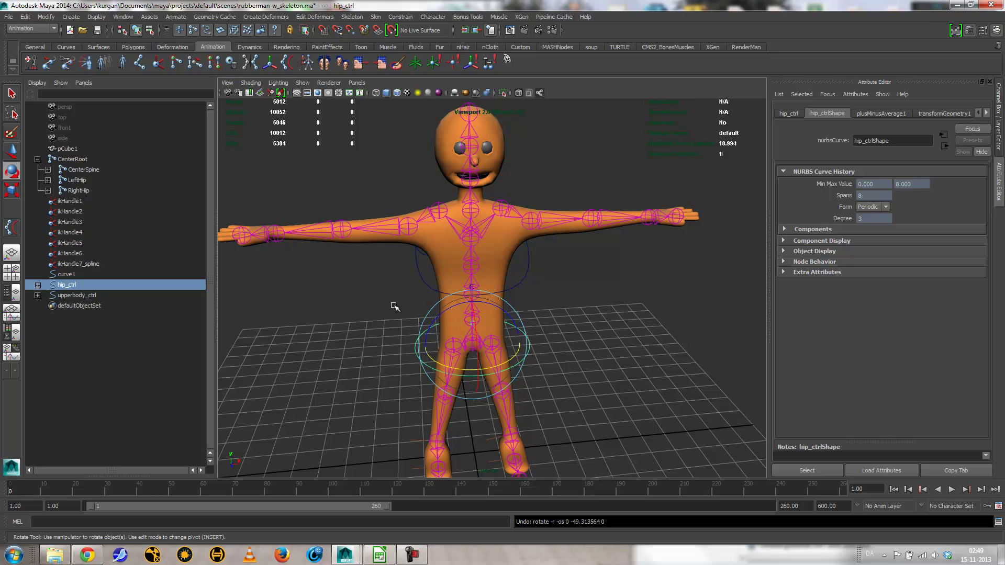
left_click_drag(518, 321, 481, 311)
key("ctrl+z")
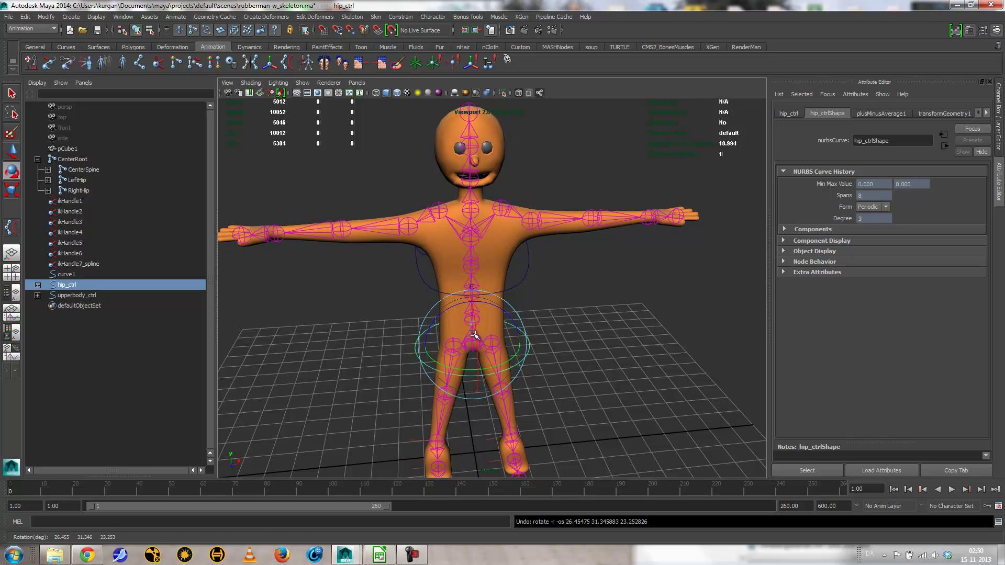
key("w")
left_click_drag(474, 334, 495, 332)
key("ctrl+z")
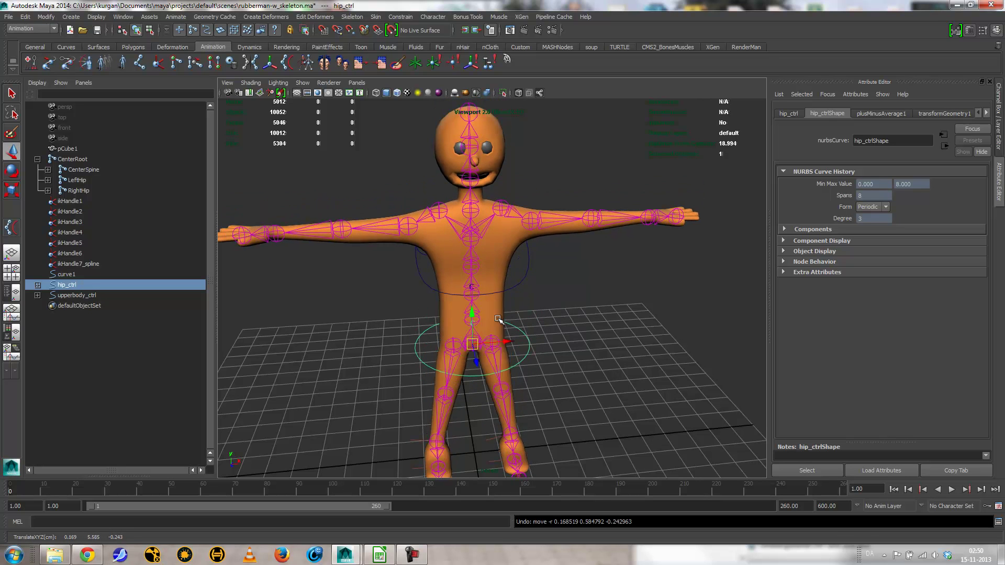
left_click(485, 283)
left_click(515, 277)
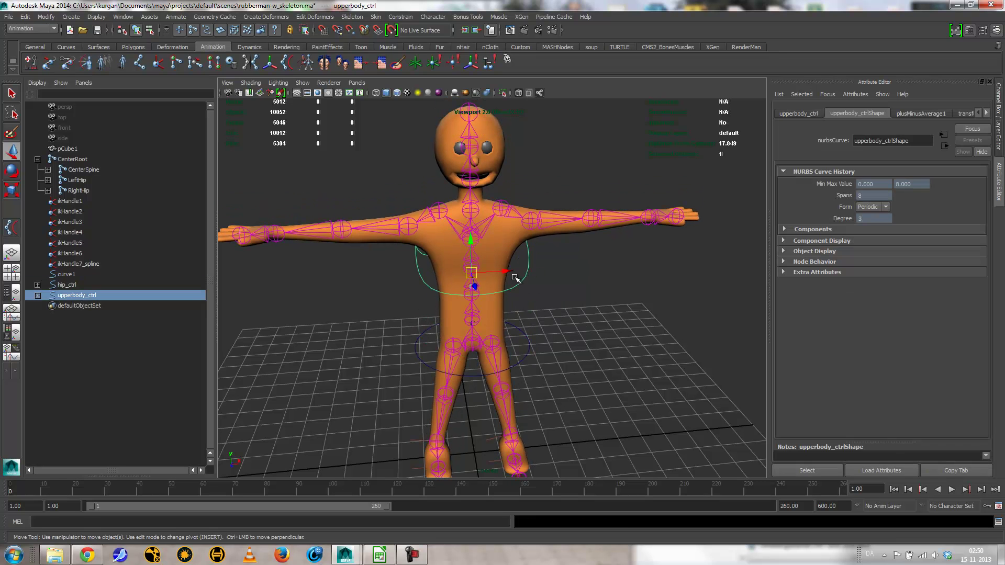
left_click_drag(473, 272, 471, 296)
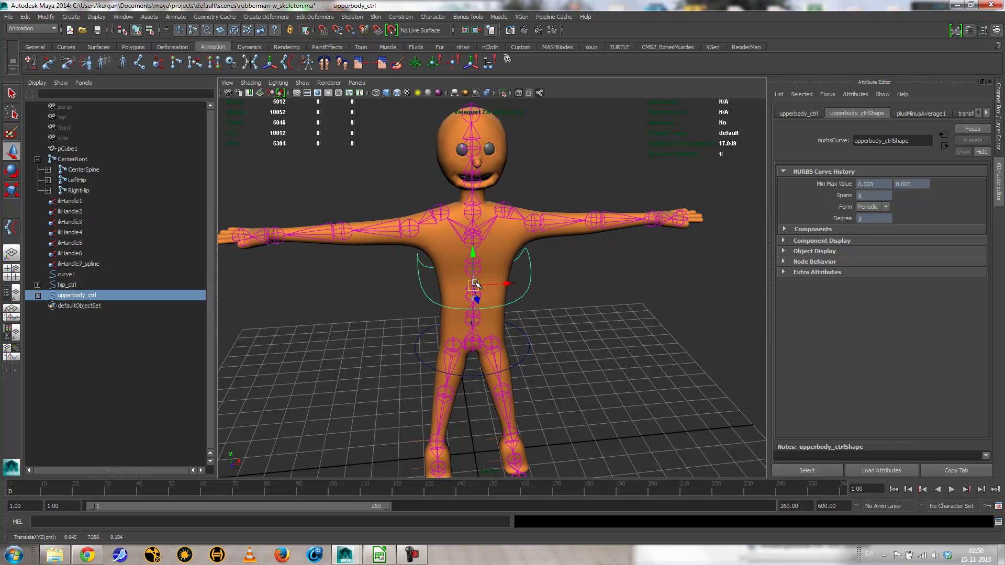
key("ctrl+z")
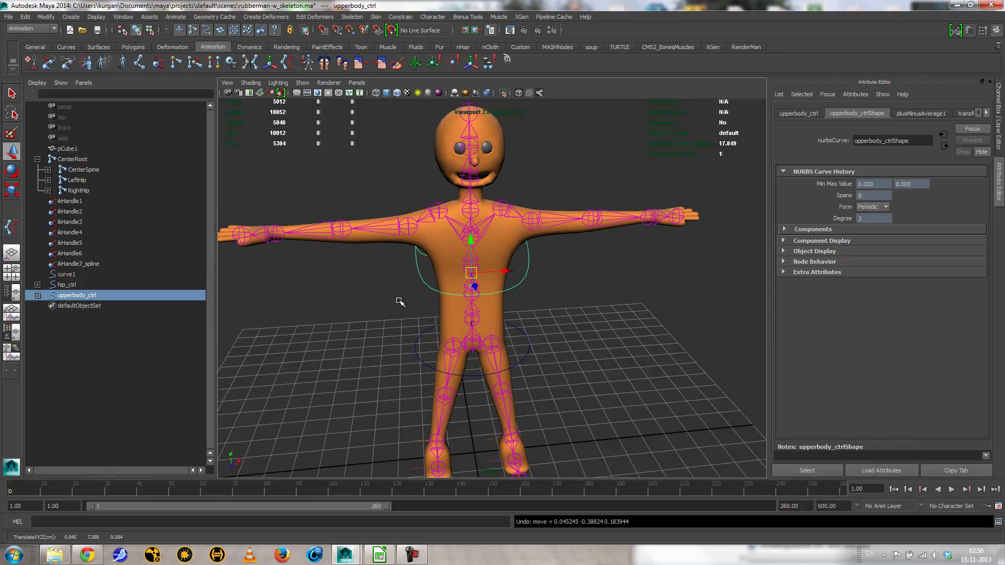
left_click(71, 17)
mouse_move(93, 43)
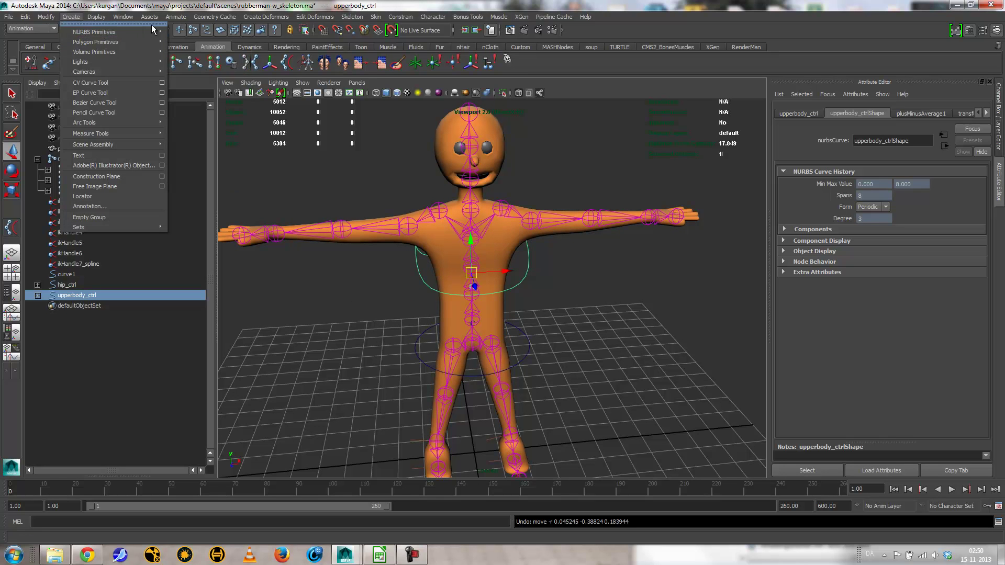
Create a NURBS circle, raise it to hip height and scale it up around the character
left_click(205, 99)
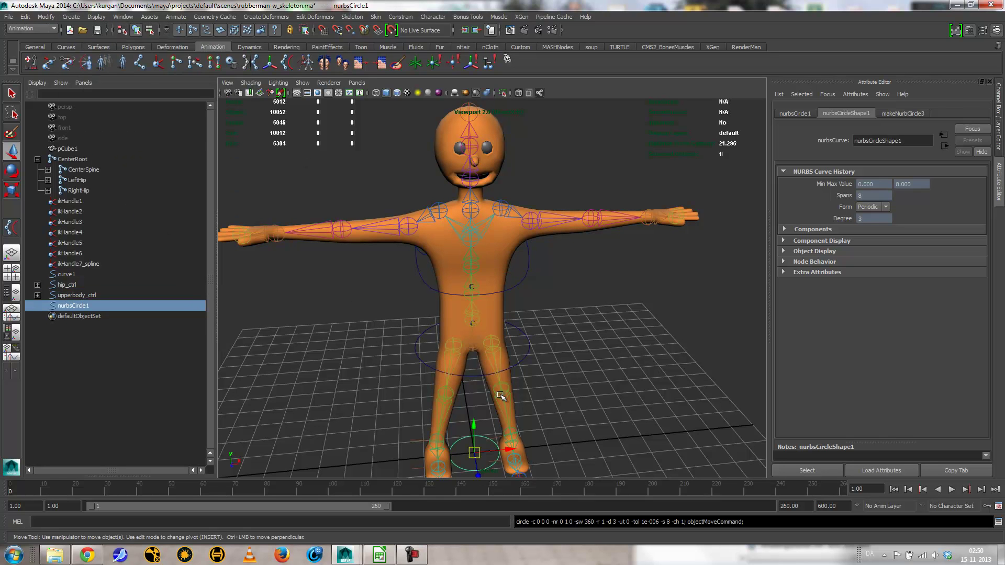
left_click_drag(474, 430, 477, 374)
left_click(472, 425)
left_click_drag(473, 425, 473, 317)
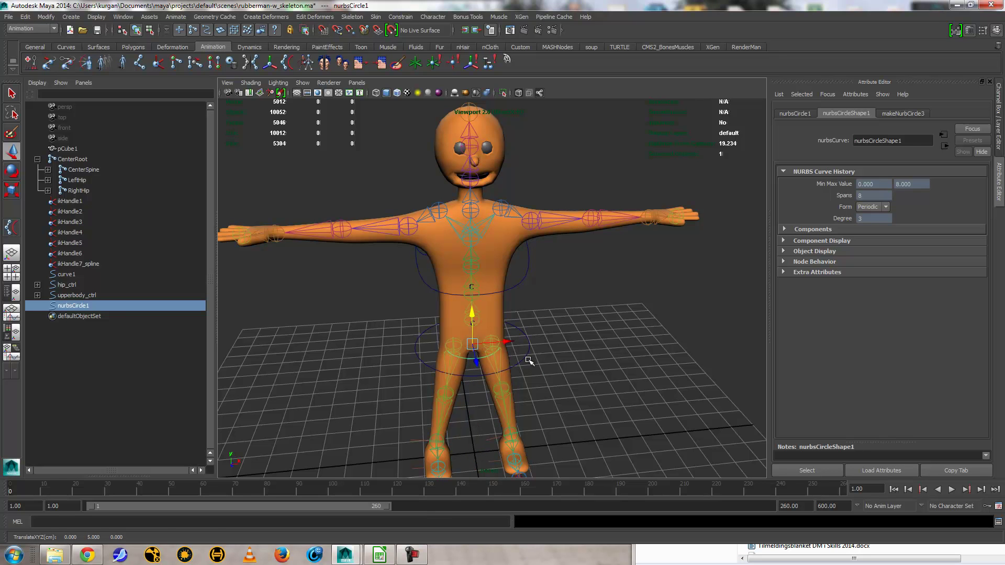
key("r")
middle_click_drag(528, 361, 642, 361)
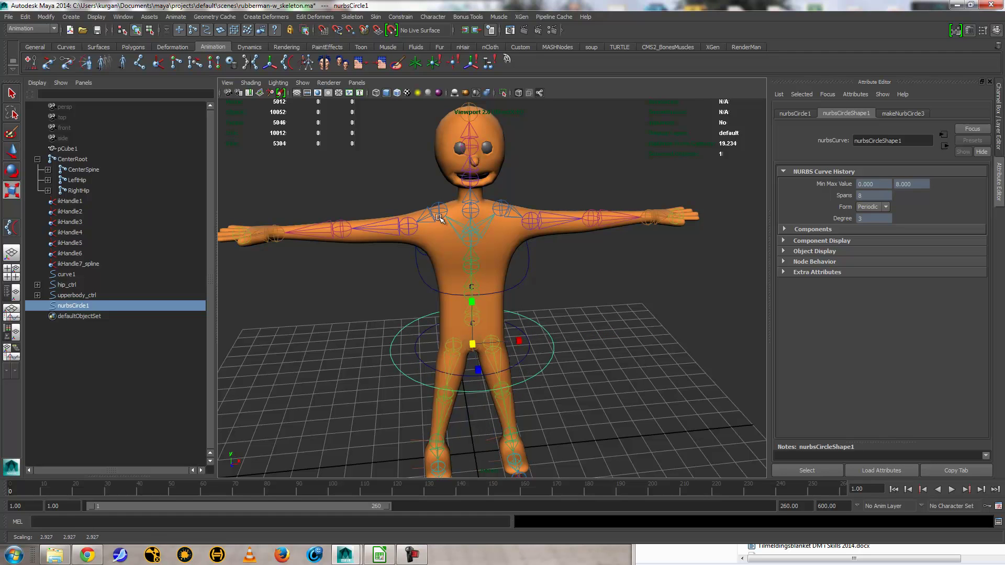
Freeze the root circle's transforms
left_click(70, 17)
mouse_move(100, 73)
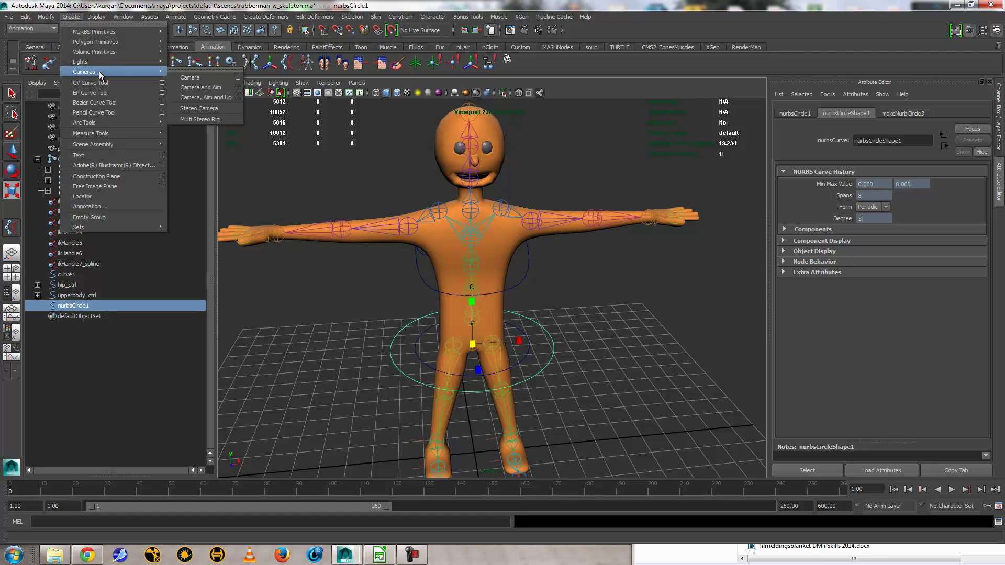
mouse_move(45, 17)
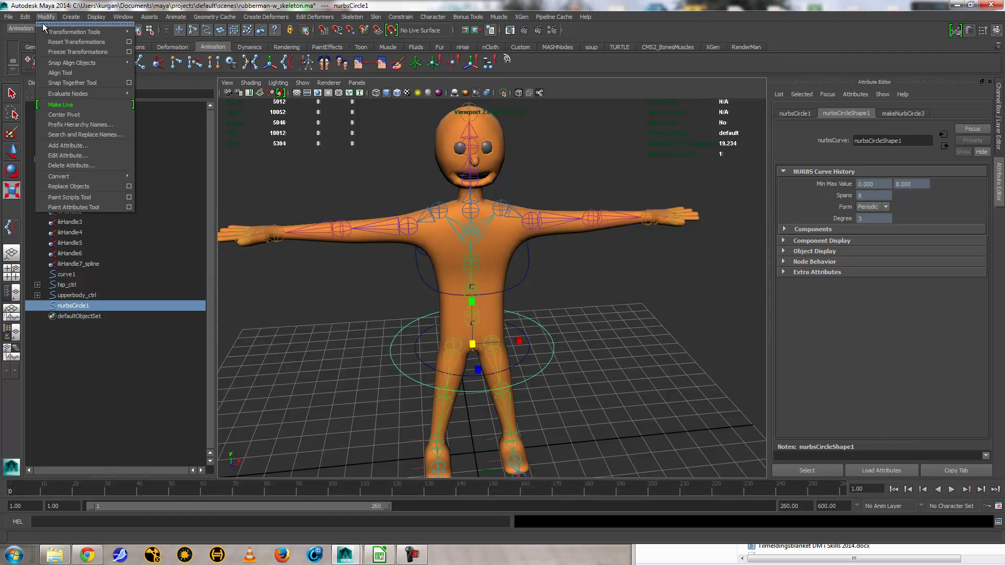
left_click(68, 54)
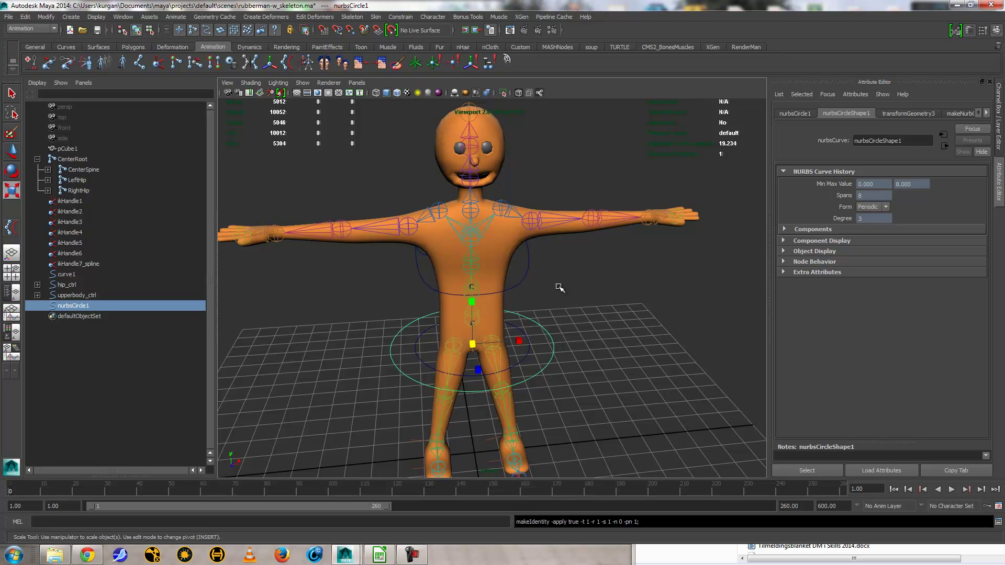
Parent upperbody_ctrl and hip_ctrl under nurbsCircle1 with P
left_click(524, 267)
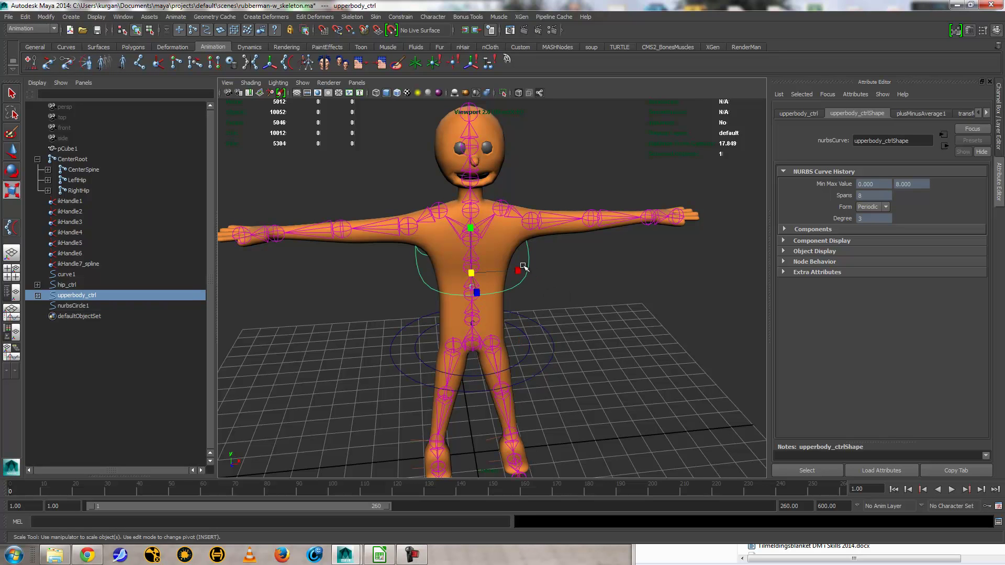
left_click(528, 346, "shift")
left_click(552, 347, "shift")
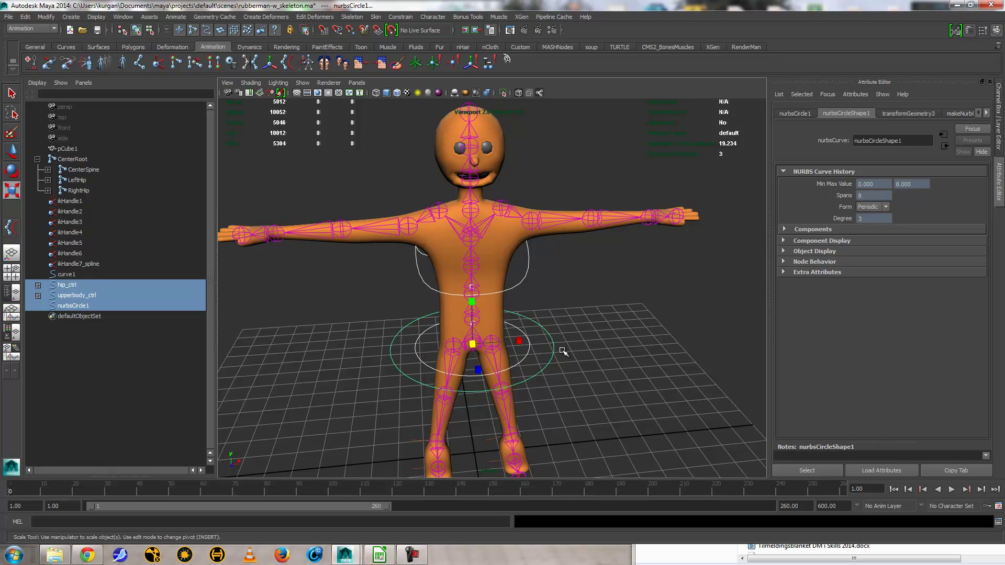
key("p")
left_click(549, 349)
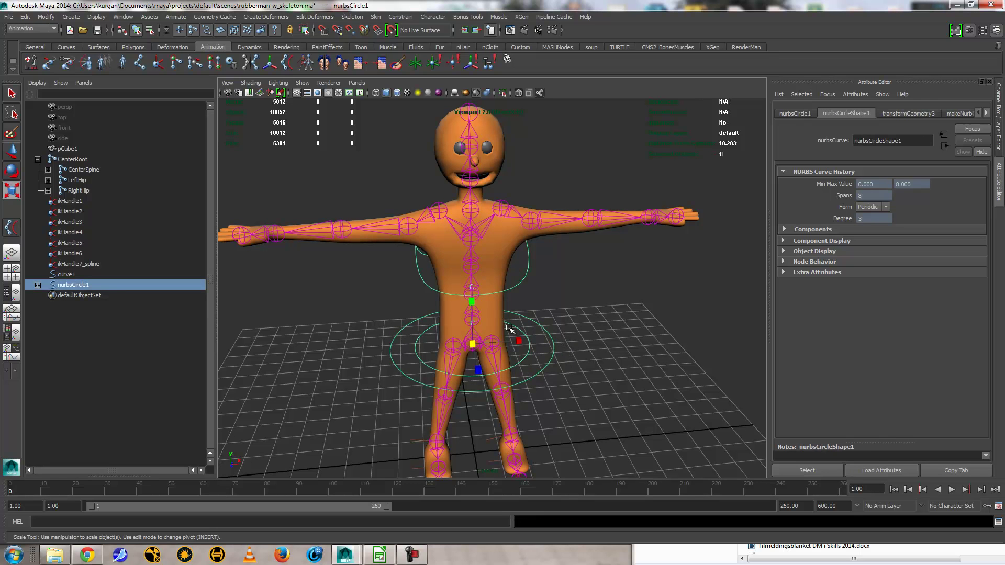
Test-rotate nurbsCircle1, then undo the rotation and the parenting
key("e")
left_click_drag(492, 306, 512, 343)
key("ctrl+z")
key("ctrl+z")
key("ctrl+z")
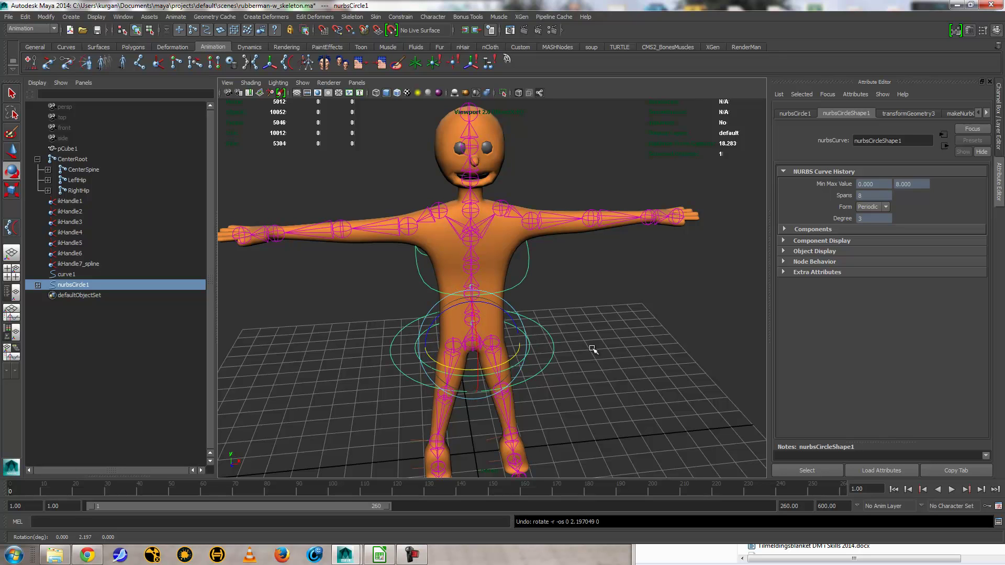
key("ctrl+z")
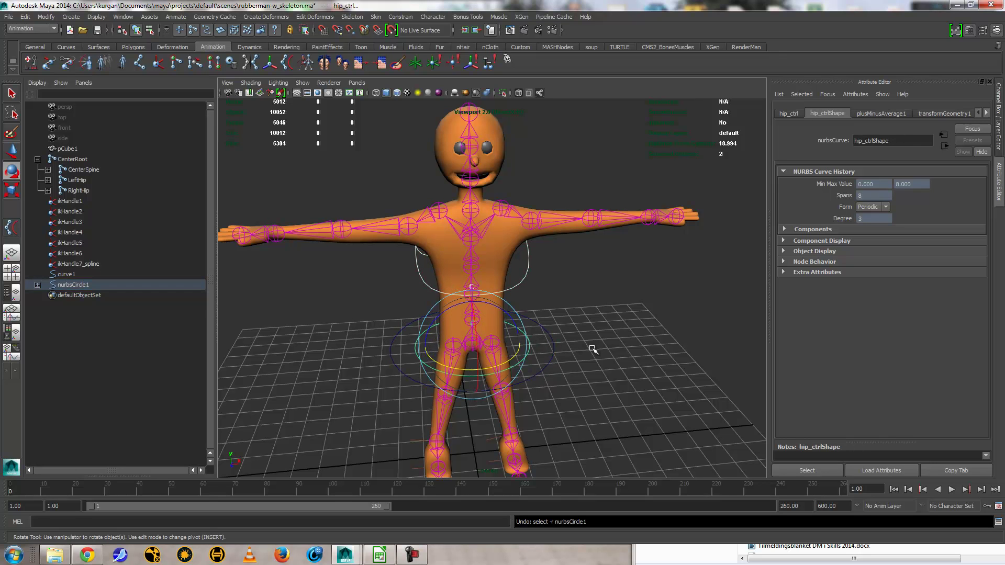
key("ctrl+z")
Check upperbody_ctrl's transform attributes, then select nurbsCircle1 and upperbody_ctrl together
left_click(516, 271)
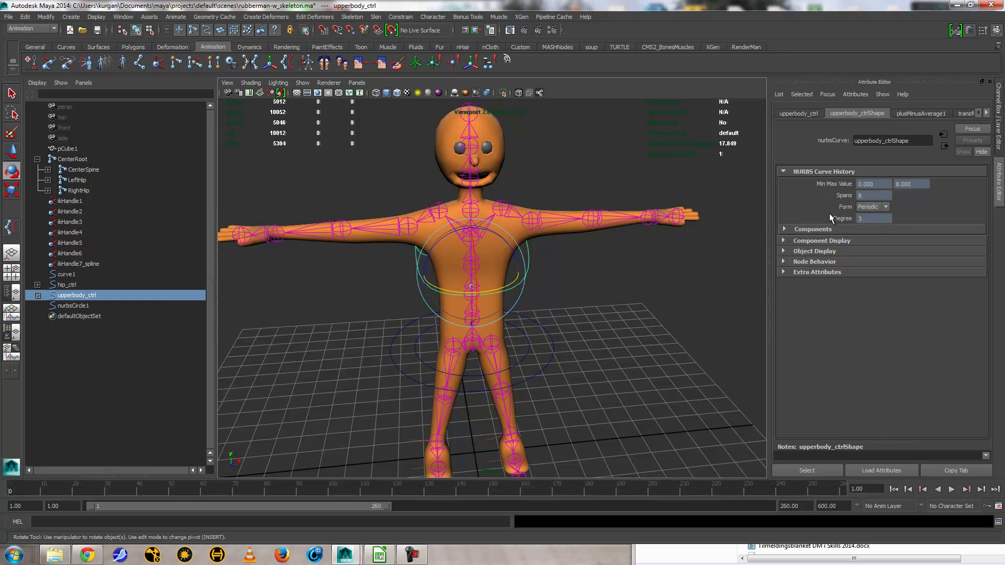
left_click(796, 114)
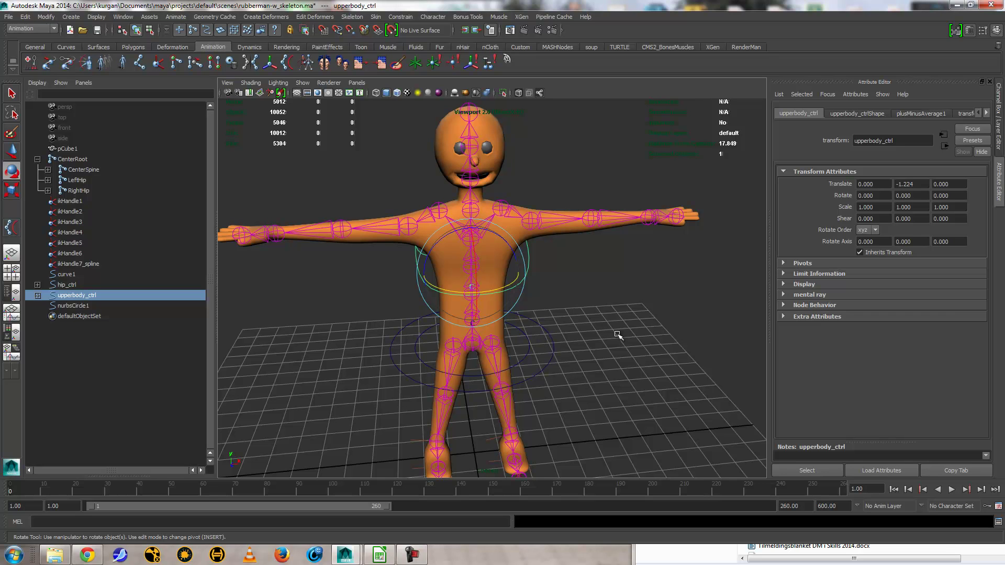
left_click(601, 328)
left_click_drag(545, 337, 585, 351)
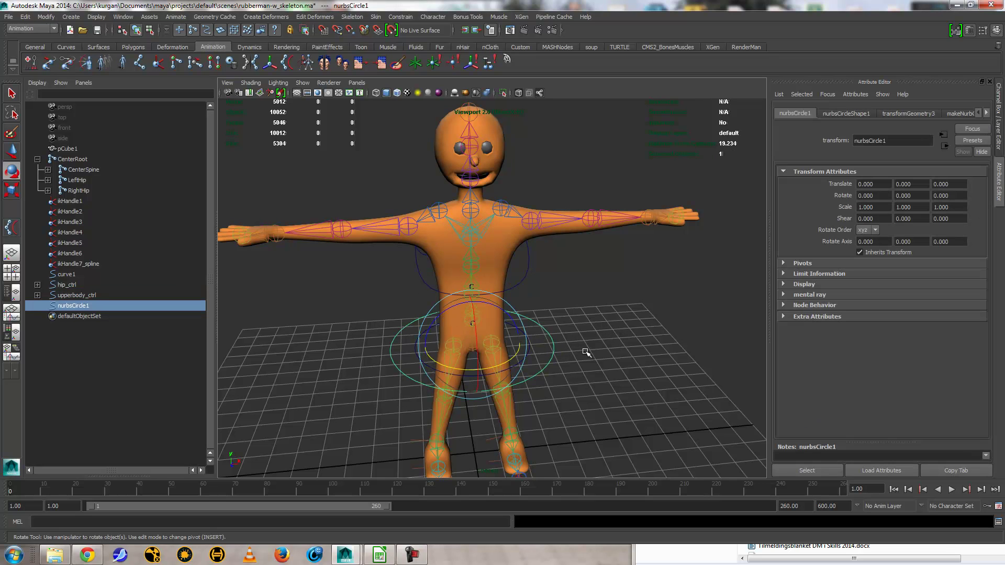
left_click(527, 268, "shift")
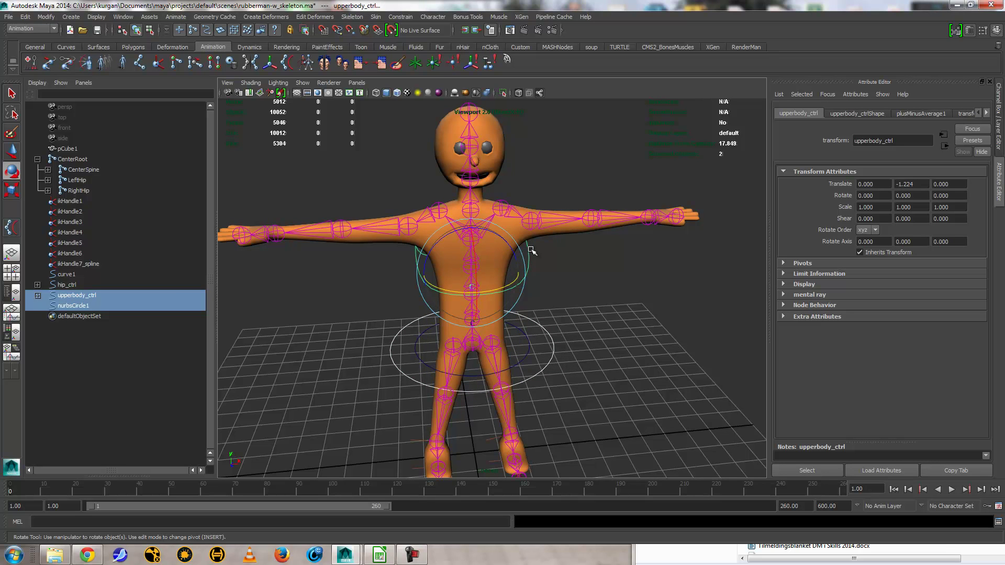
Parent-constrain upperbody_ctrl to nurbsCircle1, test it by rotating the root circle, and undo
left_click(401, 18)
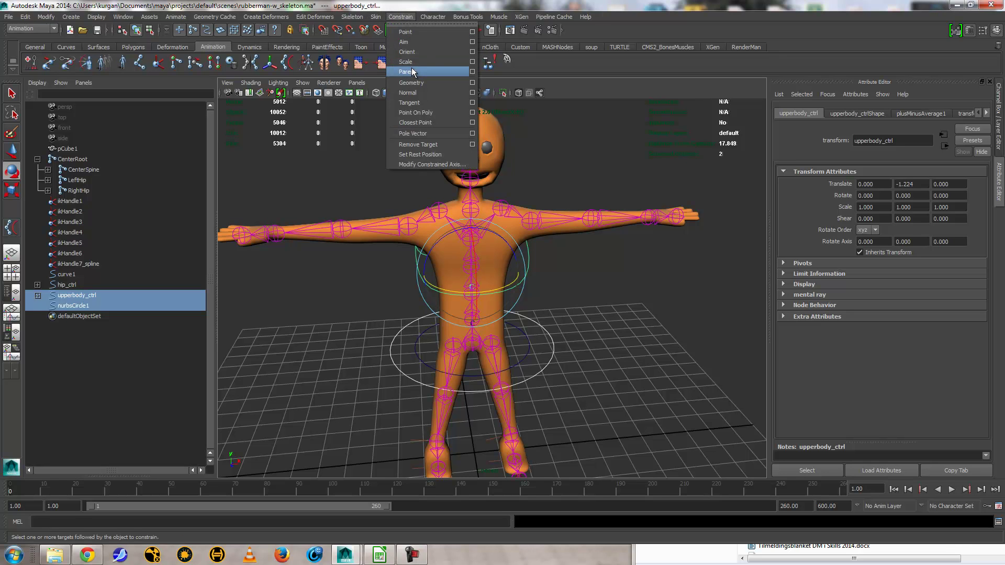
left_click(407, 72)
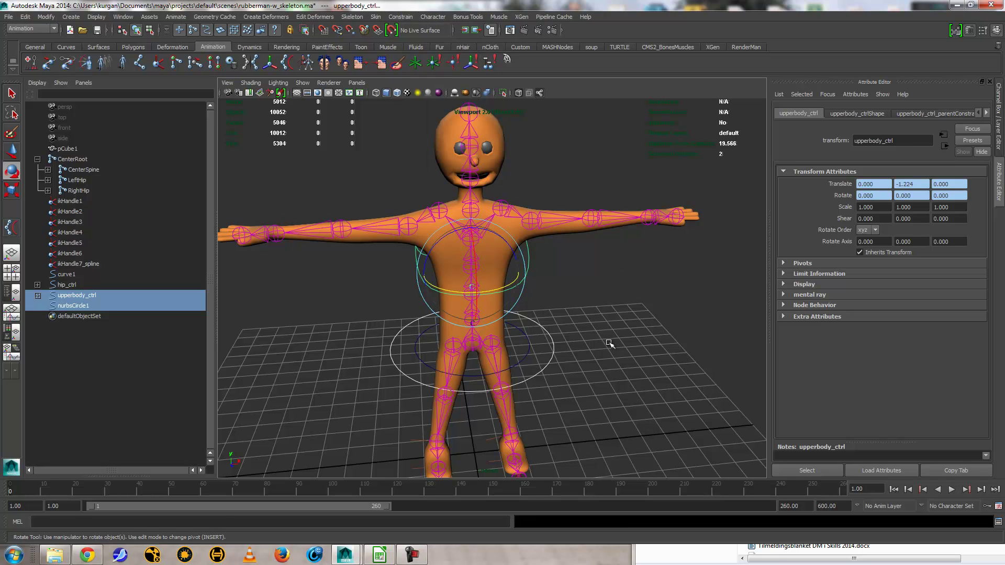
left_click(545, 350)
left_click_drag(544, 349, 578, 352)
mouse_move(505, 371)
left_mouse_down()
mouse_move(456, 376)
mouse_move(531, 359)
left_mouse_up()
key("ctrl+z")
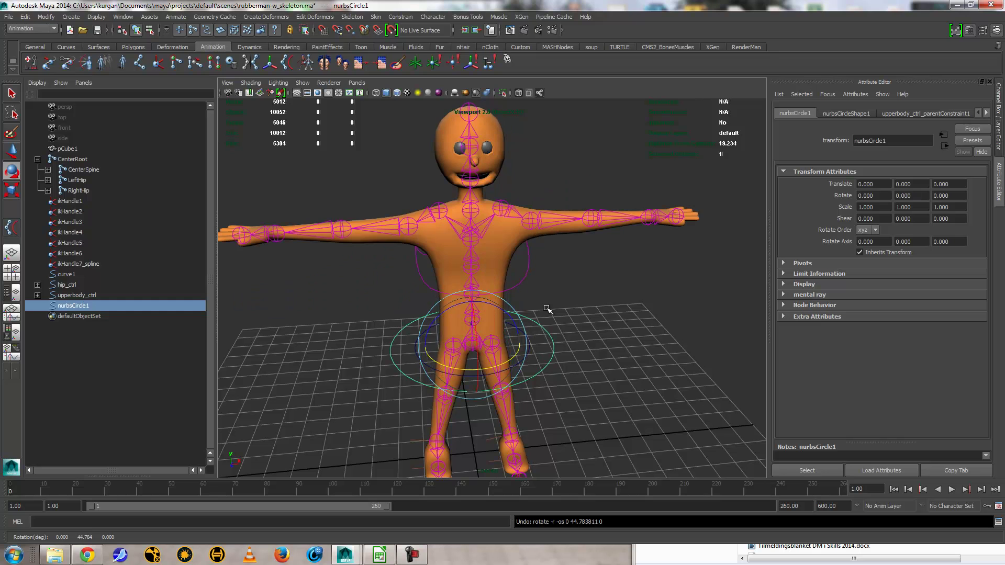
key("ctrl+z")
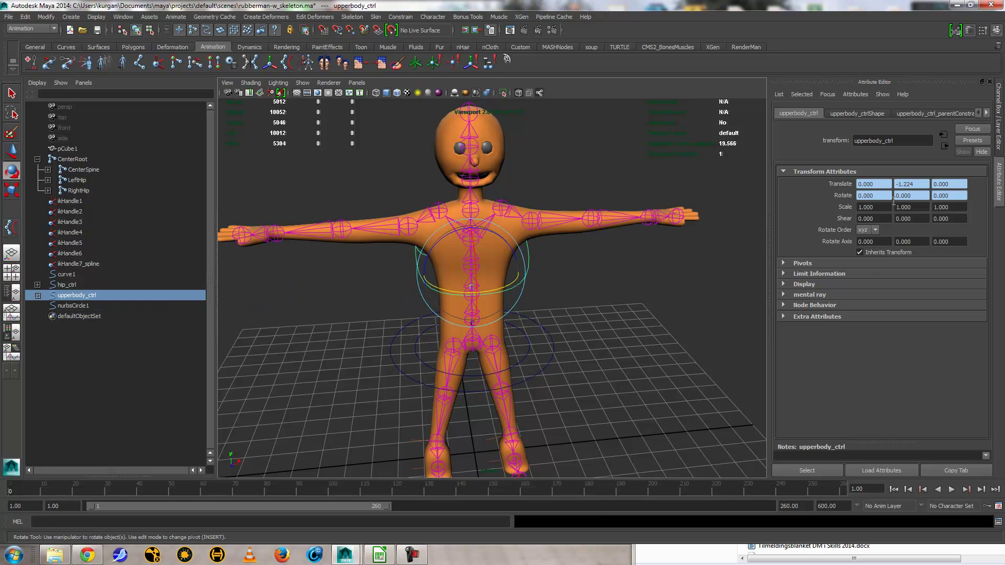
Turn nurbsCircle1 around its vertical axis to confirm upperbody_ctrl follows, then undo
left_click(550, 345)
left_click_drag(515, 361, 481, 366)
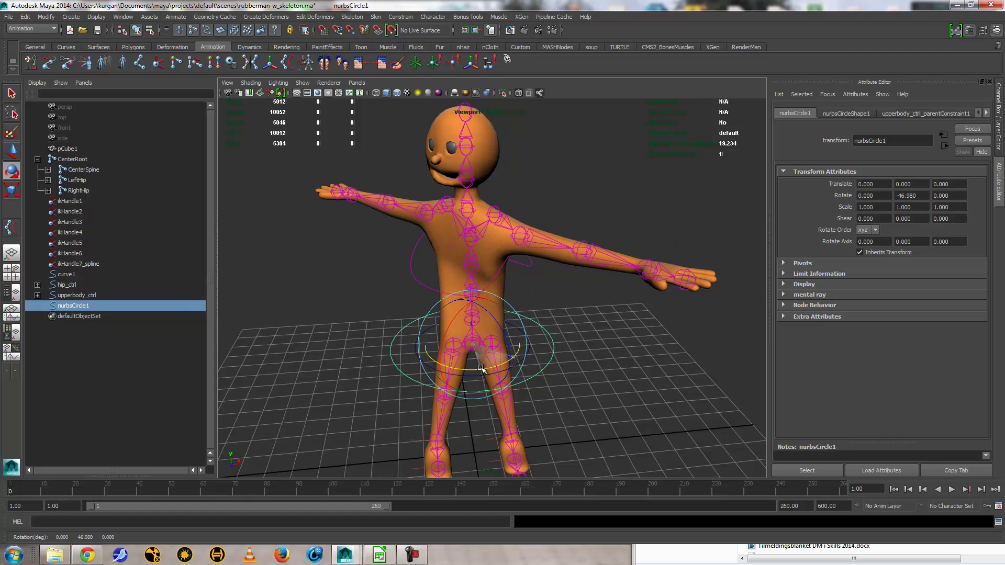
left_click(527, 266)
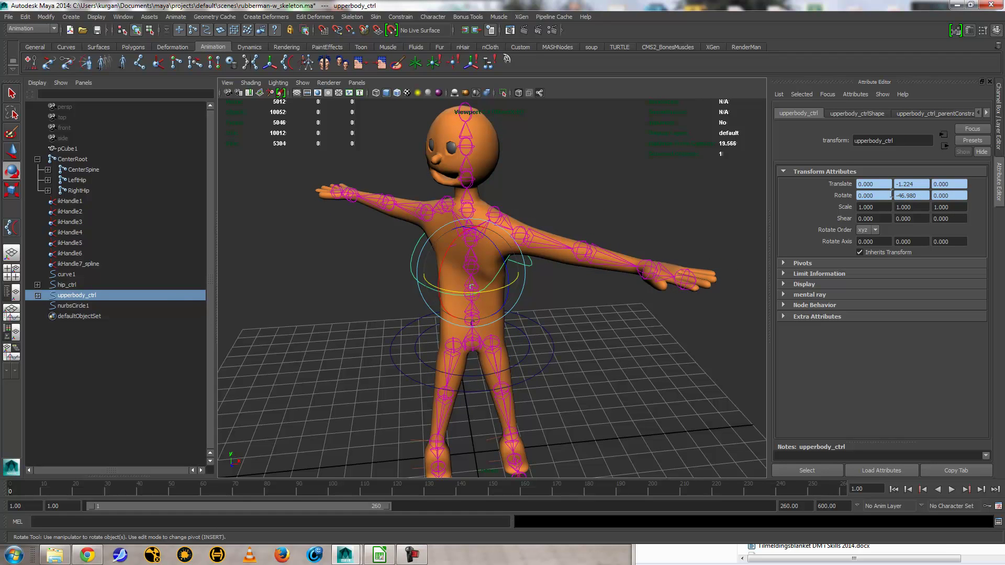
key("ctrl+z")
key("ctrl+z")
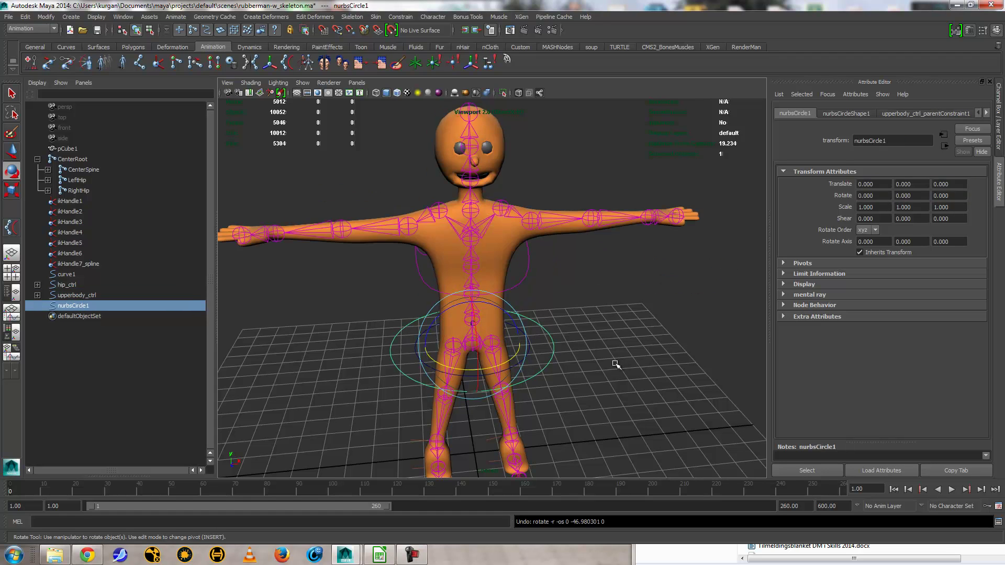
Parent-constrain hip_ctrl to nurbsCircle1, then reselect the root circle with the rotate tool
left_click(666, 286)
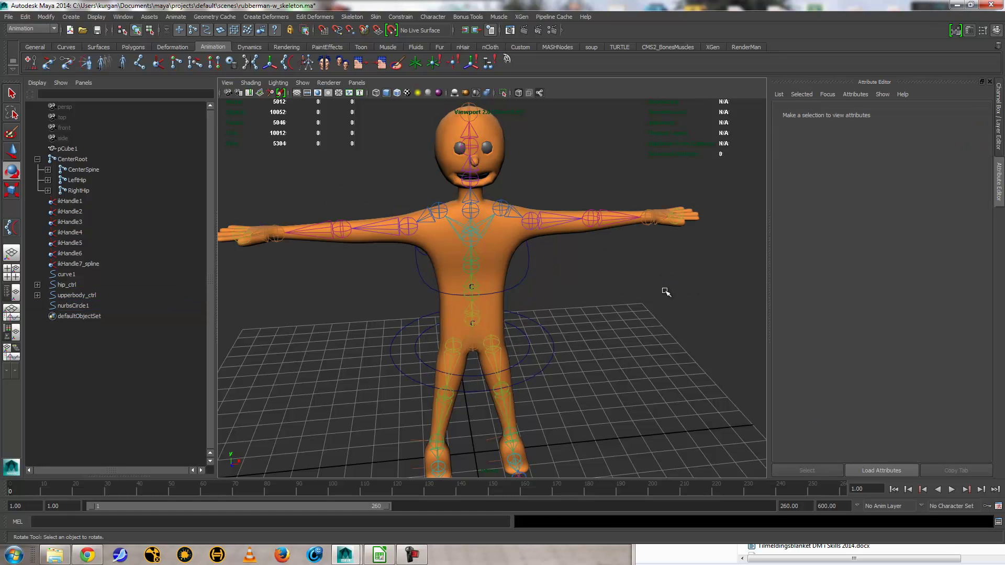
left_click(558, 362)
key("q")
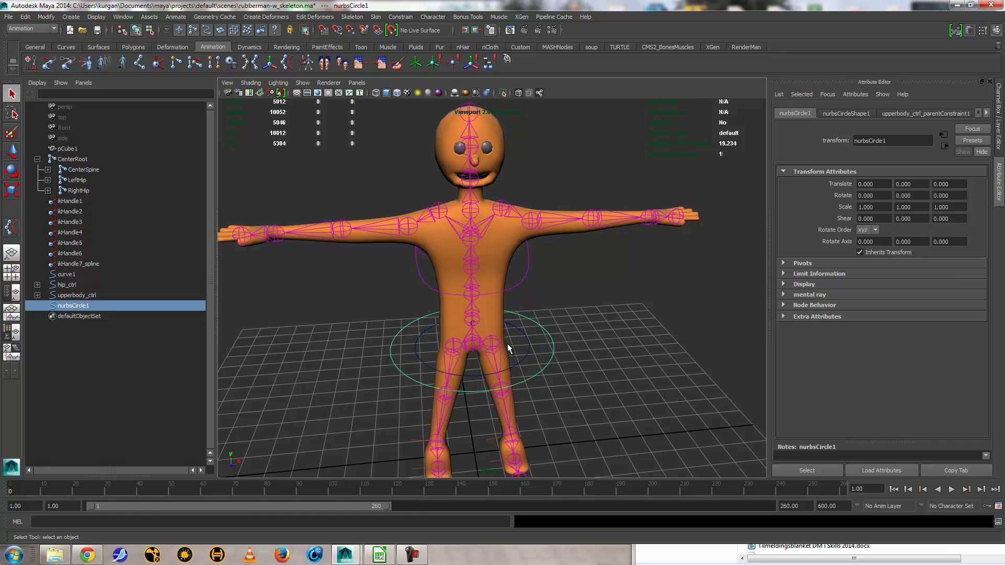
left_click(533, 349, "shift")
left_click(401, 16)
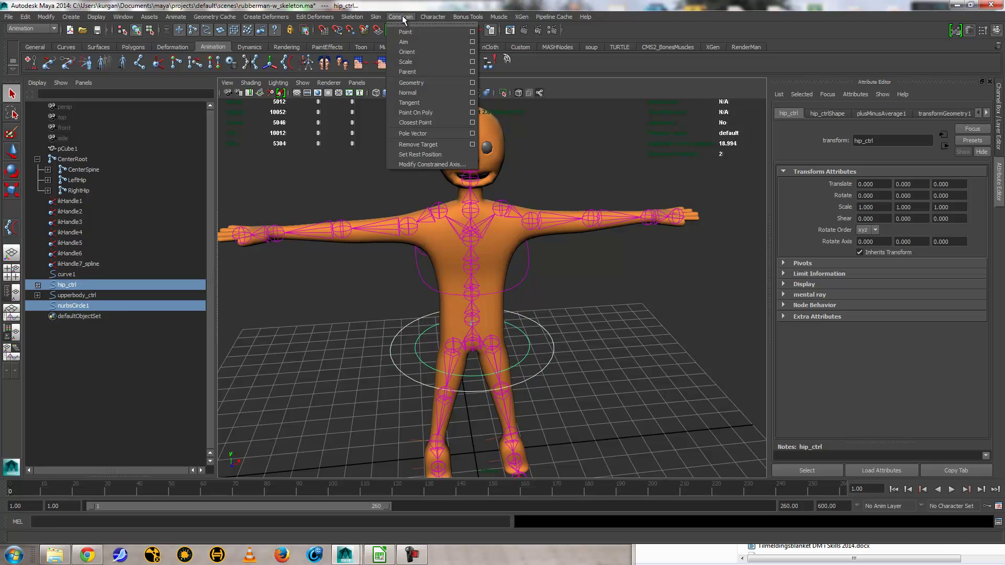
left_click(428, 69)
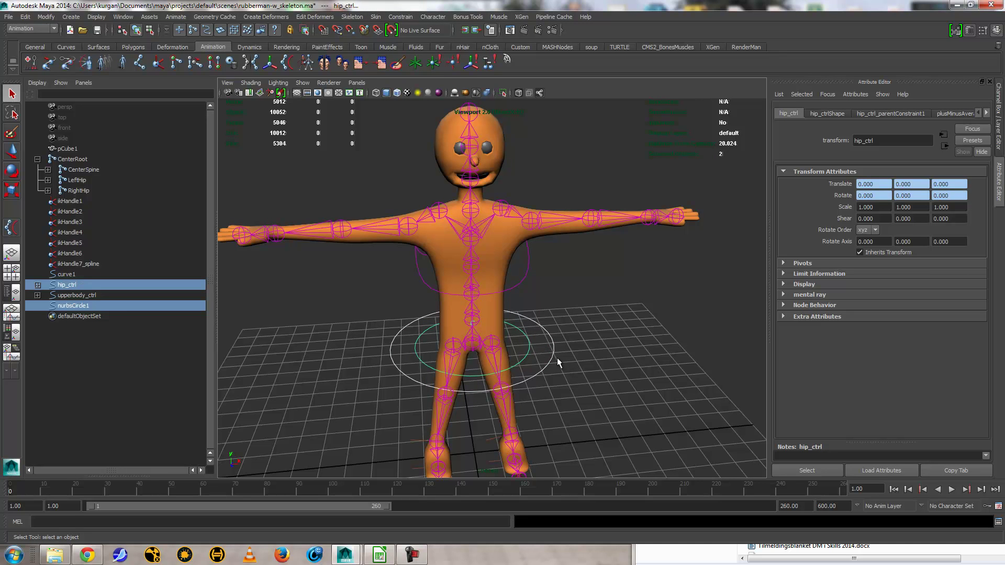
left_click(557, 357)
key("e")
left_click_drag(509, 361, 459, 333)
key("ctrl+z")
key("ctrl+z")
key("ctrl+z")
key("ctrl+z")
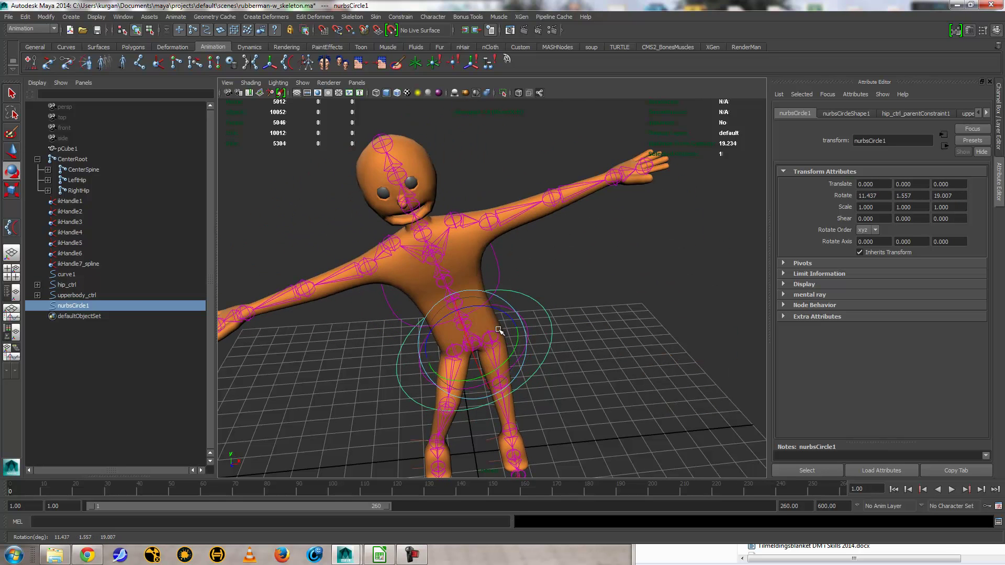
right_click_drag(594, 336, 555, 281, "alt")
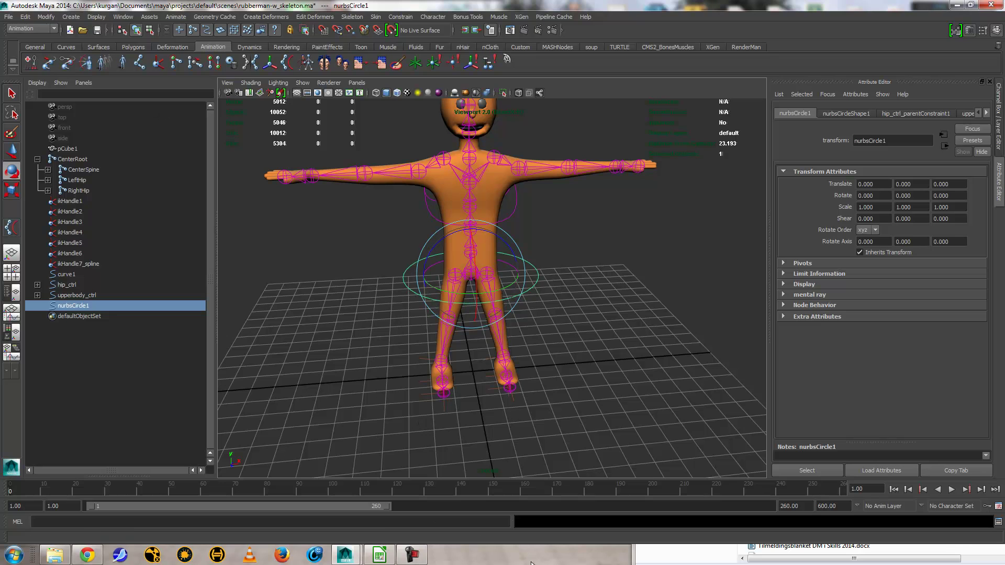
left_click(412, 555)
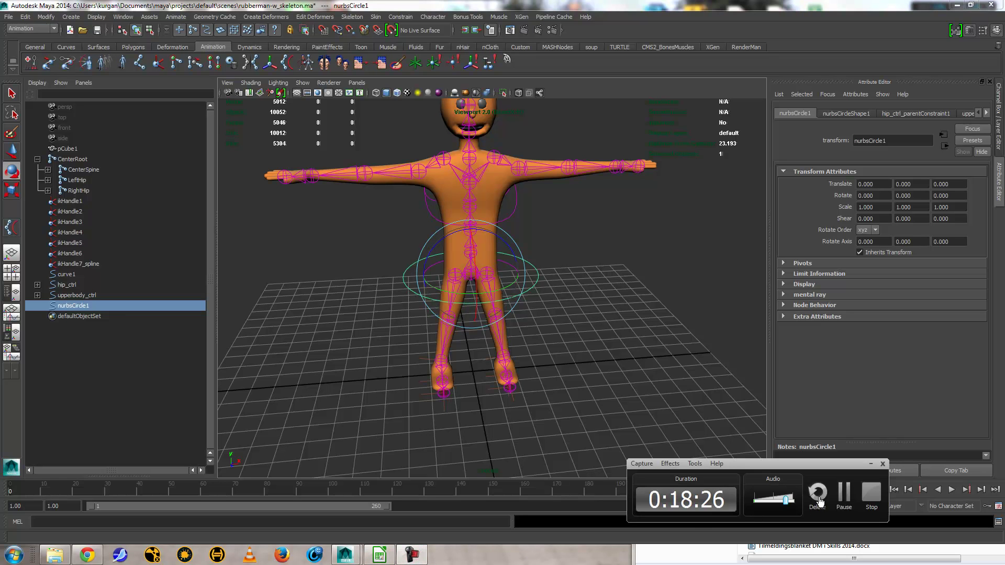
left_click(849, 492)
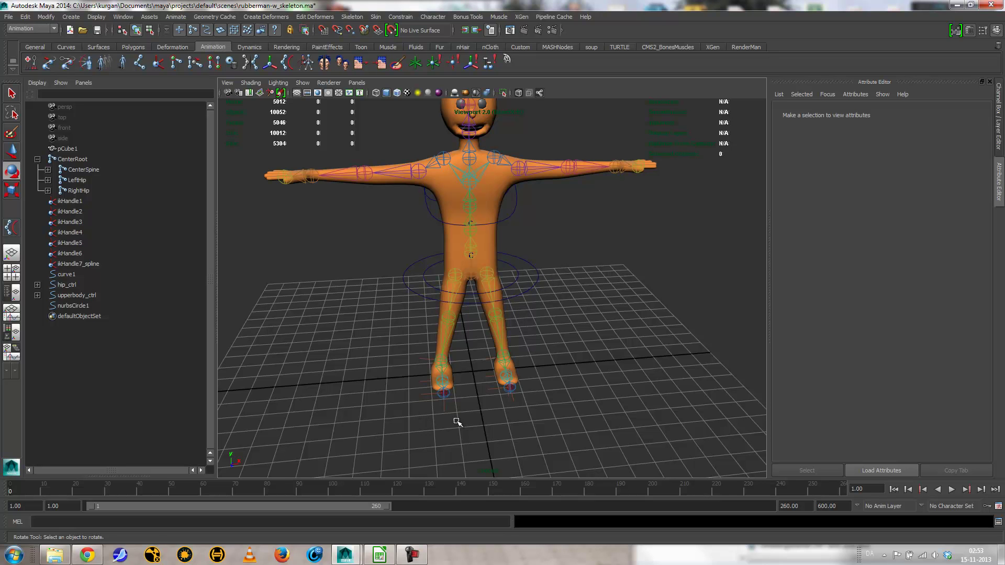
Test the legs by sliding the hip control sideways, then undo the move
mouse_move(378, 404)
left_mouse_down("alt")
mouse_move(442, 382)
mouse_move(398, 407)
mouse_move(384, 397)
left_mouse_up("alt")
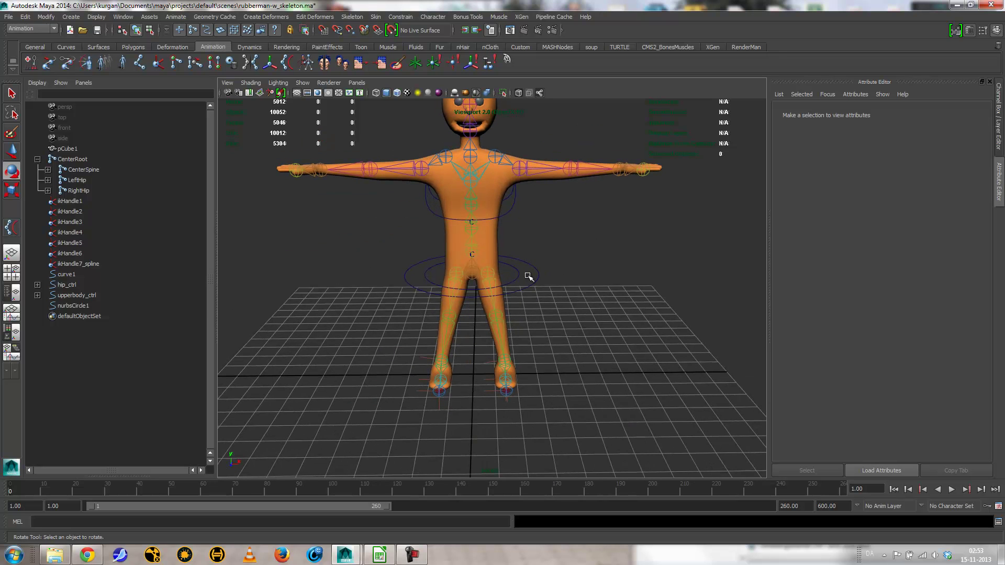
left_click(556, 289)
key("w")
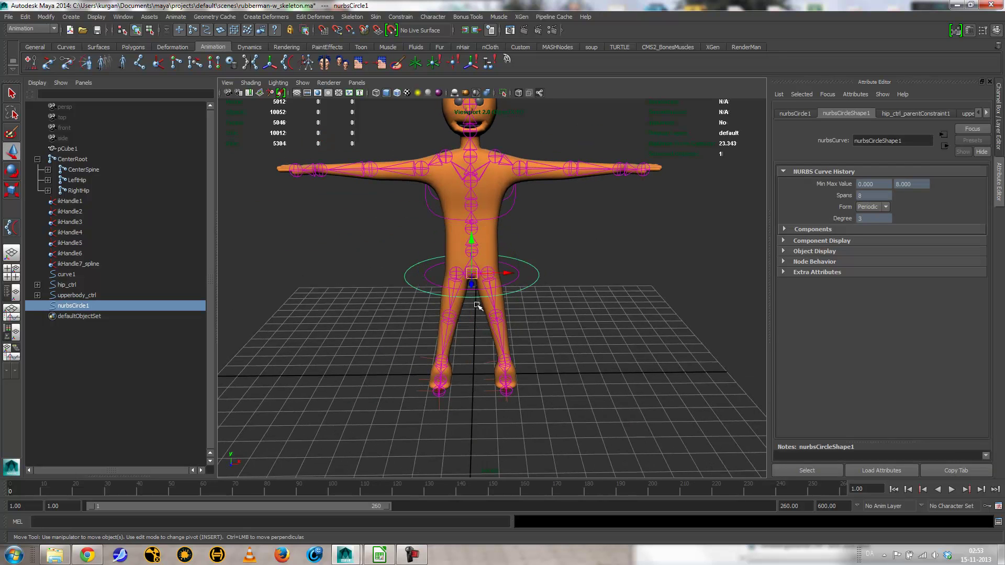
left_click_drag(502, 282, 450, 287)
key("ctrl+z")
left_click_drag(419, 391, 271, 318, "alt")
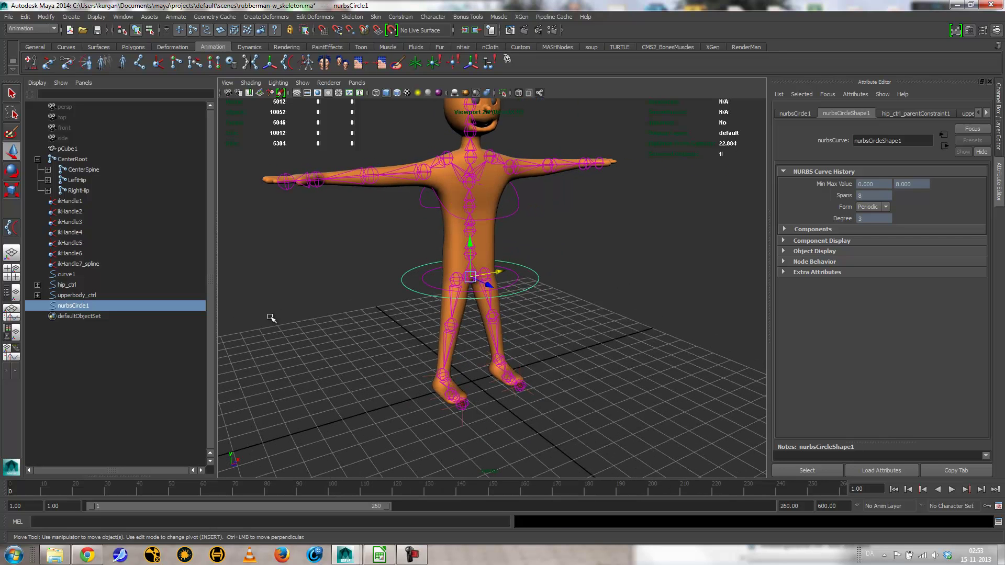
left_click(246, 256)
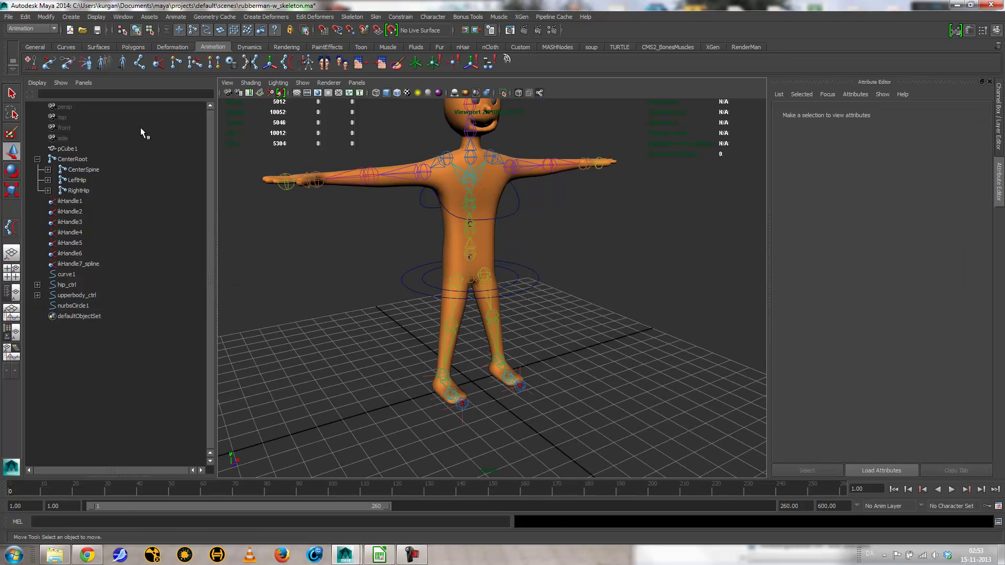
Create a NURBS circle, scale it to about 5.63 around the feet, and freeze its transformations
left_click(71, 16)
mouse_move(87, 37)
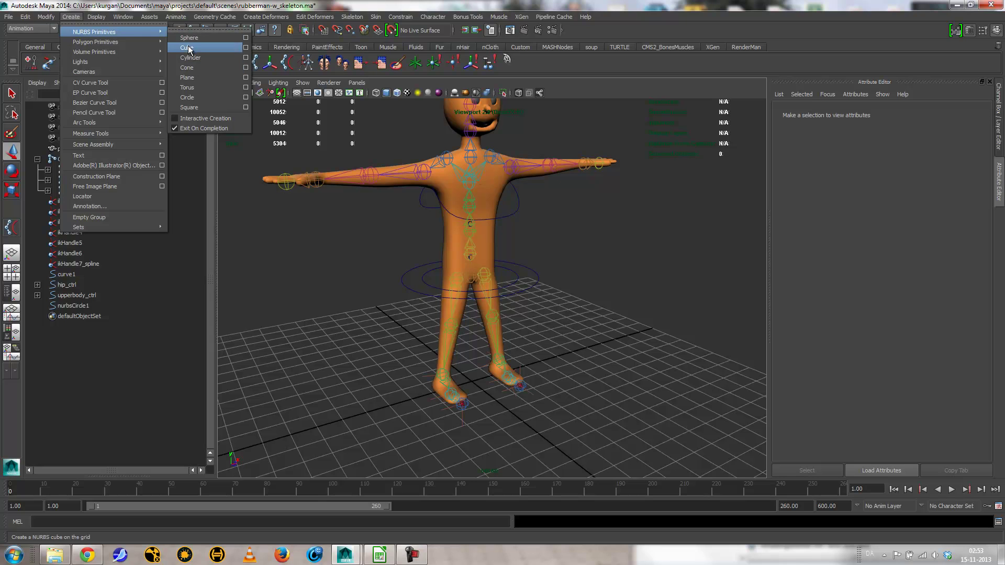
left_click(197, 98)
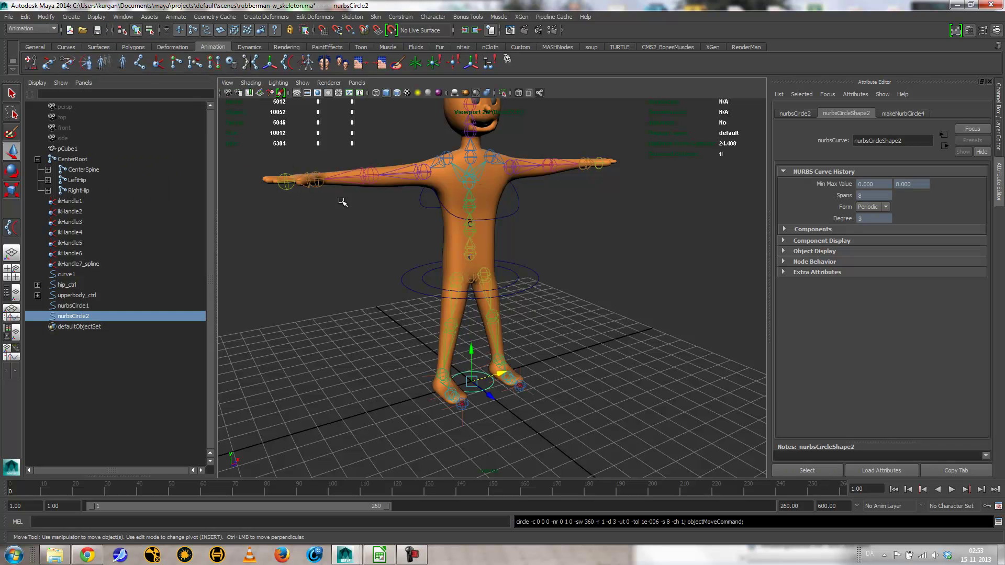
key("r")
middle_click_drag(370, 287, 413, 295)
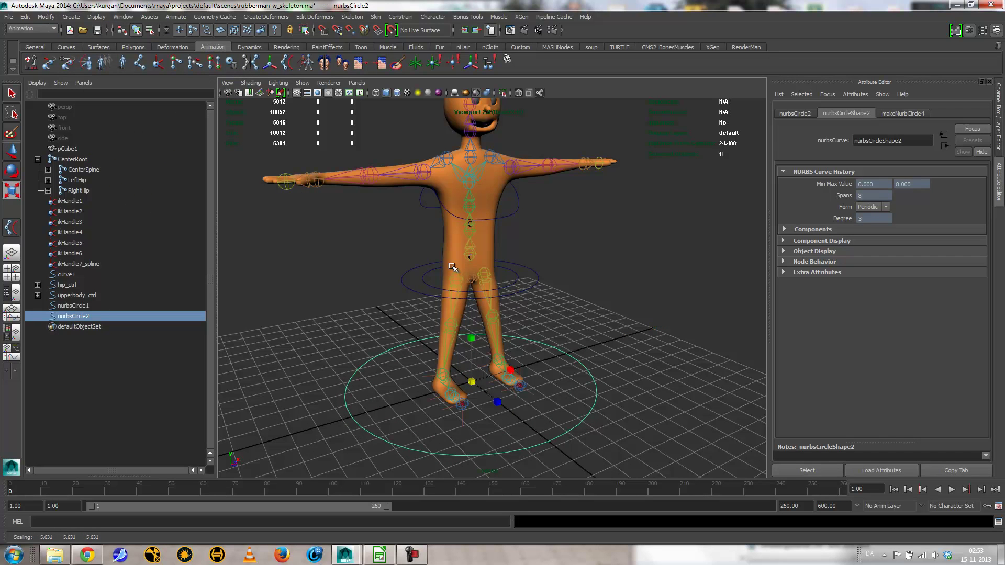
left_click(46, 17)
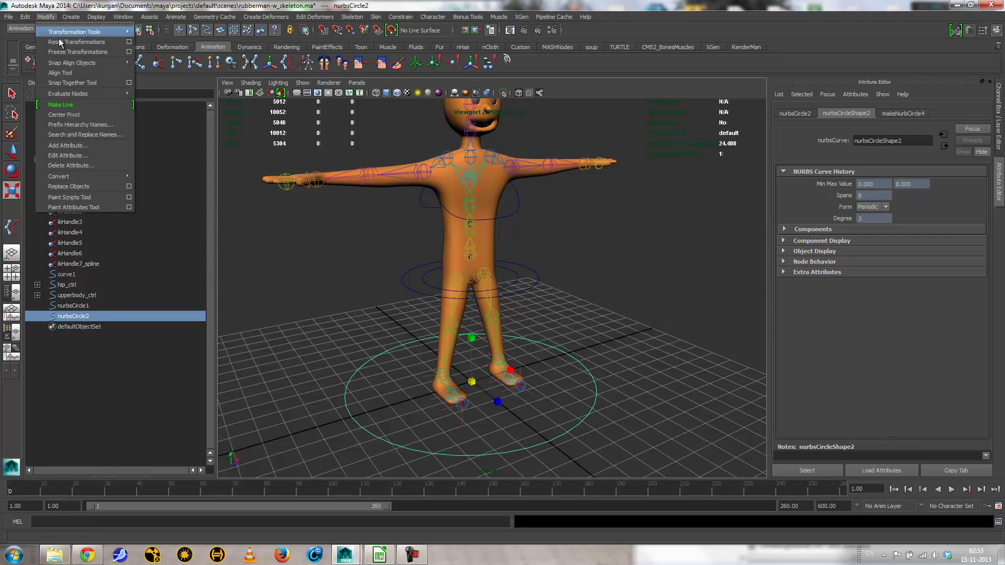
left_click(78, 52)
left_click_drag(523, 359, 393, 356, "alt")
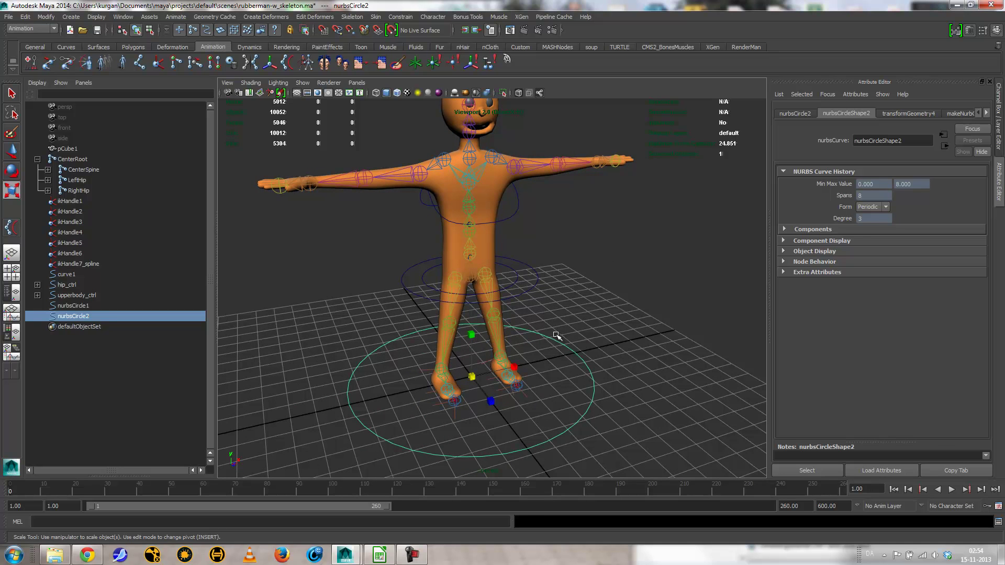
left_click(553, 353)
left_click(564, 351)
left_click(541, 292, "shift")
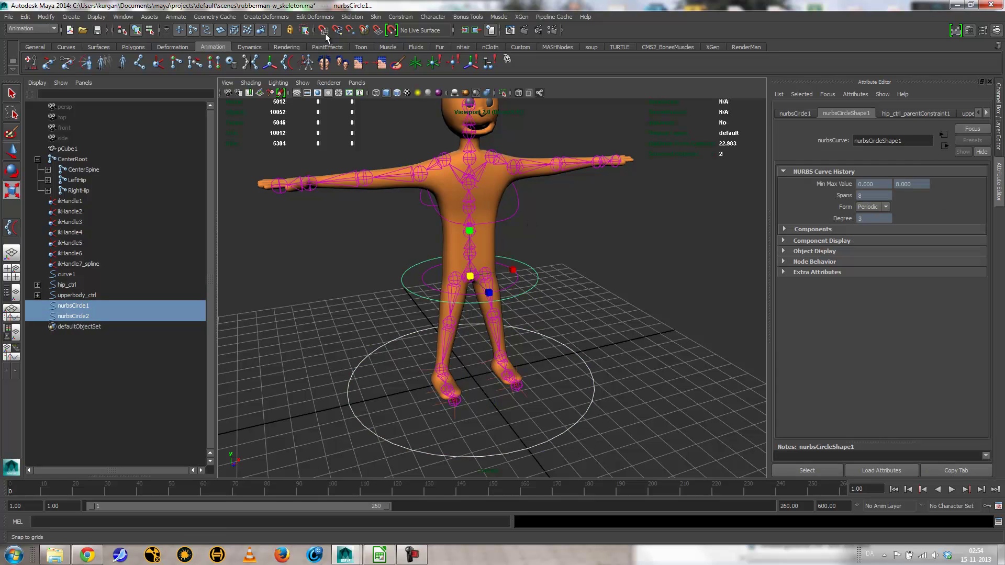
left_click(395, 18)
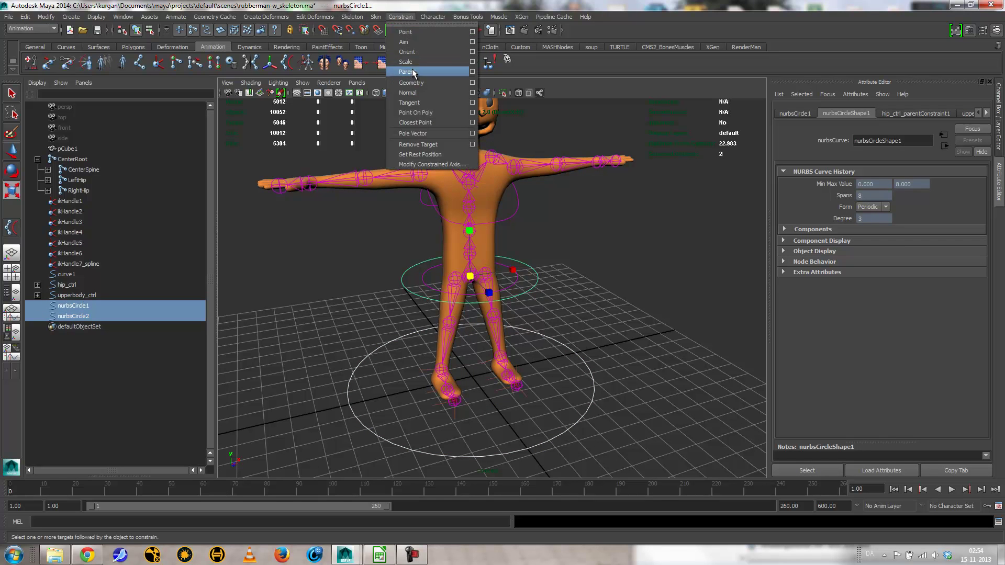
left_click(413, 70)
key("e")
left_click_drag(458, 361, 482, 335)
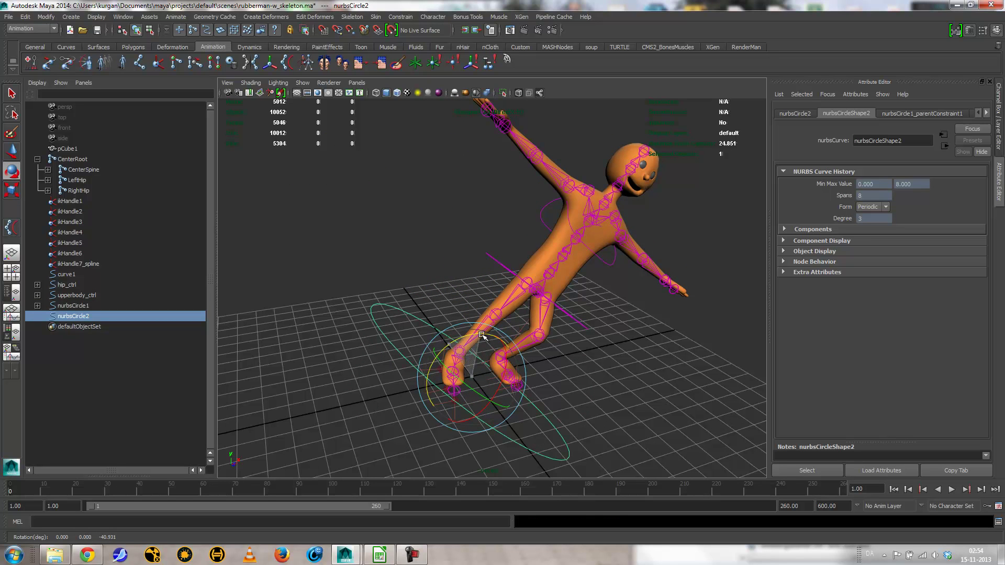
key("ctrl+z")
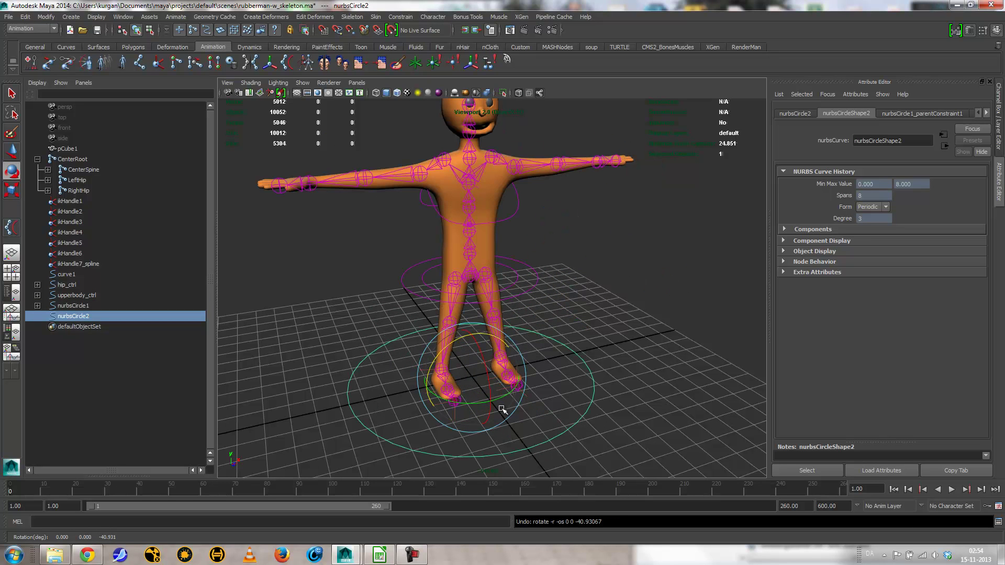
left_click_drag(507, 398, 544, 382)
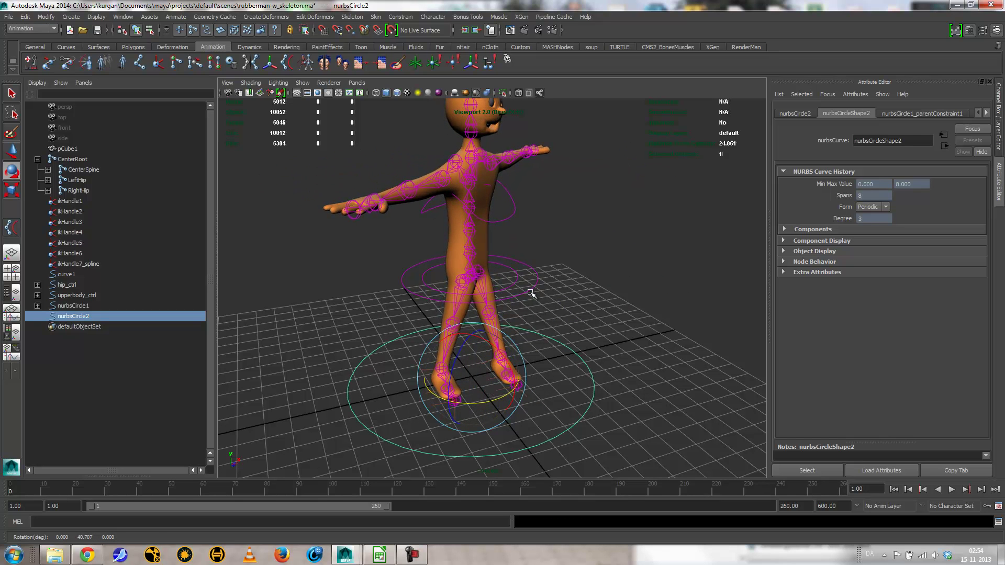
left_click(467, 232)
left_click_drag(462, 227, 514, 242)
key("ctrl+z")
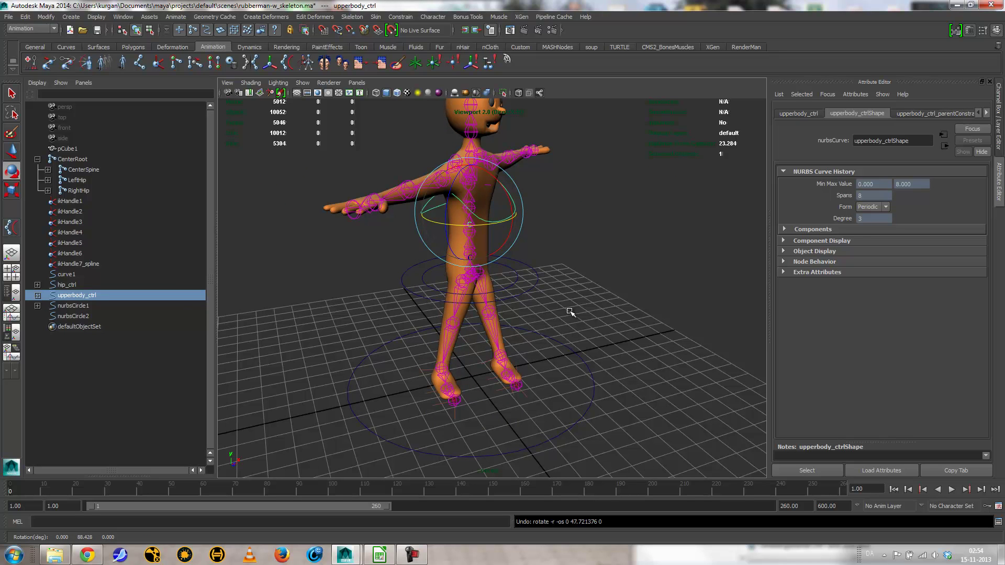
key("ctrl+z")
key("ctrl+z")
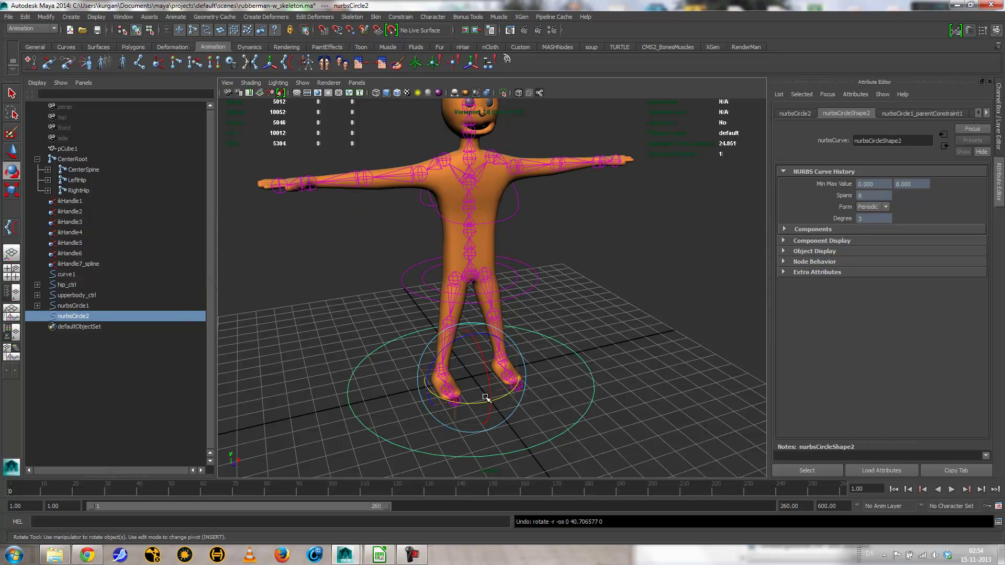
left_click_drag(469, 406, 602, 298)
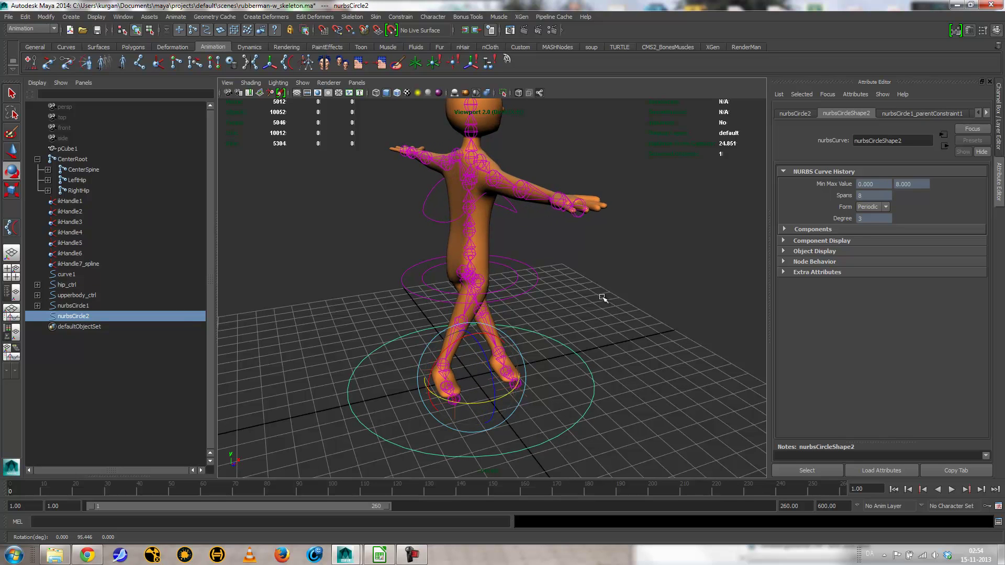
left_click(794, 114)
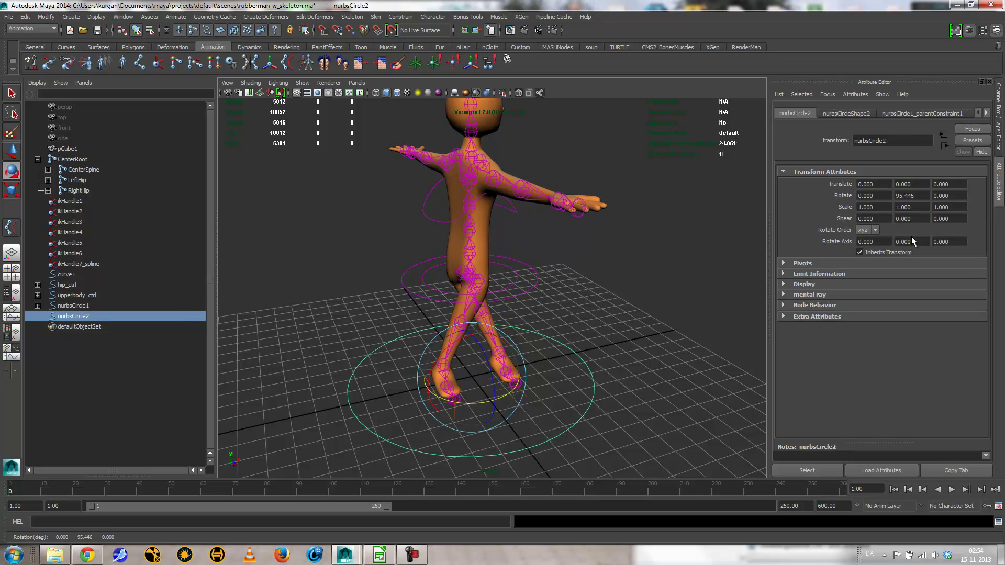
left_click(533, 282)
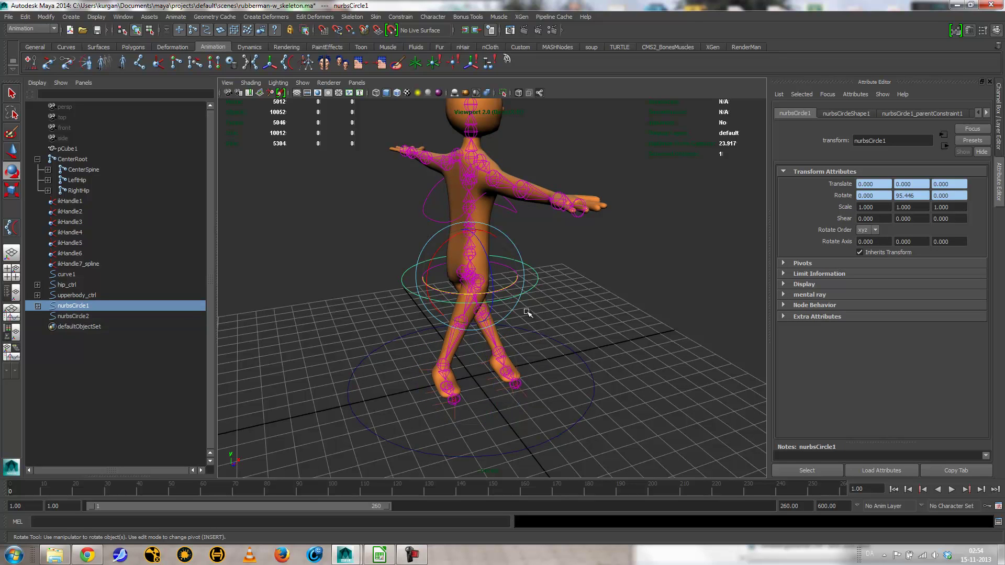
left_click_drag(511, 285, 460, 359)
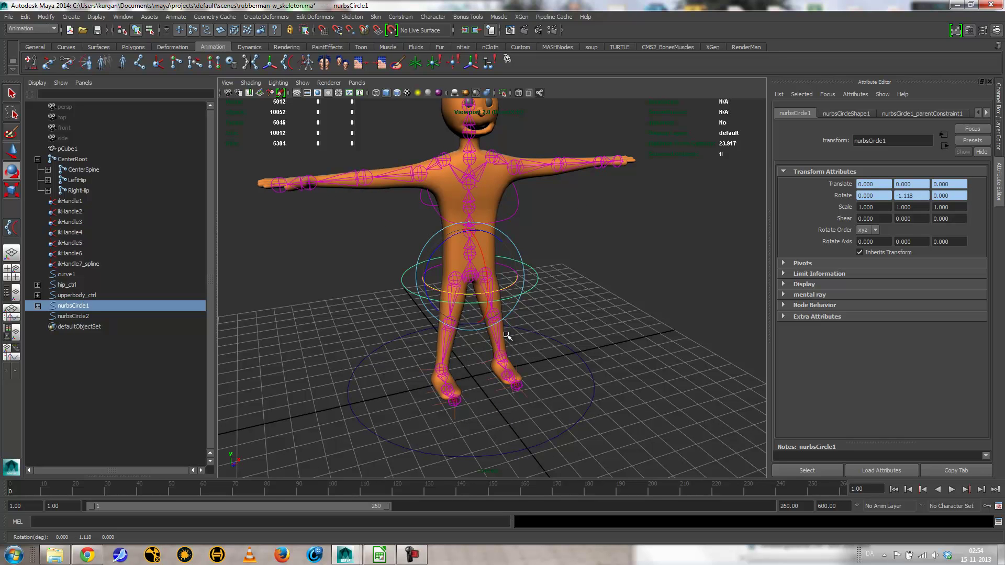
key("ctrl+z")
key("ctrl+z")
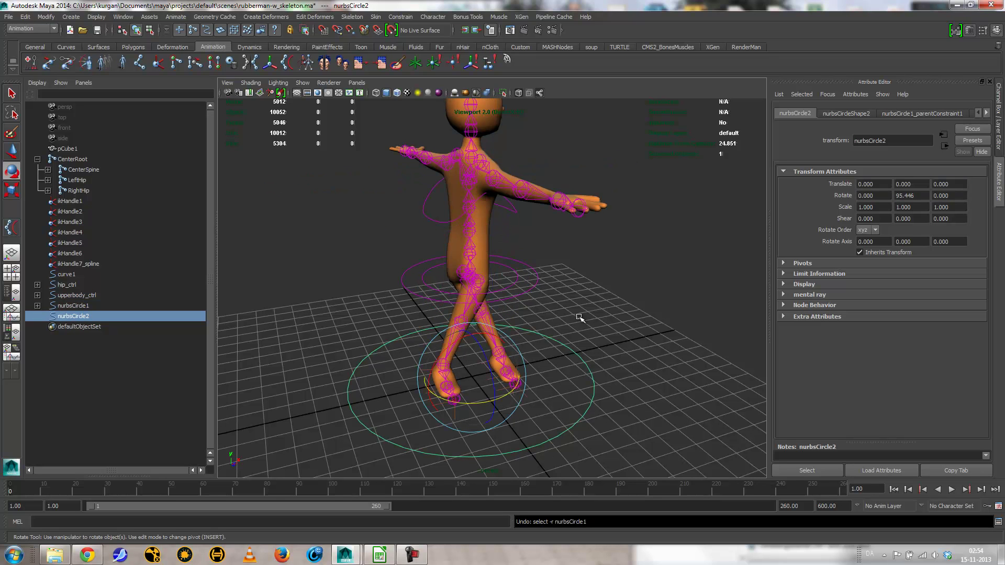
key("ctrl+z")
key("ctrl+z")
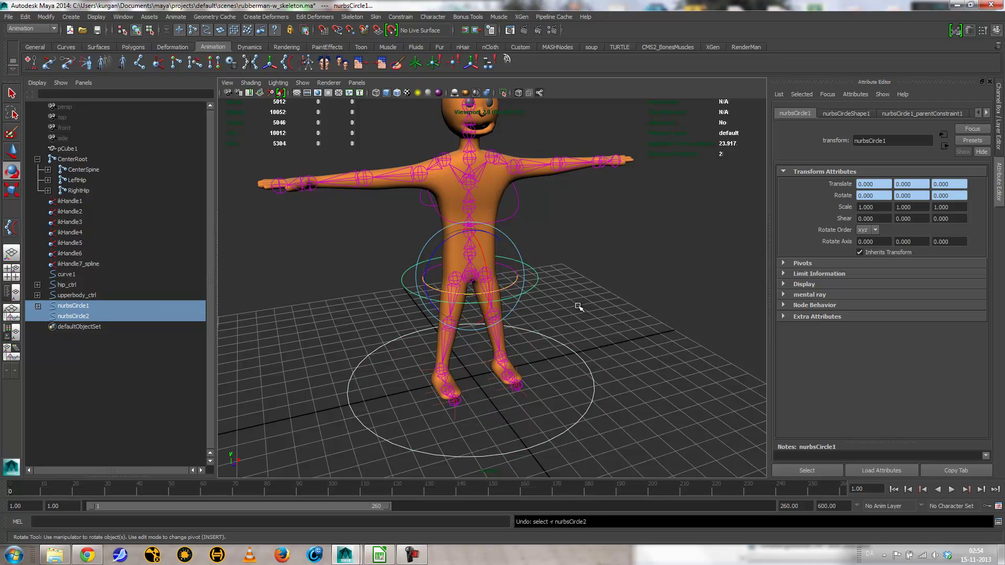
Replace the hip circle's parent constraint by parenting it under the ground circle
key("ctrl+z")
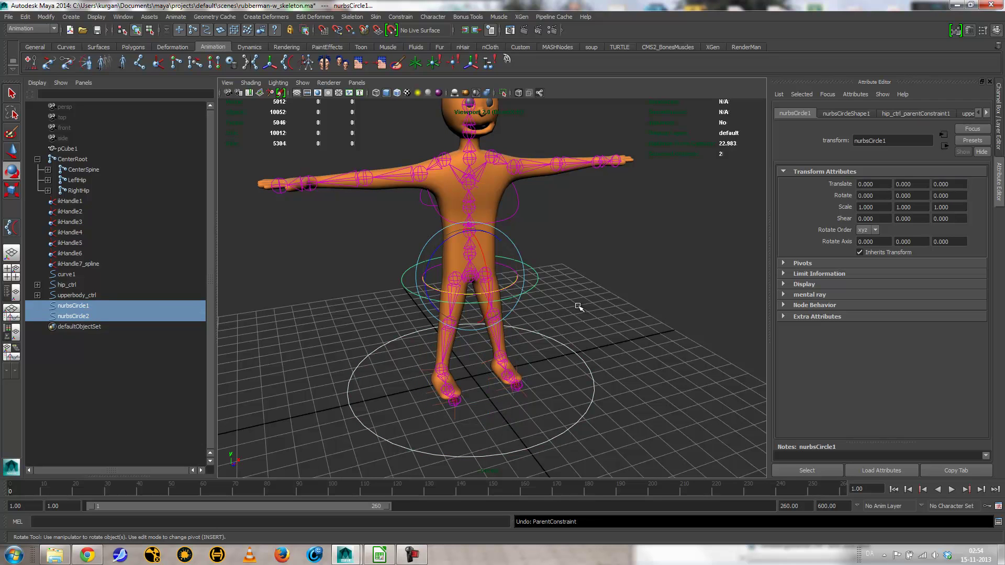
left_click(597, 333)
left_click(593, 386)
left_click_drag(486, 403, 451, 402)
key("ctrl+z")
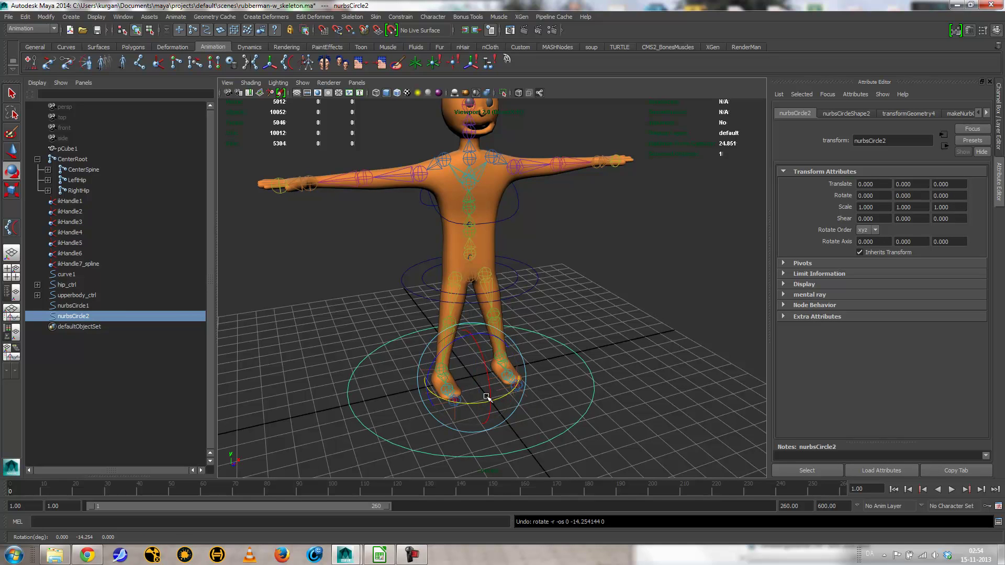
left_click(536, 283)
left_click(581, 362, "shift")
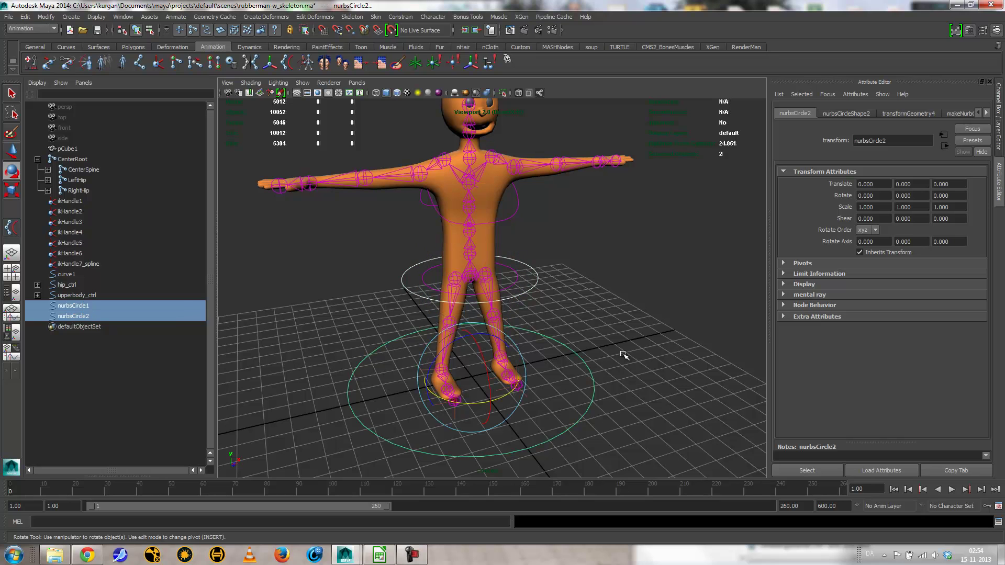
key("p")
Test the hierarchy by spinning the ground circle and rotating the hip circle, undoing both
left_click(593, 388)
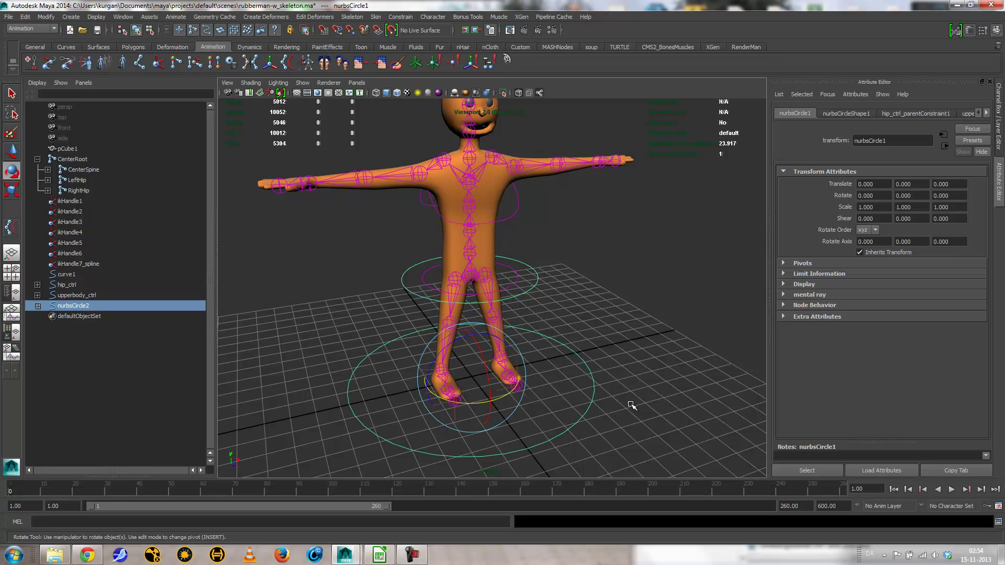
left_click_drag(504, 399, 435, 414)
key("ctrl+z")
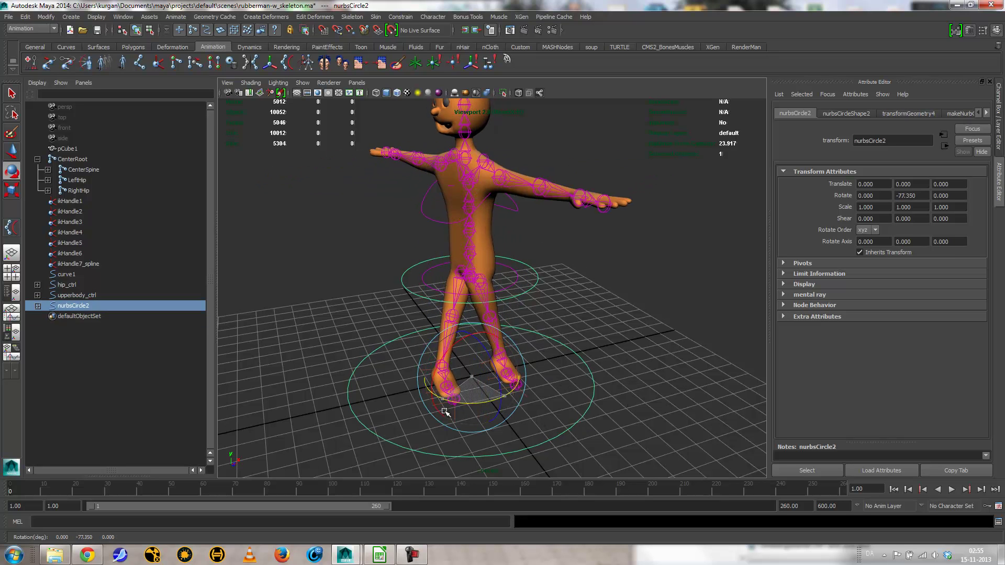
left_click(458, 298)
left_click_drag(458, 298, 505, 287)
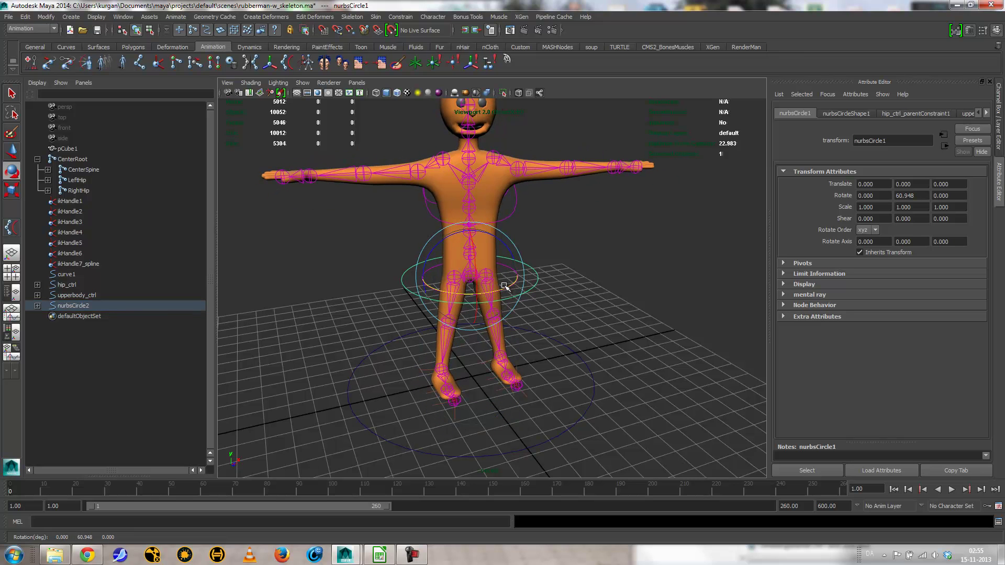
key("ctrl+z")
key("ctrl+z")
key("ctrl+z")
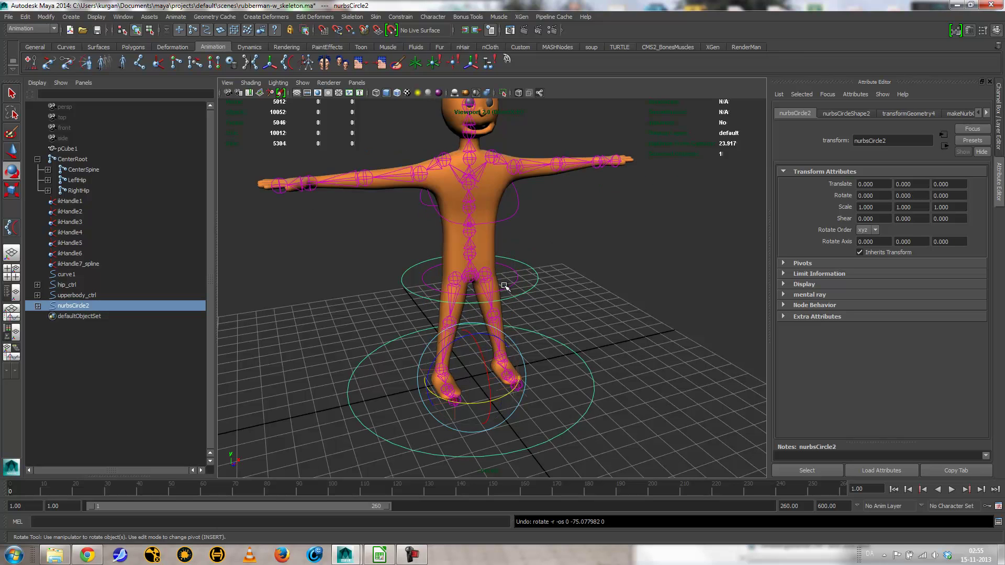
Select the ground circle nurbsCircle2 with the Move tool active
left_click(542, 274)
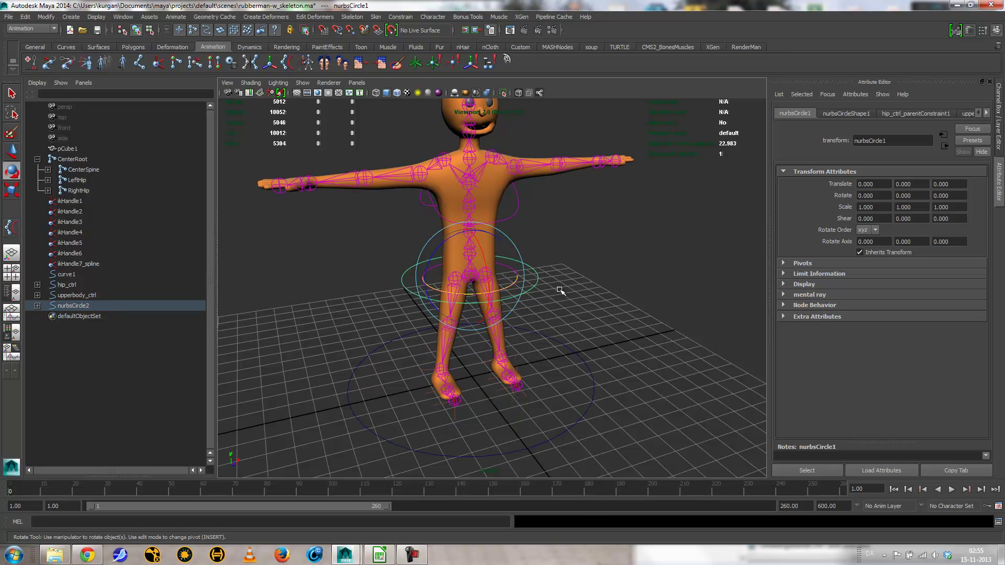
left_click(578, 251)
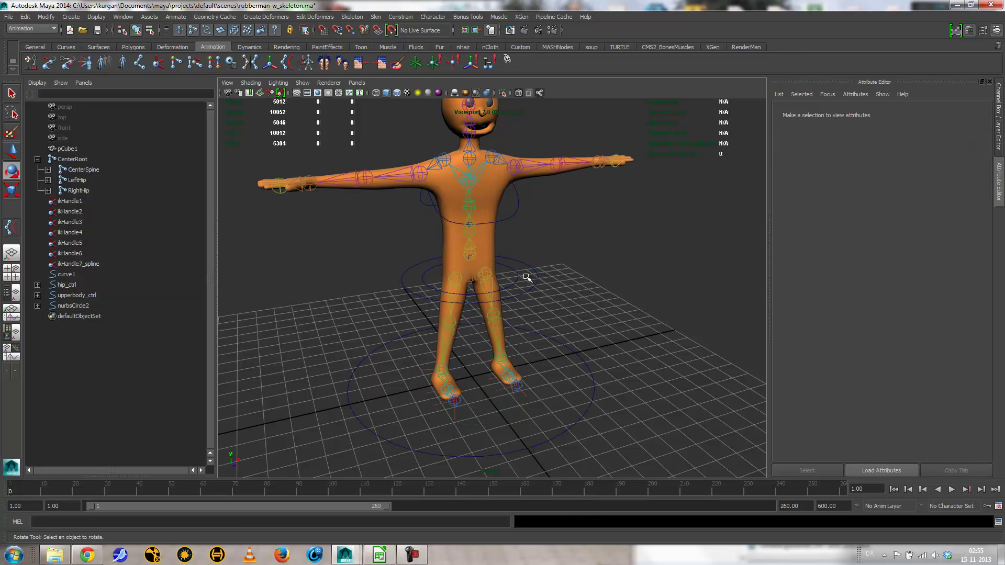
left_click(515, 219)
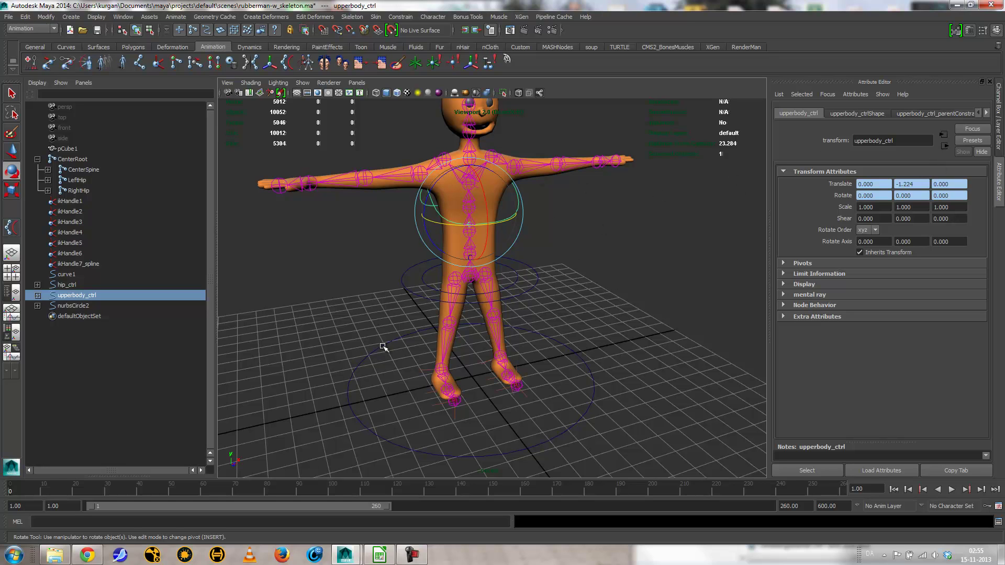
left_click(591, 377)
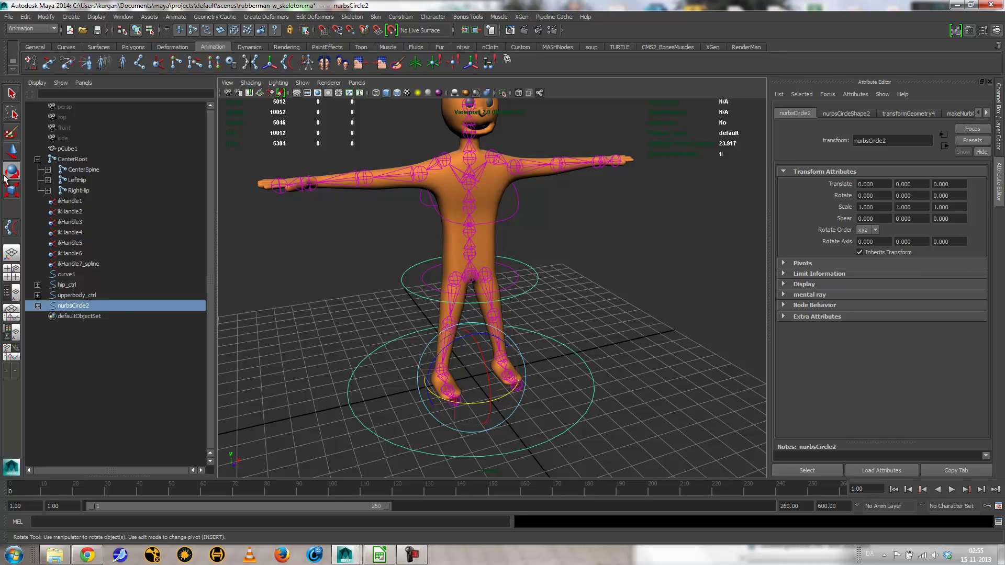
left_click(11, 150)
Drag nurbsCircle2 to confirm the rig follows, undo it, and frame the torso and head
left_click_drag(465, 349, 551, 388)
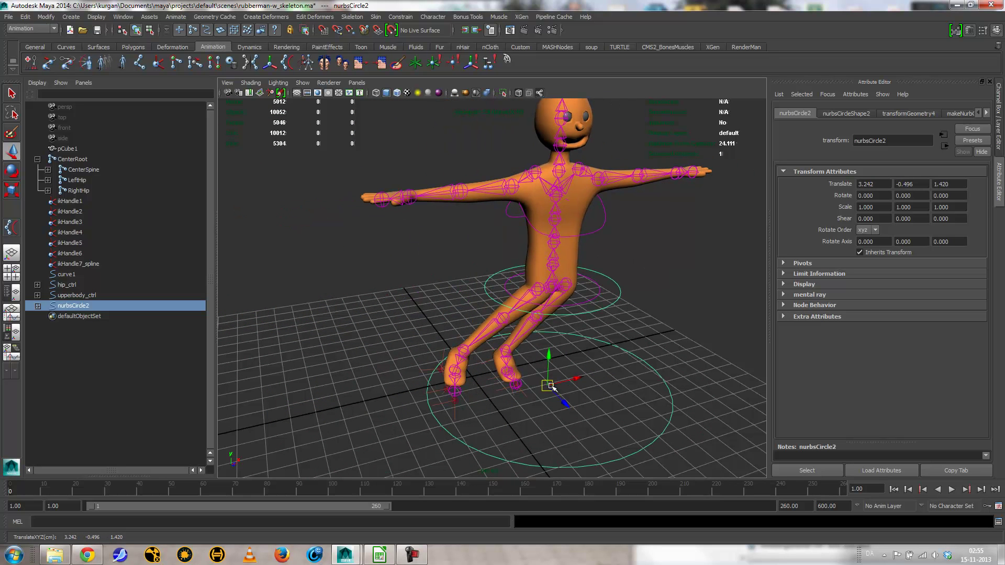
key("ctrl+z")
key("ctrl+z")
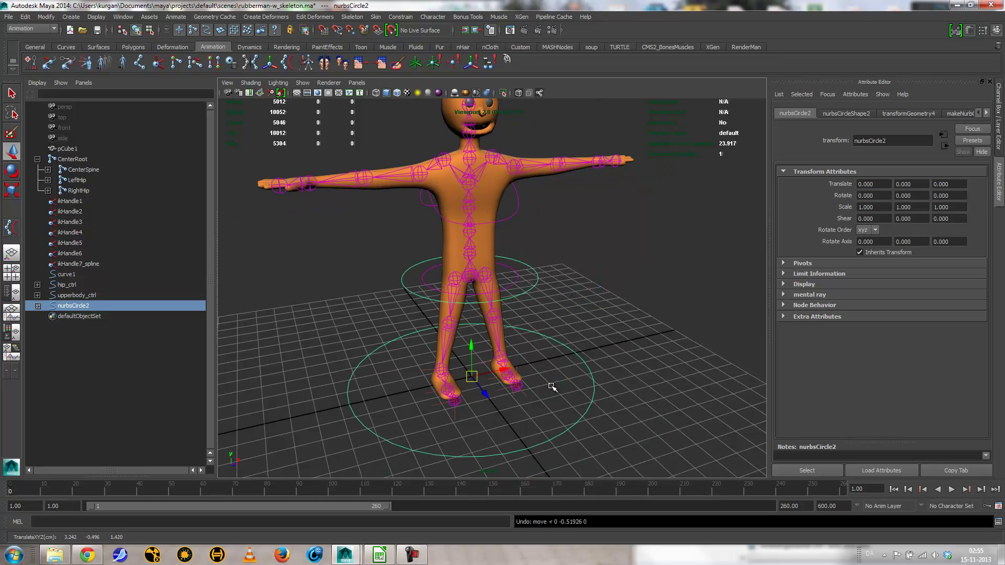
left_click_drag(537, 384, 515, 378, "alt")
right_click_drag(515, 377, 534, 354, "alt")
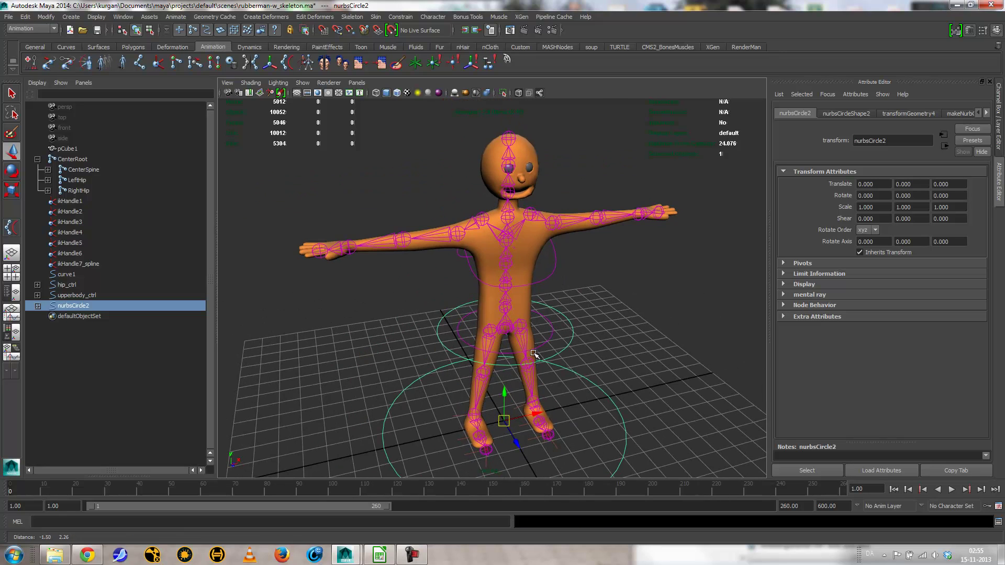
scroll(539, 314, "up", 5)
mouse_move(543, 277)
left_mouse_down("alt")
mouse_move(503, 271)
mouse_move(555, 265)
left_mouse_up("alt")
scroll(563, 268, "up", 5)
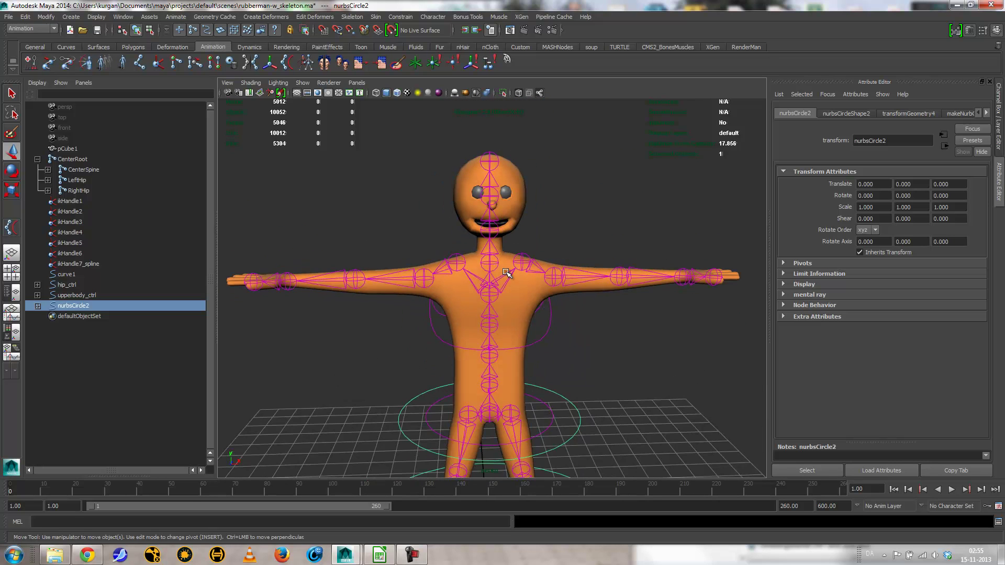
Rotate CenterSpine5 to test the head tilt, then undo the rotation
left_click(493, 243)
mouse_move(506, 236)
left_mouse_down("alt")
mouse_move(465, 217)
mouse_move(452, 227)
mouse_move(524, 225)
mouse_move(516, 220)
left_mouse_up("alt")
key("e")
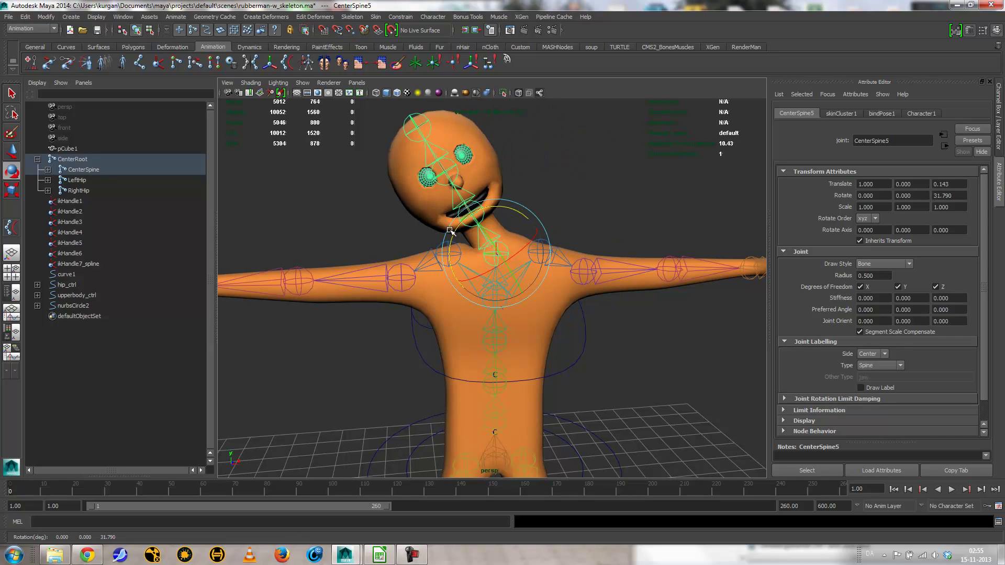
key("ctrl+z")
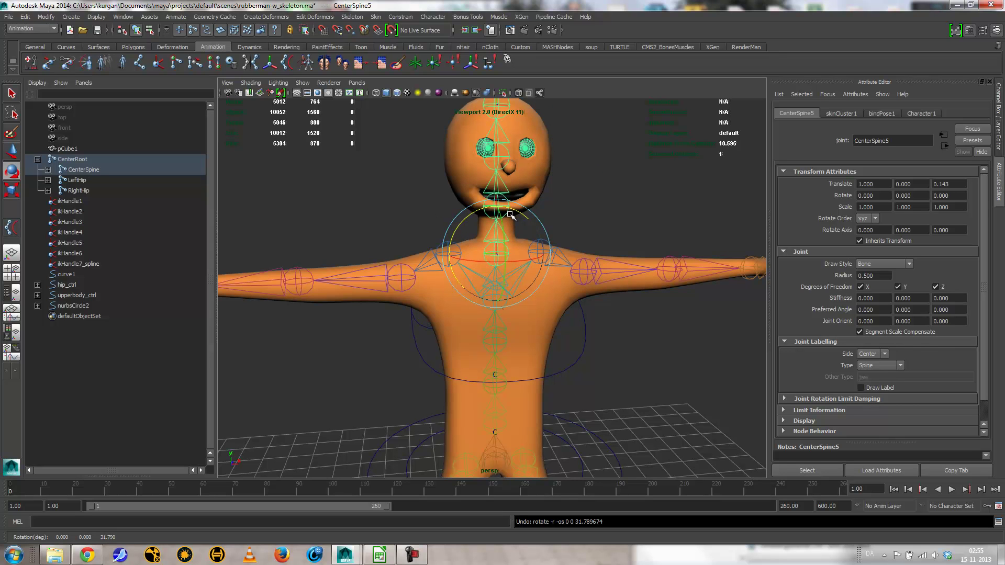
Select the CenterNeck joint and frame the view on the legs and feet
left_click(495, 196)
left_click_drag(510, 282, 530, 268, "alt")
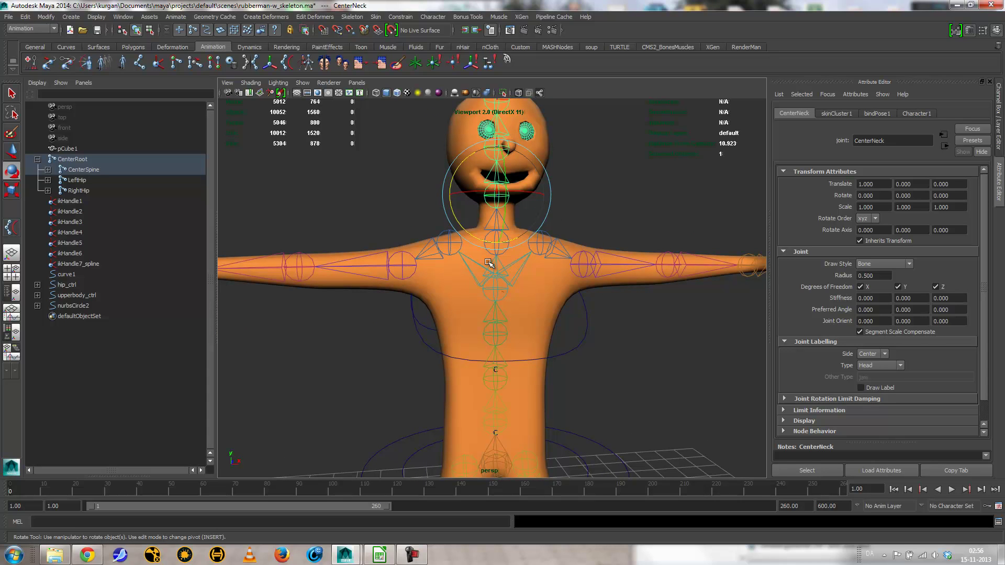
scroll(469, 292, "down", 5)
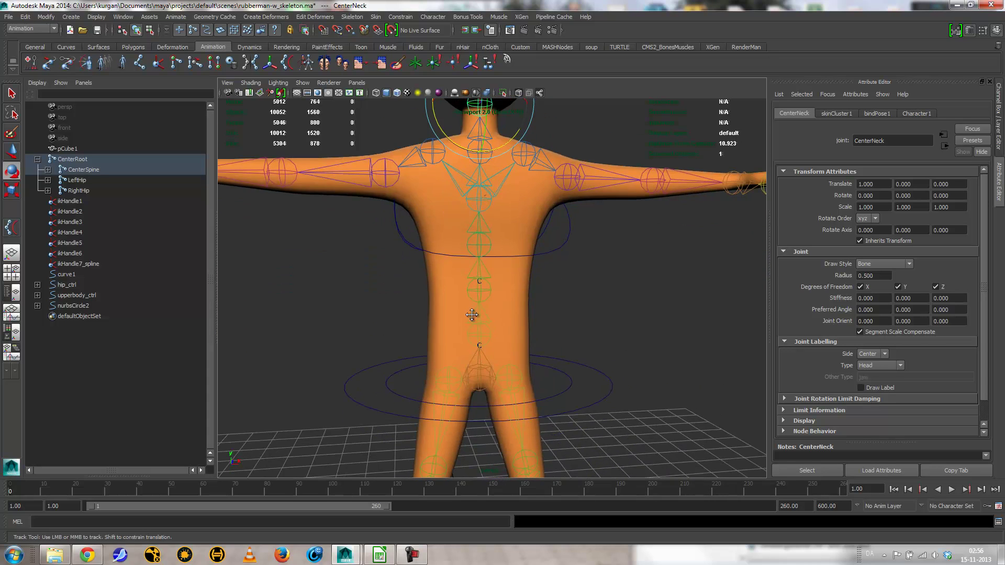
left_click_drag(387, 358, 465, 361, "alt")
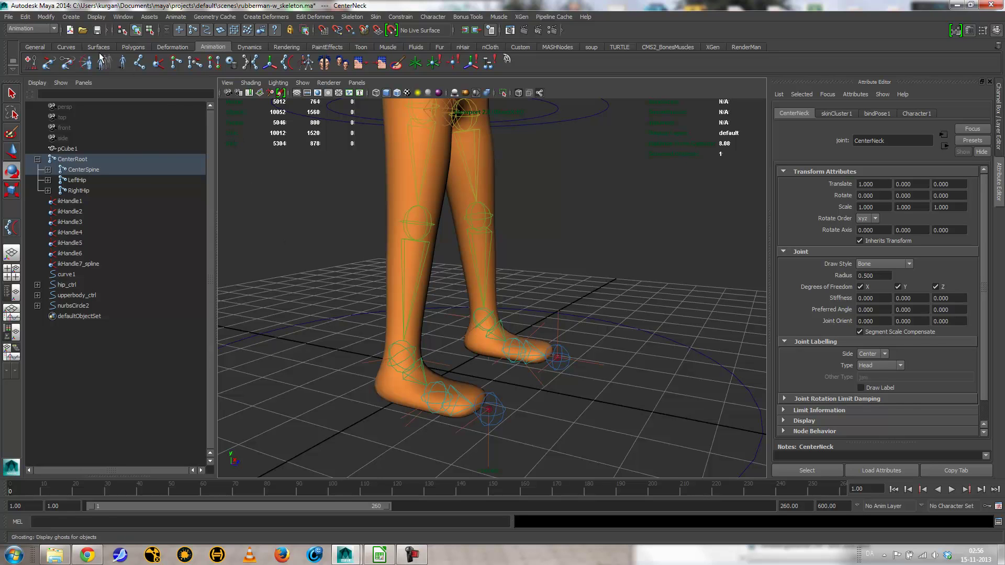
Create a new NURBS circle, nurbsCircle3
left_click(72, 18)
mouse_move(75, 33)
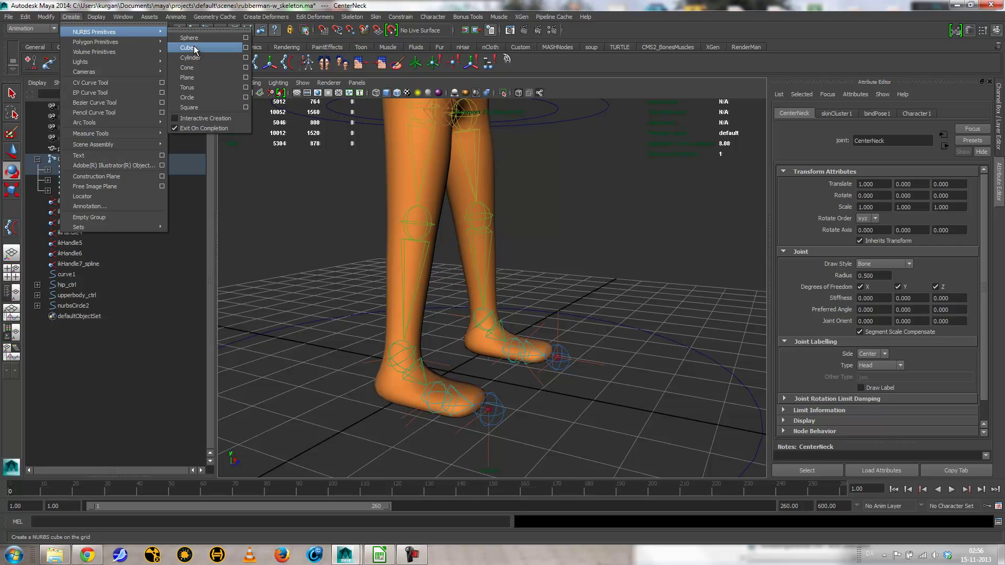
left_click(194, 99)
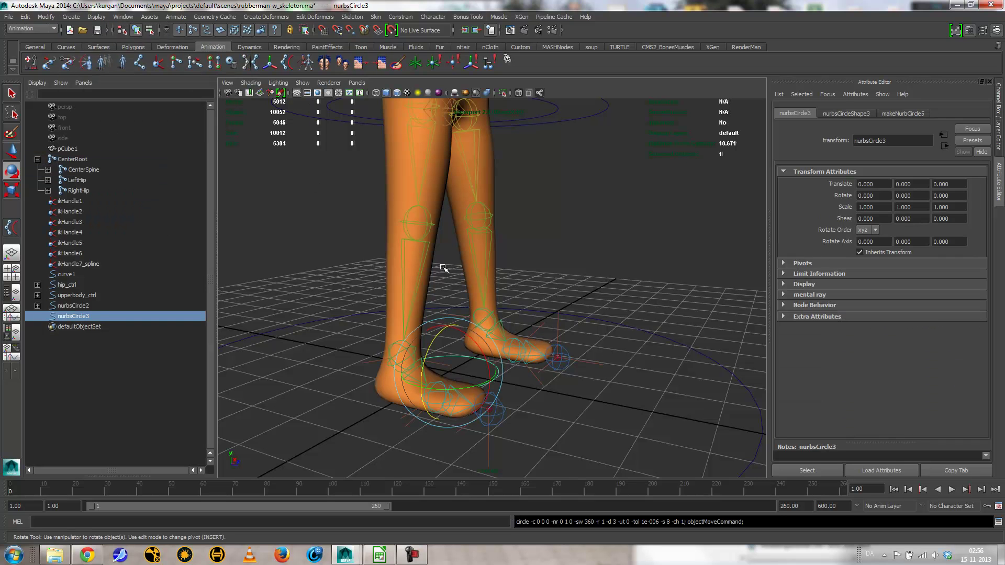
Rename the ground circle nurbsCircle2 to main_ctrl in the Outliner
left_click(733, 343)
left_click_drag(686, 323, 671, 379)
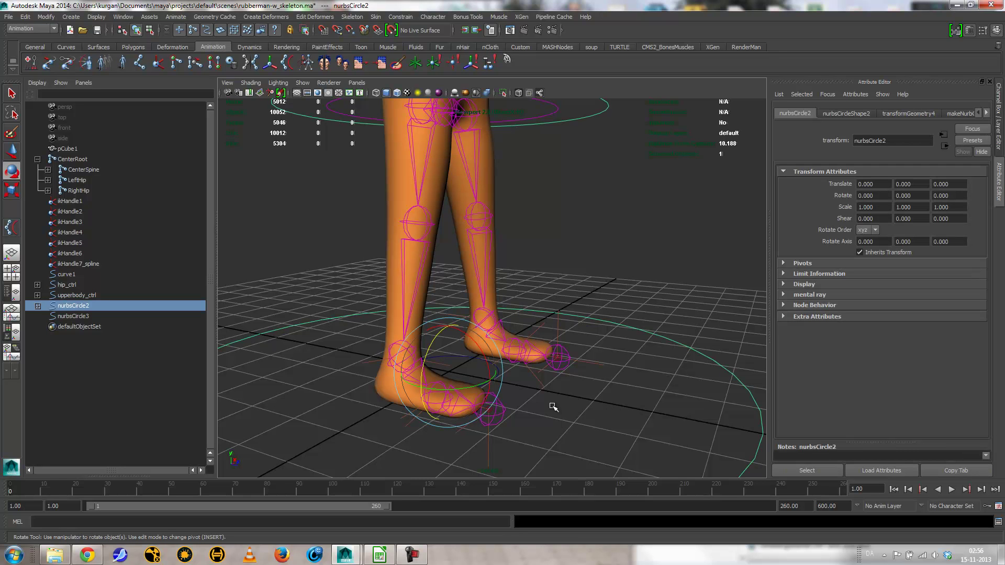
left_click_drag(552, 376, 419, 394, "alt")
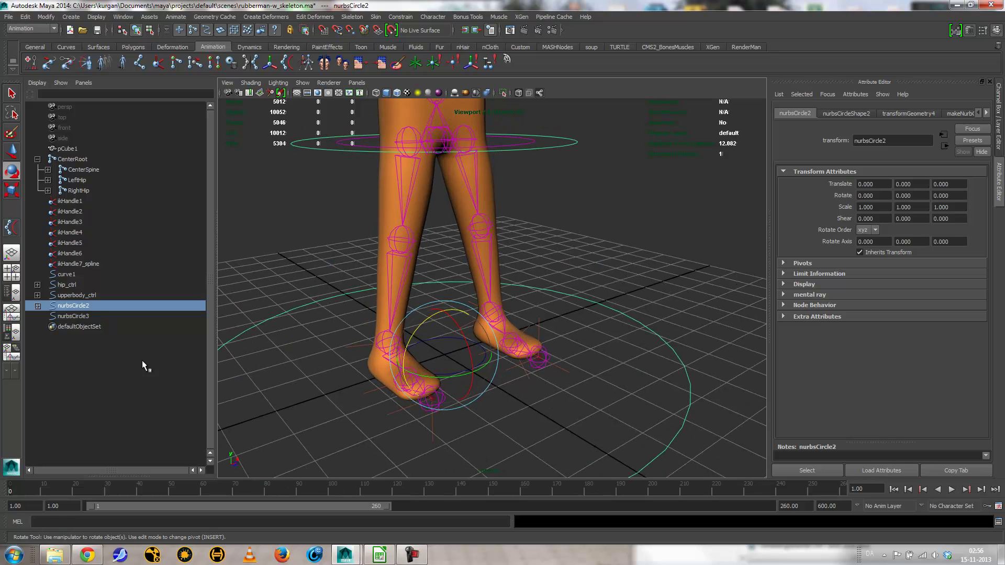
double_click(73, 306)
type("main_c")
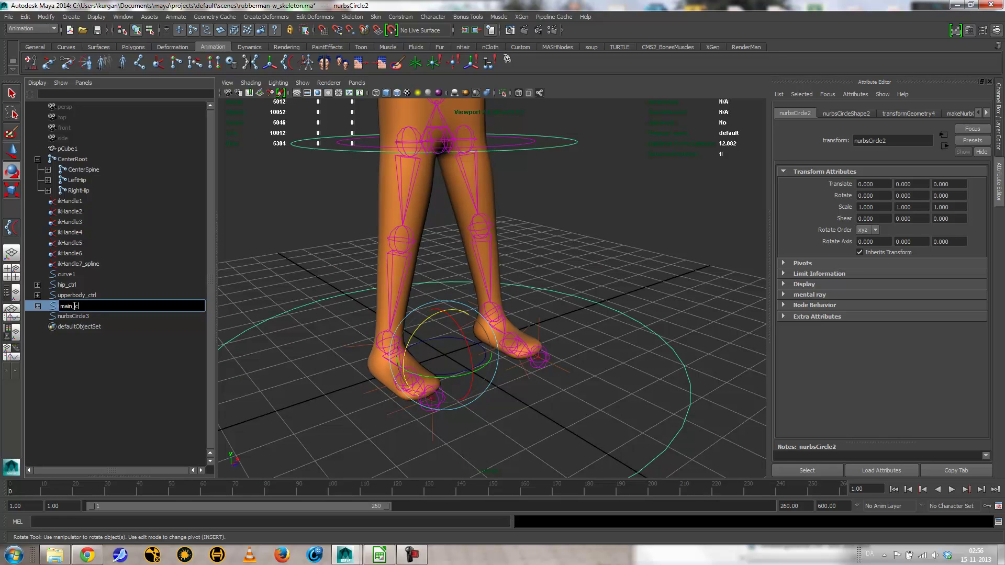
key("Return")
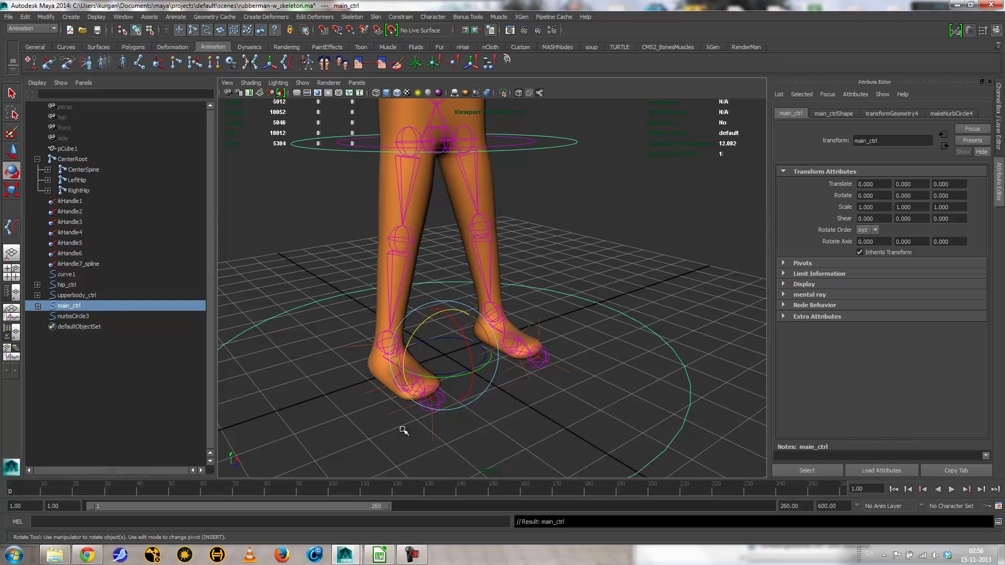
Move nurbsCircle3 to ring one foot at translate -1.617, 0, 0.592
left_click_drag(421, 444, 401, 435, "alt")
left_click(432, 434)
left_click(460, 395)
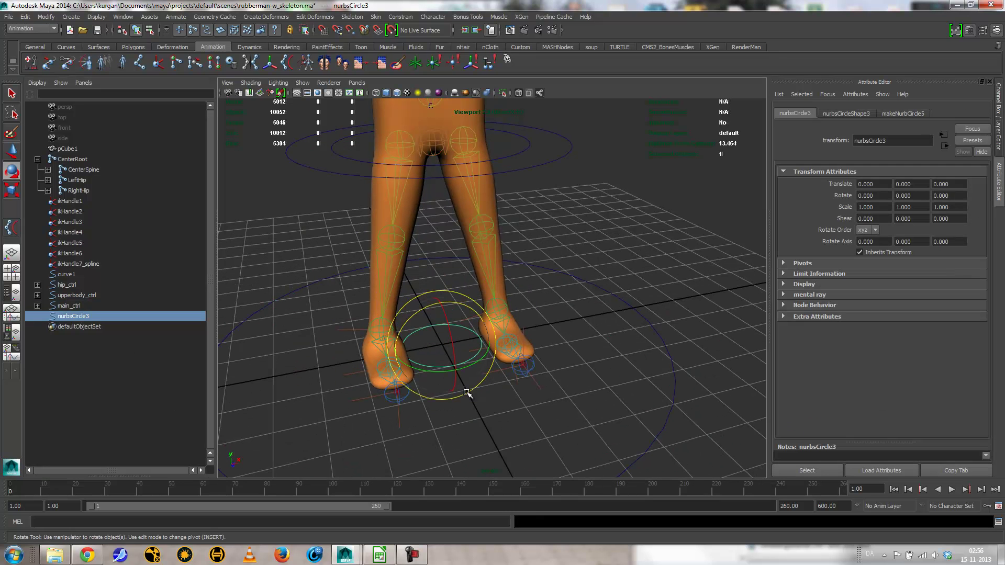
left_click_drag(460, 394, 477, 391, "alt")
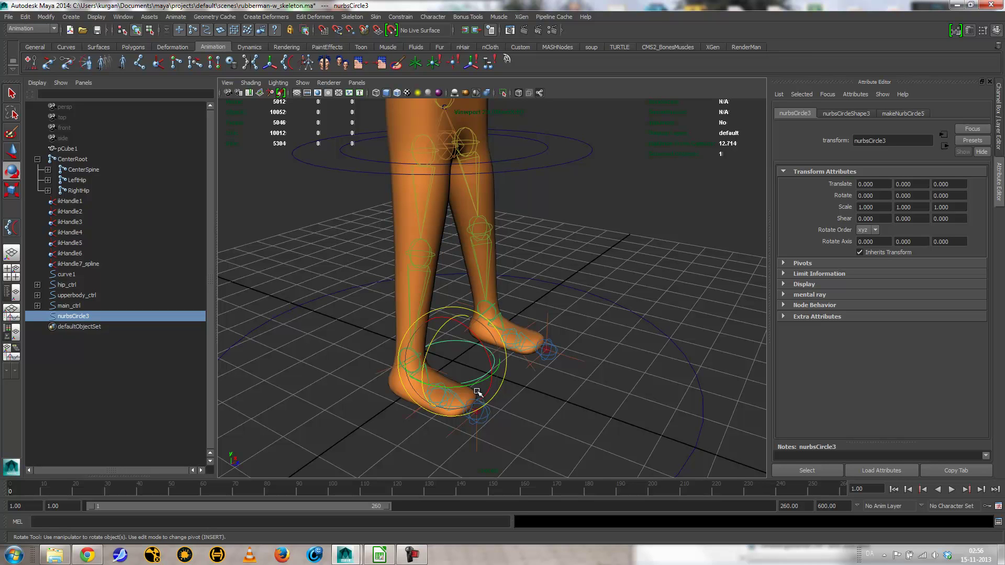
left_click_drag(461, 387, 405, 379, "alt")
key("w")
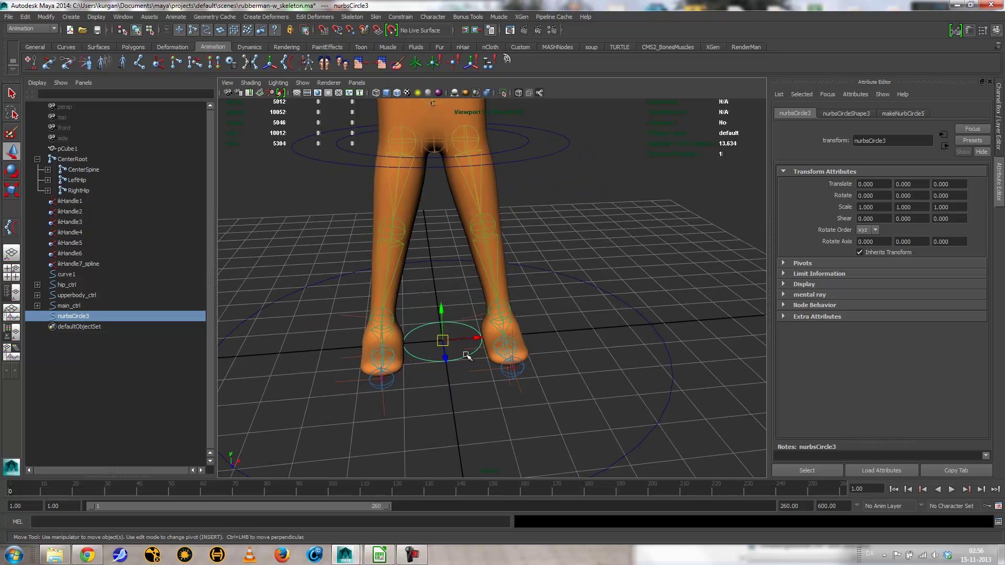
left_click_drag(480, 338, 417, 345)
left_click_drag(411, 382, 527, 433, "alt")
key("r")
key("w")
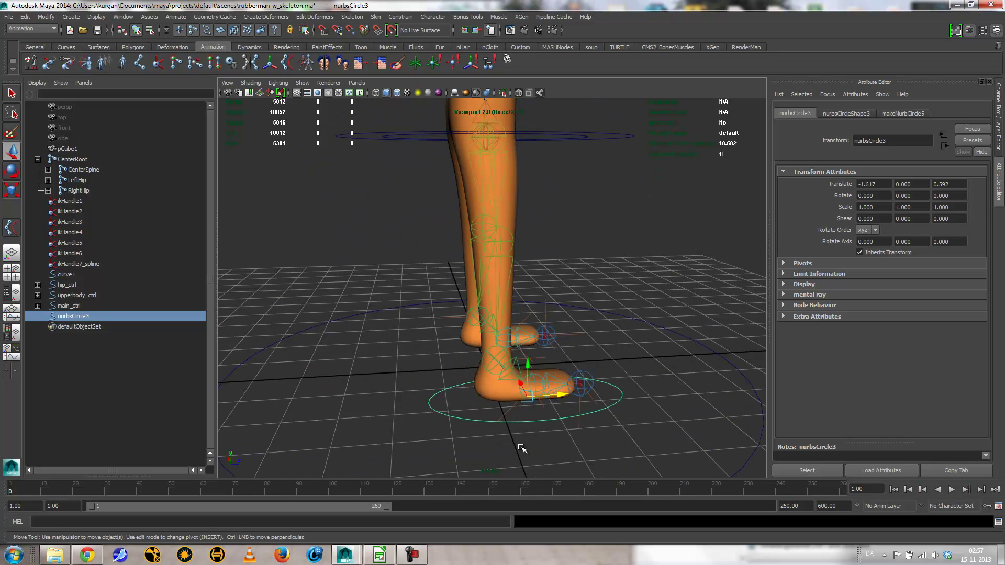
left_click_drag(564, 394, 490, 438)
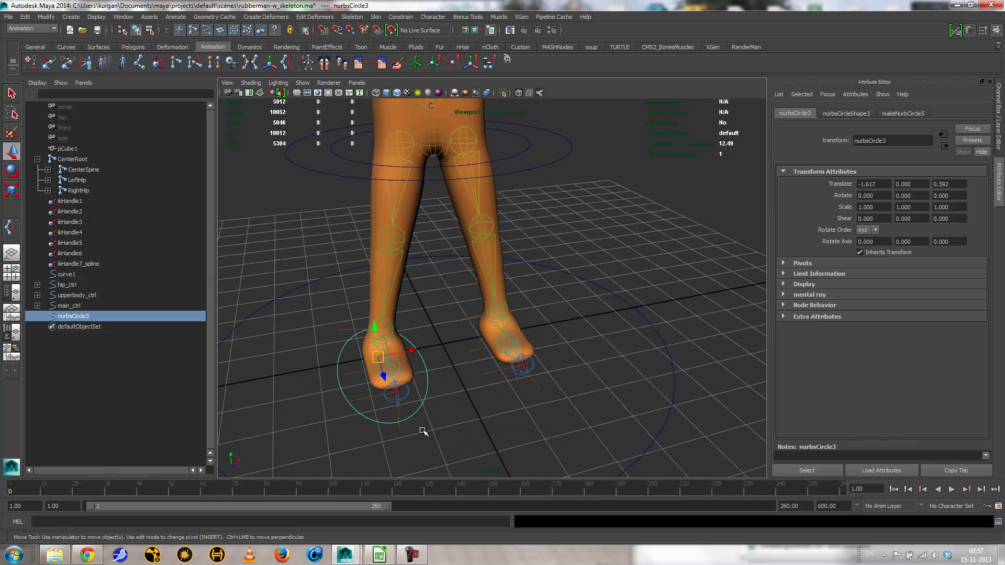
left_click(468, 414)
Duplicate the foot circle and set the copy's Translate X to 1.617 for the other foot
left_click_drag(422, 382, 444, 399)
key("ctrl+d")
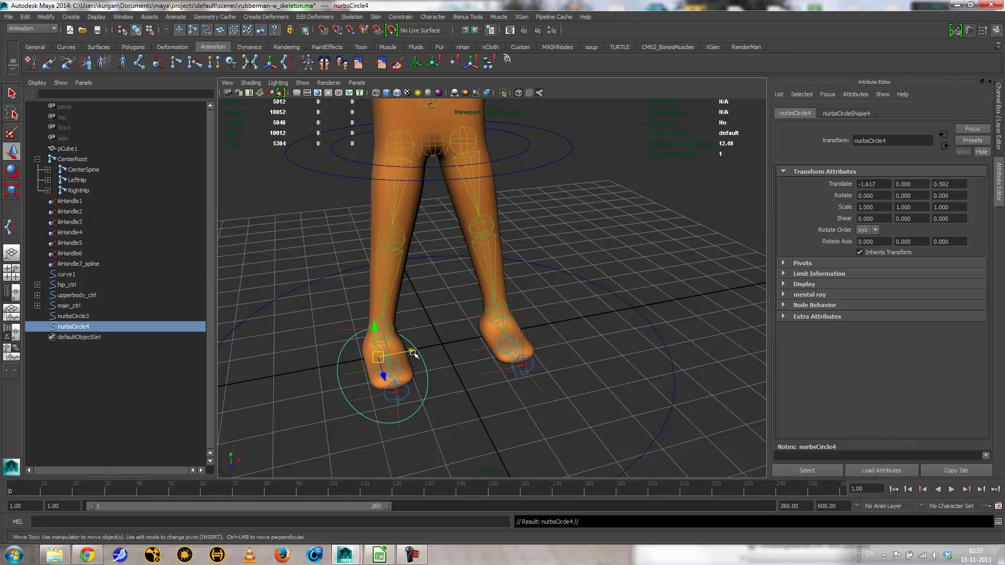
left_click(884, 184)
left_click(865, 185)
key("BackSpace")
key("Return")
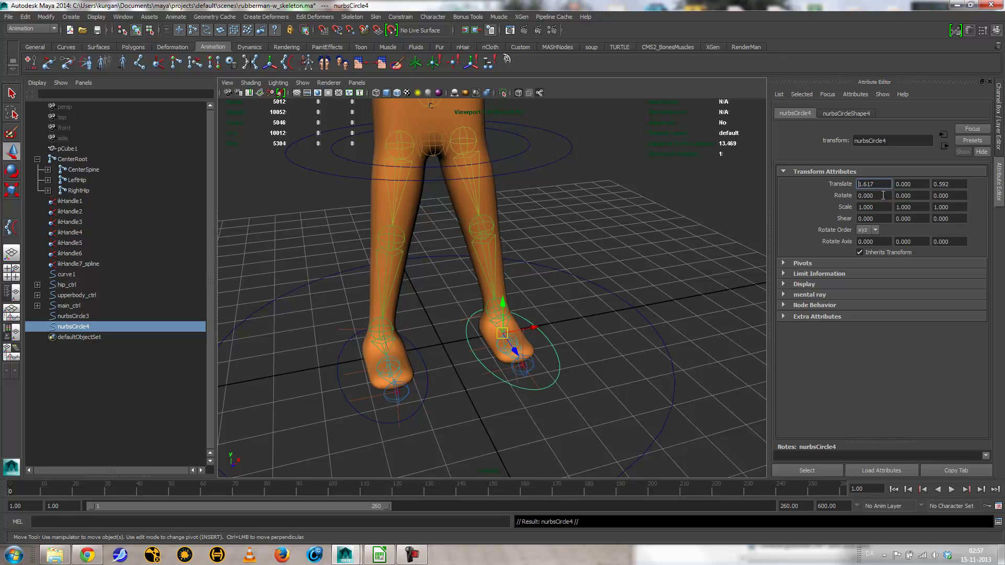
Freeze transformations on both foot circles, nurbsCircle3 and nurbsCircle4
left_click_drag(629, 390, 585, 397, "alt")
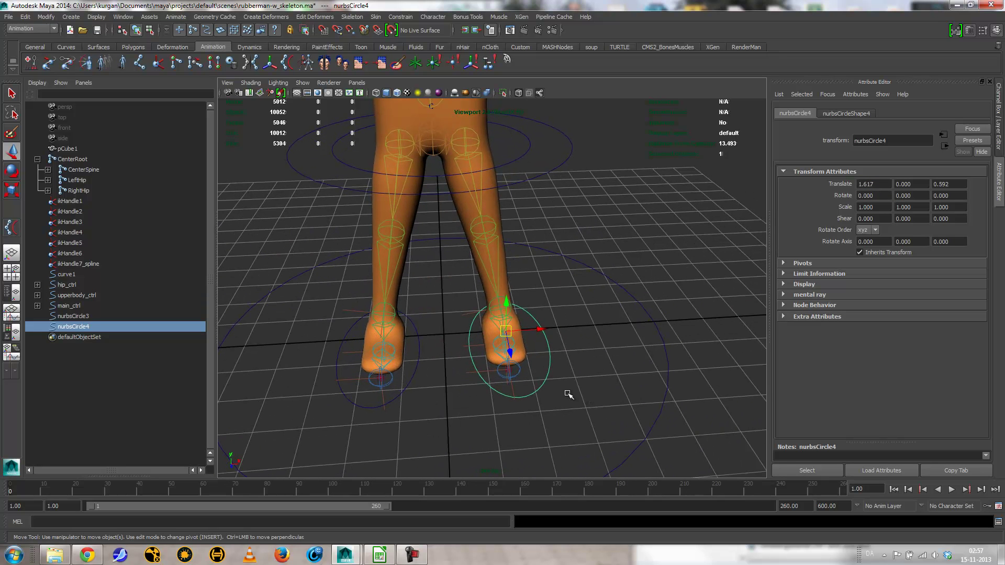
left_click(407, 392, "shift")
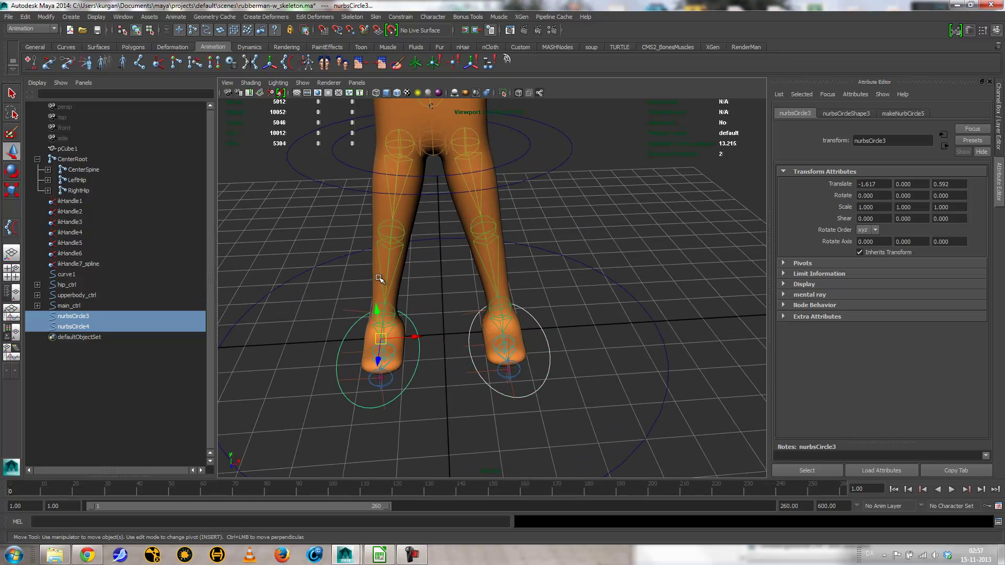
left_click(46, 17)
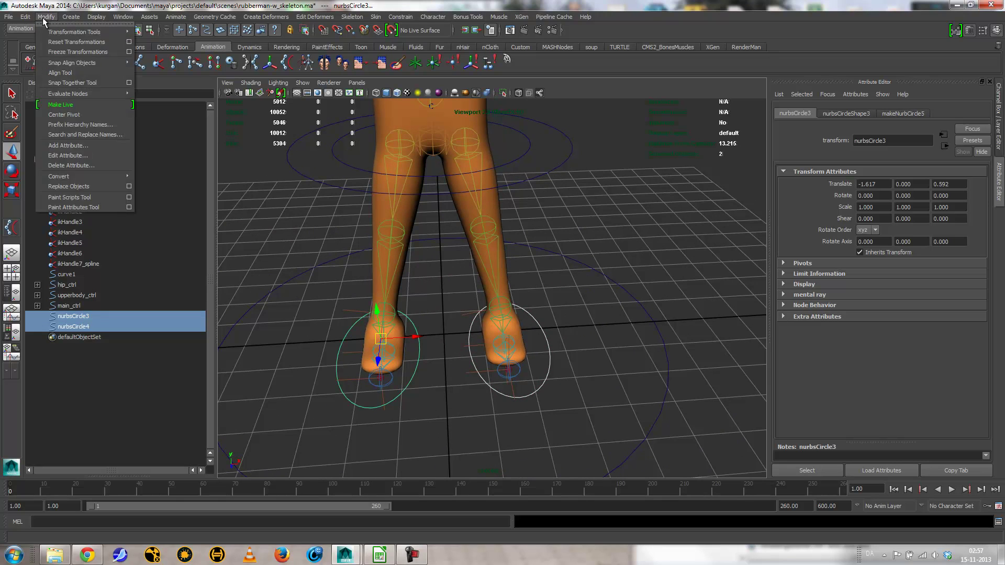
left_click(77, 52)
left_click(577, 330)
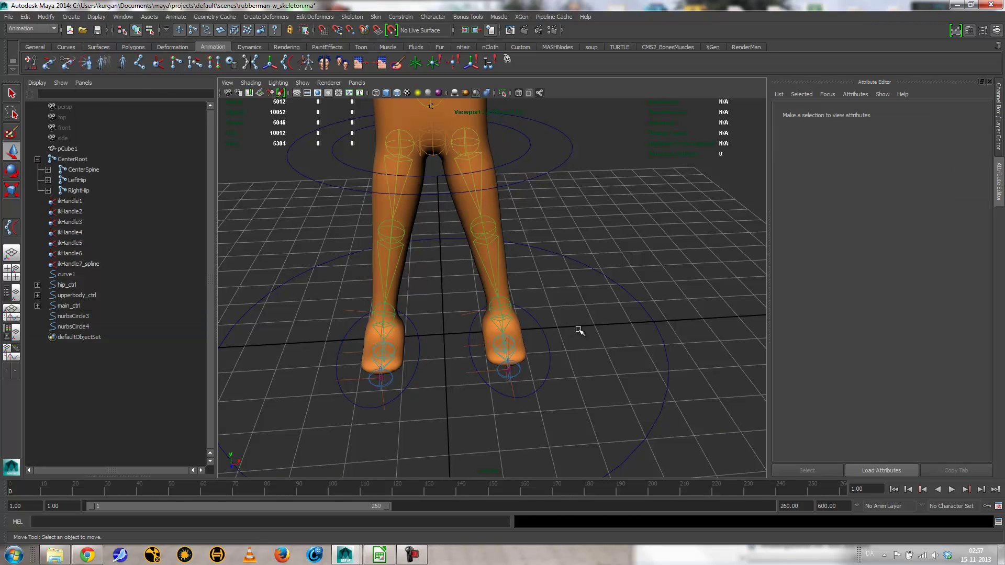
left_click(539, 331)
Orbit to a higher angle over both foot circles and bring up Create > NURBS Primitives
left_click_drag(572, 384, 578, 316, "alt")
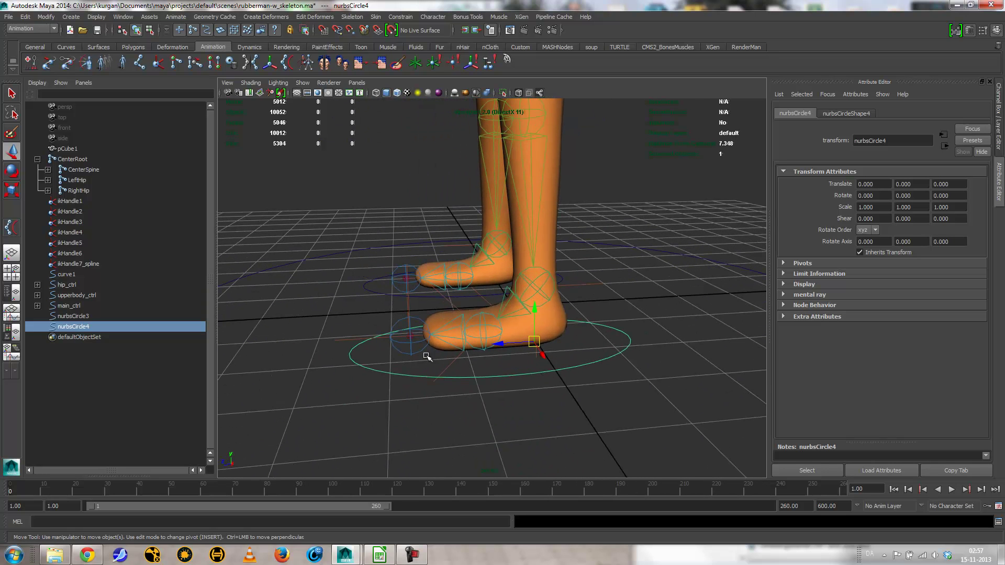
left_click_drag(527, 370, 529, 392, "alt")
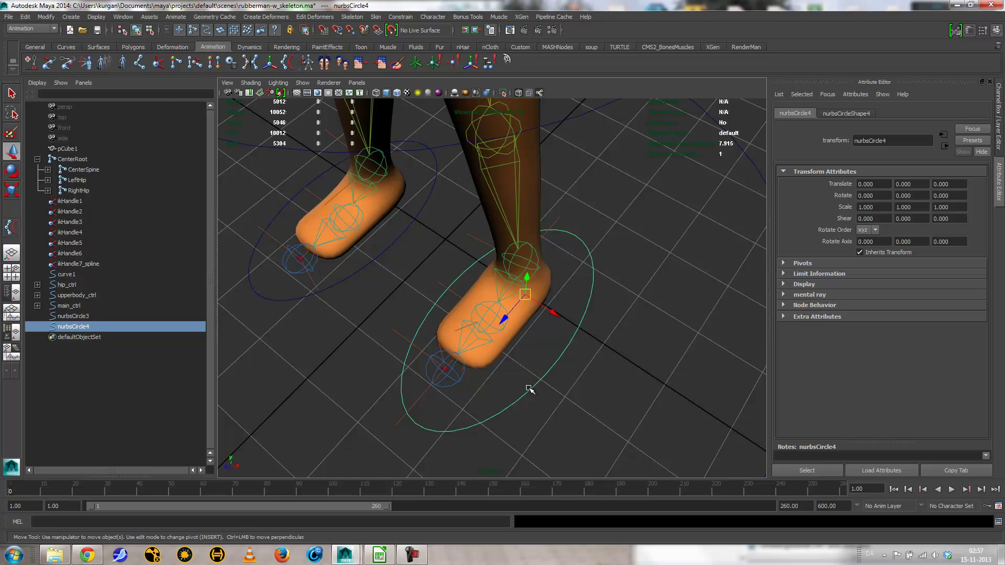
left_click(70, 17)
mouse_move(95, 32)
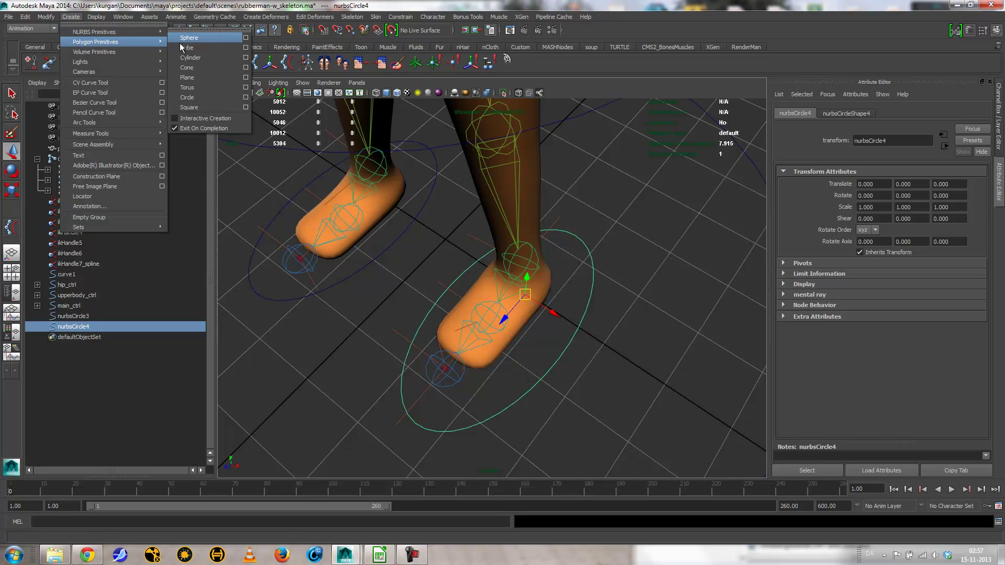
Create nurbsCircle5 and parent it under the left foot's ellipse nurbsCircle3
left_click(188, 97)
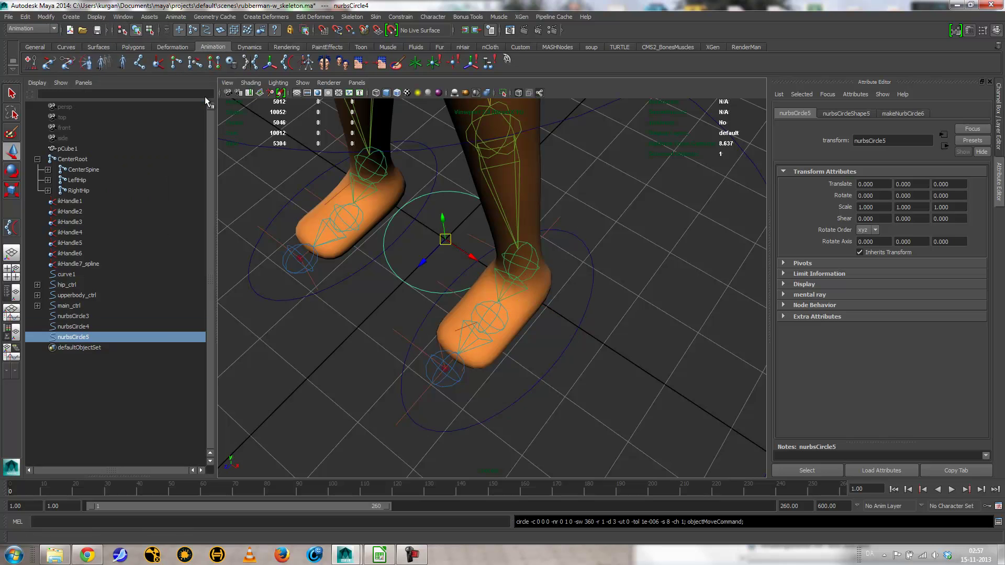
left_click_drag(443, 279, 439, 277, "alt")
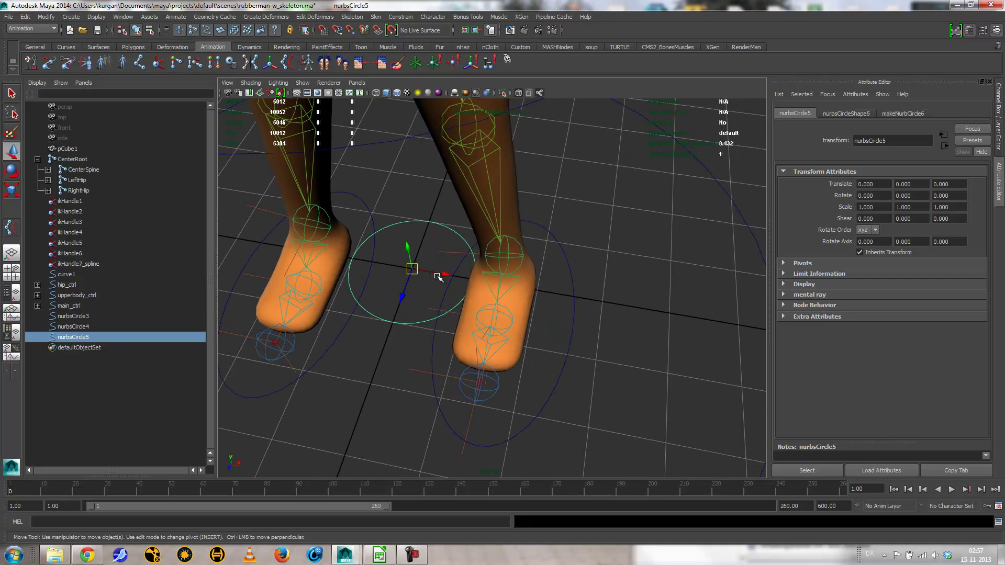
left_click(335, 354, "shift")
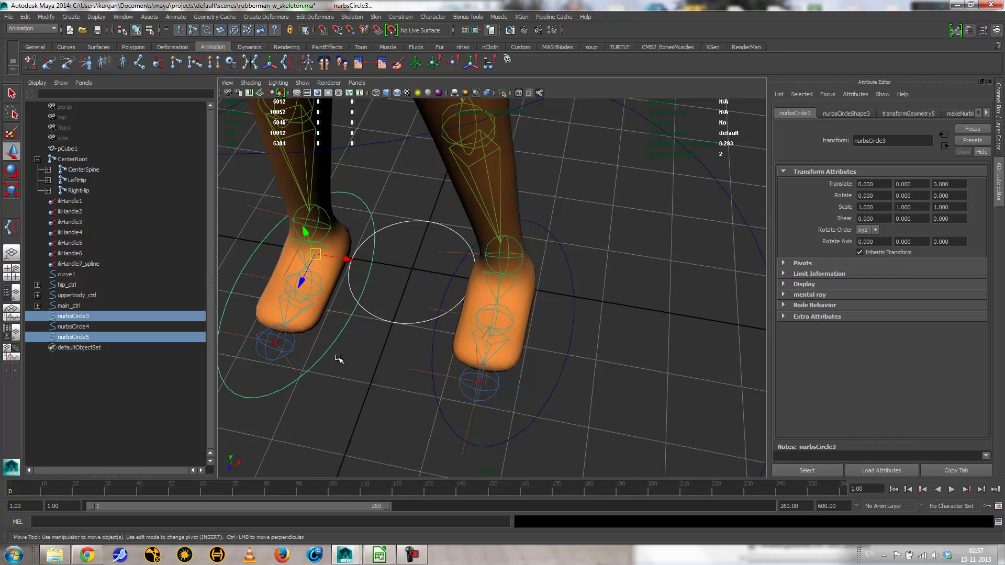
key("p")
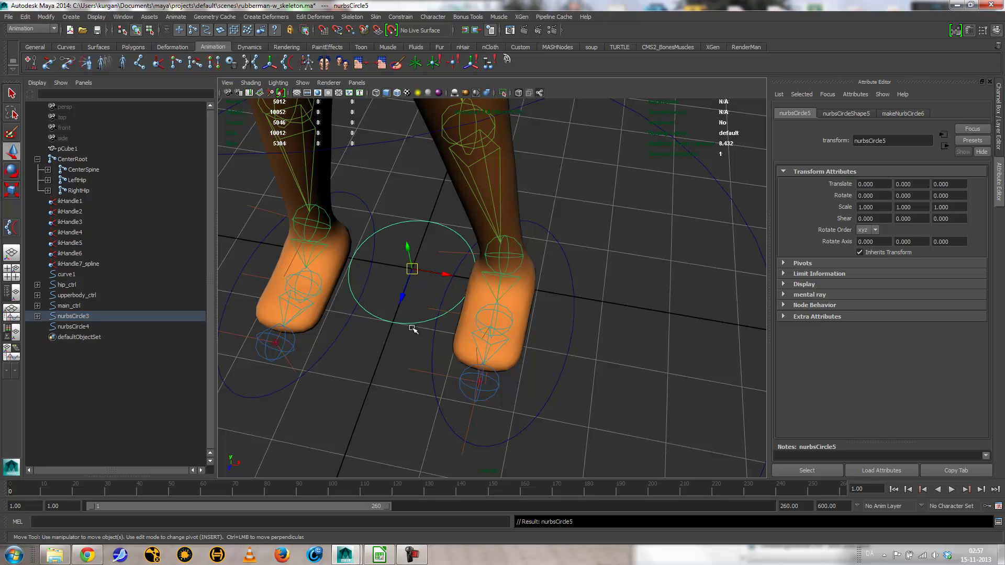
Move nurbsCircle5 onto the left heel and set its Translate Y to 0
left_click(440, 331)
left_click(357, 341)
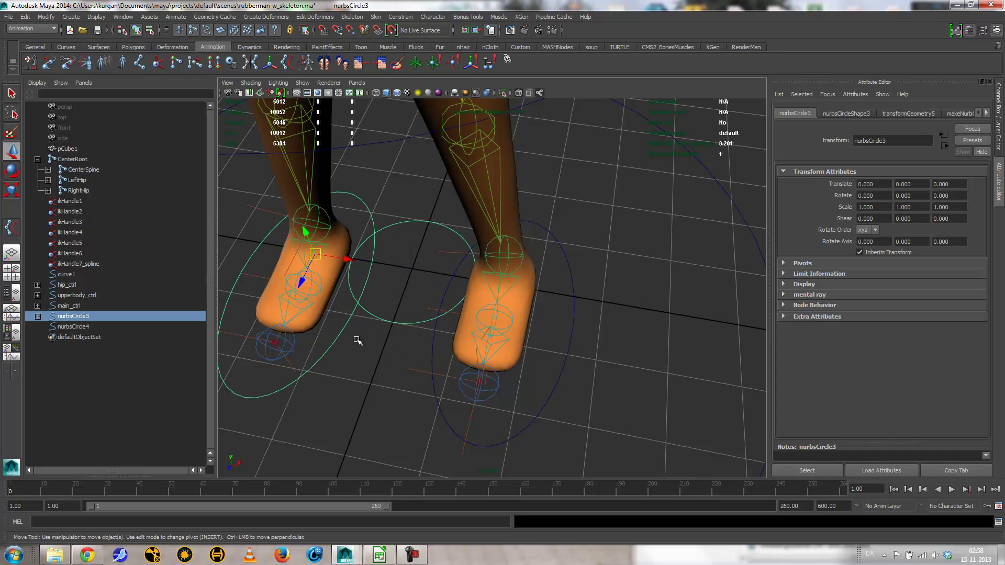
left_click(392, 313)
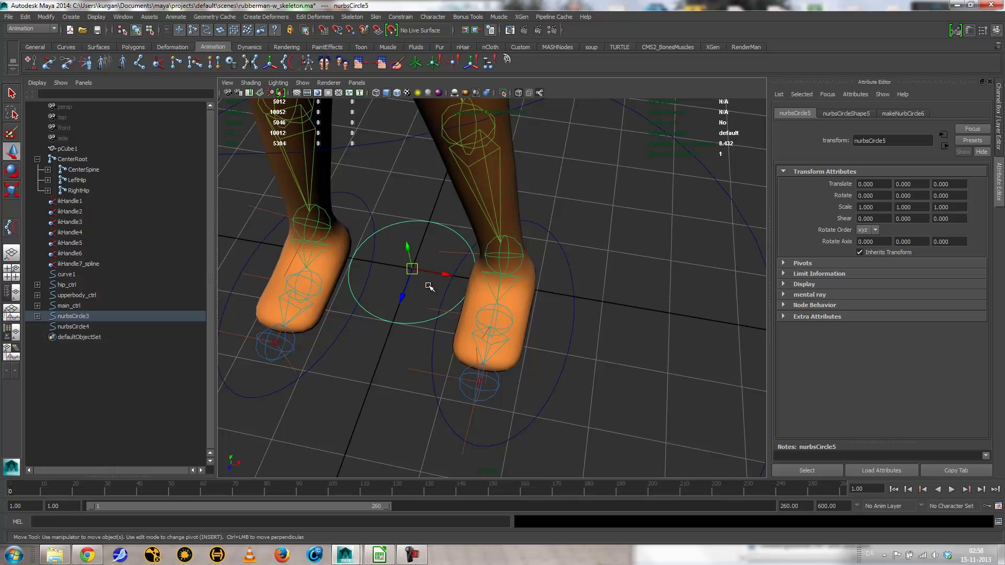
middle_click_drag(479, 346, 557, 218, "alt")
left_click_drag(530, 251, 343, 345)
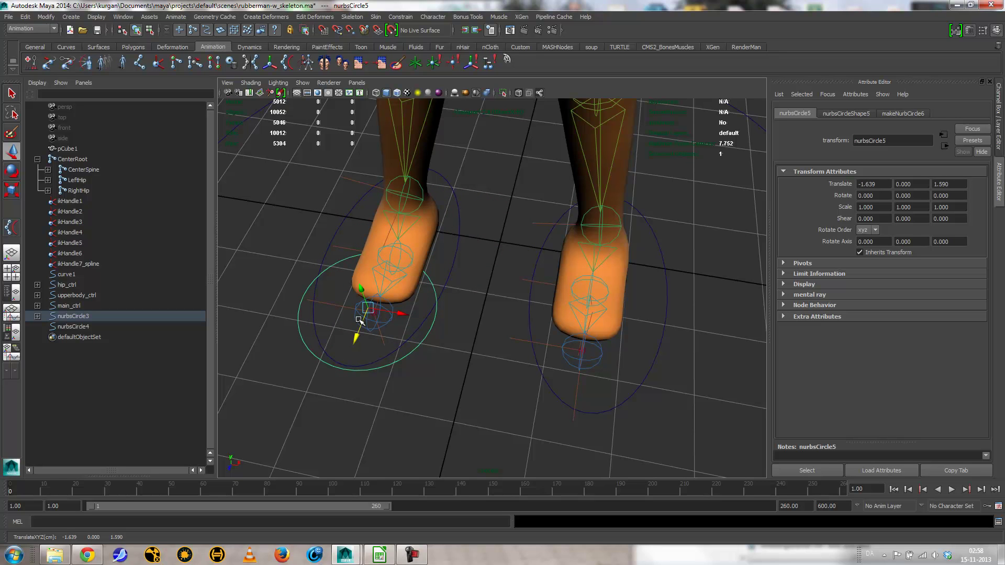
left_click_drag(369, 308, 341, 238)
mouse_move(389, 277)
left_mouse_down()
mouse_move(402, 291)
mouse_move(377, 284)
mouse_move(390, 288)
left_mouse_up()
left_click(924, 184)
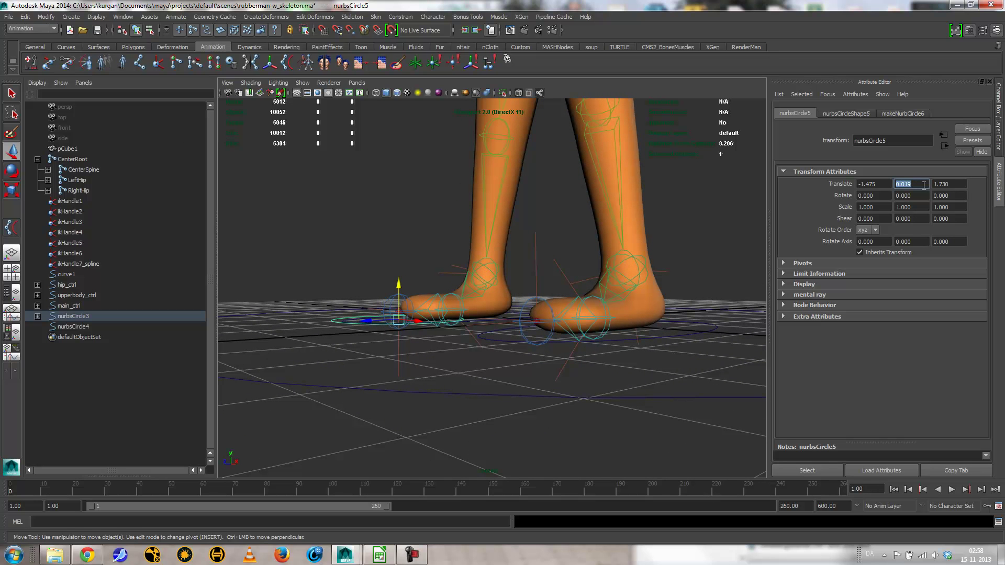
type("0")
key("Return")
Shrink the heel circle to a scale of 0.558
left_click_drag(483, 333, 455, 344, "alt")
key("r")
middle_click_drag(478, 338, 444, 340)
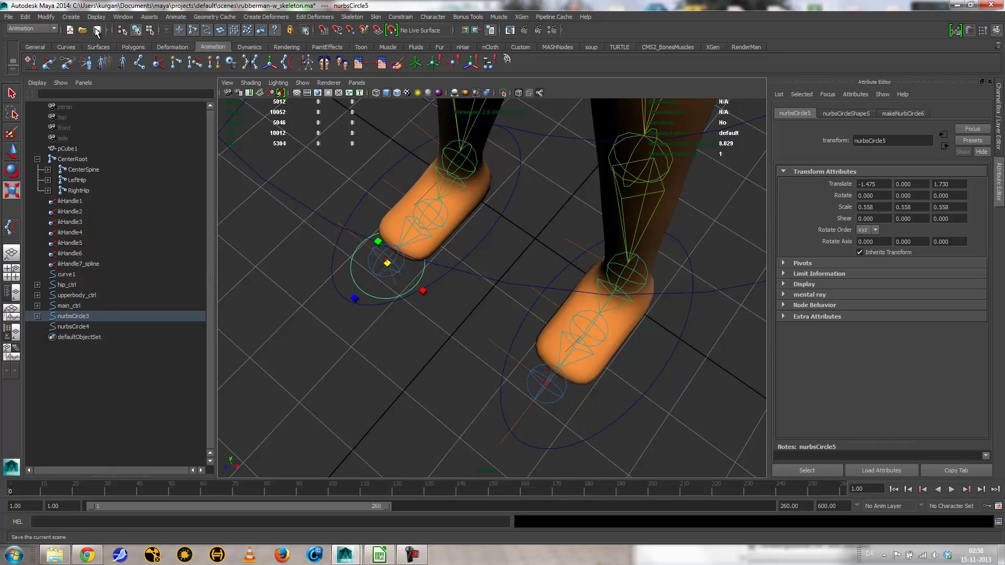
left_click(48, 18)
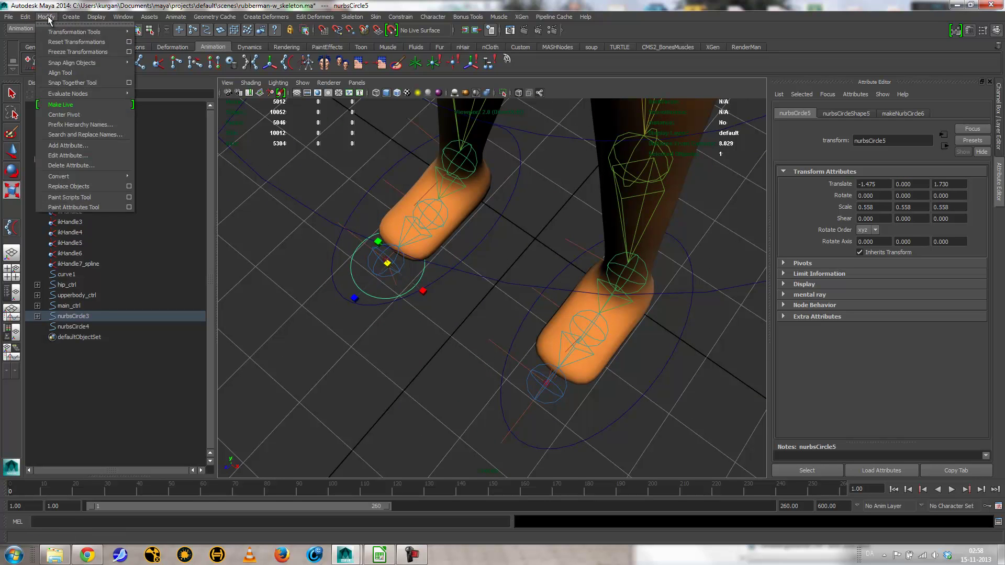
Freeze nurbsCircle5, duplicate it as nurbsCircle6, and slide the copy forward to Z -0.974
left_click(77, 52)
left_click_drag(375, 287, 341, 280, "alt")
key("ctrl+d")
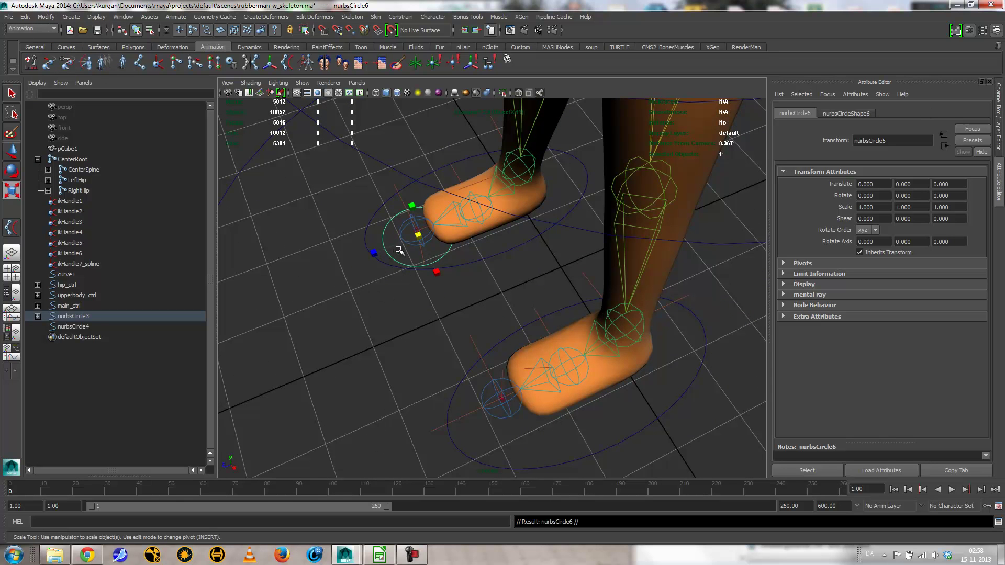
key("w")
left_click_drag(402, 251, 416, 242)
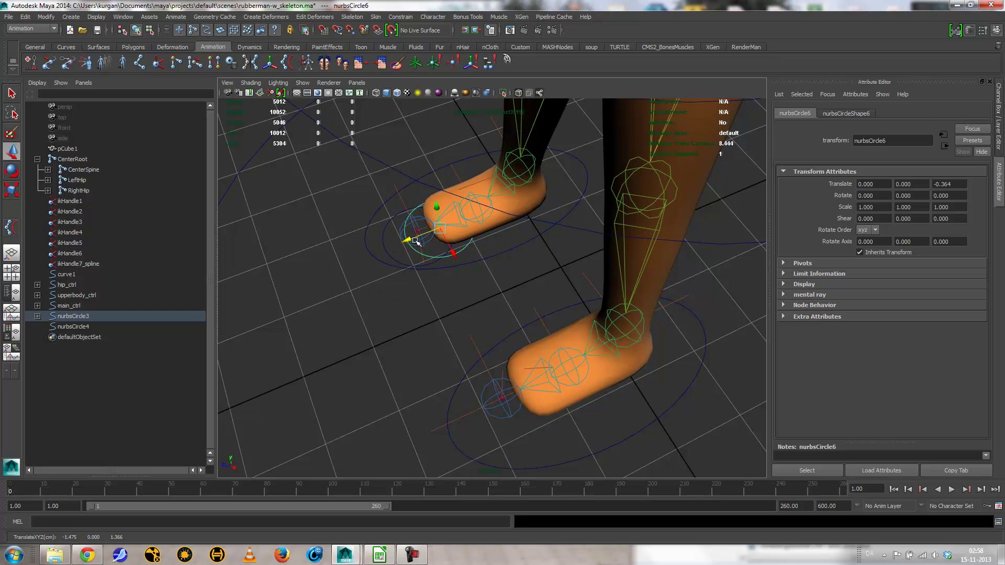
middle_click_drag(449, 236, 475, 214)
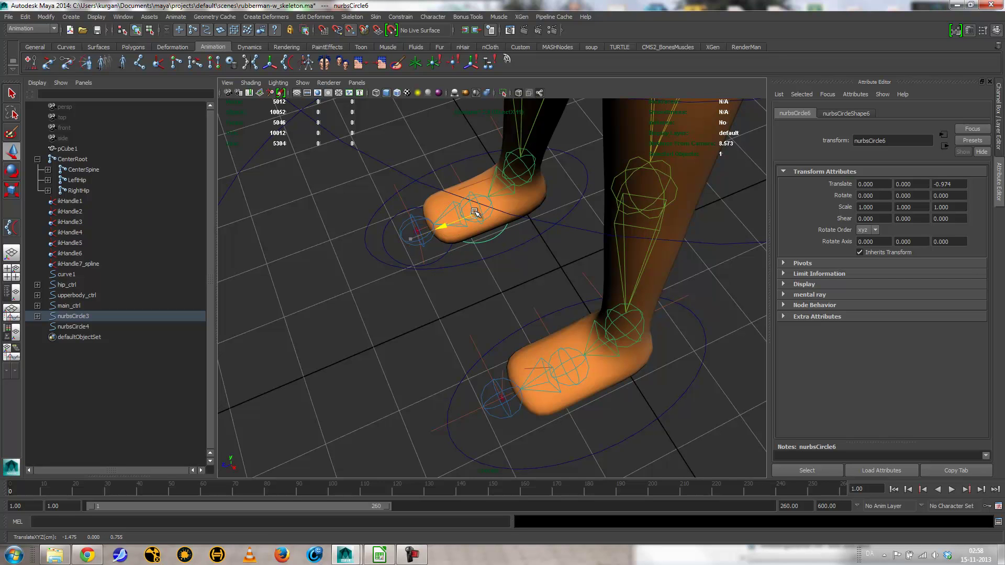
left_click_drag(488, 250, 465, 215, "alt")
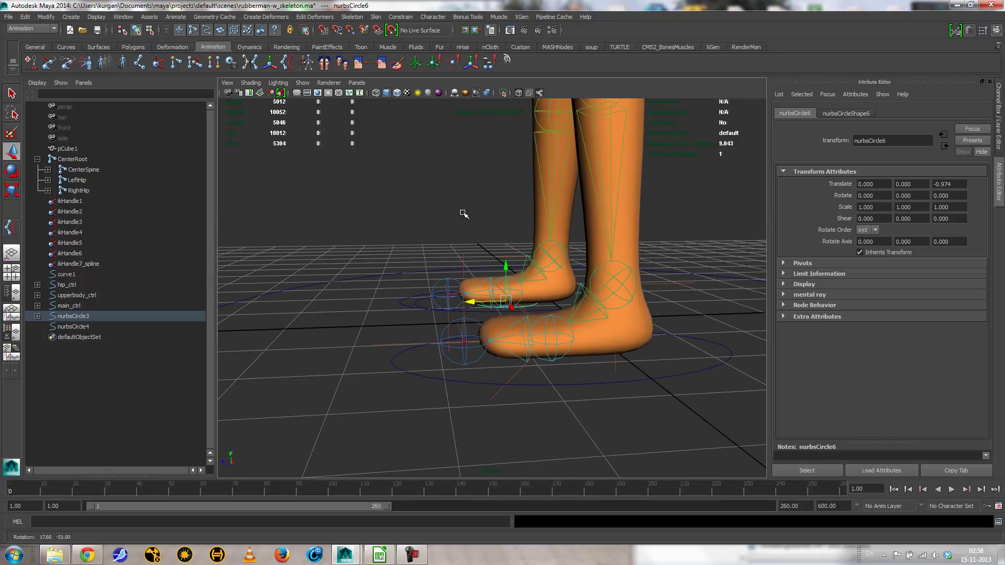
left_click(302, 83)
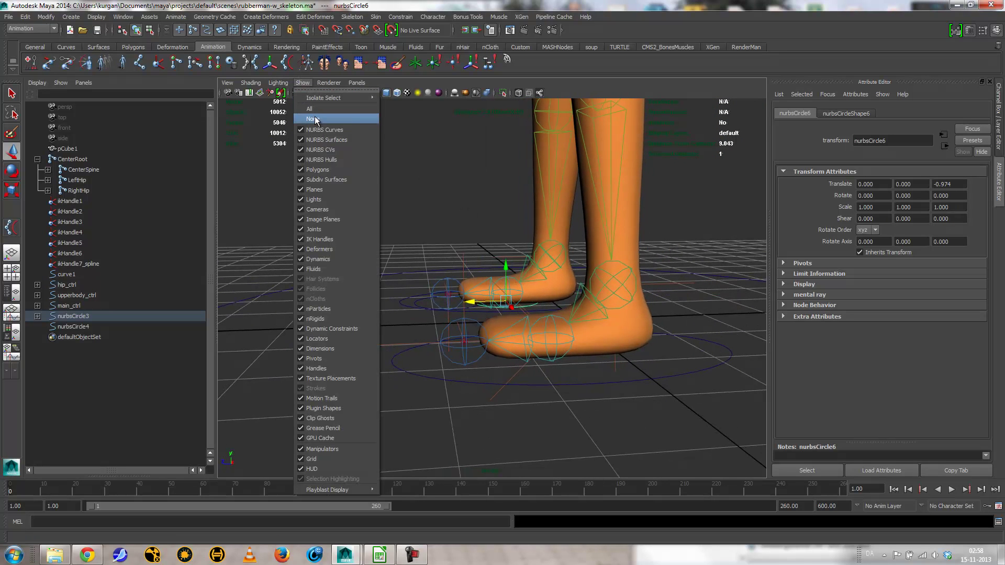
Hide polygon meshes, nudge the toe circle to Translate Z -1.000, and freeze it
left_click(317, 170)
left_click_drag(448, 292, 505, 330, "alt")
left_click_drag(485, 377, 451, 373)
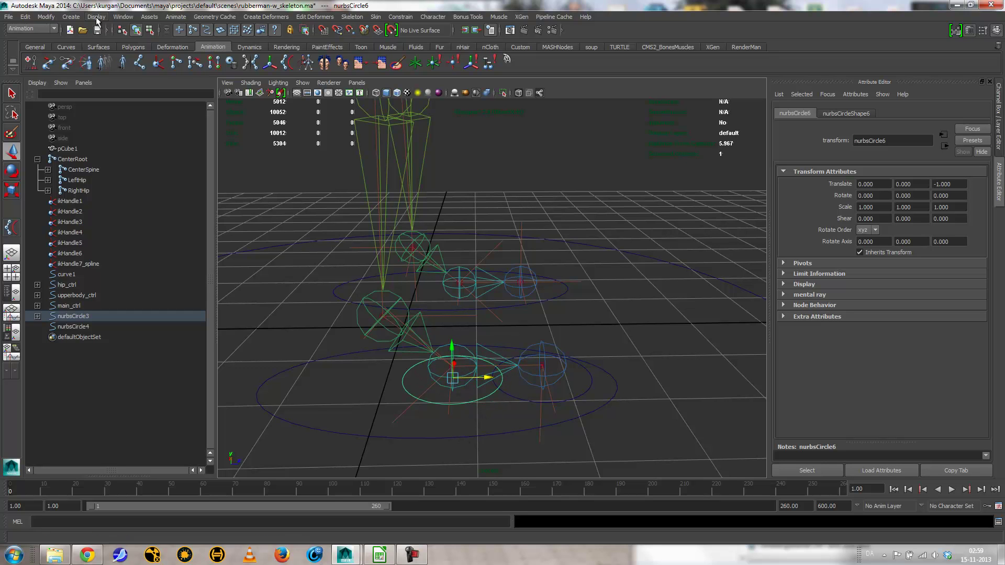
left_click(46, 16)
left_click(65, 52)
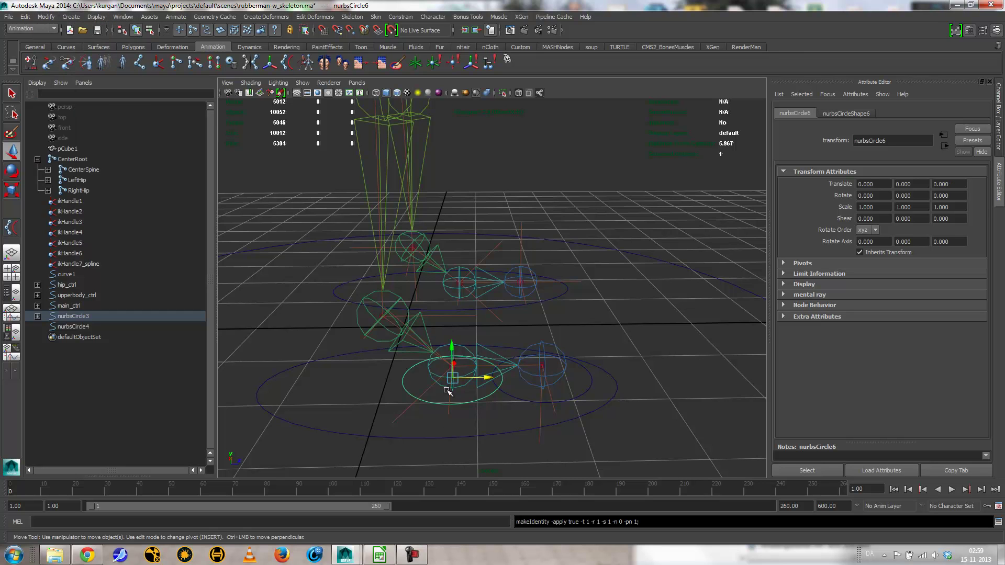
Duplicate the toe circle as nurbsCircle7, move it to the ankle joint, and scale it to 1.446
key("ctrl+d")
left_click_drag(454, 378, 395, 349)
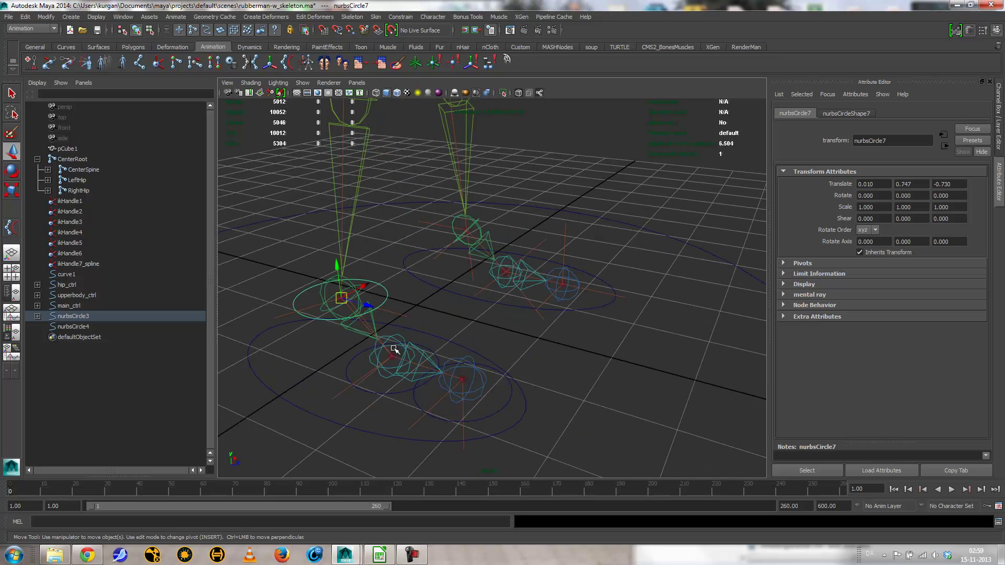
key("r")
middle_click_drag(347, 348, 383, 352)
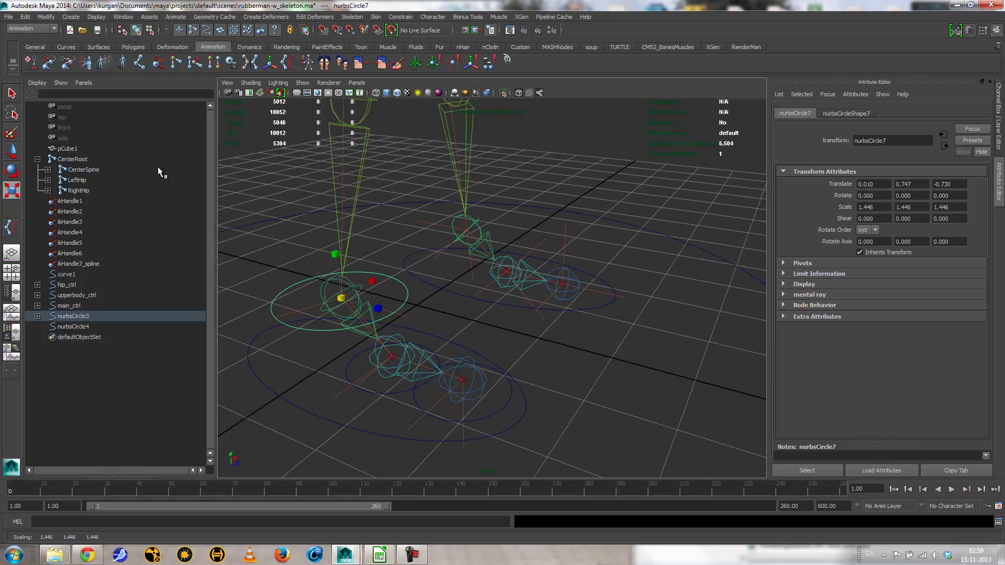
Freeze transformations on the ankle circle nurbsCircle7 and orbit around the left foot
left_click(47, 18)
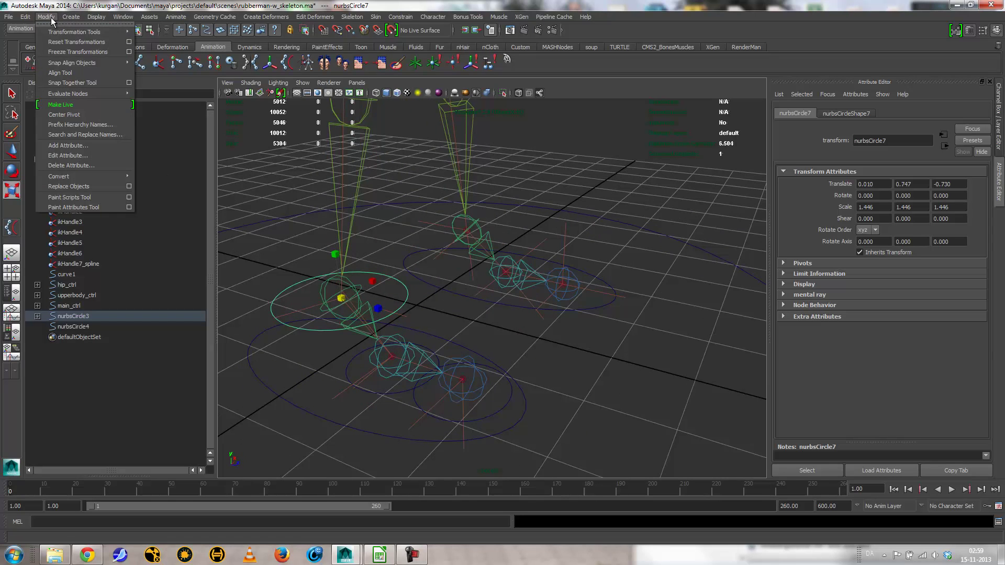
left_click(57, 51)
left_click_drag(293, 252, 283, 273, "alt")
left_click_drag(431, 287, 542, 337, "alt")
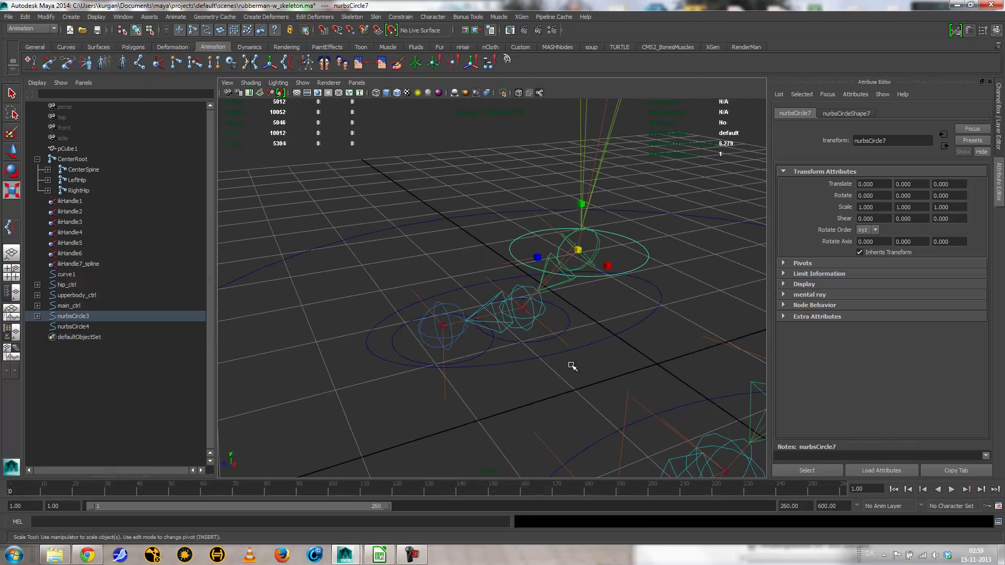
Parent the ankle circle under the toe, toe under heel, and heel under the foot ellipse
left_click(569, 322, "shift")
key("p")
left_click(570, 320)
left_click(495, 359, "shift")
key("p")
left_click(502, 362)
left_click(522, 360, "shift")
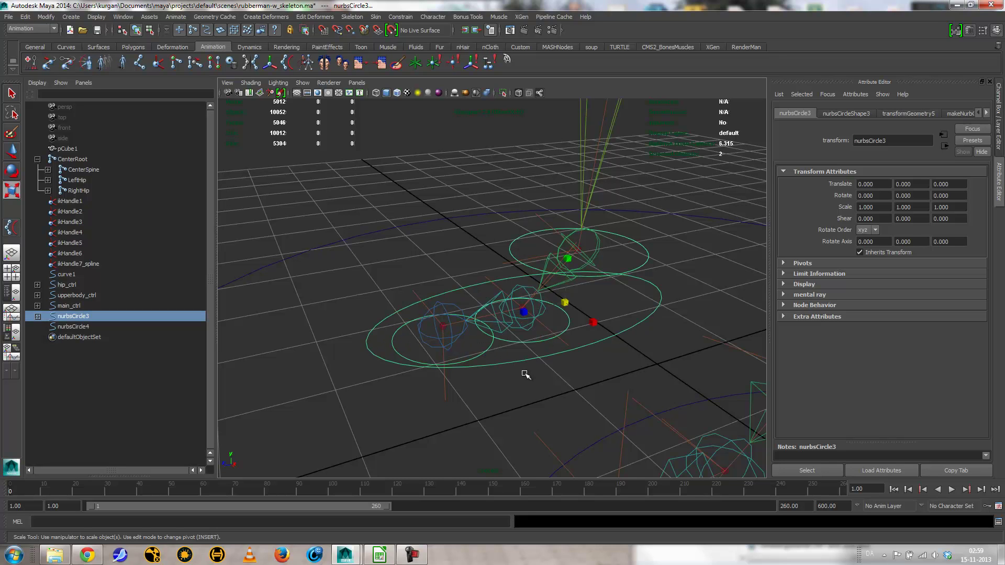
key("p")
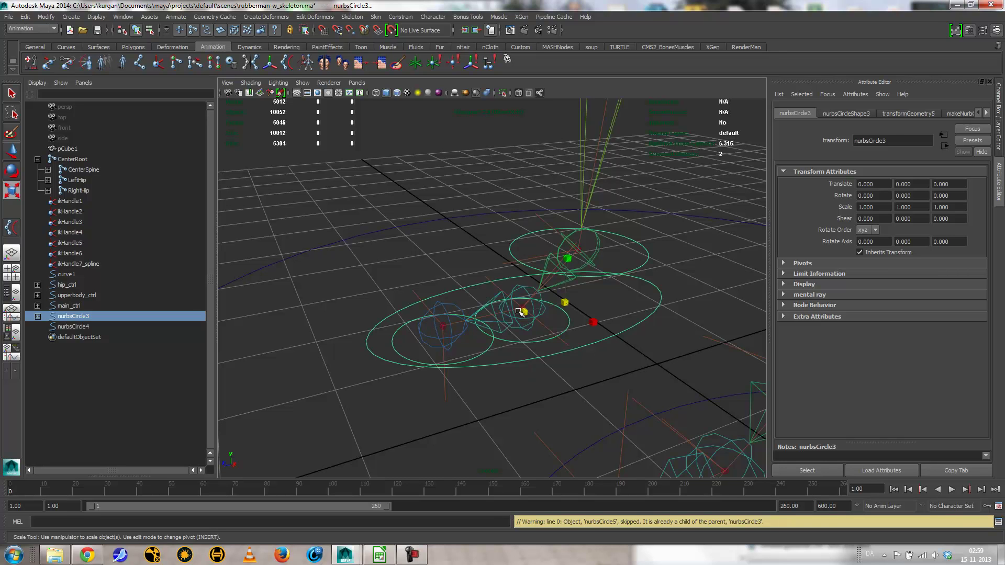
Test-rotate the foot ellipse nurbsCircle3 to check the hierarchy, then undo and deselect
left_click(633, 325)
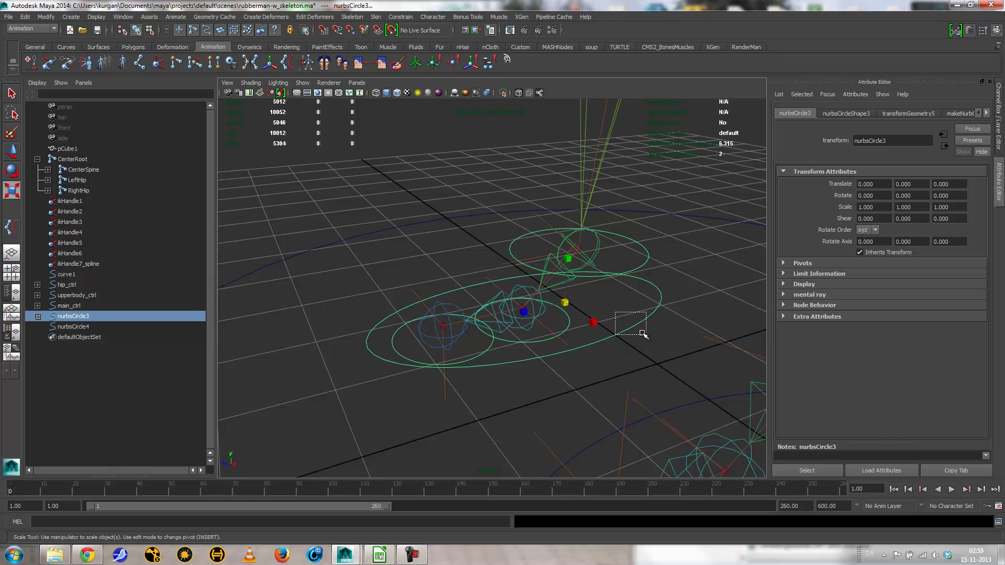
key("e")
mouse_move(539, 281)
left_mouse_down()
mouse_move(521, 303)
mouse_move(535, 267)
left_mouse_up()
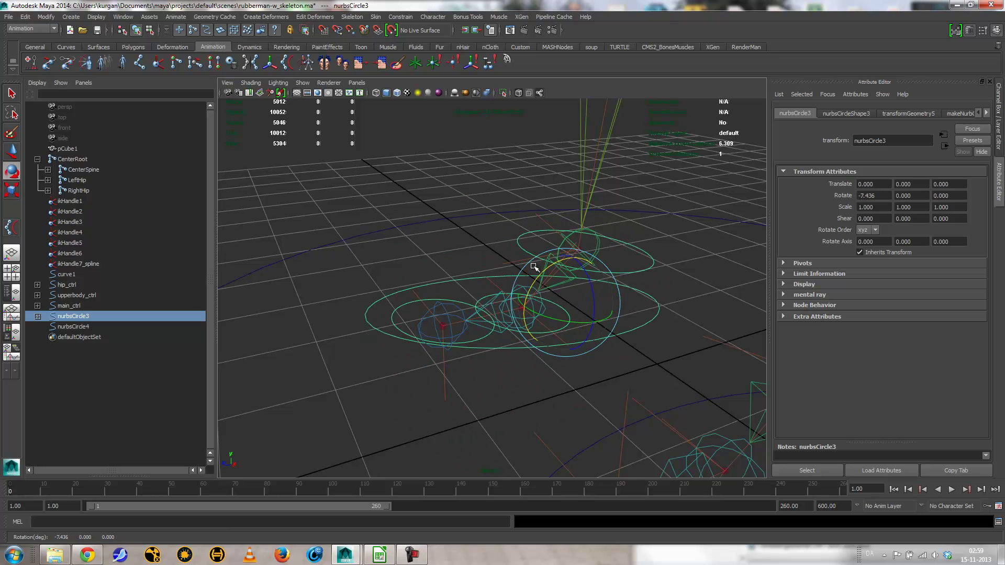
key("ctrl+z")
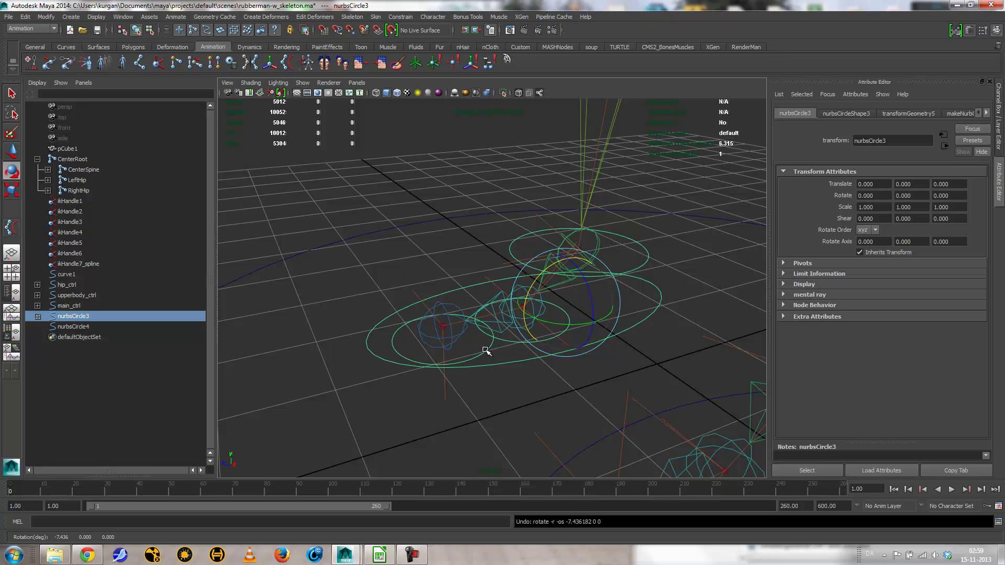
left_click(491, 346)
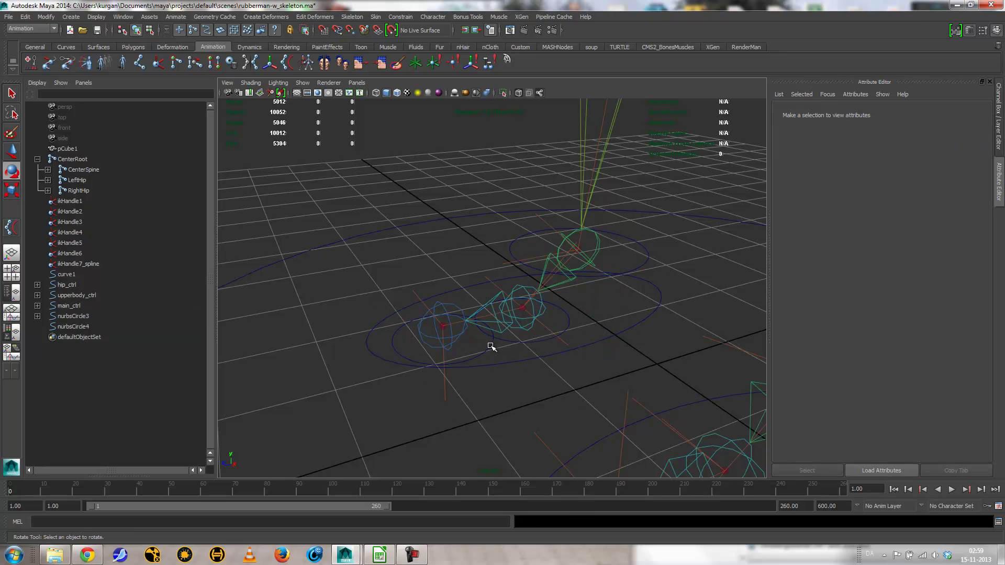
Test-tilt the heel and toe circles, undoing each rotation
left_click(492, 346)
mouse_move(428, 305)
left_mouse_down()
mouse_move(420, 292)
mouse_move(395, 315)
mouse_move(426, 290)
mouse_move(411, 308)
left_mouse_up()
key("ctrl+z")
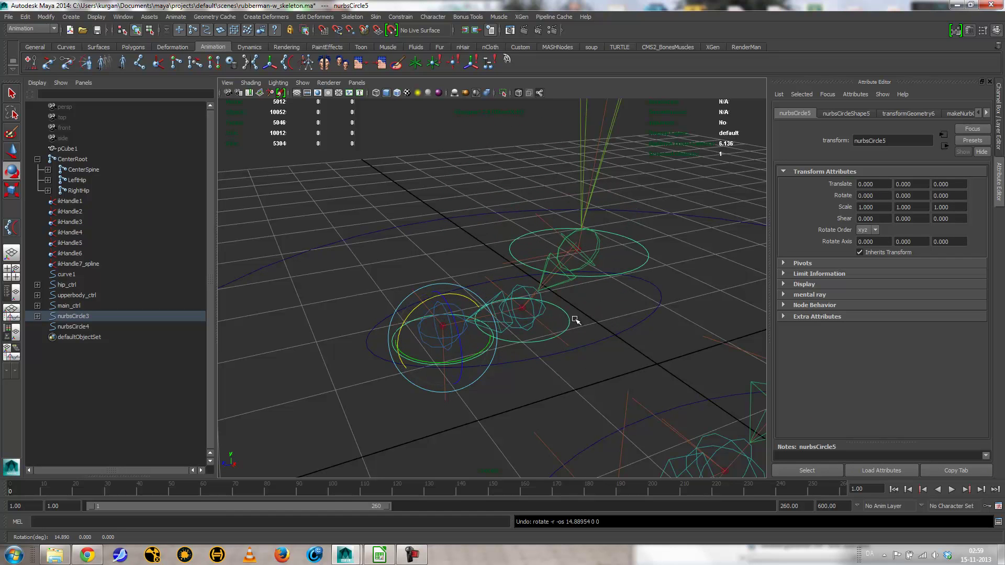
left_click(565, 317)
left_click_drag(509, 282, 525, 414)
key("ctrl+z")
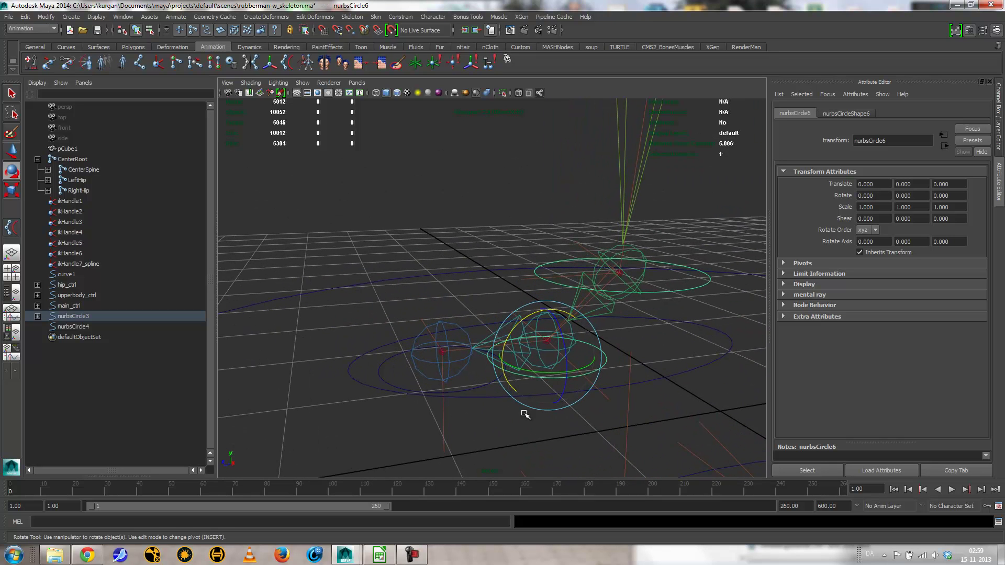
Parent the foot IK handle under the heel circle, ikHandle2 under nurbsCircle6, and ikHandle1 under nurbsCircle7
left_click(461, 364)
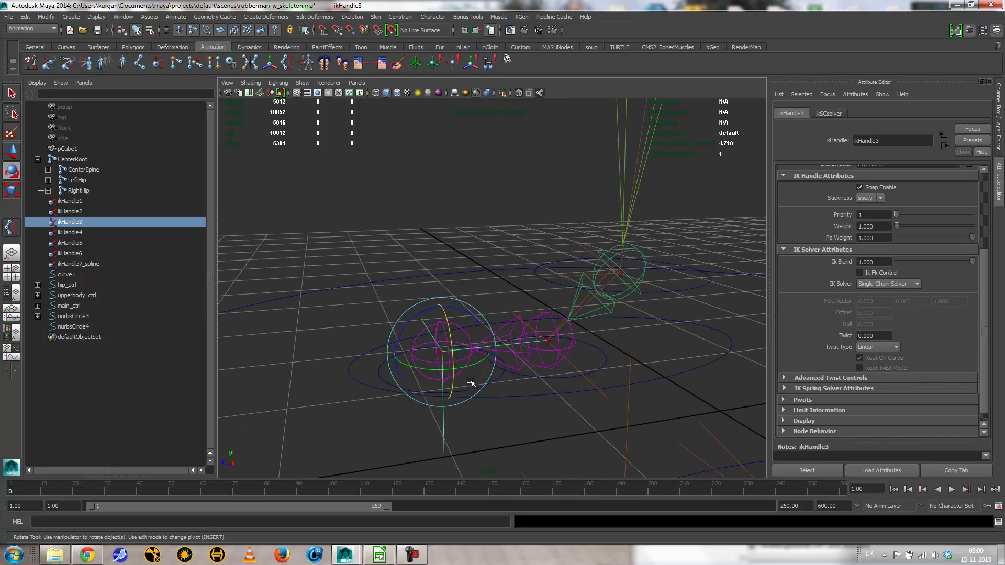
key("q")
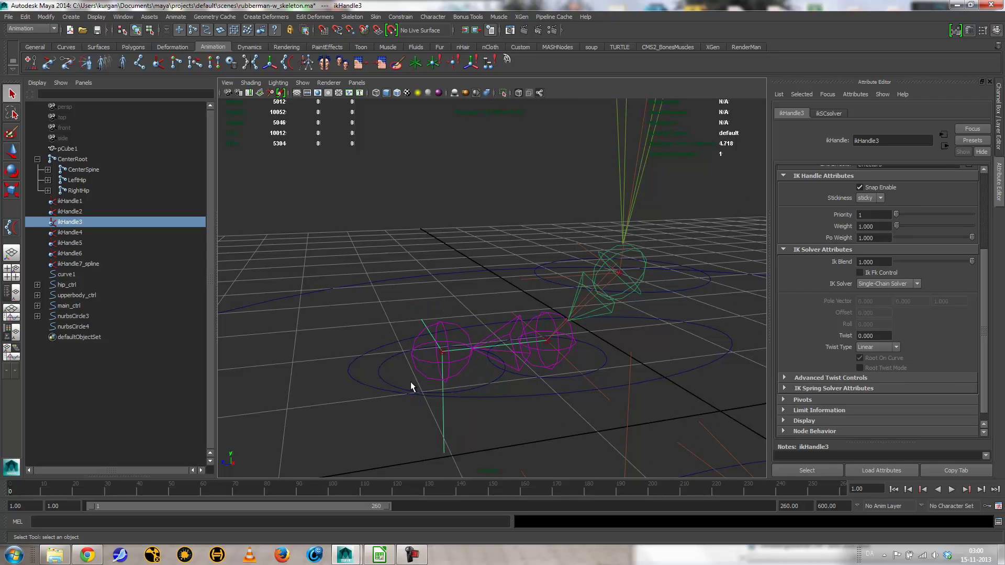
left_click(388, 374)
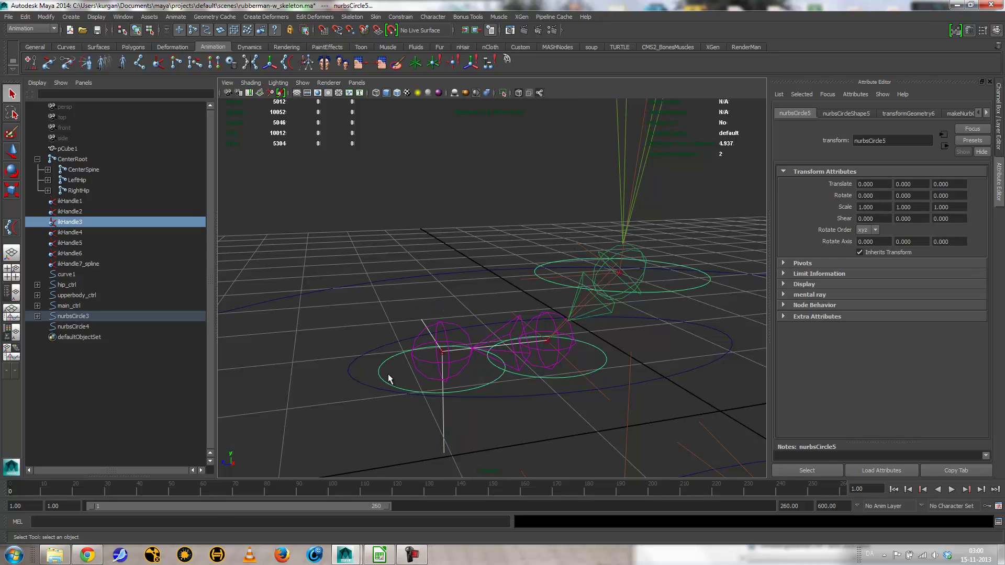
key("p")
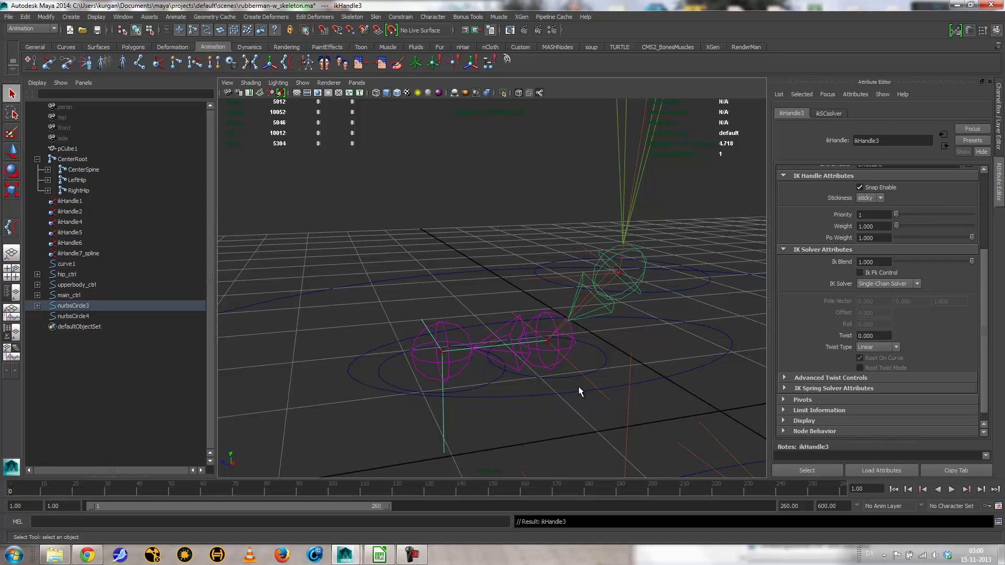
left_click(601, 362)
left_click(602, 364, "shift")
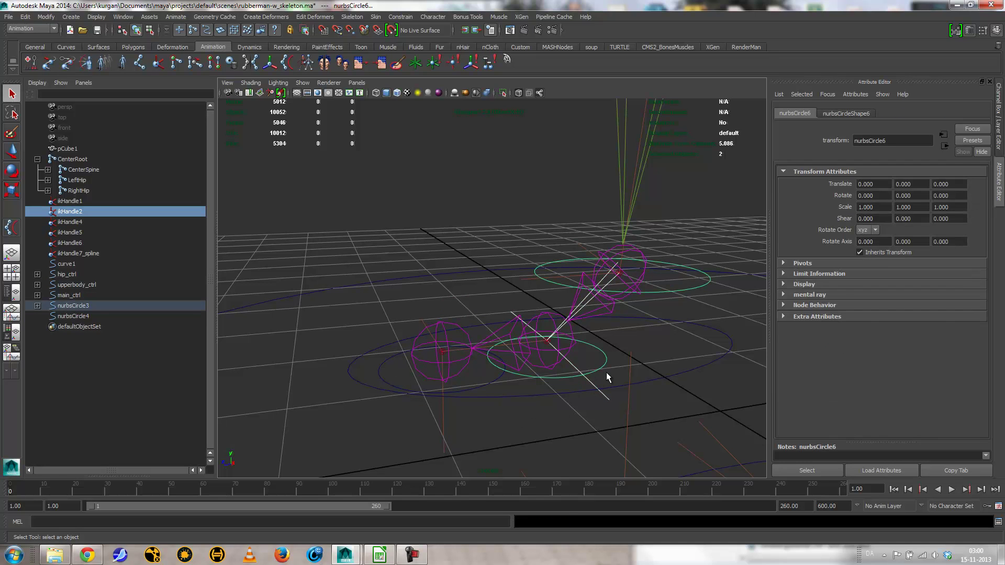
key("p")
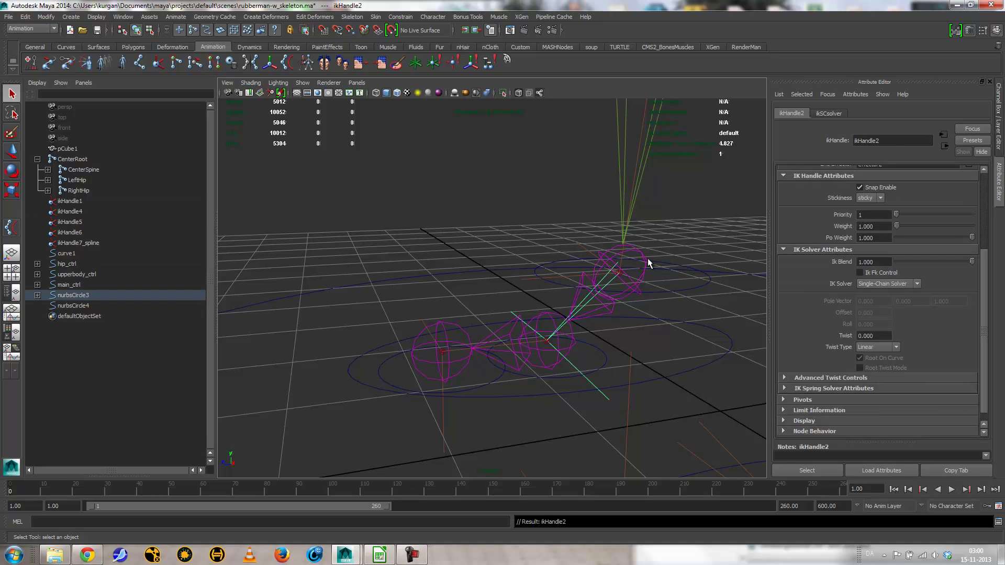
left_click(577, 255)
left_click_drag(695, 301, 579, 339, "shift")
key("p")
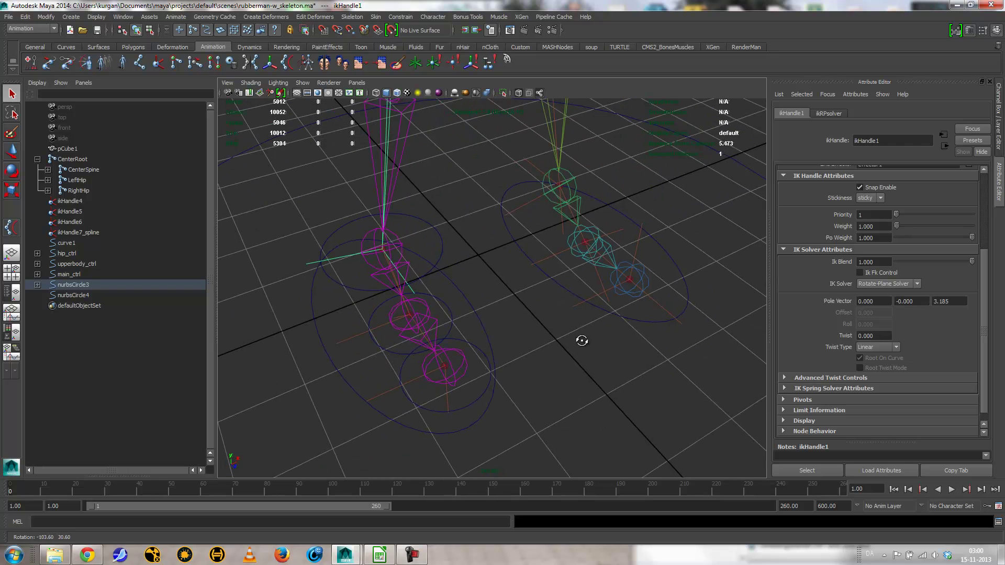
Select nurbsCircle3 and ikHandle2 to check the new hierarchy, then deselect
left_click(341, 364)
left_click(338, 386)
right_click_drag(344, 377, 300, 340)
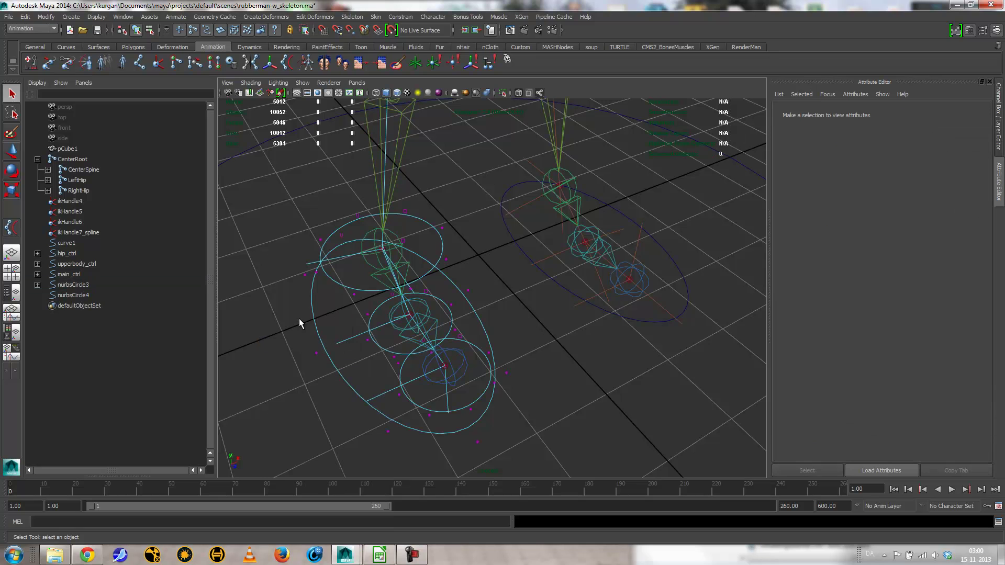
left_click(331, 356)
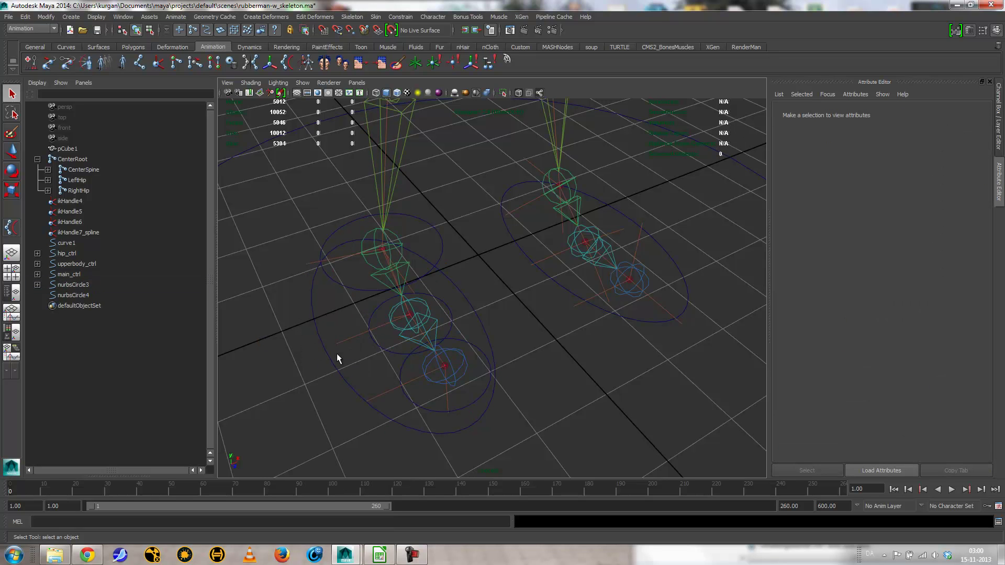
Drag nurbsCircle3's control vertices outward to stretch it into an oval around the foot, then return to object mode
left_click(328, 367)
right_click_drag(327, 343, 277, 344)
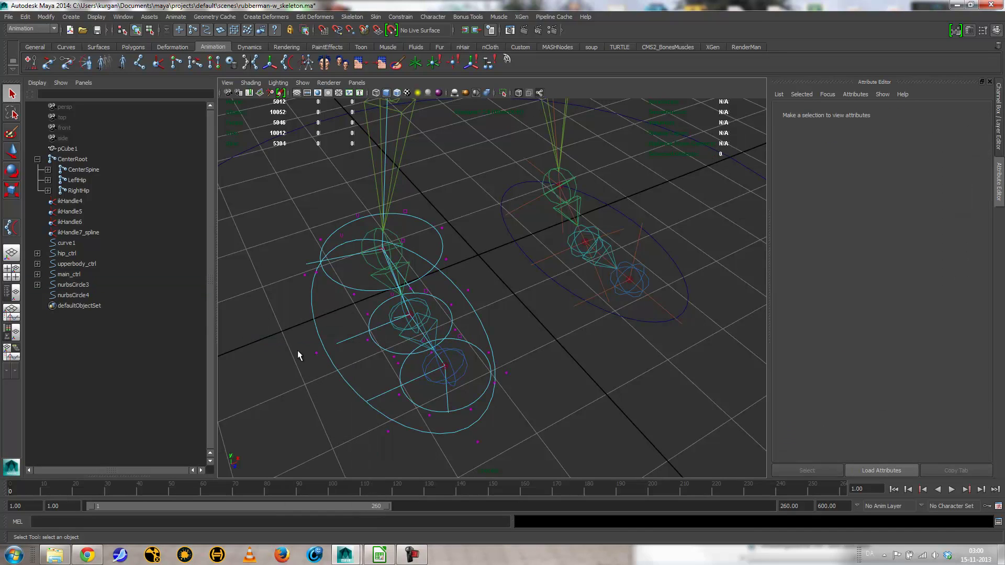
left_click_drag(325, 357, 382, 332)
key("w")
left_click_drag(461, 281, 482, 287)
left_click_drag(482, 287, 509, 334, "alt")
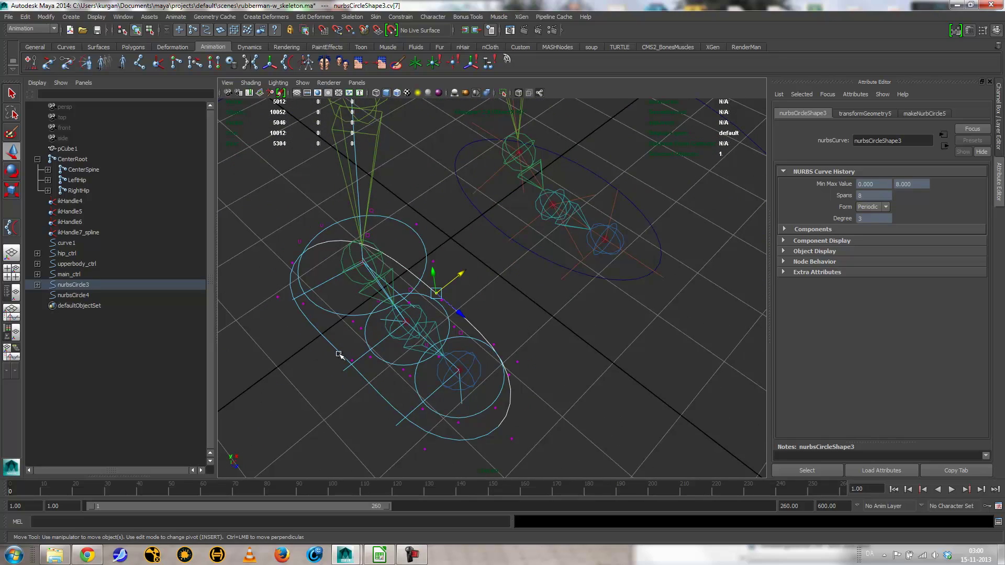
right_click_drag(339, 355, 367, 341)
left_click(586, 323)
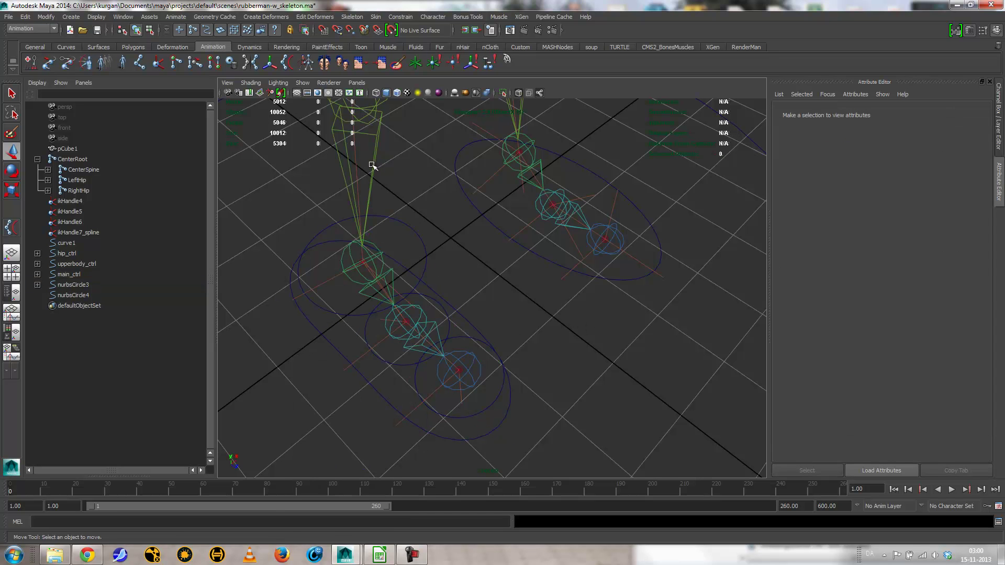
Show polygon meshes in the viewport again and frame the feet
left_click(303, 82)
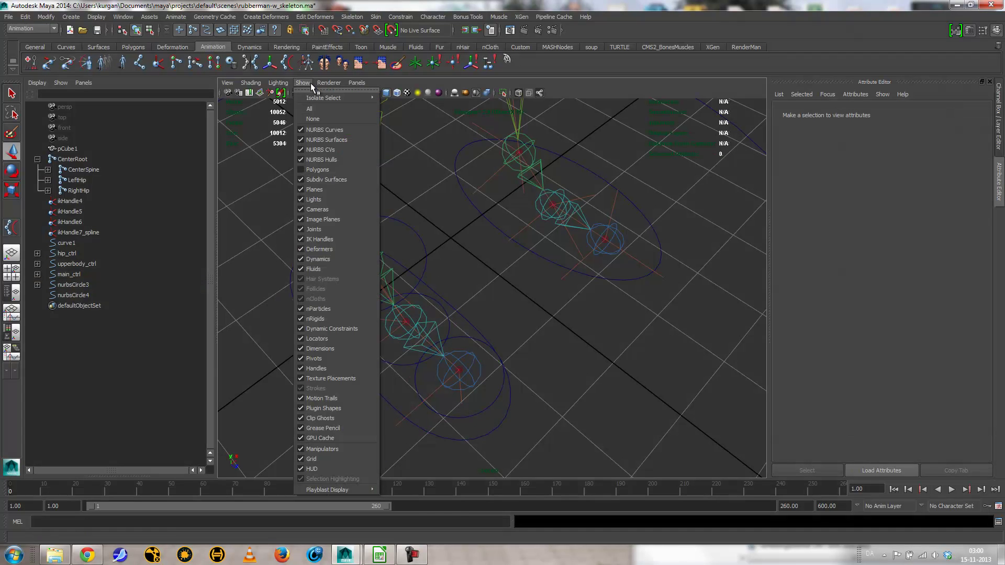
left_click(328, 174)
left_click_drag(517, 272, 547, 233, "alt")
middle_click_drag(547, 234, 671, 303, "alt")
Test-rotate the foot control nurbsCircle3 and toe control nurbsCircle5, undoing each test
left_click(631, 370)
key("e")
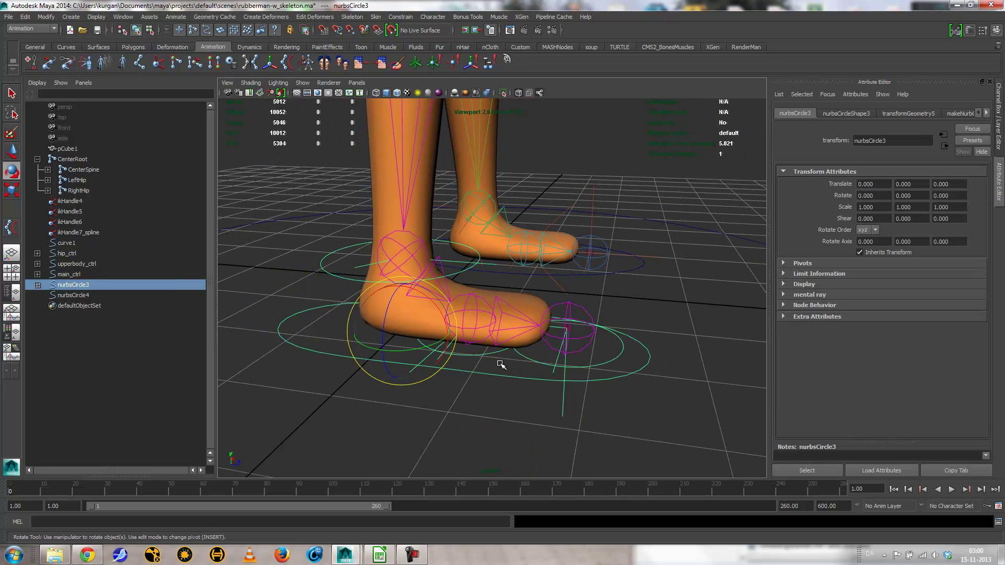
left_click_drag(440, 301, 402, 271)
key("w")
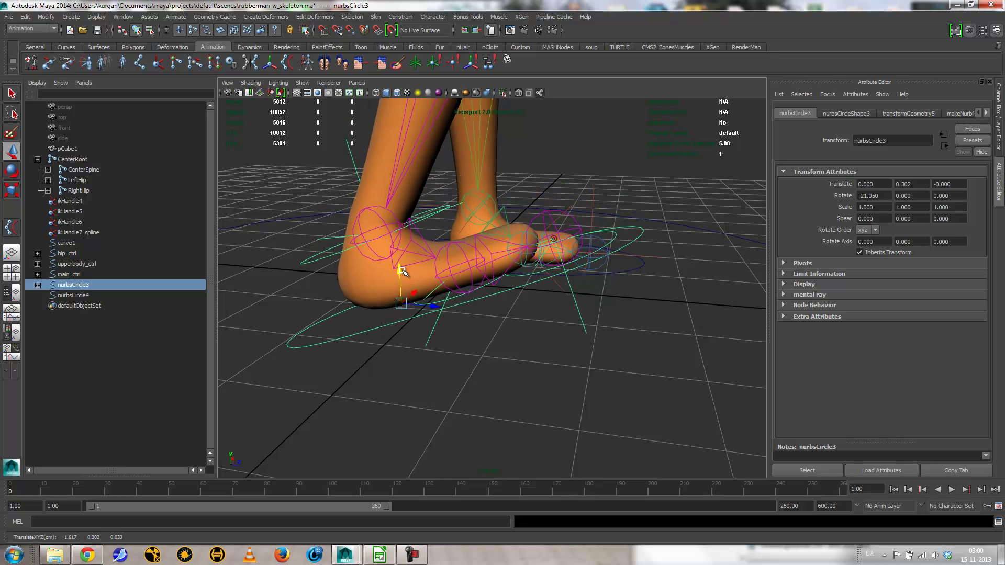
key("ctrl+z")
key("ctrl+z")
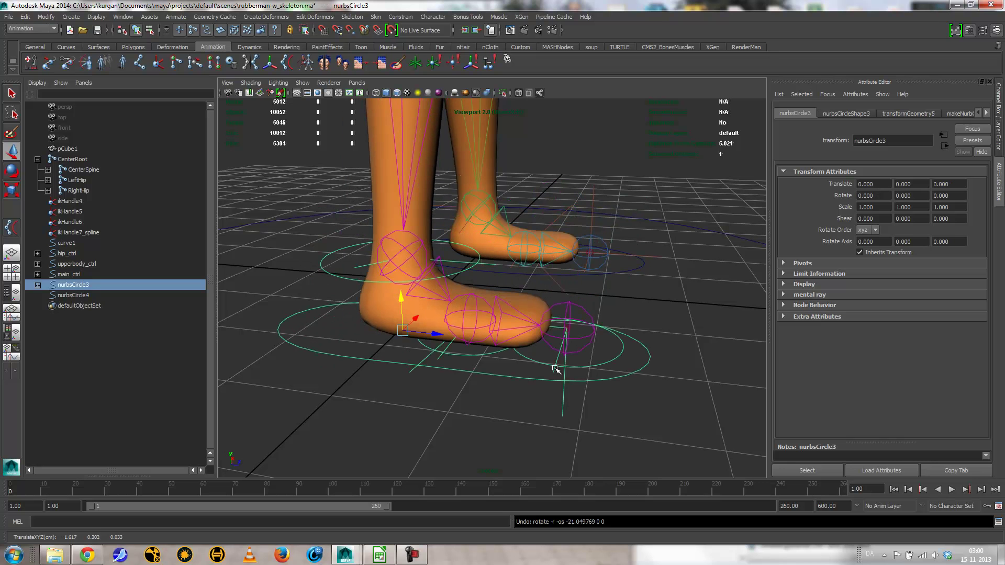
left_click(581, 358)
key("e")
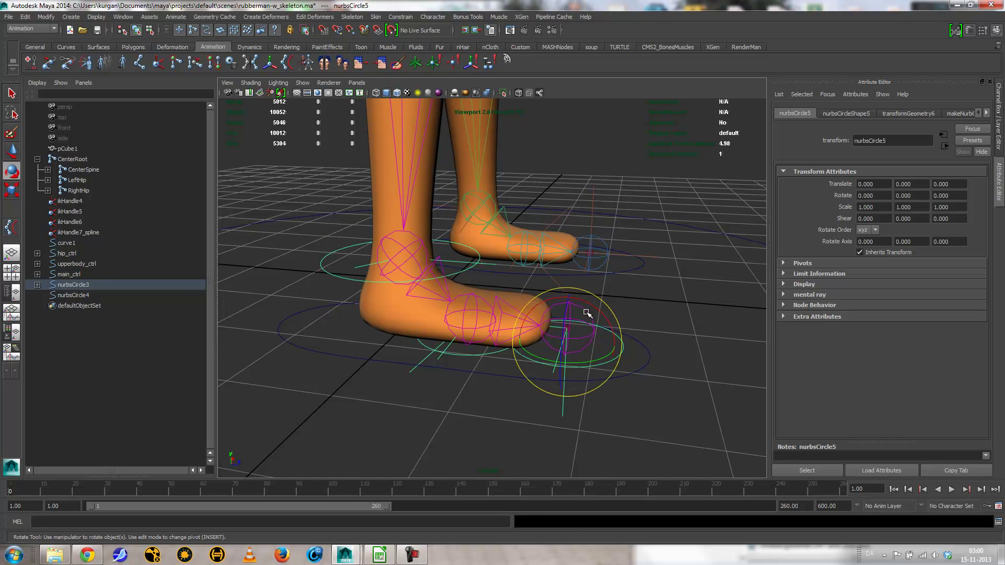
left_click_drag(584, 310, 551, 338)
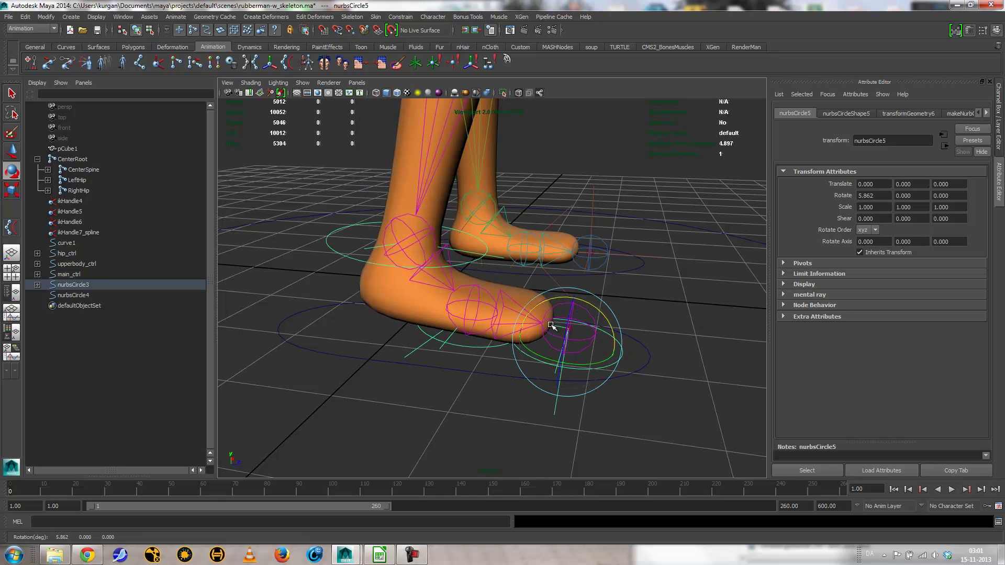
key("ctrl+z")
Move the ball-of-foot control nurbsCircle6 forward to translate Z 0.212 and rock the foot with it
left_click(474, 356)
left_click_drag(499, 297, 585, 389)
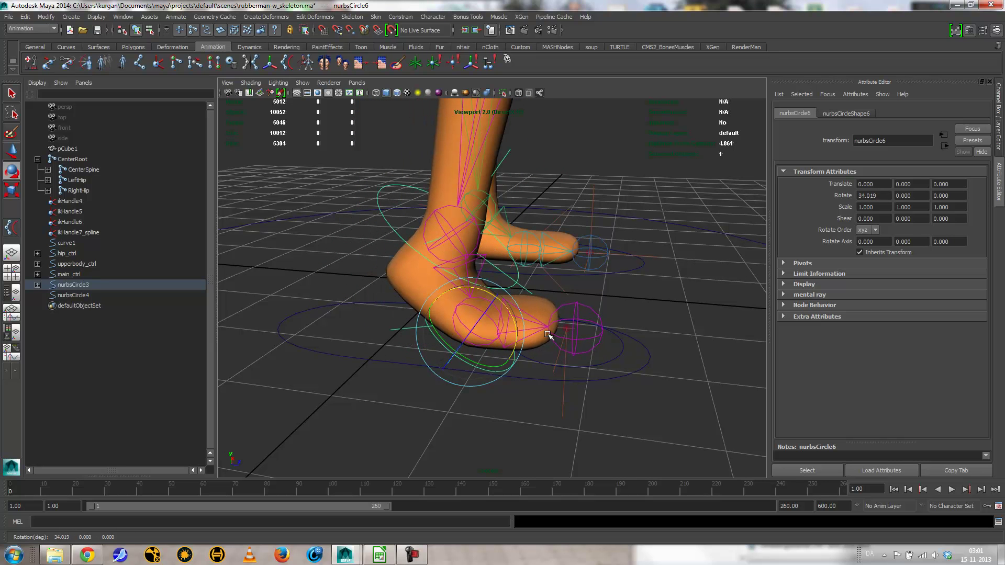
key("w")
left_click(606, 364)
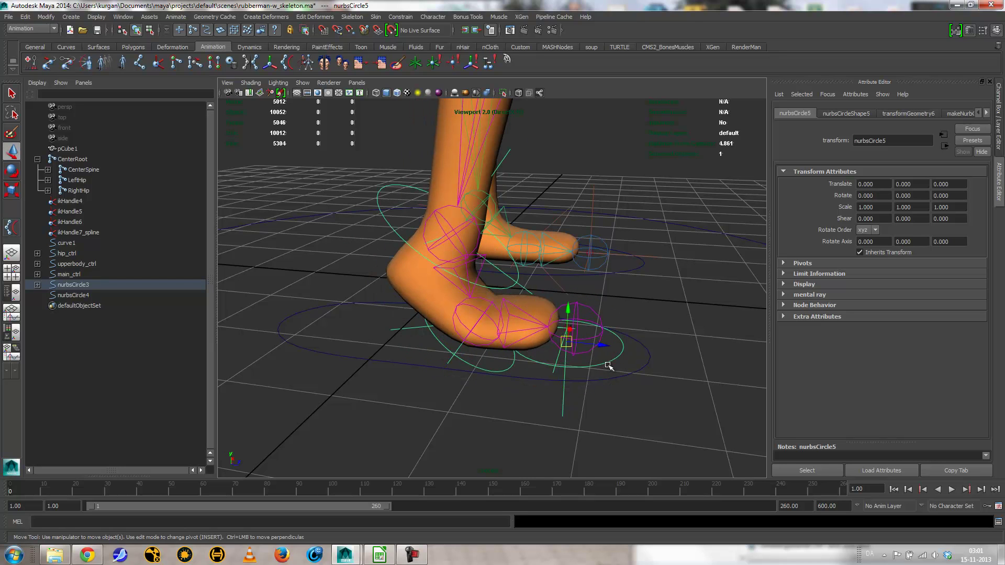
left_click(496, 367)
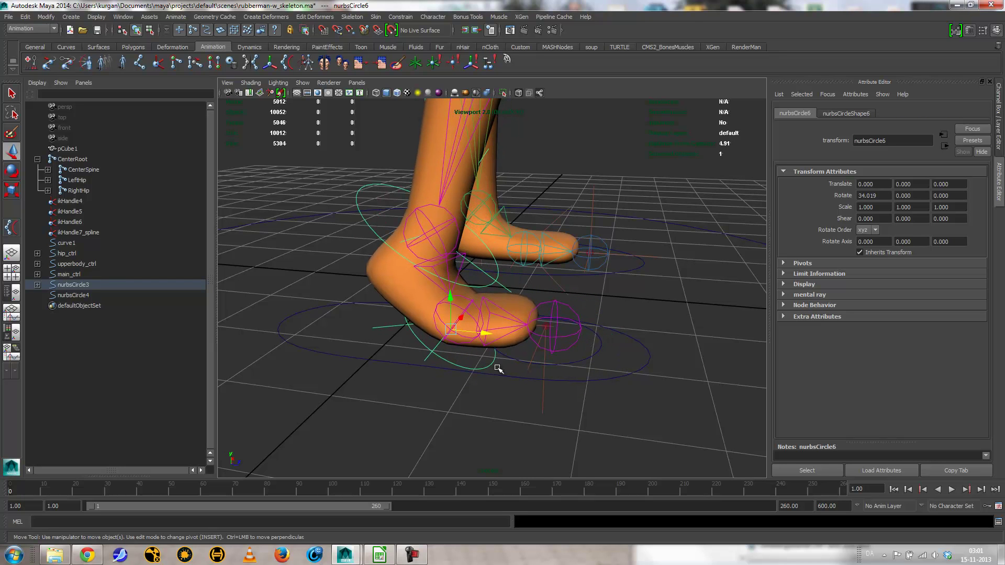
left_click_drag(486, 335, 494, 345)
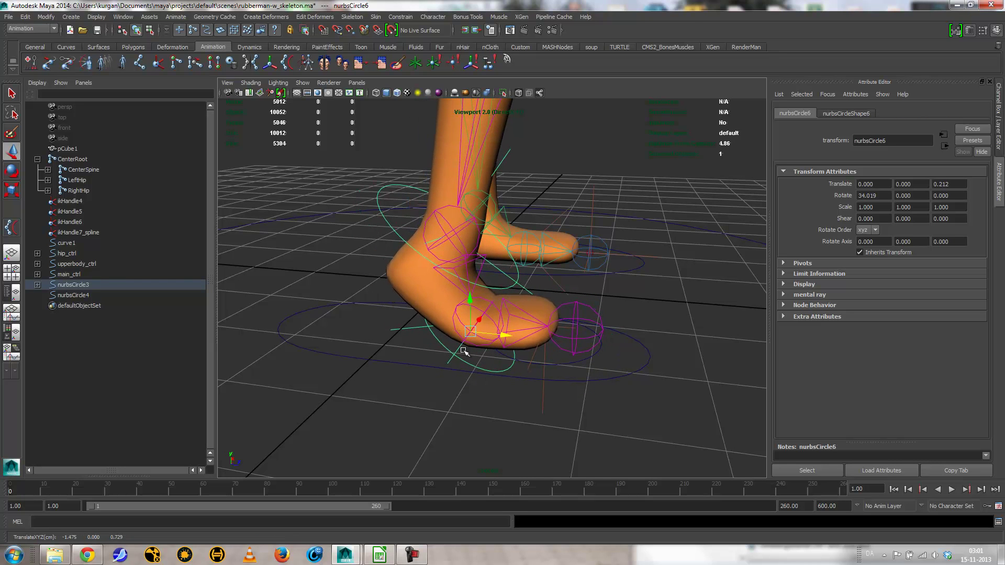
key("e")
left_click_drag(505, 309, 482, 294)
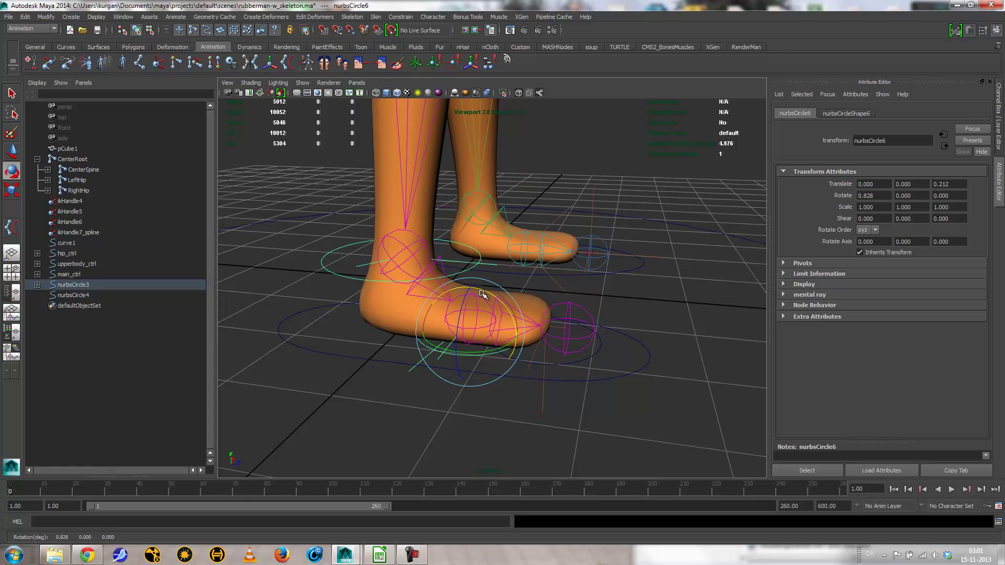
left_click(481, 259)
Rotate the ankle control nurbsCircle7 to test the leg bend, then undo it
left_click(319, 261)
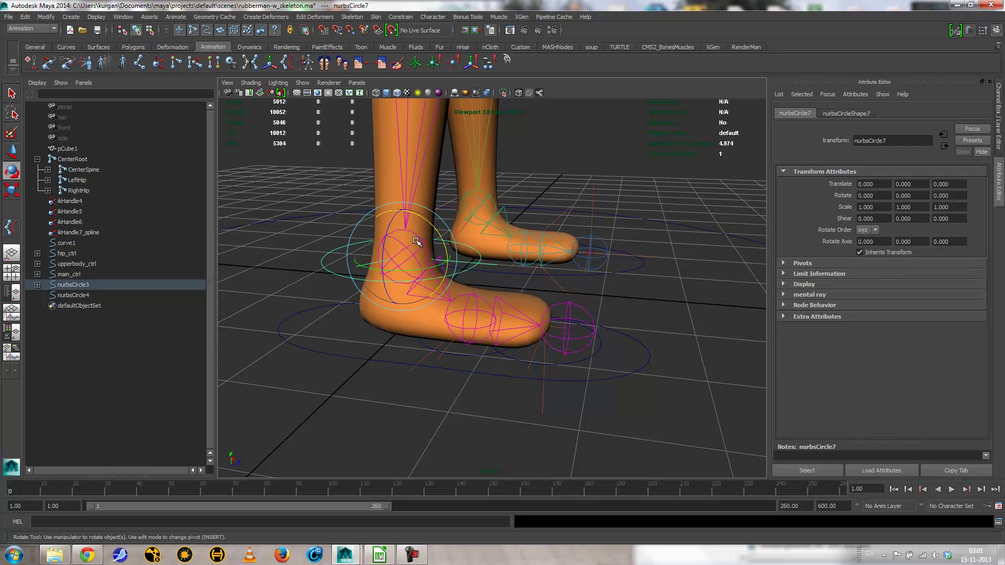
left_click_drag(429, 222, 441, 237)
left_click_drag(441, 236, 453, 332, "alt")
left_click_drag(456, 354, 471, 391, "alt")
key("ctrl+z")
left_click_drag(533, 402, 437, 378, "alt")
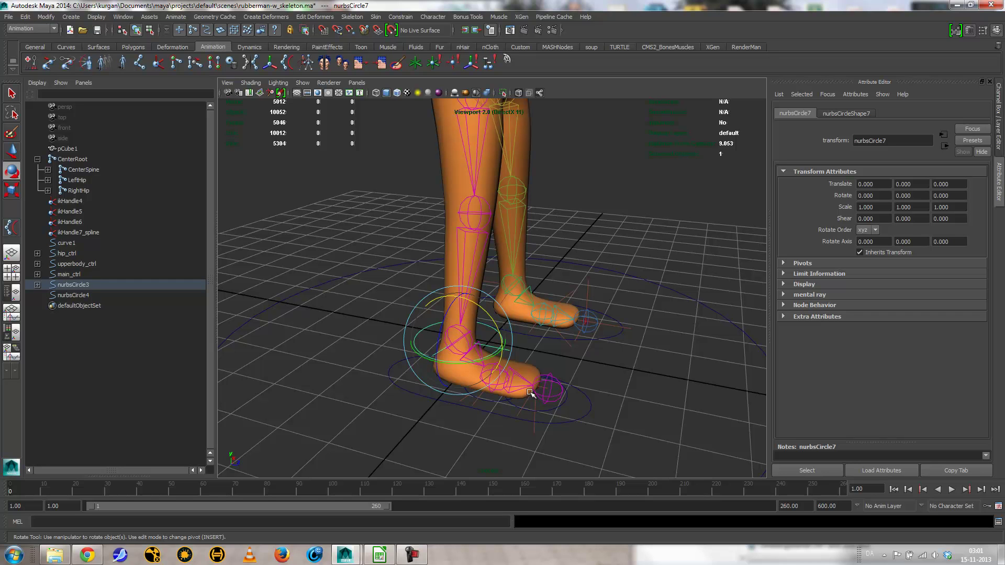
Rotate the nurbsCircle6 foot control to test the leg, then undo and deselect
left_click(495, 408)
mouse_move(517, 353)
left_mouse_down()
mouse_move(544, 377)
mouse_move(413, 362)
mouse_move(519, 359)
left_mouse_up()
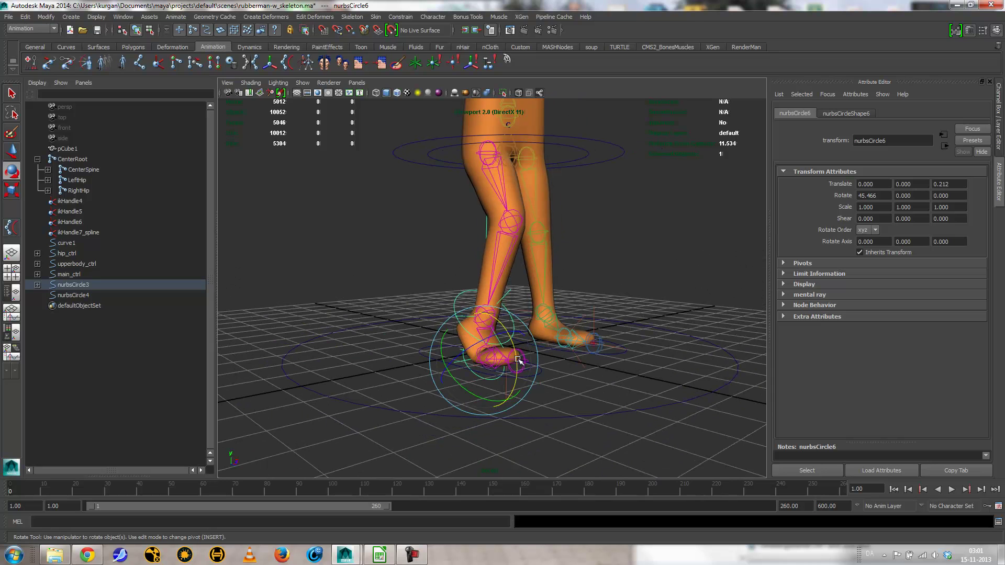
key("ctrl+z")
key("ctrl+z")
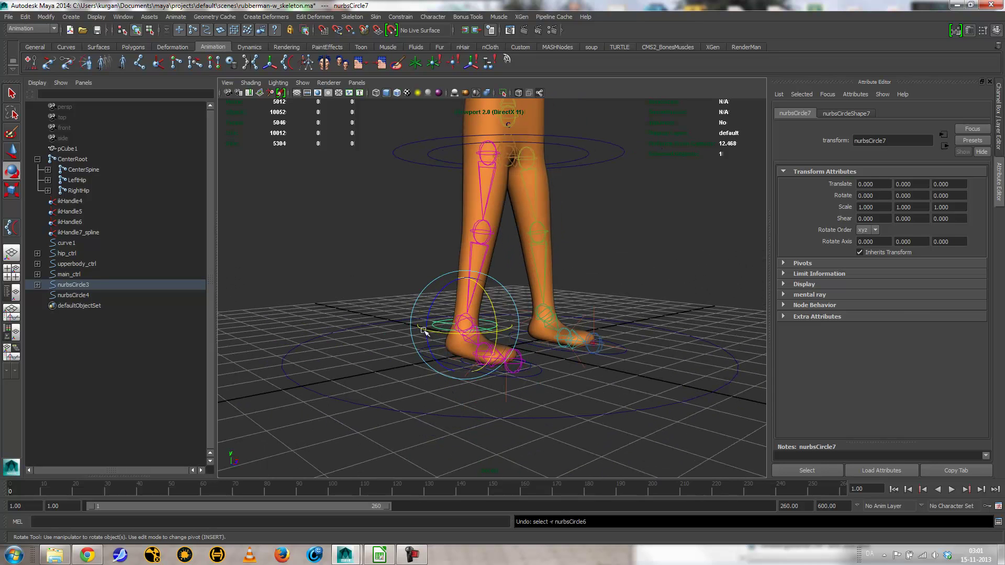
left_click_drag(412, 373, 384, 414, "alt")
right_click_drag(385, 414, 488, 415, "alt")
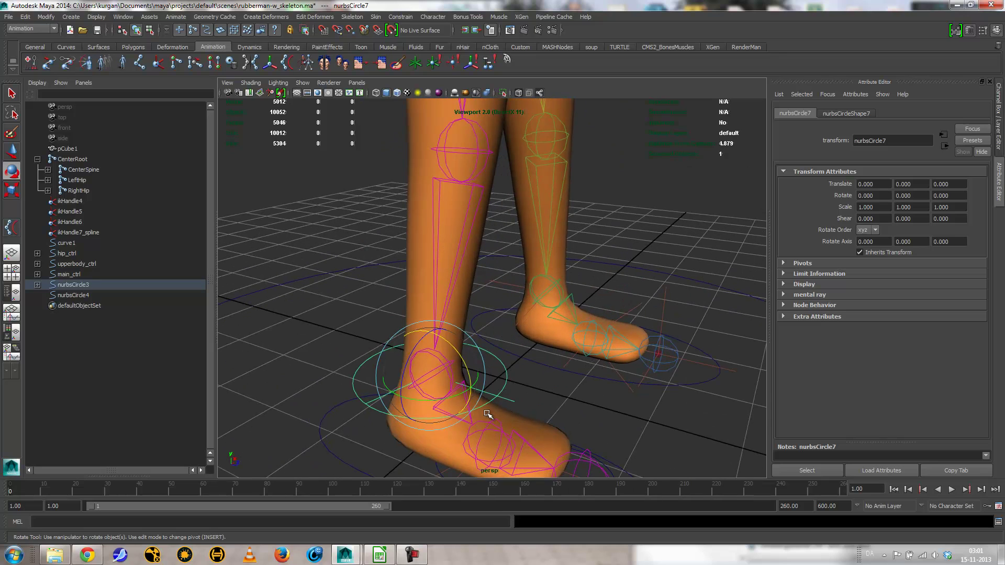
left_click(516, 378)
Undo the remaining test poses so both legs stand straight, then deselect
left_click_drag(572, 410, 574, 433, "alt")
key("ctrl+z")
key("ctrl+z")
key("ctrl+z")
key("ctrl+z")
key("ctrl+z")
key("ctrl+z")
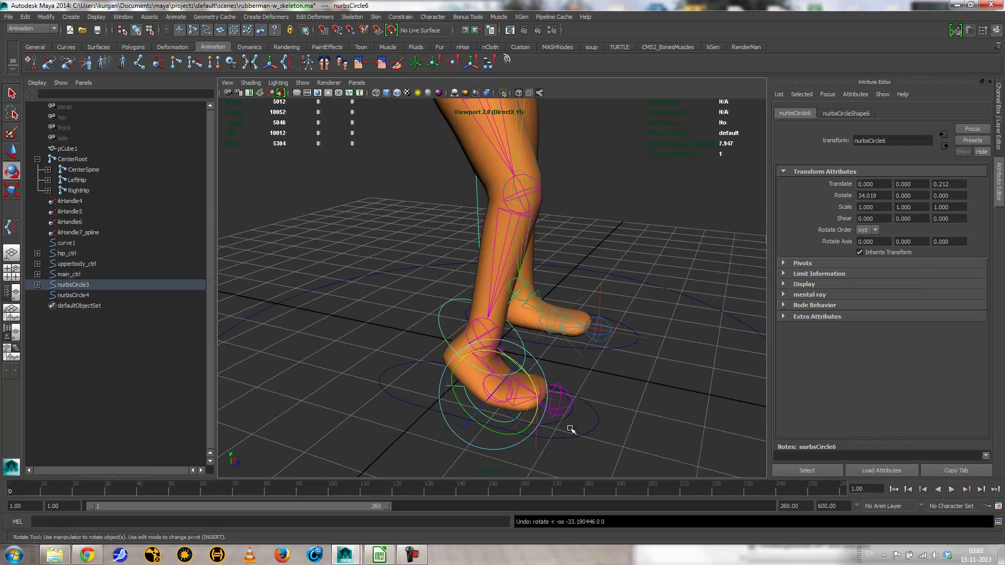
key("ctrl+z")
key("ctrl+z")
key("ctrl+z")
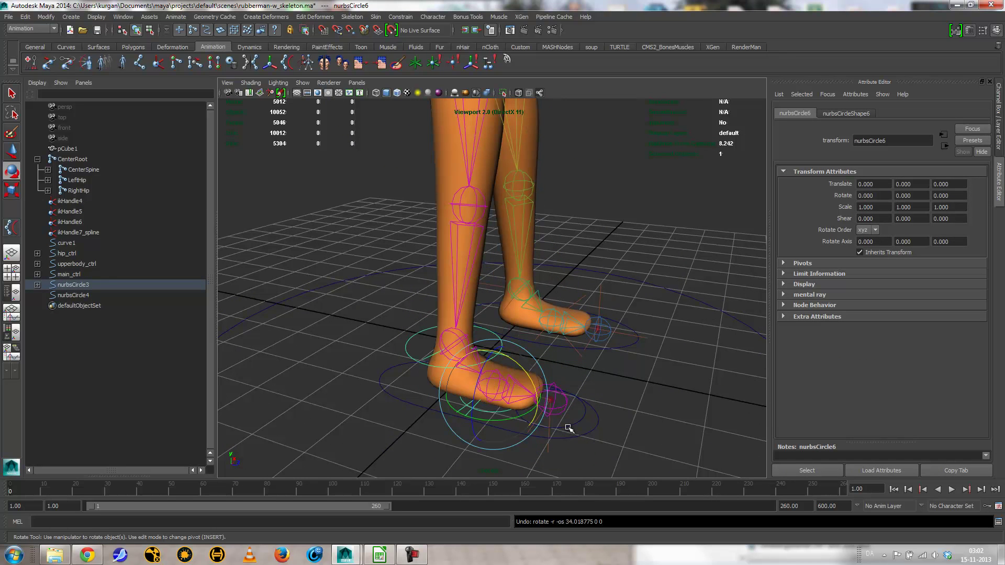
left_click_drag(579, 413, 459, 386, "alt")
key("Up")
left_click(574, 426)
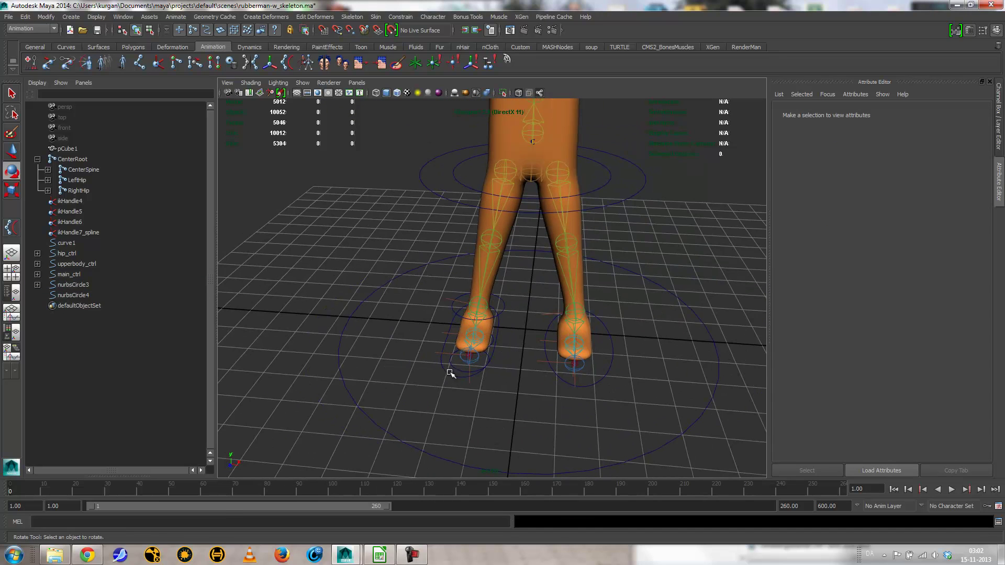
Parent the foot control nurbsCircle3 under main_ctrl
left_click(451, 373)
left_click(339, 385, "shift")
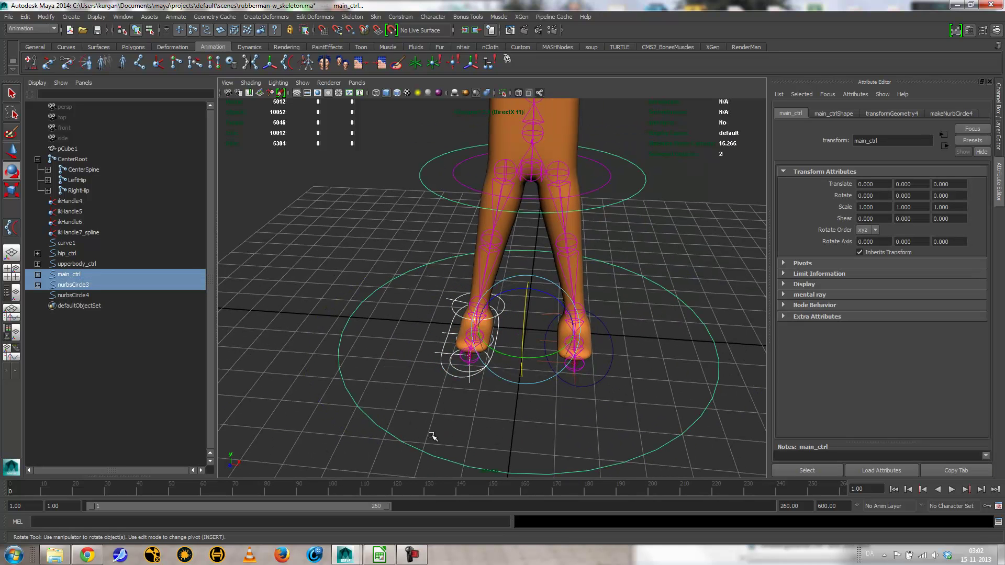
key("p")
Rotate and move main_ctrl to check it carries the whole rig, then undo the moves
left_click(404, 455)
scroll(455, 435, "down", 5)
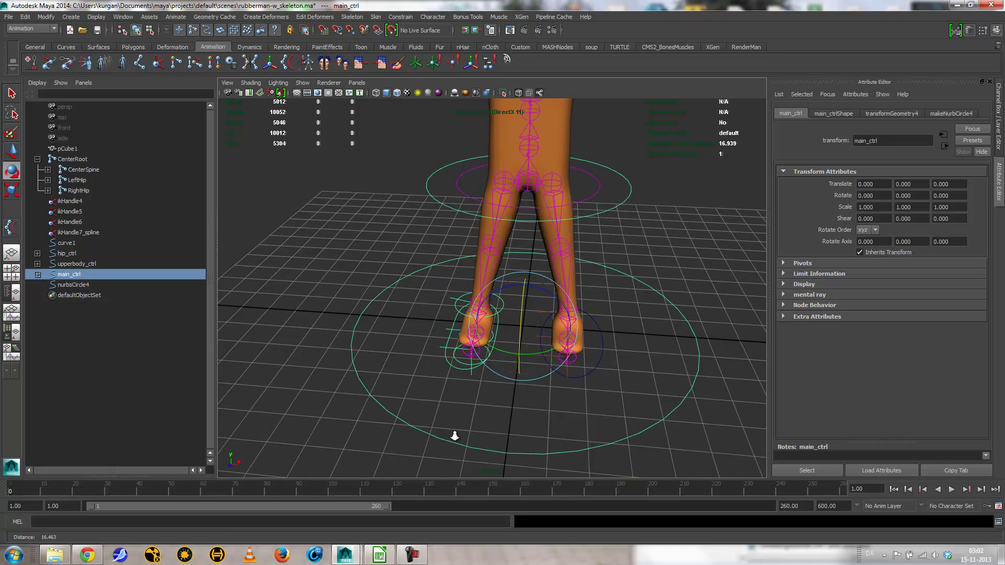
left_click_drag(522, 339, 422, 317)
key("w")
key("ctrl+z")
key("ctrl+z")
key("ctrl+z")
key("ctrl+z")
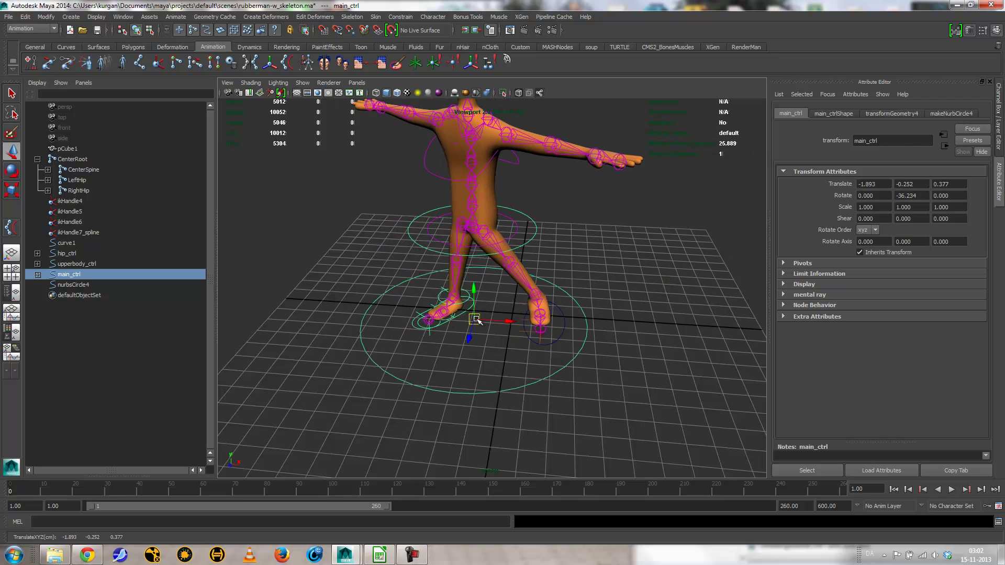
Select nurbsCircle3 and frame the feet and their circle controls in close view
left_click(477, 318)
left_click_drag(481, 321, 490, 359, "alt")
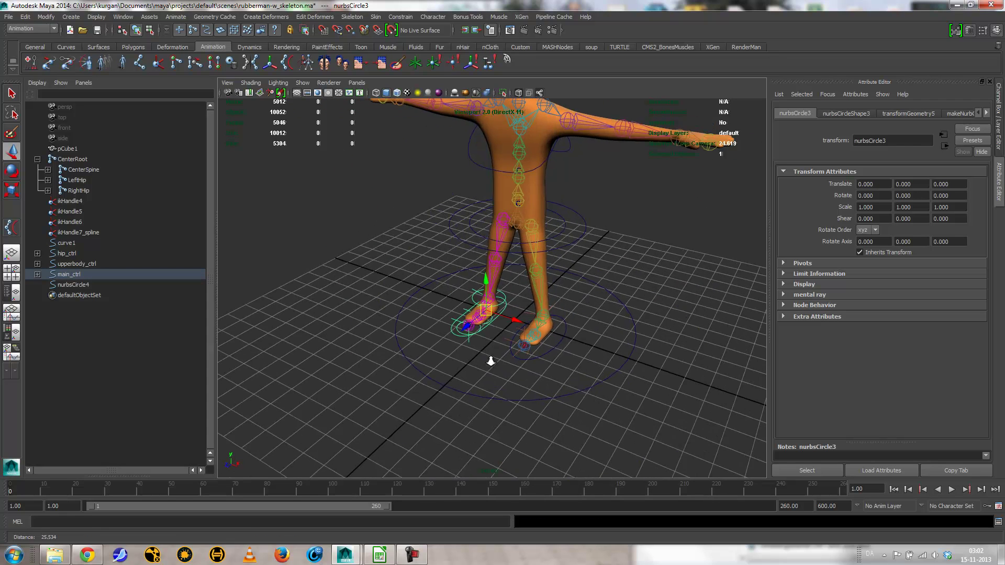
right_click_drag(489, 359, 565, 373, "alt")
left_click_drag(565, 373, 485, 386, "alt")
right_click_drag(485, 386, 582, 412, "alt")
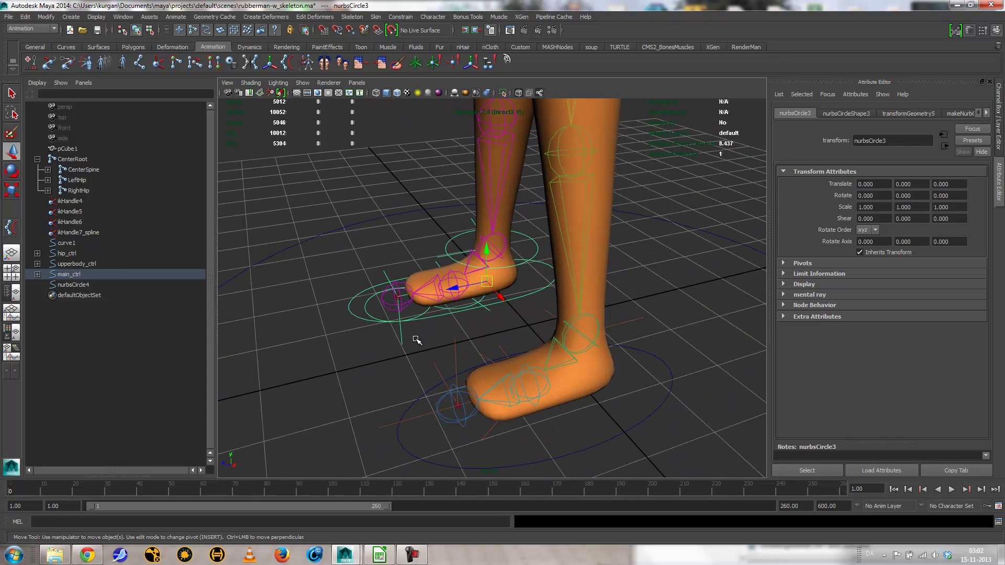
left_click_drag(465, 398, 525, 407, "alt")
right_click_drag(525, 406, 512, 411, "alt")
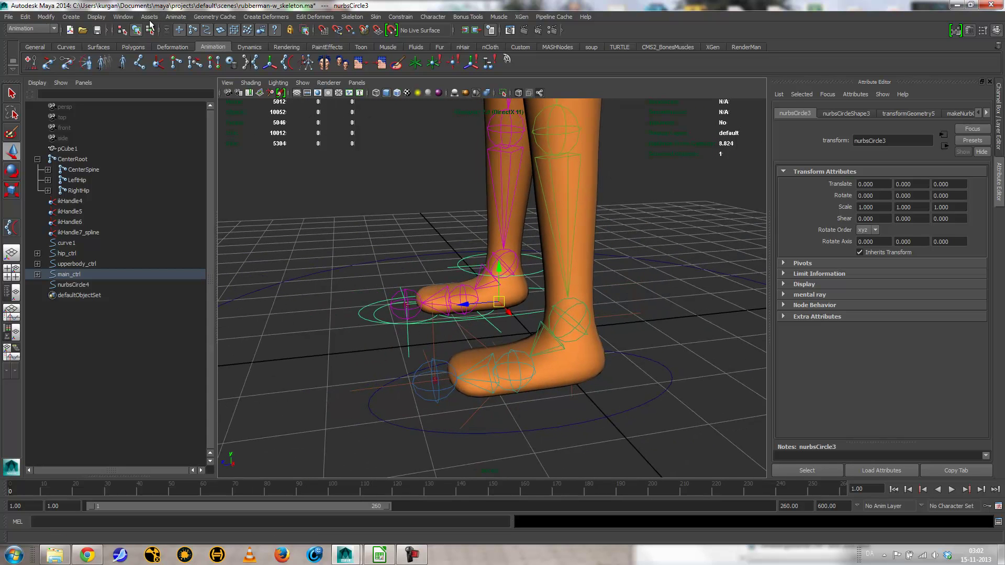
Create a NURBS circle and scale it down to 0.412
left_click(71, 16)
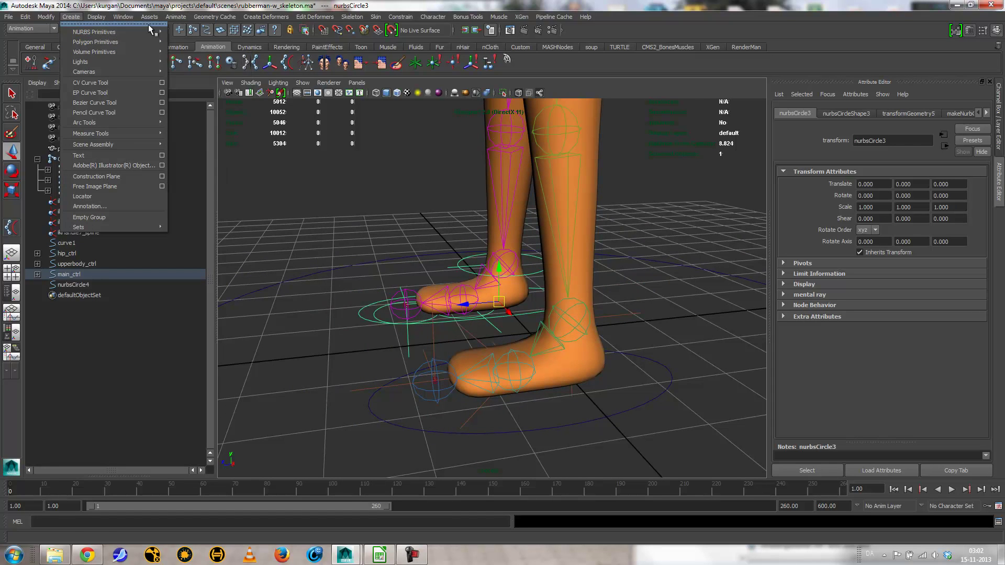
mouse_move(149, 32)
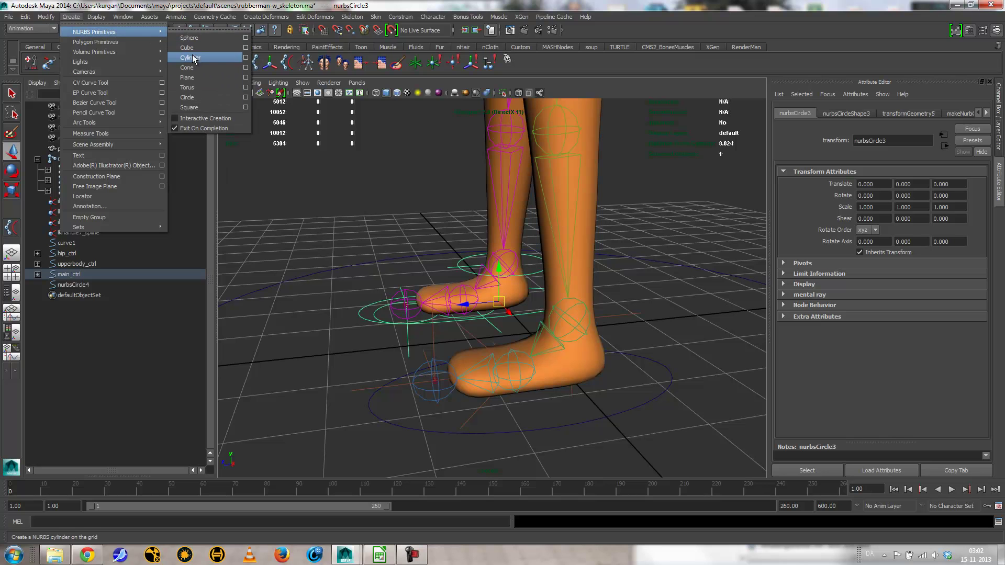
left_click(187, 97)
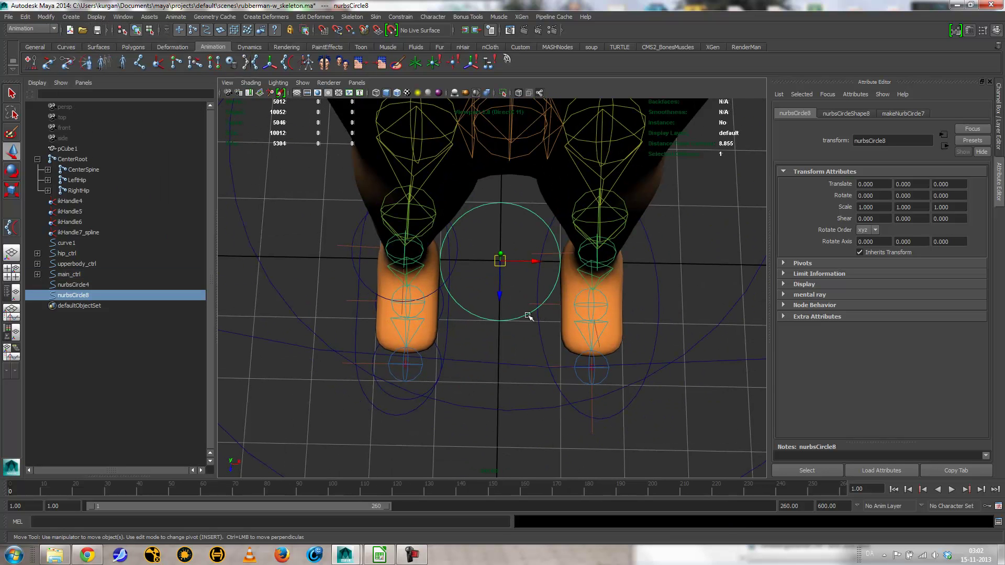
key("r")
middle_click_drag(525, 319, 471, 327)
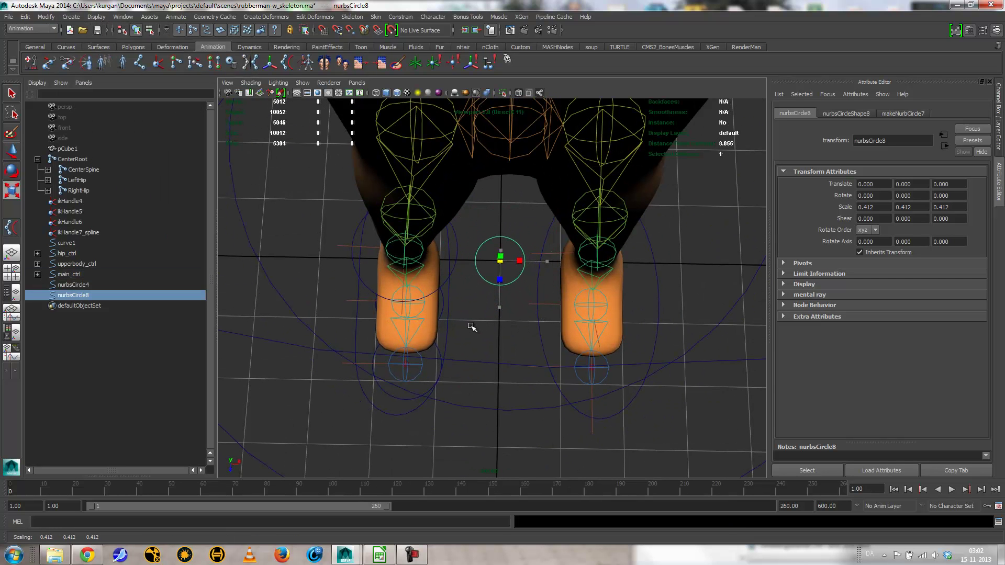
Move nurbsCircle8 onto the right foot's toes, at translate 1.475, 0, 1.730
key("w")
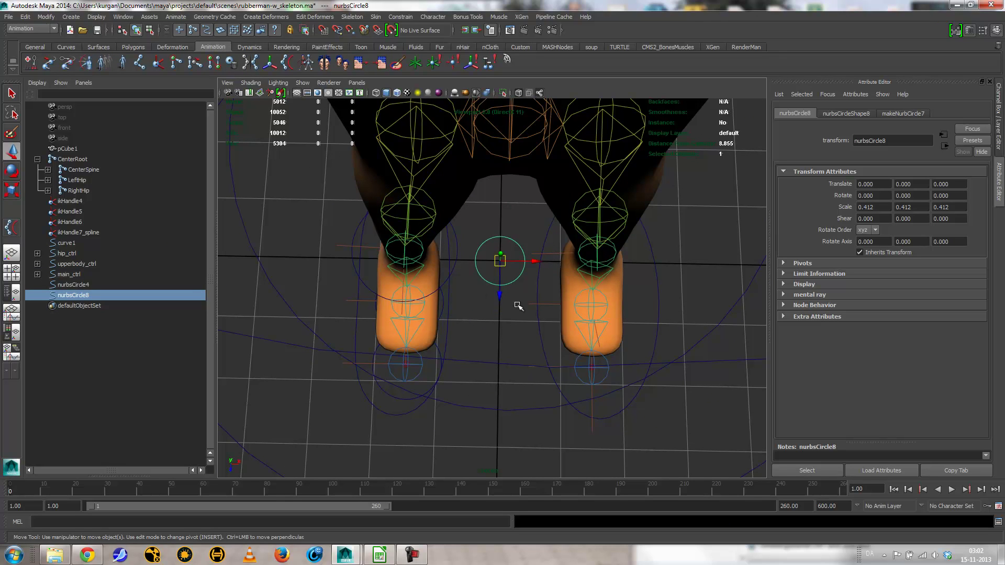
middle_click_drag(537, 271, 624, 267)
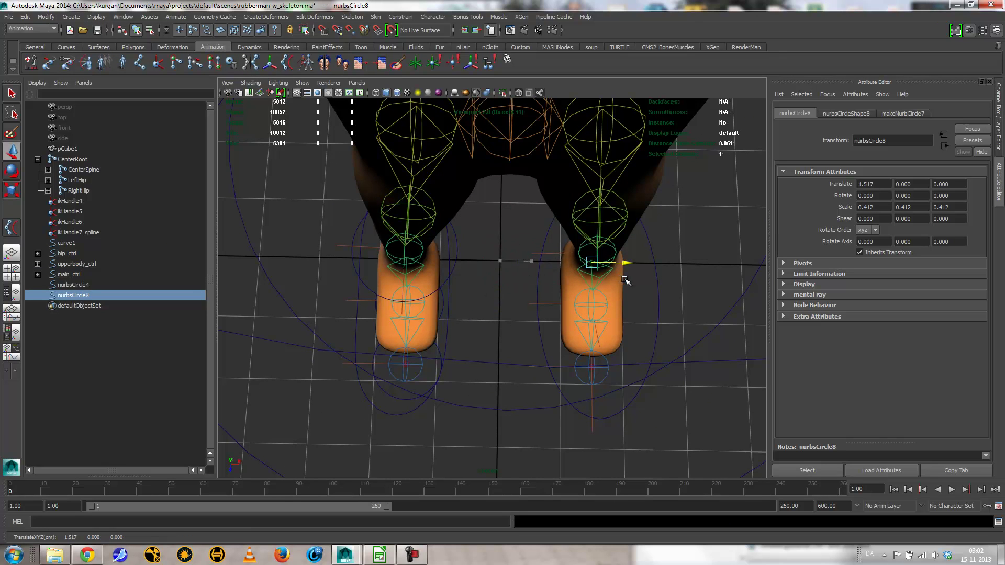
left_click_drag(595, 297, 594, 390)
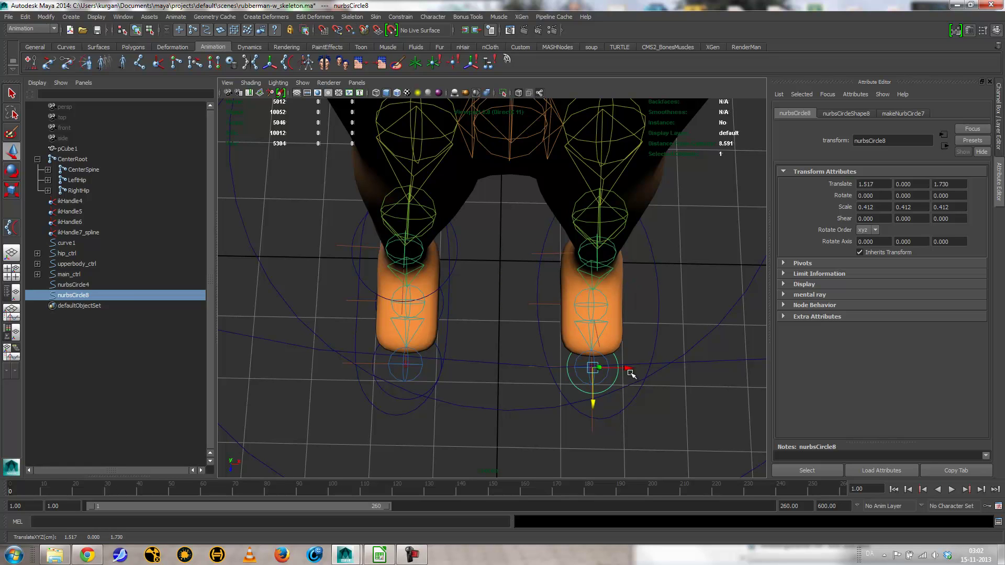
left_click(630, 374)
left_click(615, 384)
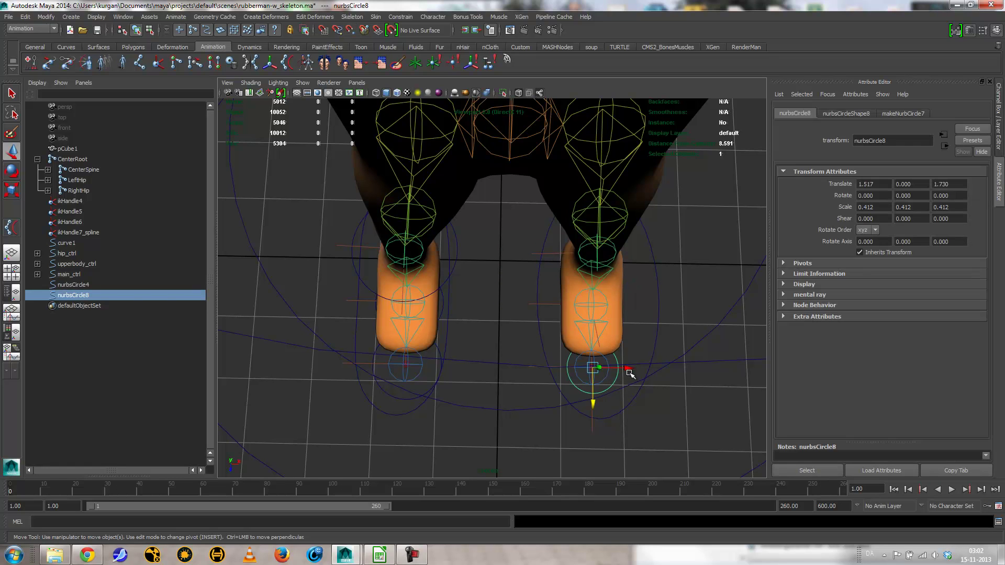
left_click(628, 375)
left_click(619, 377)
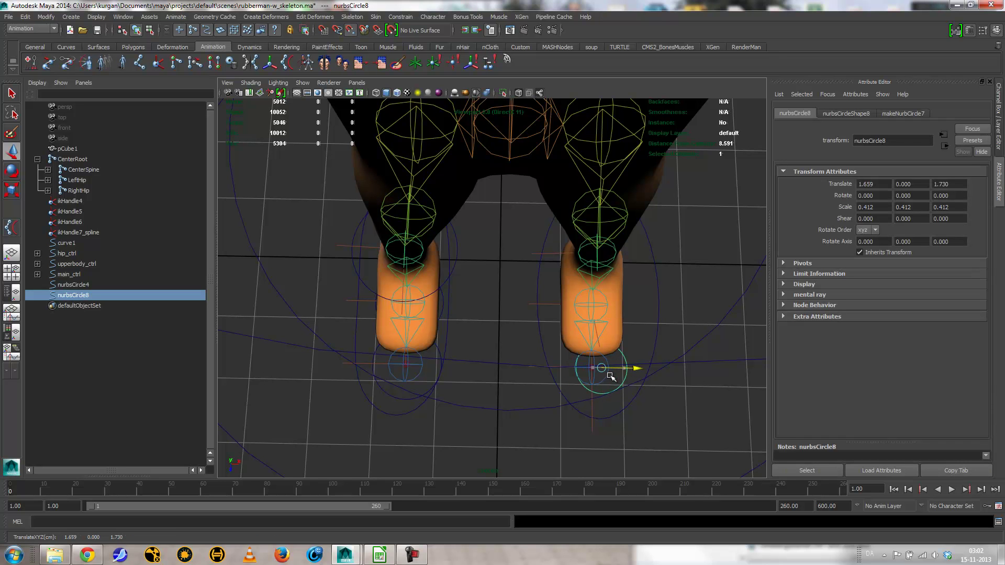
left_click_drag(637, 390, 552, 349, "alt")
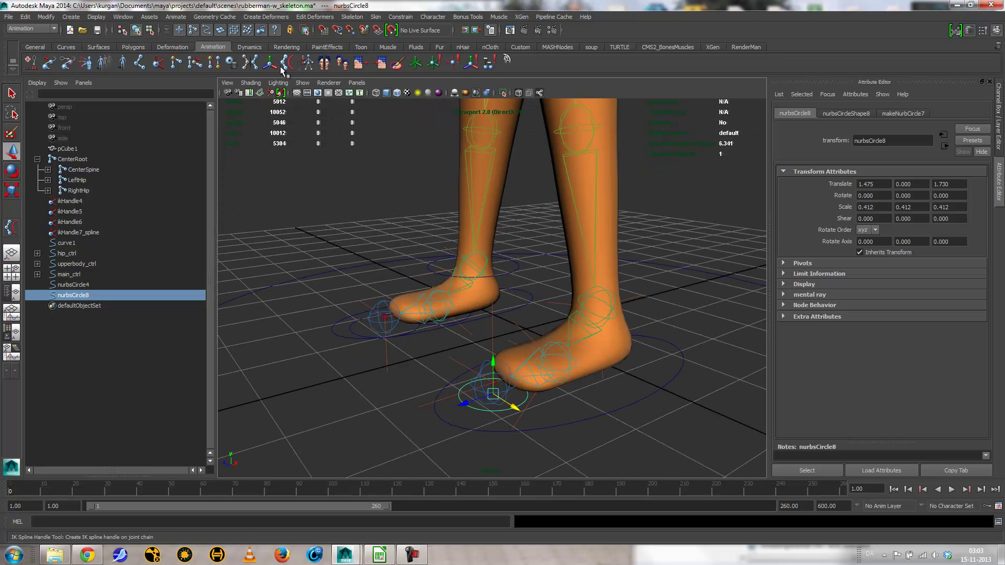
Hide the polygon meshes to expose the leg joints
left_click(302, 83)
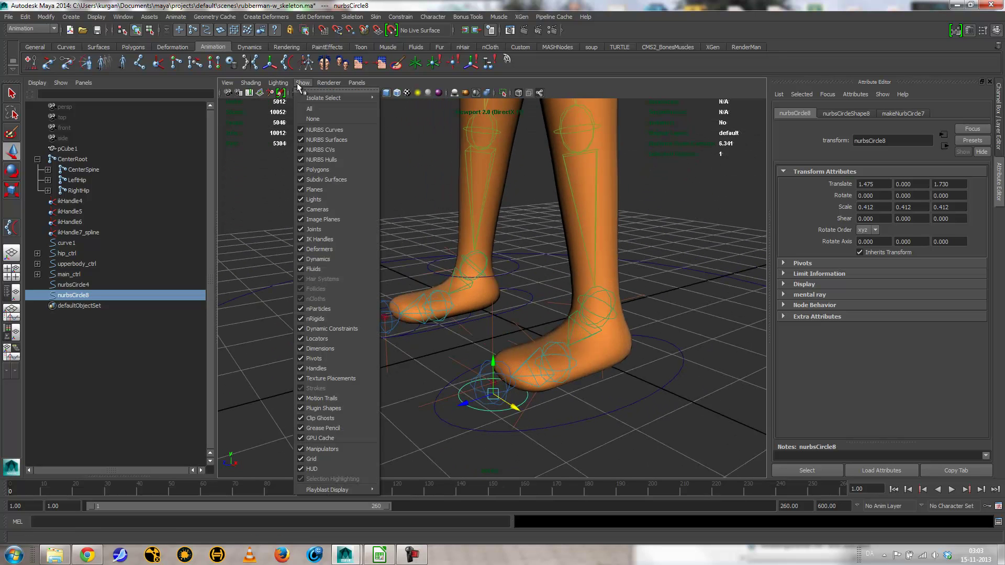
left_click(317, 170)
left_click_drag(502, 327, 473, 327, "alt")
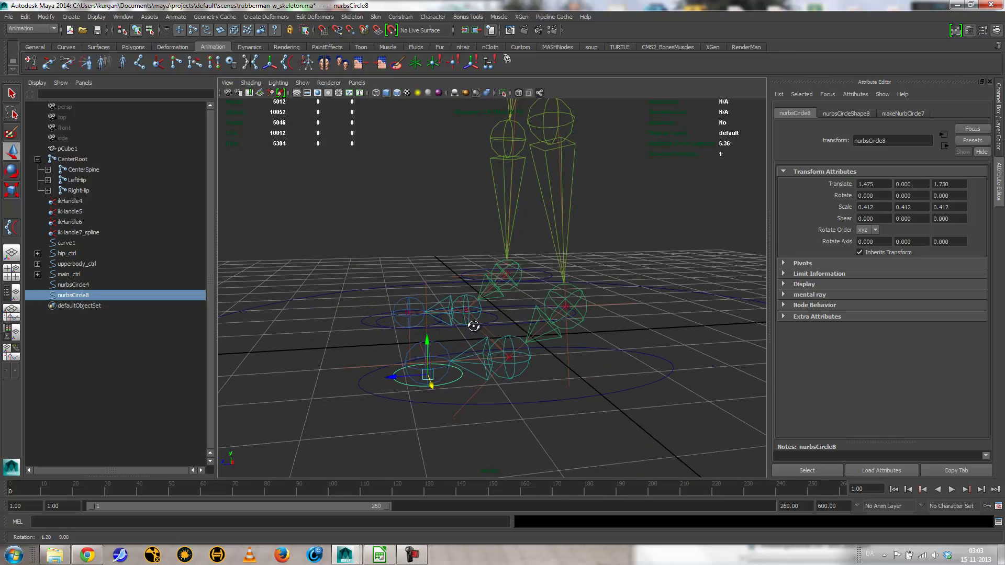
Duplicate the toe circle twice, placing copies at the ball of the foot and the ankle
key("ctrl+d")
left_click(402, 378)
middle_click_drag(501, 390, 540, 390)
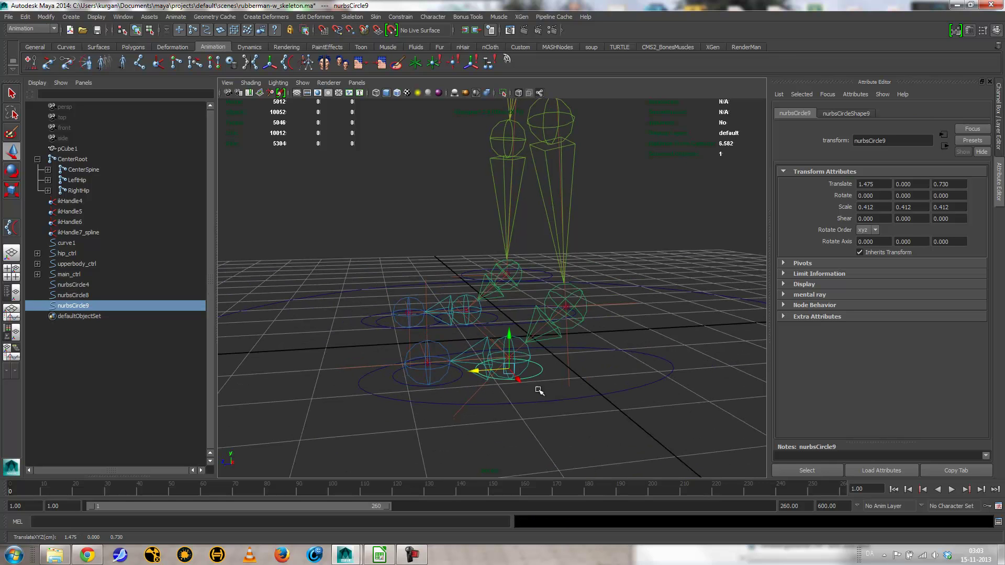
key("ctrl+d")
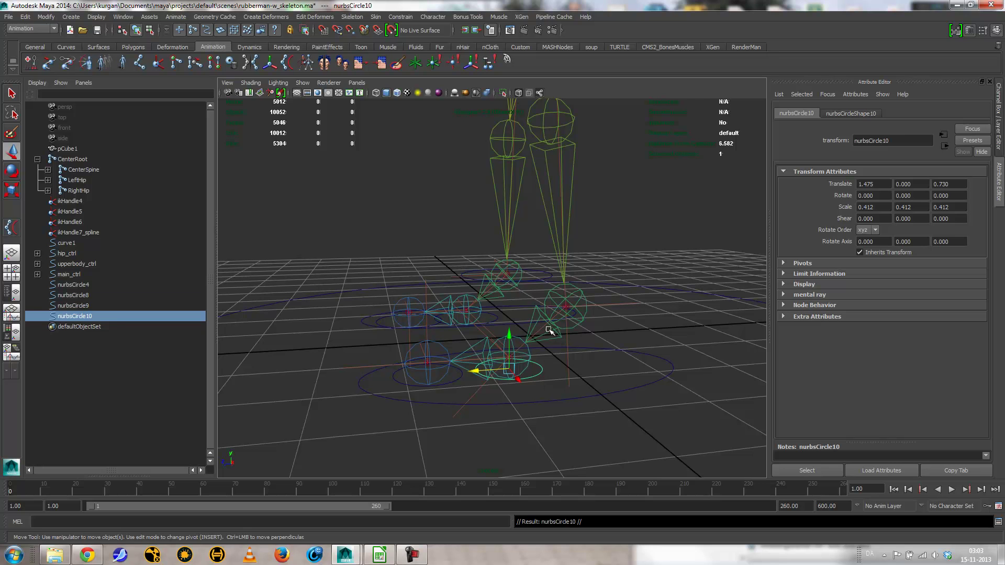
left_click(510, 368)
middle_click_drag(532, 372, 568, 307)
left_click_drag(568, 307, 523, 362, "alt")
Chain nurbsCircle10 under nurbsCircle9, 9 under 8, and 8 under foot control nurbsCircle4
left_click(539, 370, "shift")
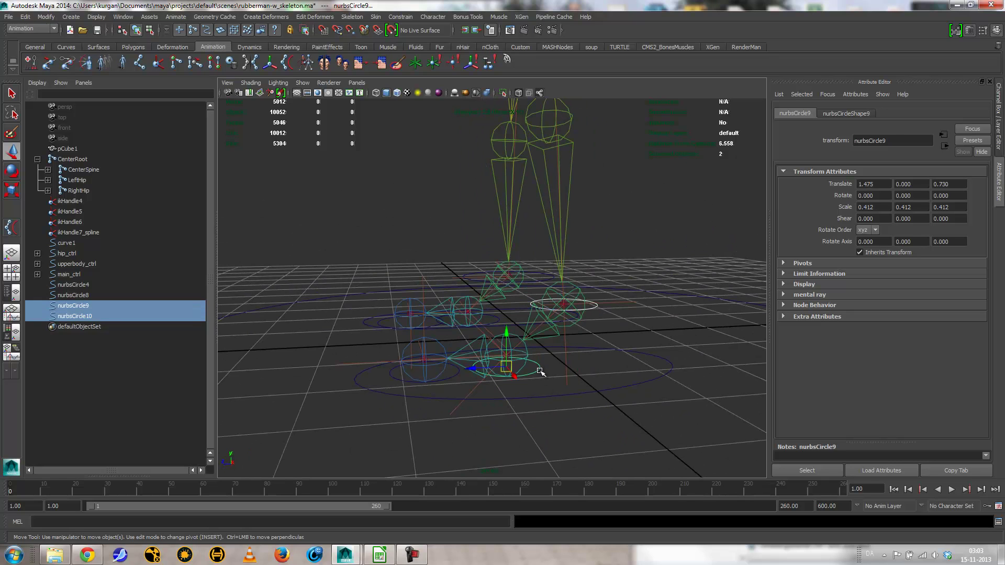
key("p")
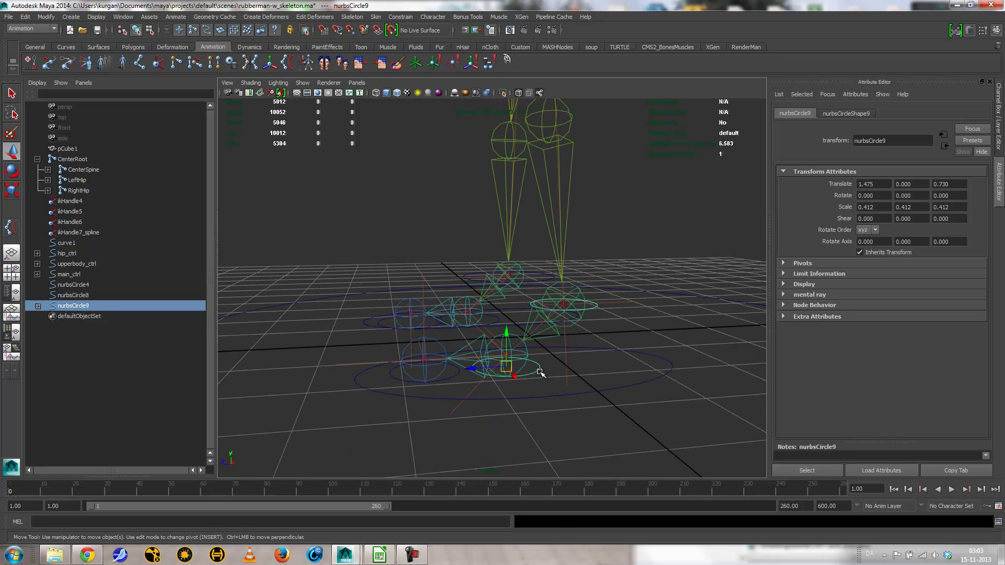
left_click(449, 378, "shift")
key("p")
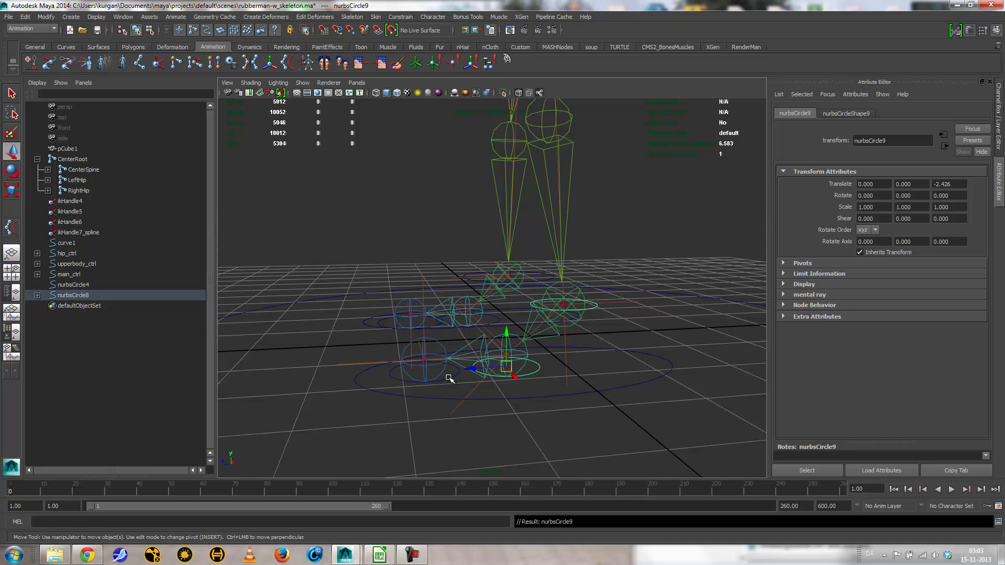
left_click(438, 404, "shift")
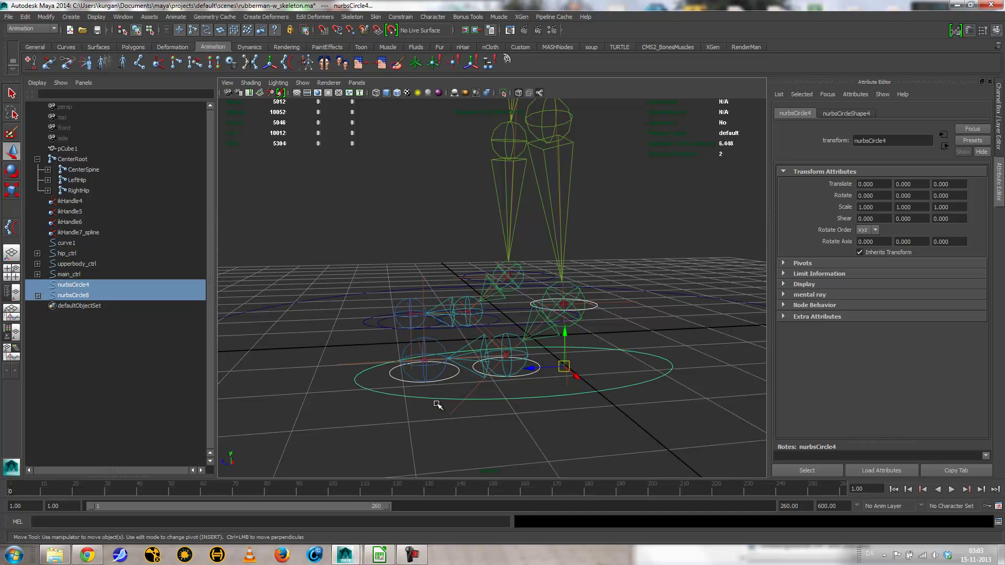
key("p")
left_click_drag(485, 374, 615, 316, "alt")
left_click(589, 273)
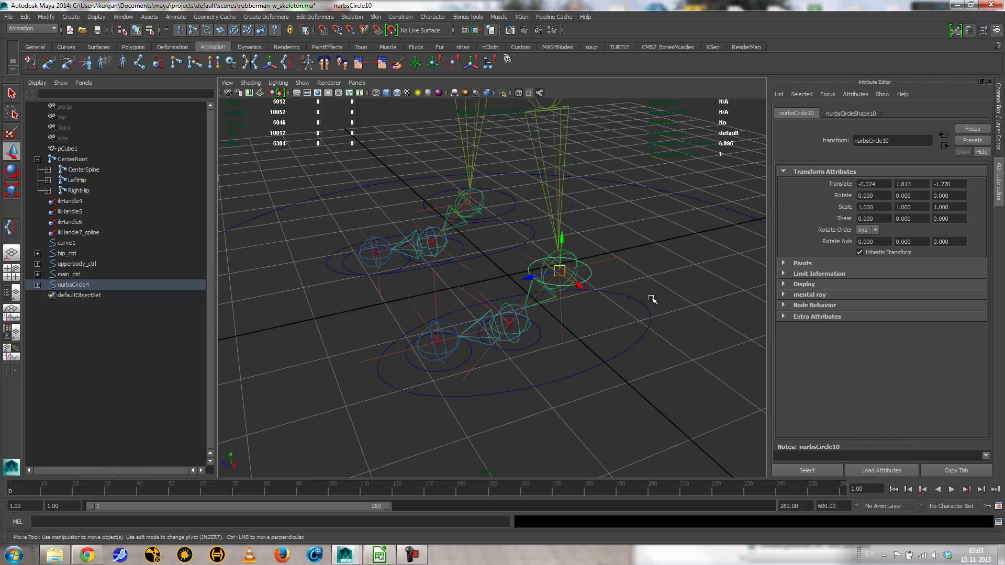
Rename the large foot circle to left_foot_ctrl
double_click(892, 139)
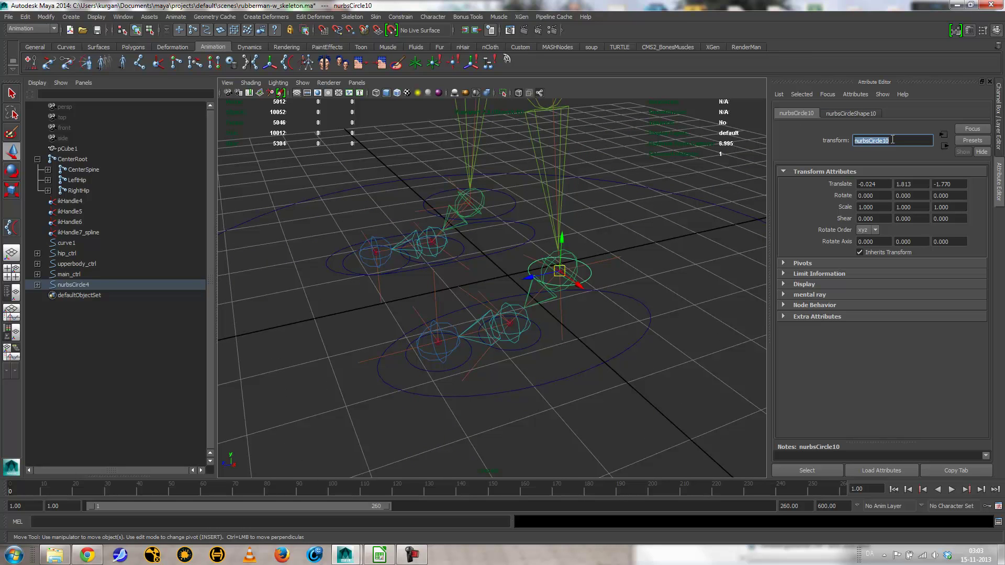
left_click(647, 331)
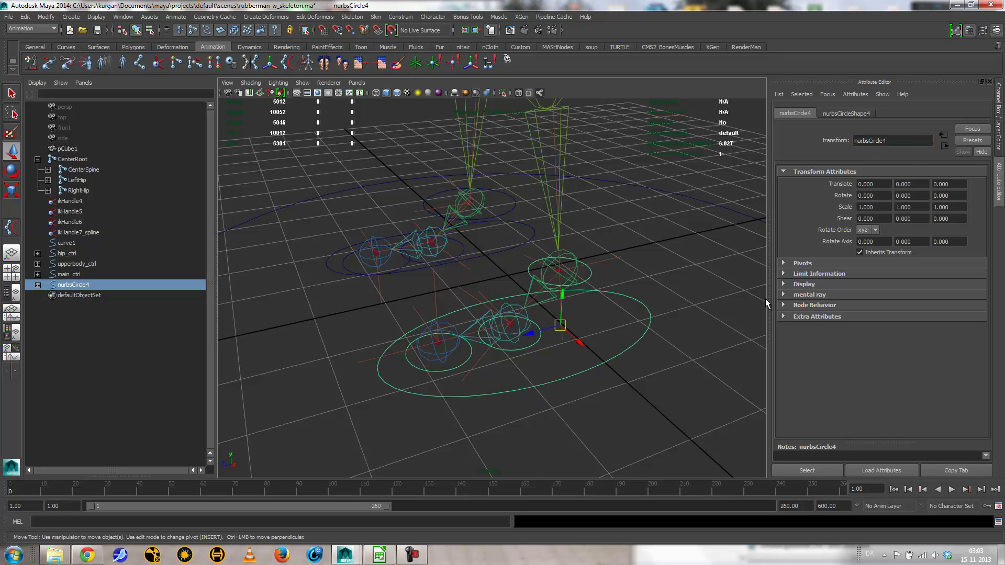
double_click(909, 141)
key("BackSpace")
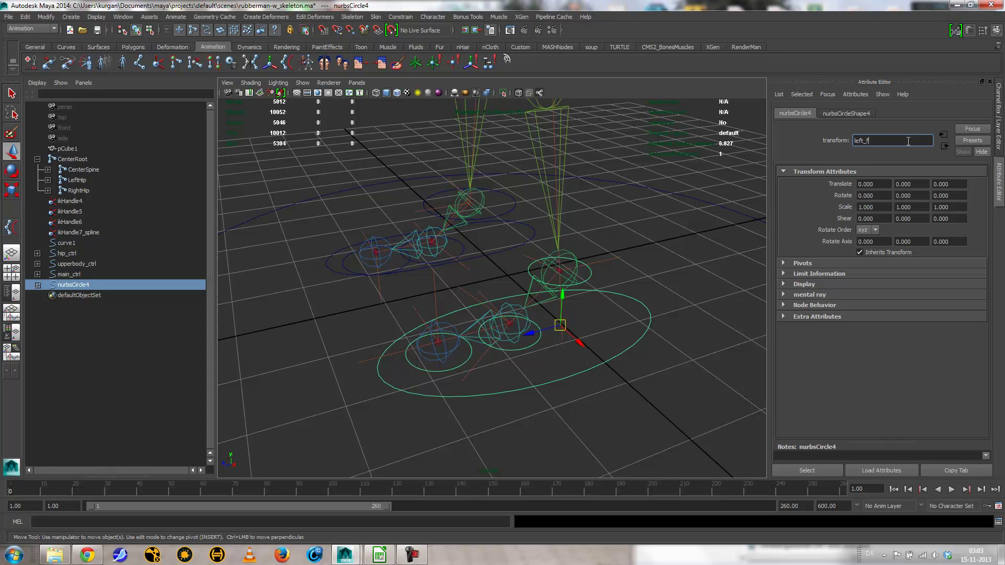
type("left_foot_ctrl")
key("Return")
Rename the toe circle to left_foottip_ctrl
left_click(433, 372)
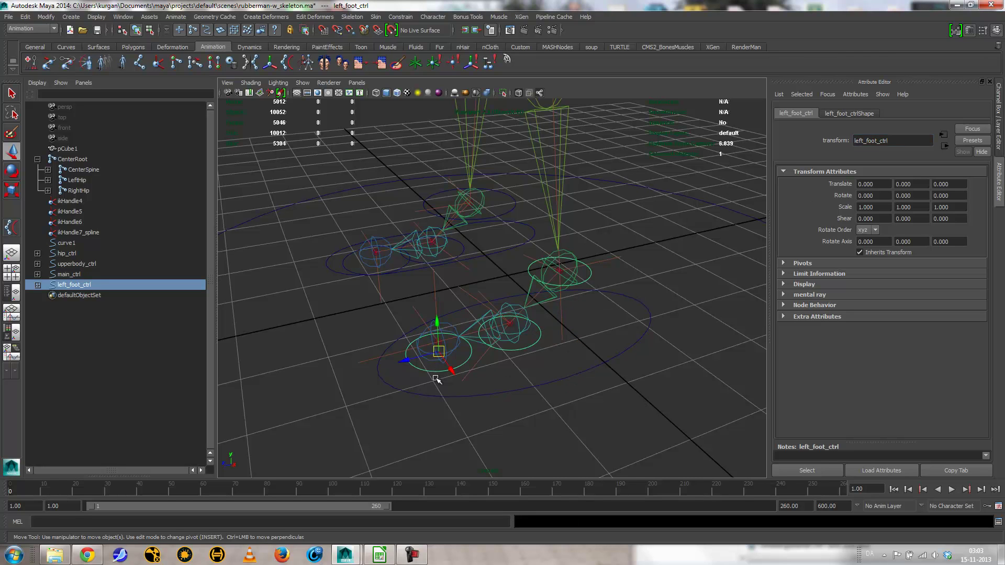
double_click(894, 139)
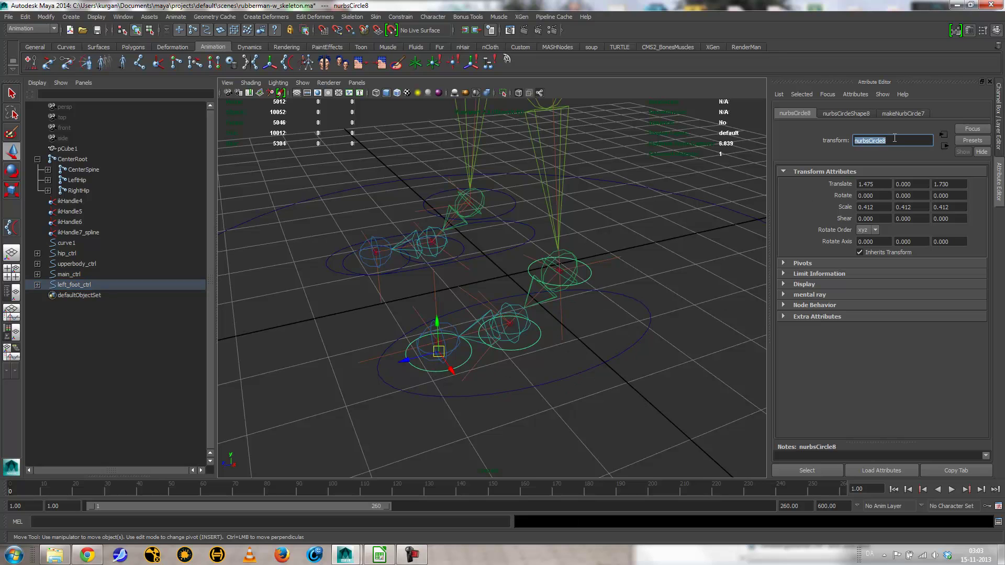
type("left_foottip_ctrl")
key("Return")
Rename the ball circle to left_ball_ctrl
left_click(579, 281)
left_click(535, 348)
double_click(888, 142)
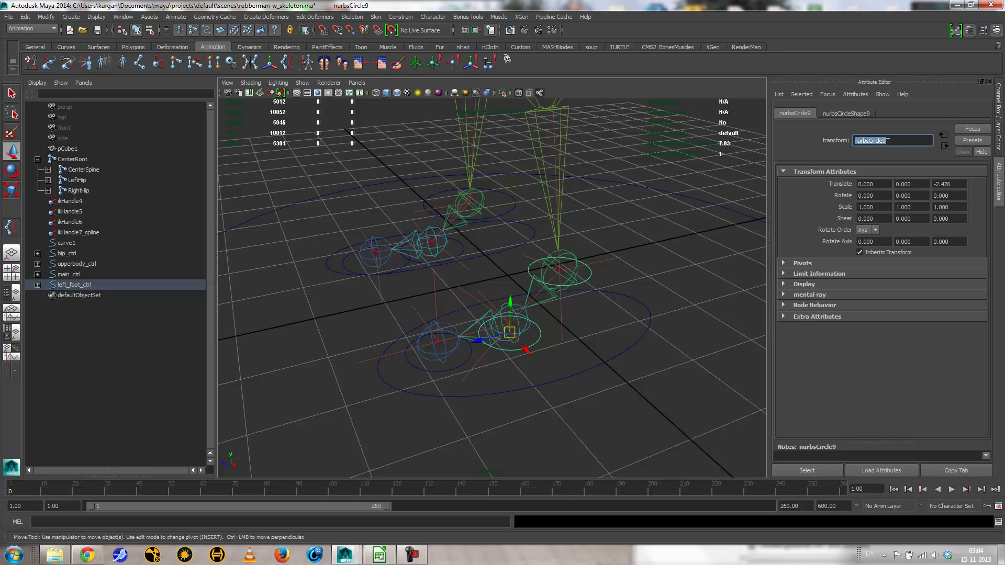
type("left_an")
key("Return")
Rename the ankle circle to left_ankle and test-move it sideways
left_click(582, 273)
double_click(886, 140)
type("left_an")
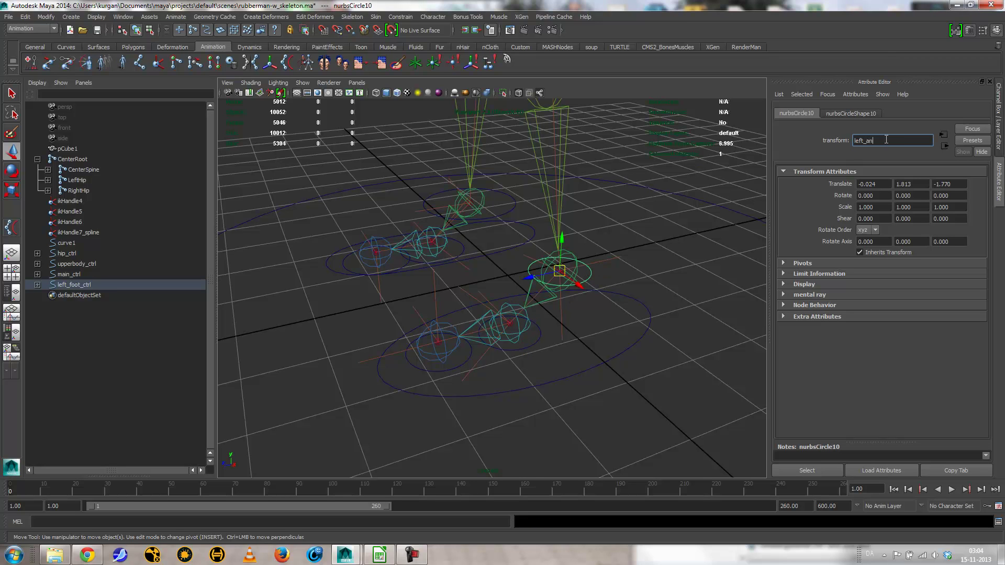
type("kle")
key("Return")
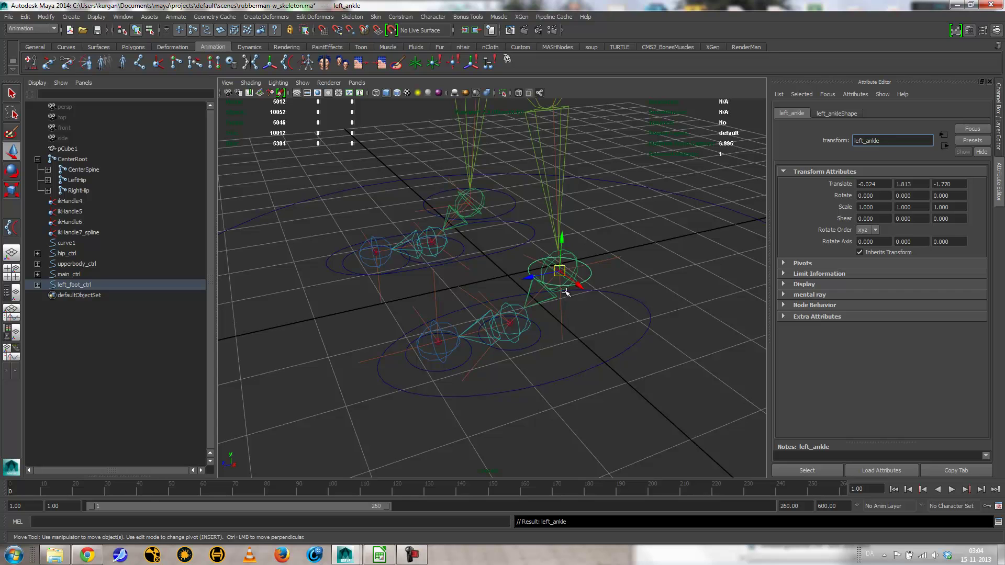
mouse_move(578, 285)
left_mouse_down()
mouse_move(568, 270)
mouse_move(576, 285)
left_mouse_up()
Undo the control test moves and delete the leg IK handle ikHandle4
key("ctrl+z")
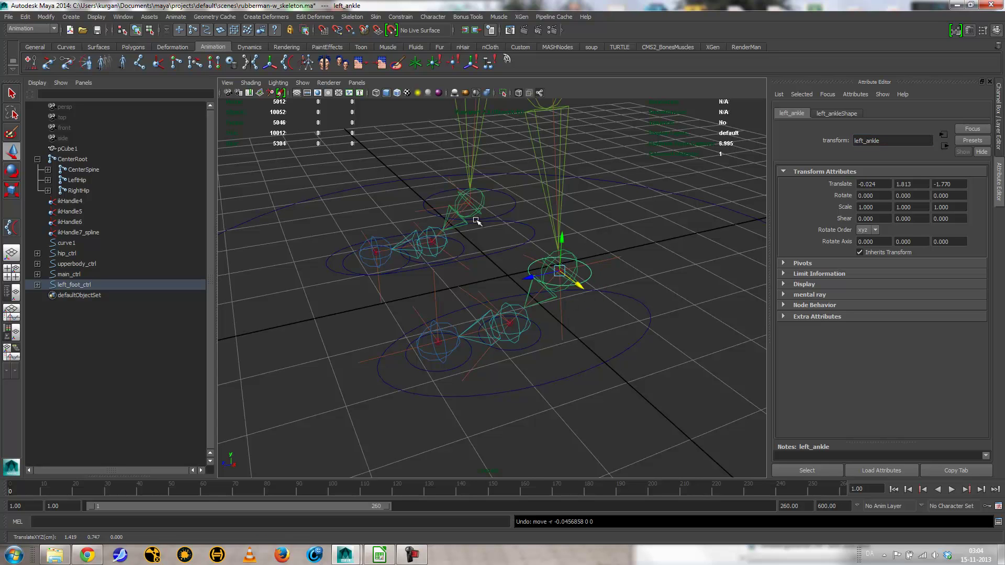
left_click(498, 216)
mouse_move(483, 215)
left_mouse_down()
mouse_move(467, 199)
mouse_move(497, 229)
mouse_move(472, 207)
left_mouse_up()
key("ctrl+z")
left_click_drag(546, 260, 634, 339, "alt")
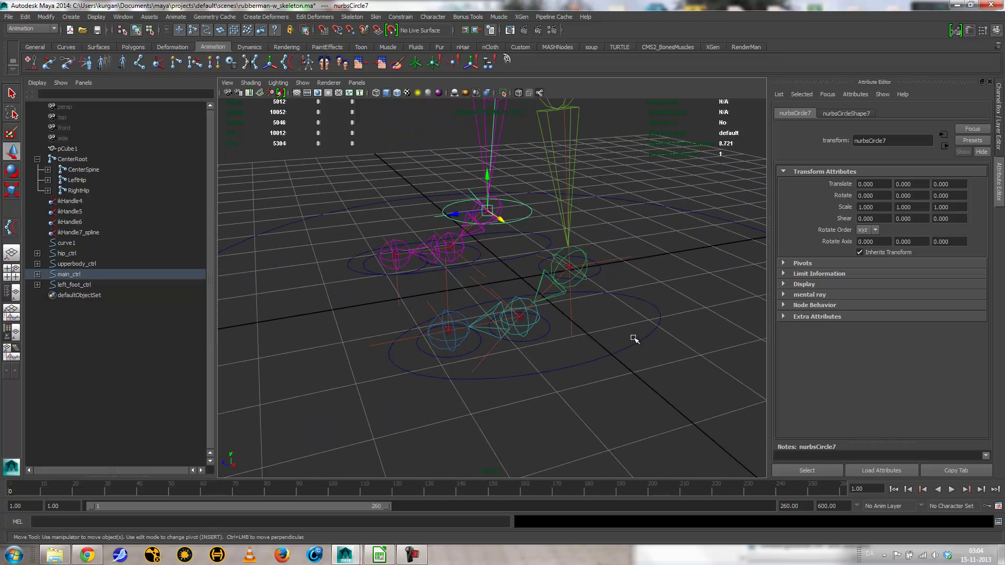
left_click(572, 320)
left_click(598, 271)
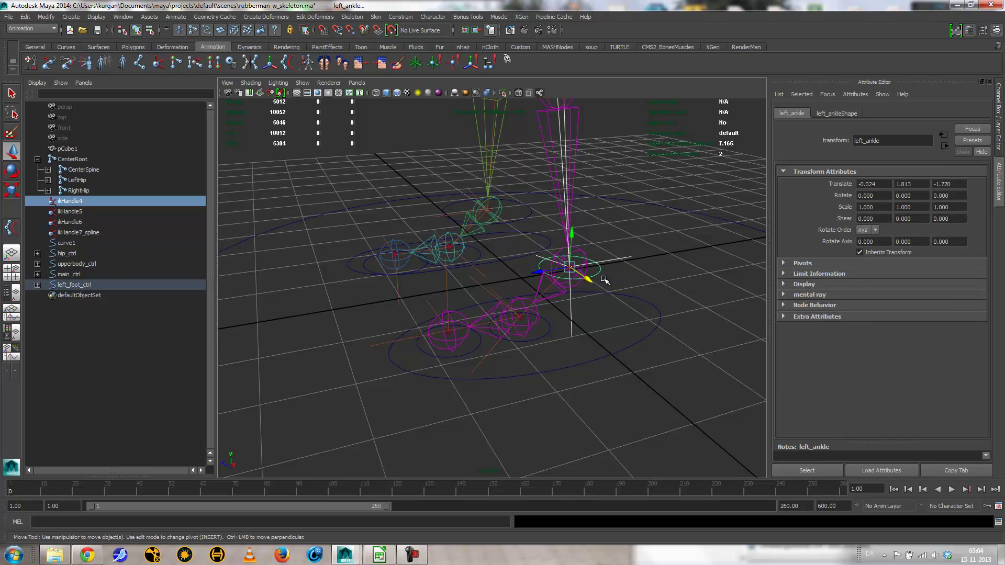
left_click(605, 280)
key("Delete")
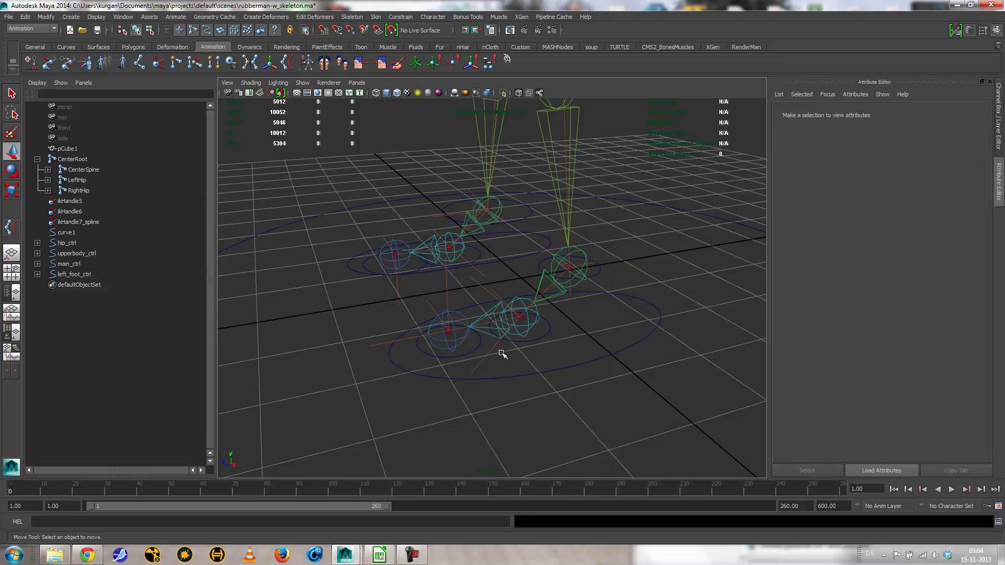
Parent ikHandle5 and ikHandle6 under left_foot_ctrl
left_click(483, 357)
left_click(560, 333, "shift")
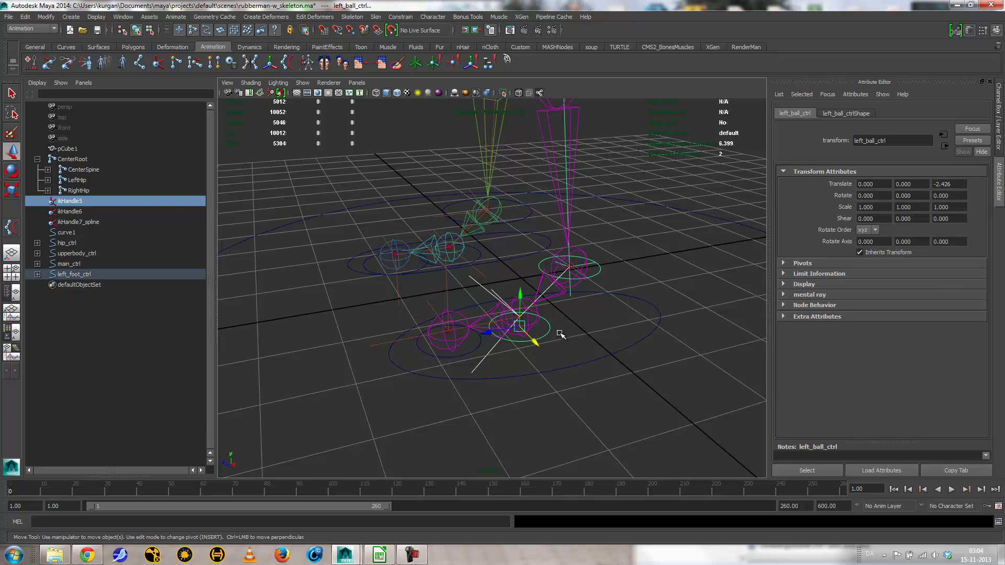
key("p")
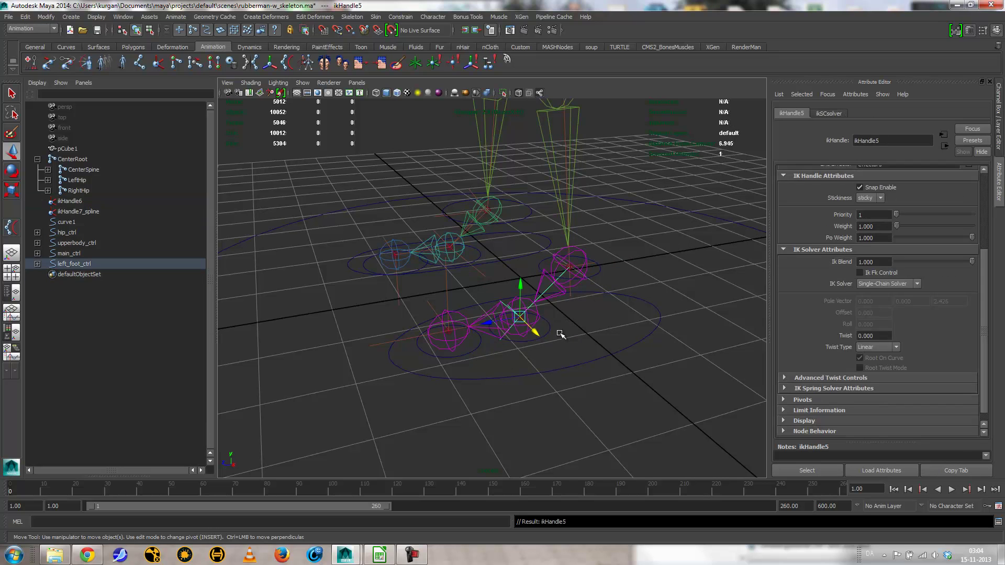
left_click(371, 343)
left_click(481, 348, "shift")
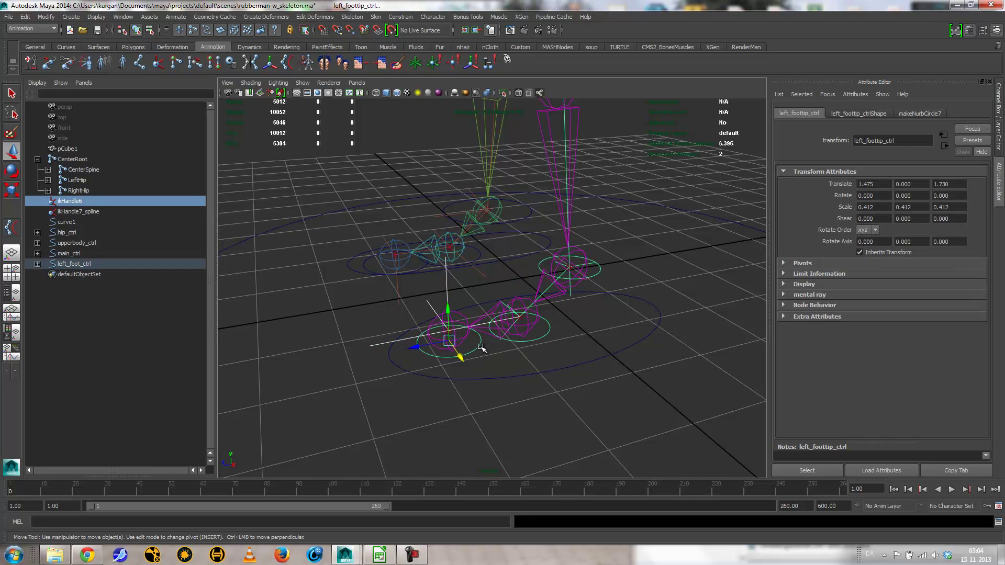
key("p")
Parent left_foot_ctrl under main_ctrl
left_click(534, 389)
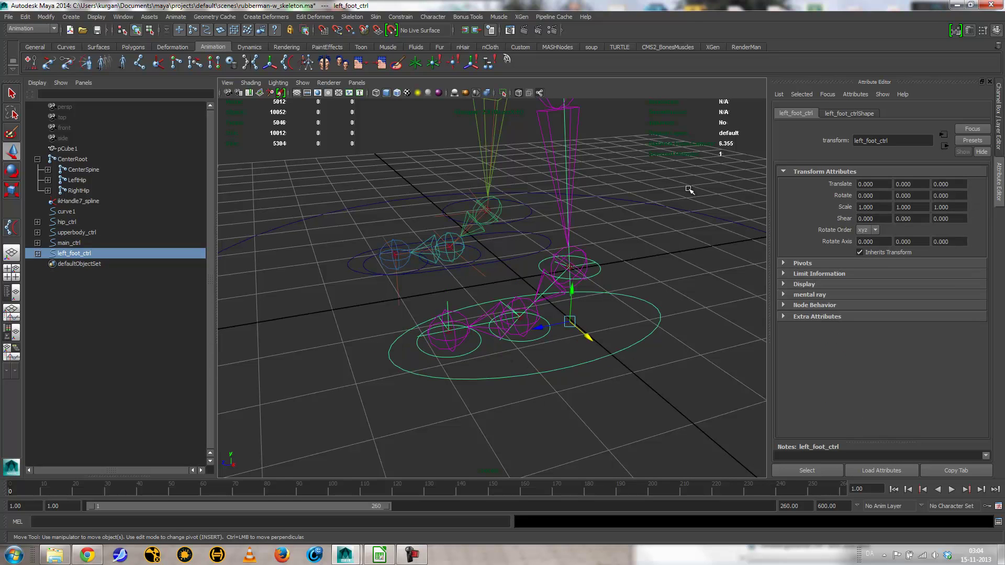
left_click(689, 239, "shift")
key("p")
left_click_drag(686, 240, 366, 188, "alt")
left_click(300, 87)
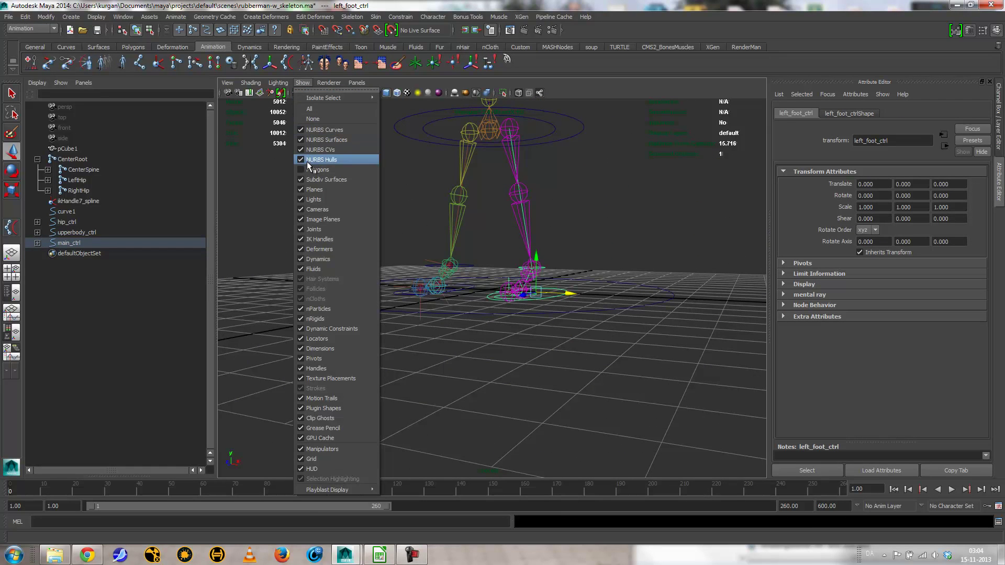
Show the character's polygon mesh again and frame the whole rig
left_click(324, 179)
left_click_drag(518, 298, 572, 356, "alt")
key("ctrl+z")
right_click_drag(572, 356, 458, 362, "alt")
Test-move and rotate the rig with main_ctrl, then undo back to T-pose
left_click_drag(497, 281, 519, 255)
key("e")
left_click_drag(510, 287, 496, 220)
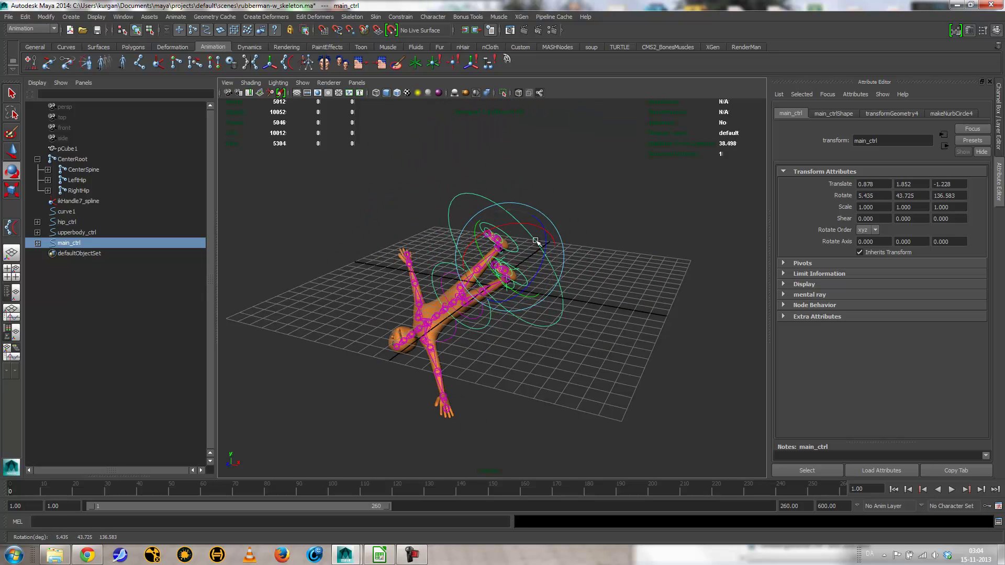
key("ctrl+z")
key("ctrl+z")
left_click_drag(478, 322, 488, 381, "alt")
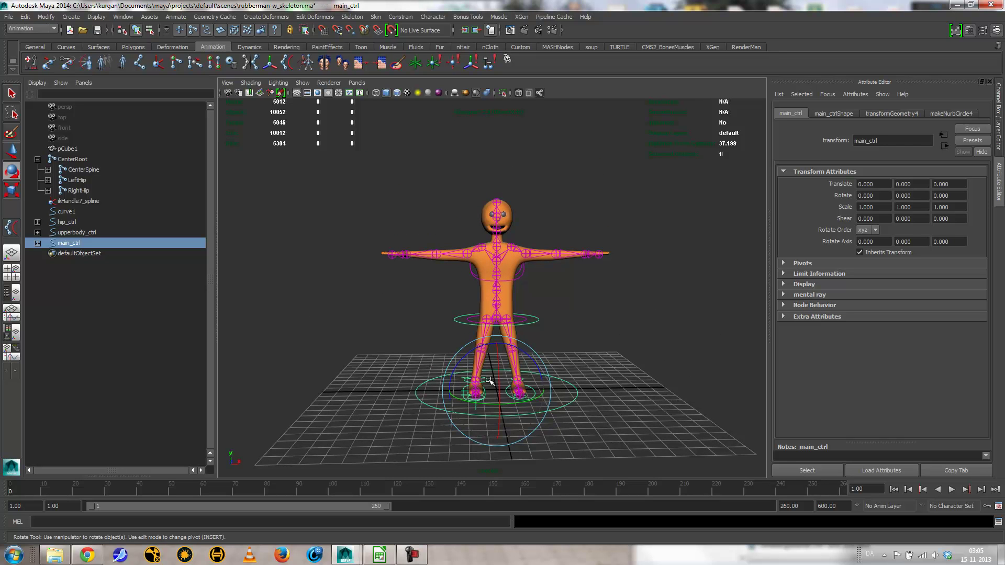
left_click_drag(417, 370, 450, 370, "alt")
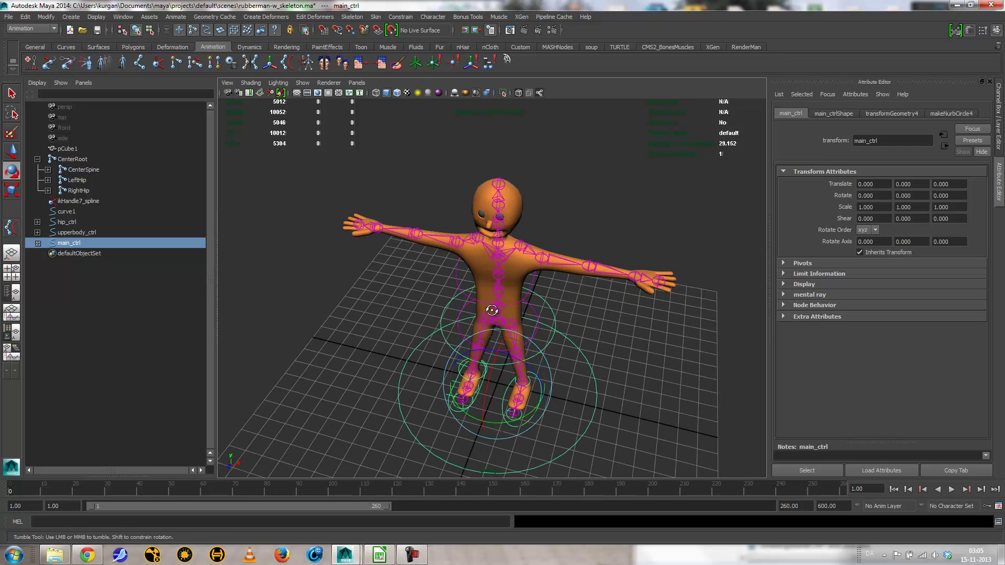
right_click_drag(451, 371, 472, 307, "alt")
left_click_drag(472, 307, 458, 322, "alt")
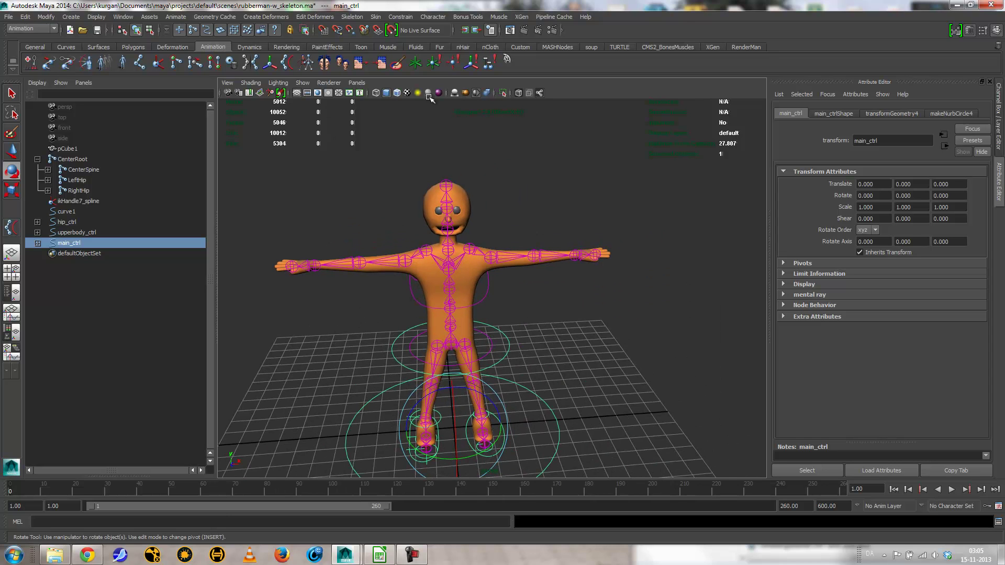
Create shoulder-to-wrist IK handles ikHandle8 and ikHandle9 on both arms
left_click(158, 62)
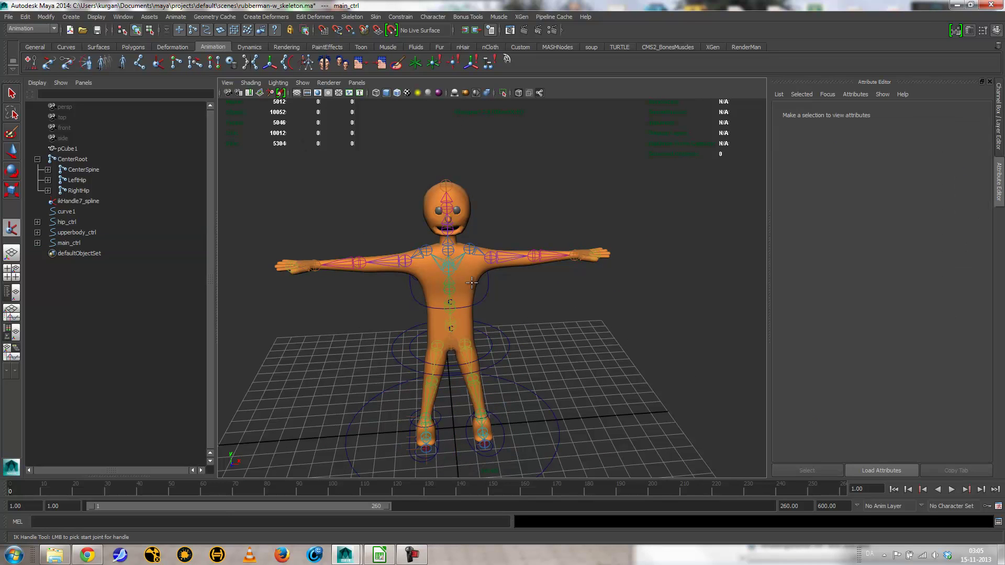
left_click(485, 257)
left_click(576, 256)
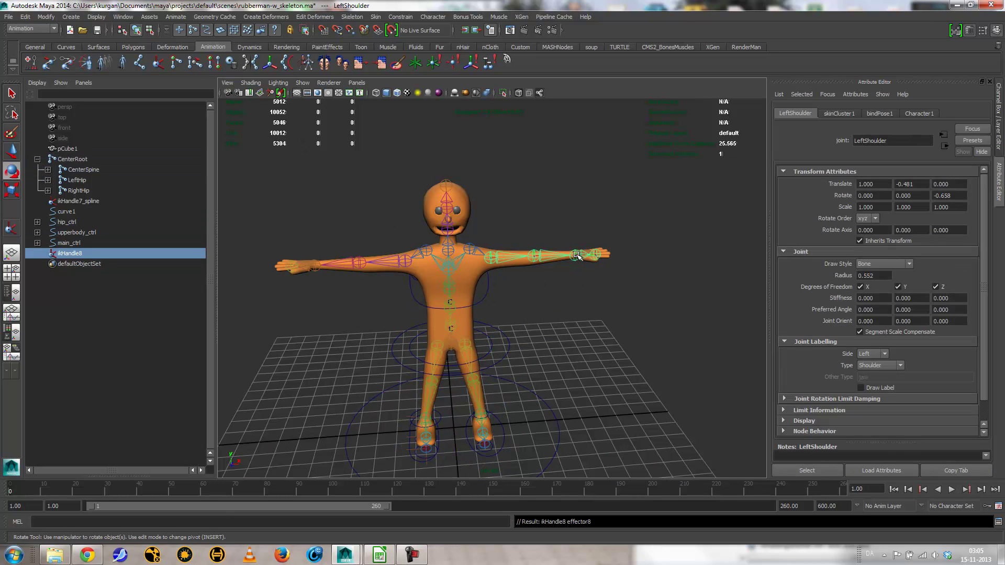
key("e")
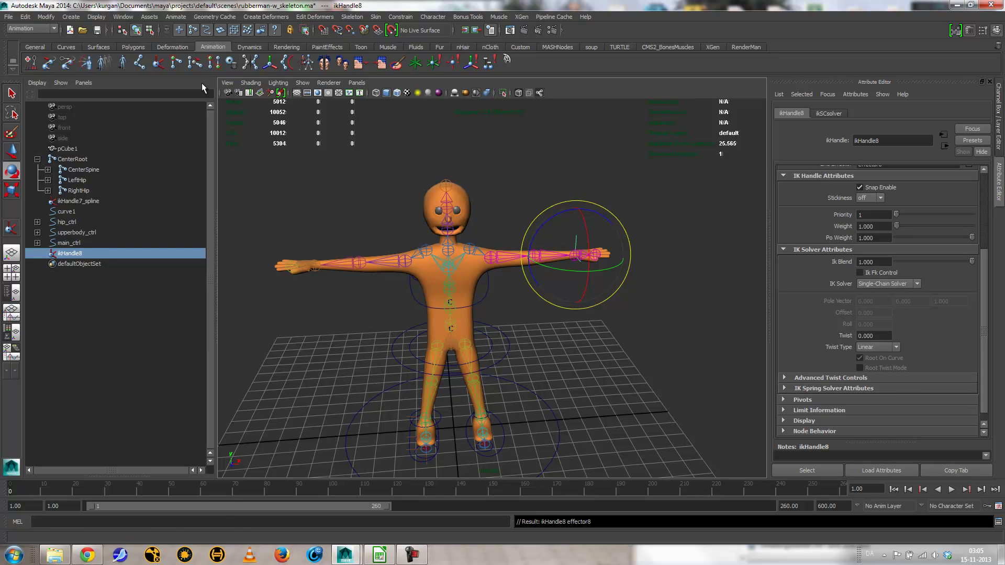
left_click(158, 63)
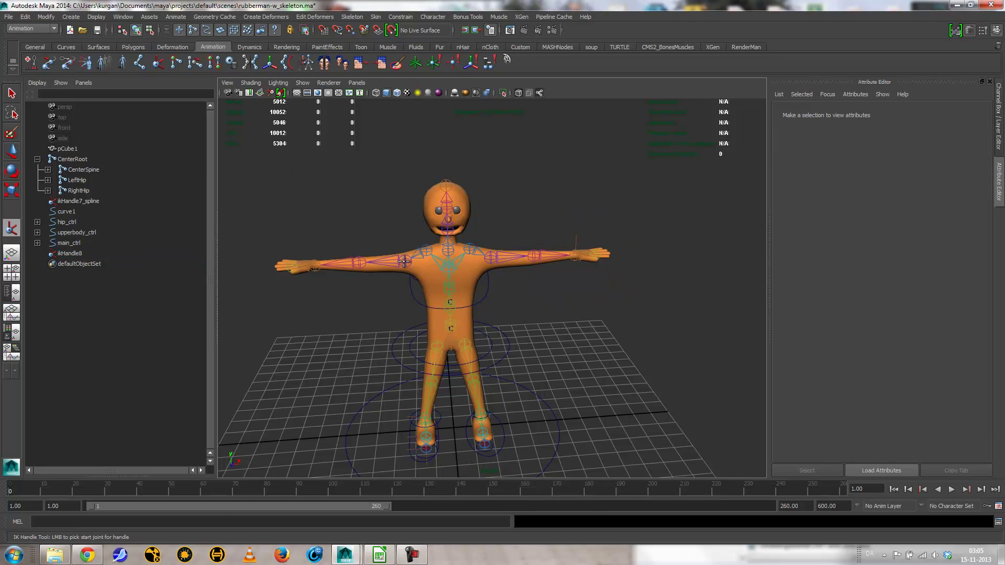
left_click(404, 261)
left_click(312, 267)
key("e")
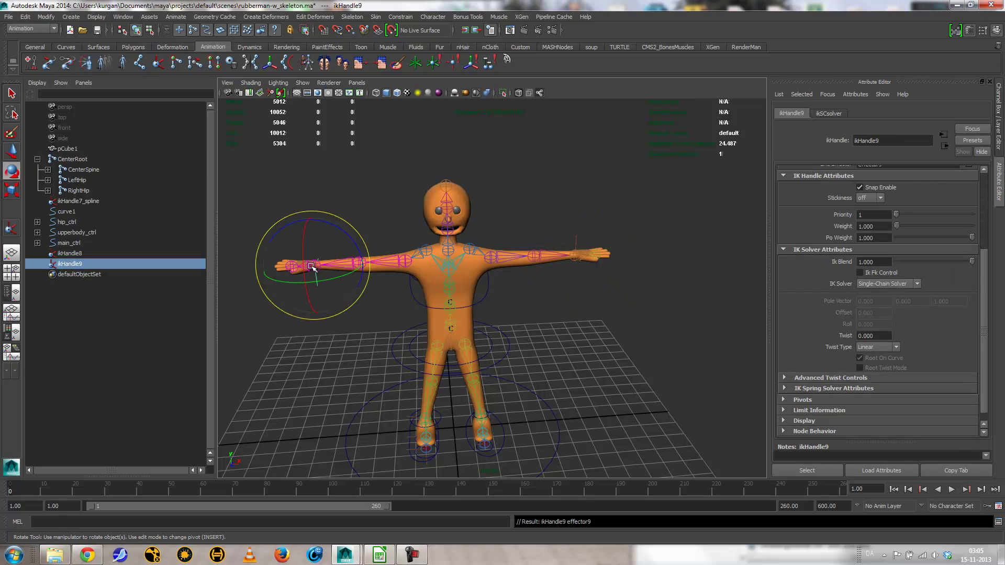
Switch both arm handles to the Rotate-Plane Solver with Ik Fk Control on
left_click(895, 284)
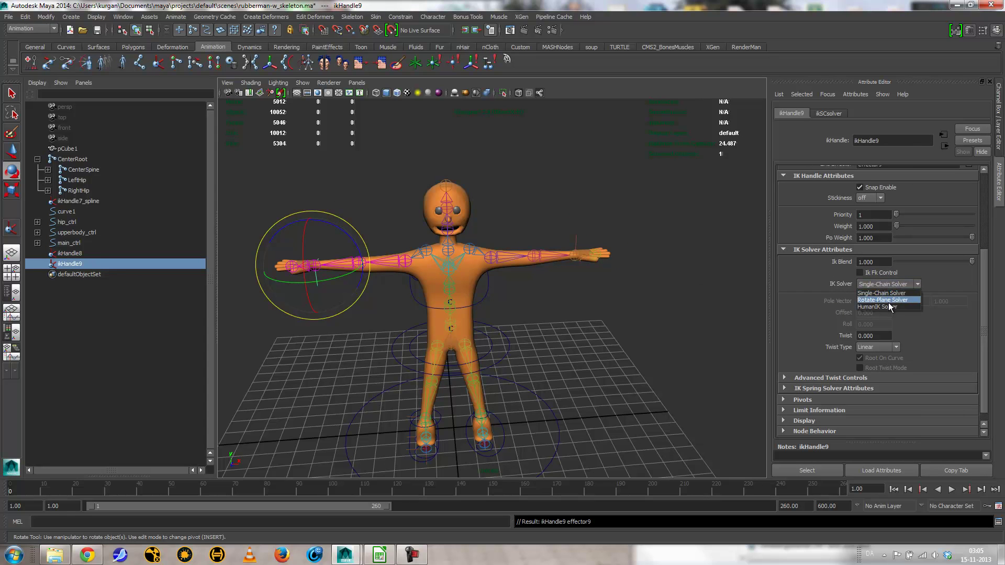
left_click(888, 303)
left_click(575, 240)
left_click(895, 283)
left_click(893, 300)
left_click(869, 272)
left_click(312, 266)
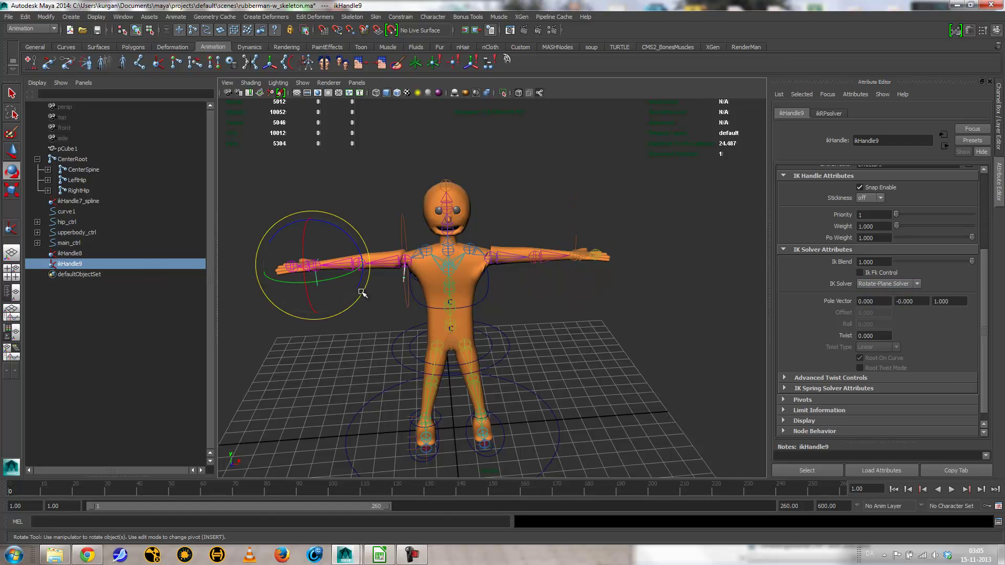
left_click(861, 273)
Adjust the arm pole vectors, setting ikHandle8's pole vector Z to -4.555
mouse_move(471, 294)
left_mouse_down("alt")
mouse_move(521, 288)
mouse_move(474, 280)
mouse_move(490, 293)
left_mouse_up("alt")
left_click_drag(491, 332, 494, 342, "alt")
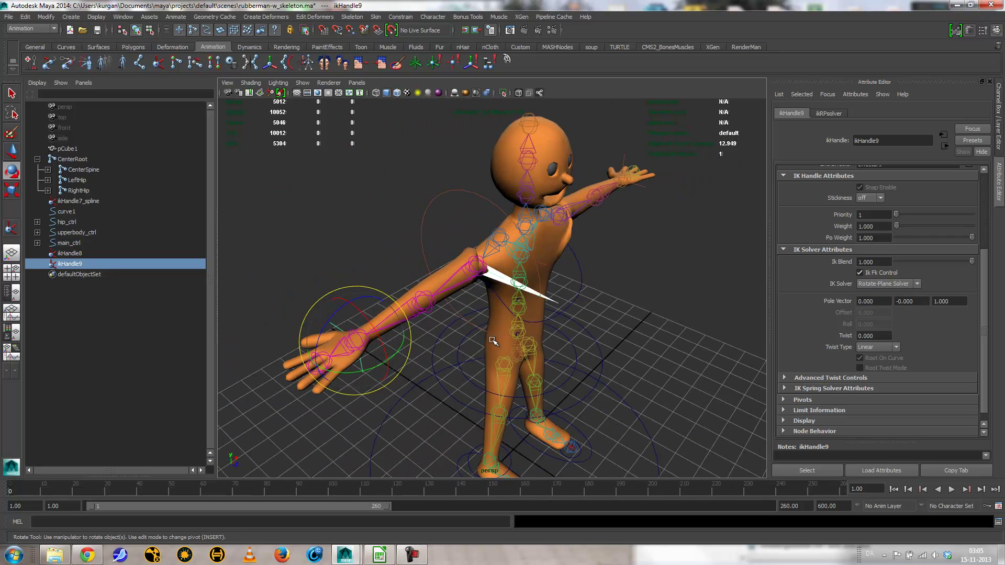
key("t")
left_click_drag(537, 292, 404, 243)
left_click_drag(643, 237, 489, 310, "alt")
left_click(700, 277)
left_click_drag(378, 289, 583, 289)
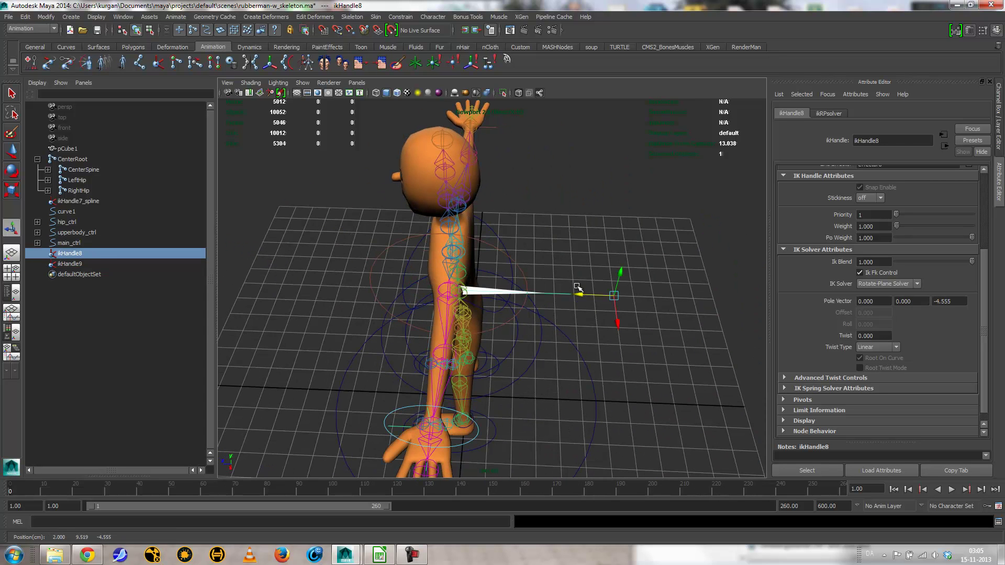
Turn Ik Fk Control off on ikHandle8 and test-move the wrist to bend the arm
right_click_drag(583, 289, 555, 293, "alt")
left_click_drag(555, 293, 591, 310, "alt")
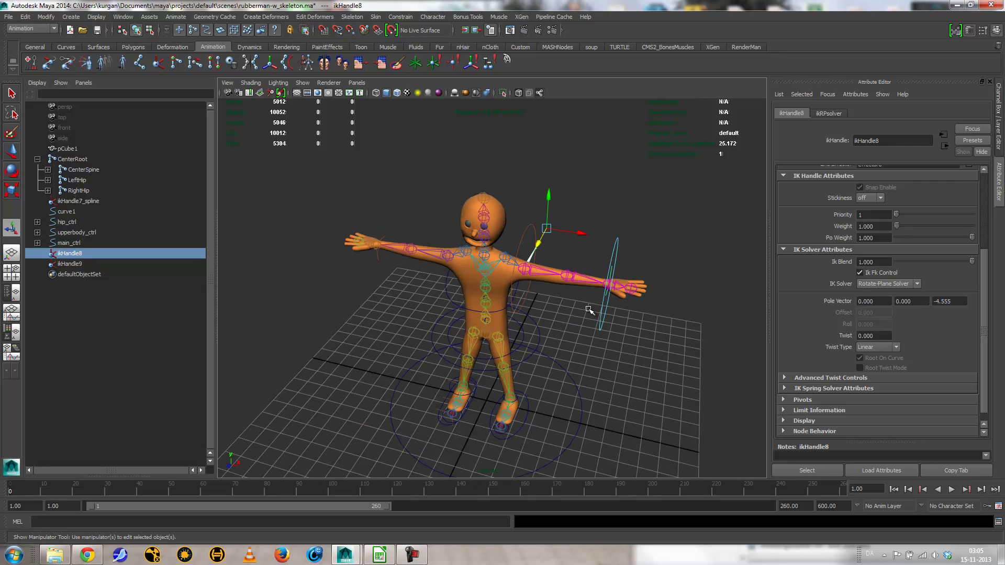
left_click_drag(589, 309, 670, 309, "alt")
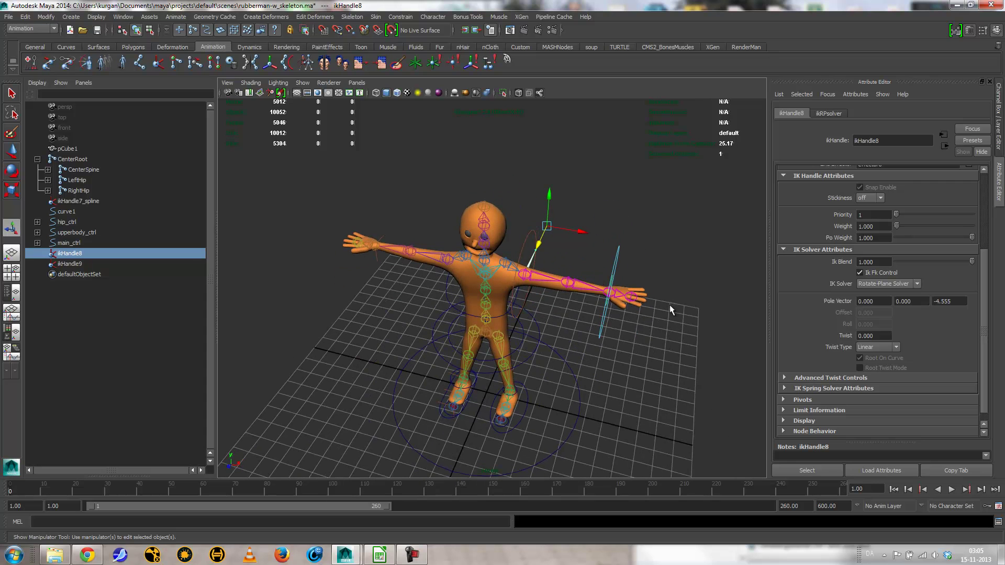
left_click(869, 274)
left_click_drag(601, 347, 638, 340, "alt")
left_click(639, 341)
left_click(618, 289)
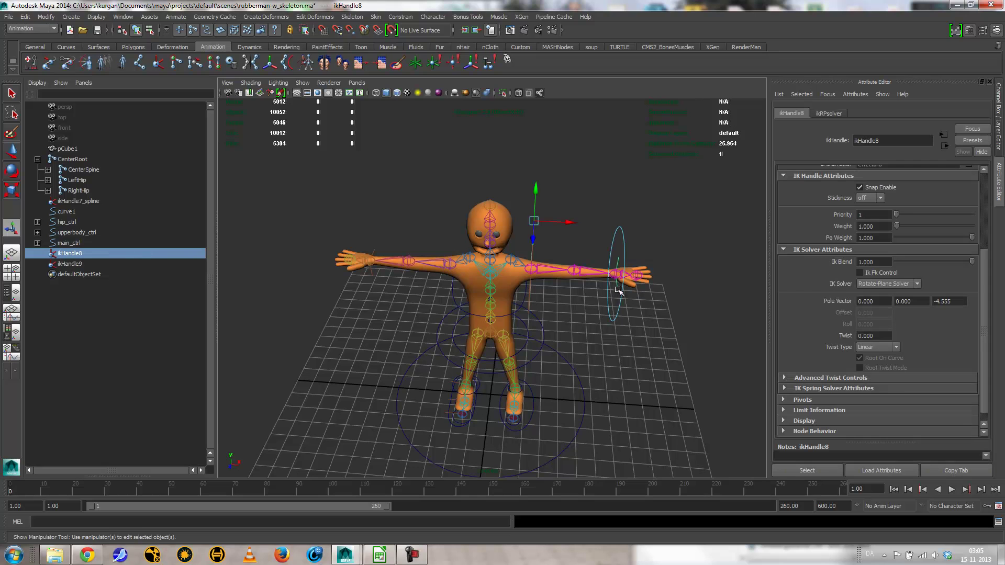
key("w")
left_click_drag(619, 275, 591, 302)
key("Delete")
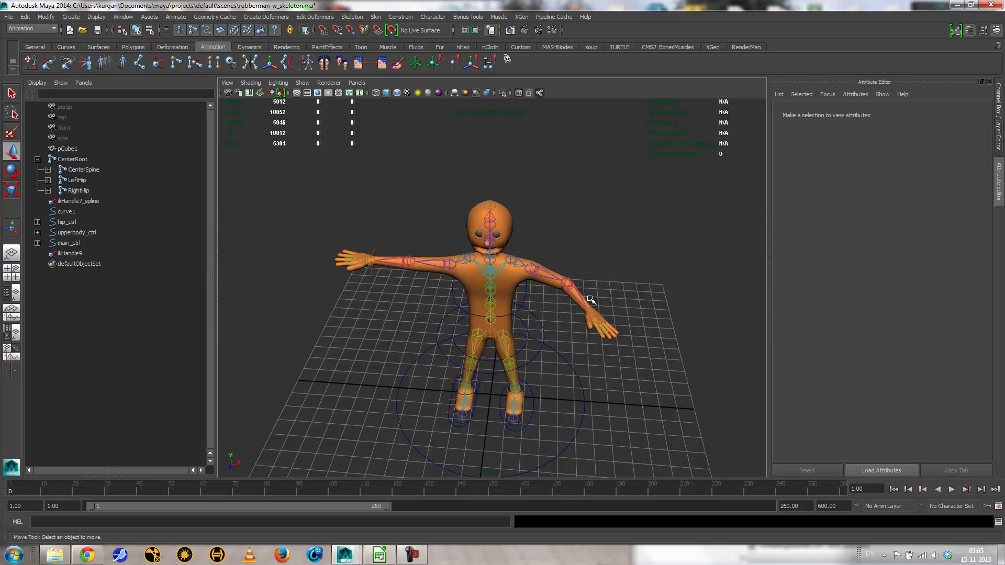
key("ctrl+z")
key("ctrl+z")
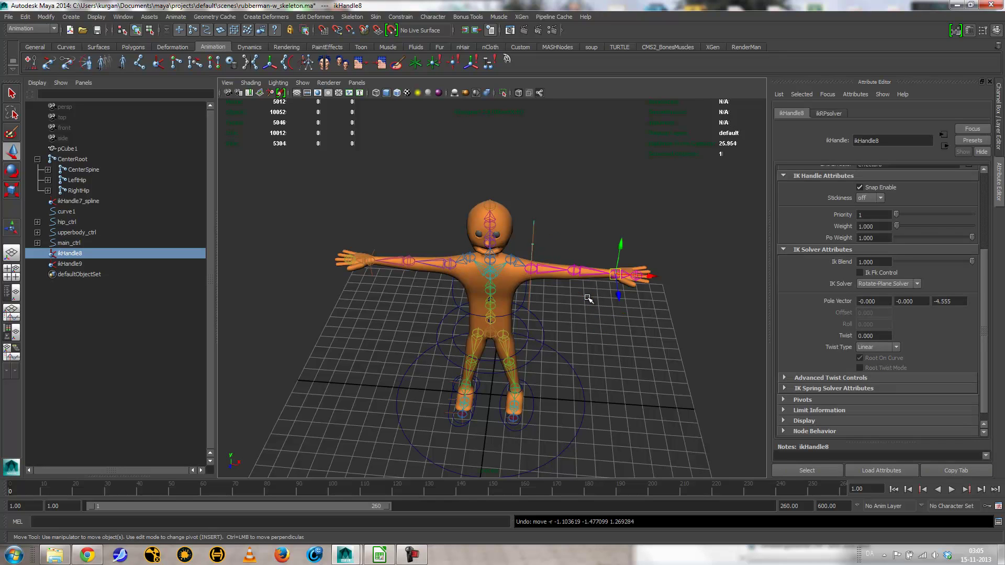
Test-rotate the LeftElbow joint and undo the bends
left_click(576, 273)
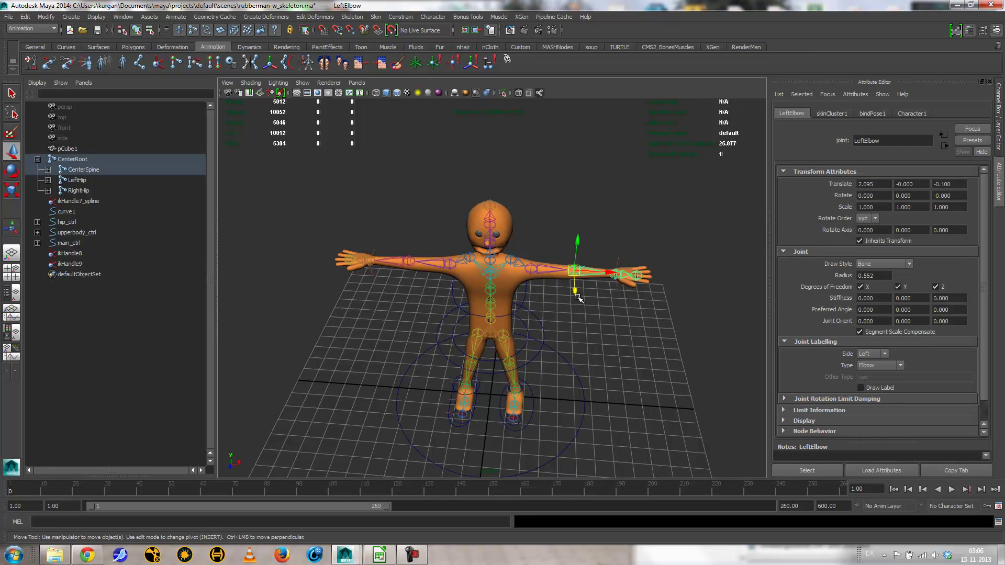
key("e")
left_click_drag(590, 298, 526, 304)
left_click_drag(602, 311, 648, 338, "alt")
key("ctrl+z")
key("ctrl+z")
key("ctrl+z")
key("ctrl+z")
key("ctrl+z")
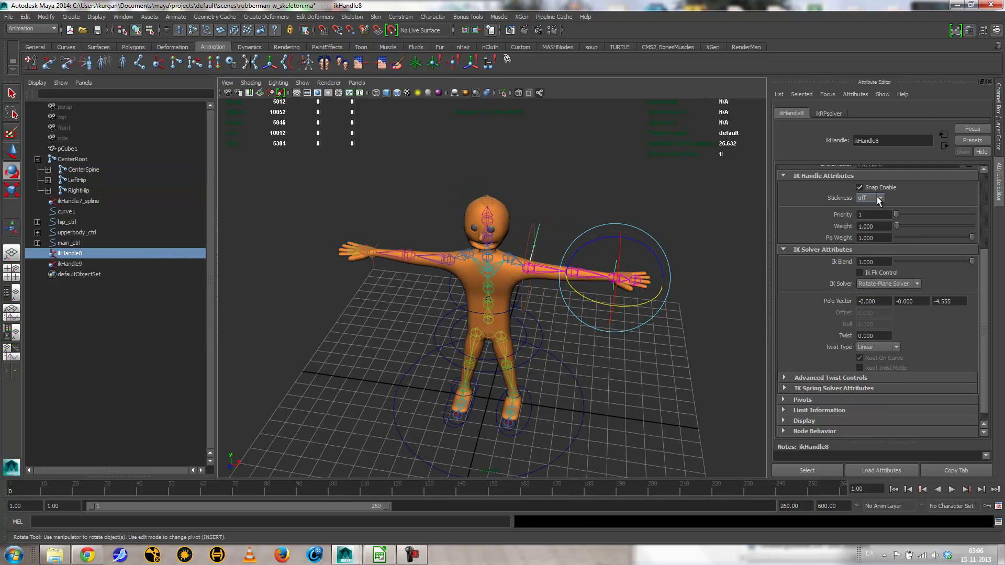
left_click(555, 329)
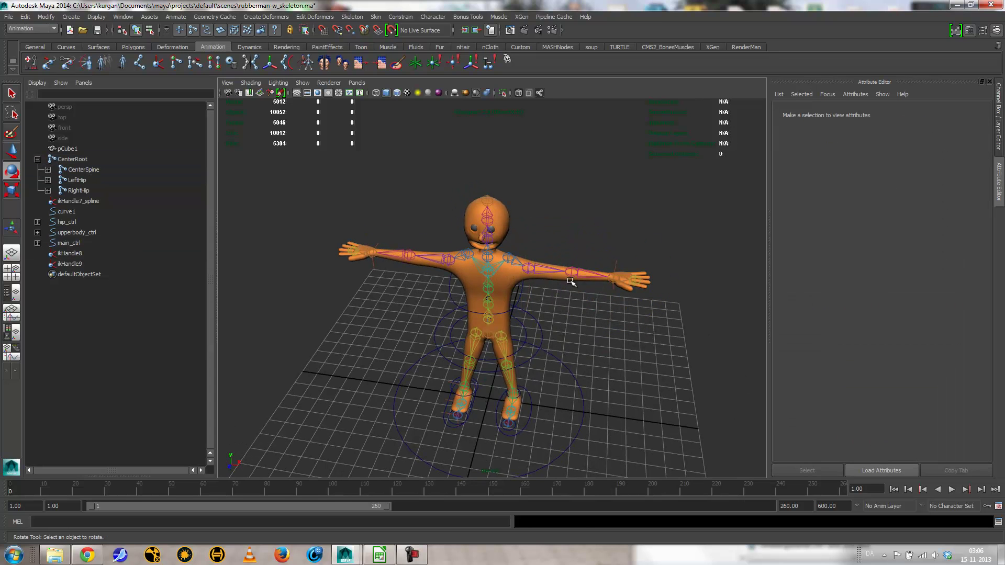
left_click(585, 279)
left_click_drag(595, 305, 574, 293)
key("ctrl+z")
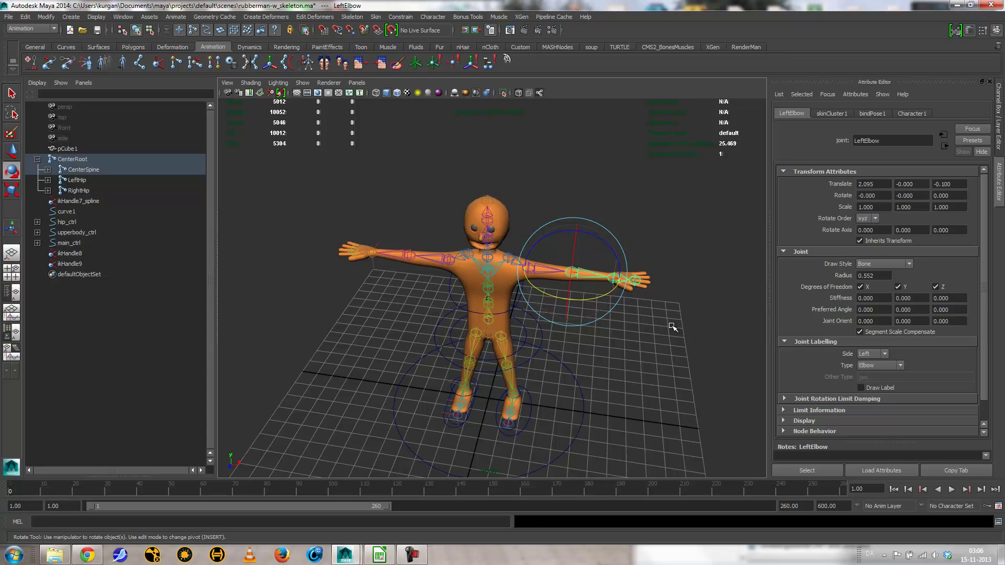
Select the LeftElbow joint and inspect its channel values
left_click(611, 262)
left_click(613, 277)
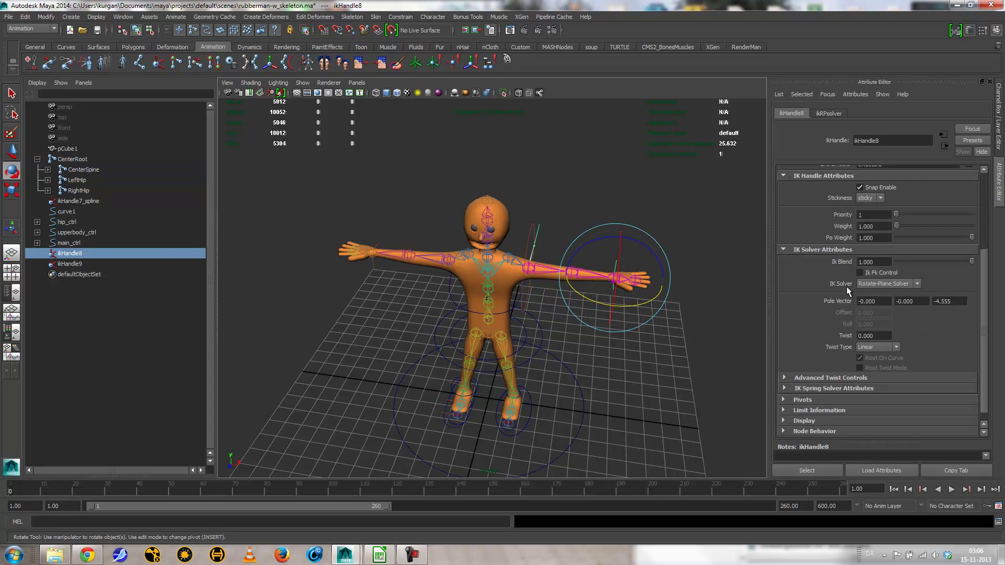
left_click(651, 341)
left_click(592, 283)
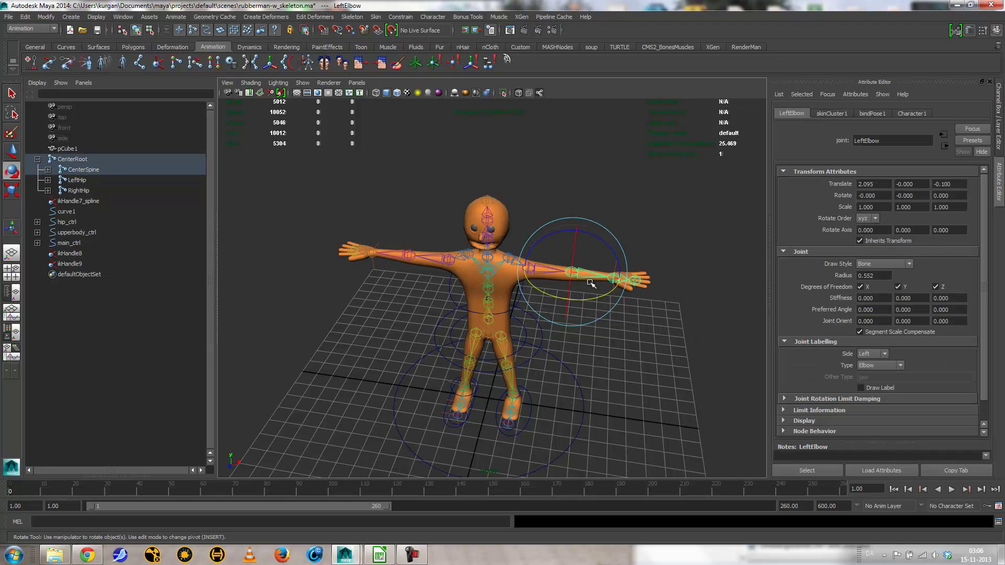
left_click(605, 296)
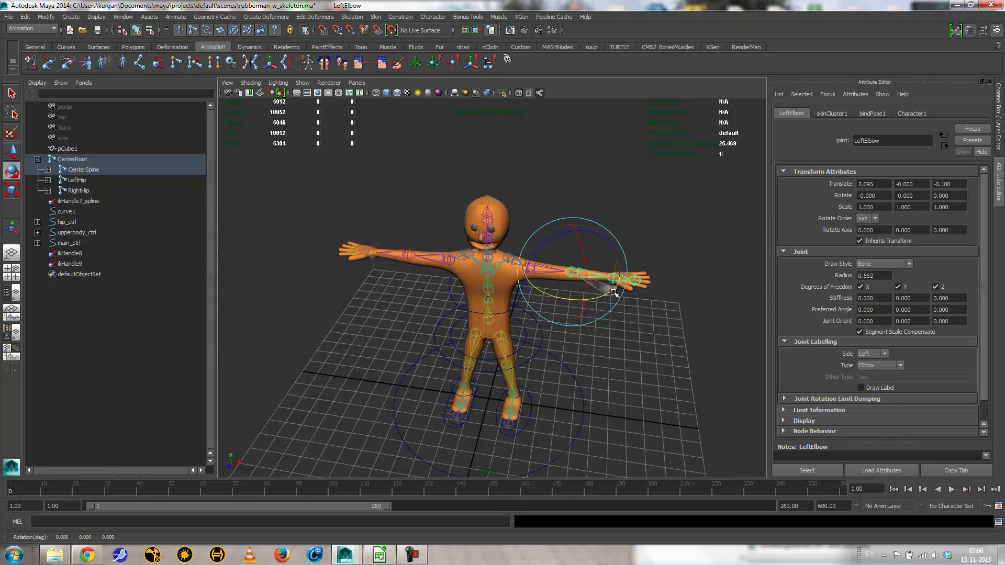
left_click(998, 116)
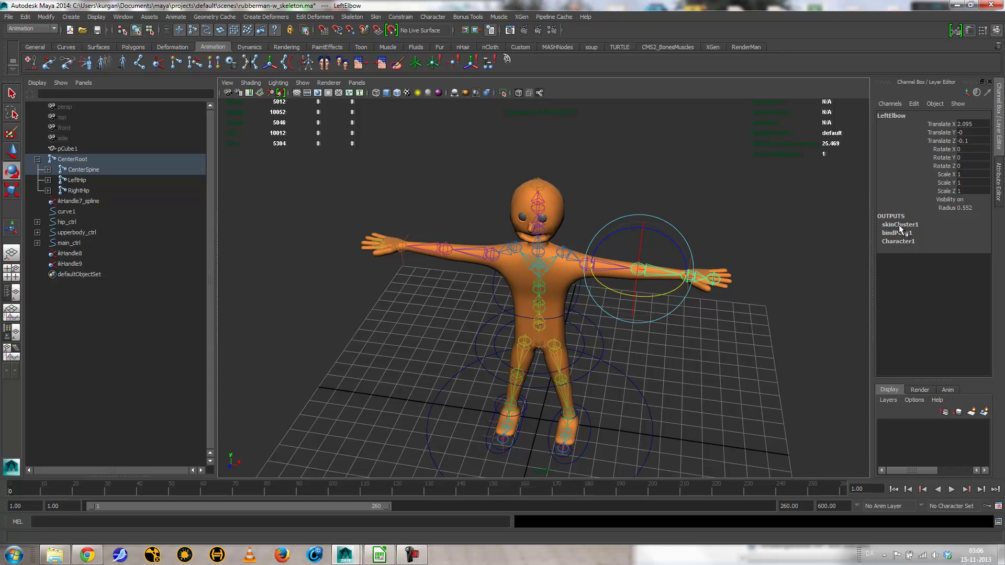
left_click(795, 293)
left_click(633, 268)
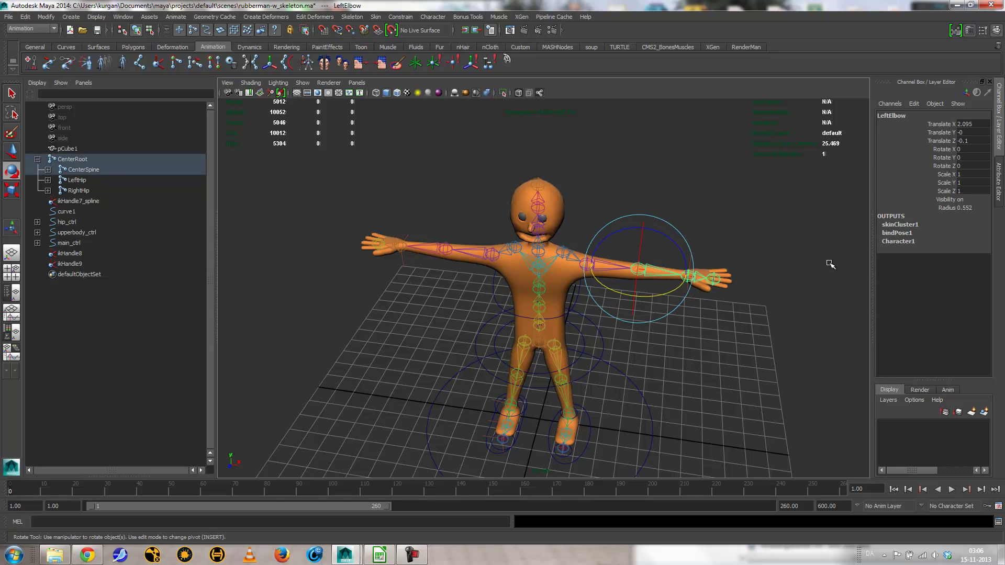
Set ikHandle8's Ik Blend to 0 in the Channel Box
left_click(699, 272)
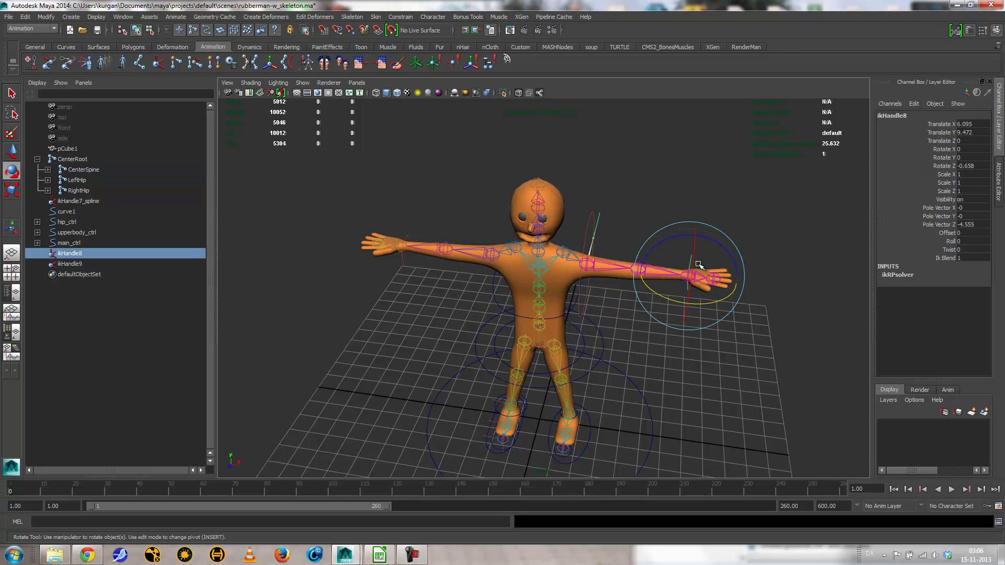
left_click(944, 259)
type("0")
key("Return")
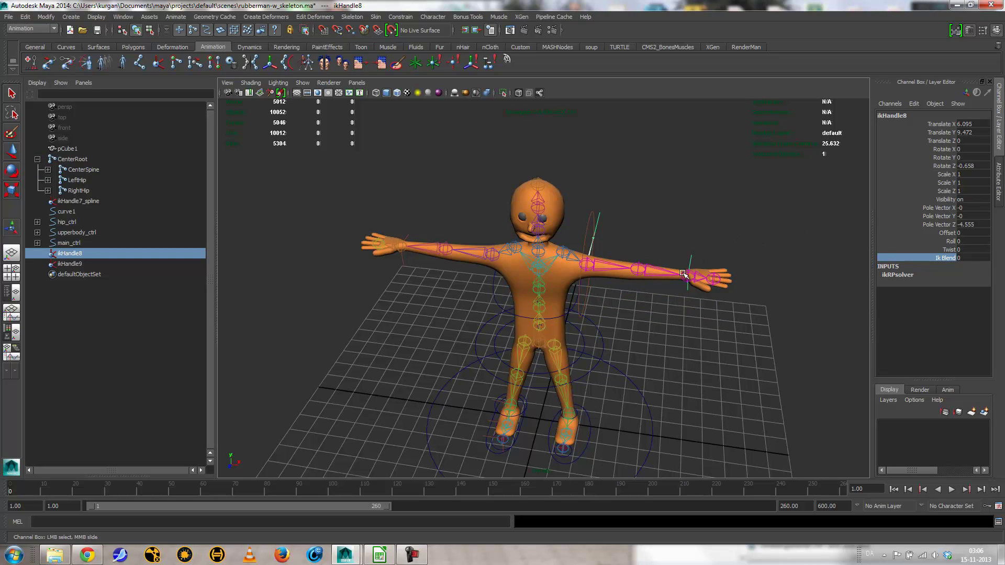
Test-rotate the forearm at the elbow, undo twice, and show ikHandle8's full attributes
left_click(638, 268)
left_click_drag(639, 269, 612, 302)
key("ctrl+z")
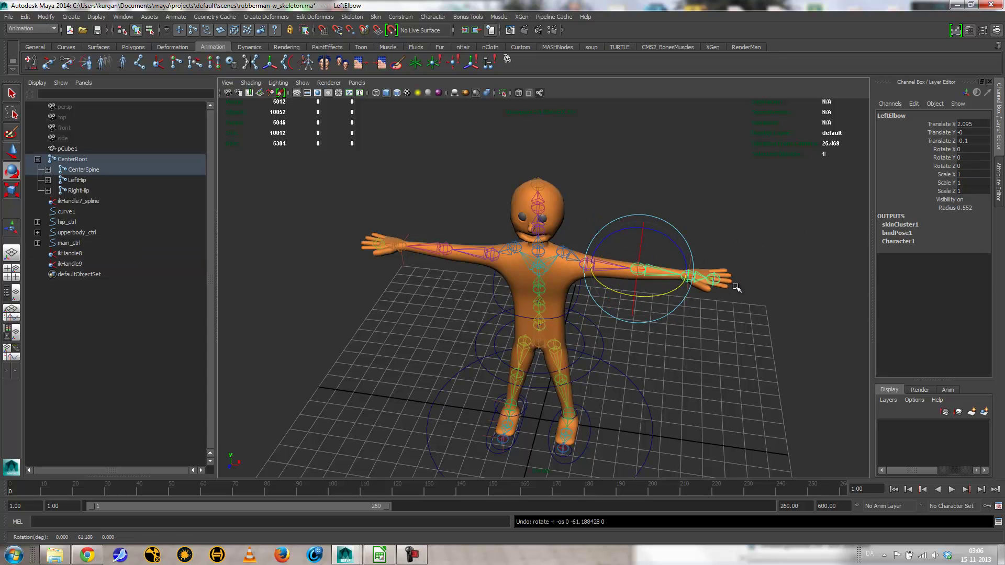
key("ctrl+z")
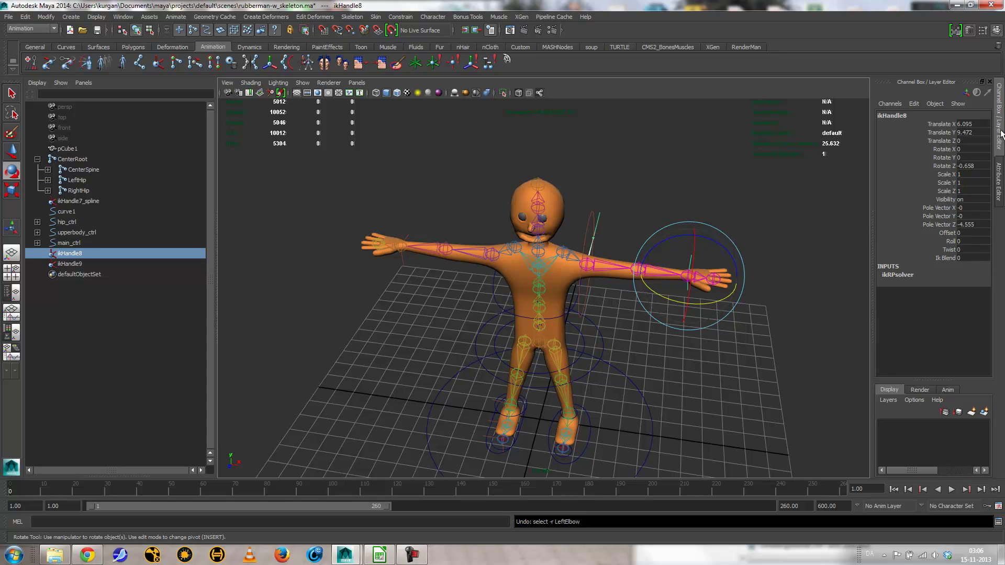
left_click(999, 178)
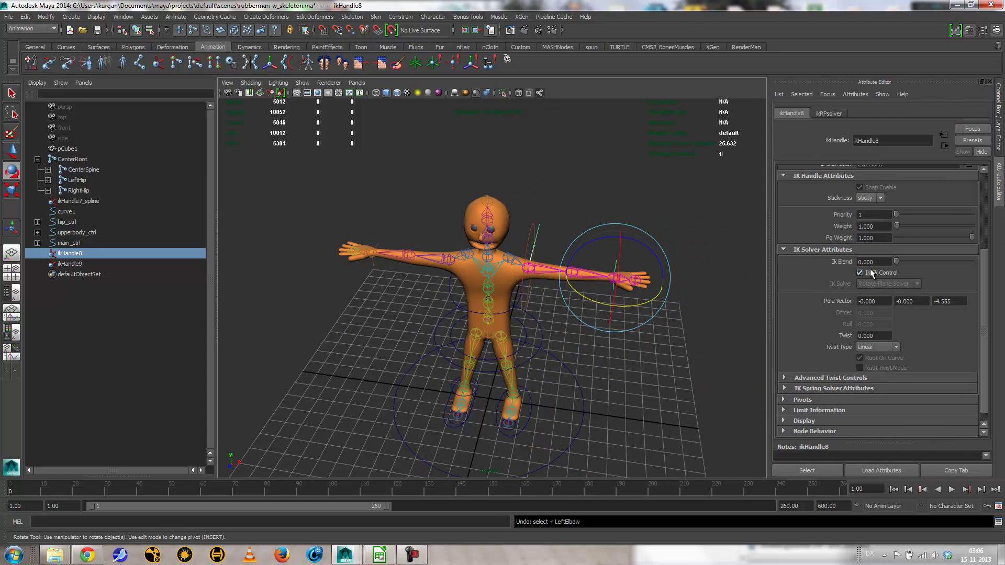
Raise Ik Blend to 1 and test-rotate the left elbow
left_click_drag(896, 262, 987, 260)
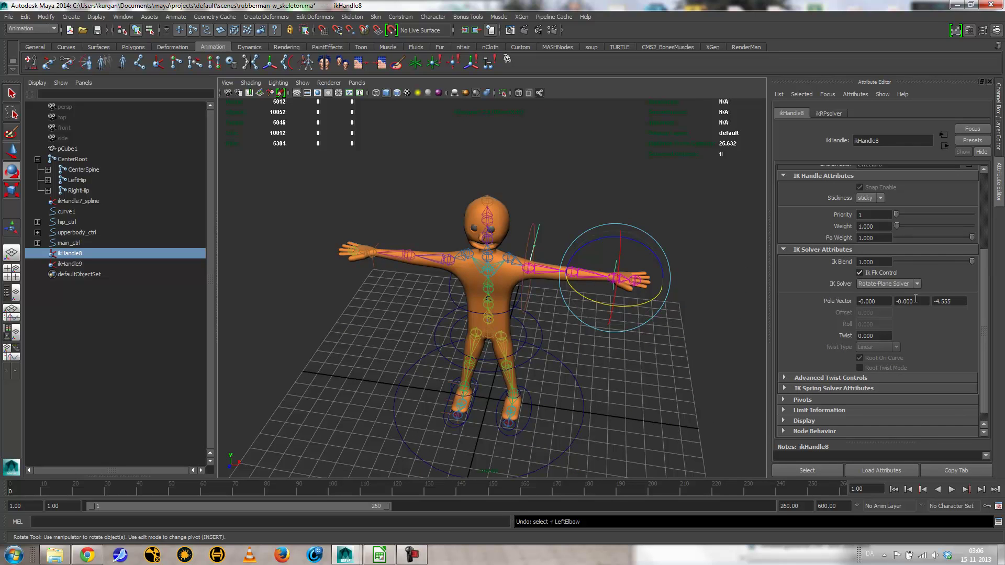
left_click(715, 357)
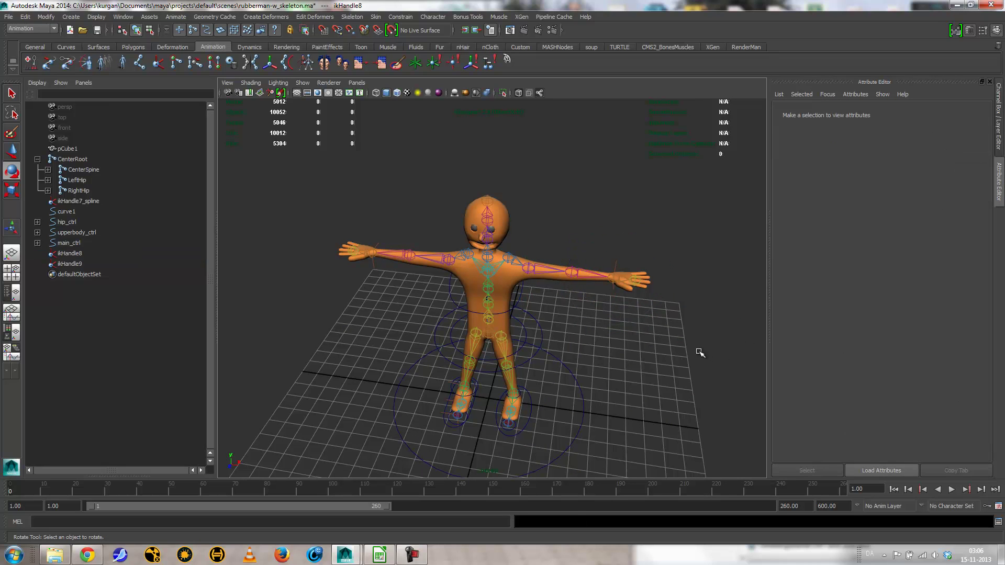
left_click(572, 273)
left_click_drag(605, 291, 570, 304)
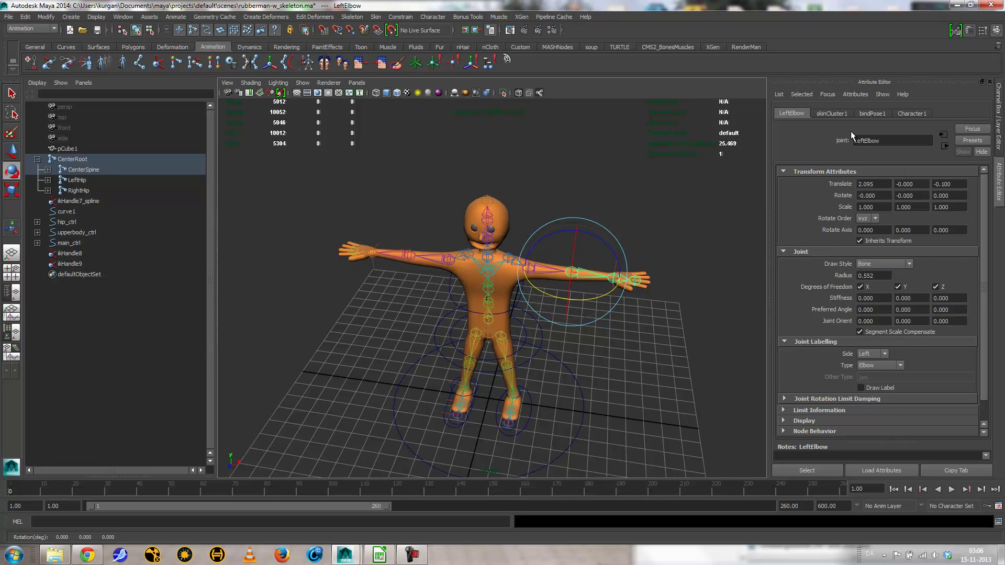
left_click(832, 114)
Bend the left forearm at the elbow and play back the animation to test it
left_click(666, 292)
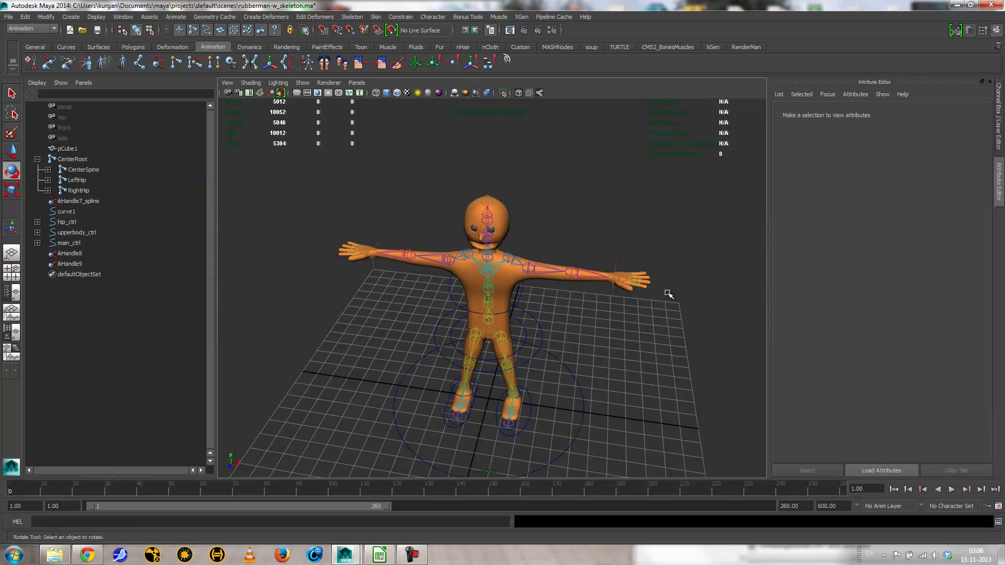
left_click(637, 276)
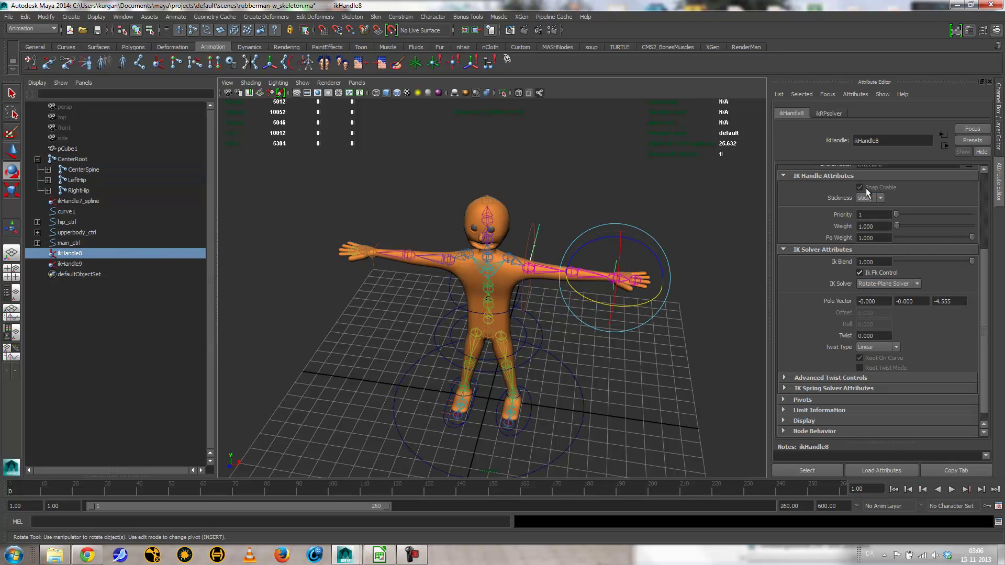
left_click_drag(675, 320, 723, 312, "alt")
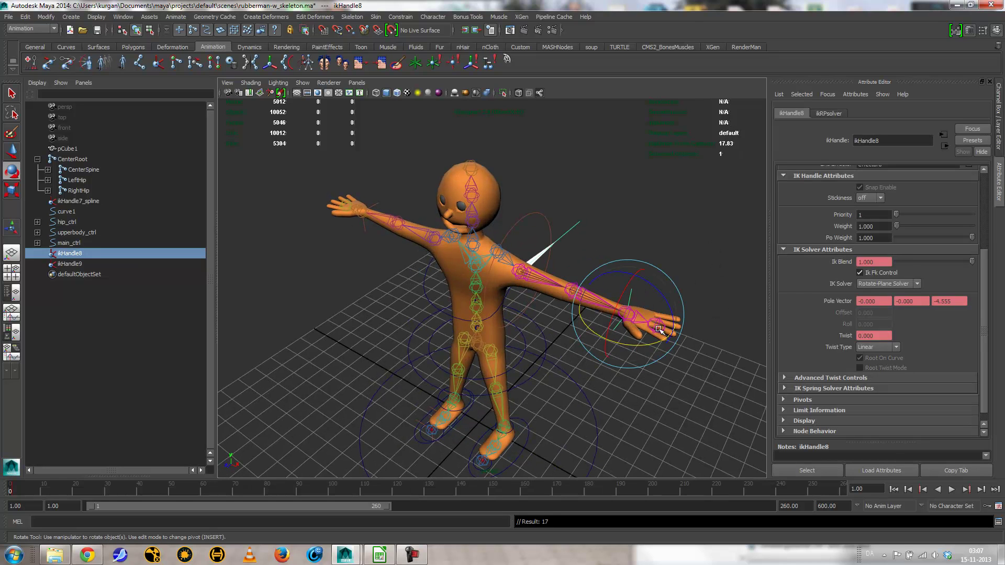
left_click(652, 398)
left_click(574, 291)
left_click_drag(588, 323, 539, 325)
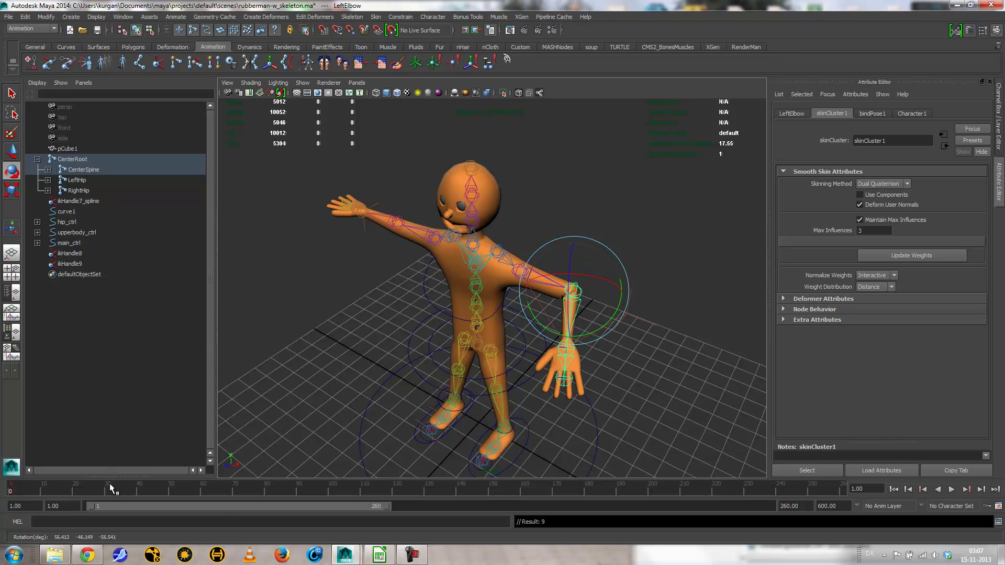
key("alt+v")
left_click(10, 490)
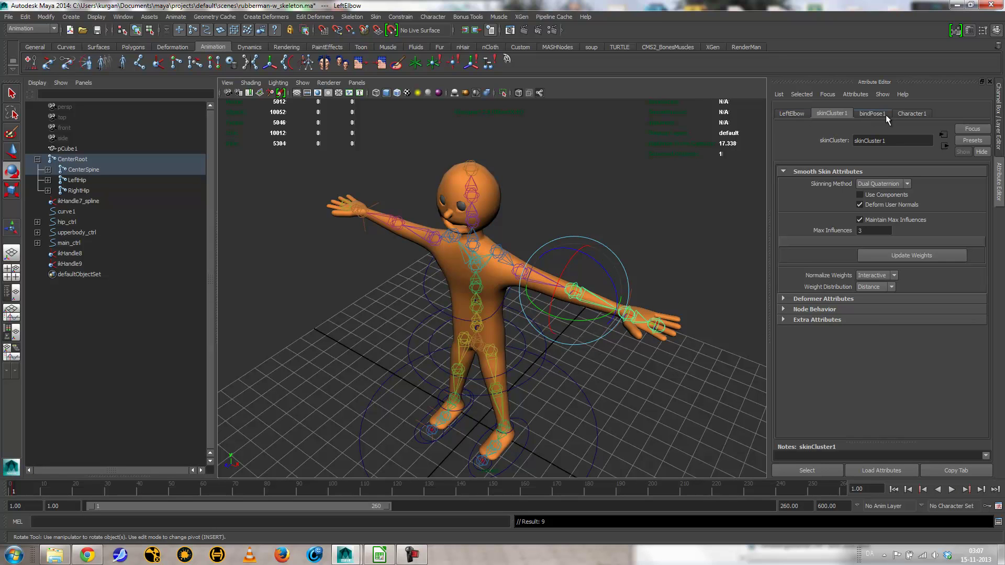
left_click_drag(627, 287, 640, 298)
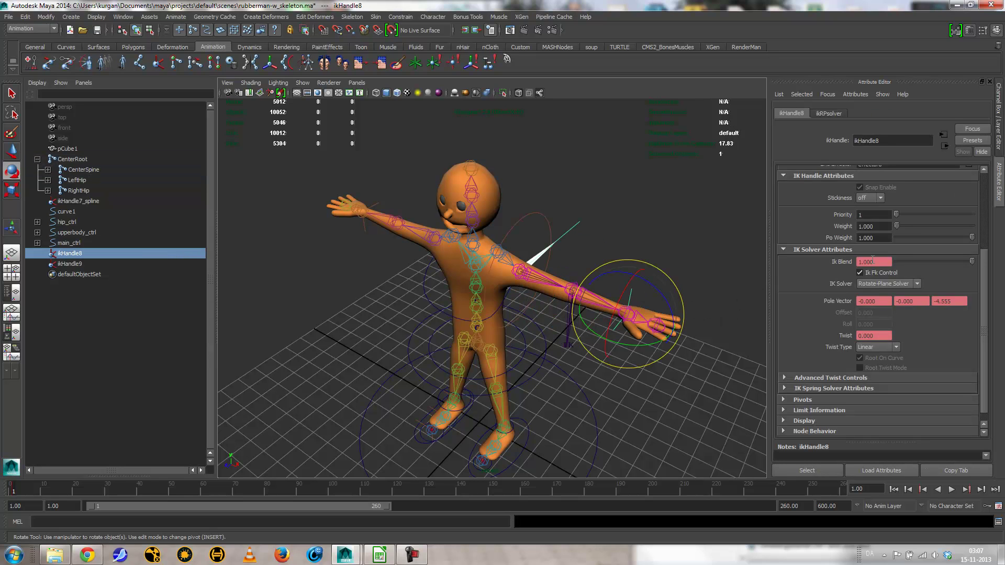
Lower Ik Blend to 0, undo the test poses, and reselect the arm IK handle
left_click_drag(973, 261, 1002, 268)
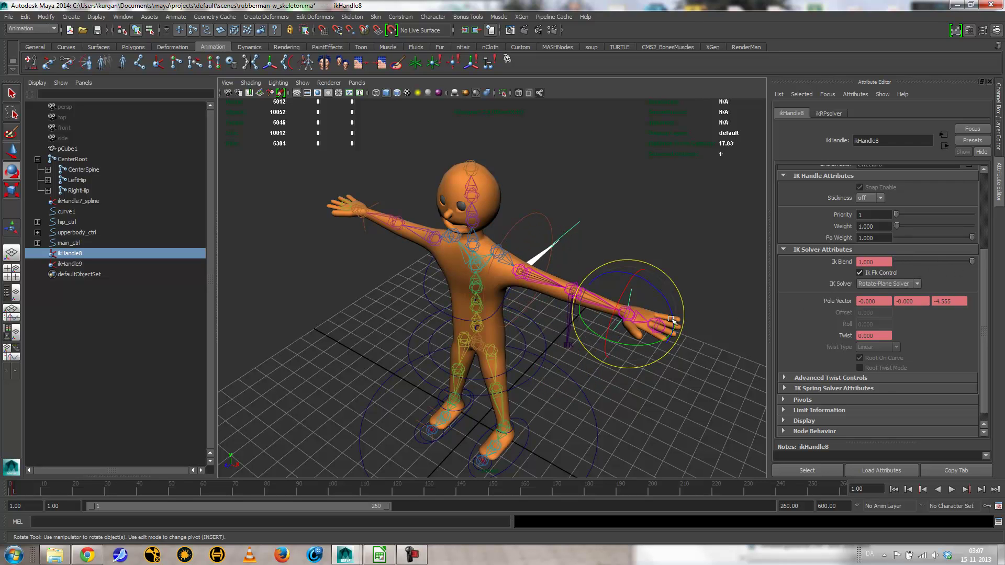
key("ctrl+z")
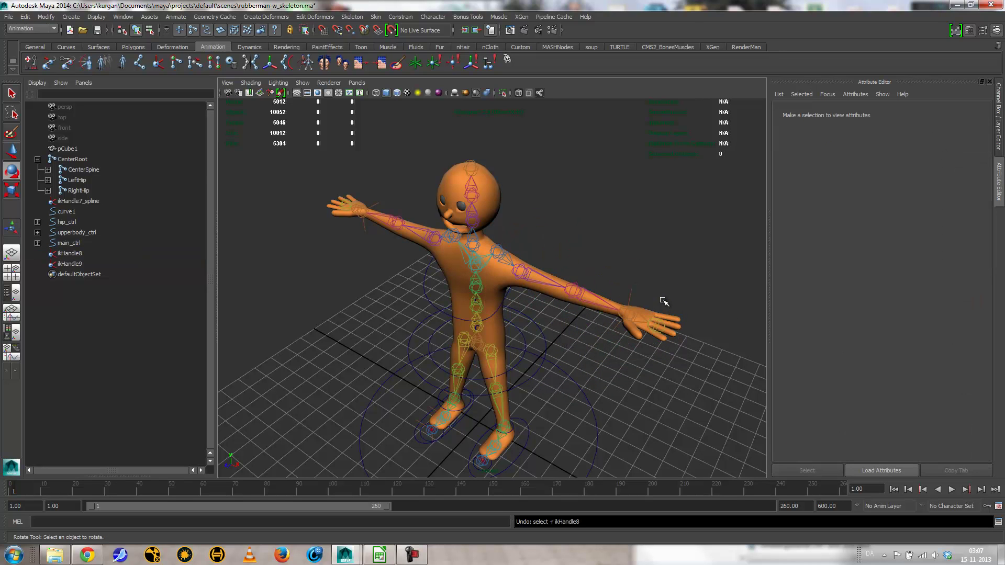
left_click(654, 335)
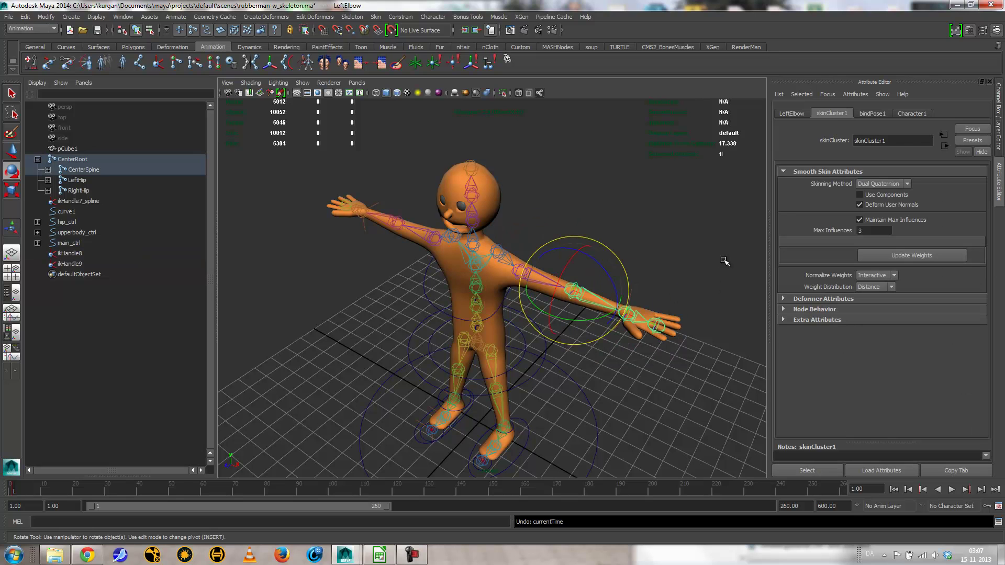
left_click(636, 291)
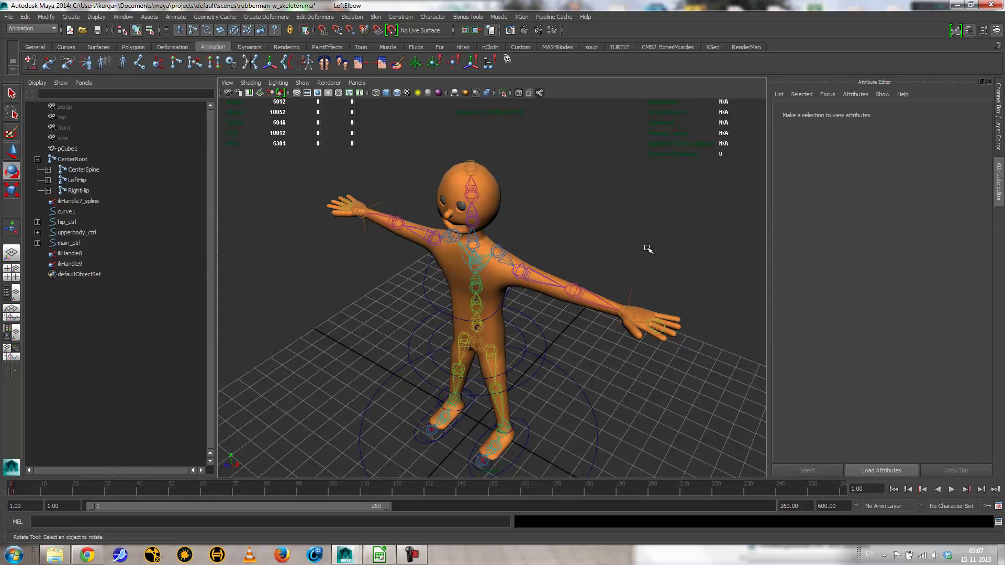
left_click(647, 301)
key("ctrl+z")
key("ctrl+z")
key("ctrl+z")
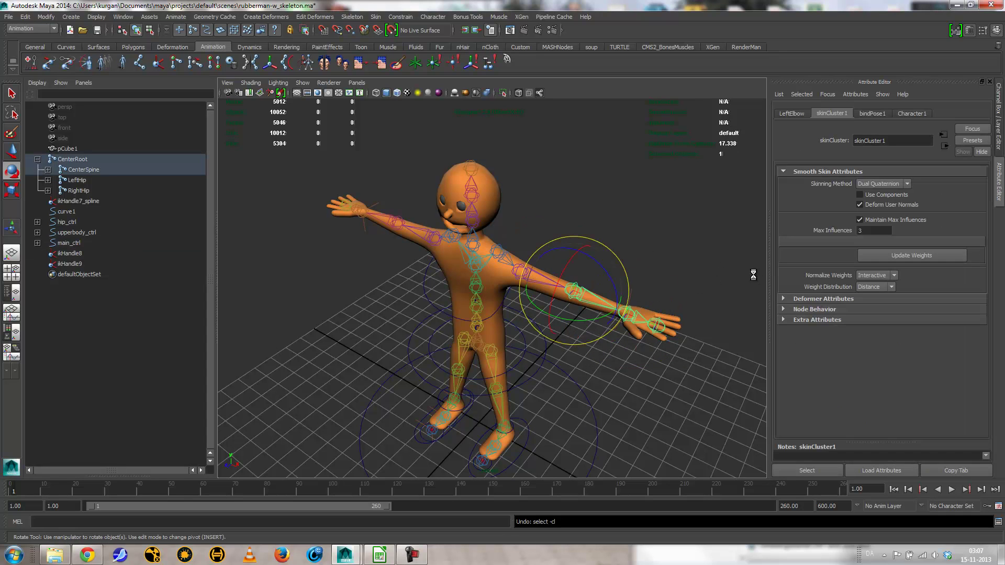
key("ctrl+z")
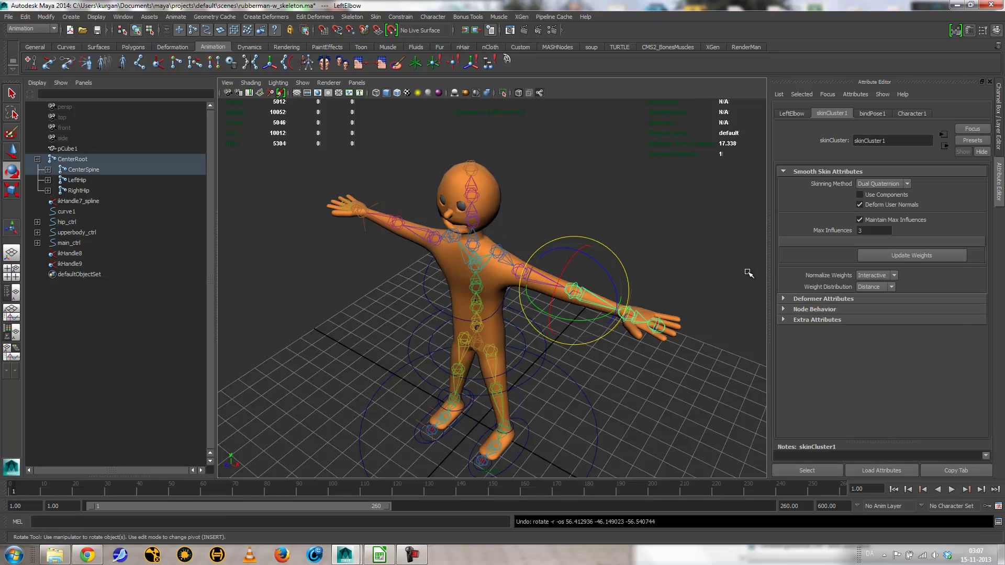
key("ctrl+z")
left_click(625, 289)
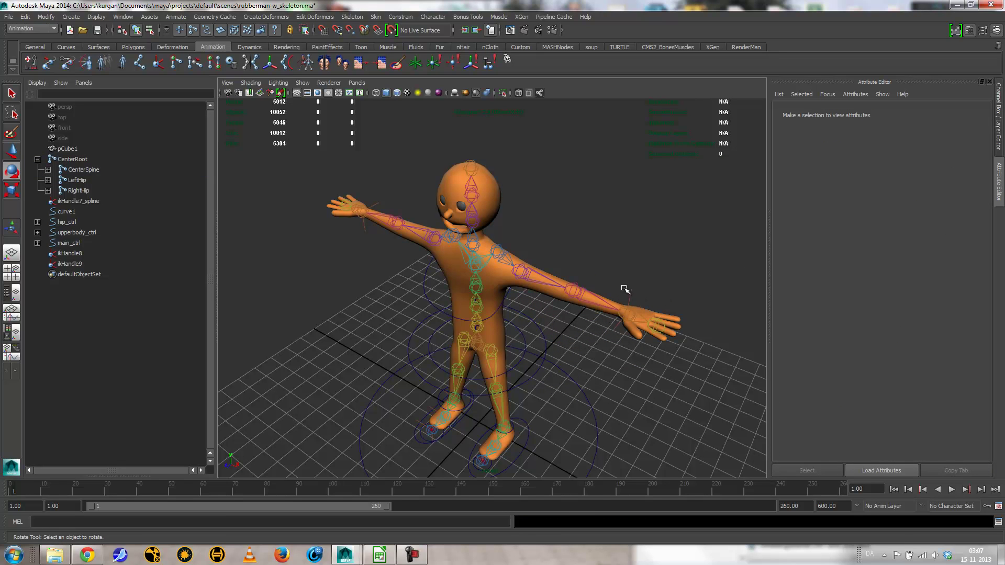
left_click(625, 290)
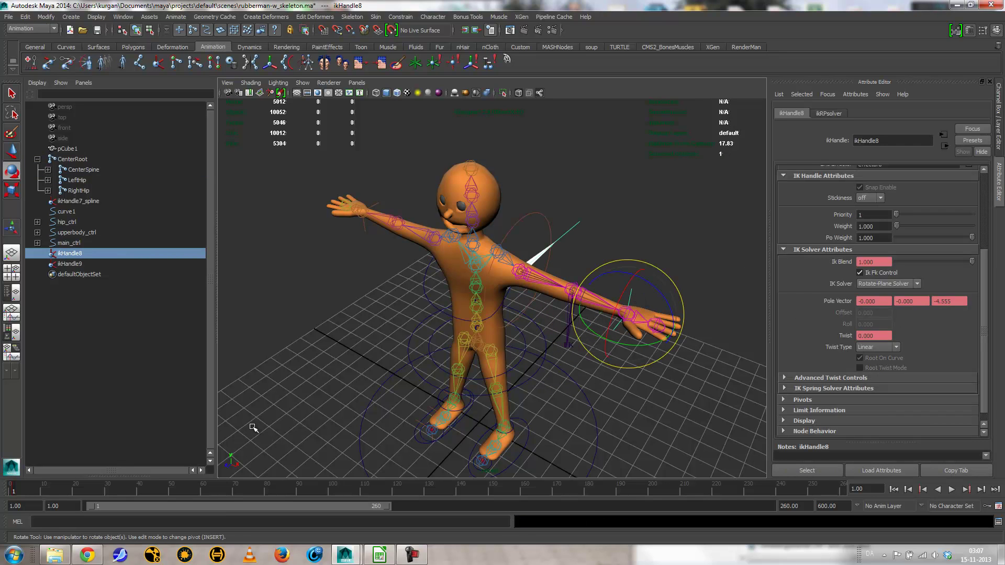
Delete the arm IK handle's keys from the time slider menu
right_click(13, 490)
mouse_move(46, 364)
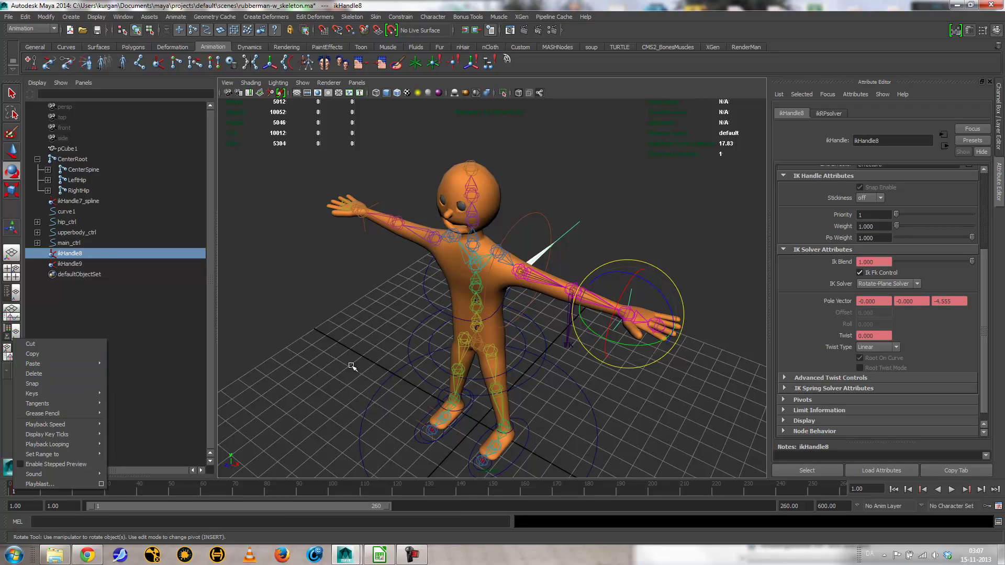
left_click(68, 374)
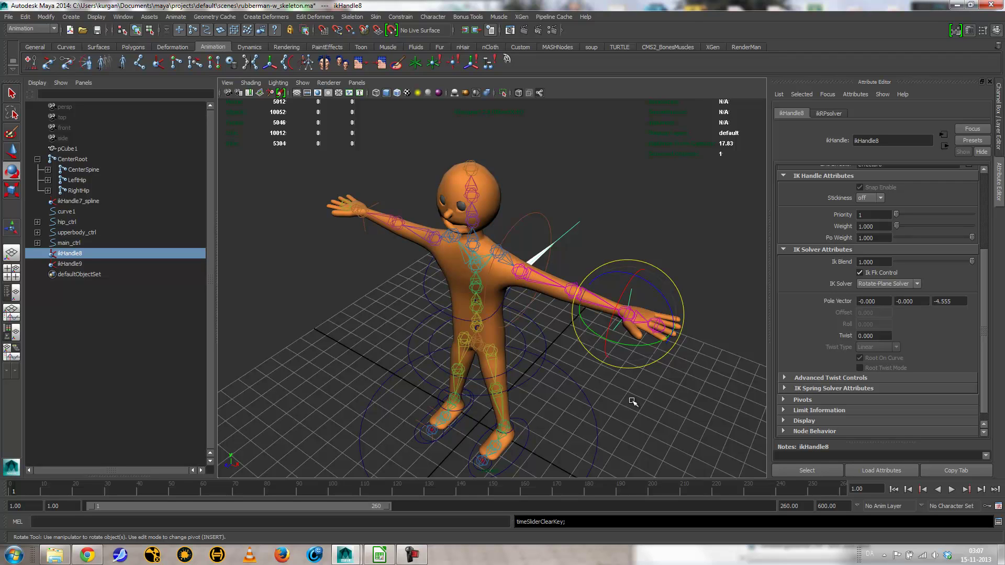
left_click_drag(658, 384, 472, 303, "alt")
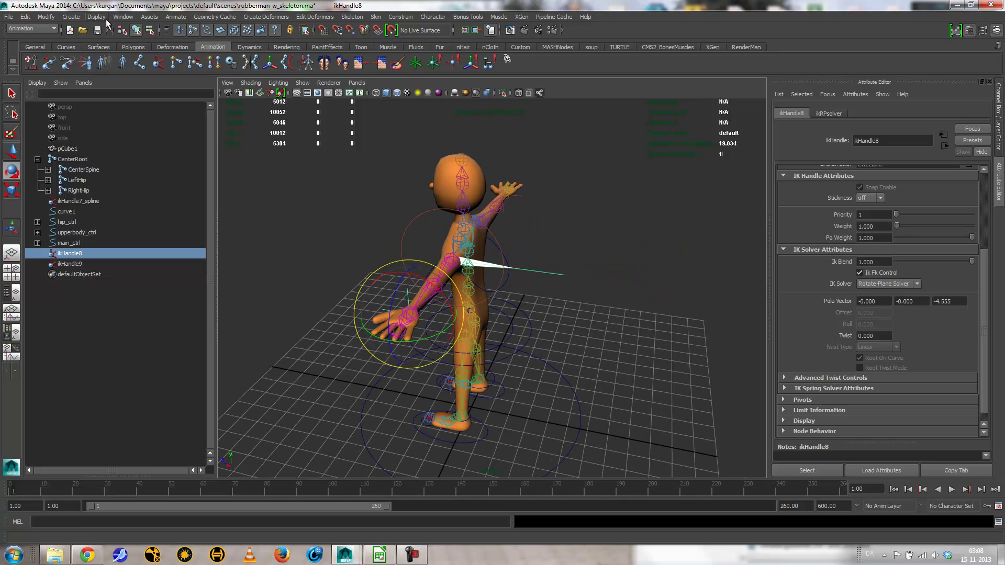
Create a locator, hide the polygon mesh, and snap it and a duplicate onto the arm joints
left_click(71, 16)
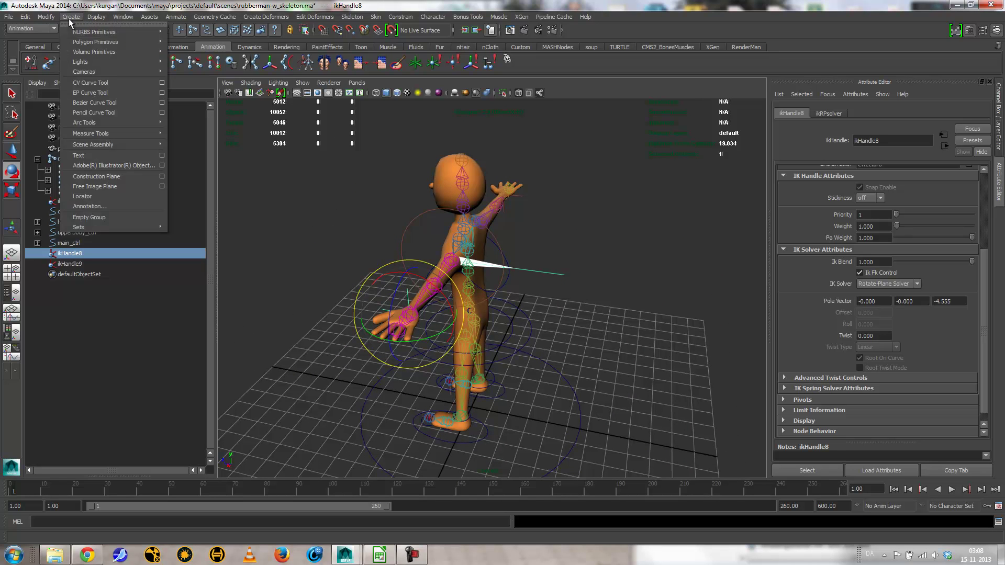
left_click(103, 195)
left_click_drag(400, 276, 360, 276, "alt")
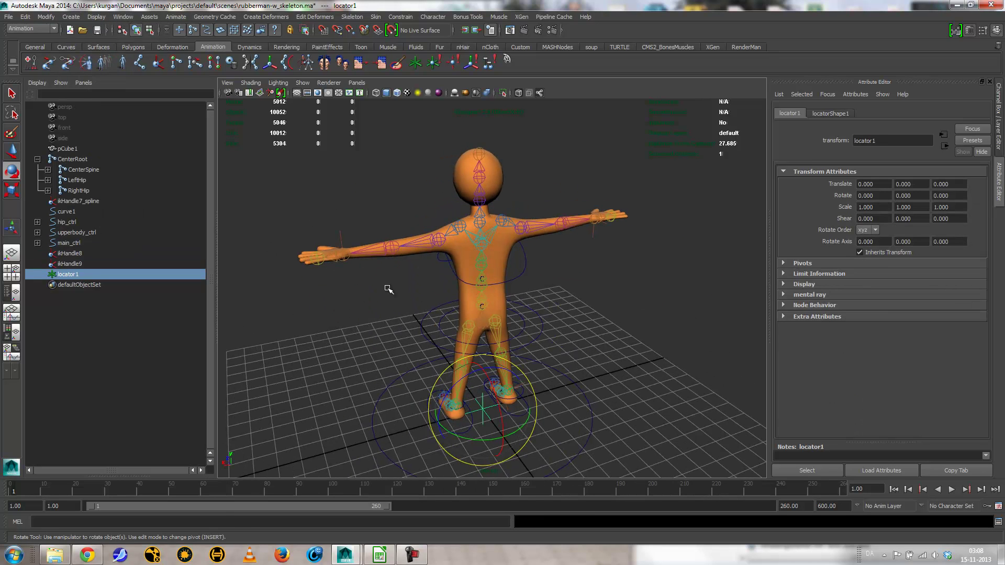
key("w")
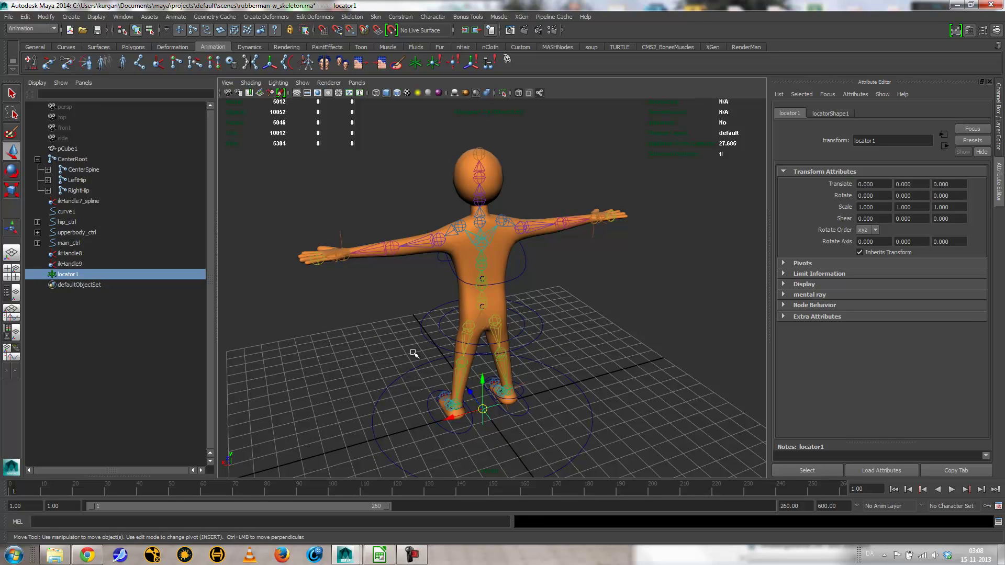
left_click(302, 82)
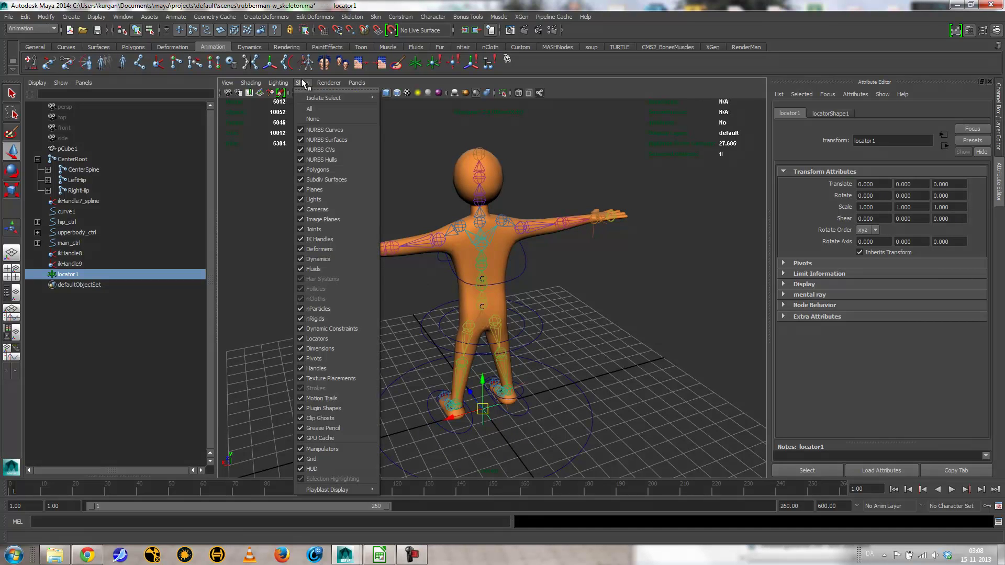
left_click(317, 169)
left_click_drag(479, 404, 390, 248)
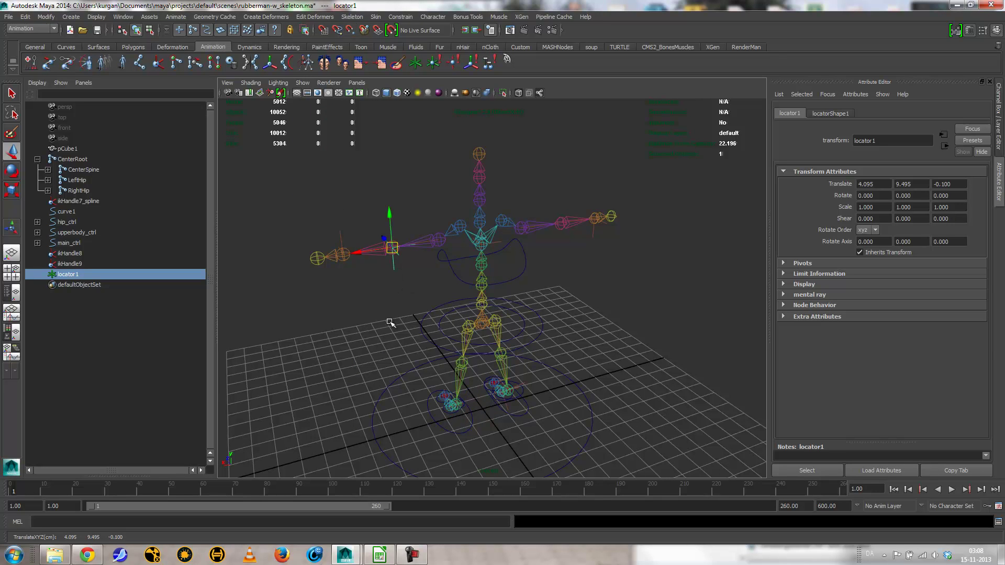
key("ctrl+d")
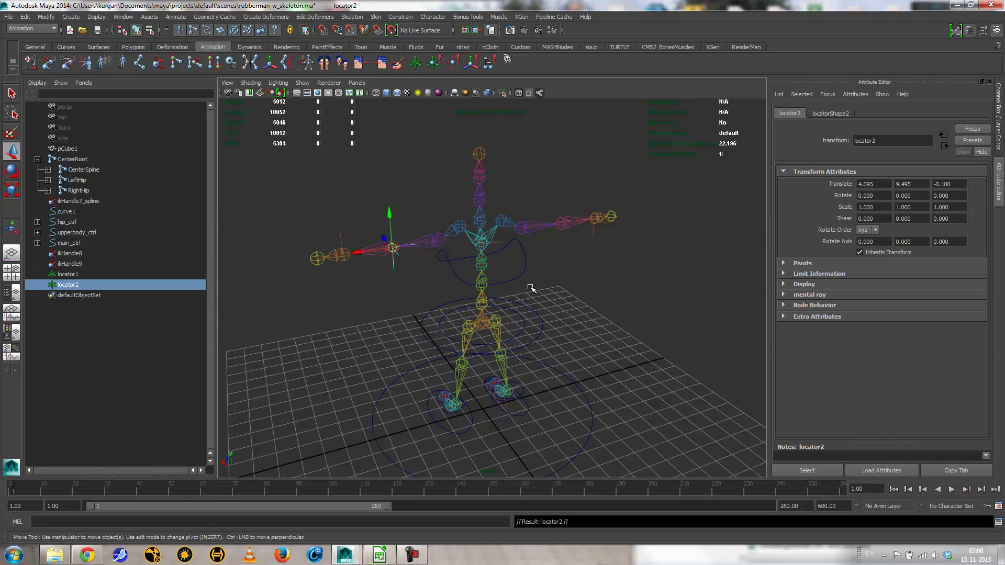
middle_click_drag(569, 251, 571, 253)
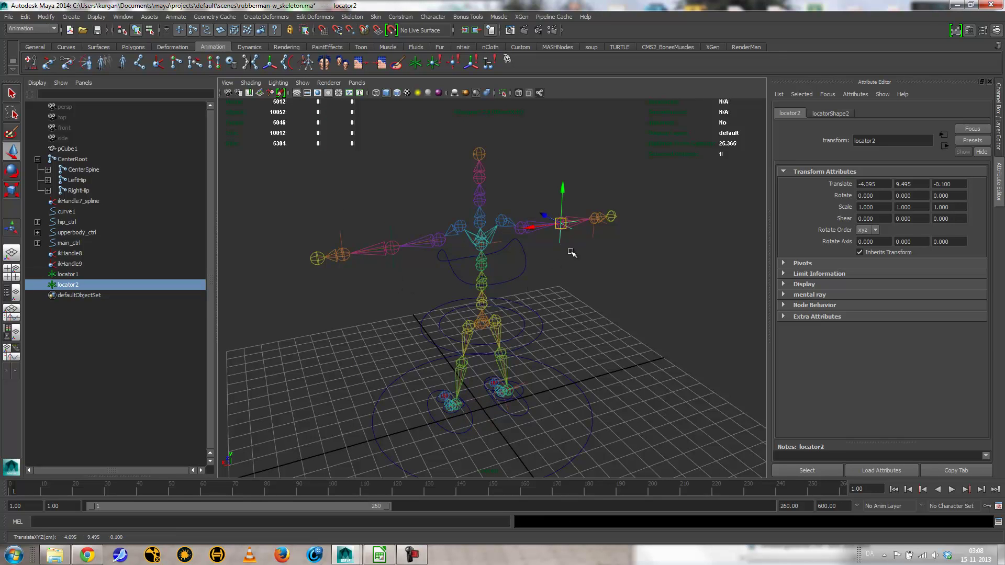
Push both locators back along Z, then set locator1 to X 2.761 and locator2 to X -2.100
left_click(393, 268, "shift")
left_click_drag(417, 285, 498, 331, "alt")
left_click_drag(423, 358, 530, 388)
left_click_drag(607, 366, 542, 362, "alt")
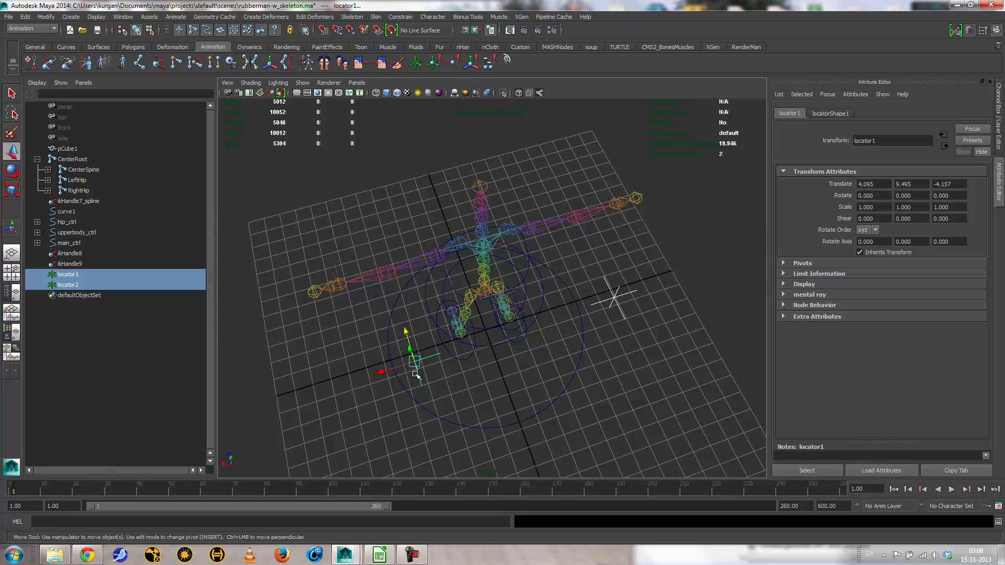
left_click(435, 370)
left_click_drag(382, 375, 417, 365)
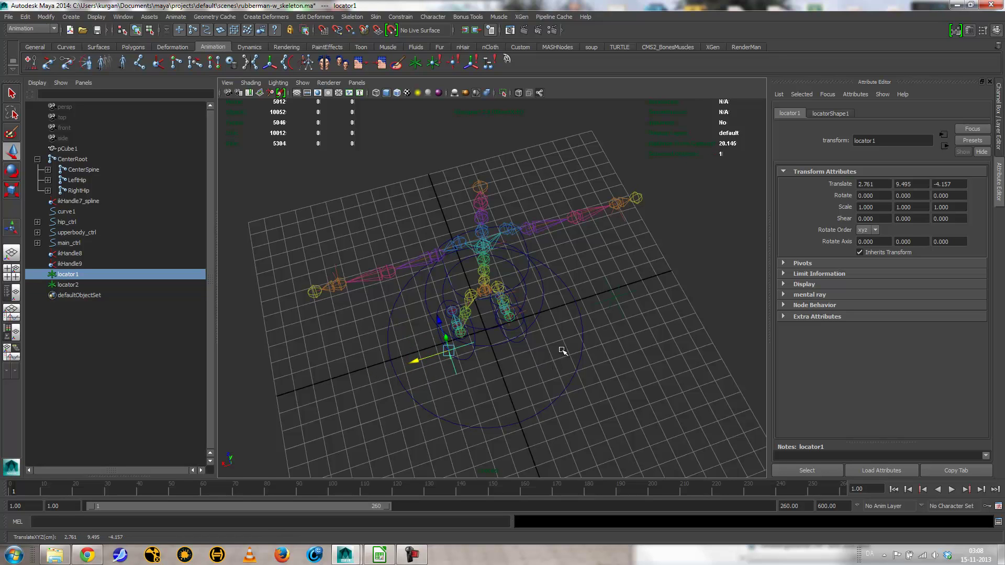
left_click(610, 300)
left_click_drag(582, 307, 590, 243)
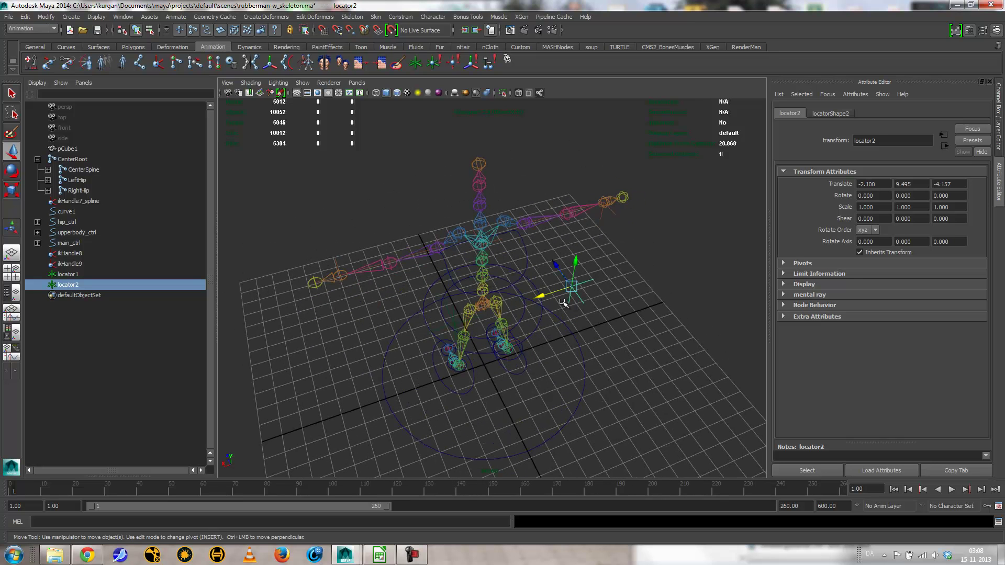
left_click(596, 212, "shift")
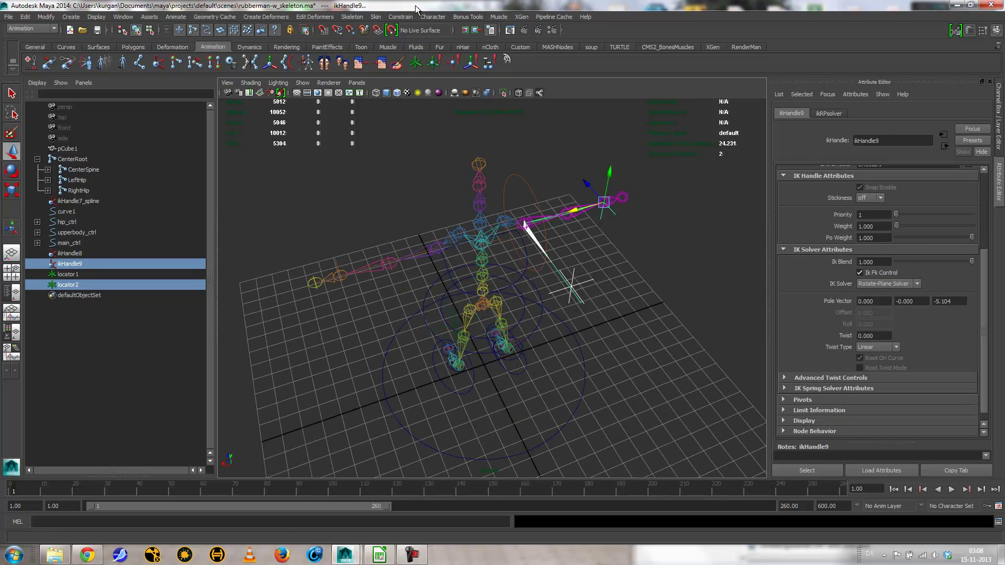
Pole-vector constrain ikHandle9 to locator2, test the elbow, and undo the test move
left_click(394, 18)
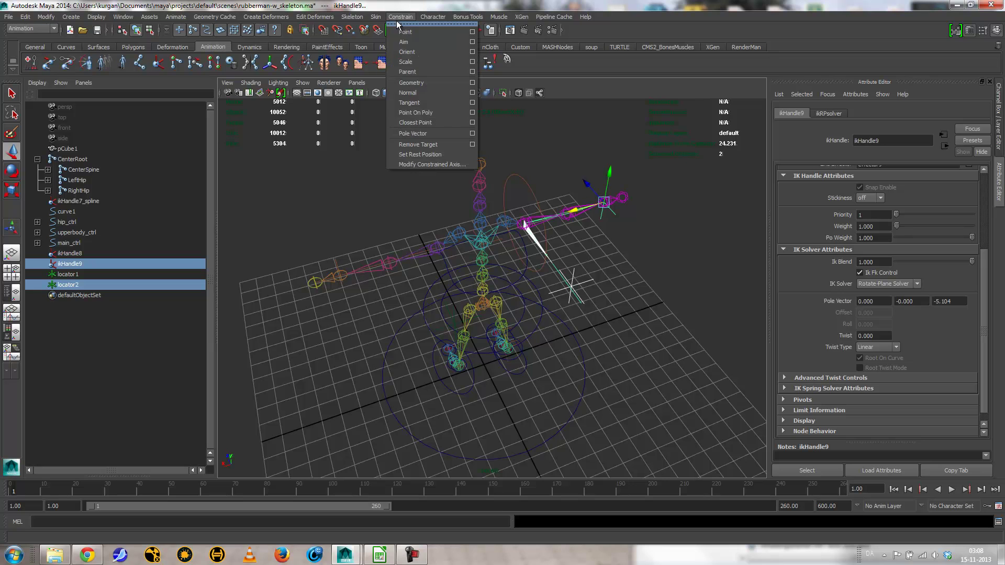
left_click(419, 134)
left_click_drag(612, 250, 566, 252, "alt")
left_click(555, 266)
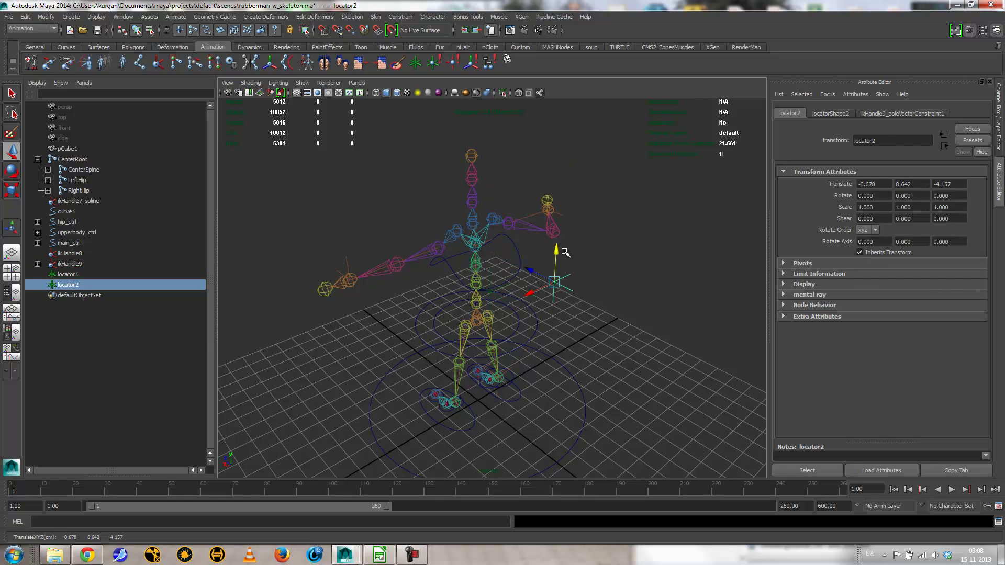
key("ctrl+z")
key("ctrl+z")
key("ctrl+z")
key("ctrl+z")
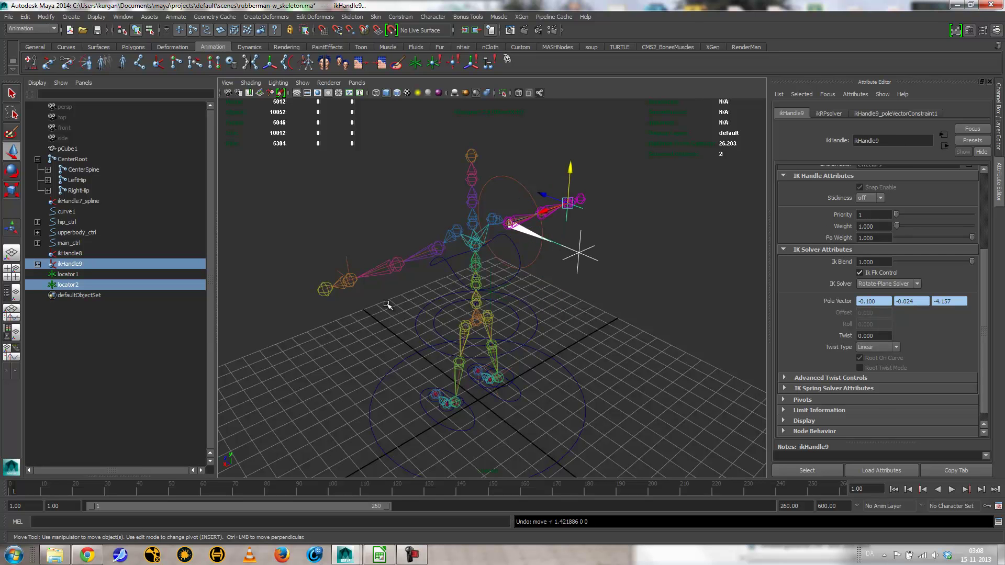
left_click_drag(455, 281, 615, 341, "alt")
Pole-vector constrain ikHandle8 to locator1
left_click_drag(516, 384, 422, 388, "alt")
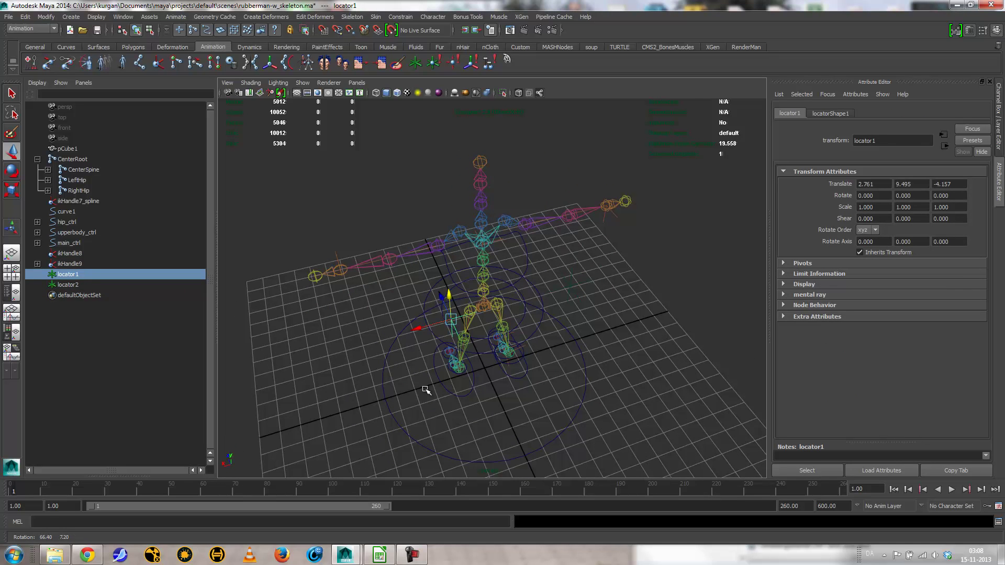
left_click(348, 262, "shift")
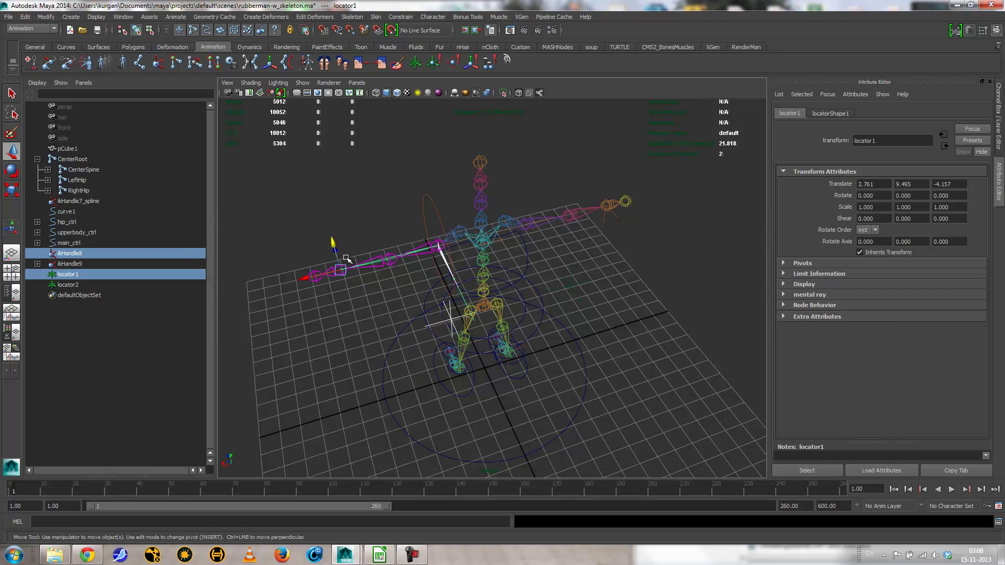
left_click(400, 16)
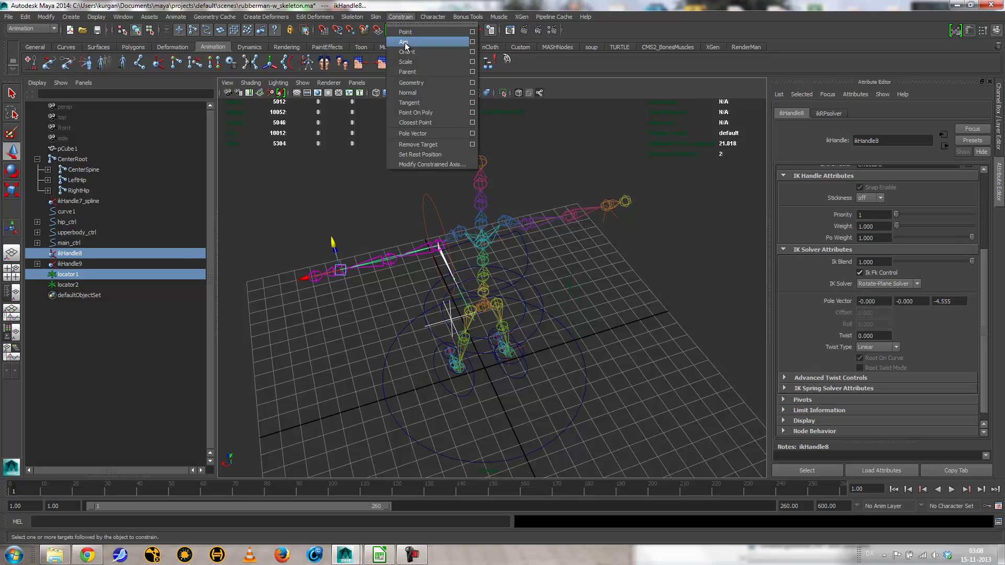
left_click(413, 133)
Select both arm locators and orbit around the skeleton to check them
left_click_drag(418, 234, 511, 235, "alt")
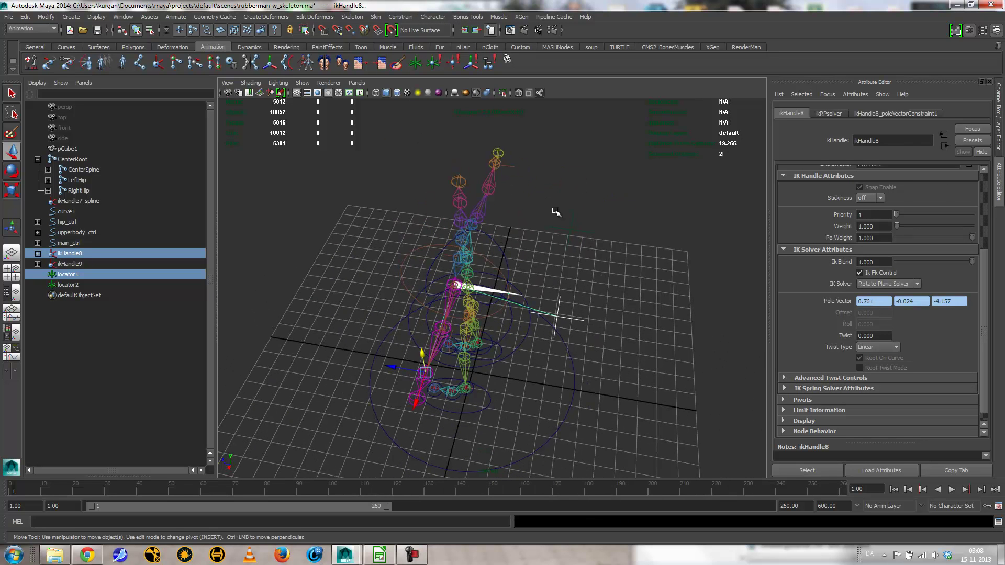
left_click(570, 229)
left_click(557, 298, "shift")
left_click_drag(592, 343, 525, 318, "alt")
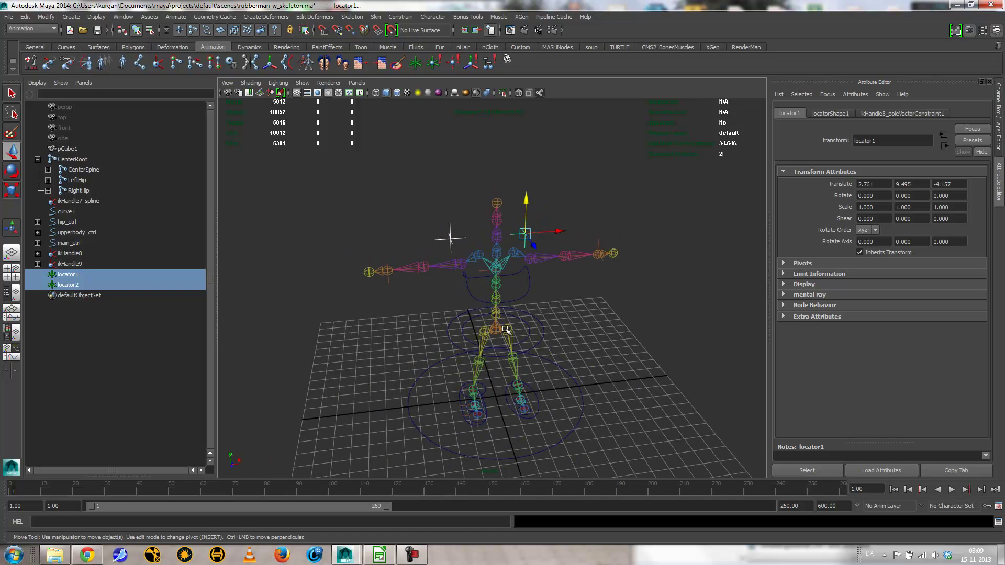
left_click_drag(609, 331, 591, 385, "alt")
left_click_drag(566, 440, 590, 377, "alt")
left_click_drag(504, 322, 587, 342, "alt")
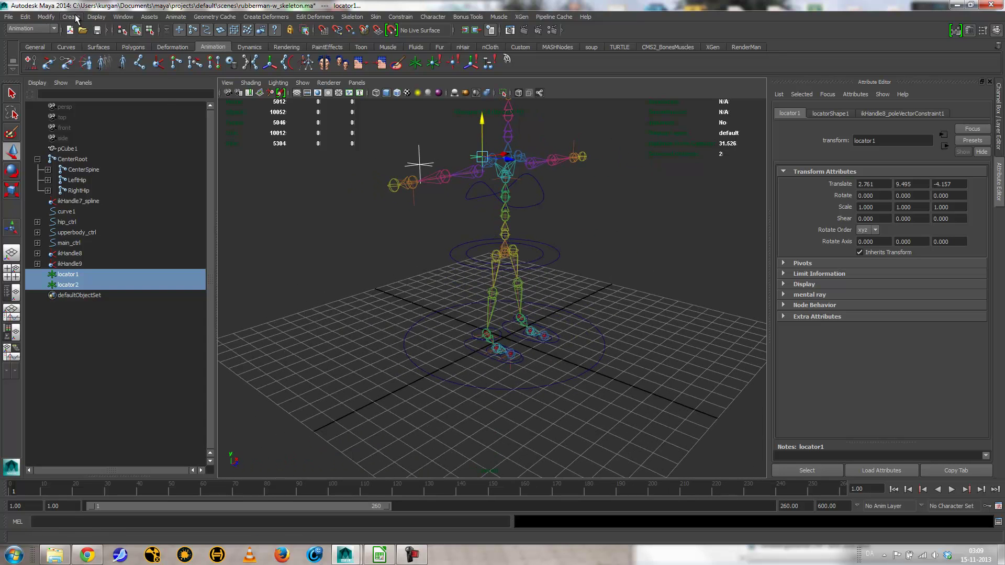
Create locator3 at knee height Y 3.033, duplicate it to the other leg, and push both forward along Z
left_click(76, 18)
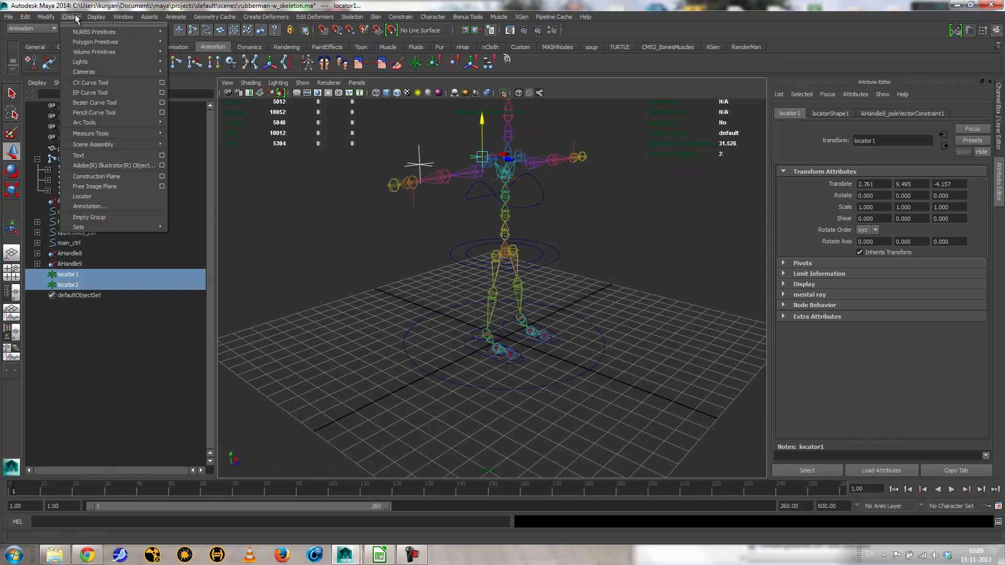
left_click(103, 197)
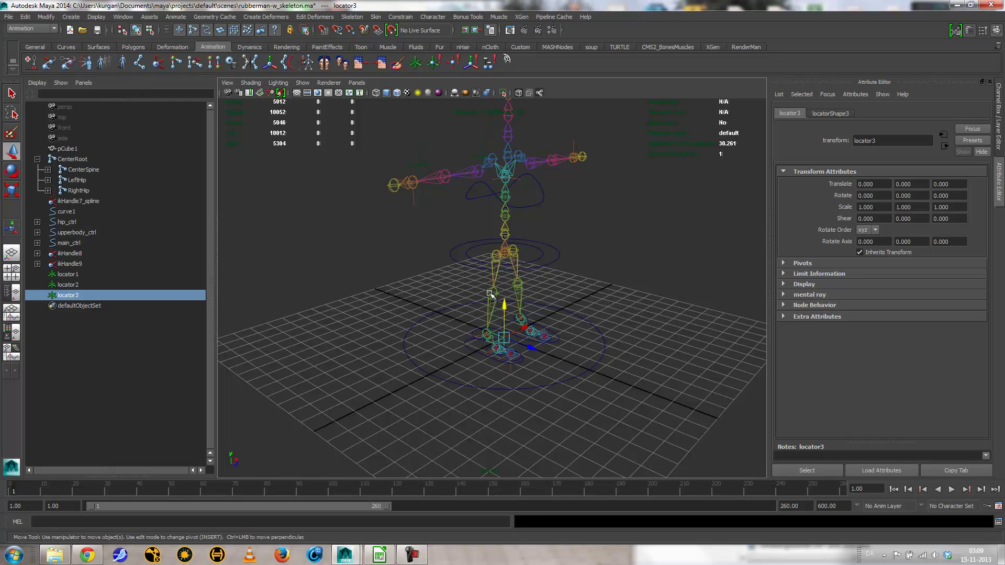
left_click_drag(510, 339, 491, 300)
key("ctrl+d")
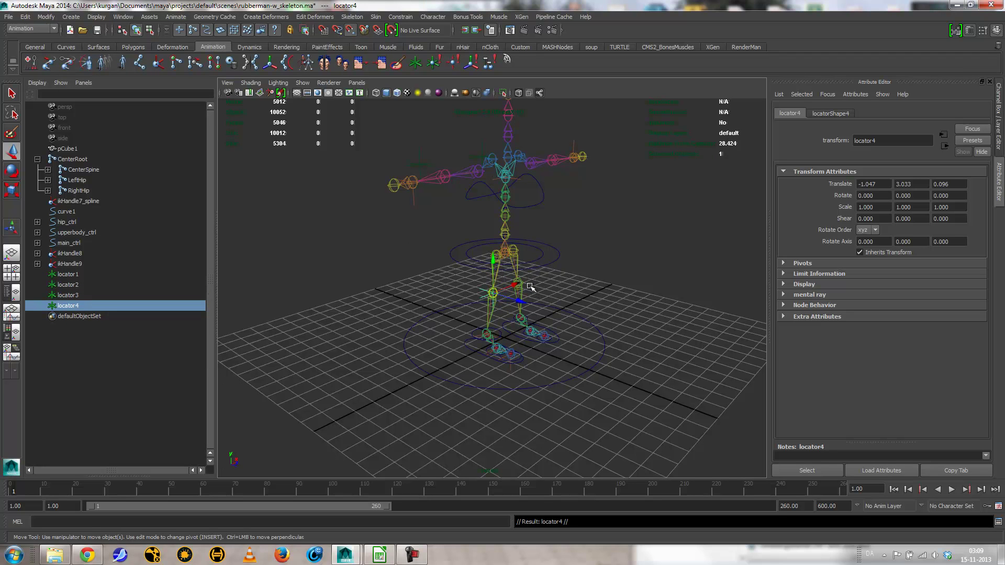
middle_click_drag(523, 287, 525, 283)
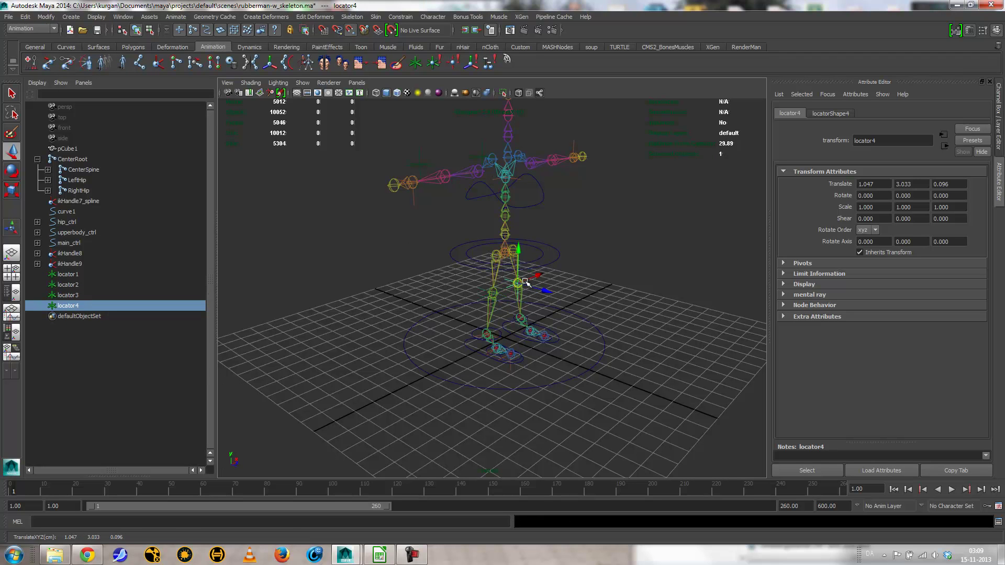
left_click(493, 294, "shift")
left_click_drag(524, 303, 568, 327)
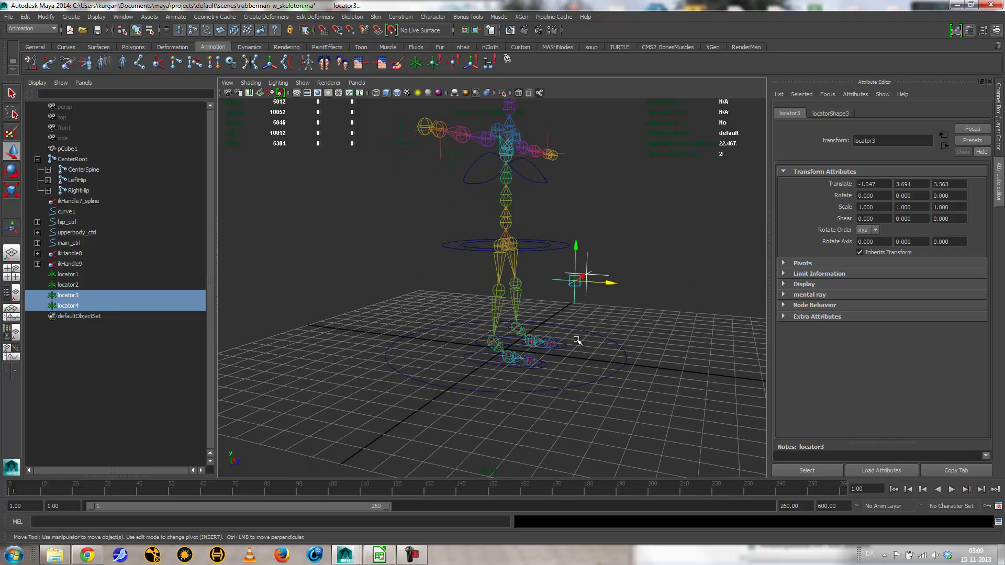
Pole-vector constrain leg IK handle ikHandle4 to knee locator4
left_click(612, 266)
left_click_drag(603, 273, 606, 284)
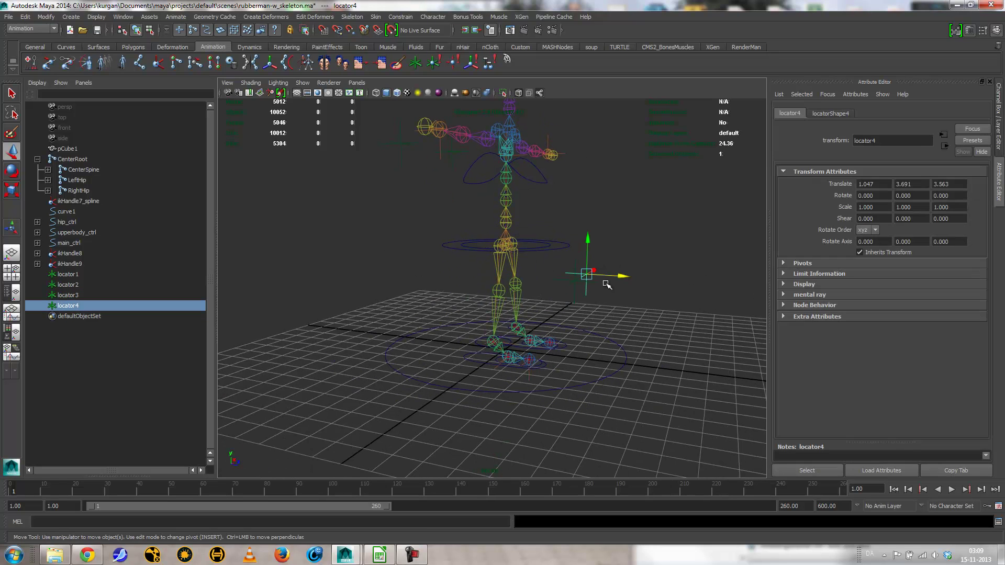
left_click(509, 324, "shift")
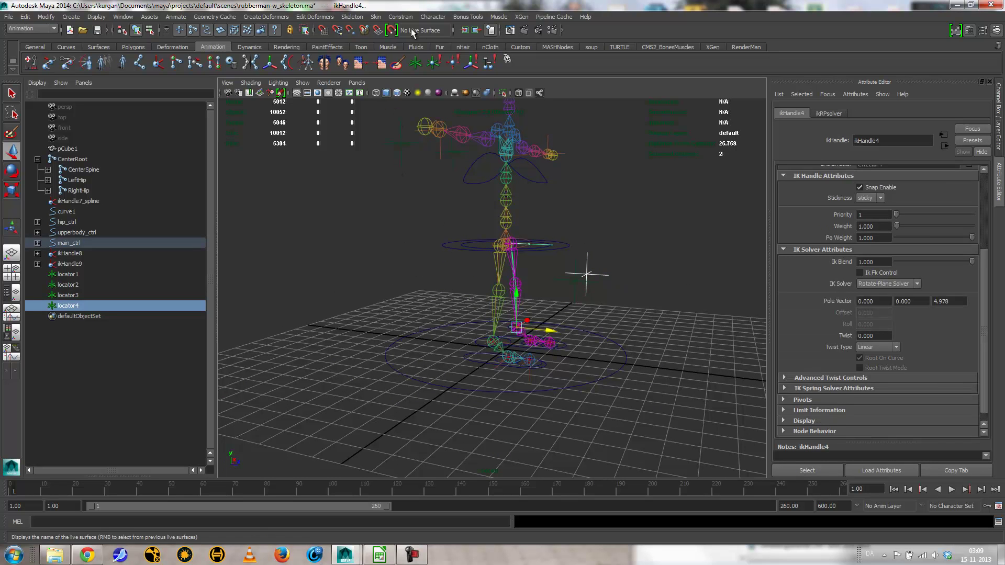
left_click(400, 16)
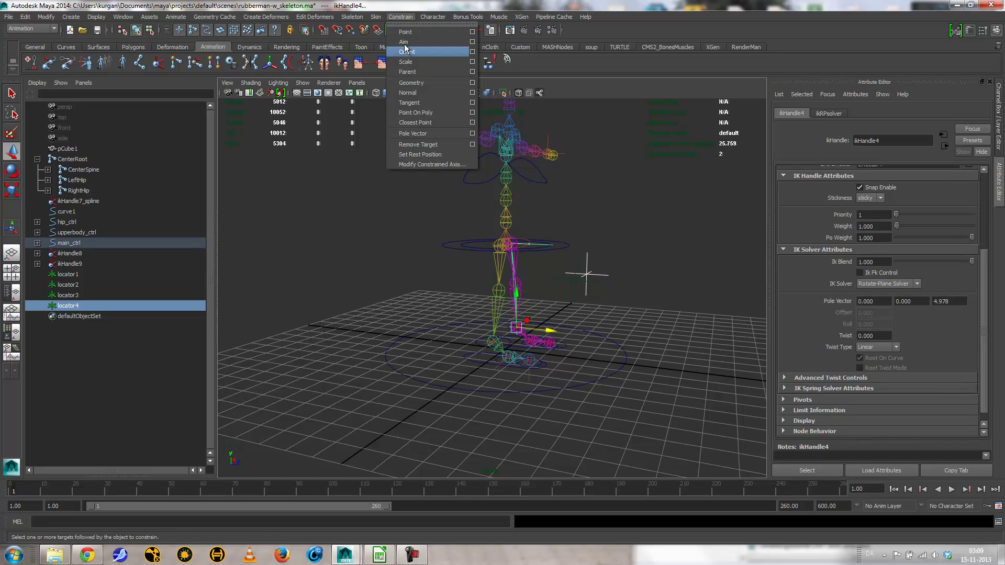
left_click(415, 133)
left_click_drag(551, 254, 417, 306, "alt")
Pole-vector constrain ikHandle1 to locator3, then add the foot control to the selection
left_click(382, 292)
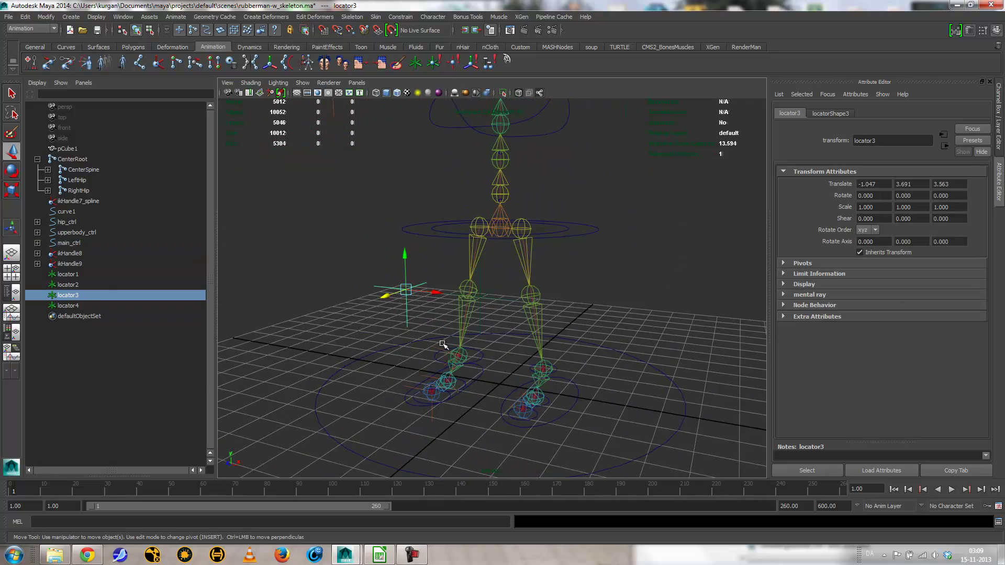
left_click(434, 387, "shift")
left_click_drag(436, 388, 505, 388, "alt")
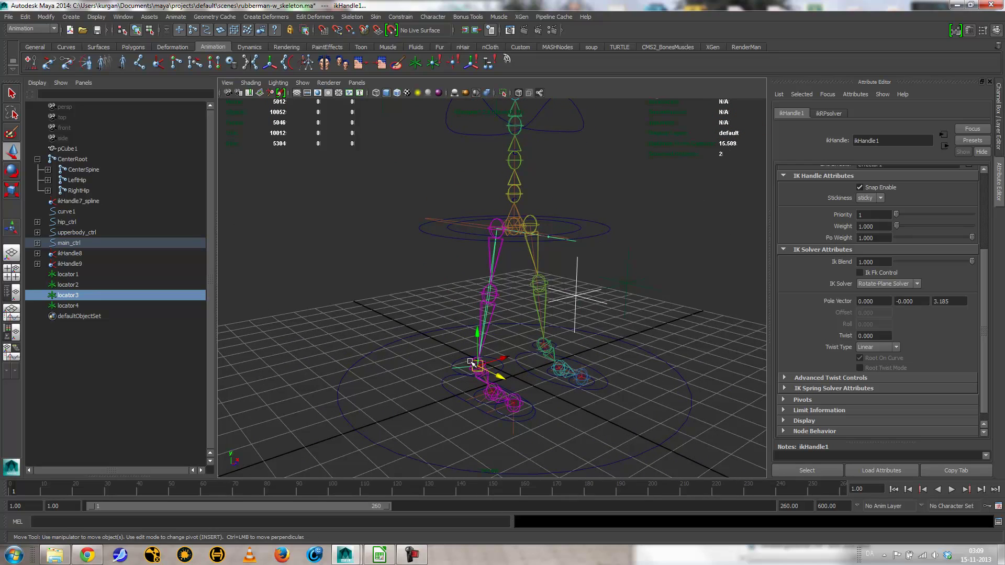
left_click_drag(585, 307, 488, 356, "alt")
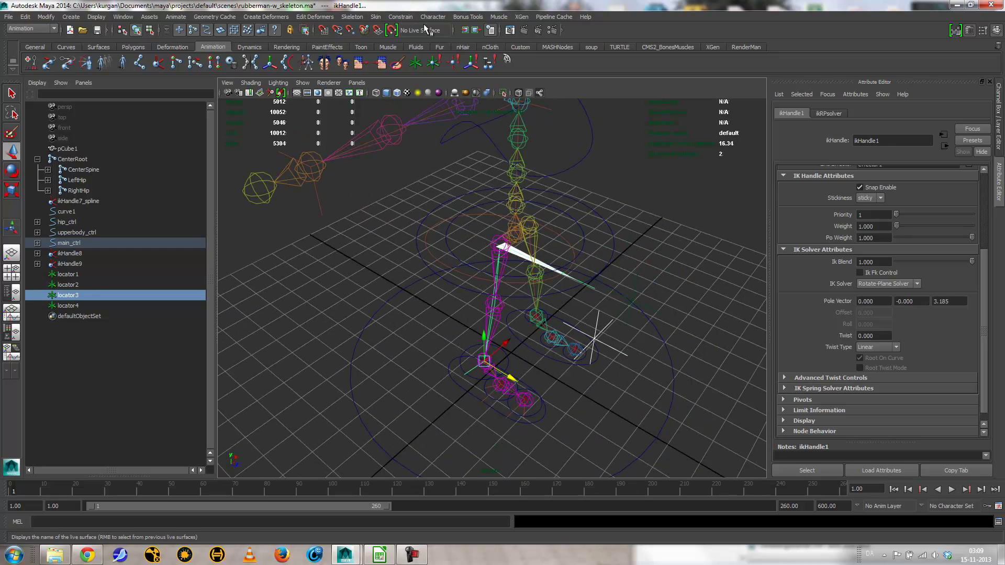
left_click(401, 17)
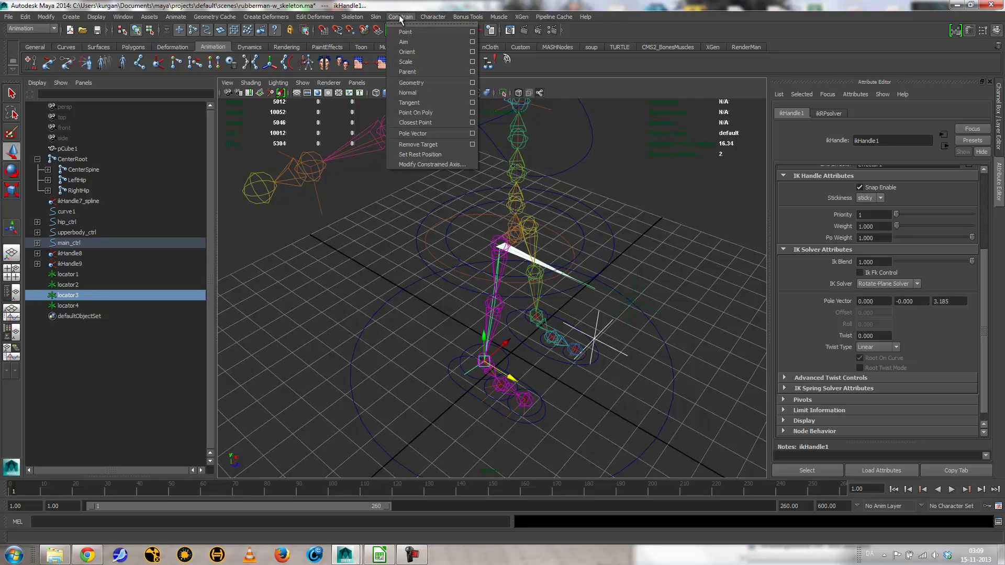
left_click(414, 133)
left_click_drag(498, 204, 585, 379, "alt")
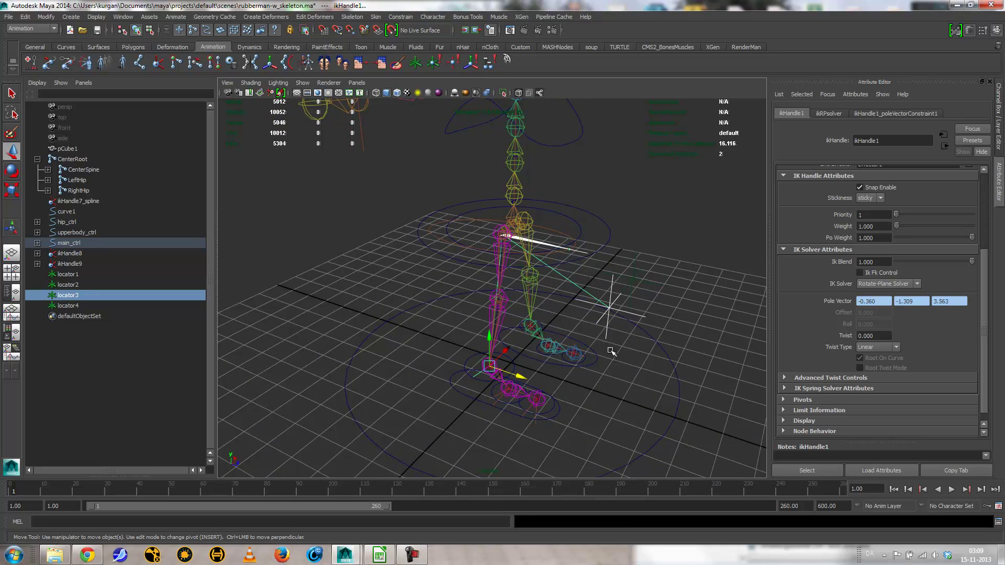
left_click(560, 415)
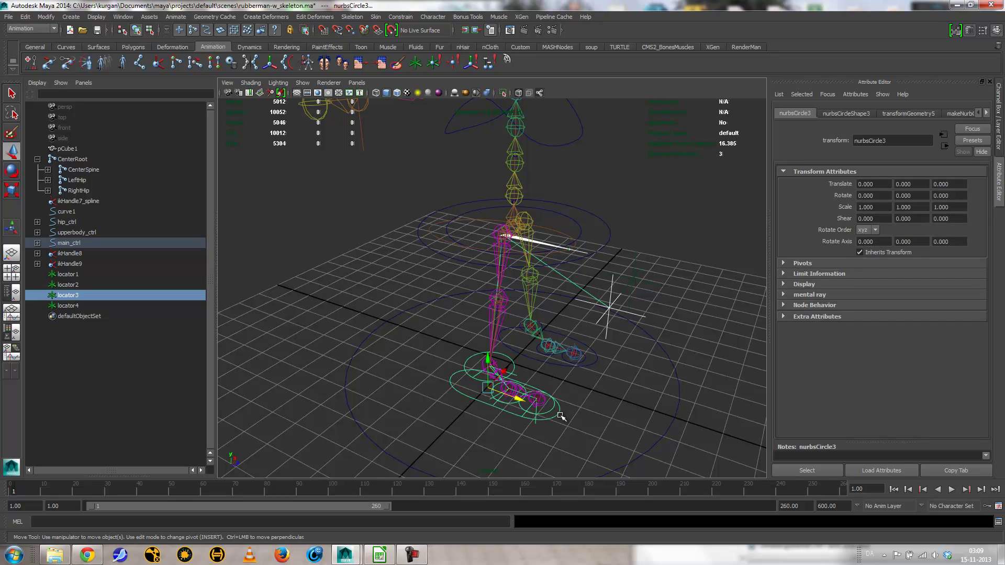
Parent locator3 and locator4 under left_foot_ctrl and shrink locator4 to about 0.163 scale
key("p")
left_click(657, 281)
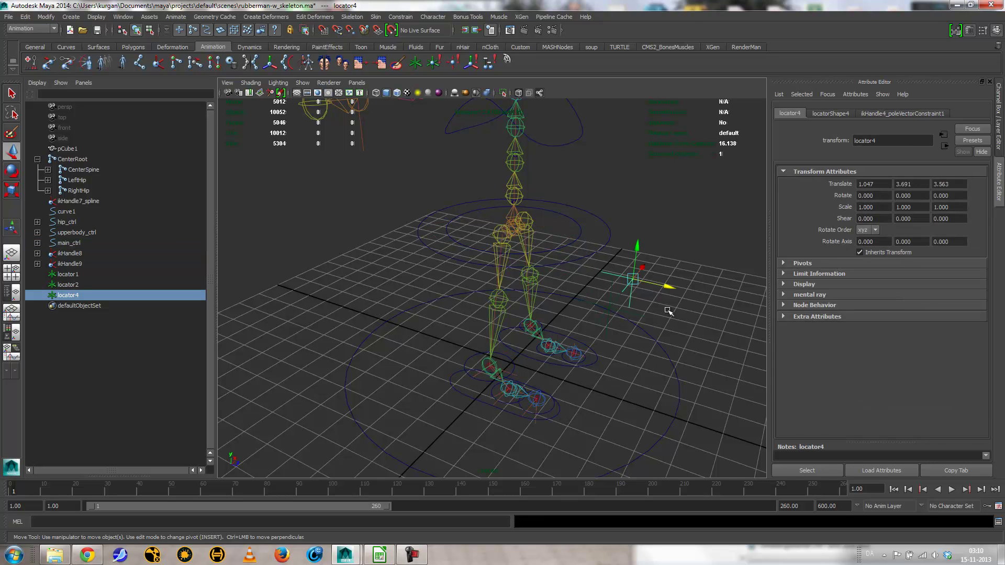
left_click(593, 367)
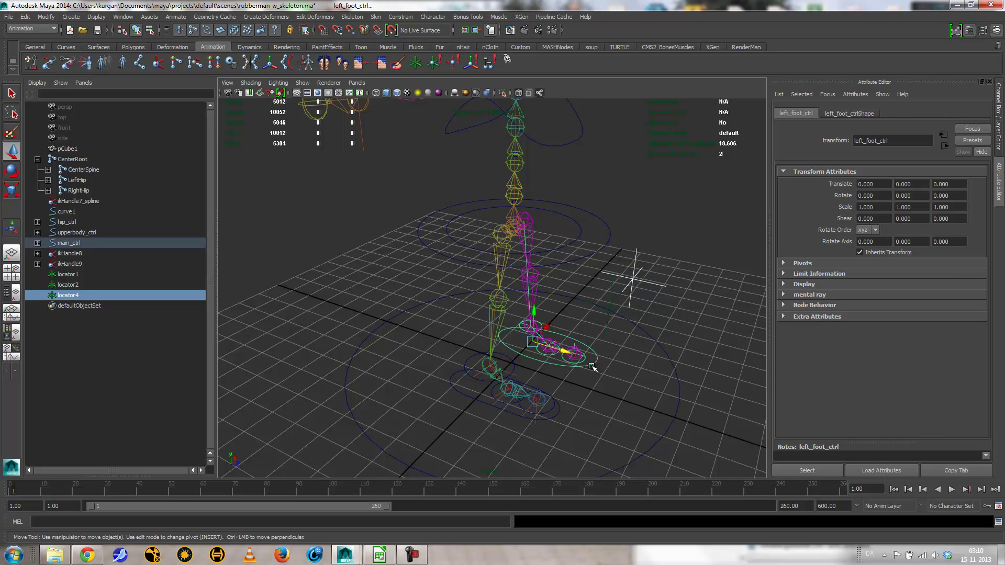
key("p")
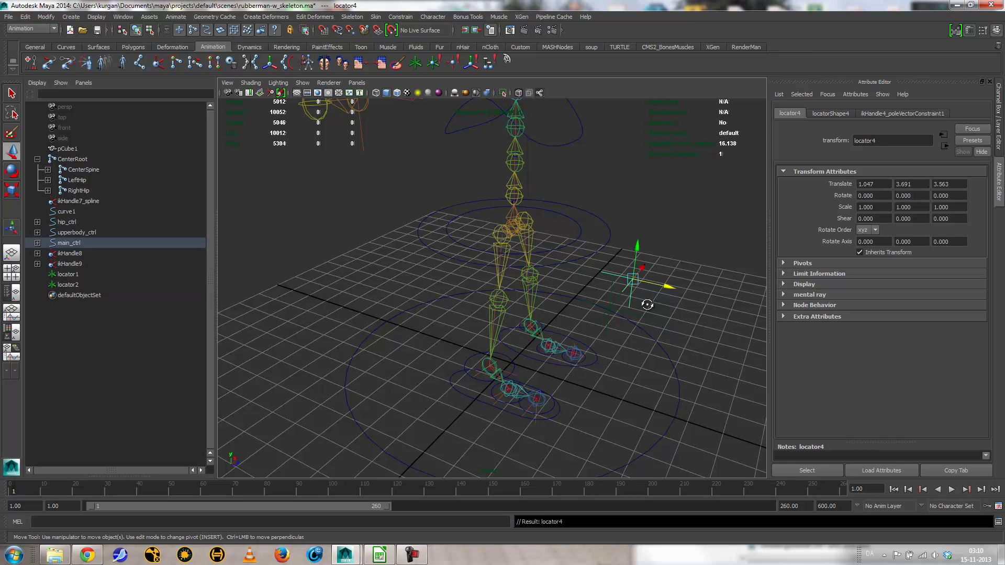
left_click_drag(647, 304, 644, 308, "alt")
key("r")
middle_click_drag(686, 308, 642, 304)
Test the leg by lifting and rotating left_foot_ctrl, with the orange polygon mesh shown again
left_click_drag(679, 320, 620, 343, "alt")
left_click(596, 391)
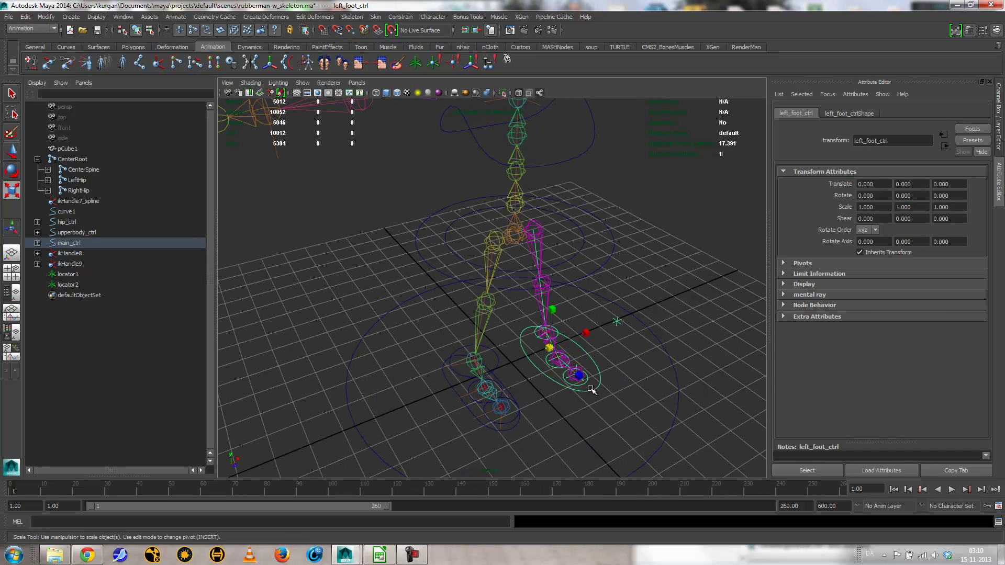
key("w")
left_click_drag(554, 326, 548, 294)
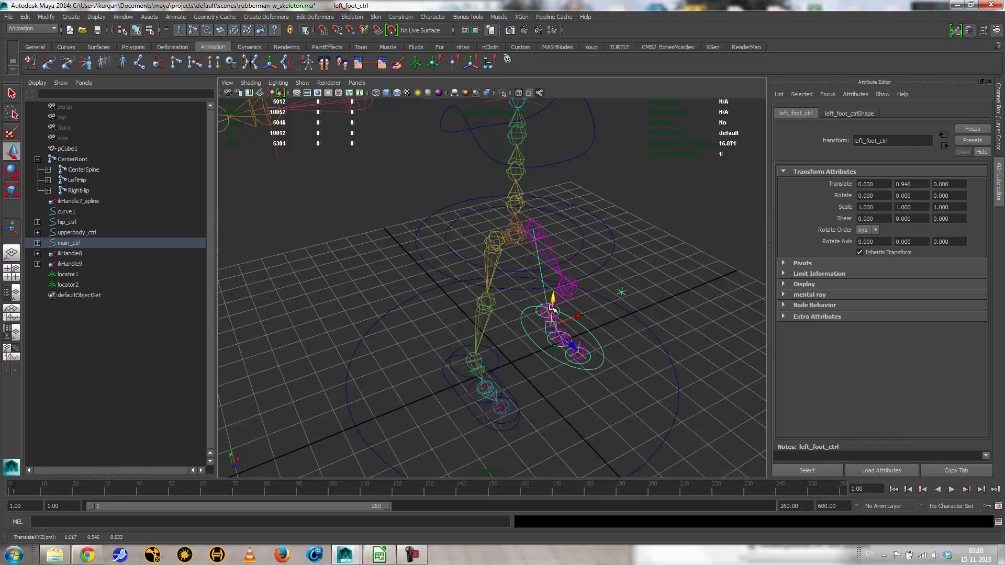
key("e")
left_click_drag(550, 357, 586, 347)
left_click(303, 83)
left_click(314, 170)
left_click_drag(492, 296, 515, 331, "alt")
mouse_move(560, 378)
left_mouse_down()
mouse_move(534, 375)
mouse_move(569, 368)
left_mouse_up()
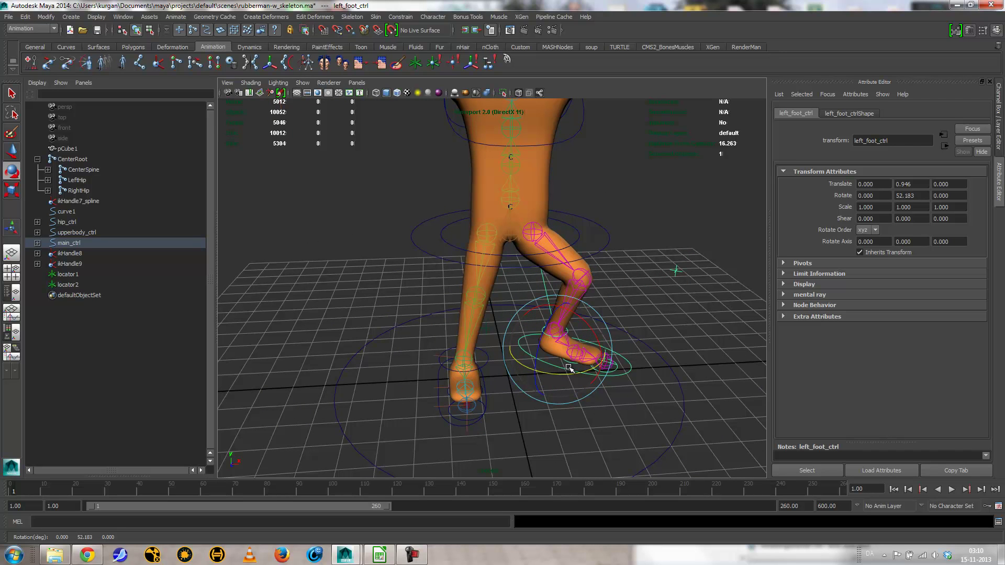
Undo the foot control's rotation and lift, and frame the whole character
key("ctrl+z")
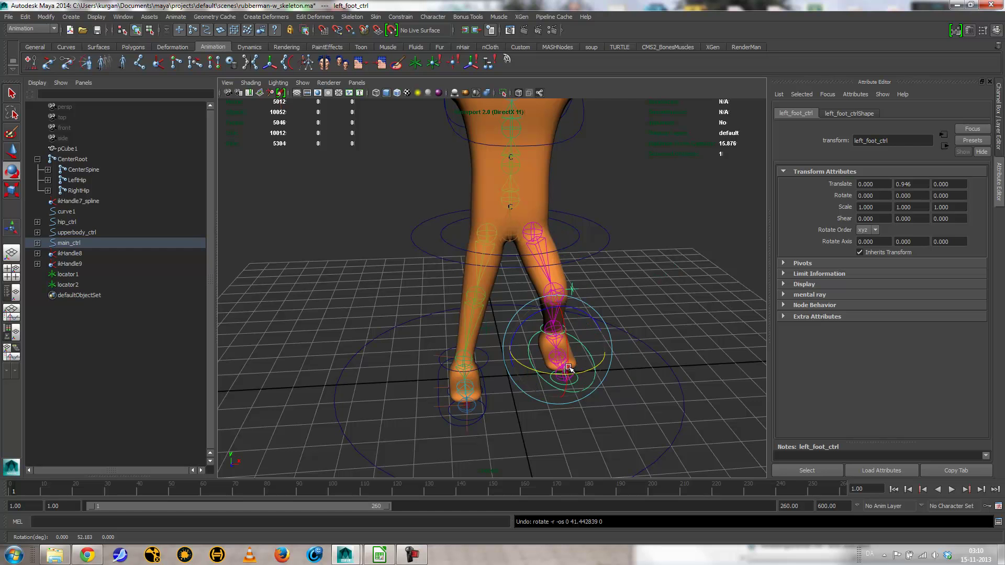
key("ctrl+z")
scroll(643, 377, "down", 5)
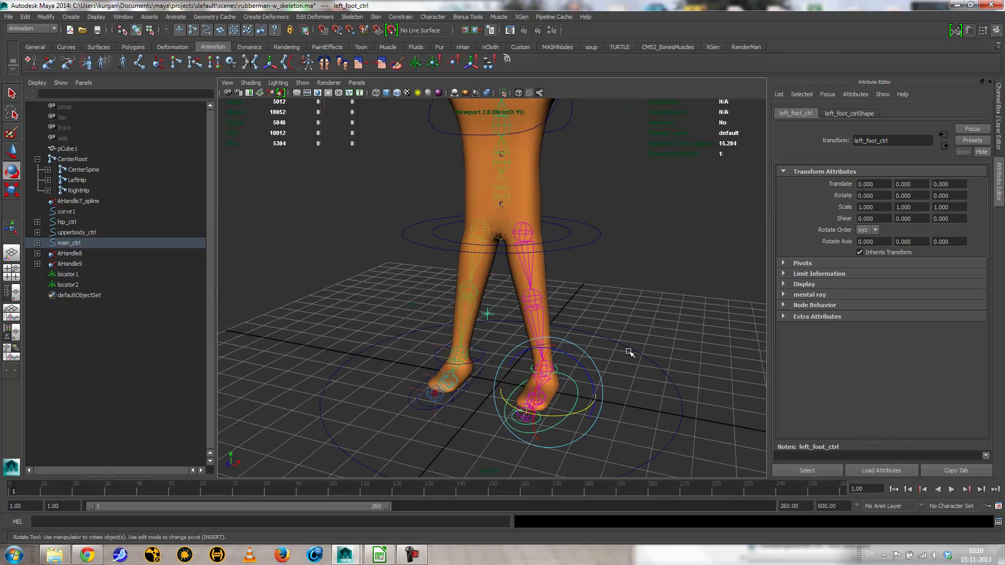
left_click_drag(568, 406, 469, 333, "alt")
left_click_drag(629, 258, 618, 282, "alt")
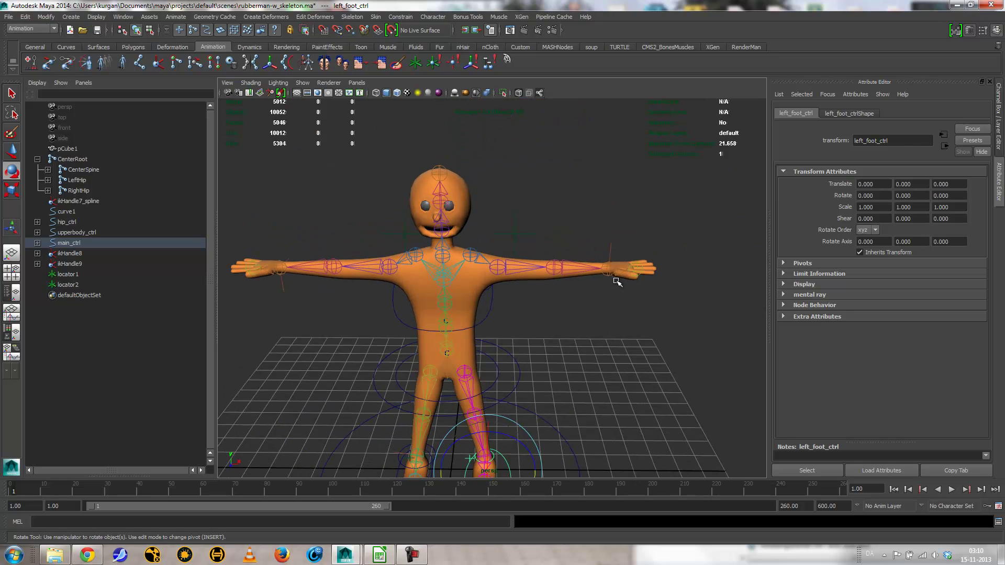
Test the arm IK handle by rotating it and dragging its Twist channel, then undo the twist
left_click(622, 255)
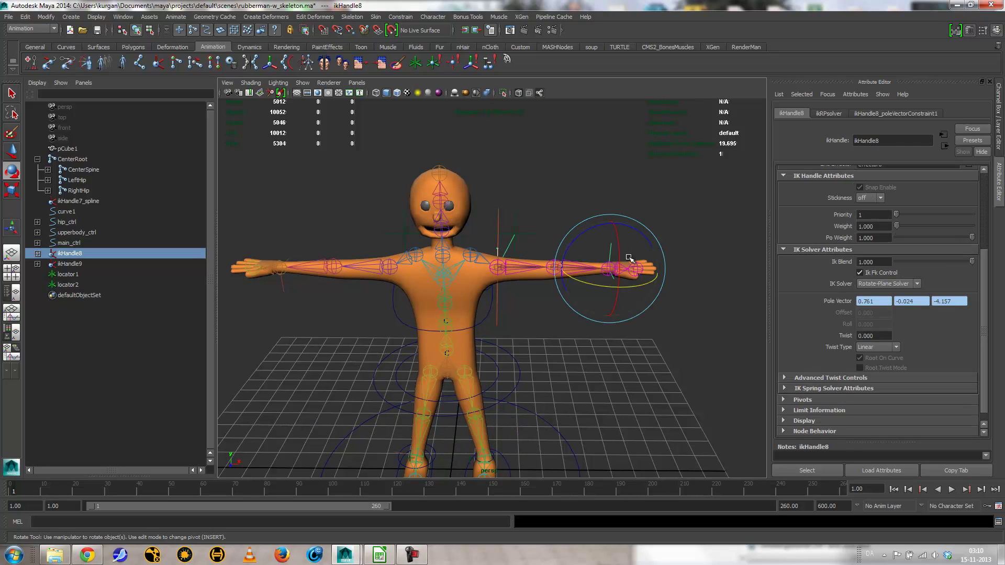
left_click_drag(616, 255, 630, 265)
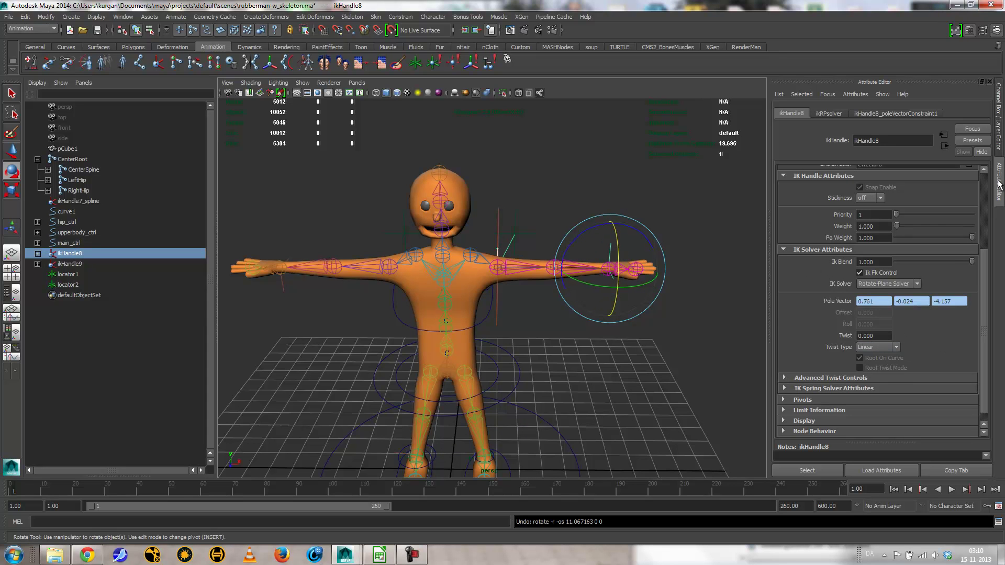
left_click(1000, 120)
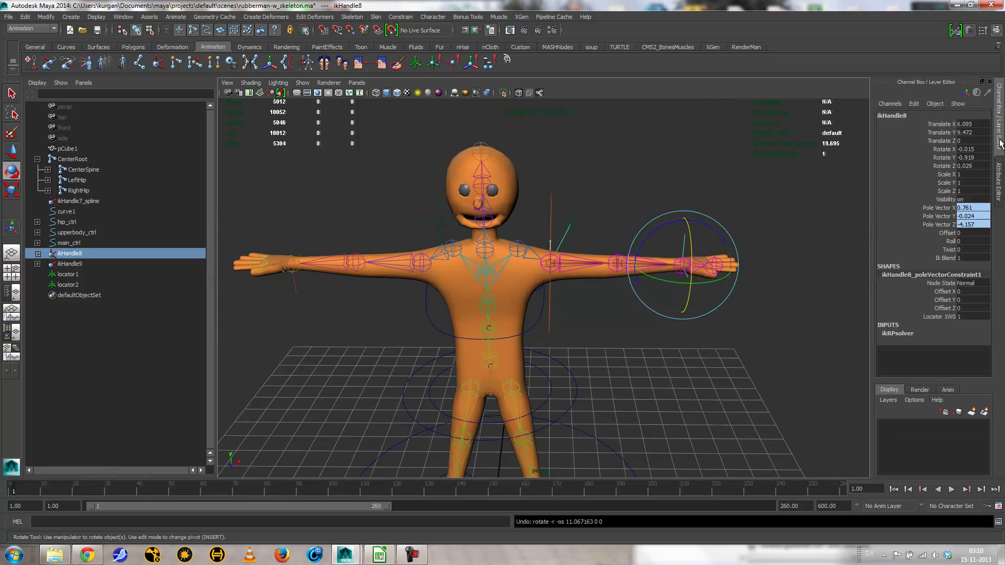
left_click(949, 250)
mouse_move(735, 291)
middle_mouse_down()
mouse_move(729, 280)
mouse_move(679, 297)
mouse_move(749, 294)
mouse_move(675, 294)
mouse_move(737, 289)
middle_mouse_up()
key("ctrl+z")
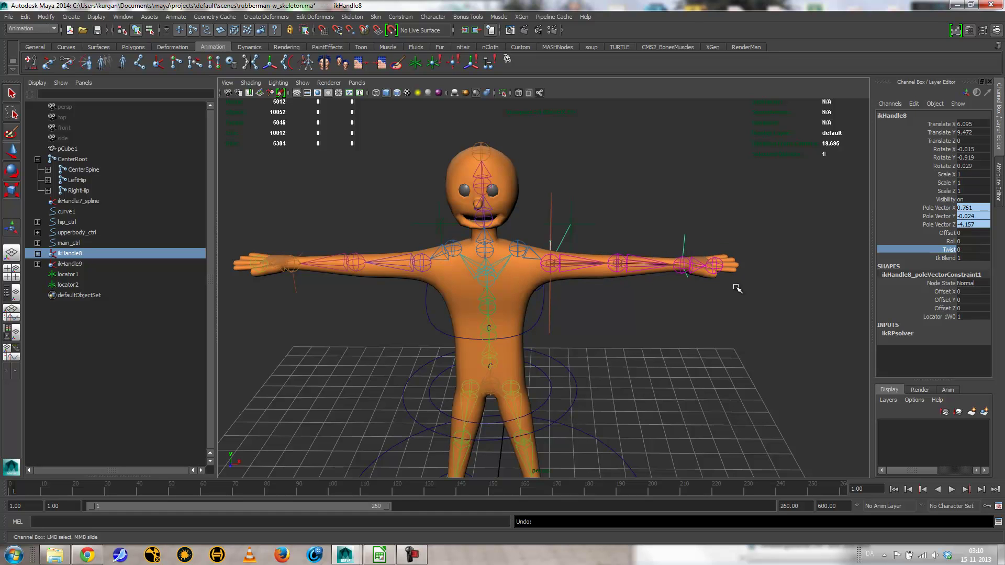
left_click_drag(671, 319, 611, 302, "alt")
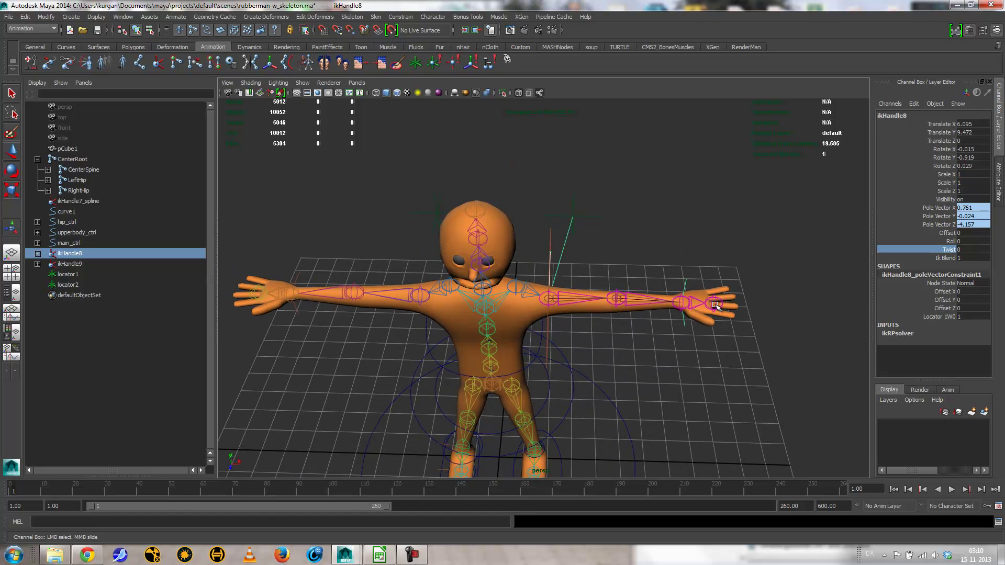
right_click_drag(636, 338, 725, 321, "alt")
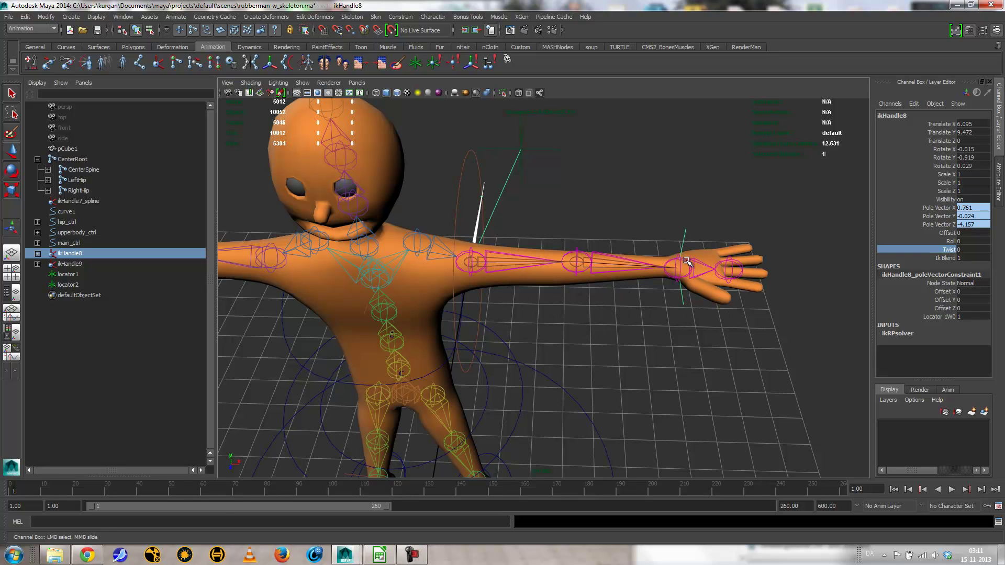
Rotate the LeftHand wrist joint as a test, then undo it
left_click(687, 260)
key("e")
mouse_move(688, 266)
left_mouse_down()
mouse_move(686, 286)
mouse_move(685, 233)
mouse_move(681, 277)
left_mouse_up()
key("ctrl+z")
left_click_drag(502, 264, 513, 251, "alt")
Create a NURBS circle and hide the polygon mesh to expose the skeleton
left_click(70, 17)
mouse_move(83, 52)
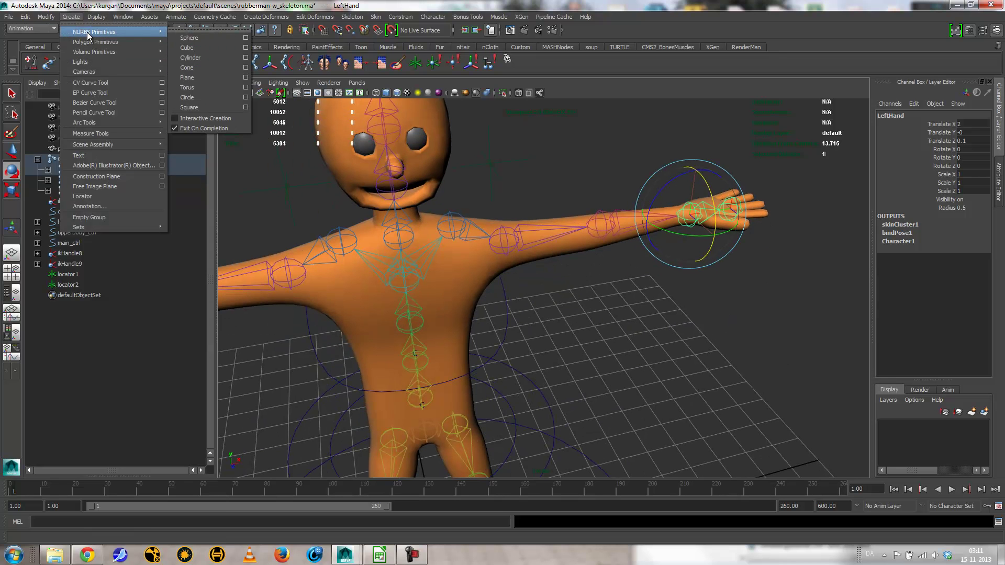
mouse_move(137, 31)
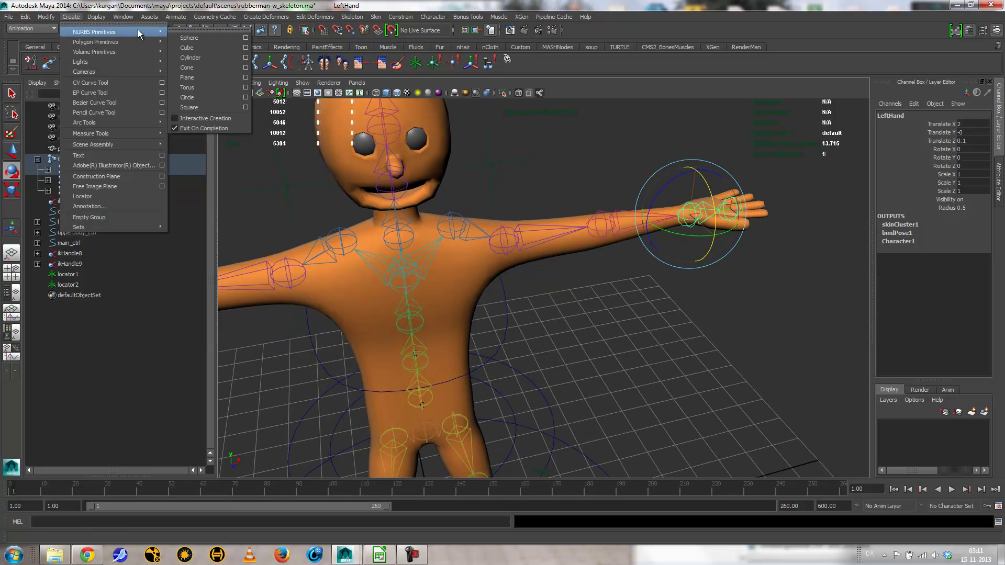
left_click(198, 97)
left_click_drag(562, 328, 555, 350, "alt")
left_click(304, 83)
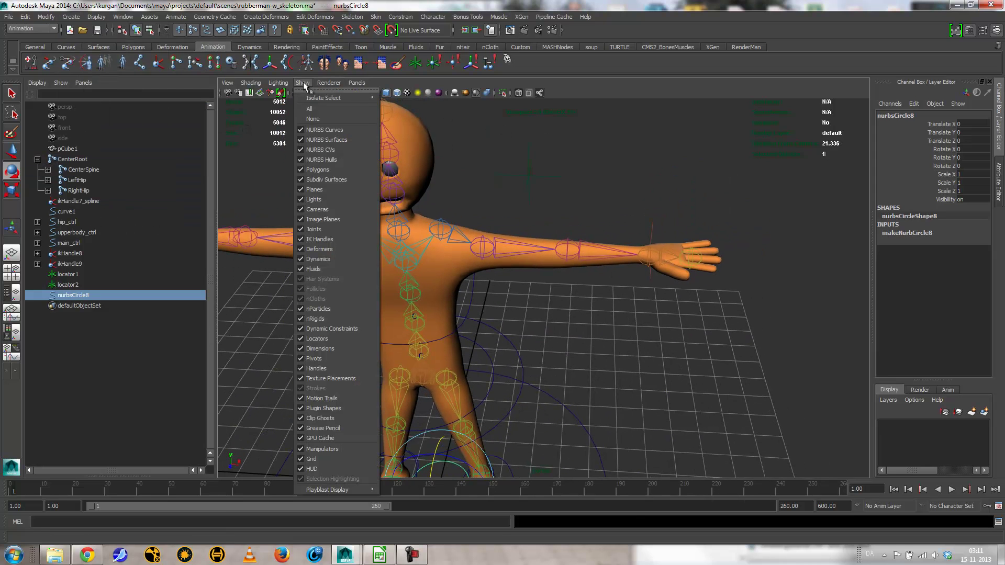
left_click(317, 170)
Move the circle onto the wrist joint and set its Rotate Z to 90
key("w")
middle_click_drag(651, 281, 659, 262)
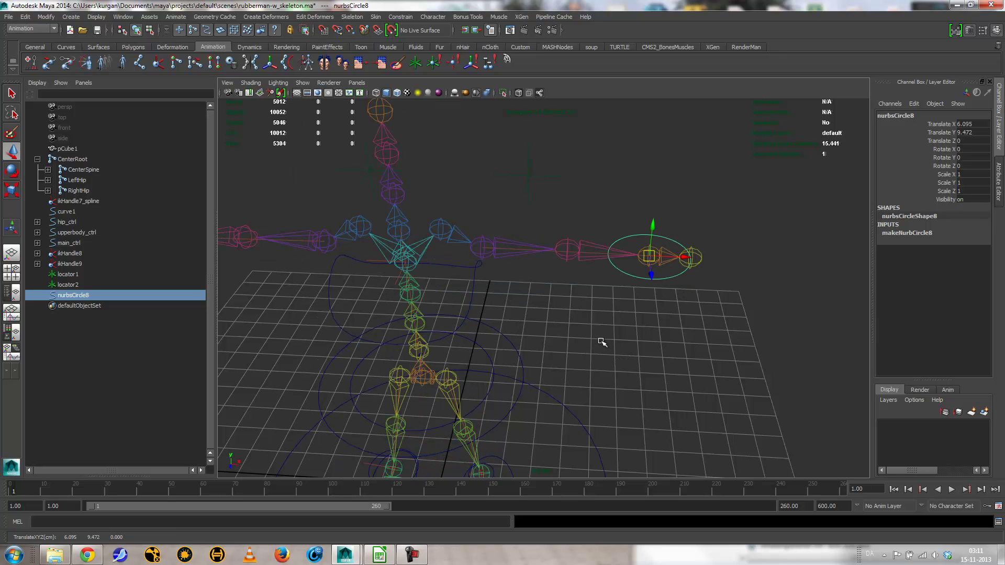
key("e")
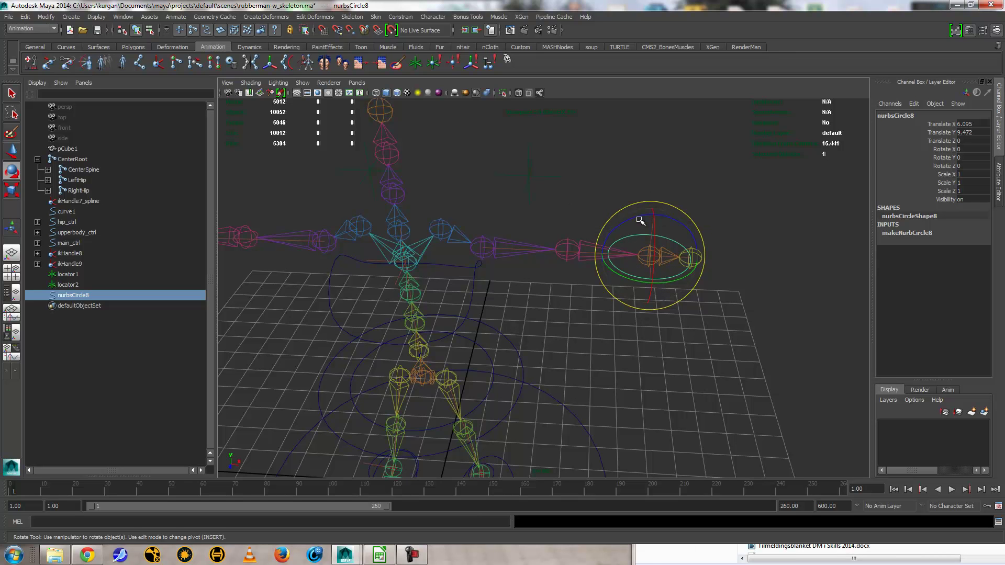
left_click_drag(630, 223, 701, 225)
left_click(691, 227)
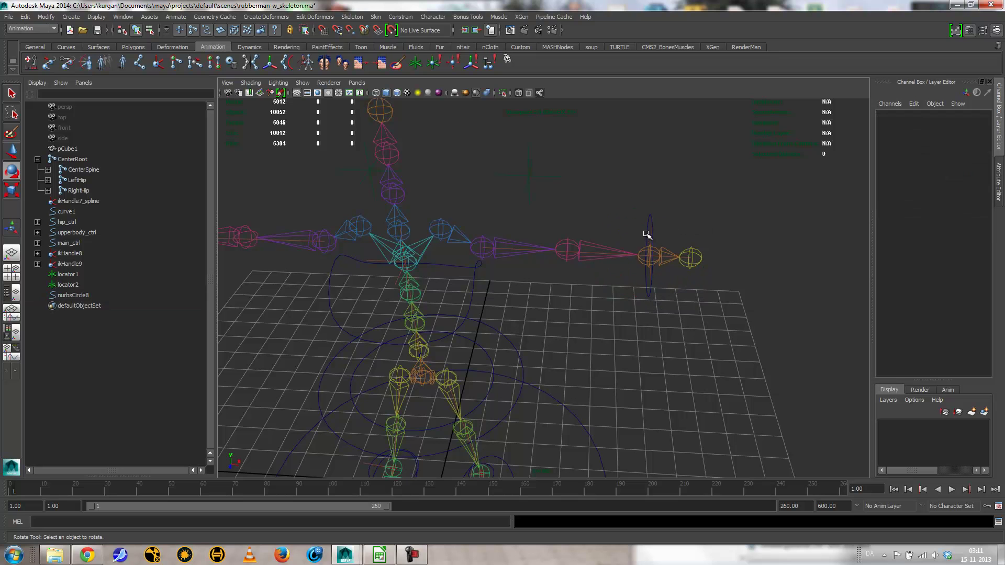
left_click(655, 218)
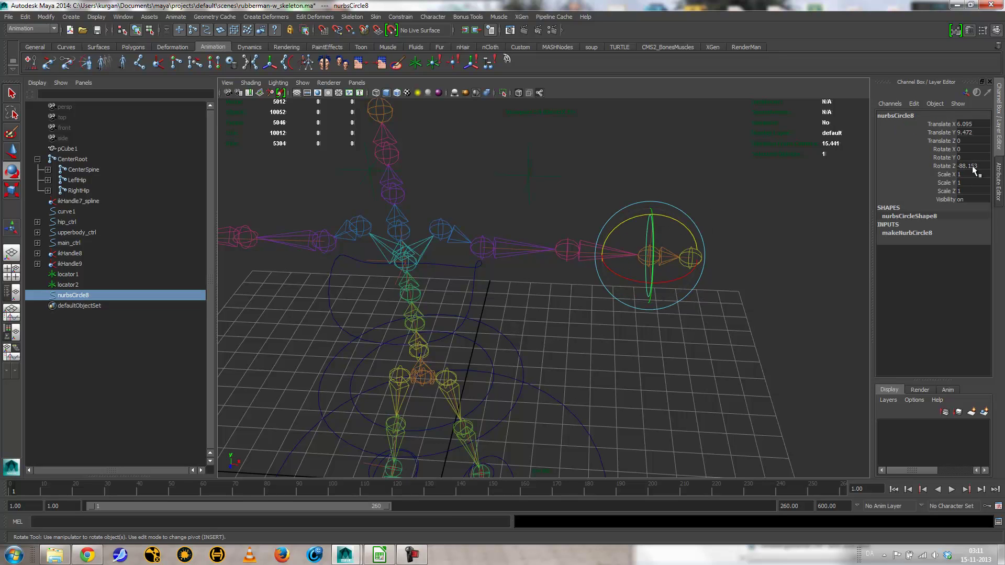
type("90")
key("Return")
Duplicate the wrist circle, point-snap the copy onto the other wrist, and select both circles
left_click_drag(751, 233, 654, 253, "alt")
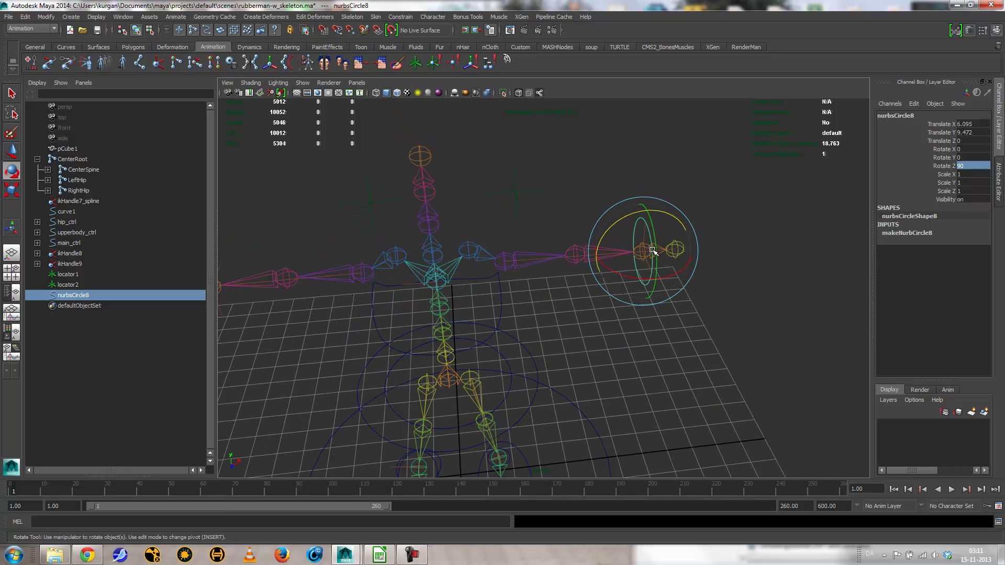
key("ctrl+d")
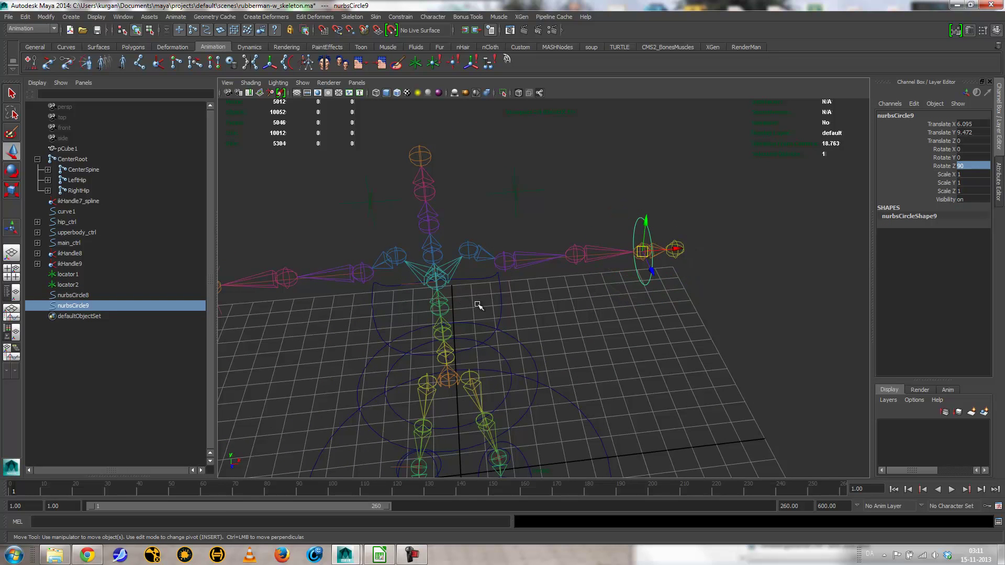
left_click_drag(302, 304, 352, 304, "alt")
key("v")
middle_click_drag(329, 301, 300, 290)
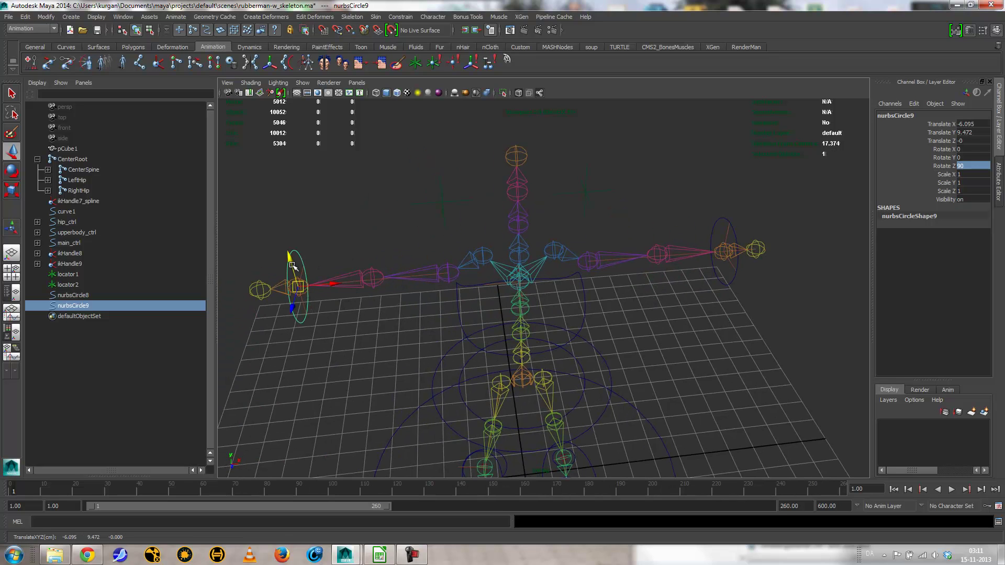
left_click(717, 219, "shift")
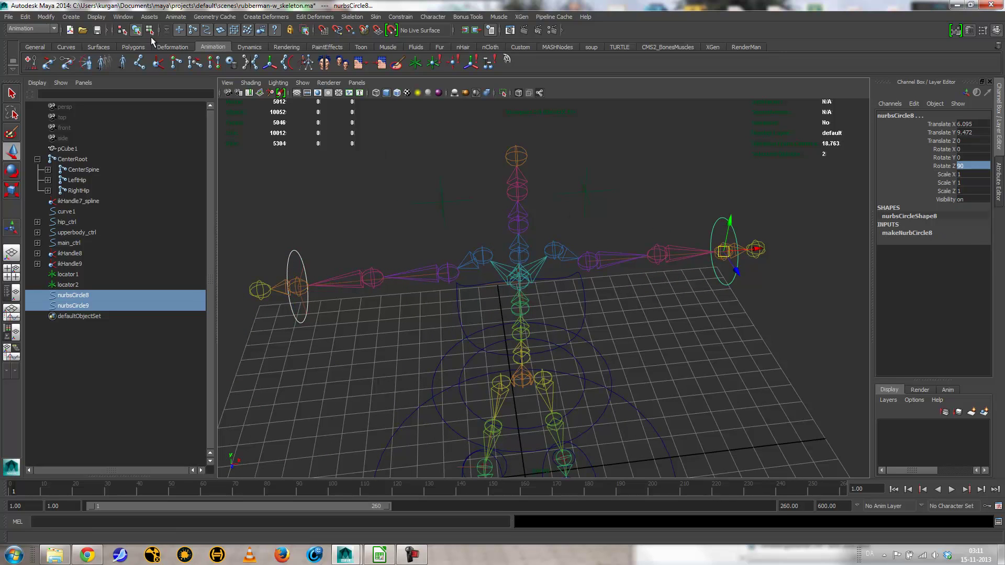
left_click(46, 17)
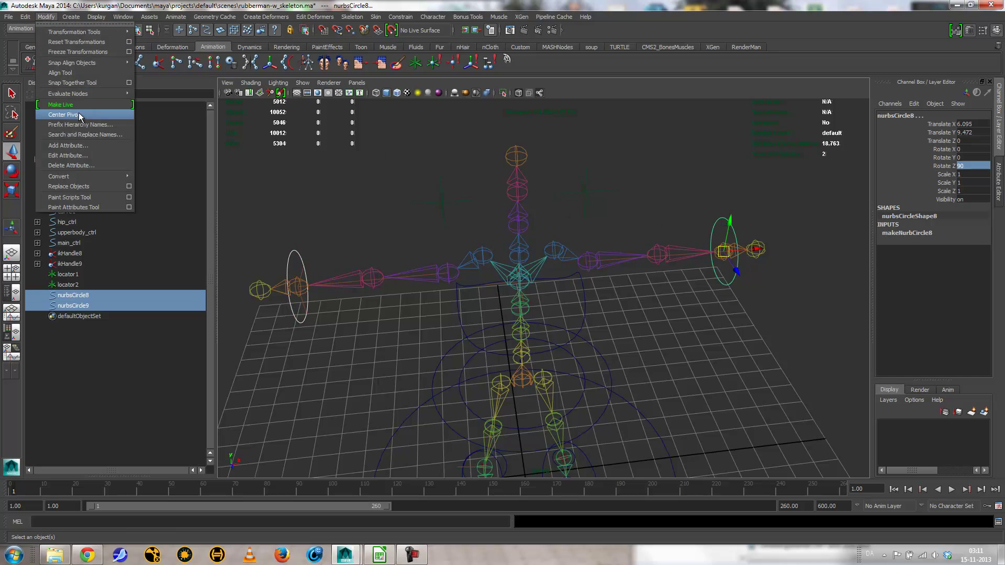
Freeze the wrist circles' transforms, scale them down, and freeze transforms again
left_click(71, 53)
left_click_drag(404, 265, 647, 357, "alt")
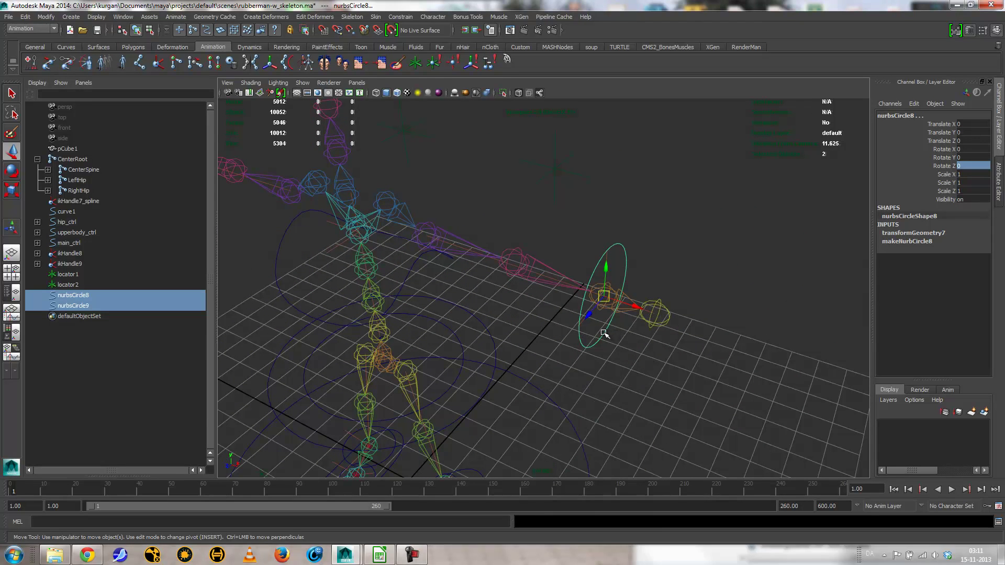
key("r")
left_click_drag(609, 260, 580, 281)
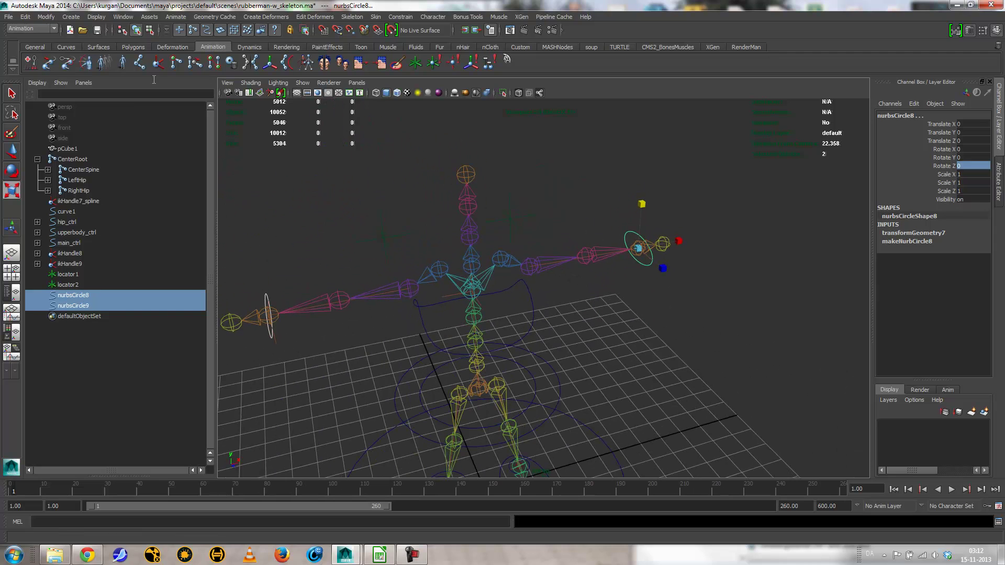
left_click(46, 17)
left_click(68, 52)
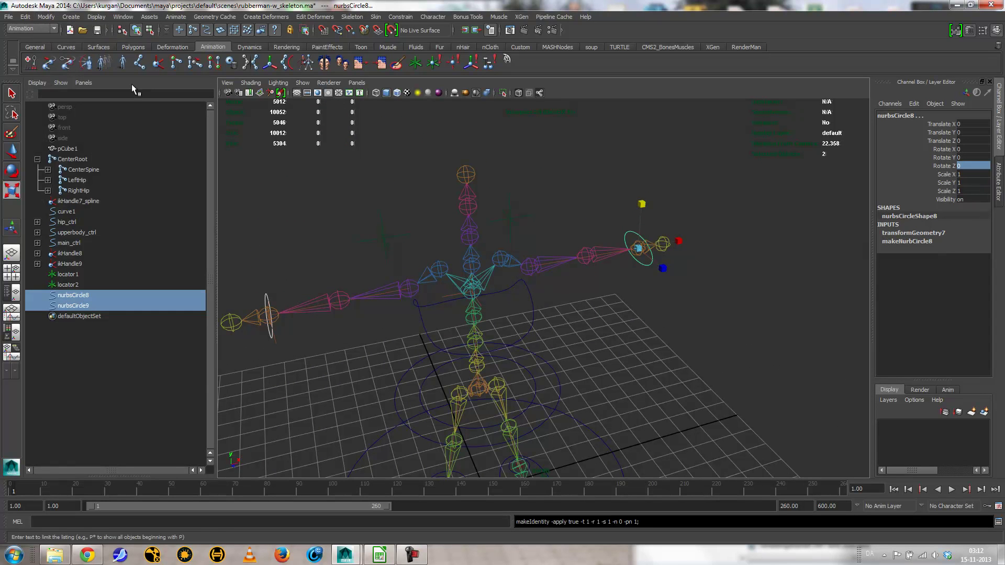
Rotate arm IK handle ikHandle8 to test the arm, then undo the rotation
left_click_drag(505, 298, 471, 325, "alt")
right_click_drag(471, 325, 558, 328, "alt")
left_click_drag(558, 328, 534, 314, "alt")
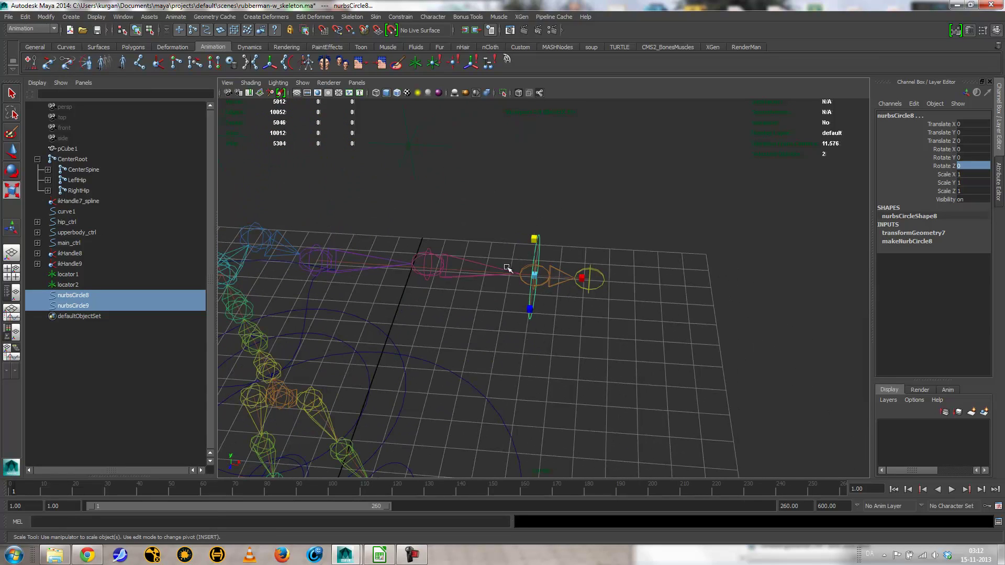
left_click(541, 293)
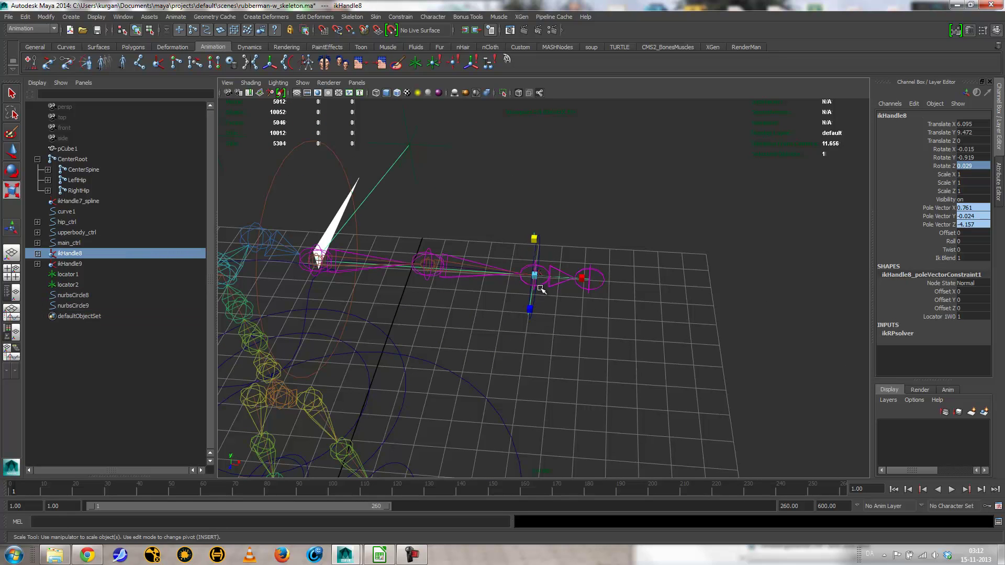
key("e")
left_click_drag(538, 281, 530, 258)
mouse_move(532, 307)
left_mouse_down()
mouse_move(541, 278)
mouse_move(564, 311)
mouse_move(542, 327)
left_mouse_up()
key("ctrl+z")
key("ctrl+z")
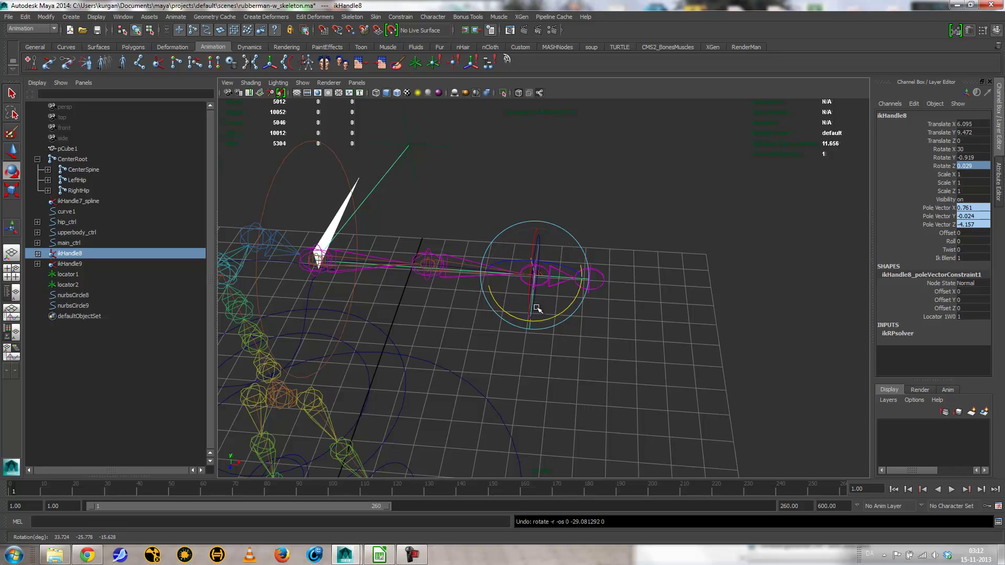
left_click_drag(579, 341, 565, 371, "alt")
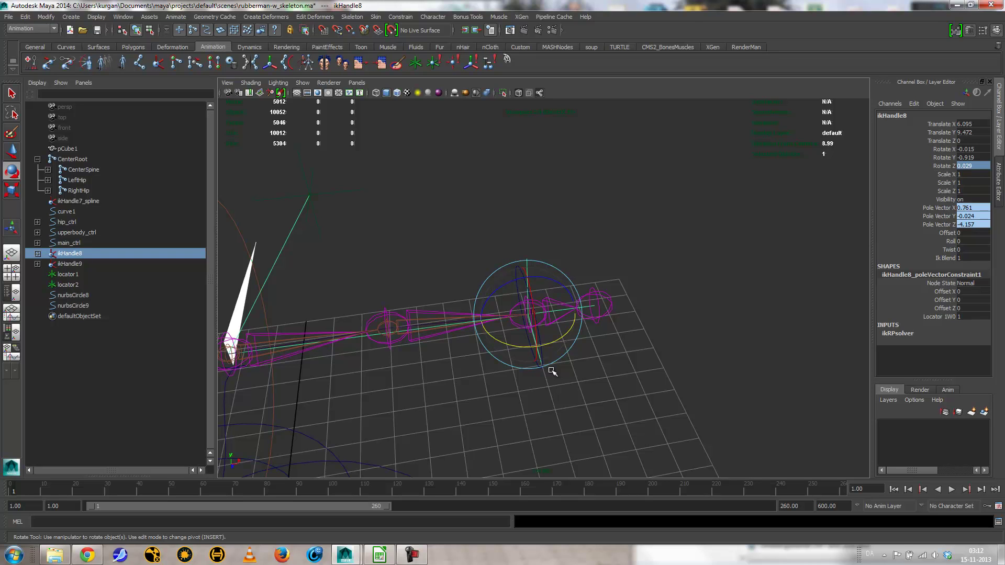
Select the wrist control nurbsCircle8 together with the arm's IK handle ikHandle8
left_click_drag(552, 371, 505, 361, "alt")
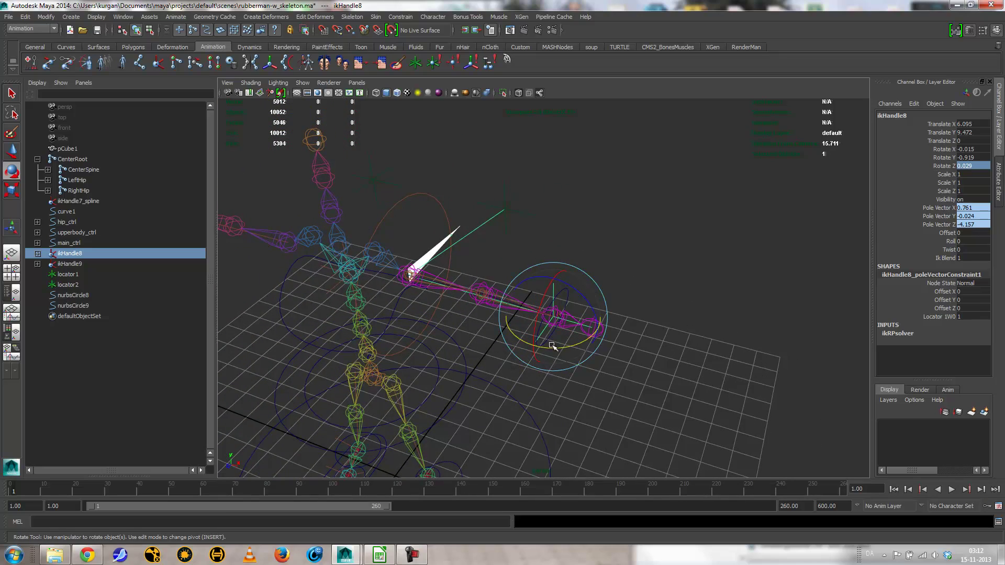
left_click(578, 297)
left_click(580, 297)
left_click(632, 275)
left_click(577, 297)
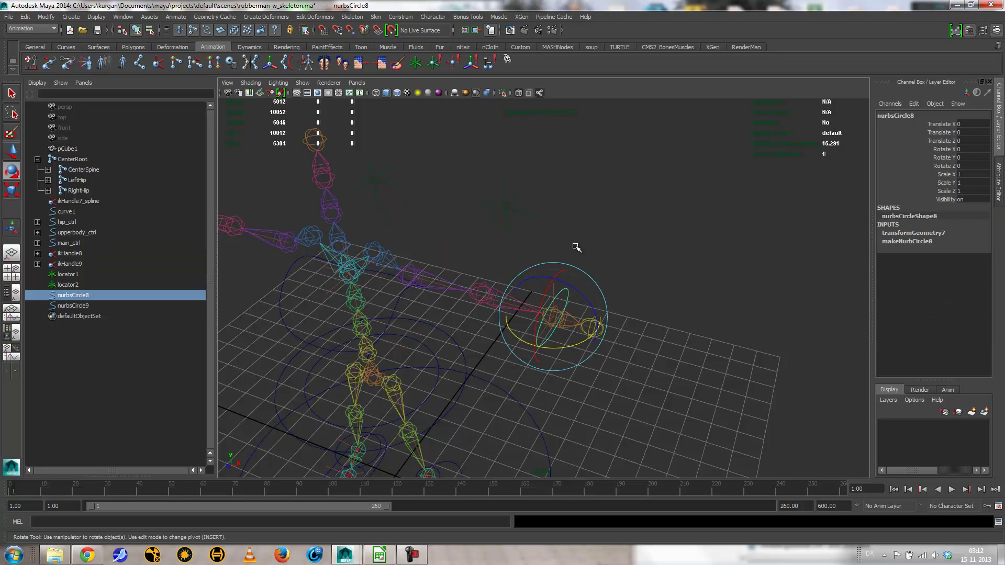
key("w")
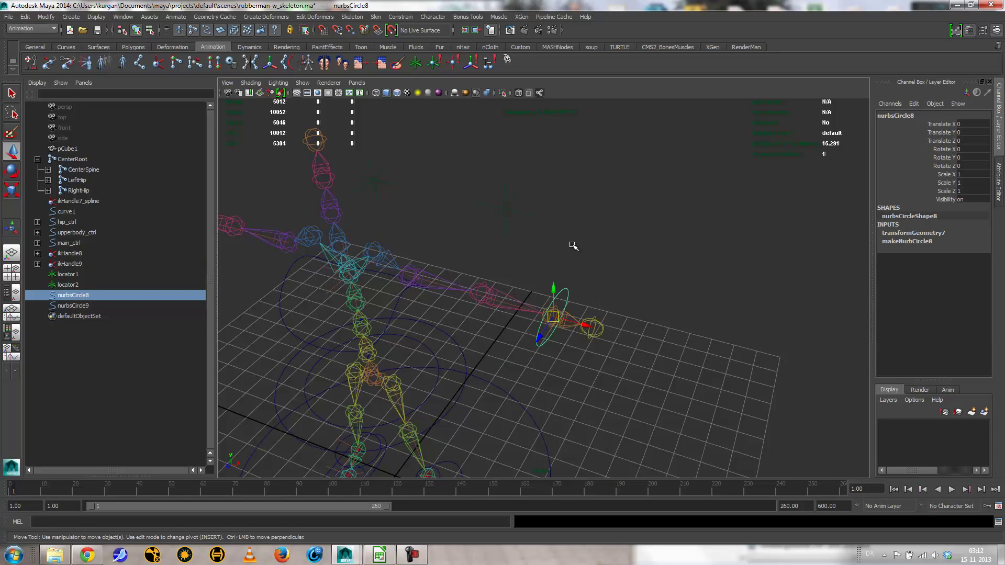
left_click(552, 278)
left_click(582, 300)
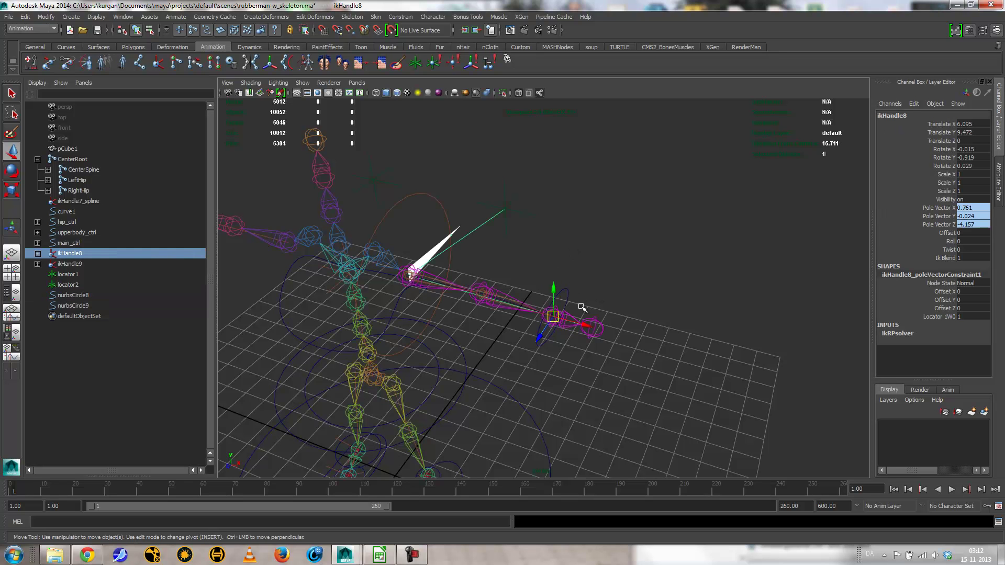
left_click(579, 301)
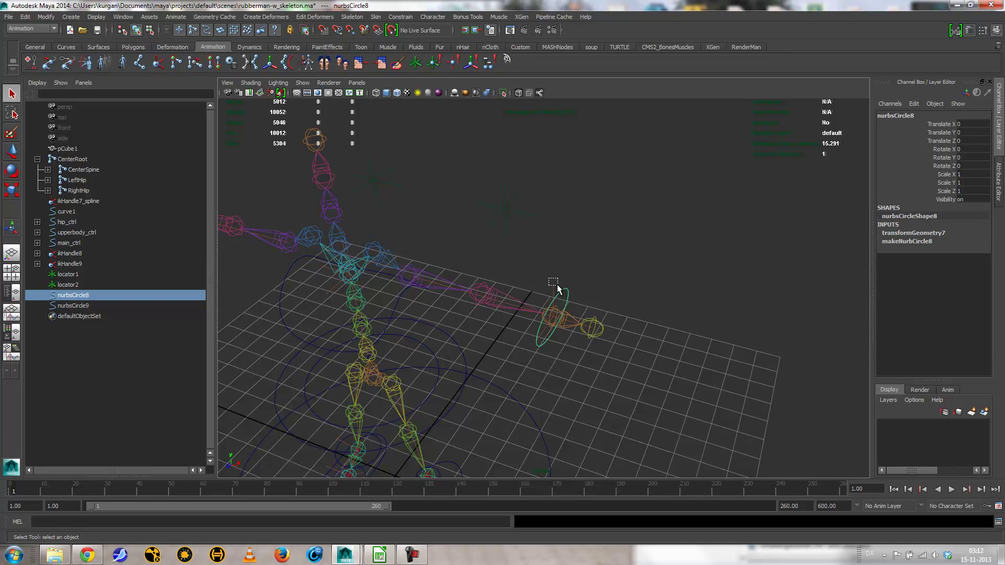
left_click(556, 288, "shift")
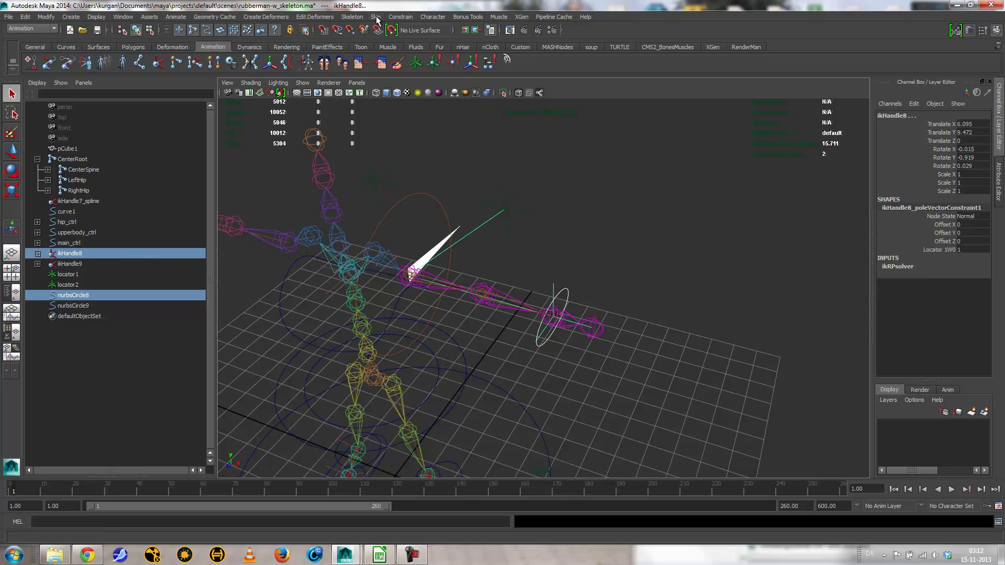
Point-constrain ikHandle8 to nurbsCircle8, then move the wrist control to check the arm follows
left_click(400, 17)
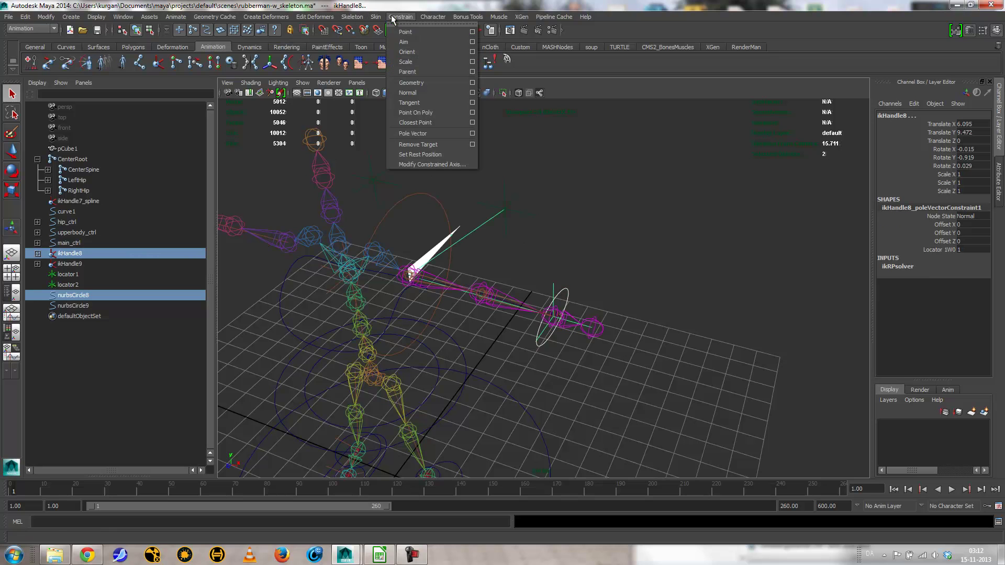
left_click(416, 32)
left_click(526, 328)
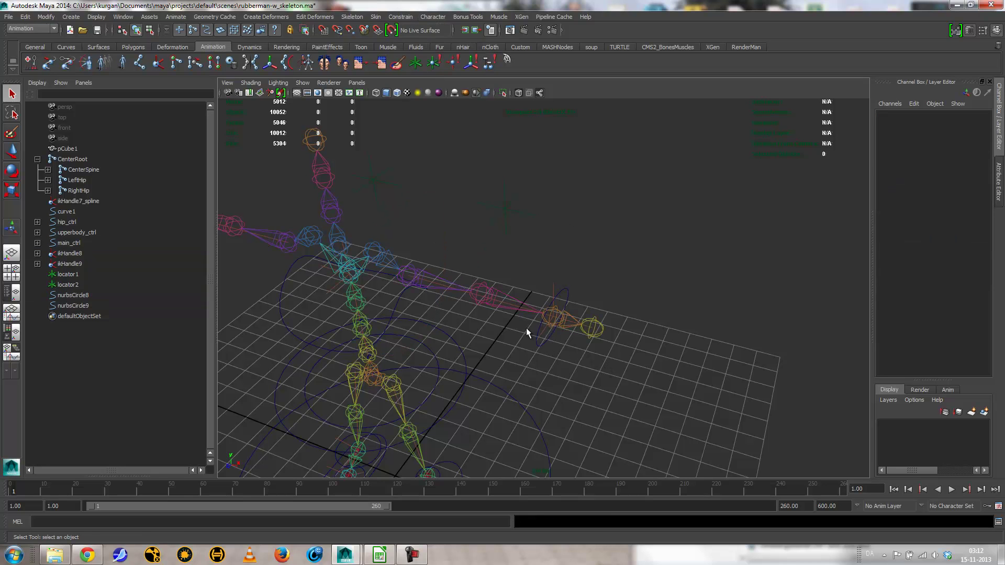
left_click(538, 346)
key("w")
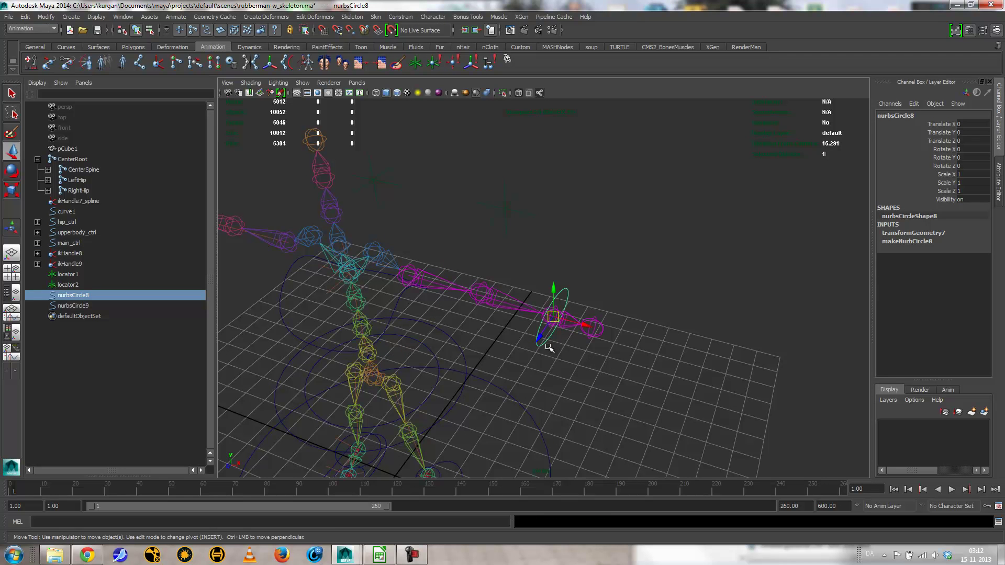
left_click_drag(554, 320, 591, 388)
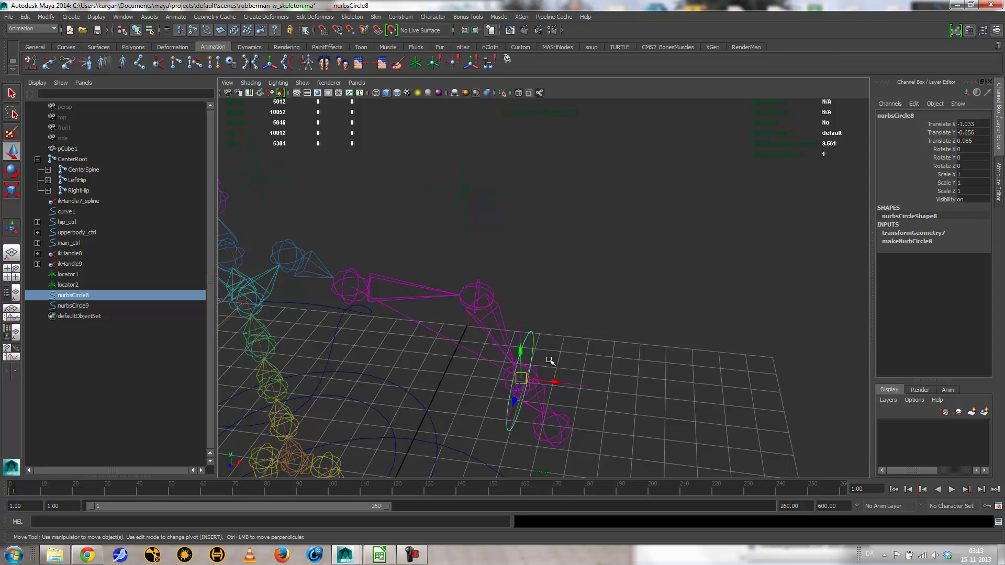
left_click_drag(545, 376, 594, 354, "alt")
right_click_drag(594, 355, 522, 366, "alt")
Undo the test move, then test a 30-degree X rotation of nurbsCircle8 and undo it
key("ctrl+z")
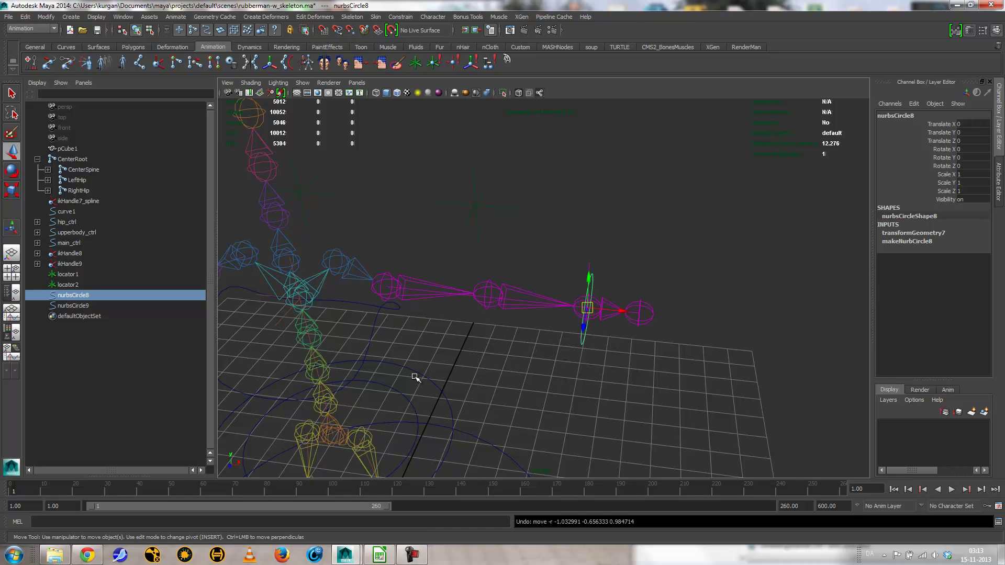
left_click_drag(497, 353, 535, 358, "alt")
right_click_drag(535, 359, 555, 261, "alt")
left_click_drag(554, 260, 521, 247, "alt")
right_click_drag(520, 243, 529, 246, "alt")
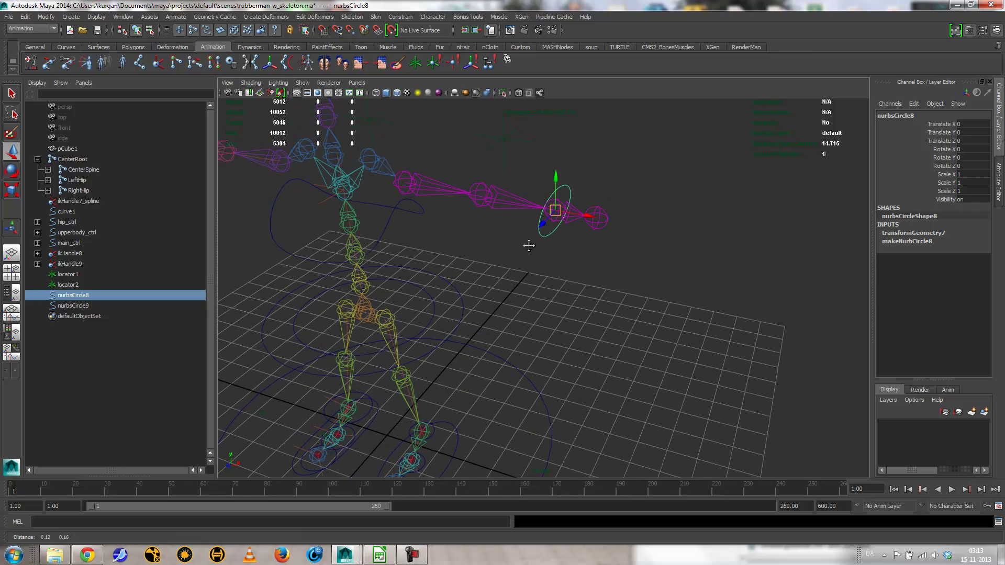
middle_click_drag(529, 246, 501, 294, "alt")
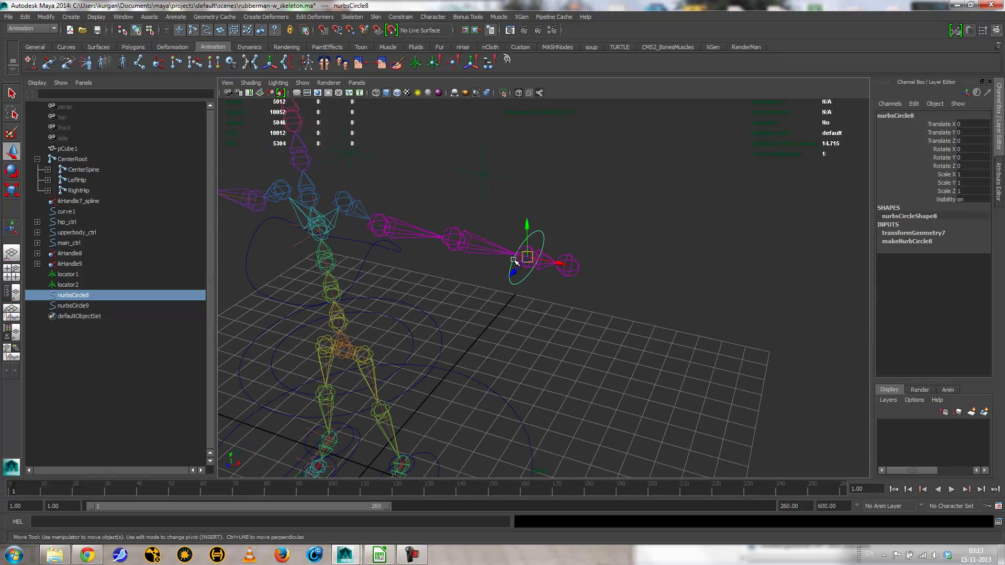
key("e")
left_click_drag(512, 240, 541, 300)
key("ctrl+z")
left_click_drag(378, 295, 465, 317, "alt")
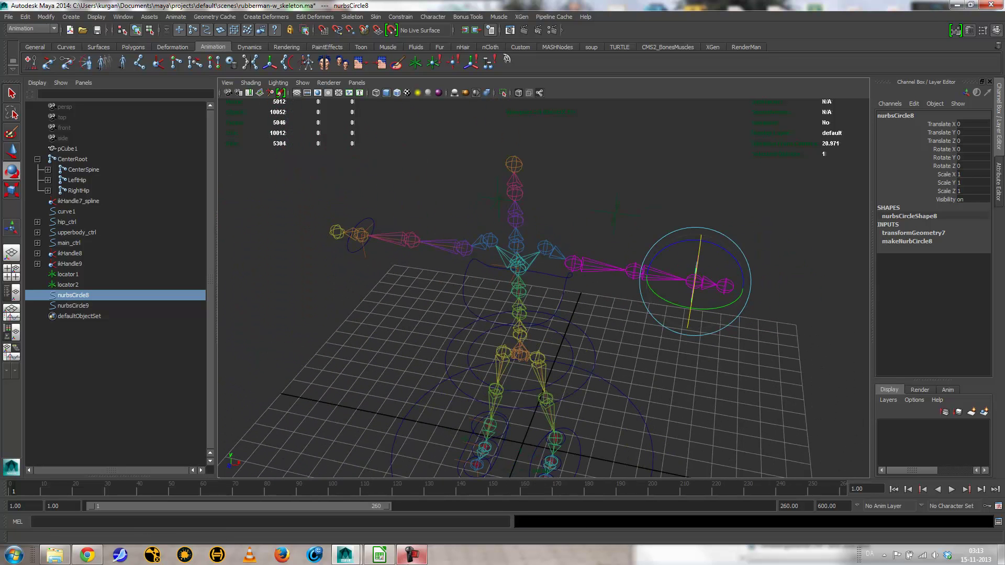
left_click(844, 495)
left_click(844, 494)
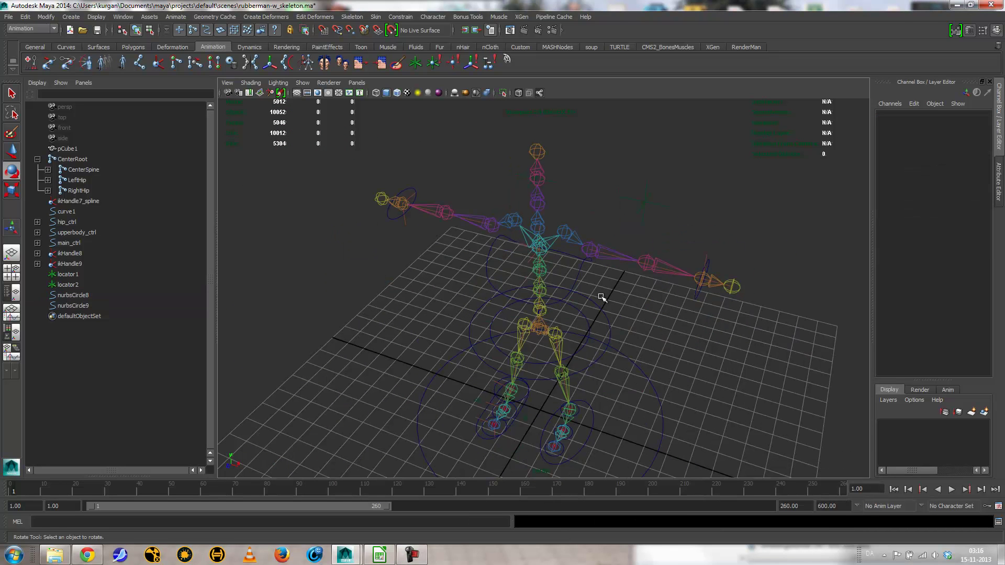
left_click_drag(563, 306, 539, 285, "alt")
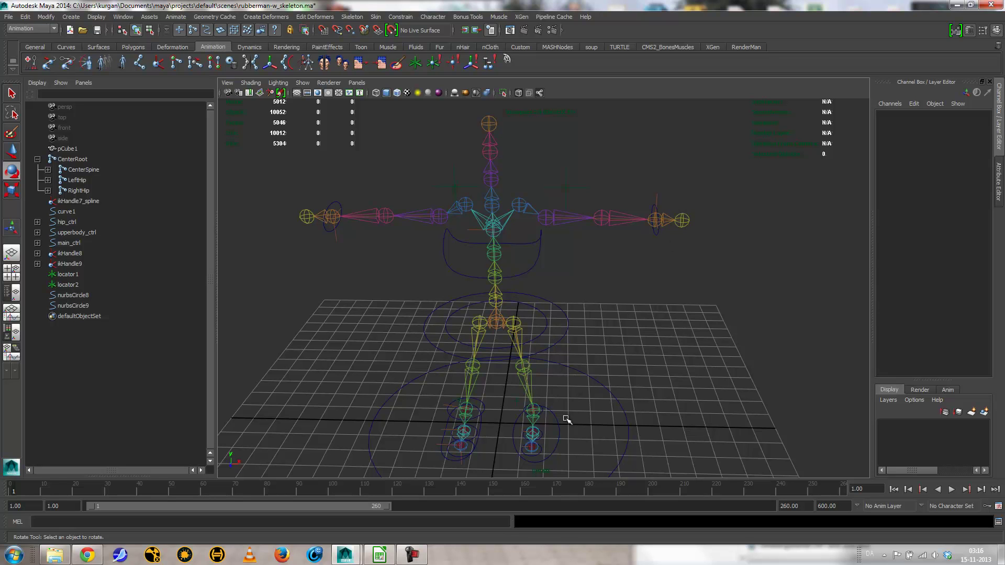
mouse_move(680, 267)
left_mouse_down("alt")
mouse_move(633, 280)
mouse_move(646, 294)
mouse_move(668, 281)
left_mouse_up("alt")
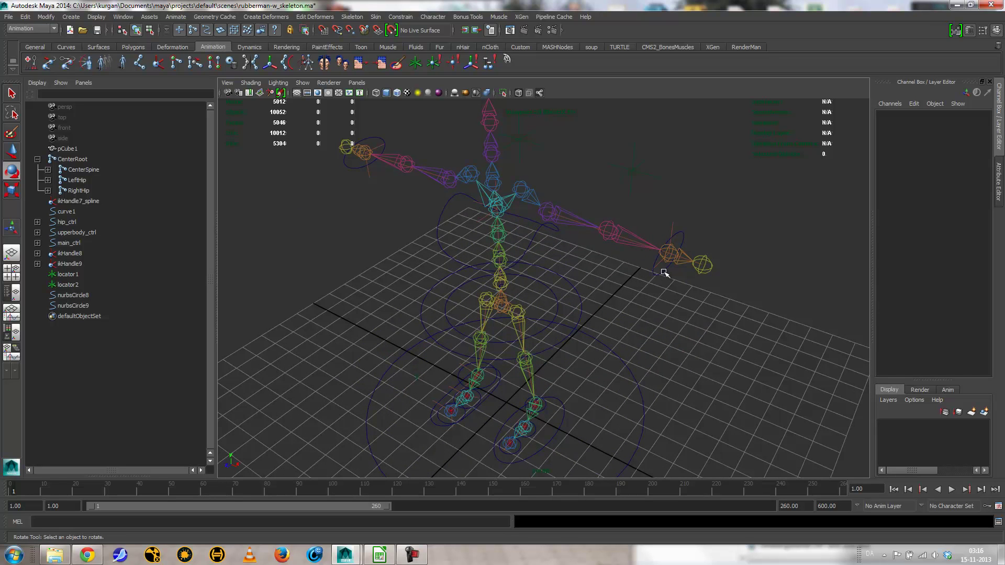
left_click(664, 272)
key("w")
left_click_drag(662, 270, 625, 270)
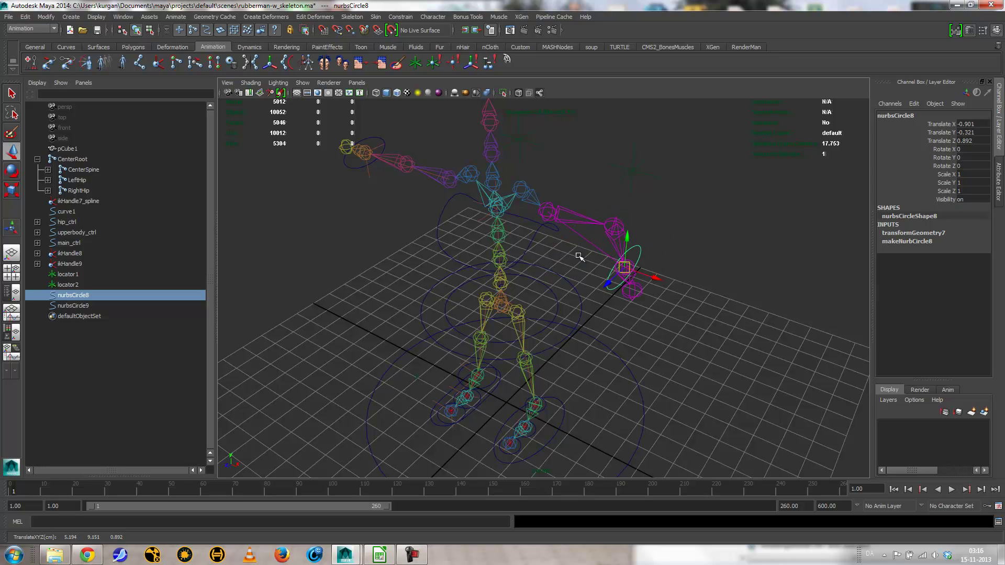
key("ctrl+z")
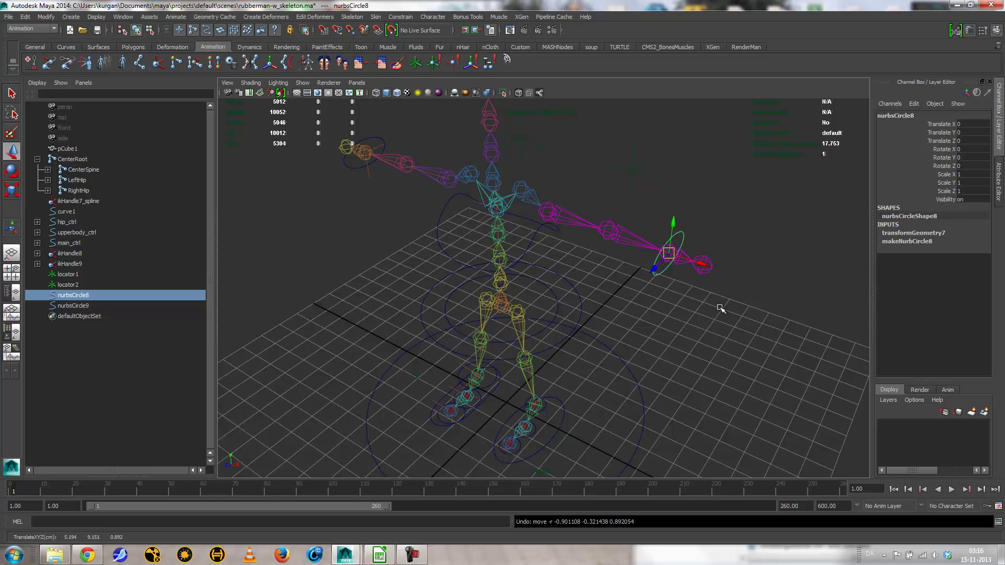
left_click_drag(651, 291, 598, 330, "alt")
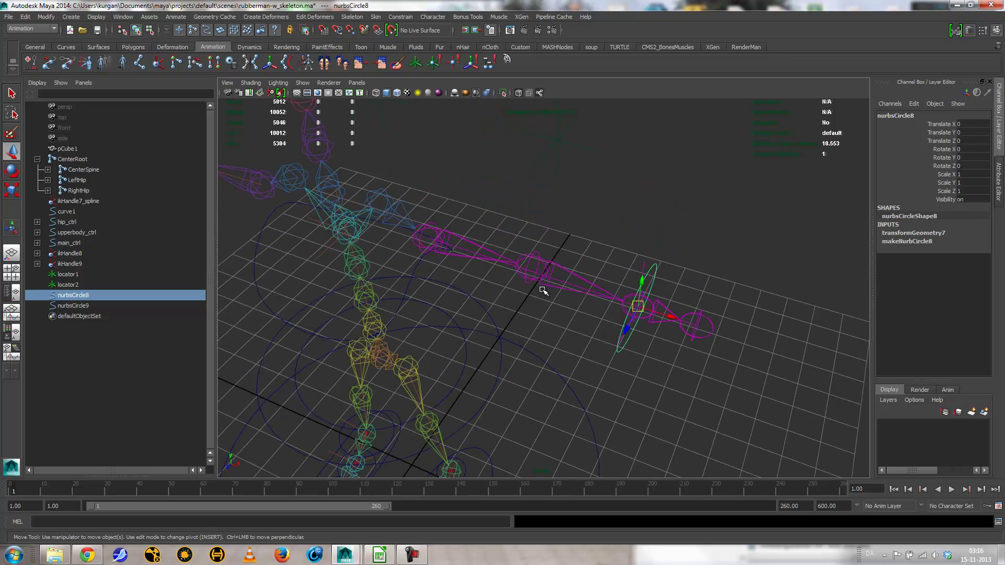
Orient-constrain nurbsCircle8 to the LeftElbow joint and move the control to bend the arm
left_click(545, 284)
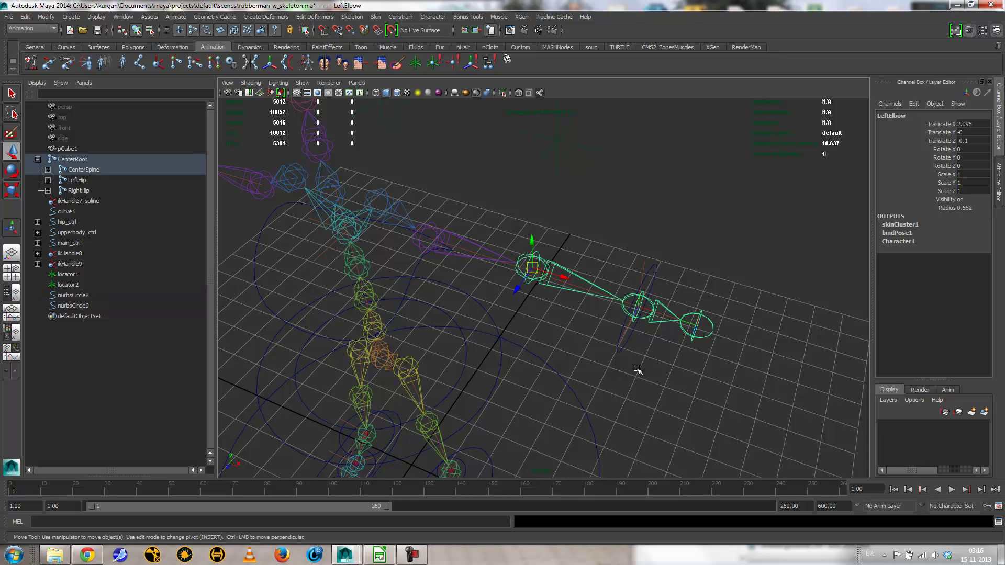
left_click(630, 340)
left_click(411, 16)
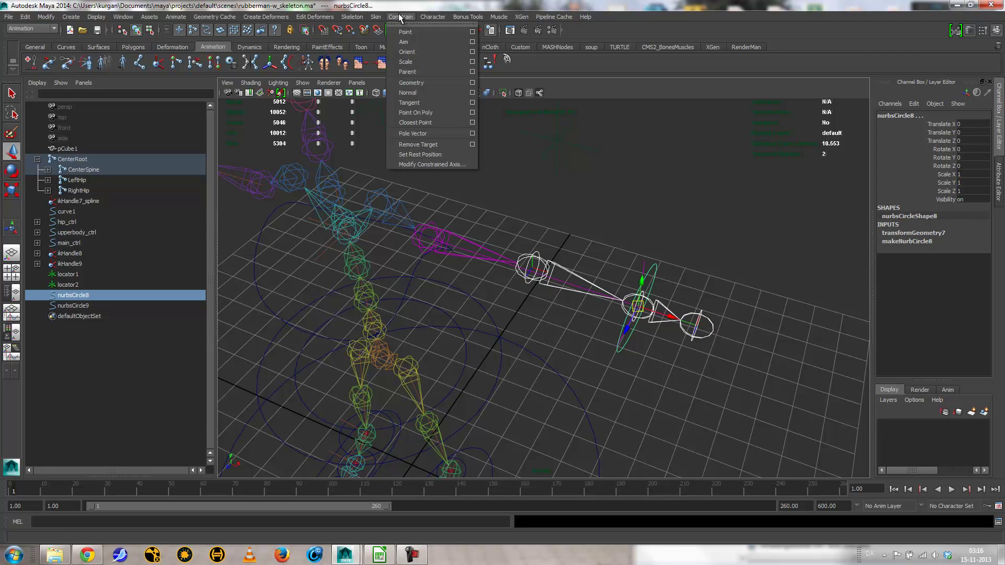
left_click(415, 55)
left_click(650, 378)
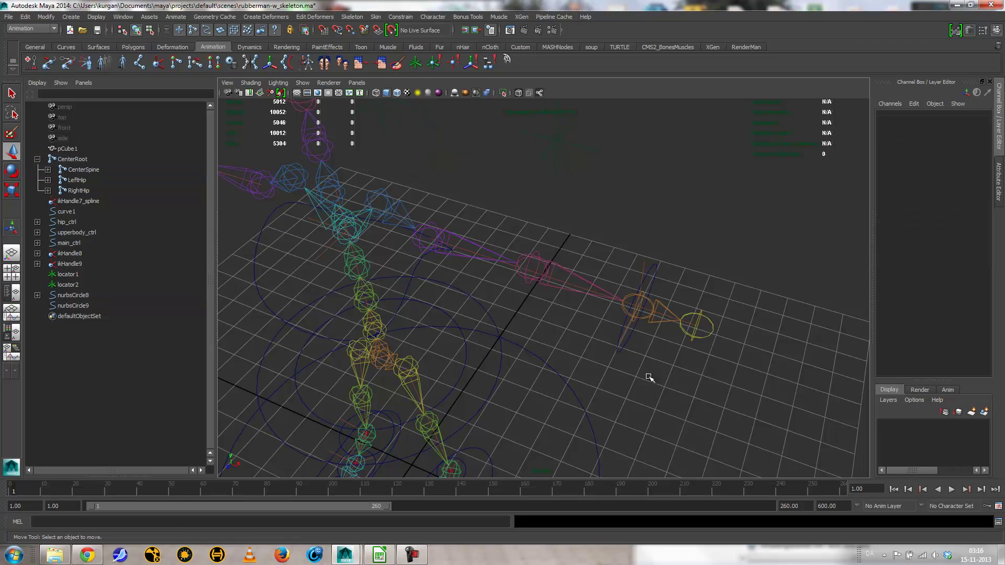
left_click(630, 342)
left_click_drag(642, 308, 528, 363)
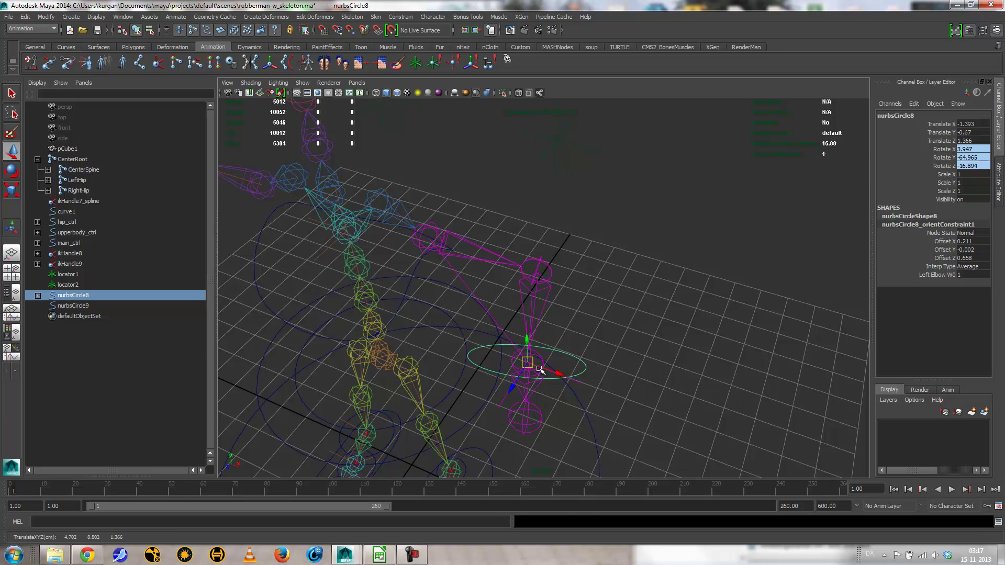
left_click_drag(518, 407, 601, 388, "alt")
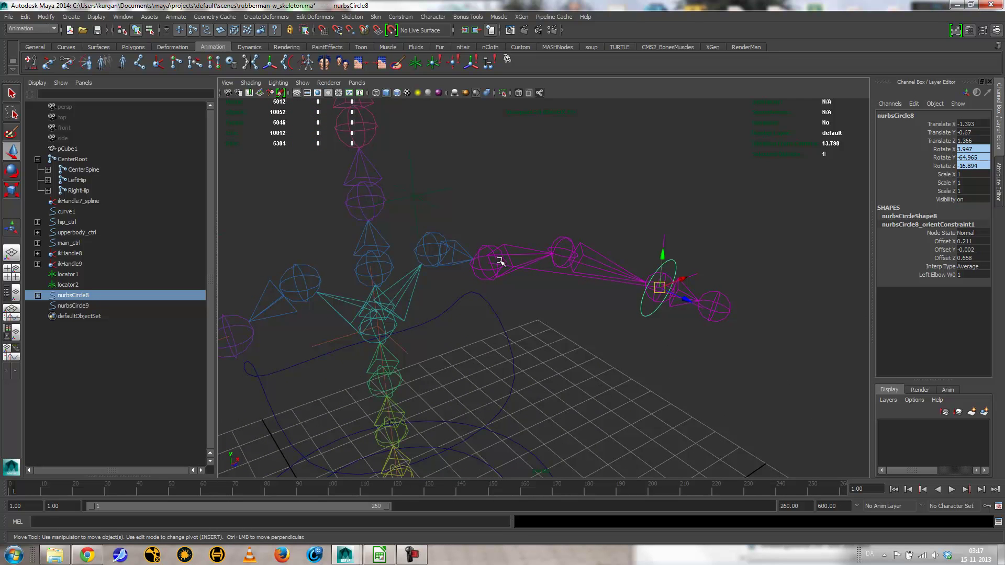
left_click(302, 83)
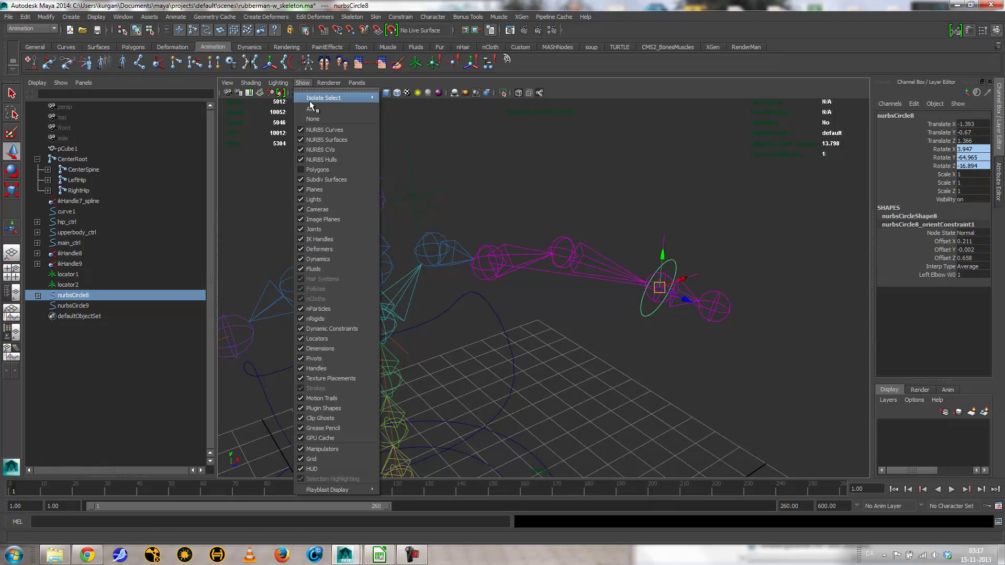
Show polygons to reveal the character mesh, then test-move and 30-degree-rotate nurbsCircle8, undoing both
left_click(316, 169)
left_click_drag(674, 291, 632, 331)
key("ctrl+z")
key("ctrl+z")
key("e")
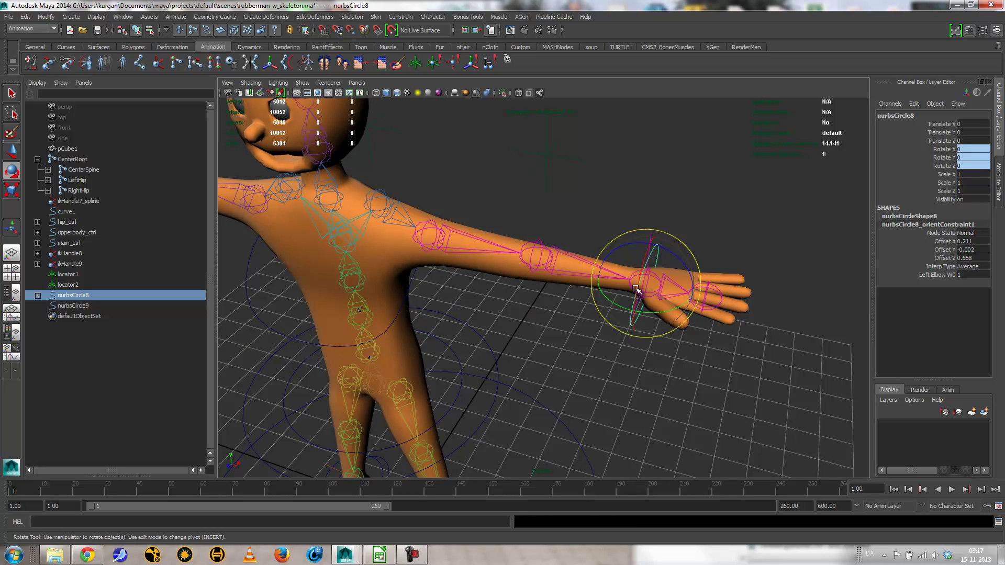
left_click_drag(641, 279, 635, 298)
key("ctrl+z")
left_click_drag(660, 386, 633, 379, "alt")
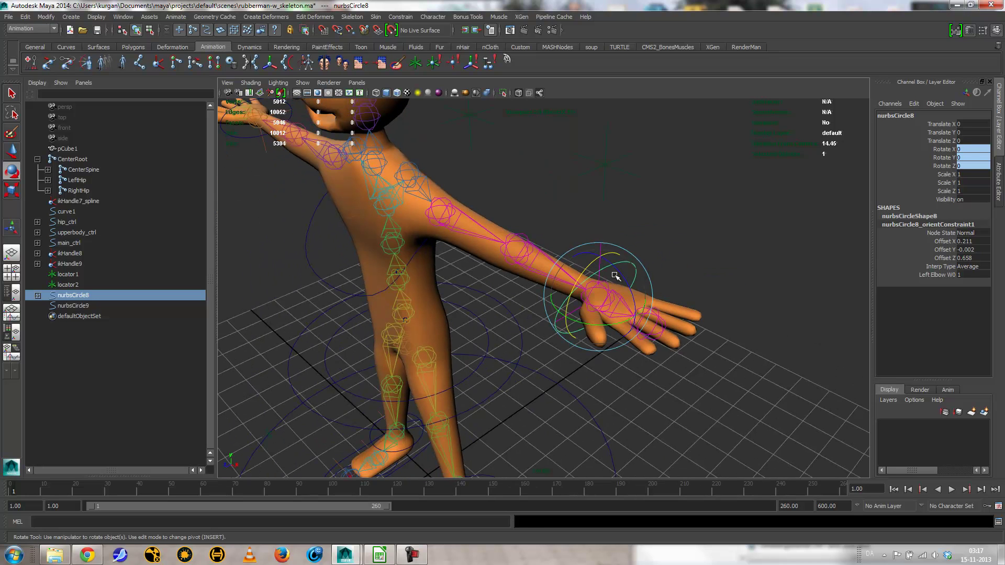
key("q")
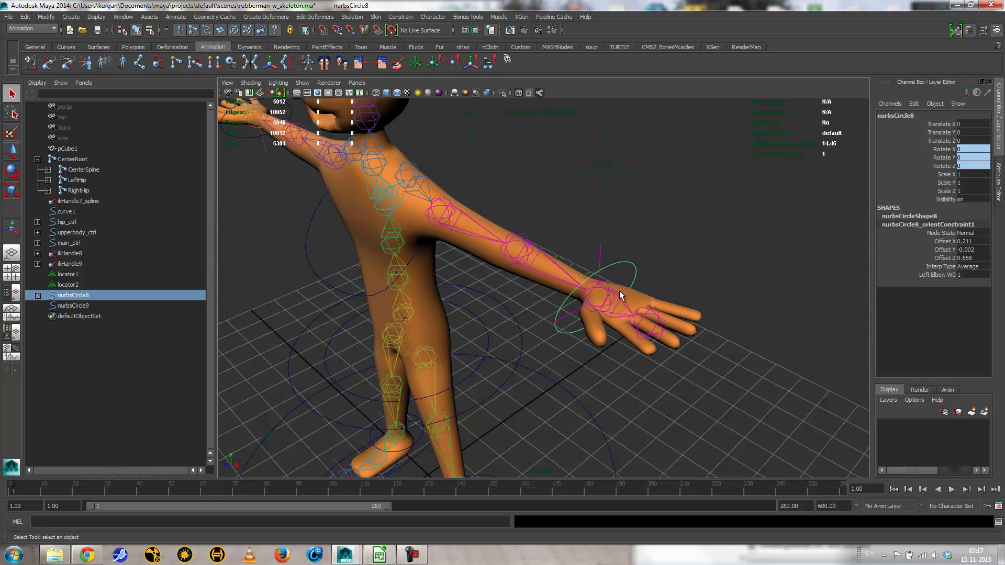
Orient-constrain the LeftHand joint to nurbsCircle8, test-move and rotate it, then undo to the T-pose
left_click(624, 308)
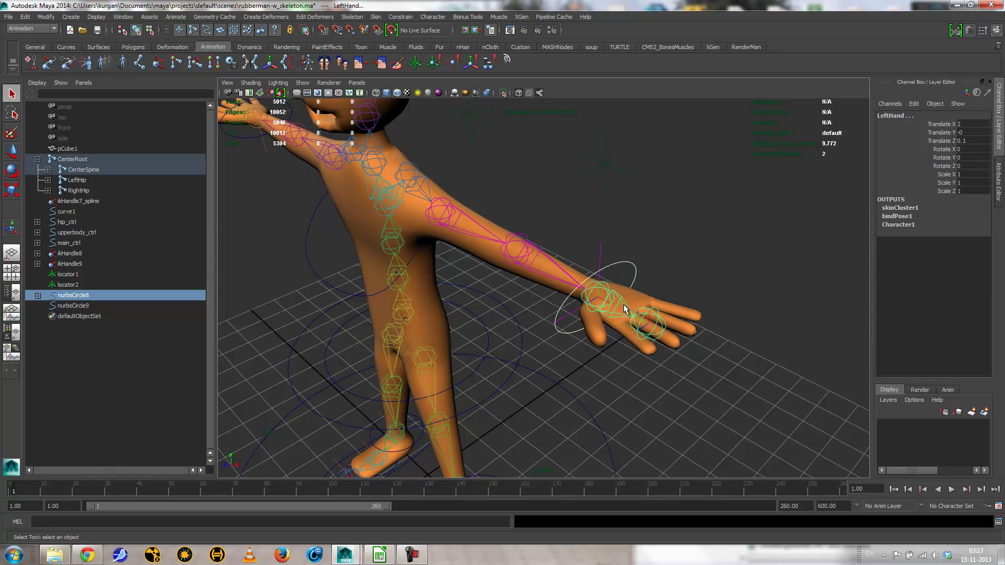
left_click(400, 17)
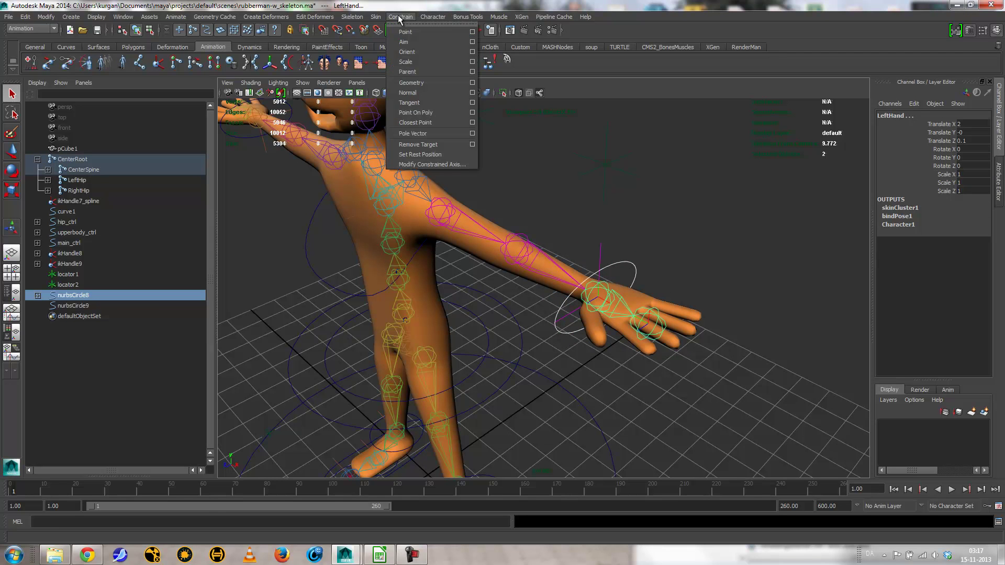
left_click(407, 52)
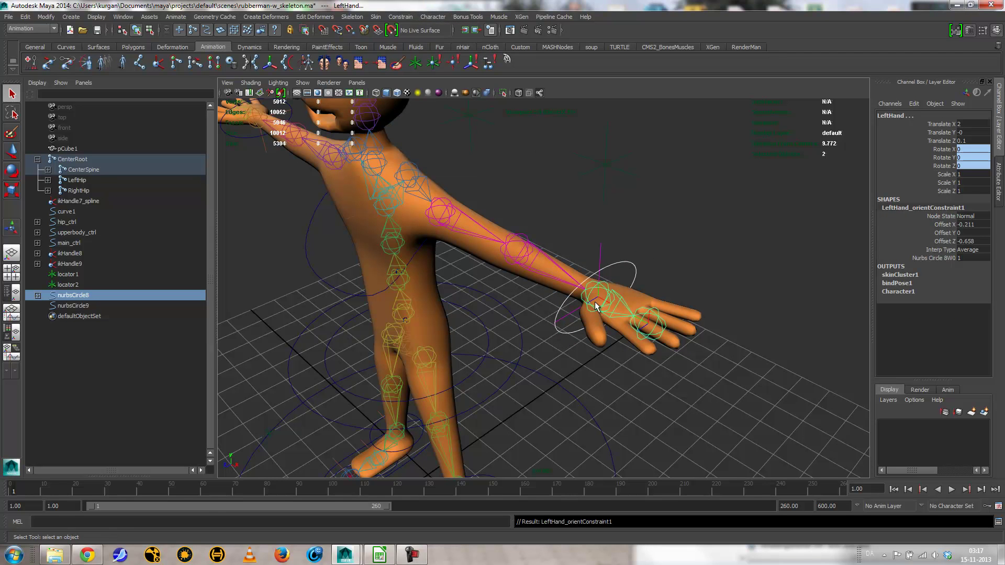
left_click(615, 266)
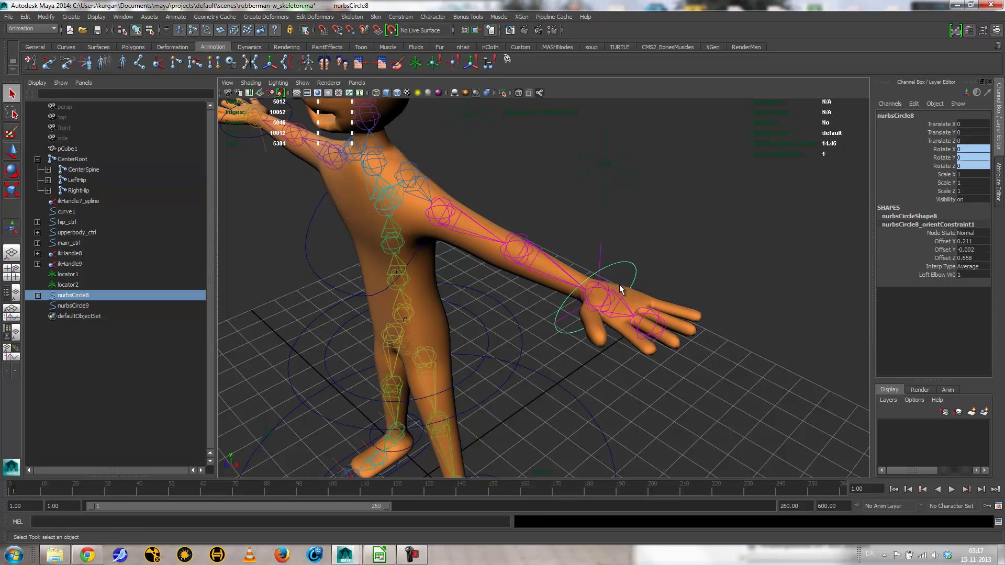
key("w")
left_click_drag(602, 300, 530, 340)
key("e")
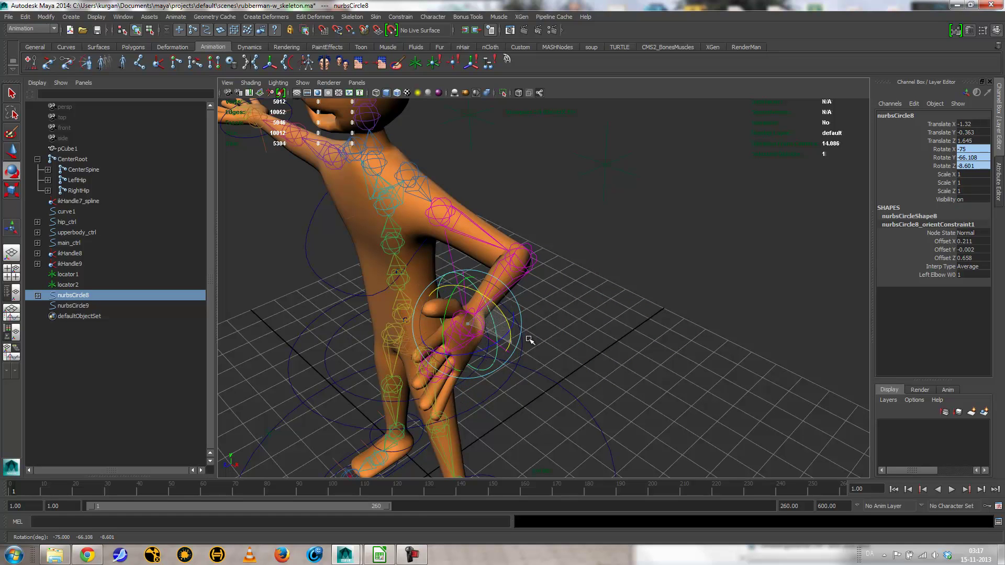
key("ctrl+z")
key("ctrl+z")
key("ctrl+z")
key("ctrl+z")
key("ctrl+z")
key("ctrl+z")
key("ctrl+z")
key("ctrl+z")
key("ctrl+z")
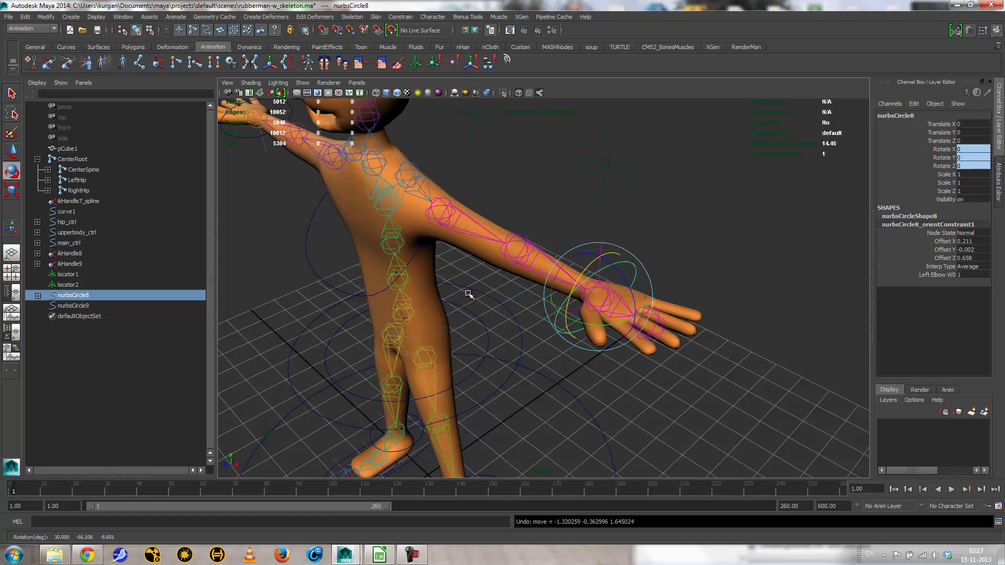
left_click_drag(539, 306, 570, 287, "alt")
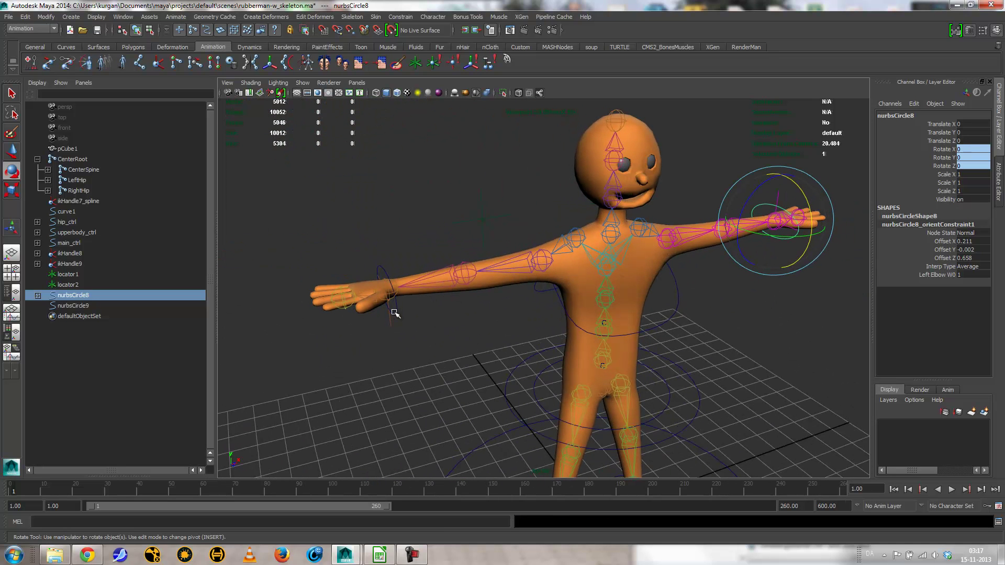
Test-nudge the right wrist control, then inspect constraints on nurbsCircle8, ikHandle8 and ikHandle9 in the Outliner
left_click(398, 313)
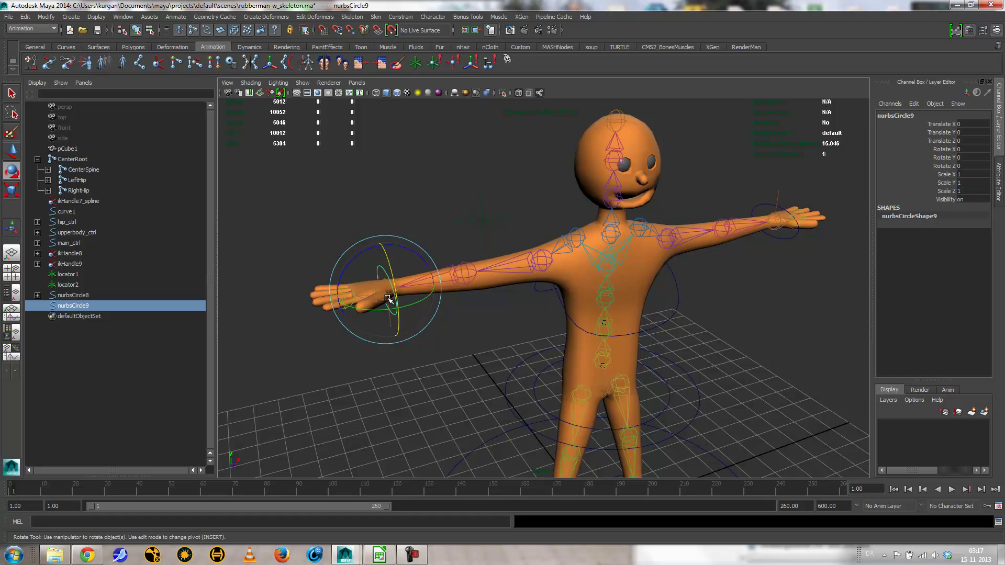
key("w")
left_click_drag(386, 290, 382, 286)
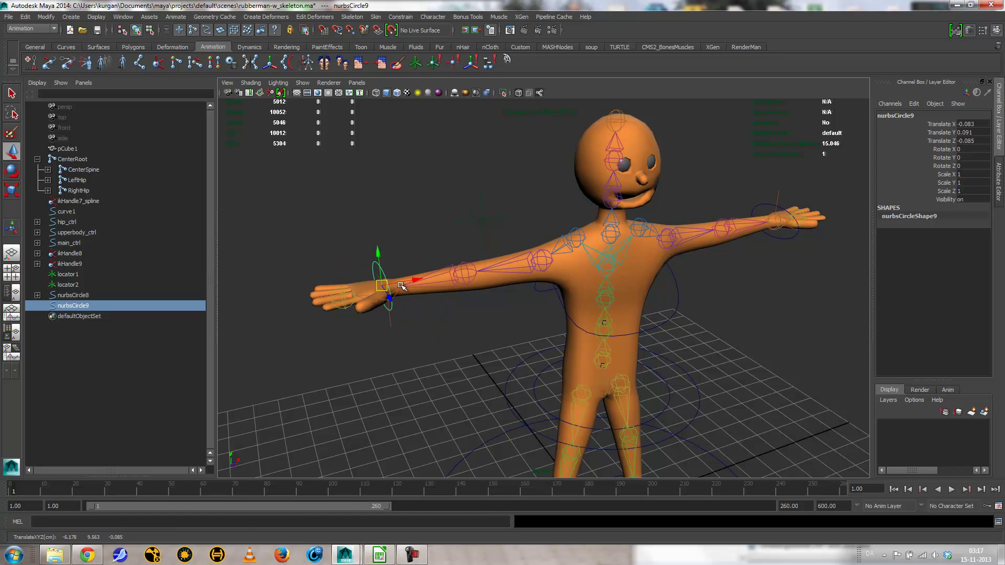
key("ctrl+z")
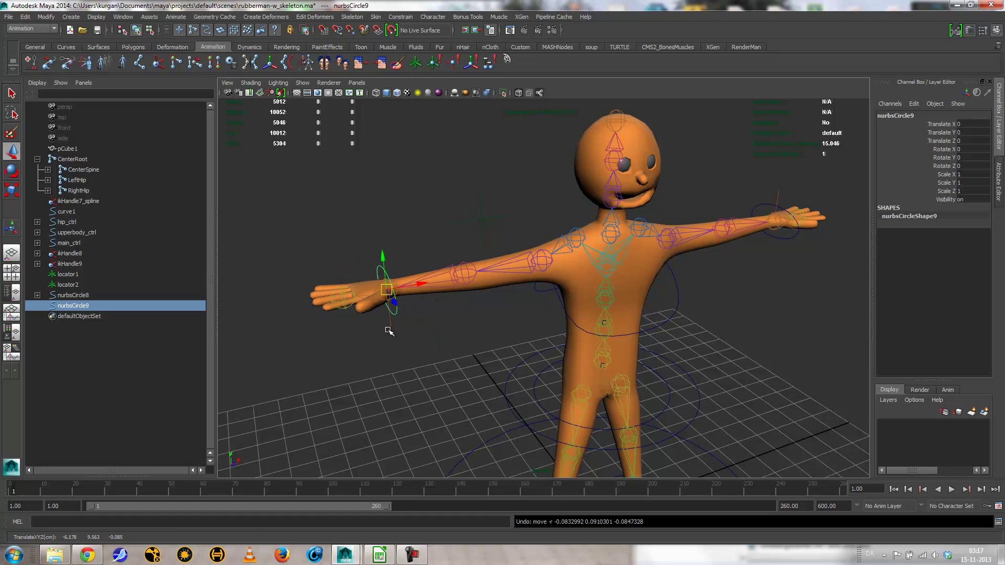
left_click(37, 295)
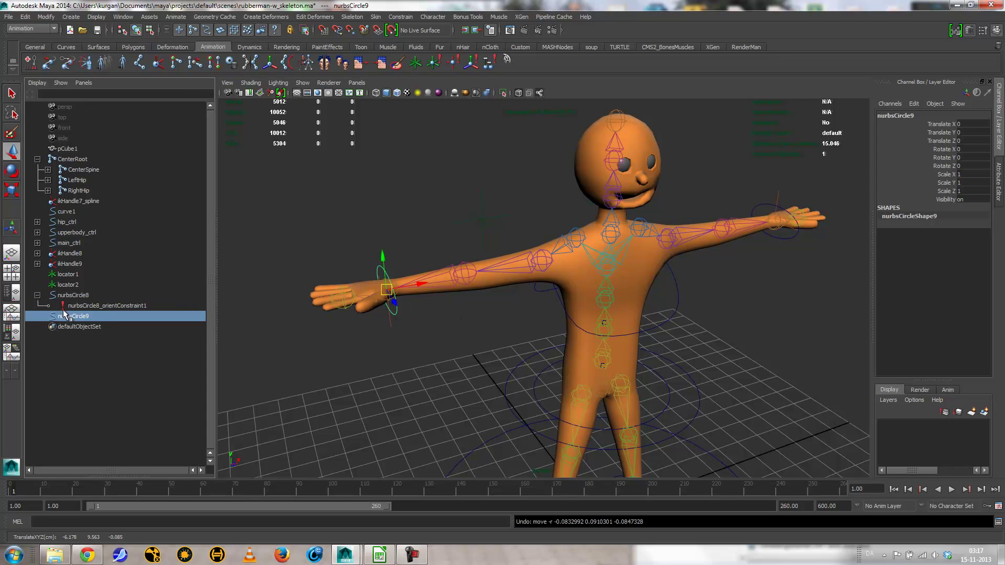
left_click(37, 295)
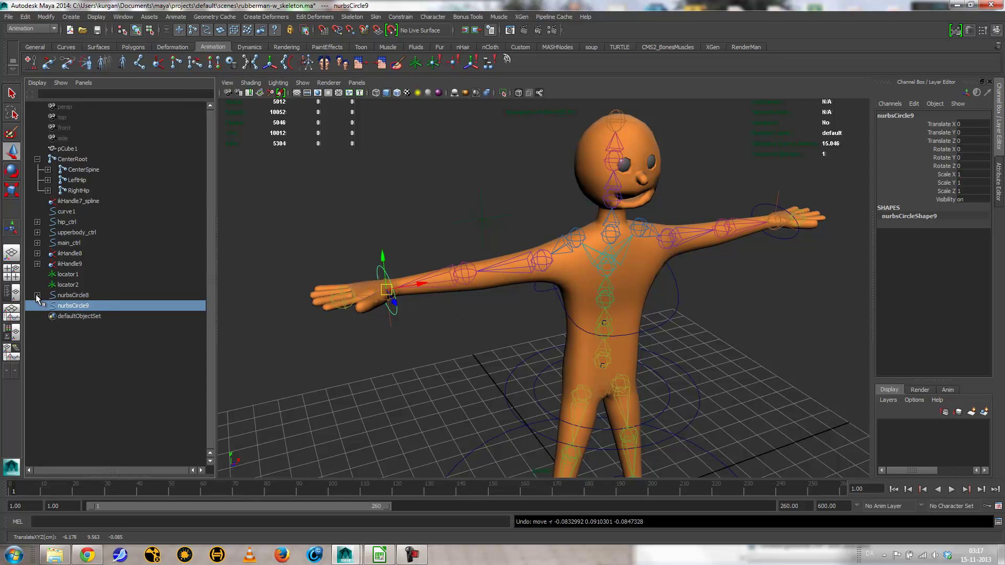
left_click(38, 254)
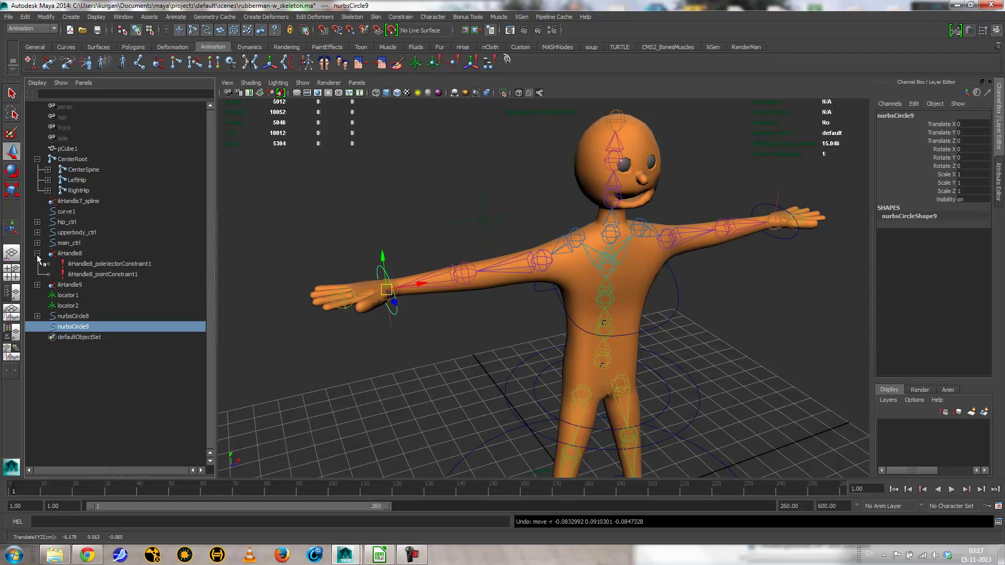
left_click(37, 254)
left_click(38, 264)
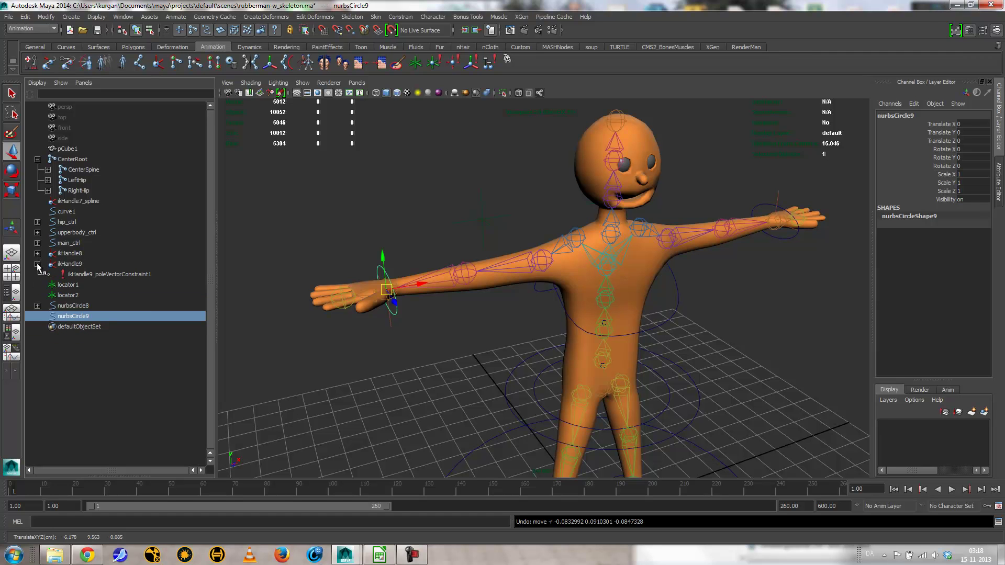
left_click(37, 264)
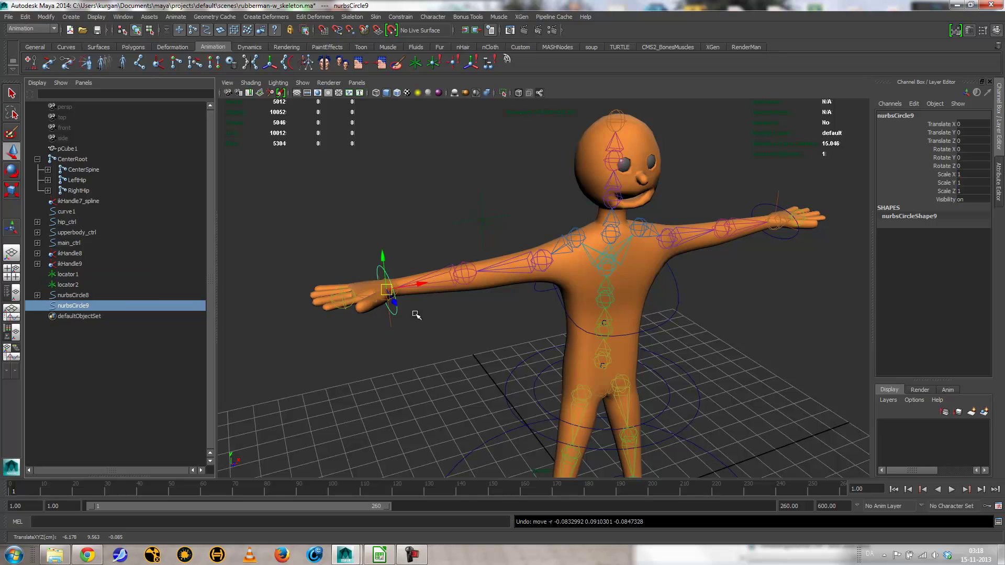
Point-constrain ikHandle9 to nurbsCircle9, then test-move the control and undo
left_click_drag(367, 321, 406, 340, "shift")
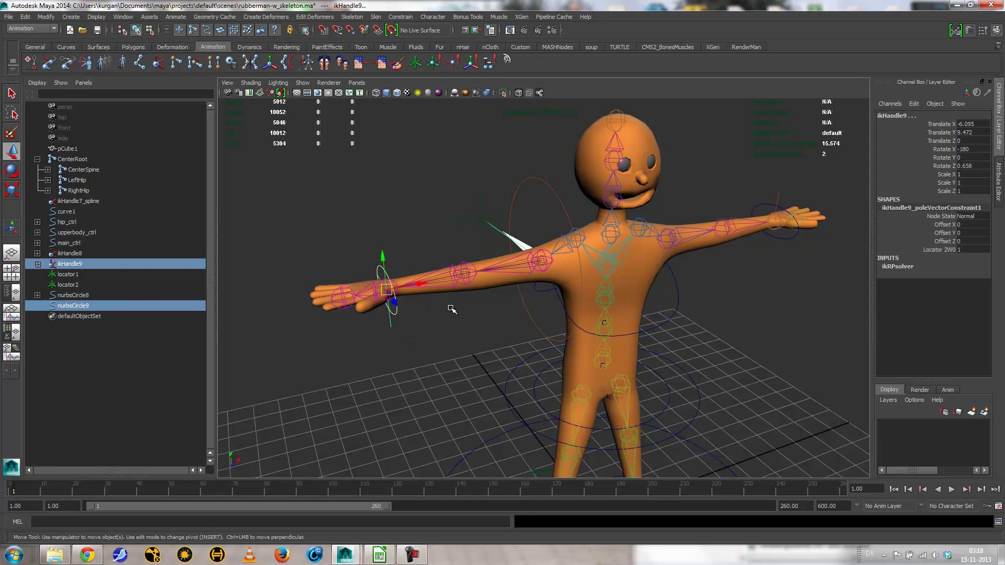
left_click(401, 16)
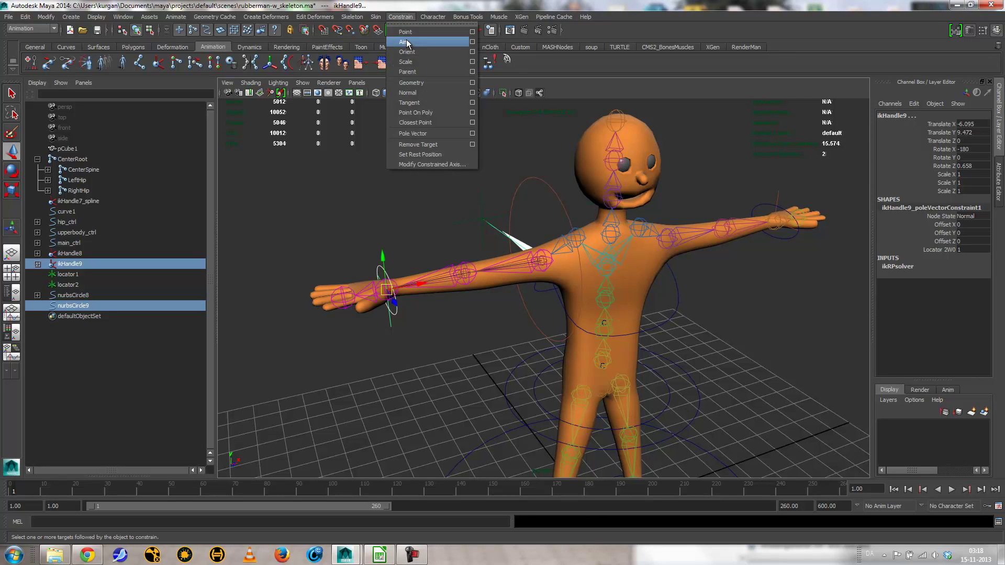
left_click(415, 31)
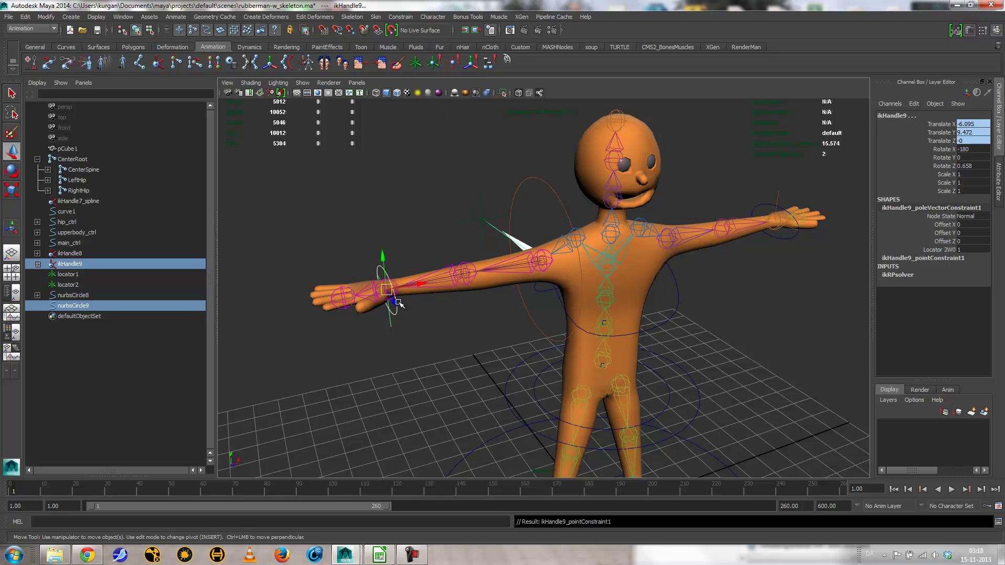
left_click(401, 332)
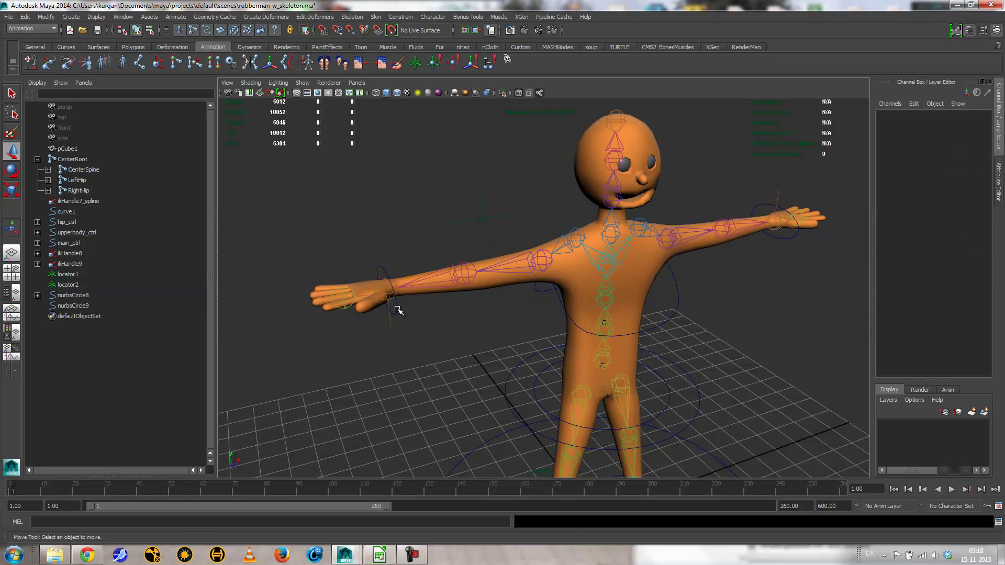
left_click(398, 309)
left_click_drag(387, 289, 436, 285)
key("ctrl+z")
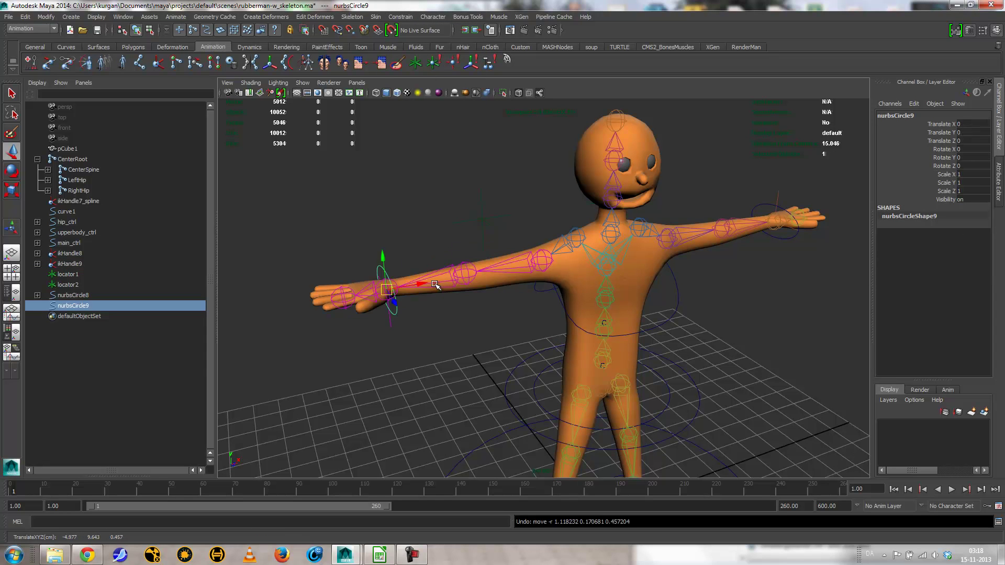
Orient-constrain nurbsCircle9 to the RightElbow joint
left_click(449, 272)
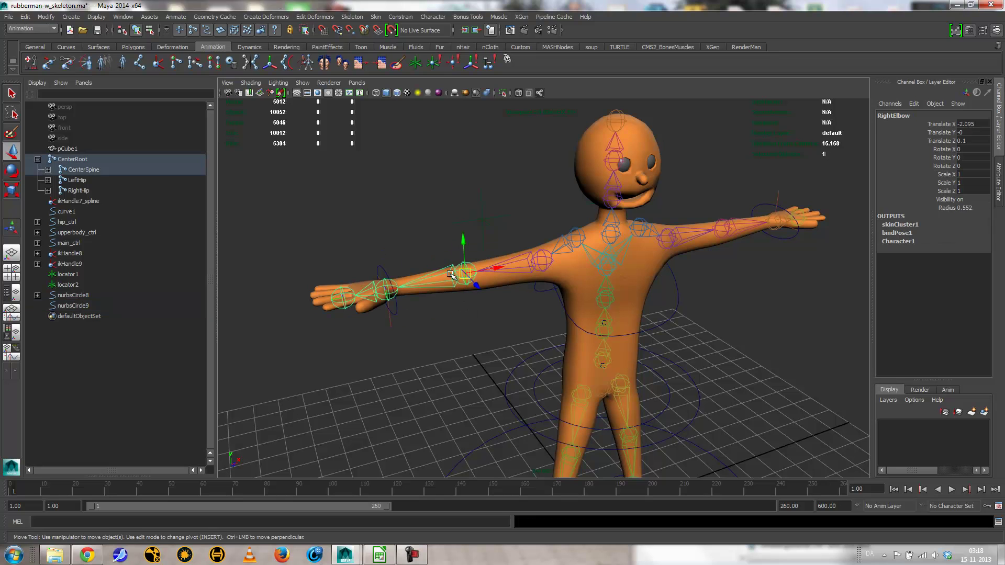
left_click(385, 271, "shift")
left_click(400, 17)
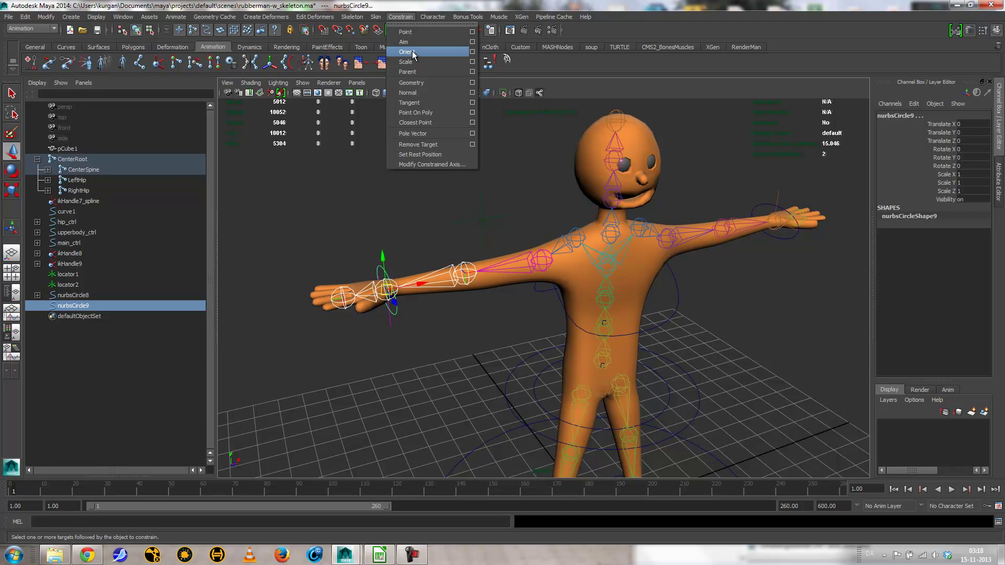
left_click(413, 52)
Orient-constrain the RightHand joint to nurbsCircle9
left_click(415, 317)
left_click(398, 312)
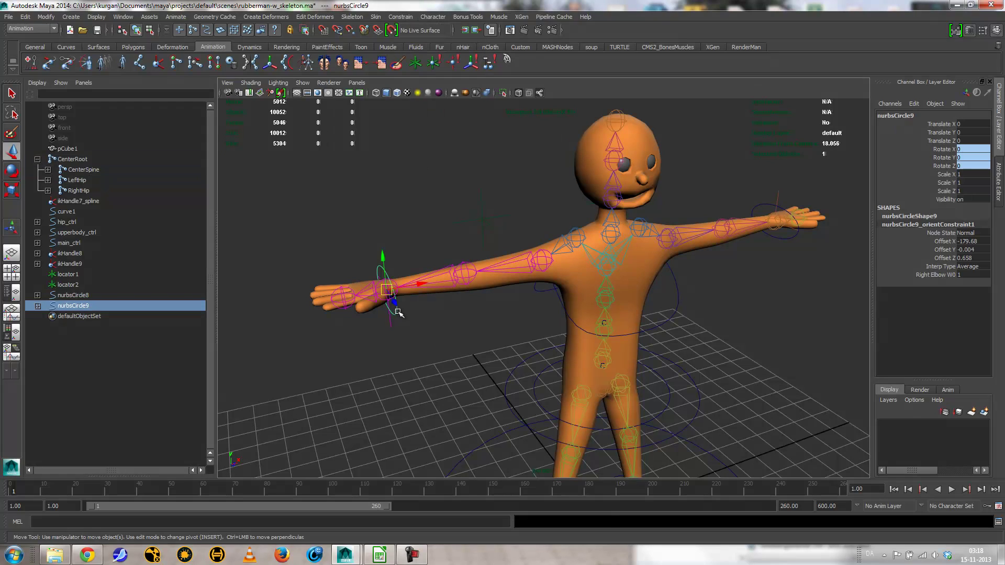
left_click(381, 299, "shift")
left_click(401, 17)
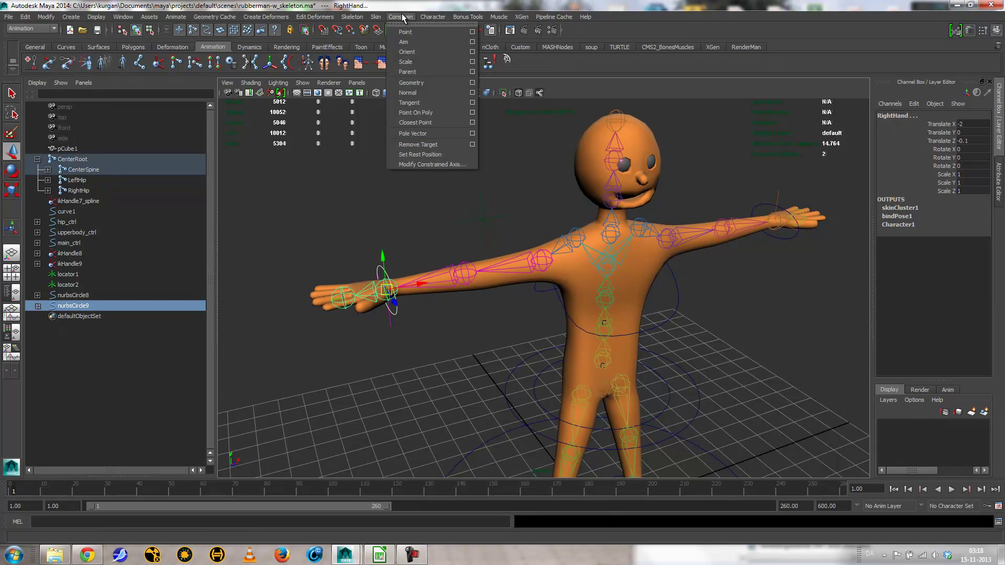
left_click(408, 52)
Test-move nurbsCircle9 and rotate it 15 degrees on X, then undo back to the T-pose
left_click(411, 304)
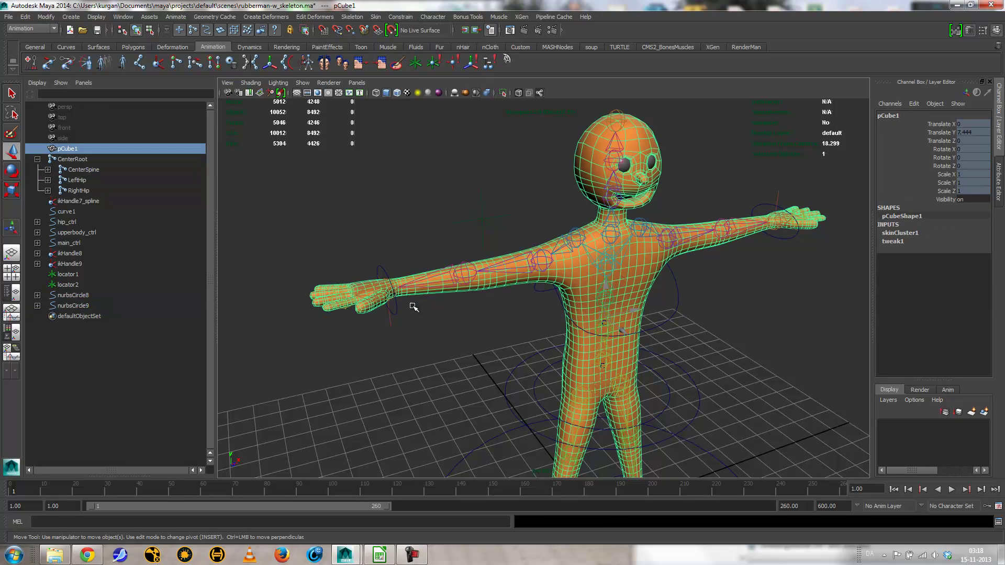
left_click(399, 310)
left_click_drag(385, 292, 430, 320)
key("e")
left_click_drag(446, 286, 505, 321)
key("ctrl+z")
key("ctrl+z")
key("ctrl+z")
middle_click_drag(504, 320, 457, 228, "alt")
right_click_drag(457, 228, 481, 303, "alt")
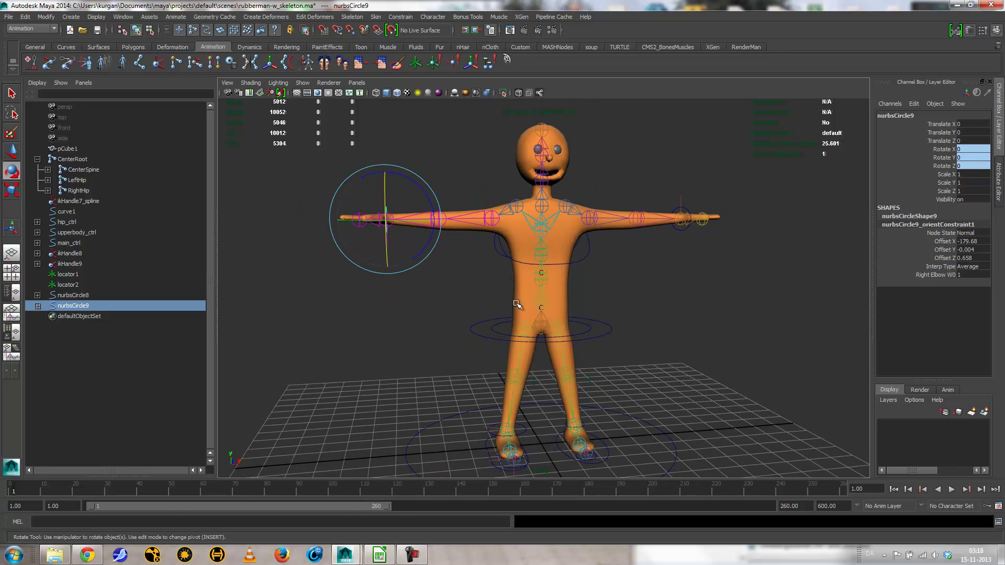
left_click_drag(487, 276, 481, 297, "alt")
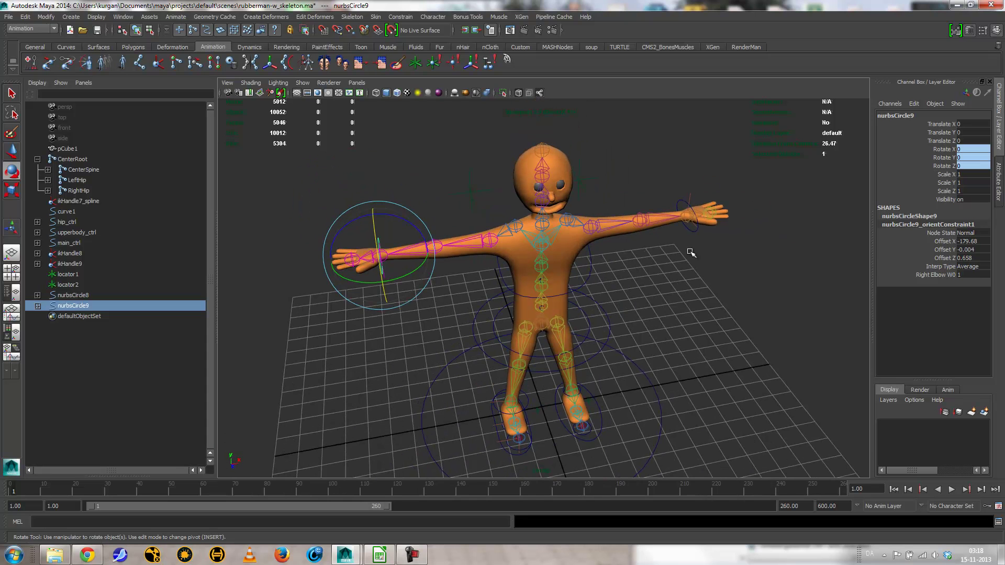
Parent nurbsCircle8 and nurbsCircle9 under upperbody_ctrl with P, then undo that parenting
left_click(696, 234, "shift")
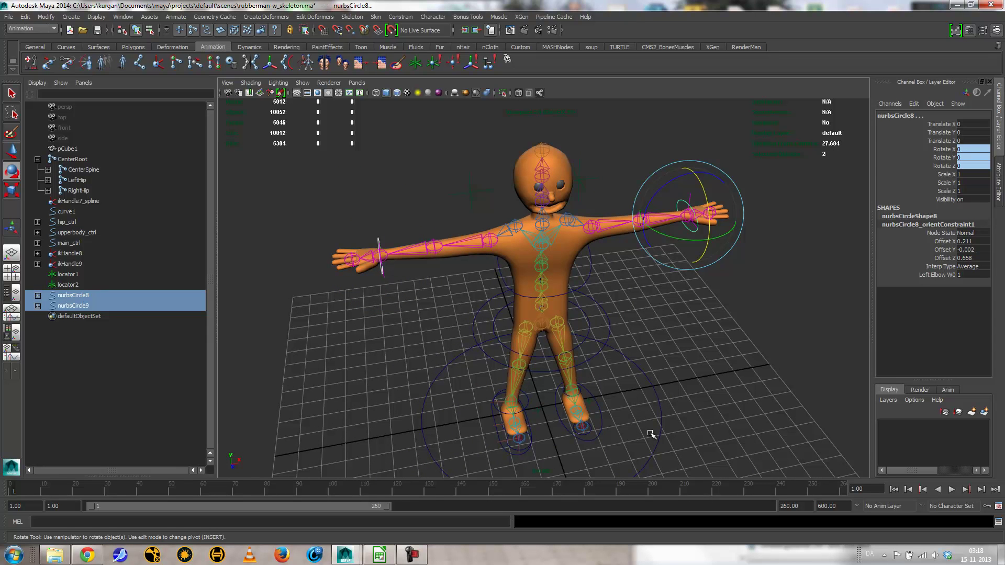
left_click(655, 400, "shift")
left_click(665, 309)
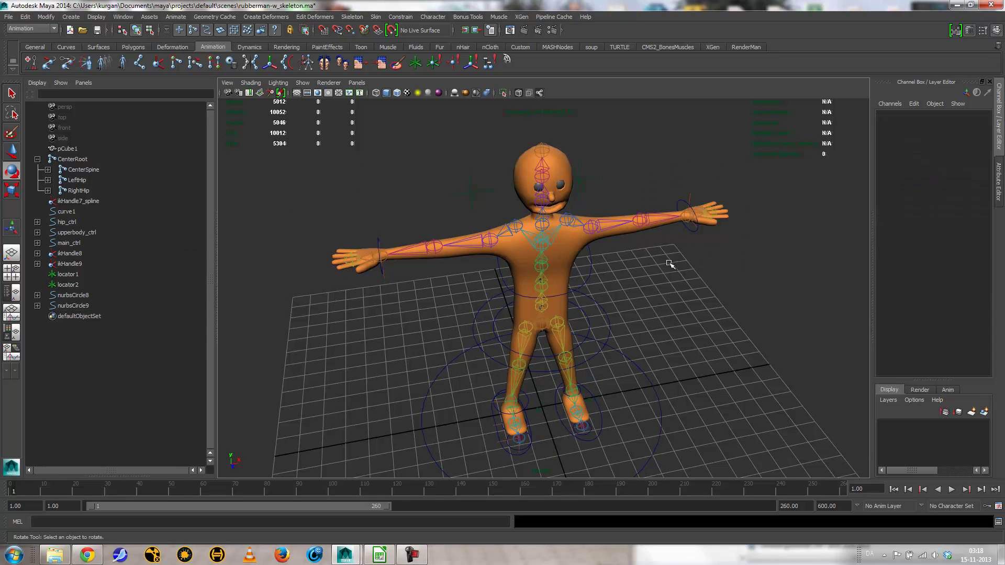
left_click(693, 214)
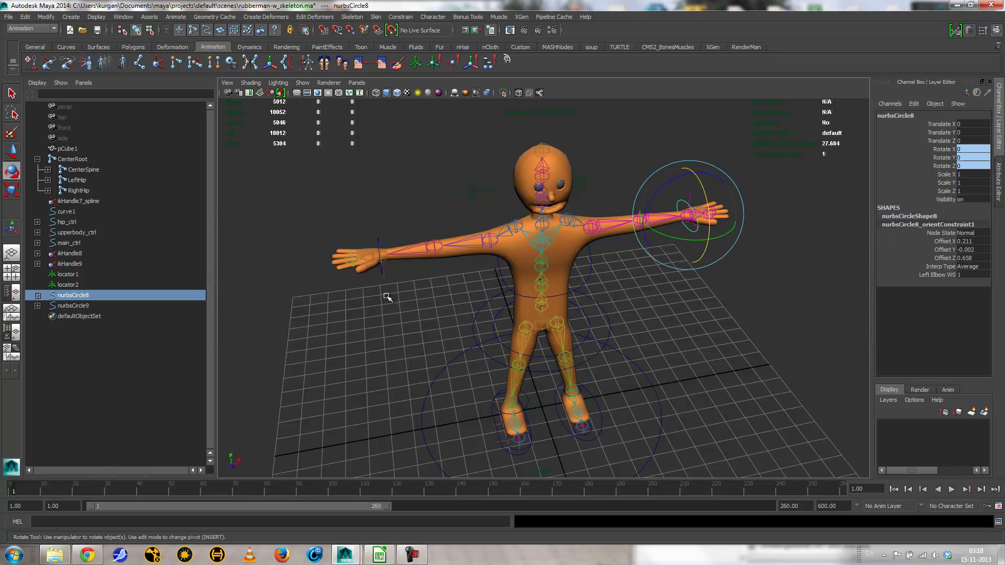
left_click_drag(388, 297, 421, 266, "alt")
left_click(423, 263, "shift")
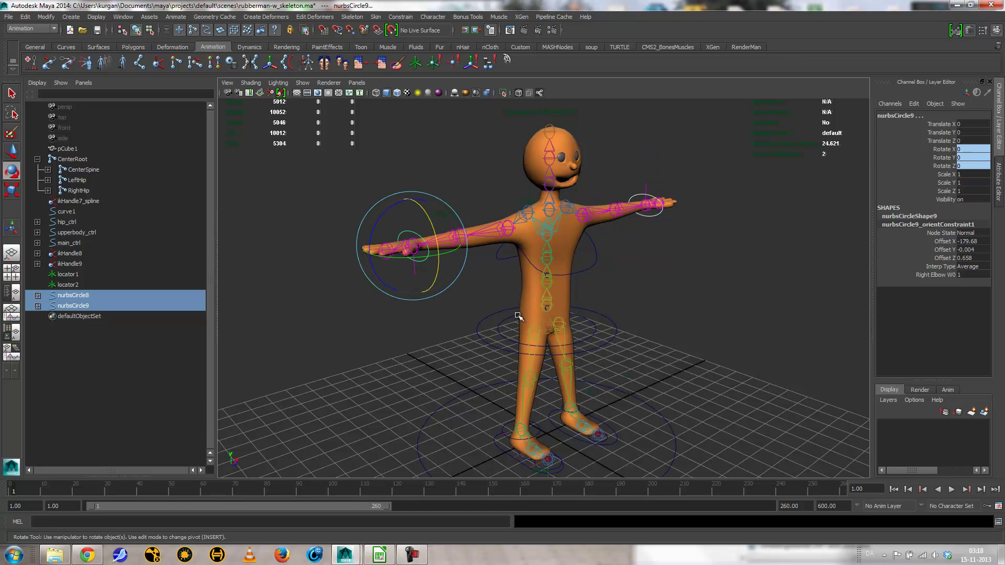
left_click(590, 270, "shift")
key("p")
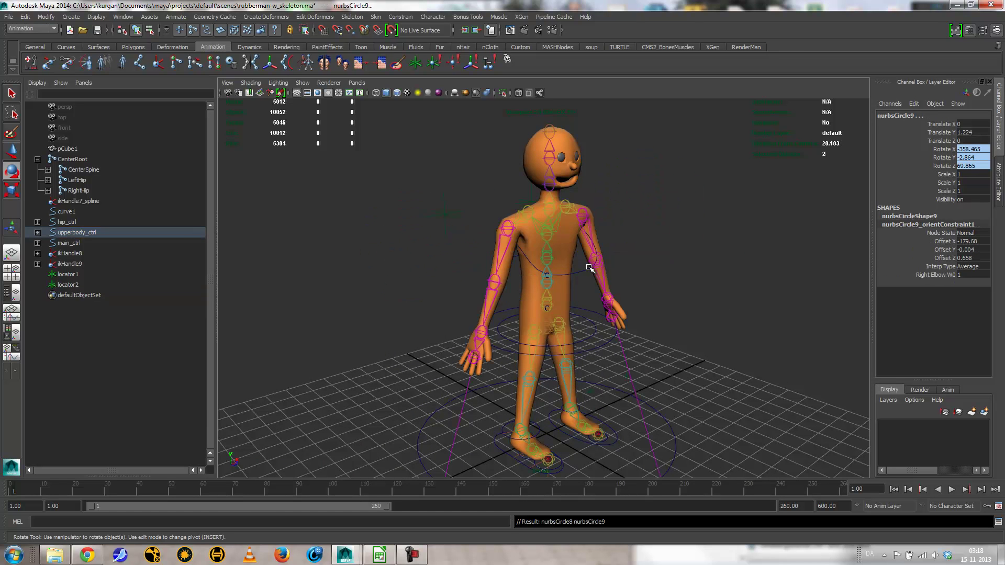
right_click_drag(661, 274, 444, 292, "alt")
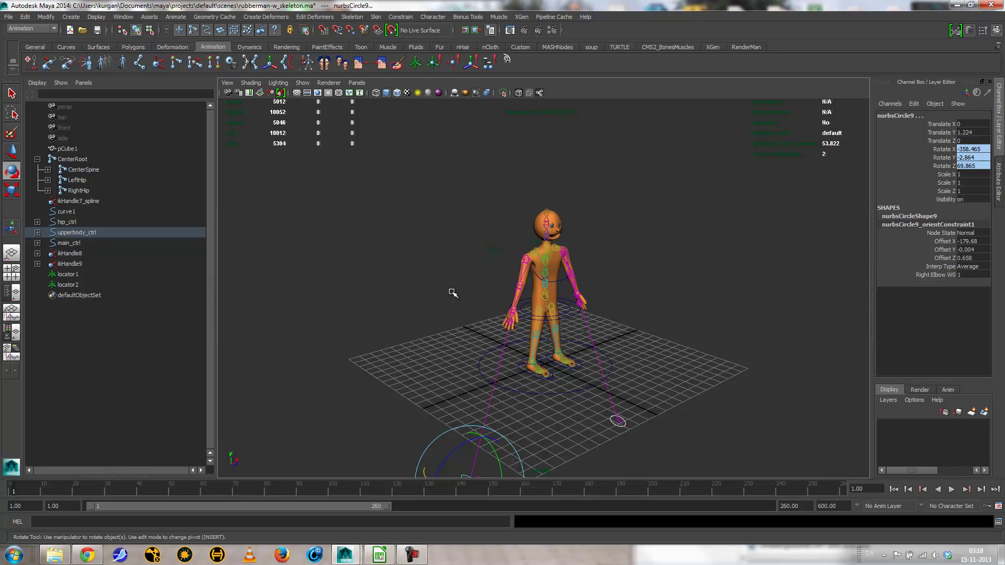
mouse_move(552, 461)
left_mouse_down("alt")
mouse_move(543, 422)
mouse_move(480, 418)
mouse_move(548, 442)
left_mouse_up("alt")
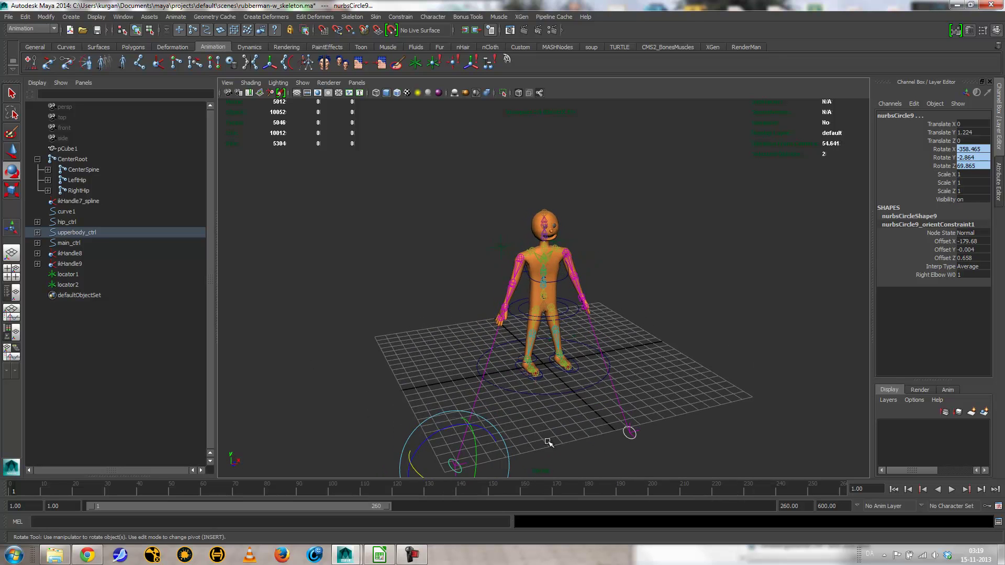
key("ctrl+z")
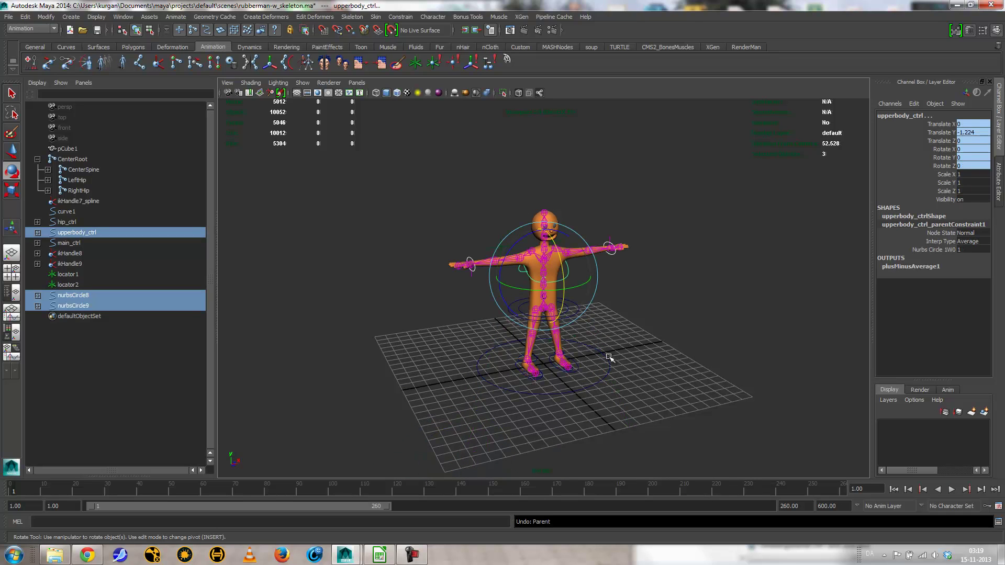
Parent nurbsCircle8 alone under upperbody_ctrl
left_click(662, 261)
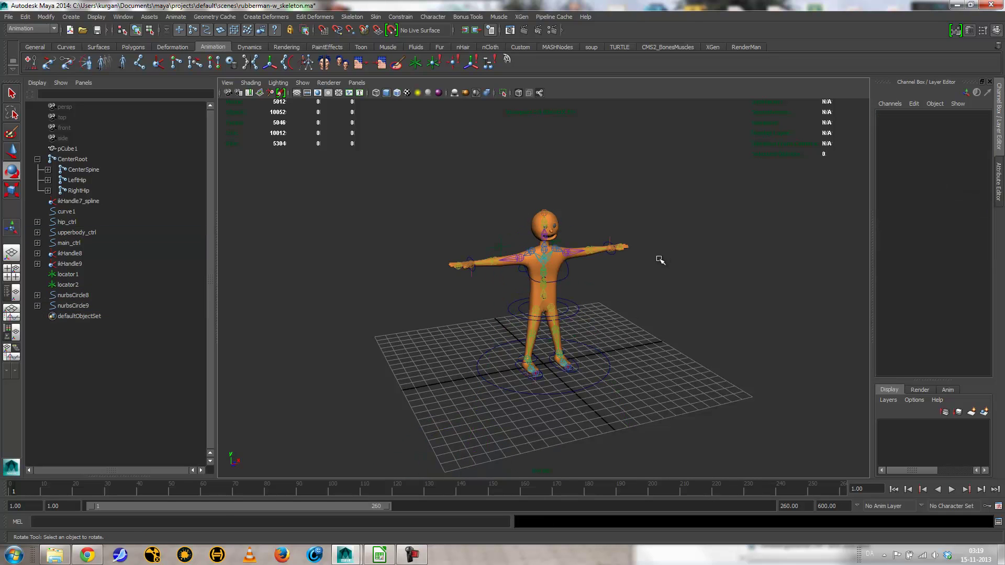
left_click(615, 255)
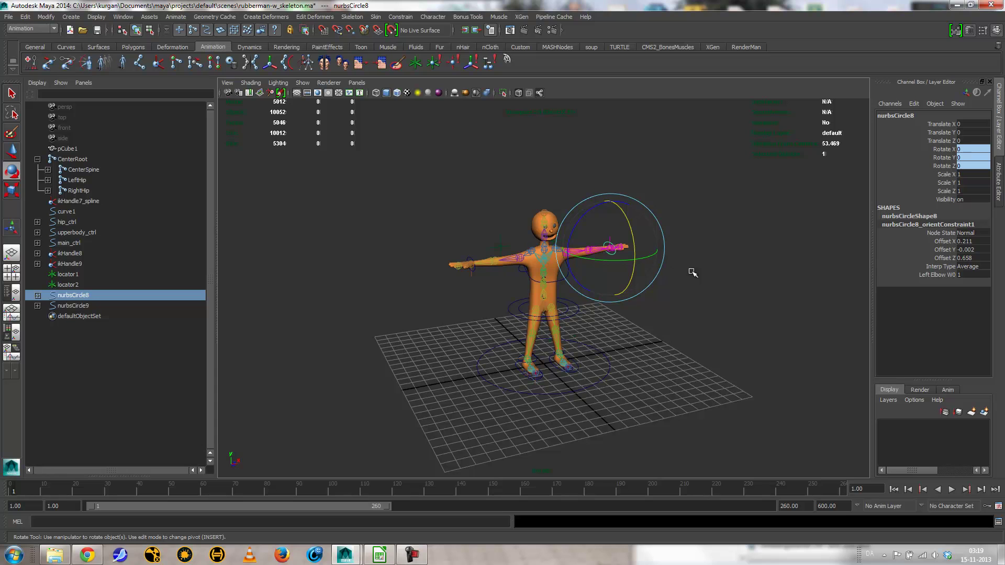
left_click(609, 350, "shift")
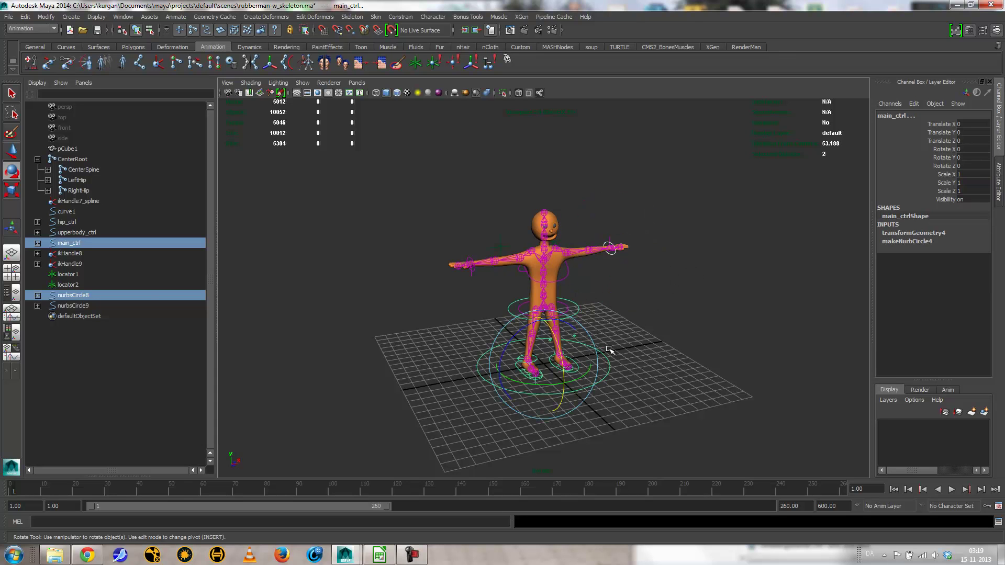
left_click(632, 322)
left_click(614, 257)
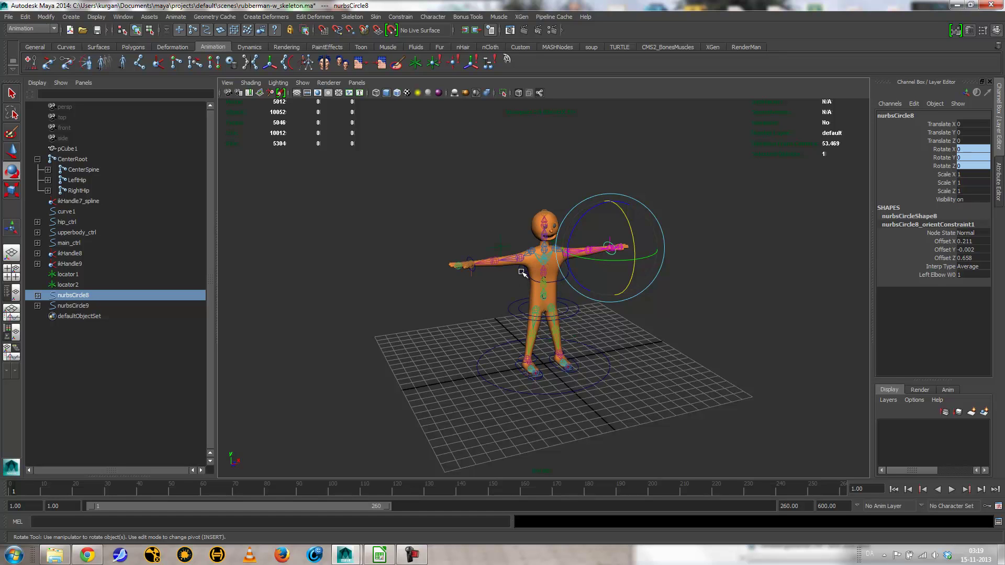
left_click(517, 294, "shift")
key("p")
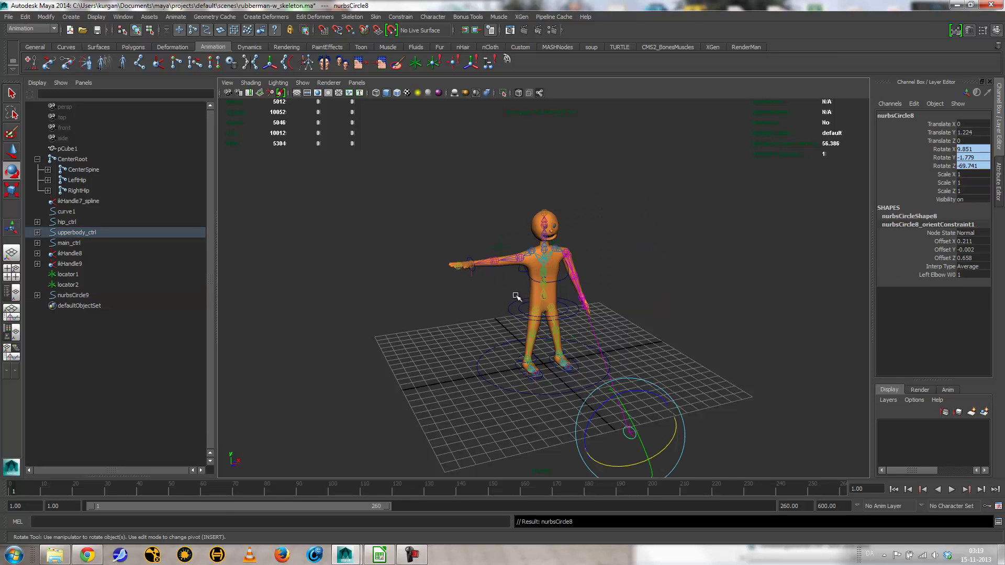
Move nurbsCircle8 back onto the wrist at translate -2.045, 18.777, -0.408
left_click(641, 419)
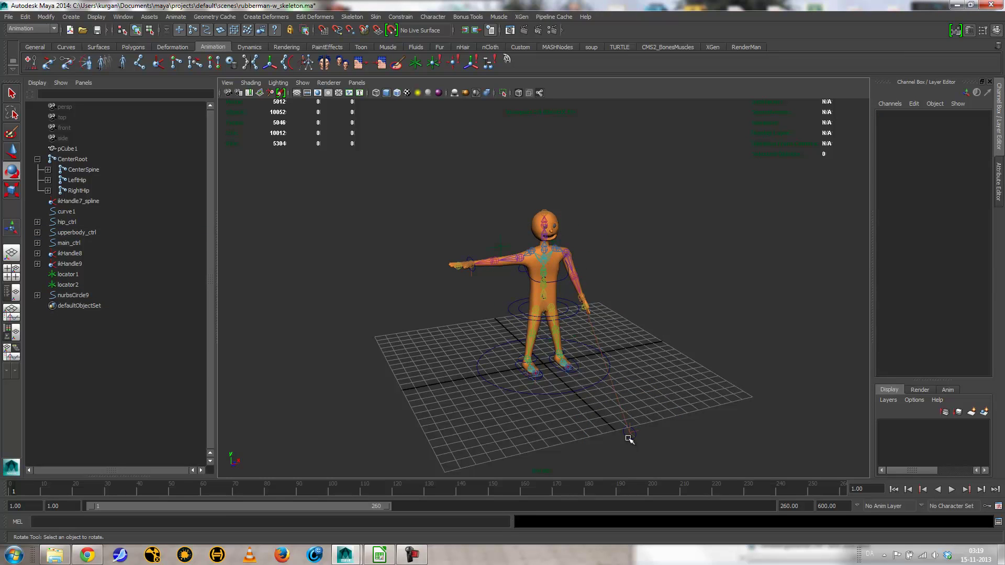
left_click(630, 436)
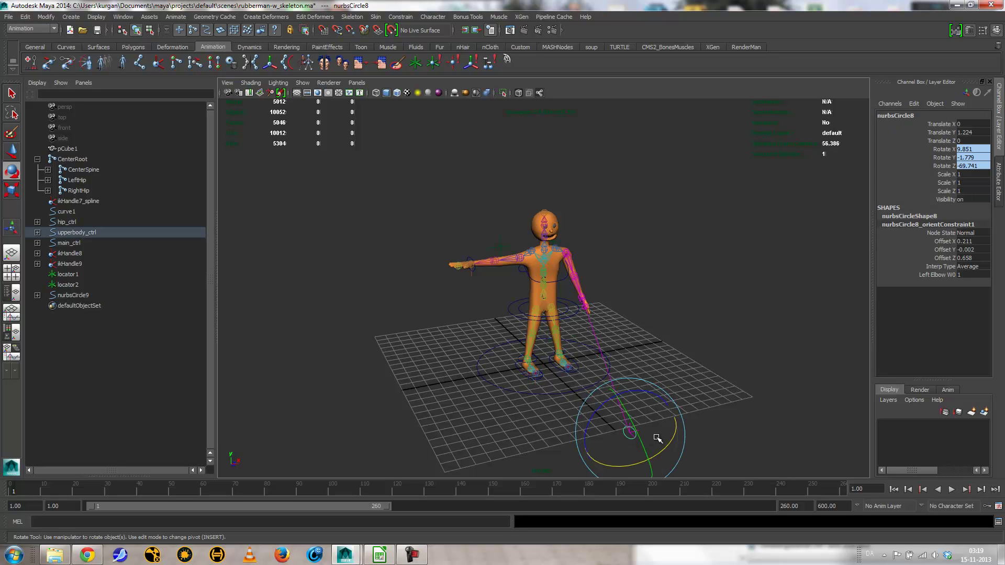
key("w")
left_click_drag(630, 401, 614, 216)
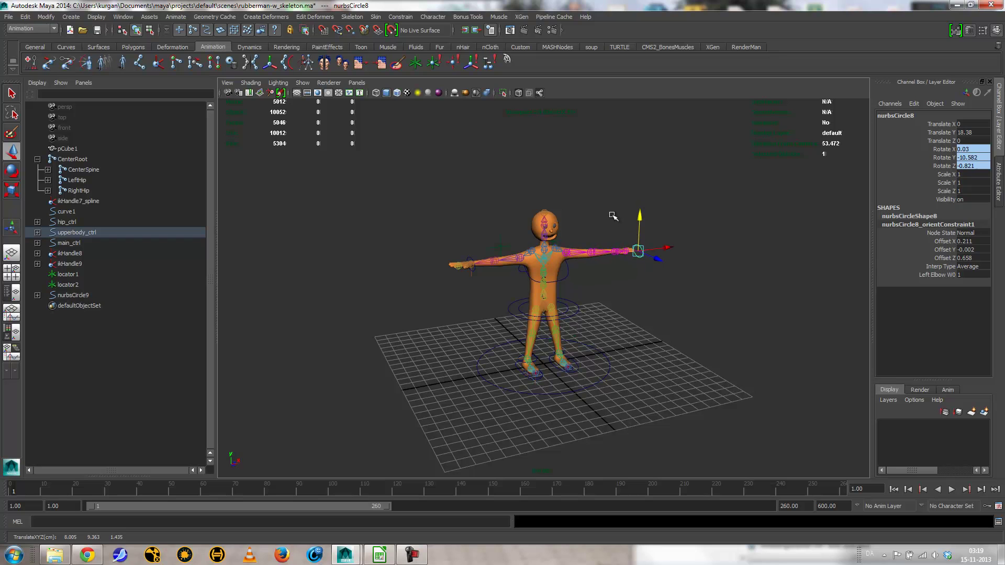
left_click(568, 273)
left_click(566, 271)
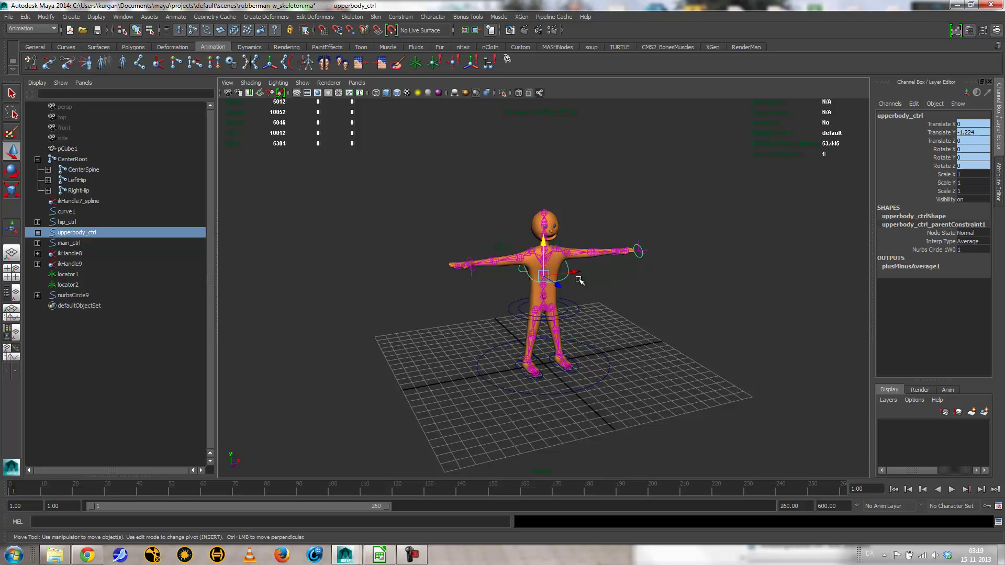
right_click_drag(615, 280, 740, 309, "alt")
middle_click_drag(676, 283, 617, 316, "alt")
right_click_drag(618, 316, 735, 296, "alt")
left_click(743, 288)
left_click_drag(745, 274, 664, 265)
left_click_drag(583, 313, 673, 320, "alt")
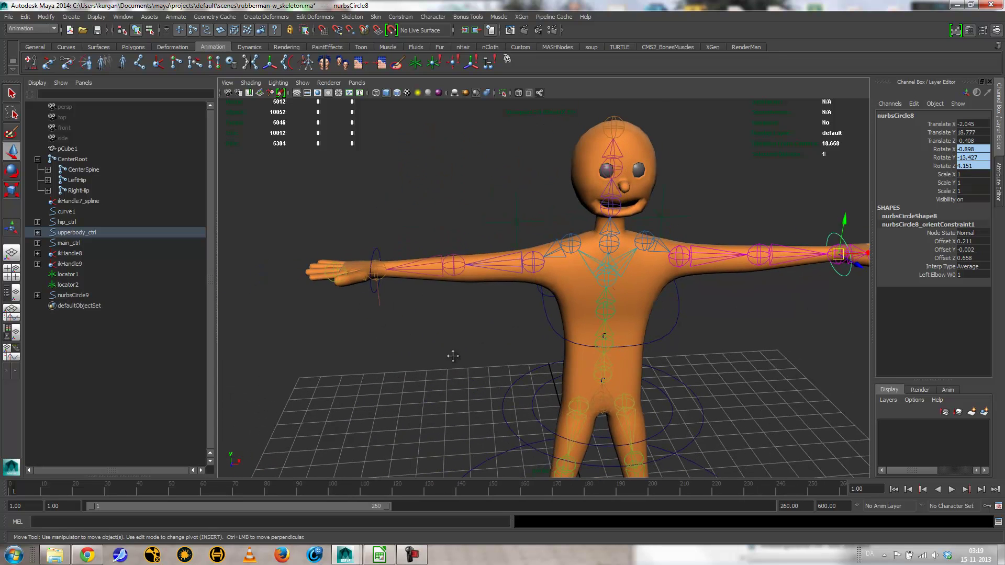
Parent the wrist circle nurbsCircle9 under main_ctrl
middle_click_drag(453, 356, 464, 301, "alt")
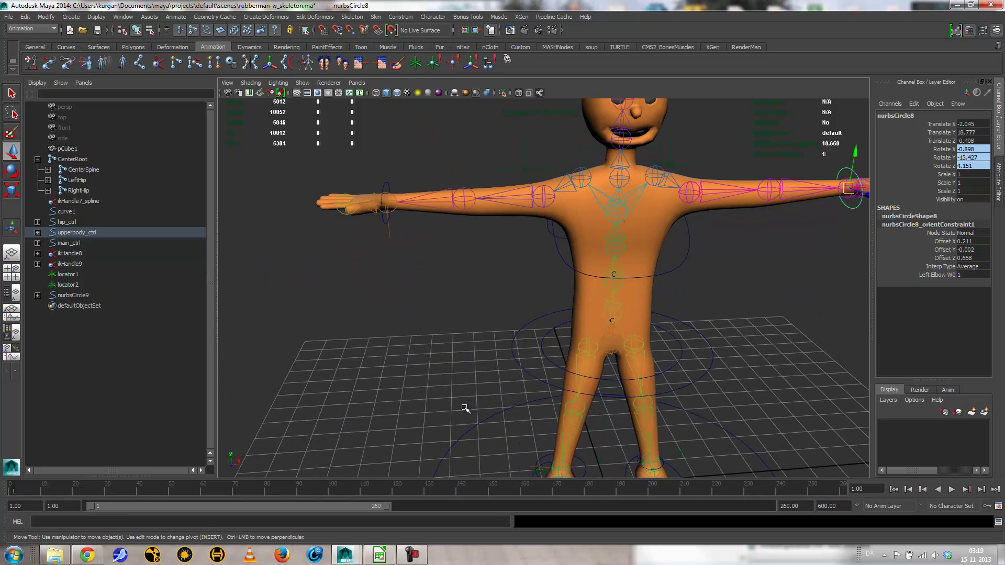
left_click(385, 221)
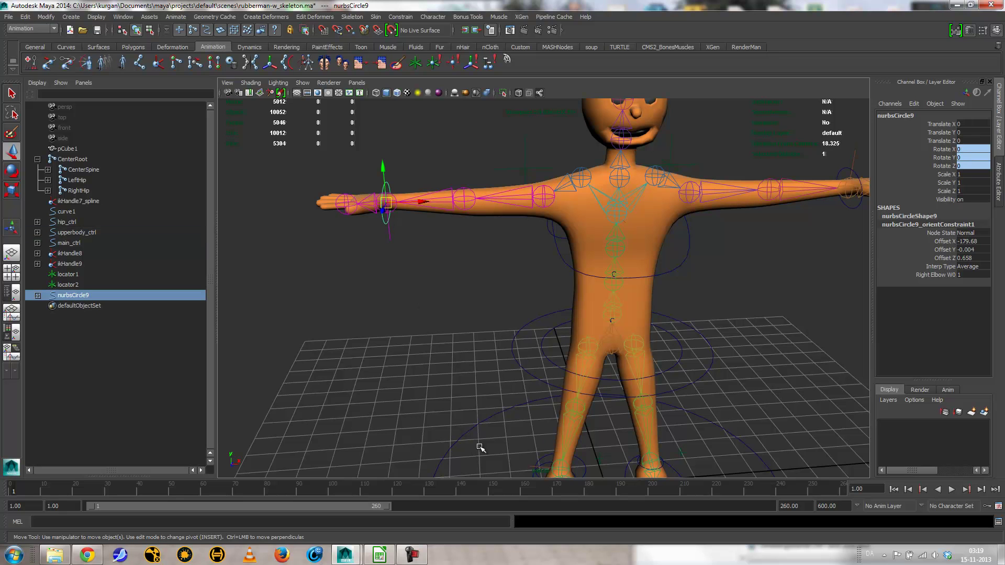
left_click(466, 462, "shift")
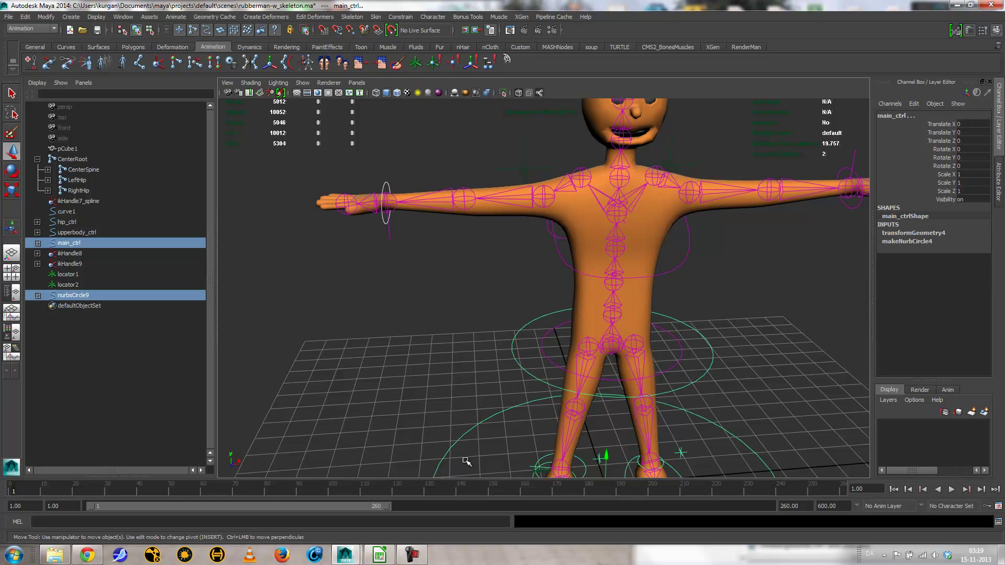
key("g")
scroll(460, 450, "down", 3)
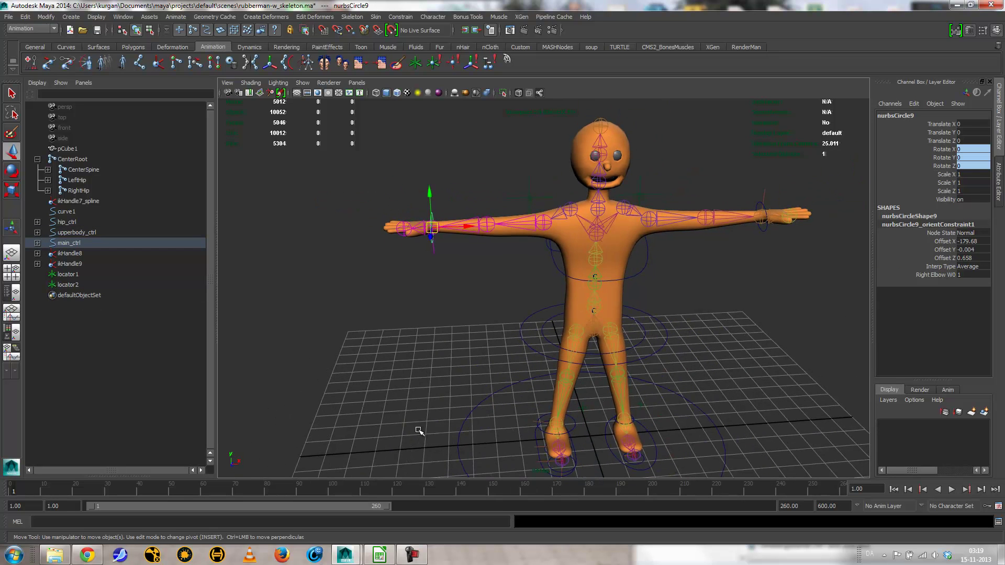
Test-move nurbsCircle9 and main_ctrl, undoing each move
left_click(465, 289)
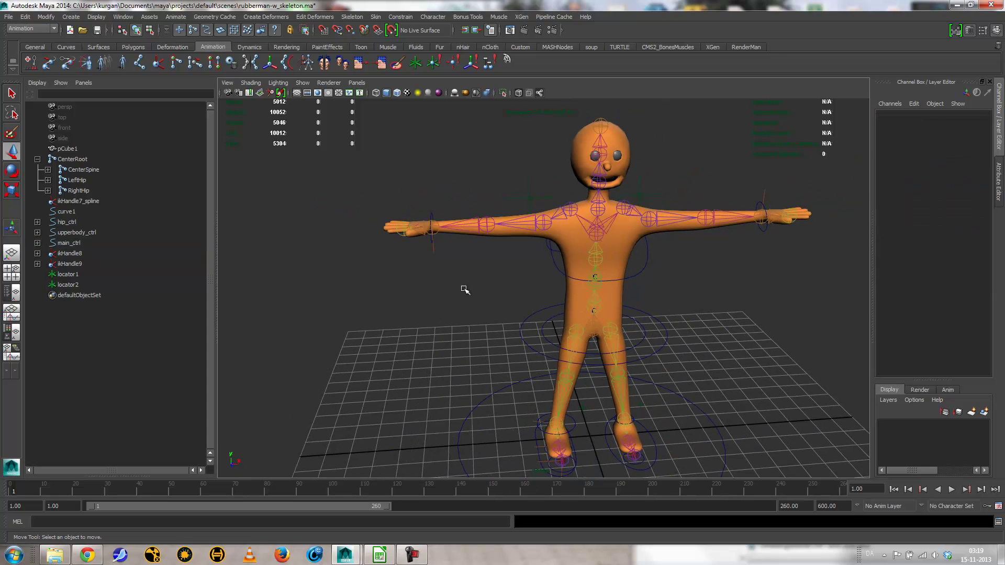
left_click(431, 216)
left_click_drag(442, 227, 459, 228)
key("ctrl+z")
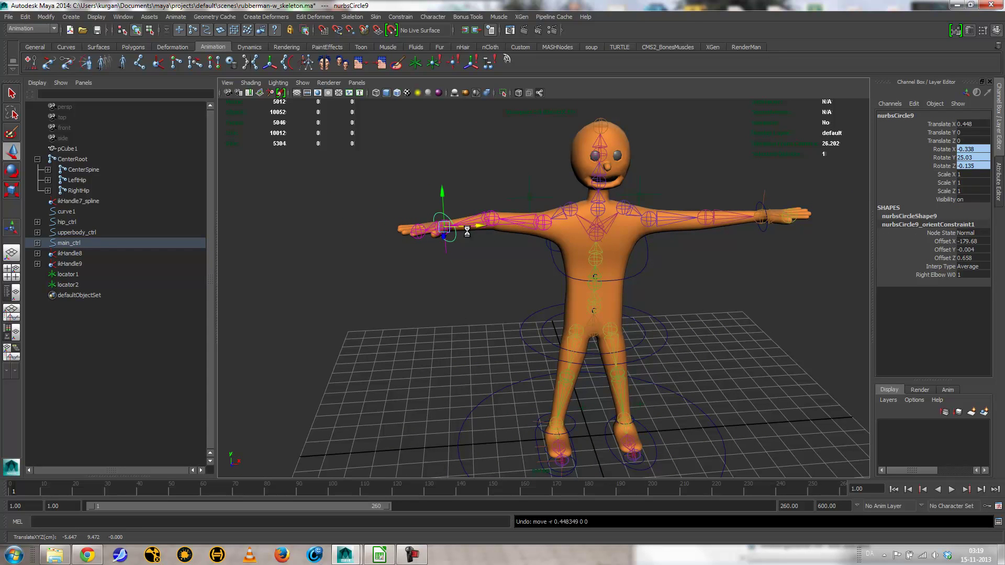
left_click(504, 419)
left_click_drag(590, 436, 566, 433)
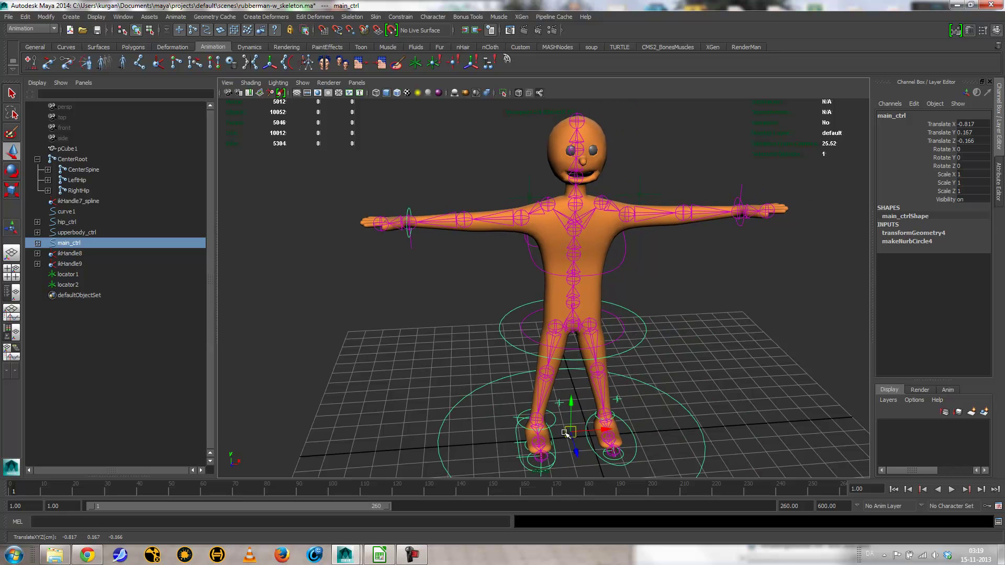
key("ctrl+z")
Test-rotate both wrist circles and main_ctrl, then undo the rotations
left_click_drag(636, 351, 702, 348, "alt")
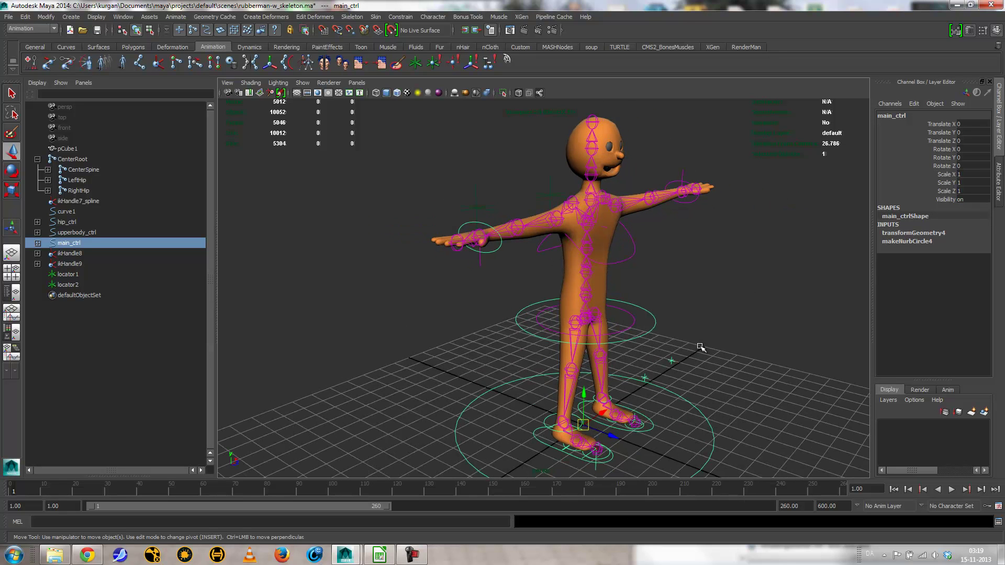
key("e")
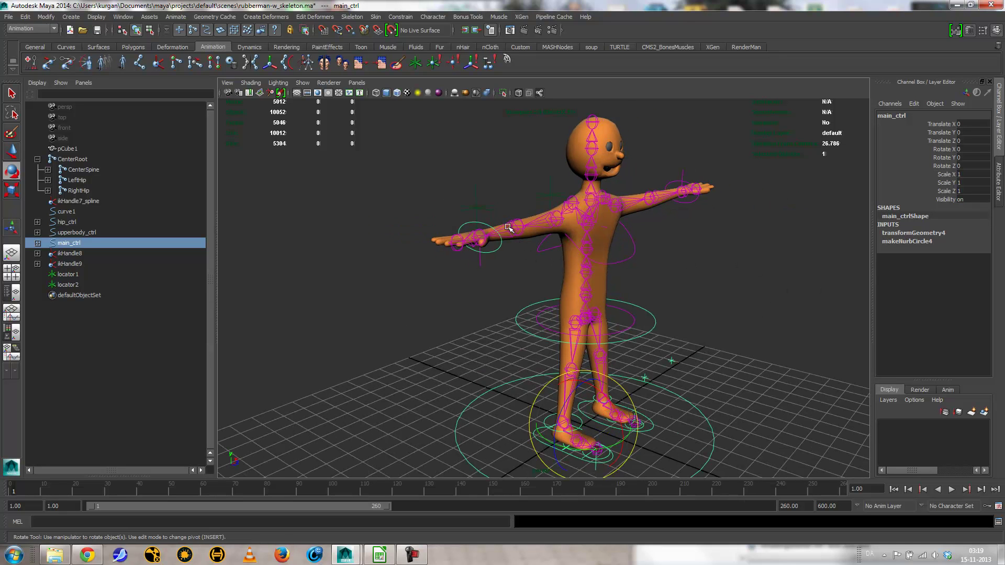
left_click(505, 248)
left_click_drag(504, 243, 521, 226)
key("ctrl+z")
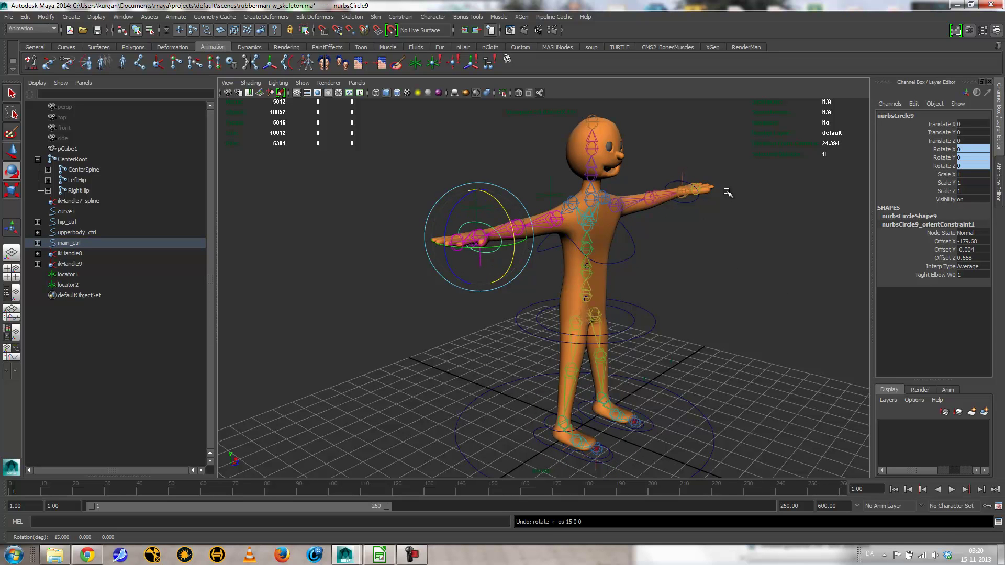
left_click(695, 201)
left_click_drag(713, 172, 713, 180)
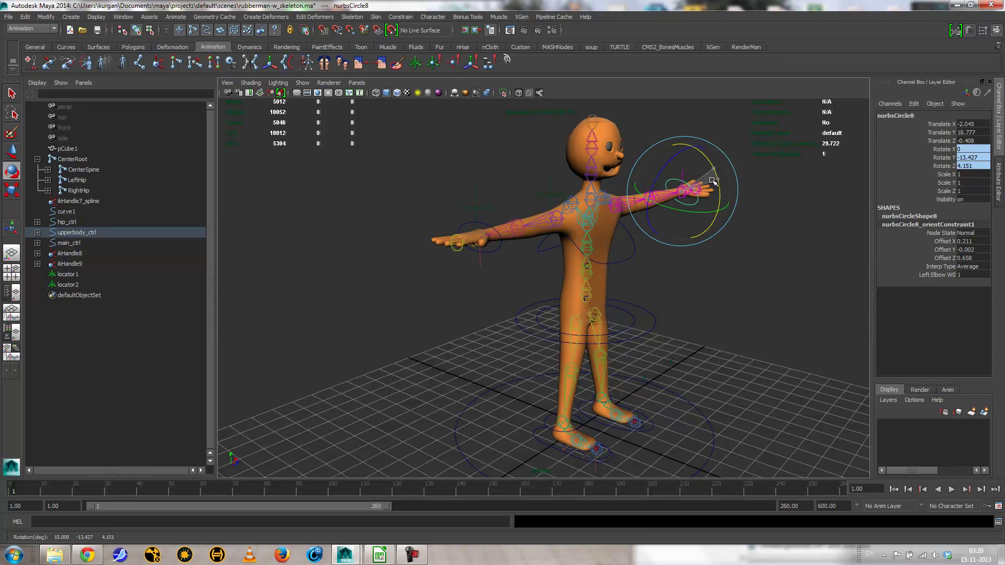
left_click(684, 396)
left_click_drag(622, 424, 589, 445)
key("ctrl+z")
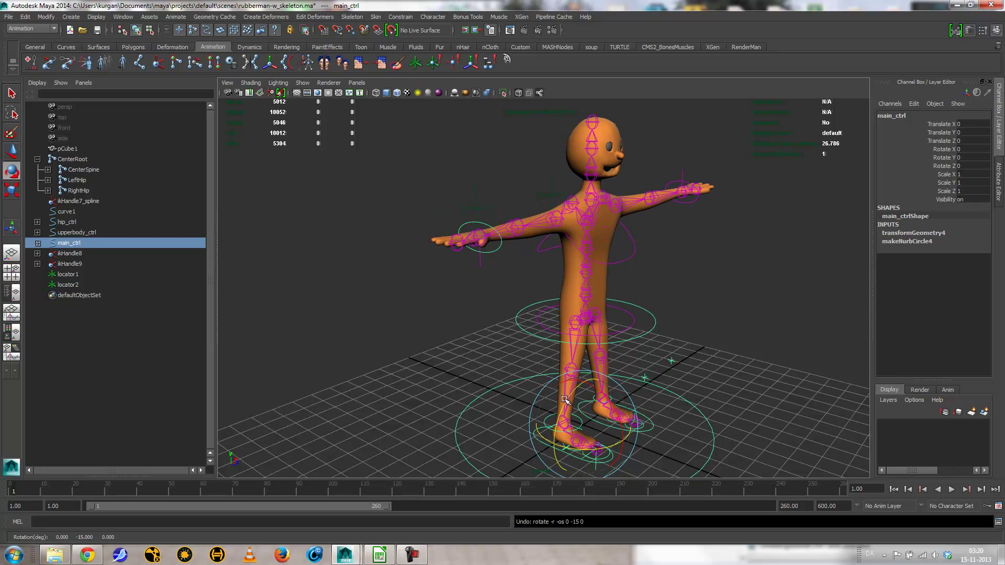
key("ctrl+z")
key("ctrl+z")
key("ctrl+z")
Test-rotate upperbody_ctrl about 30.9 degrees and undo back to T-pose
double_click(12, 172)
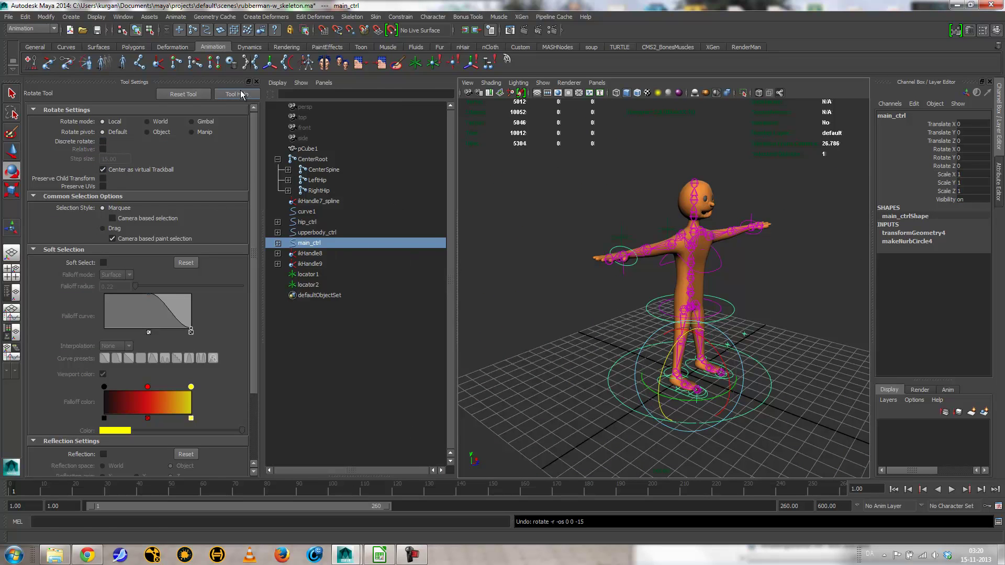
left_click(256, 82)
left_click_drag(523, 293, 643, 250, "alt")
left_click(641, 250)
left_click(632, 259)
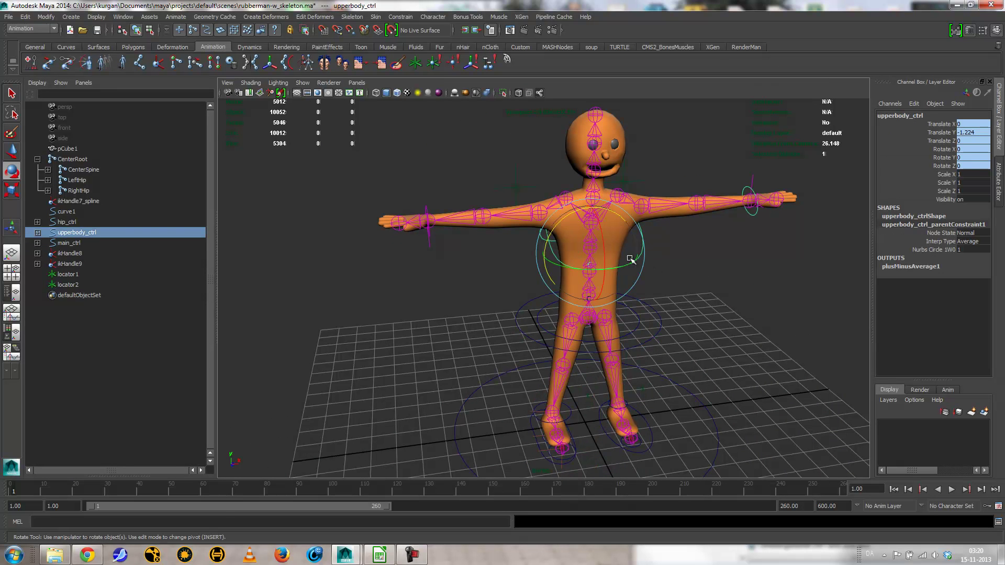
left_click_drag(562, 224, 525, 230)
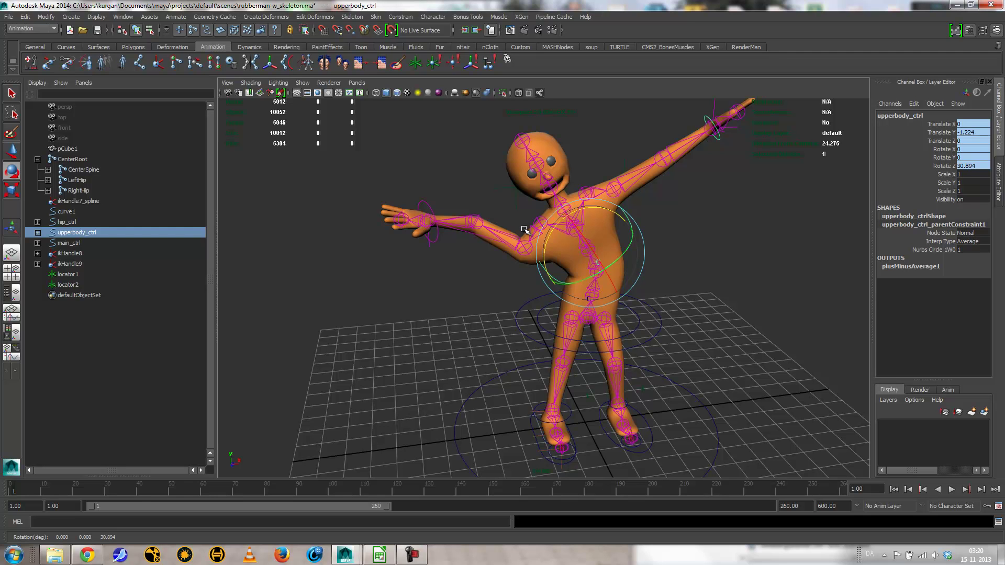
key("ctrl+z")
key("ctrl+z")
key("ctrl+z")
key("ctrl+z")
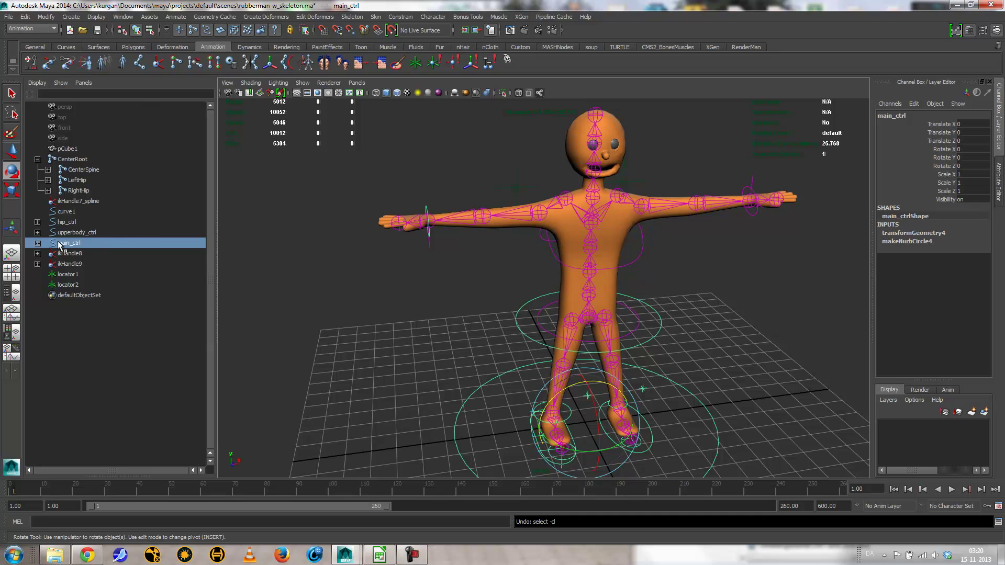
left_click(441, 239)
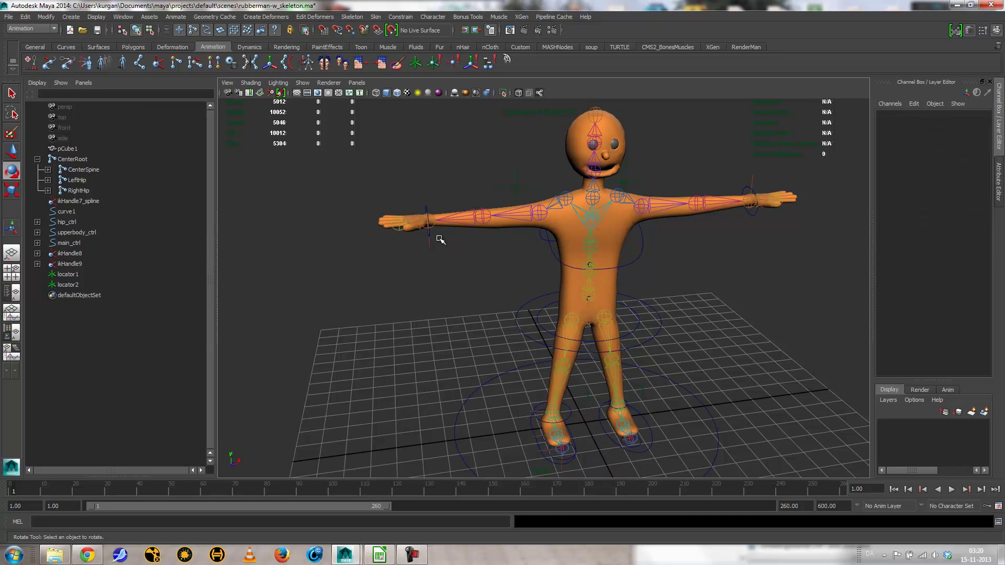
left_click(550, 243)
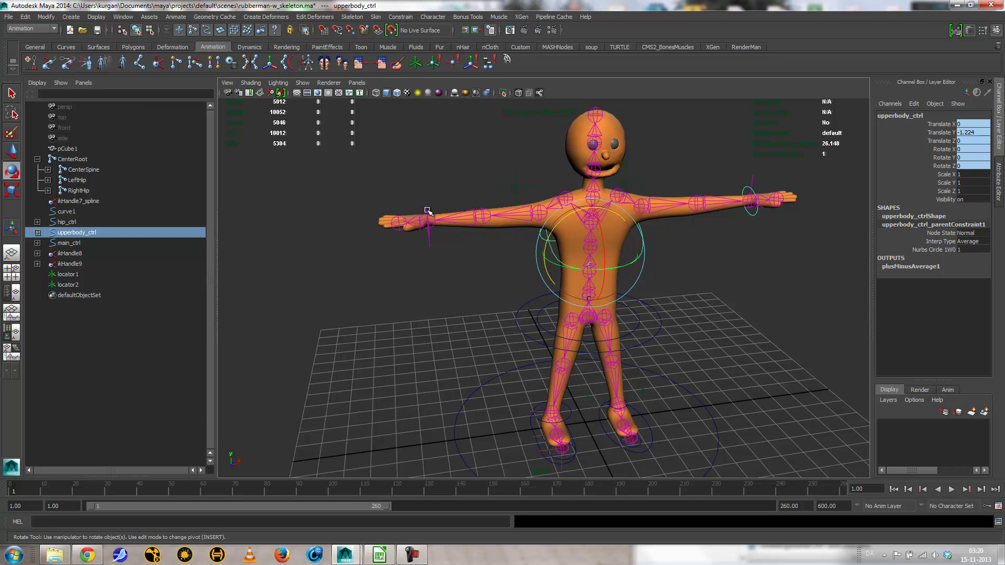
Select the fallen wrist control circle nurbsCircle9 near the grid edge
left_click(425, 208)
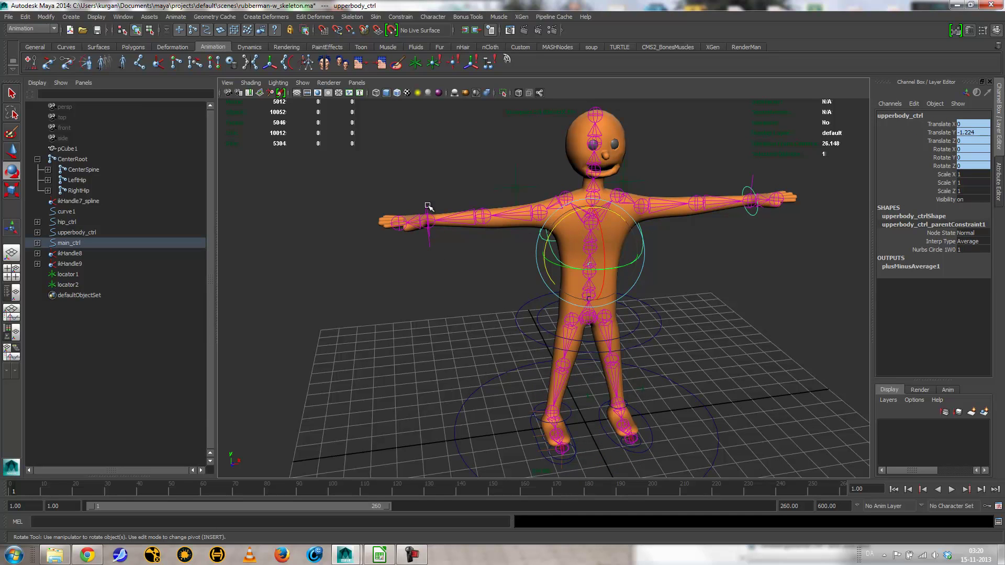
left_click(550, 243)
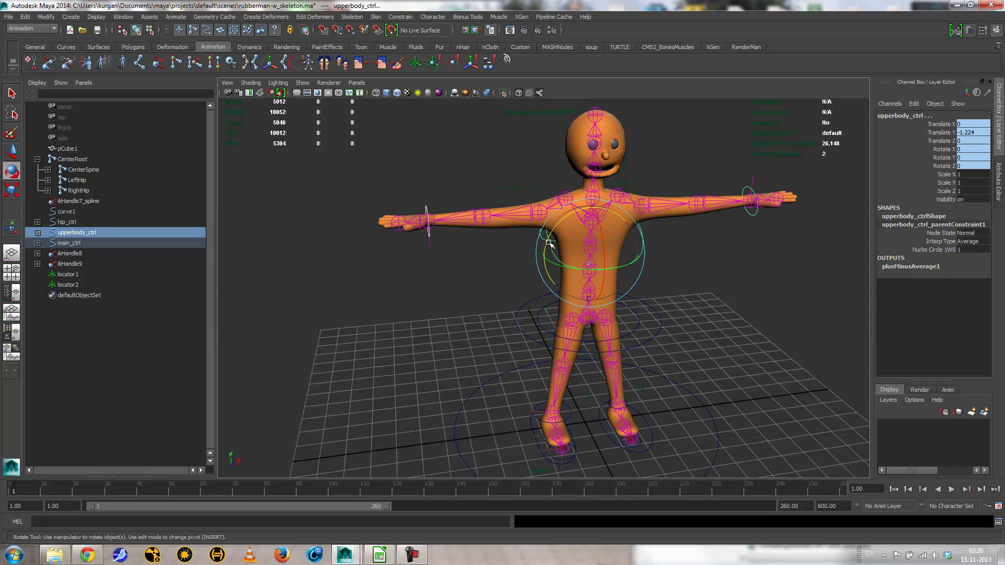
key("z")
right_click_drag(478, 332, 434, 372, "alt")
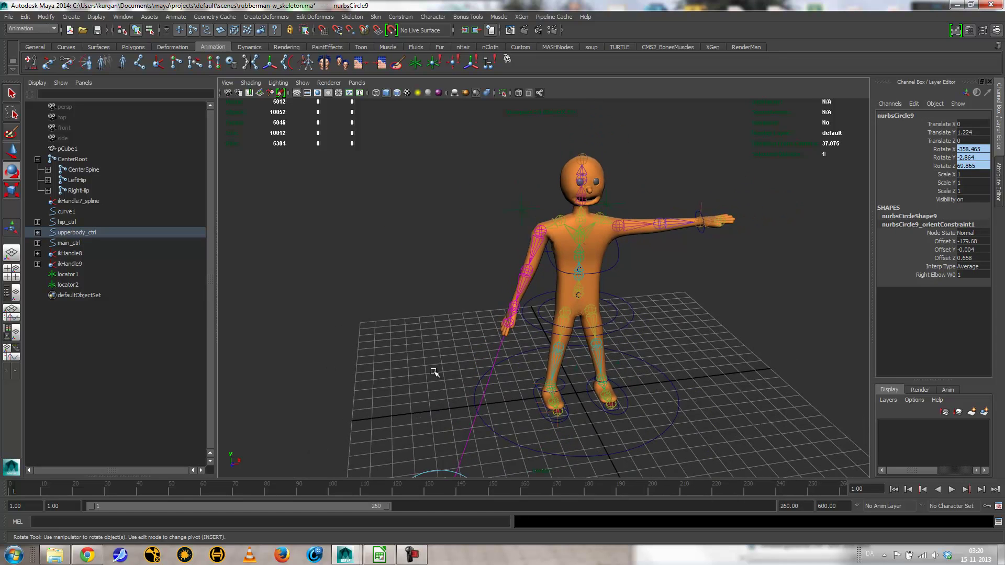
left_click_drag(486, 435, 491, 414, "alt")
left_click(491, 415)
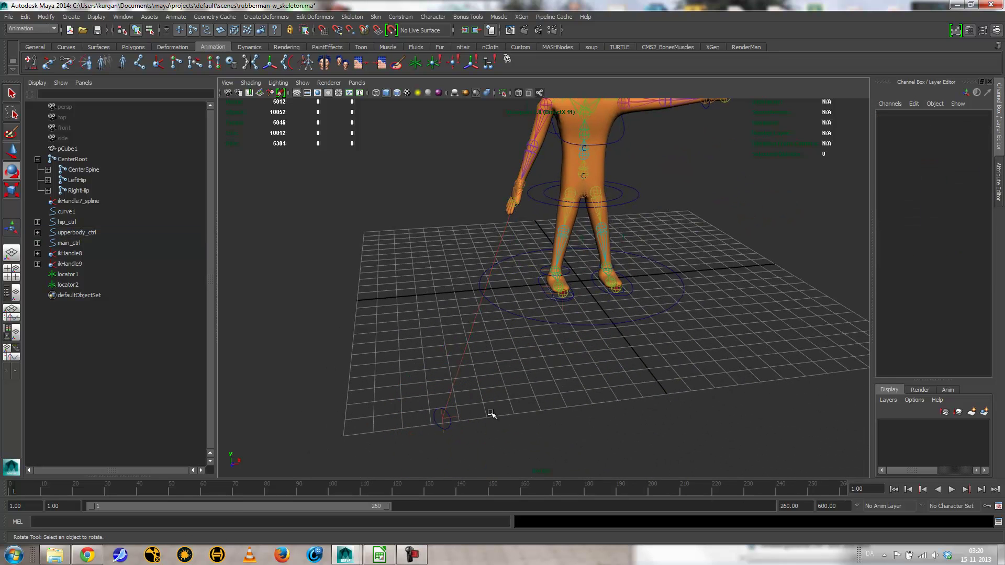
left_click(451, 427)
Move nurbsCircle9 up to the wrist at Translate X 2, Y 18.573
key("w")
left_click_drag(449, 407, 467, 52)
middle_click_drag(459, 122, 459, 193, "alt")
left_click_drag(449, 182, 489, 187)
middle_click_drag(489, 187, 474, 220, "alt")
left_click_drag(447, 163, 451, 168)
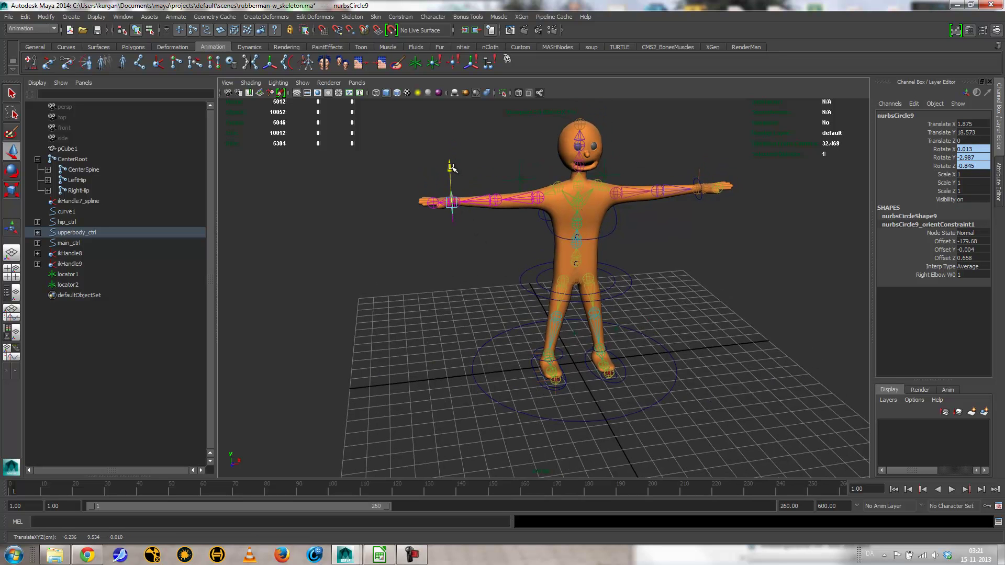
key("w")
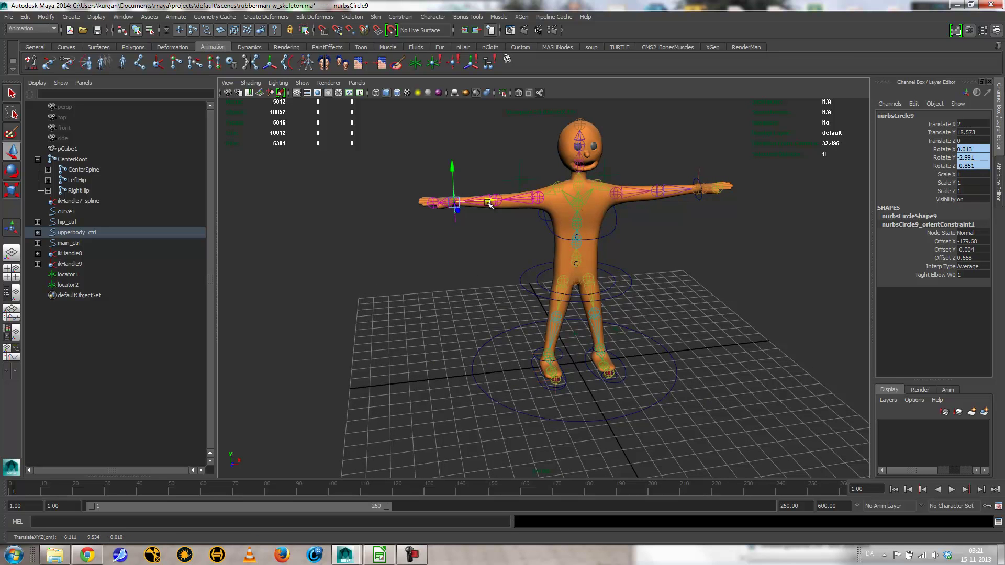
left_click_drag(509, 236, 533, 382, "alt")
right_click_drag(533, 382, 590, 352, "alt")
middle_click_drag(590, 352, 580, 139, "alt")
right_click_drag(580, 139, 567, 218, "alt")
mouse_move(567, 218)
left_mouse_down("alt")
mouse_move(507, 252)
mouse_move(552, 224)
left_mouse_up("alt")
right_click_drag(552, 224, 427, 241, "alt")
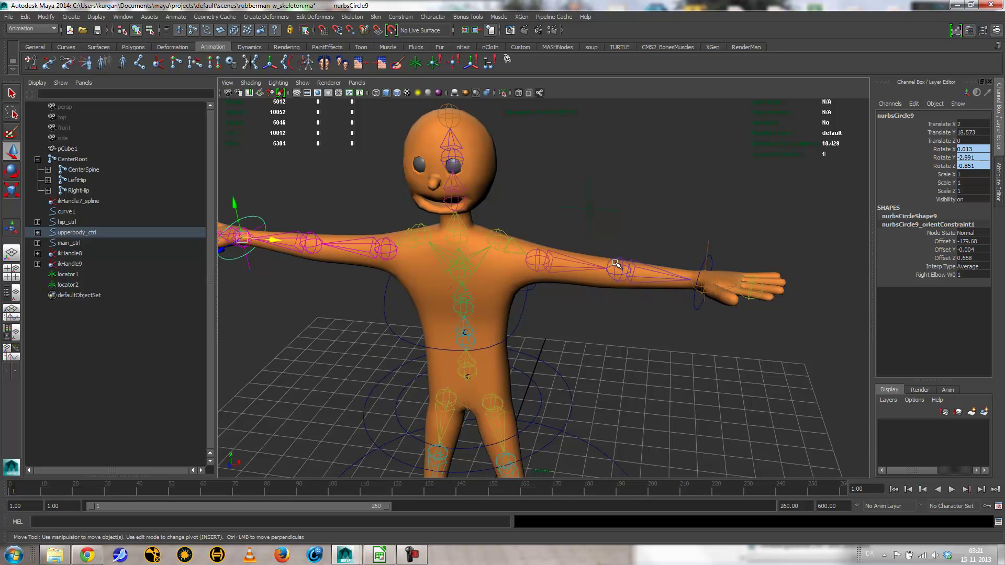
left_click_drag(616, 263, 564, 242, "alt")
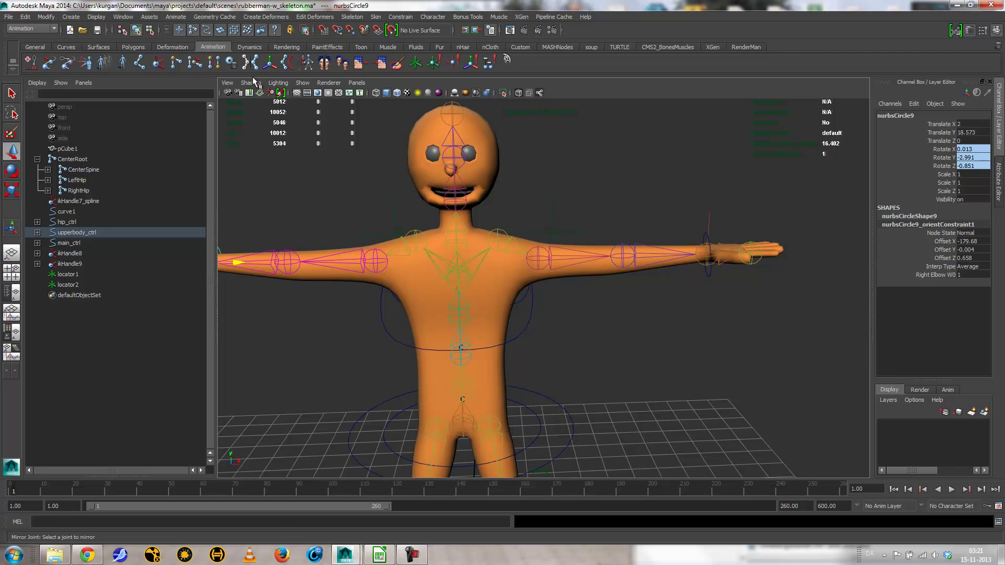
Create a neck IK handle from CenterSpine5 to the chin and test-bend it
left_click(158, 63)
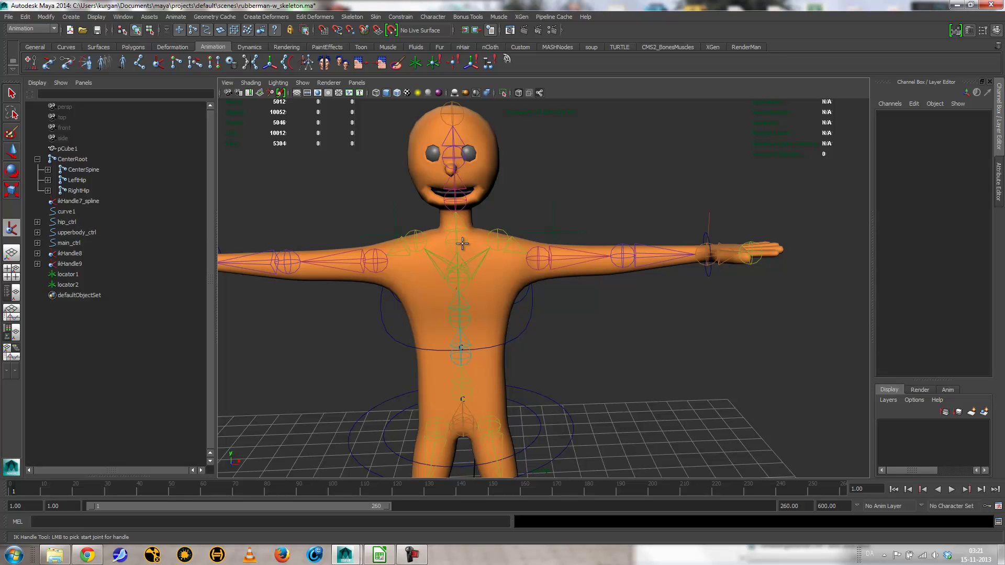
left_click(458, 243)
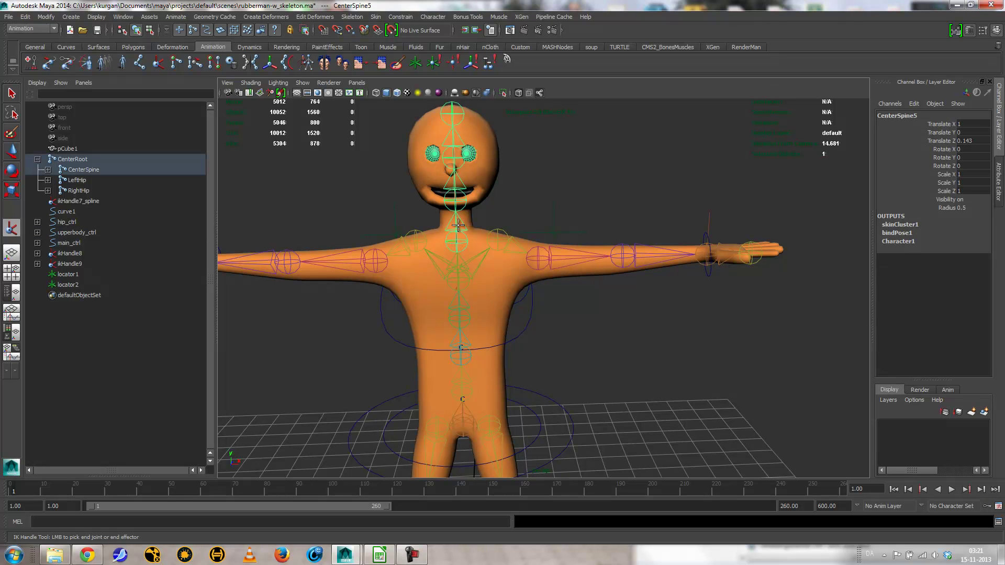
left_click(456, 199)
key("w")
mouse_move(478, 198)
left_mouse_down()
mouse_move(453, 203)
mouse_move(495, 202)
mouse_move(459, 201)
left_mouse_up()
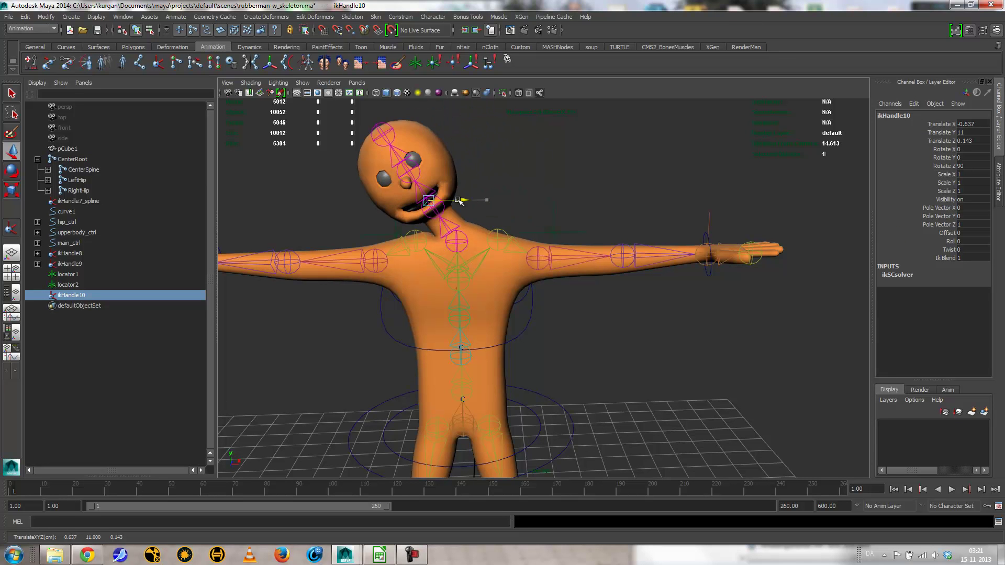
key("ctrl+z")
key("ctrl+z")
key("ctrl+z")
key("ctrl+z")
key("ctrl+z")
key("ctrl+z")
left_click_drag(542, 194, 455, 205, "alt")
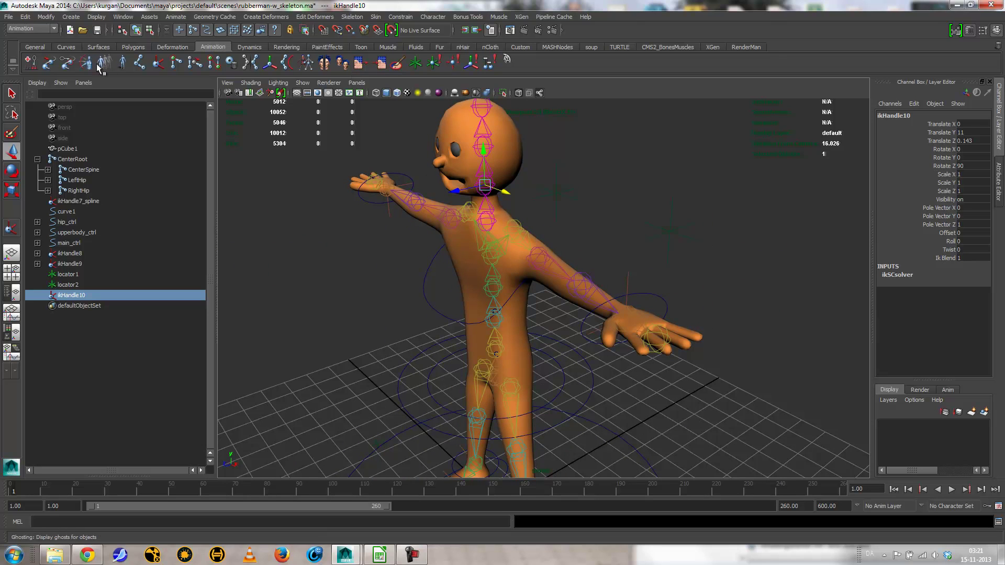
Add a NURBS circle at the neck, Translate Y 11, scaled to 1.488
left_click(71, 16)
mouse_move(92, 45)
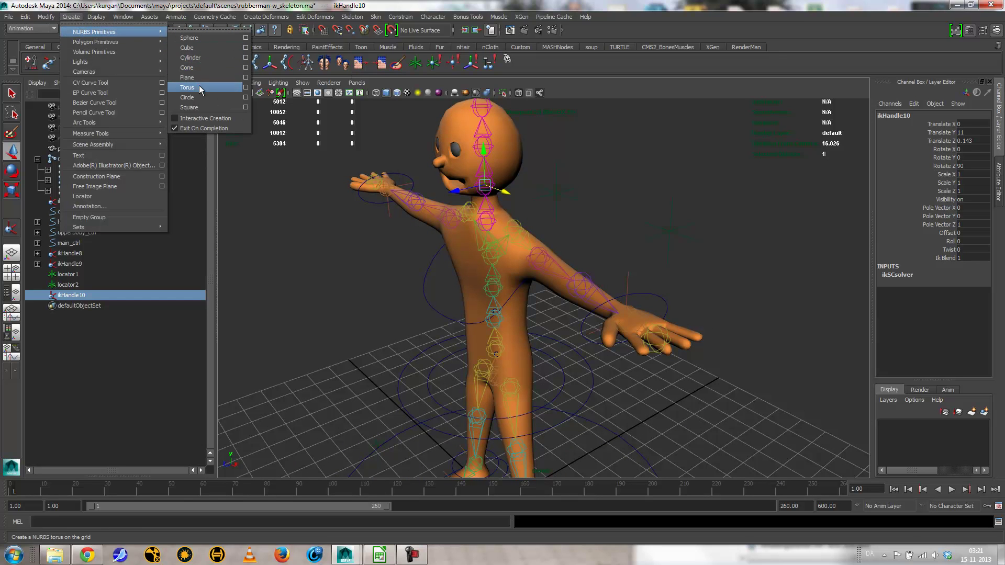
left_click(194, 98)
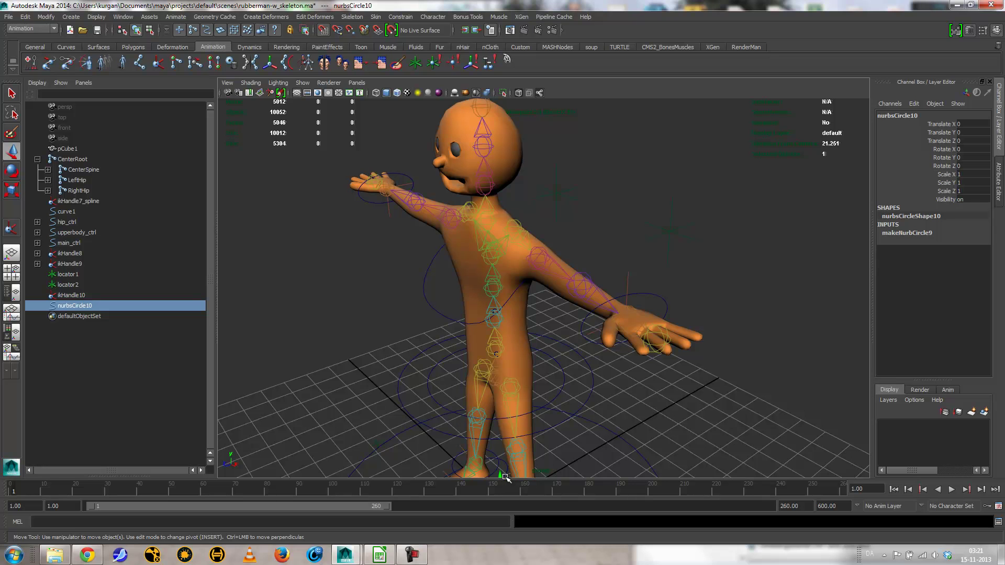
left_click_drag(499, 475, 530, 219)
key("r")
middle_click_drag(530, 219, 534, 228)
left_click_drag(534, 228, 492, 233, "alt")
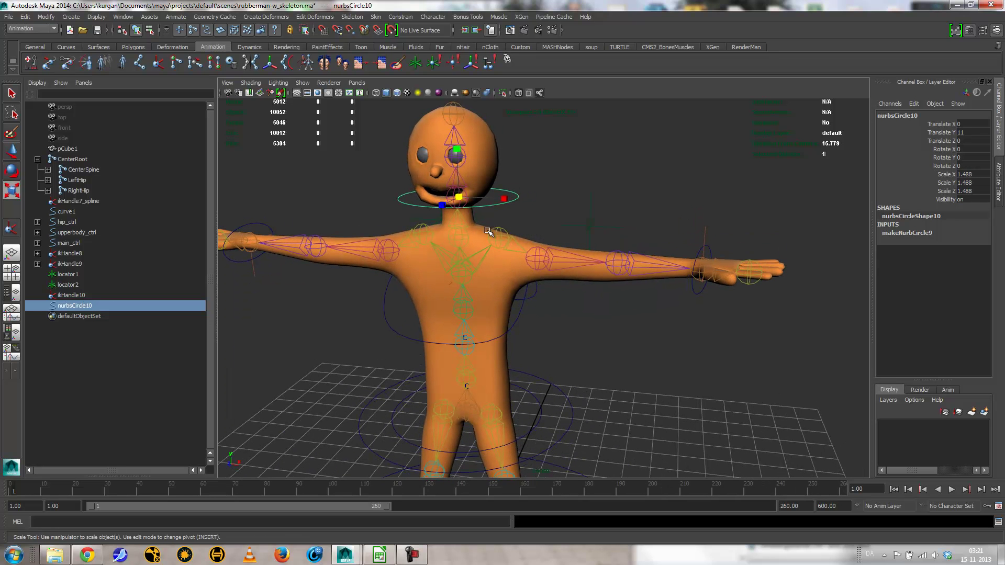
Parent ikHandle10 under nurbsCircle10 and test-move the neck circle
left_click(72, 295)
middle_click_drag(72, 295, 83, 307)
left_click(490, 210)
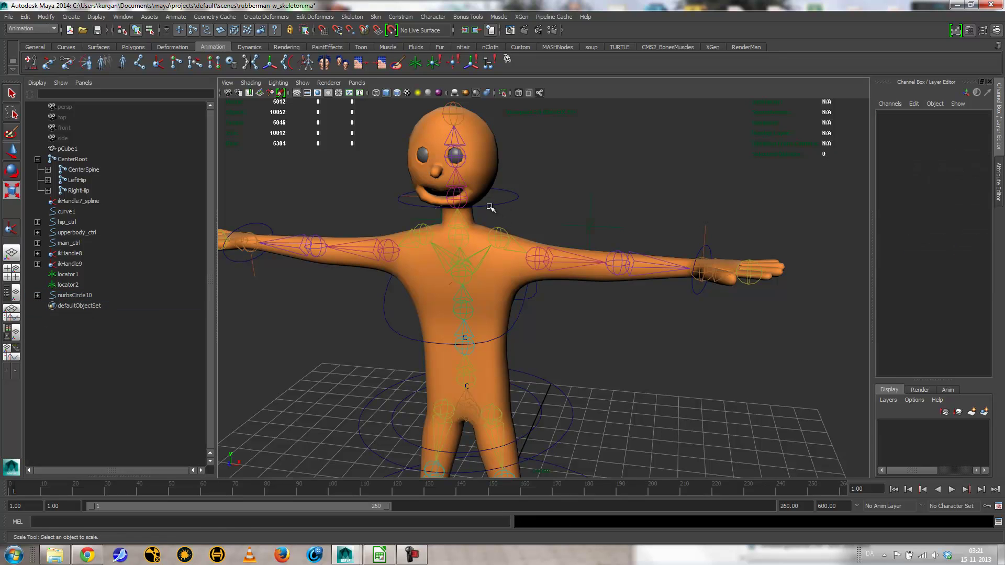
left_click(501, 200)
key("w")
mouse_move(499, 200)
left_mouse_down()
mouse_move(516, 199)
mouse_move(492, 203)
left_mouse_up()
key("ctrl+z")
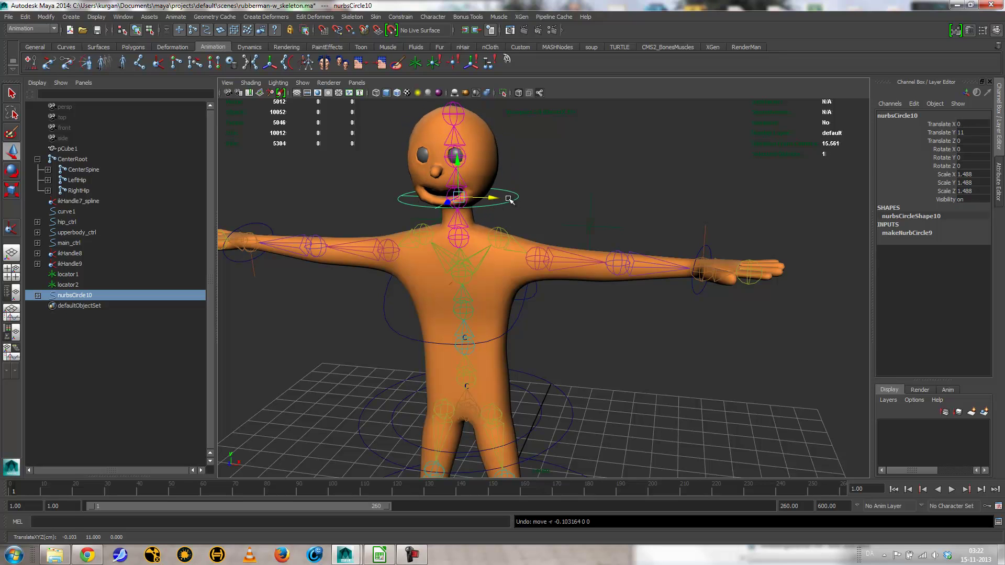
Orient-constrain the CenterNeck joint to nurbsCircle10 and test the head tilt
left_click(464, 190)
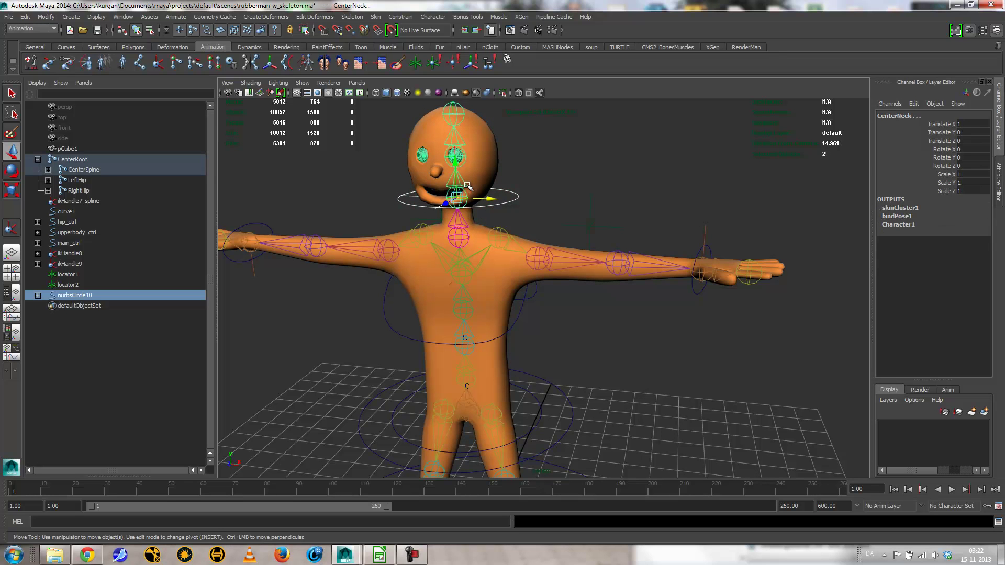
left_click(400, 16)
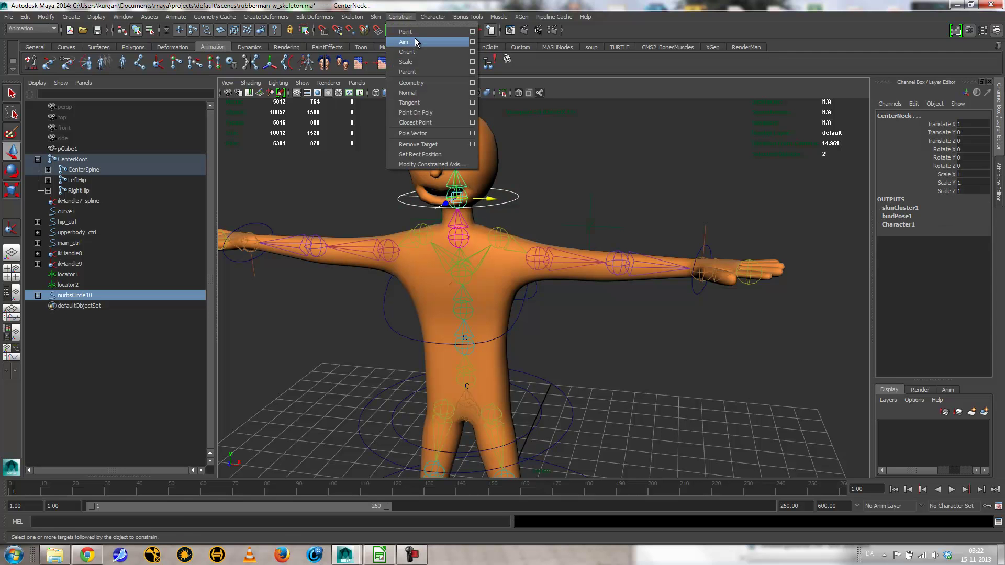
left_click(413, 46)
left_click(516, 198)
left_click_drag(492, 198, 475, 188)
key("ctrl+z")
key("e")
key("ctrl+z")
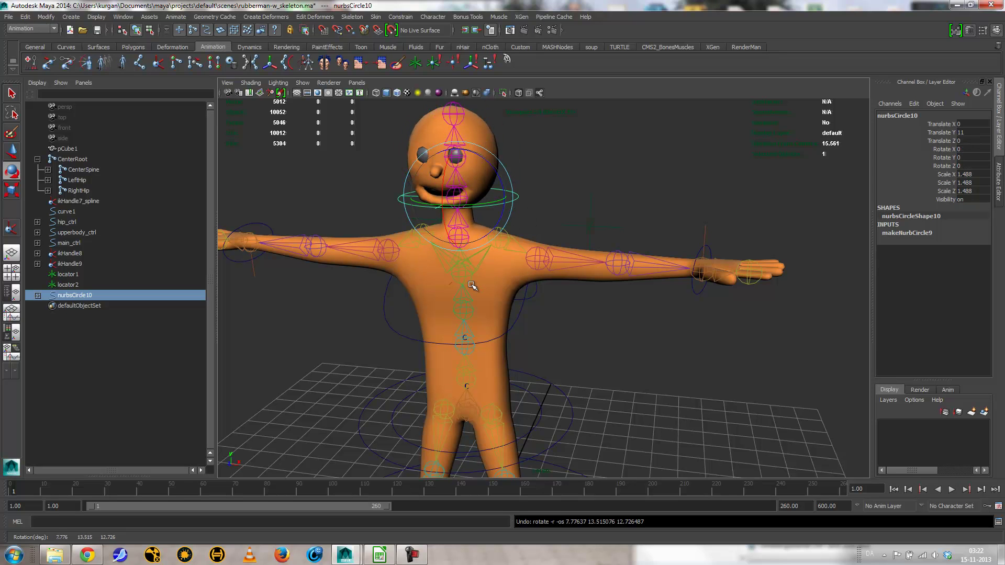
left_click(522, 311, "shift")
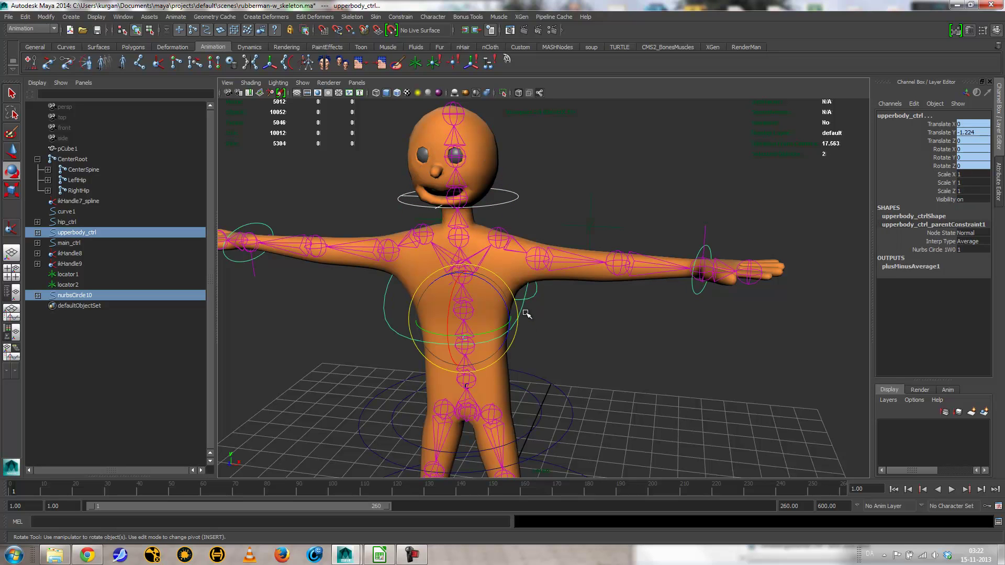
Parent nurbsCircle10 under upperbody_ctrl, then test-bend the torso and undo it
key("p")
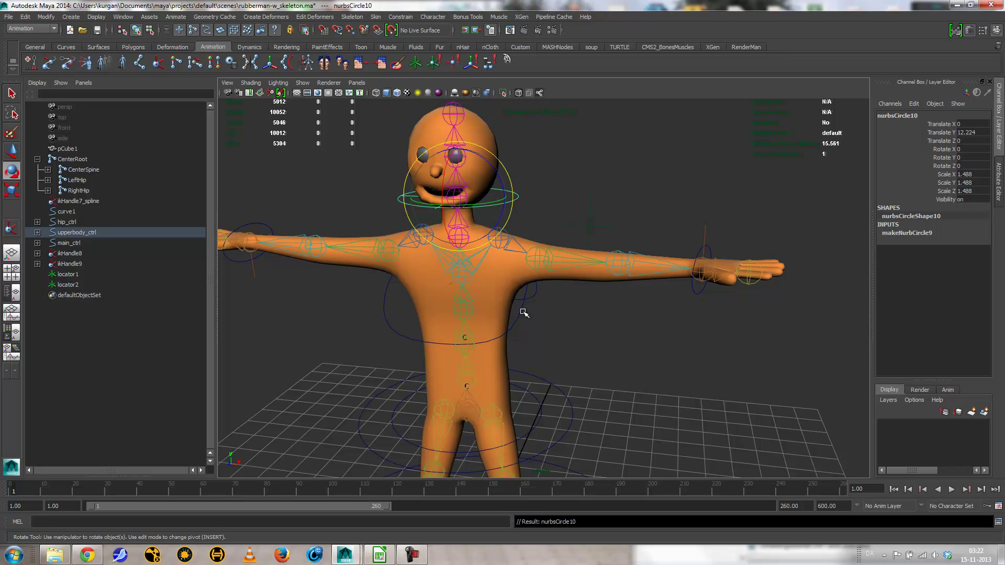
left_click(516, 303)
left_click_drag(519, 295, 503, 298)
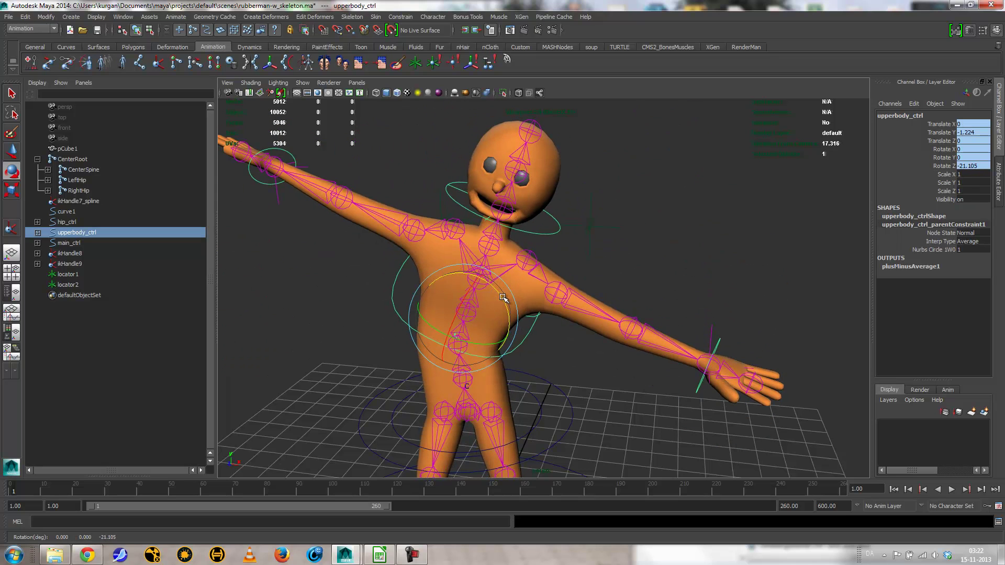
key("ctrl+z")
scroll(611, 309, "down", 2)
middle_click_drag(550, 314, 562, 310, "alt")
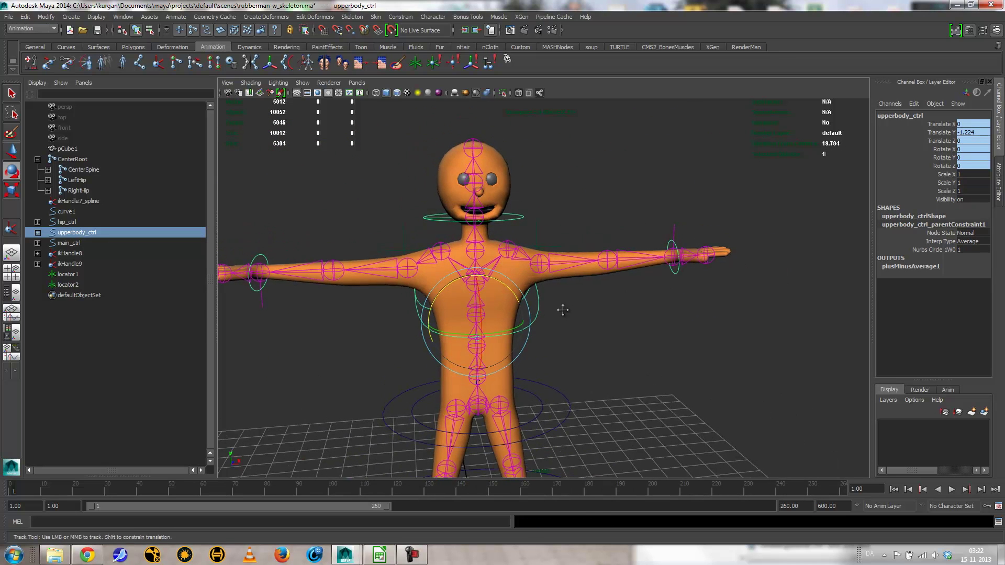
scroll(563, 310, "down", 3)
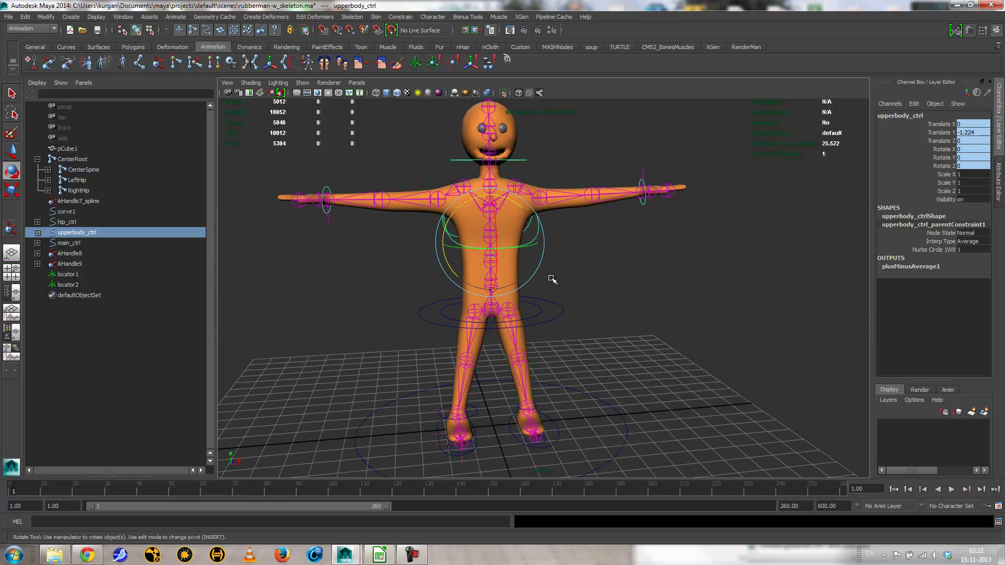
left_click_drag(249, 271, 420, 275, "alt")
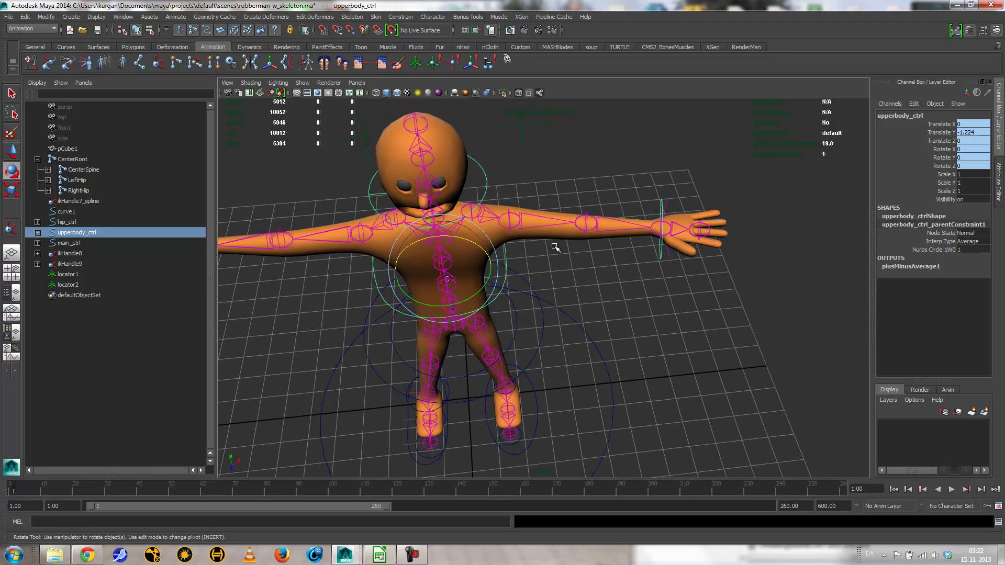
Set the left arm's ikHandle8 Ik Blend to 1 and return to a front view
left_click(590, 224)
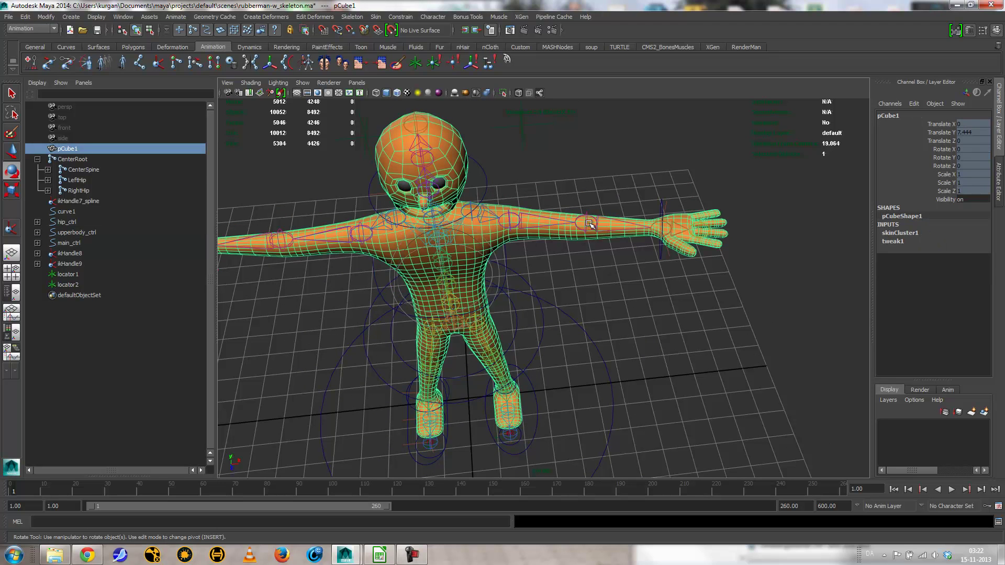
left_click(587, 223)
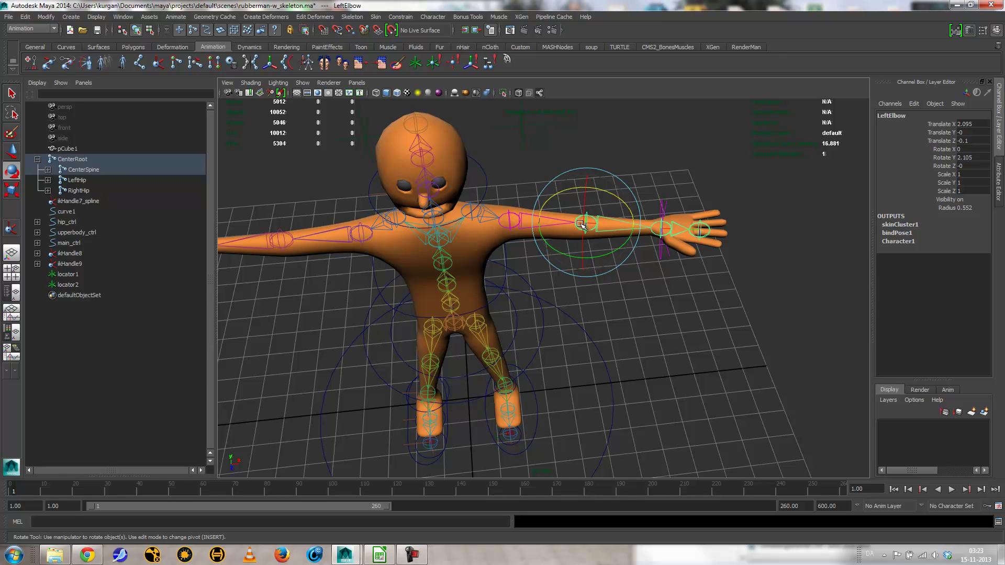
left_click_drag(637, 274, 576, 274, "alt")
scroll(576, 274, "up", 2)
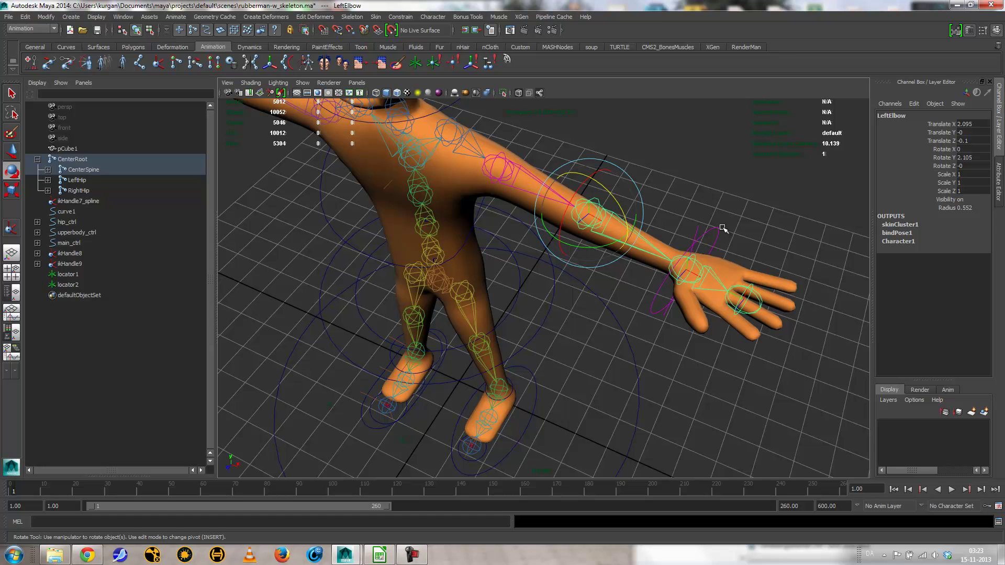
left_click(706, 232)
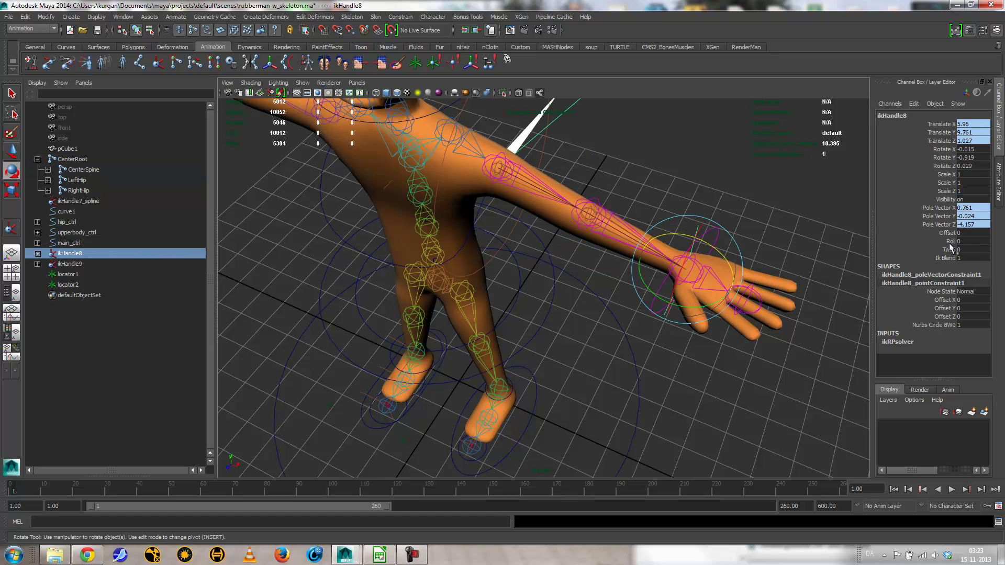
left_click(953, 258)
middle_click_drag(860, 228, 704, 236)
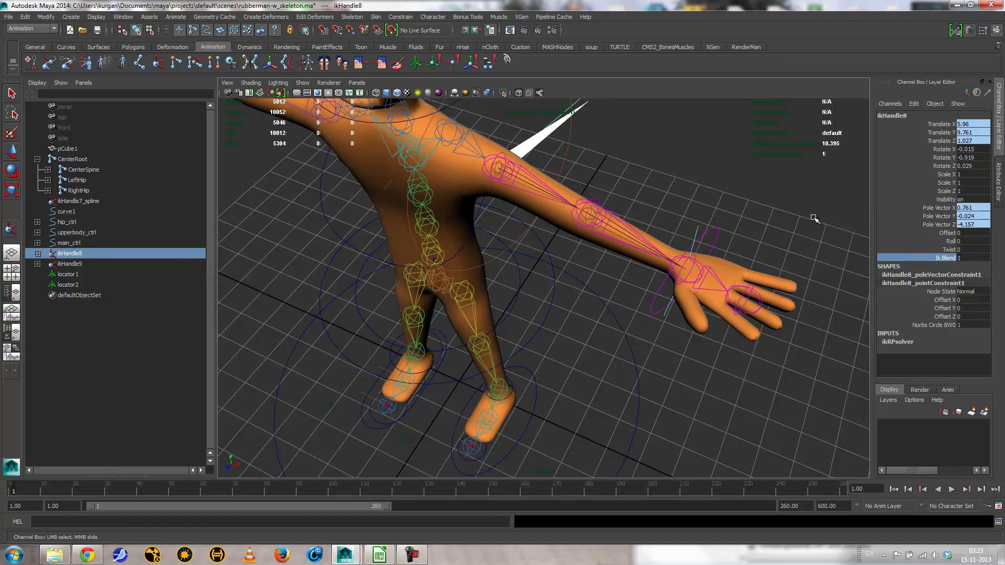
middle_click_drag(662, 222, 823, 217)
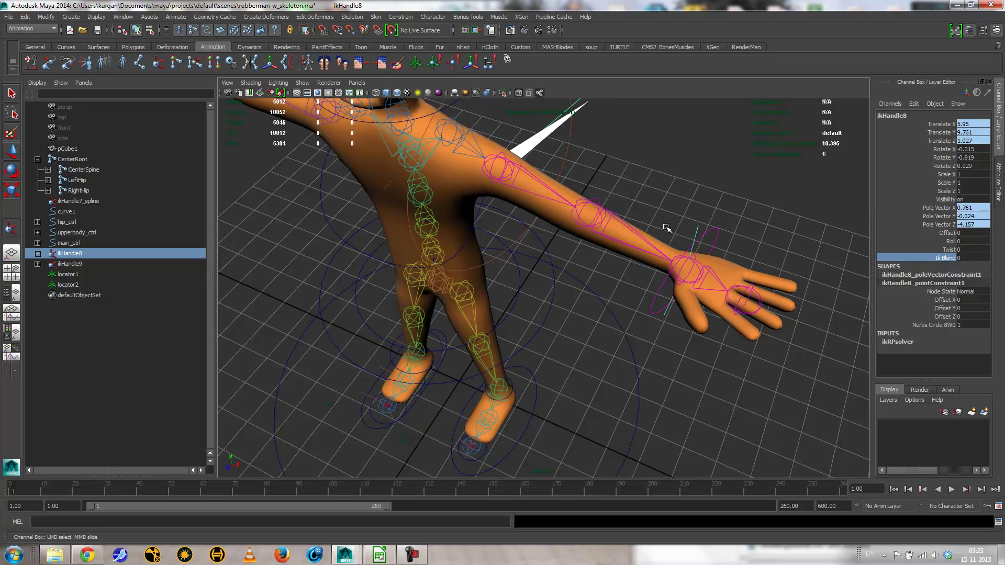
left_click_drag(737, 268, 453, 240, "alt")
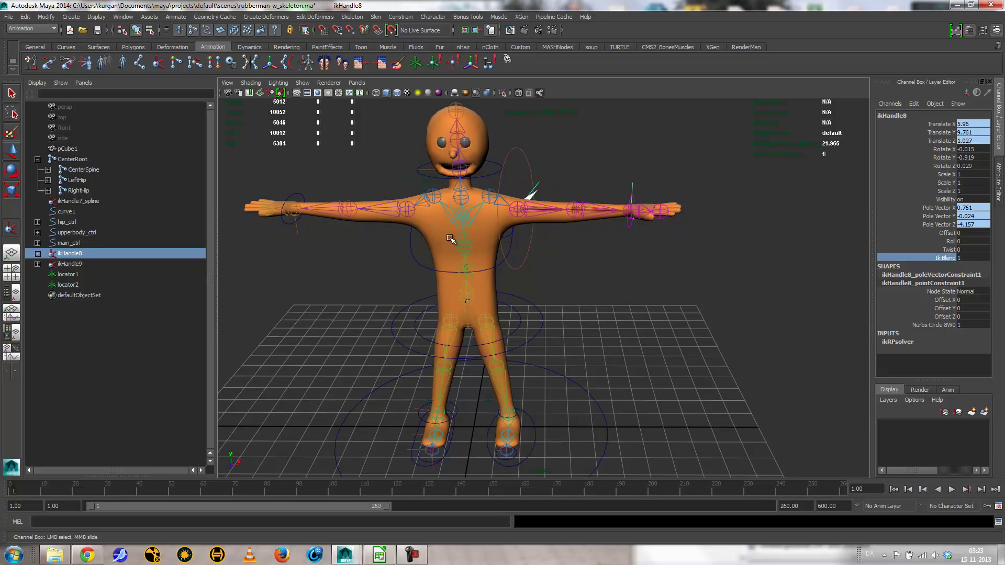
Hide ikHandle7_spline, ikHandle8 and ikHandle9 from the Outliner
left_click(37, 158)
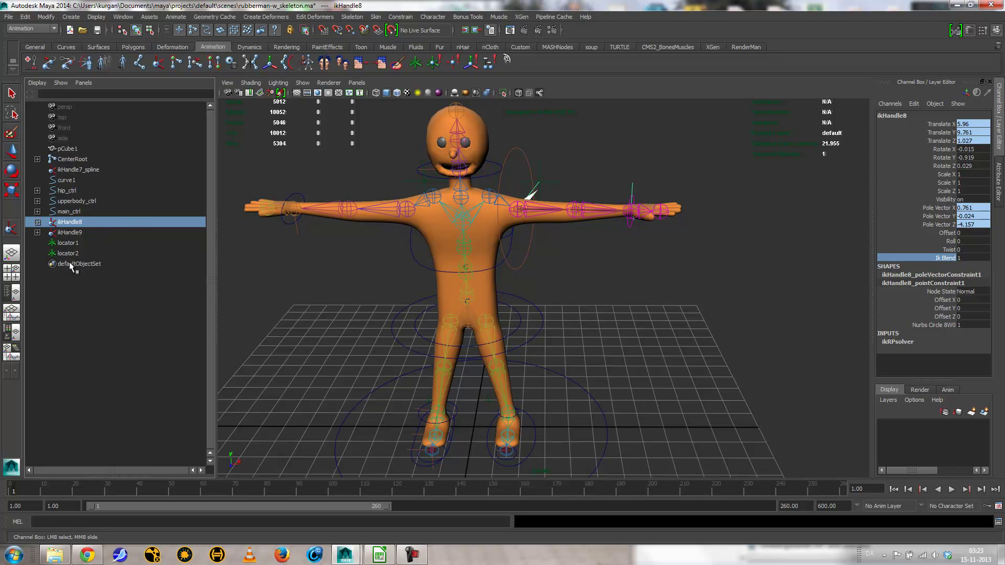
left_click(65, 233, "ctrl")
left_click(75, 169, "ctrl")
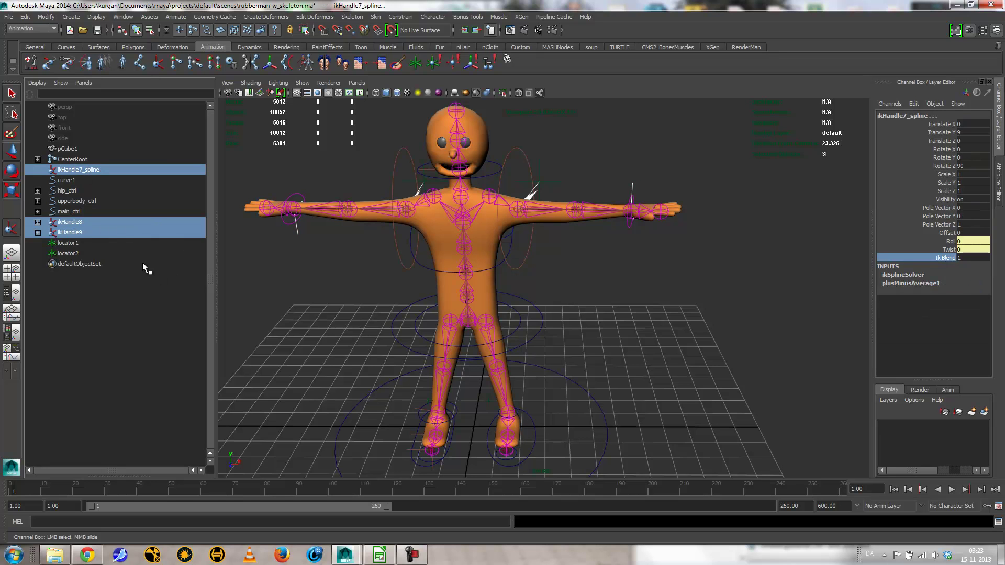
key("ctrl+h")
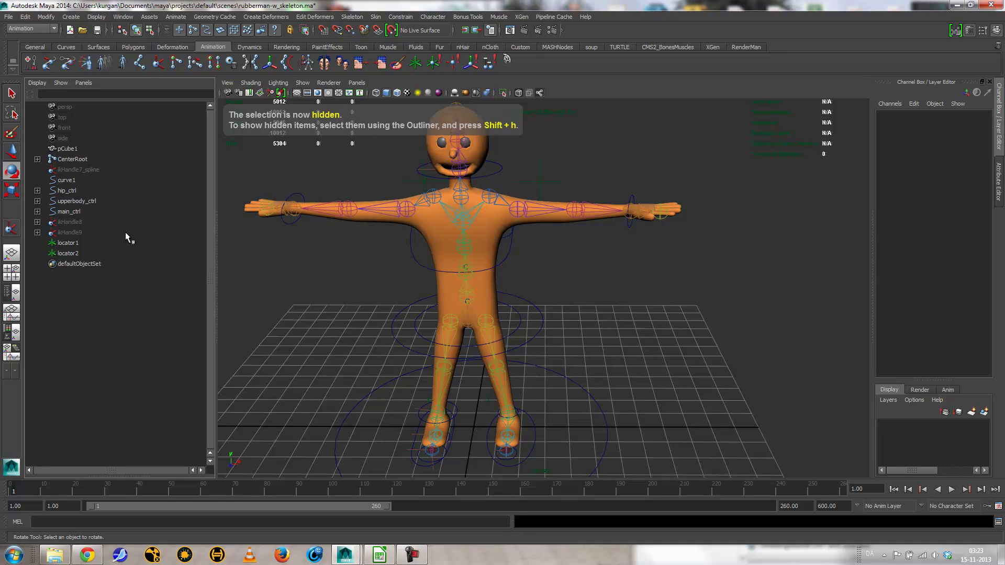
left_click_drag(571, 184, 526, 168)
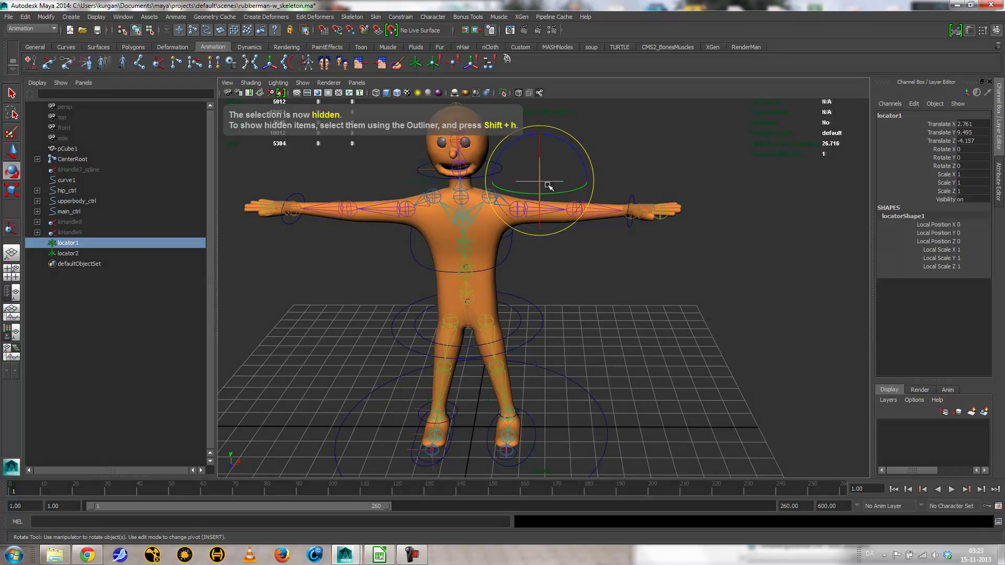
Scale locator1 and locator2 down to 0.184
left_click(422, 183, "shift")
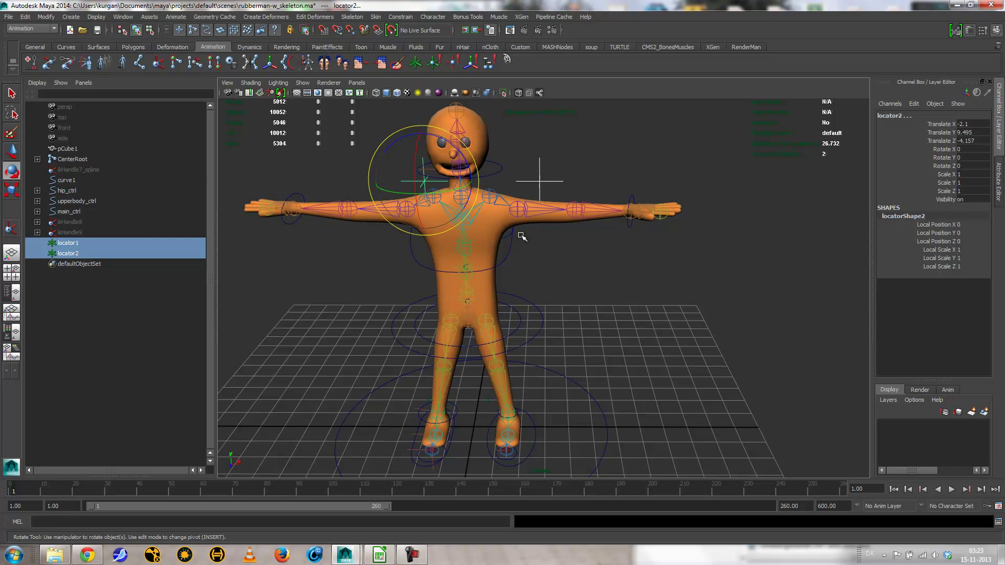
key("r")
middle_click_drag(608, 263, 573, 259)
left_click_drag(602, 267, 652, 243, "alt")
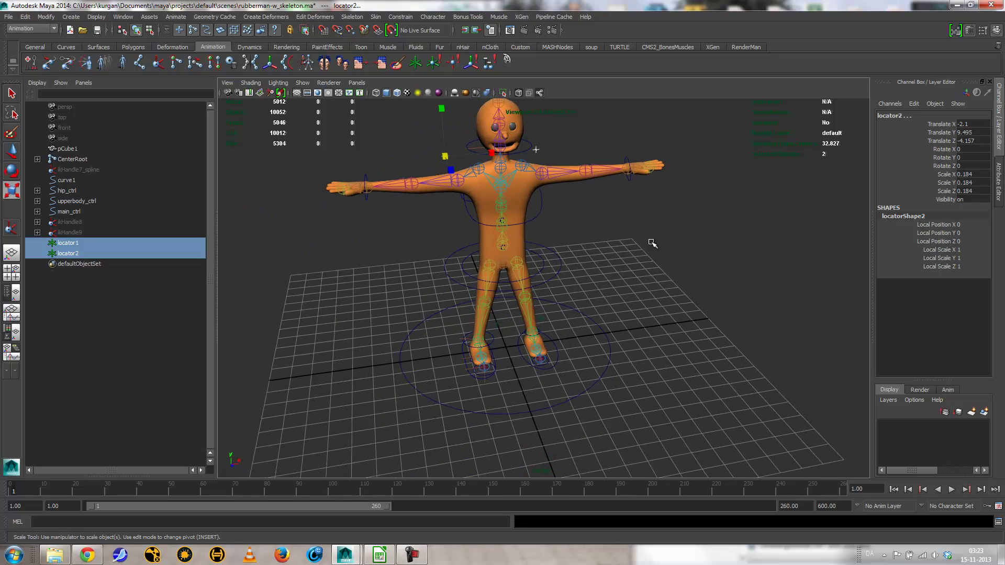
left_click_drag(505, 341, 350, 313, "alt")
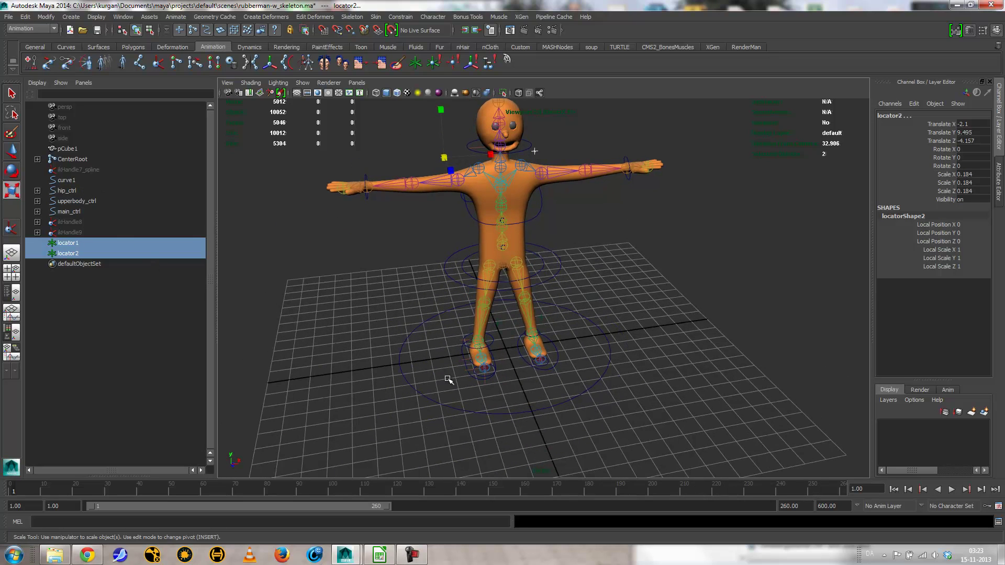
Hide the left-leg IK handle ikHandle1
mouse_move(492, 381)
left_mouse_down("alt")
mouse_move(460, 352)
mouse_move(491, 389)
left_mouse_up("alt")
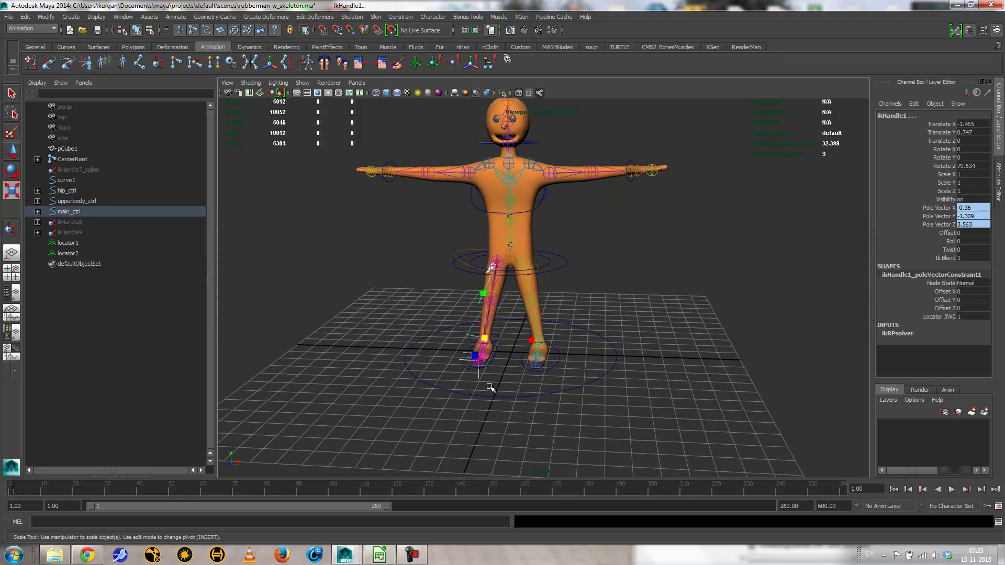
key("ctrl+h")
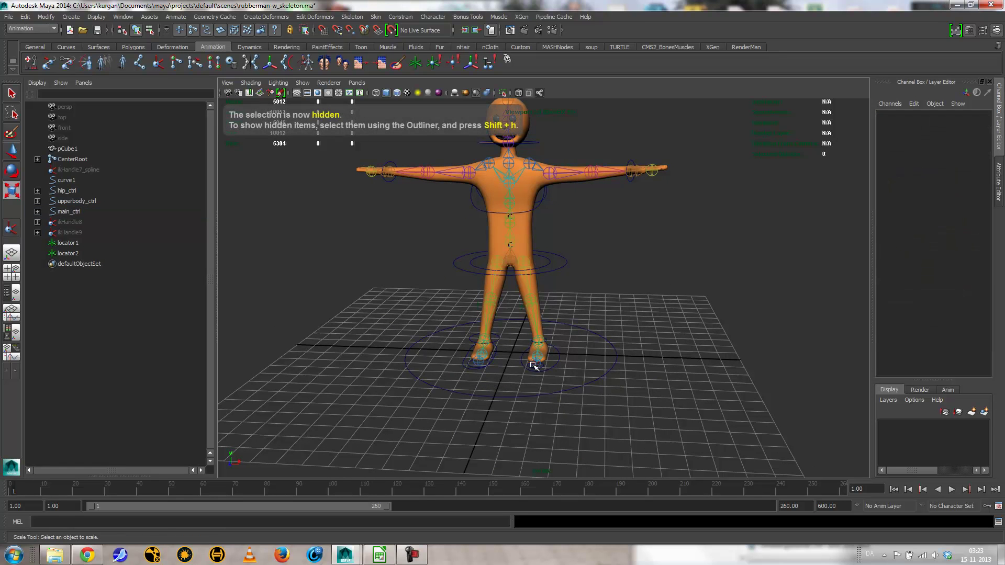
key("ctrl+z")
key("ctrl+h")
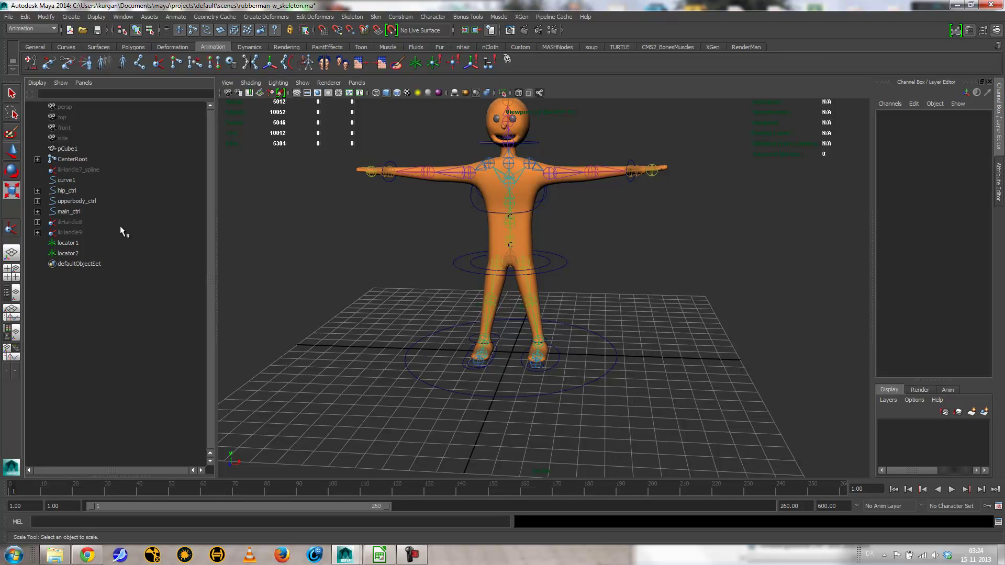
Hide cluster1Handle under hip_ctrl and cluster2Handle under upperbody_ctrl
left_click(552, 263)
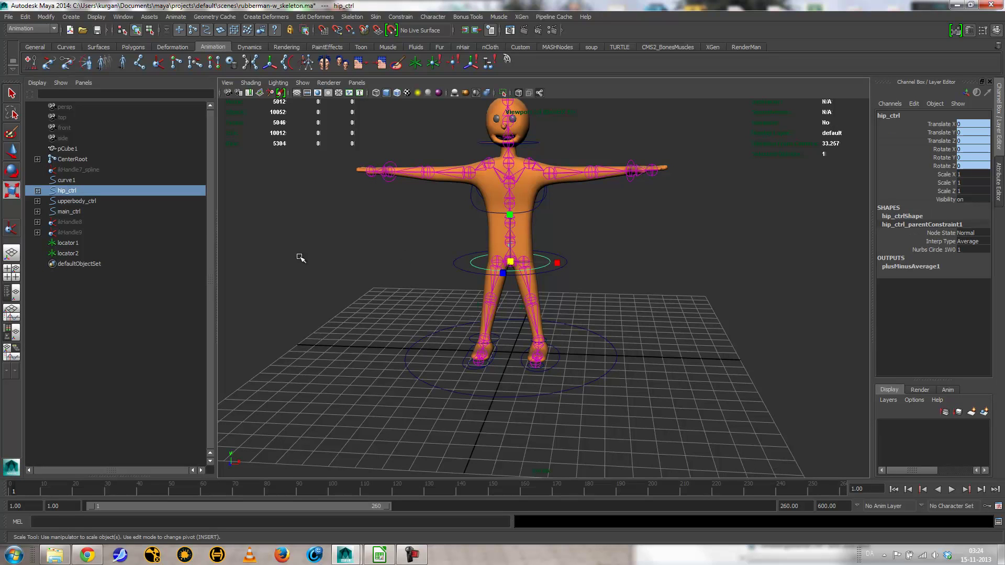
left_click(37, 190)
left_click(89, 201)
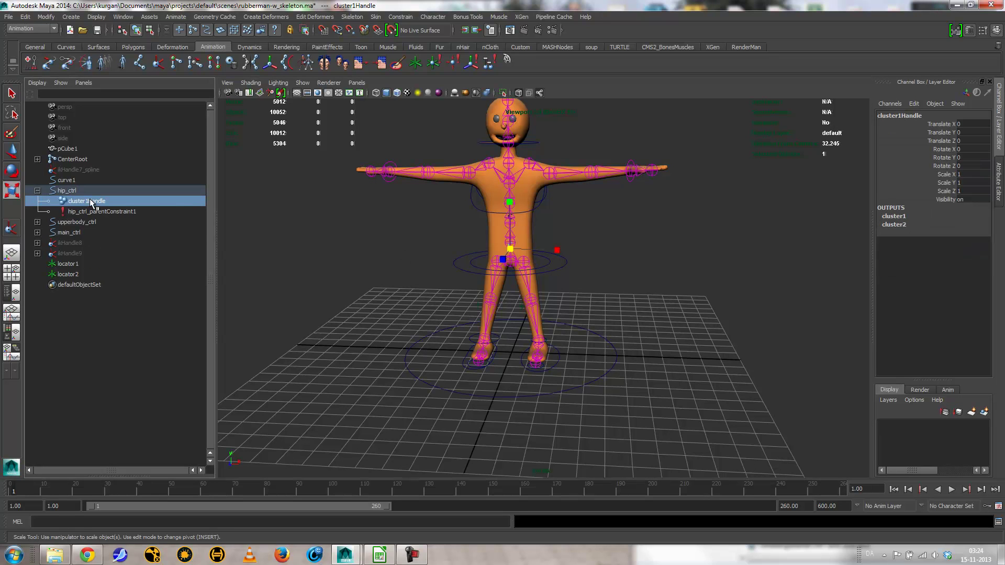
key("ctrl+h")
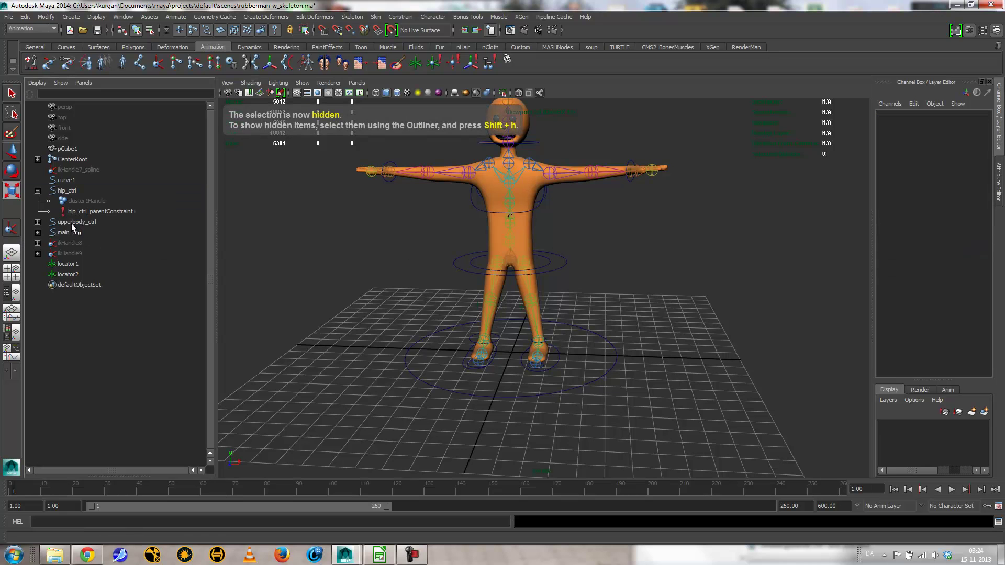
left_click(37, 222)
left_click(86, 232)
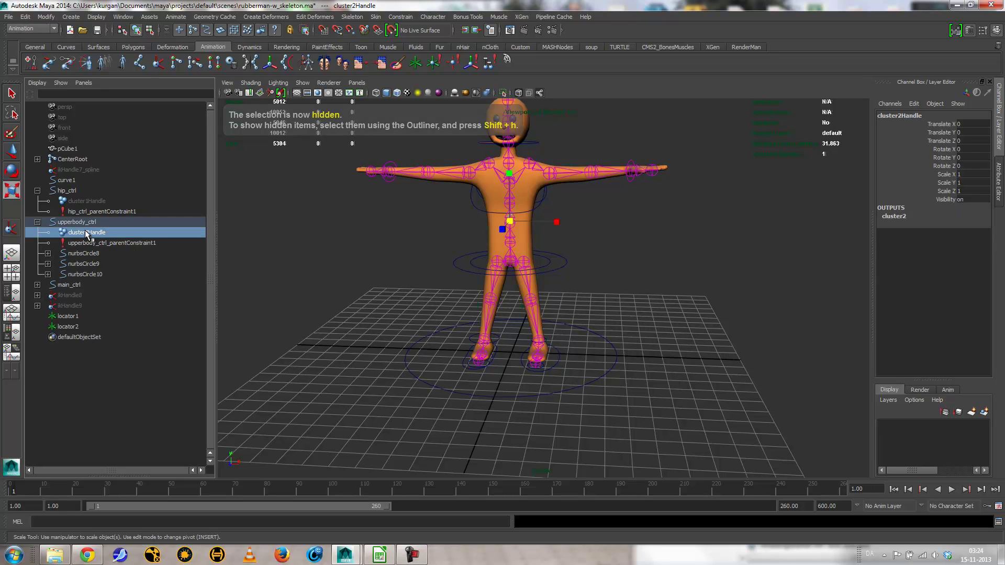
key("ctrl+h")
Hide the neck IK handle ikHandle10
left_click_drag(413, 227, 495, 206, "alt")
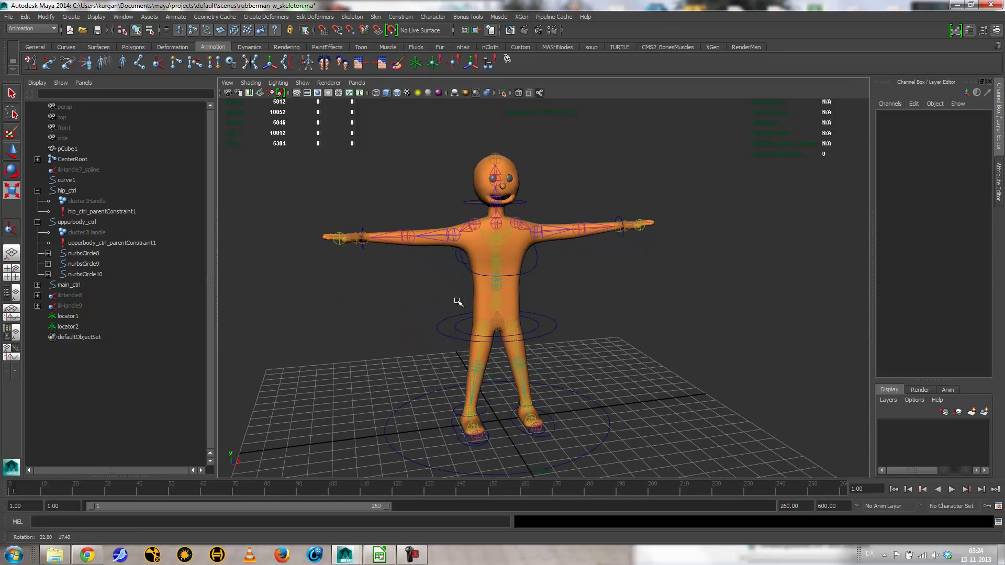
left_click(475, 213)
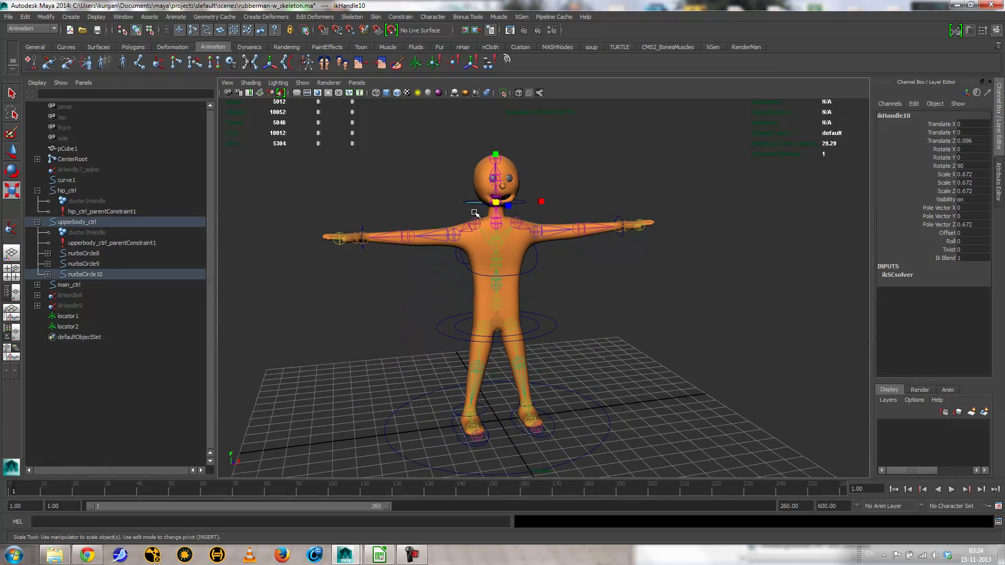
key("ctrl+h")
right_click_drag(582, 276, 663, 343, "alt")
left_click_drag(663, 342, 616, 314, "alt")
left_click_drag(590, 199, 644, 261)
left_click(662, 234)
left_click(663, 234)
left_click_drag(648, 275, 487, 299, "alt")
right_click_drag(487, 298, 590, 314, "alt")
left_click_drag(590, 314, 596, 318, "alt")
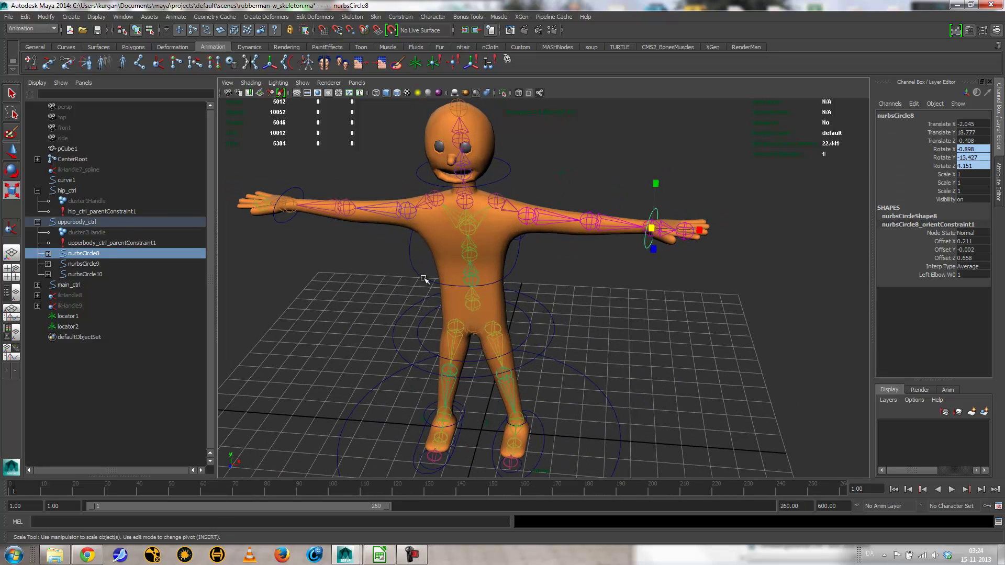
Select neck control nurbsCircle10, both wrist circles, upperbody_ctrl, hip_ctrl and main_ctrl
left_click(285, 223, "shift")
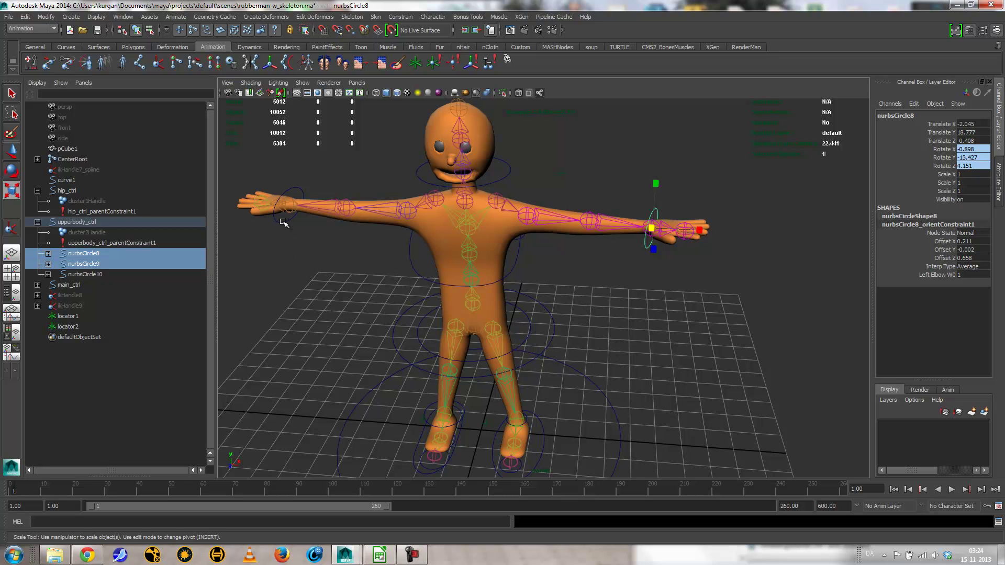
left_click(414, 255, "shift")
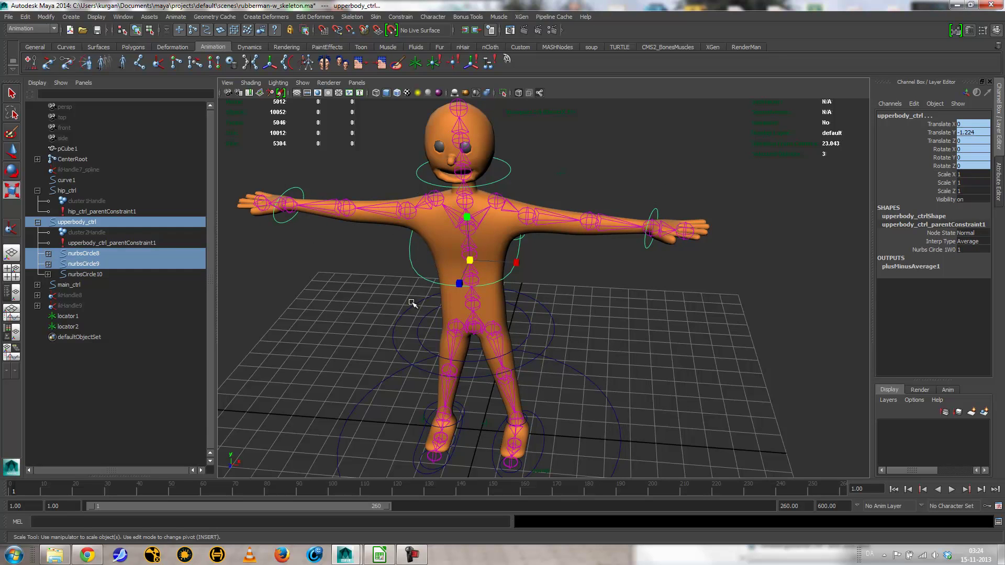
left_click(406, 183)
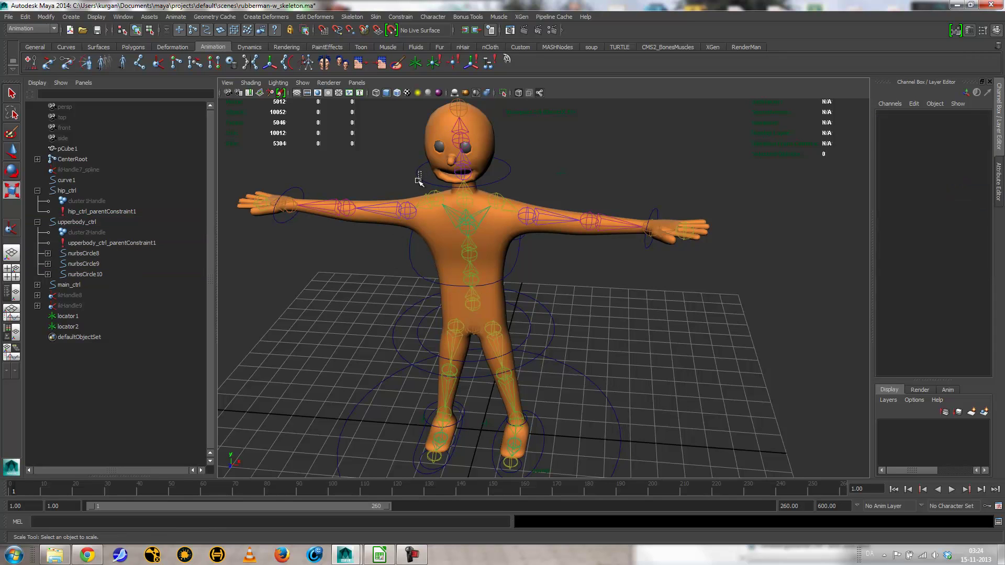
left_click(419, 181)
left_click(283, 221, "shift")
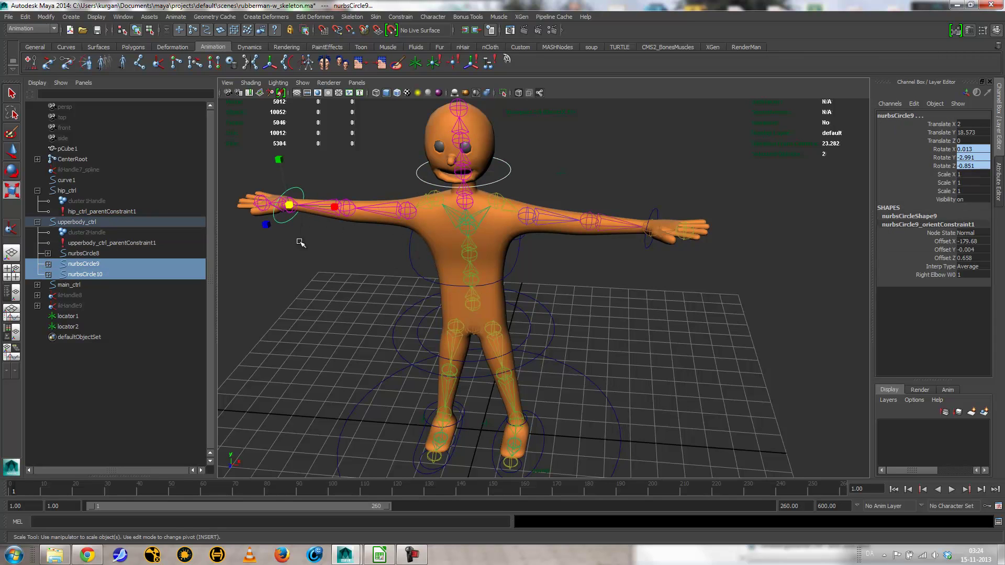
left_click(649, 242, "shift")
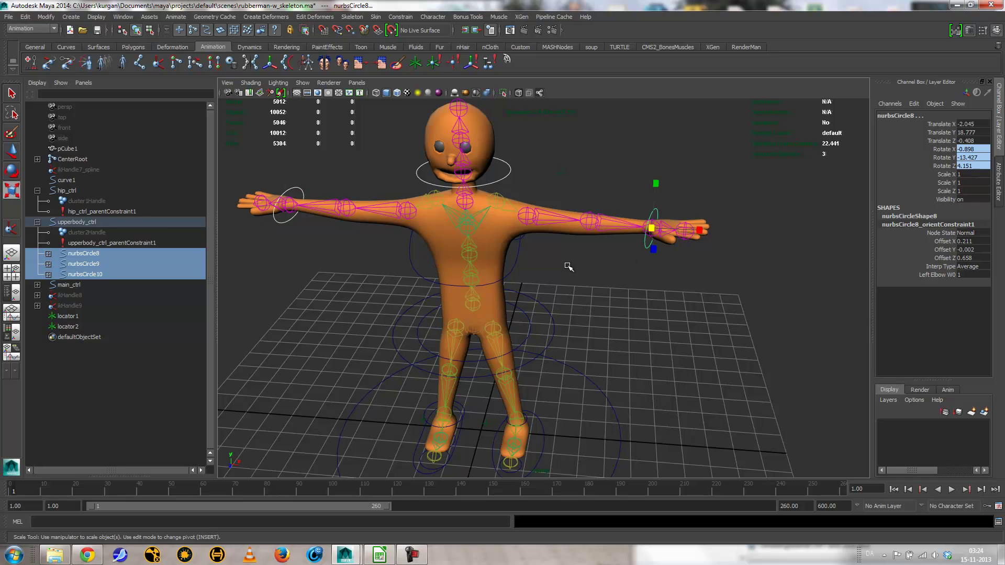
left_click(517, 255, "shift")
left_click(525, 317, "shift")
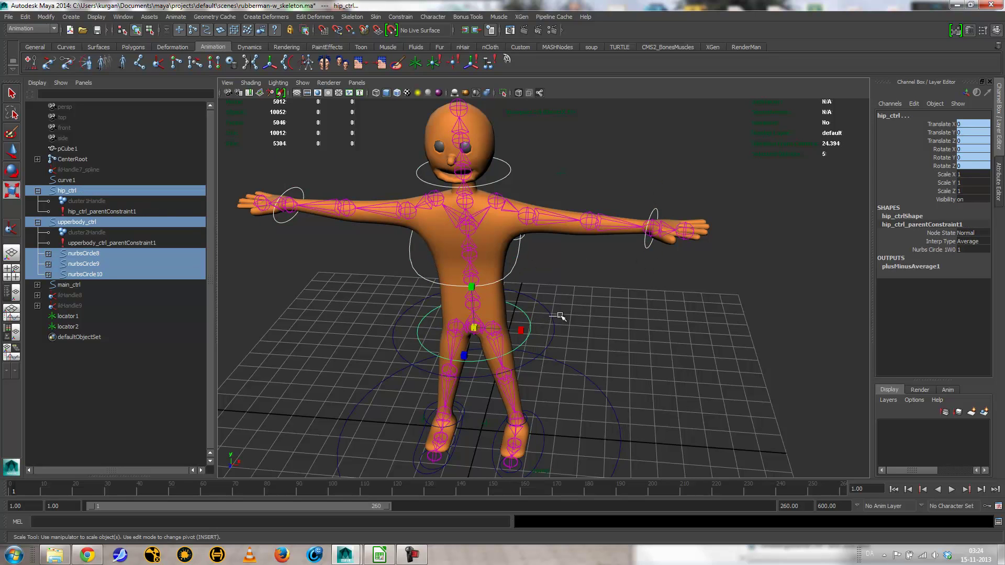
left_click(554, 321, "shift")
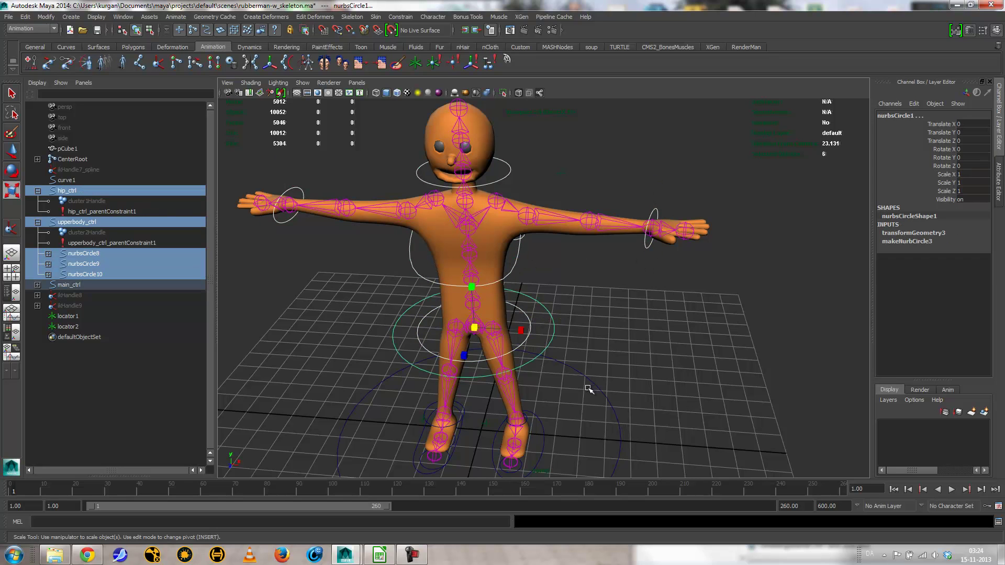
Add left_foot_ctrl, the toe-tip control, left_ball_ctrl, the ankle control and nurbsCircle7
left_click(539, 441, "shift")
left_click_drag(538, 444, 557, 410, "alt")
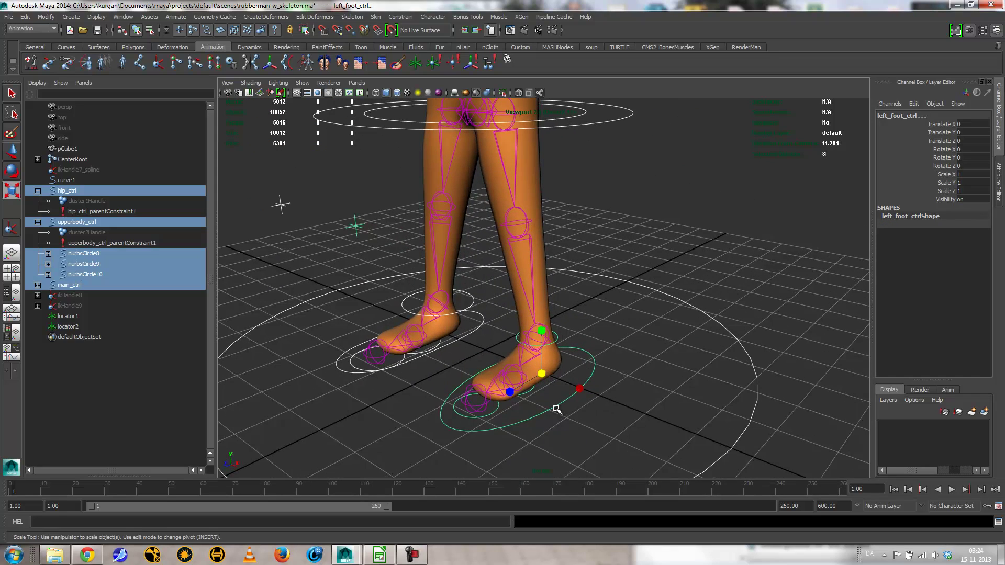
left_click(492, 415, "shift")
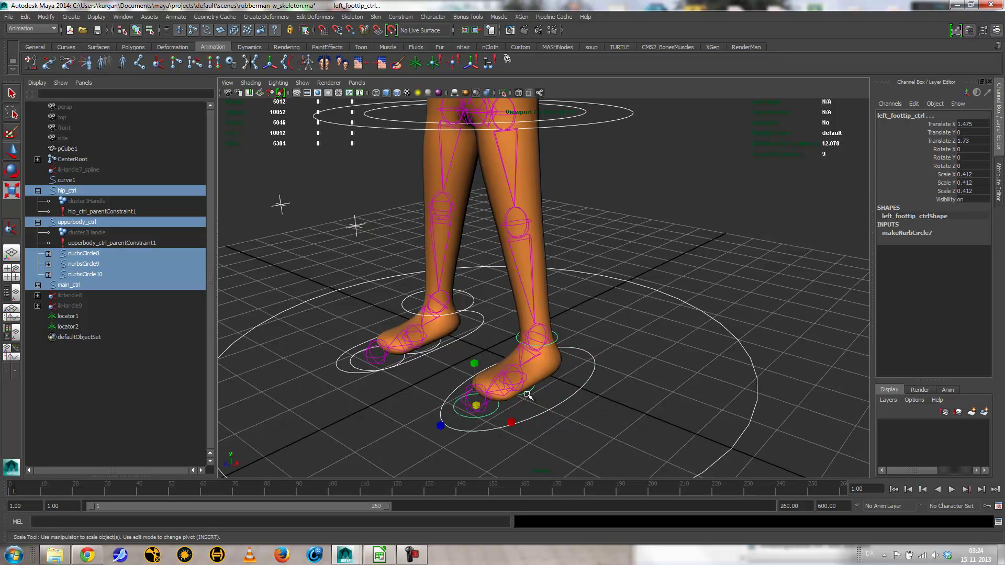
left_click(527, 396, "shift")
left_click(557, 336, "shift")
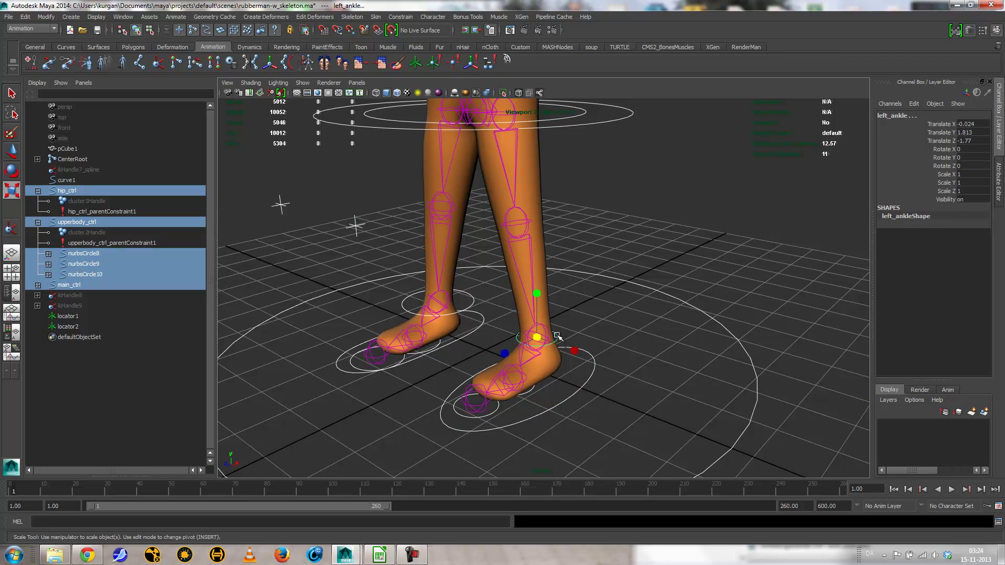
left_click(354, 372, "shift")
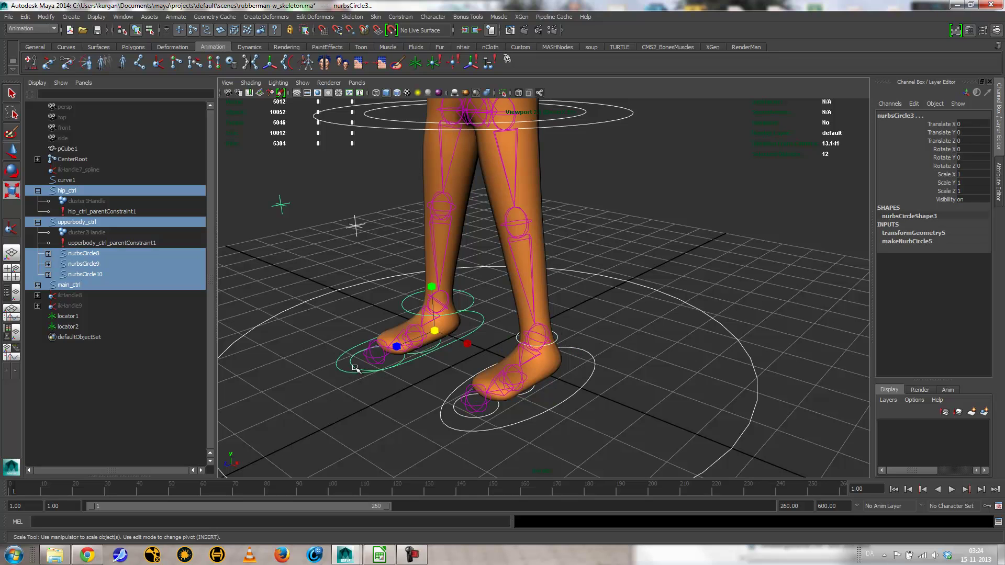
left_click(438, 347, "shift")
left_click(472, 304, "shift")
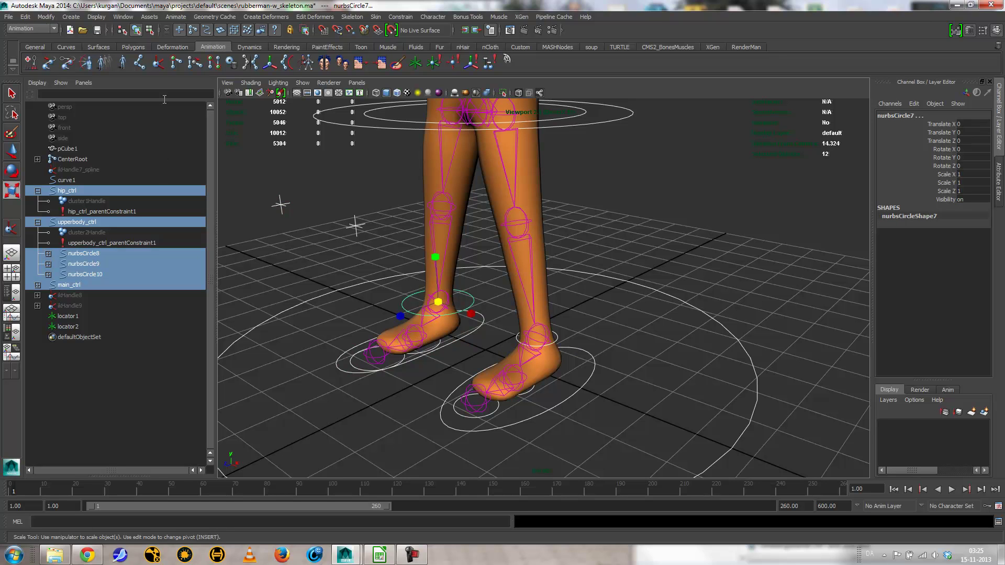
Turn on selection handles for the chosen controls, then for the left foot circle
left_click(97, 17)
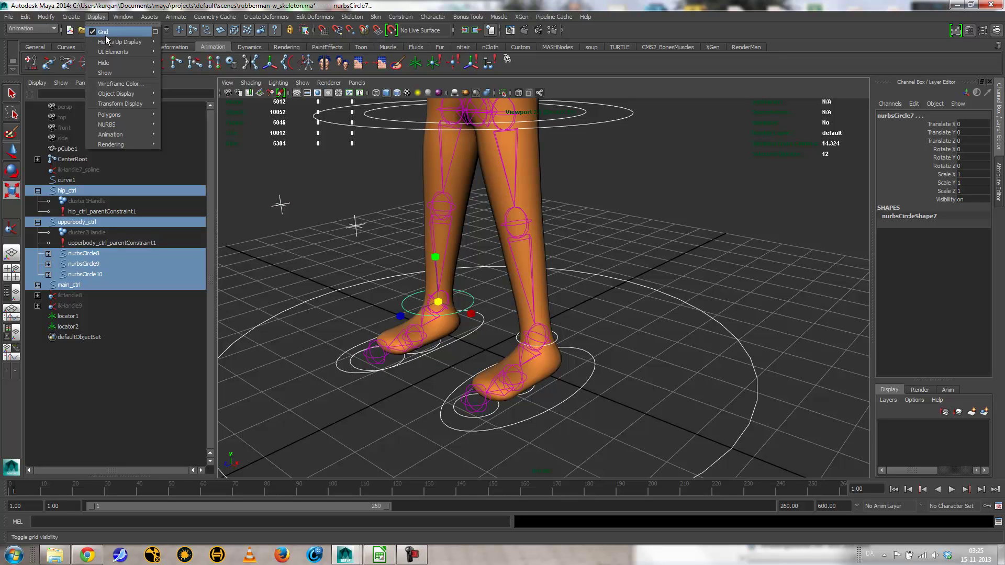
mouse_move(112, 95)
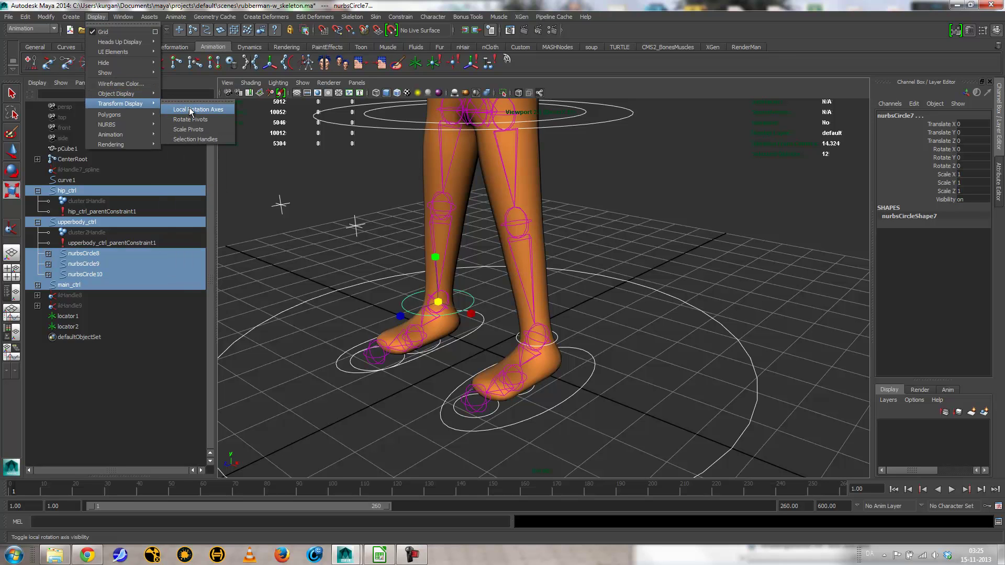
left_click(190, 140)
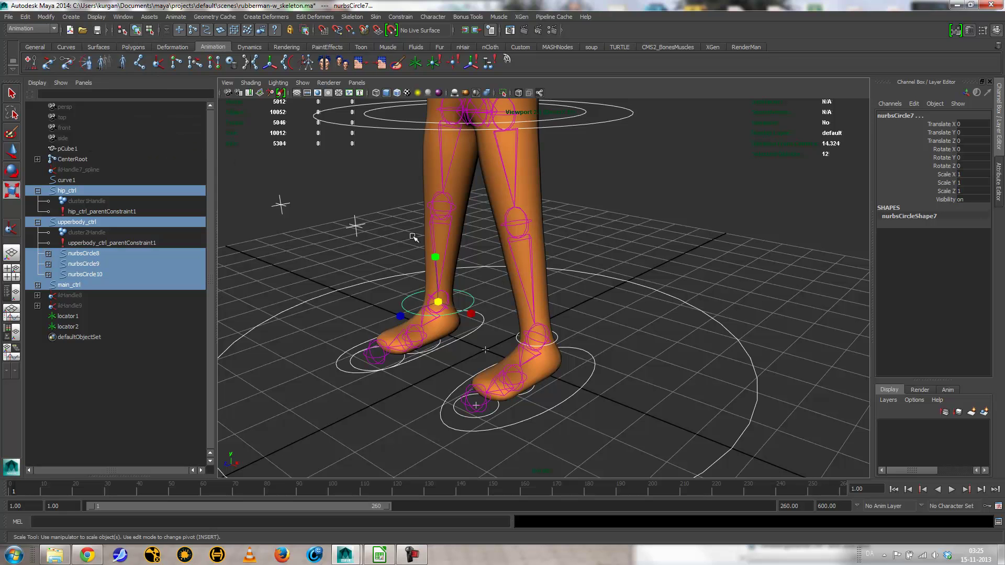
left_click_drag(396, 397, 392, 337, "alt")
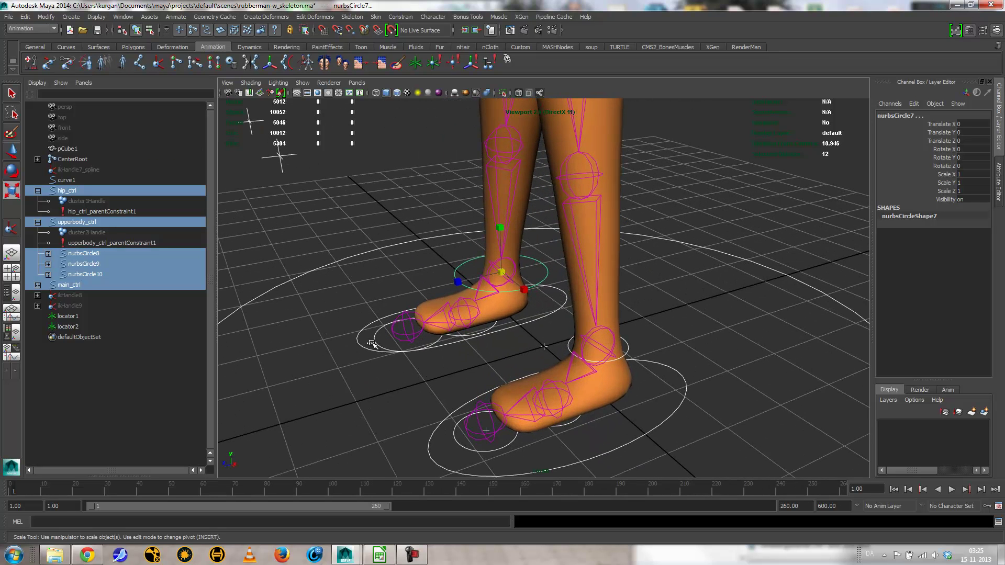
left_click(372, 343)
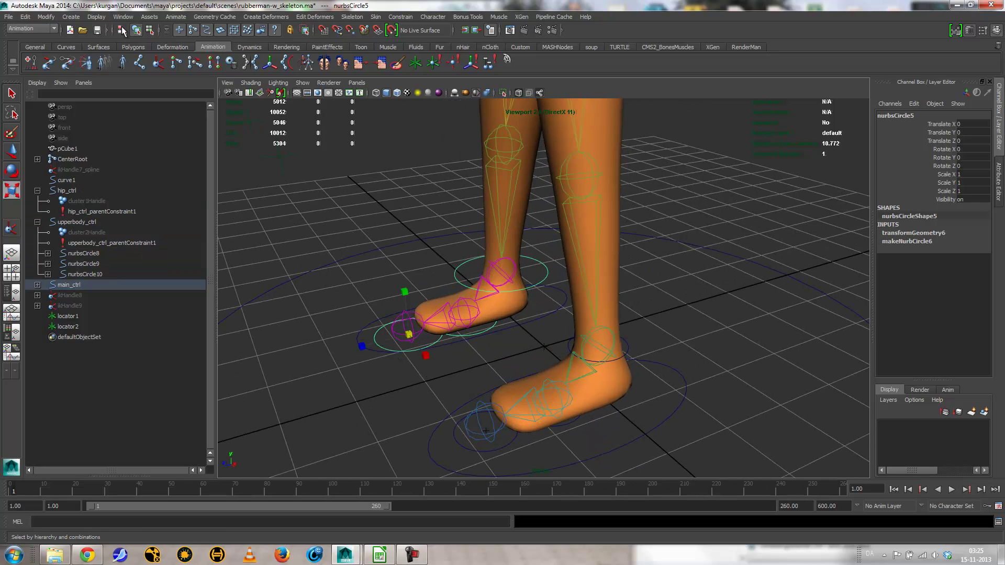
left_click(96, 17)
mouse_move(143, 105)
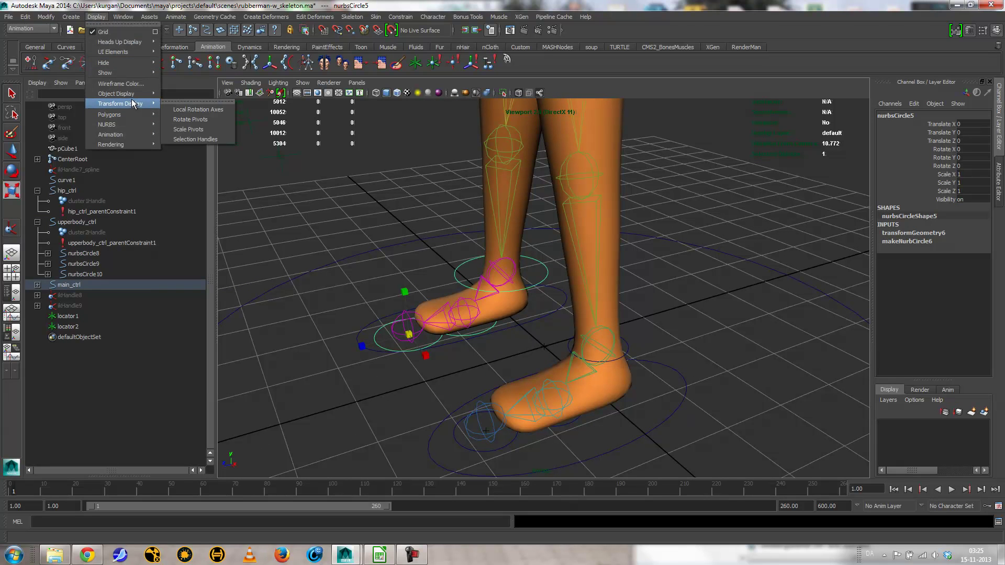
left_click(192, 140)
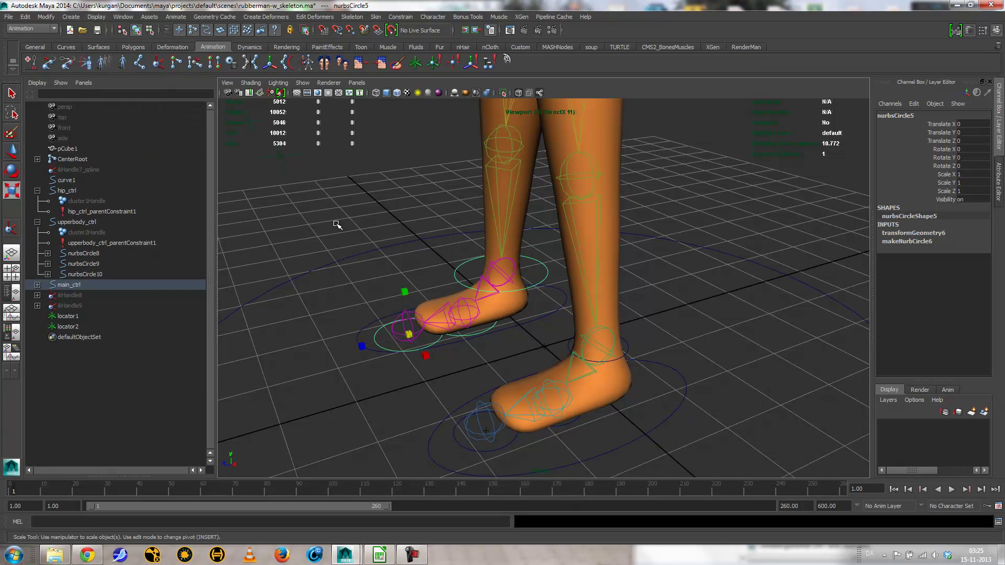
Close in on the left foot and pick out its toe and LeftFoot joints
left_click(404, 370)
left_click_drag(399, 377, 408, 371, "alt")
middle_click_drag(408, 370, 592, 305, "alt")
right_click_drag(592, 305, 571, 318, "alt")
key("r")
left_click_drag(491, 276, 542, 319)
left_click_drag(582, 292, 605, 303, "alt")
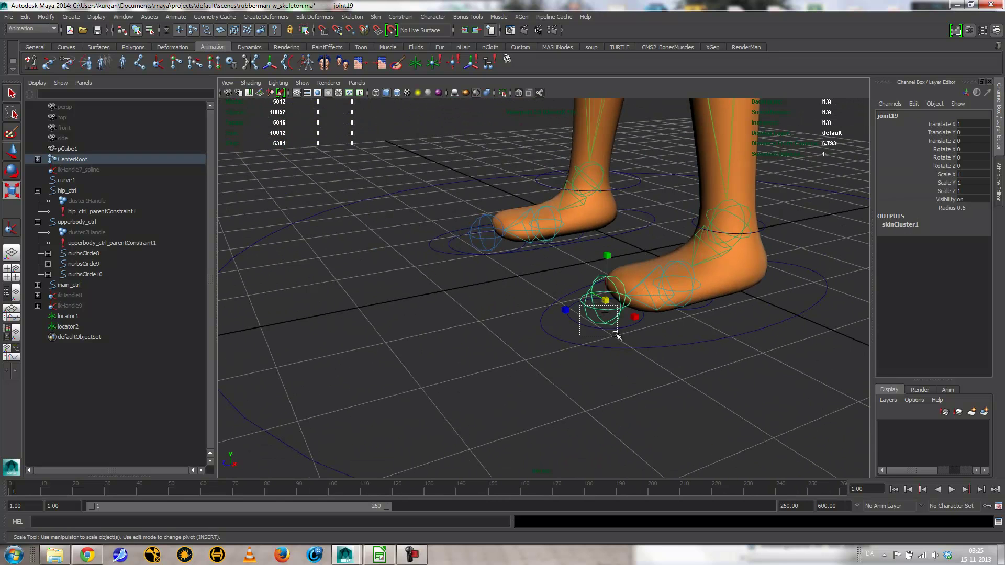
middle_click_drag(672, 338, 484, 250, "alt")
left_click(488, 305)
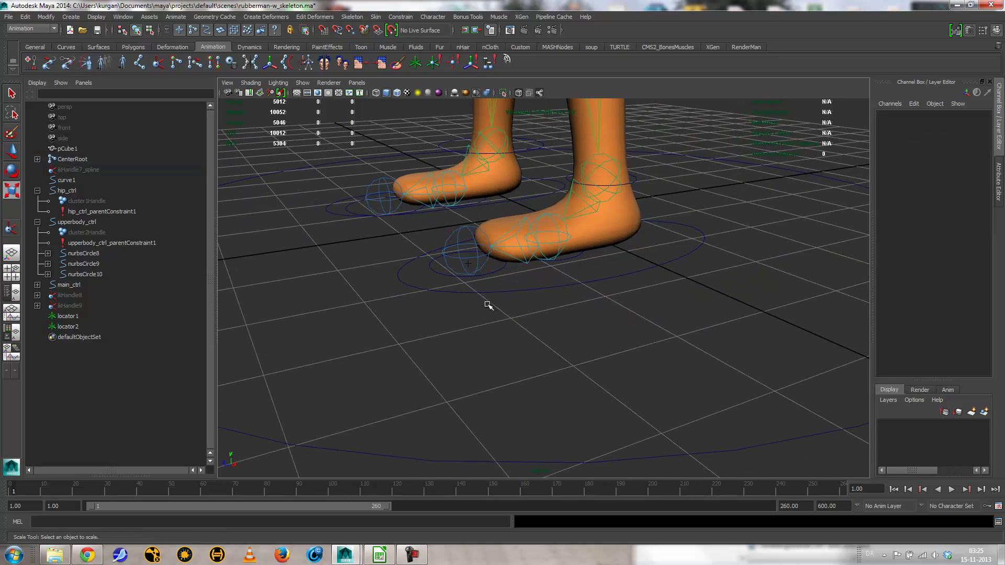
right_click_drag(645, 265, 400, 287, "alt")
left_click_drag(400, 287, 439, 267, "alt")
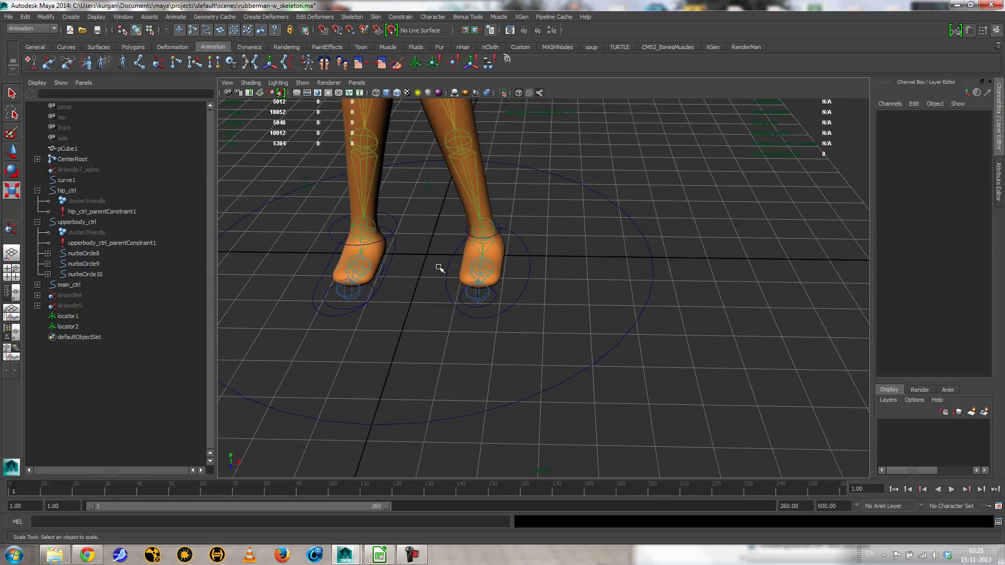
left_click(473, 288)
left_click(404, 247)
left_click(481, 258)
Pull back to frame the whole character from legs to head
right_click_drag(578, 249, 407, 251, "alt")
middle_click_drag(250, 115, 282, 189, "alt")
middle_click_drag(372, 195, 347, 224, "alt")
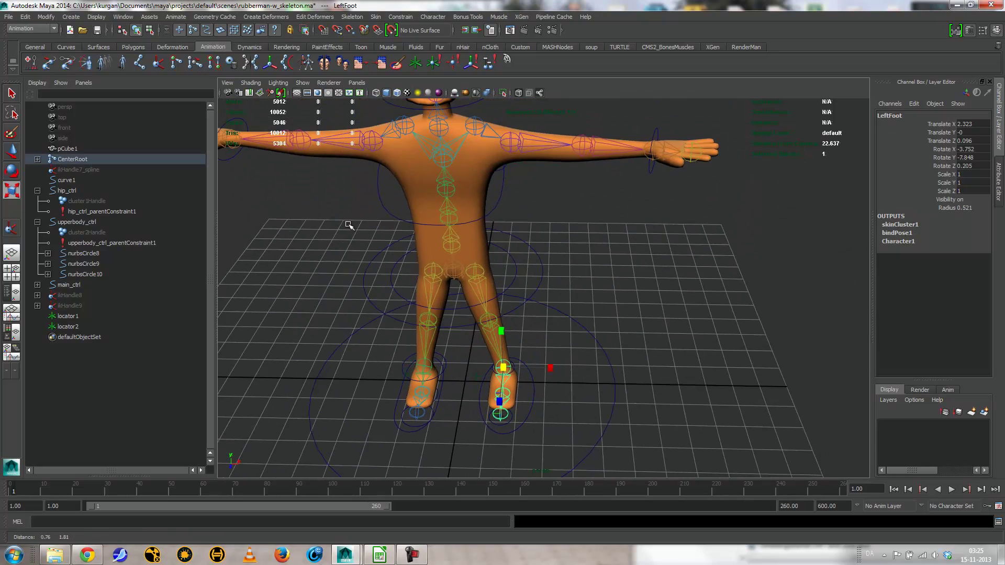
right_click_drag(464, 265, 491, 254, "alt")
Isolate the neck ring nurbsCircle10, toggle its selection handle, then deselect
left_click(414, 182)
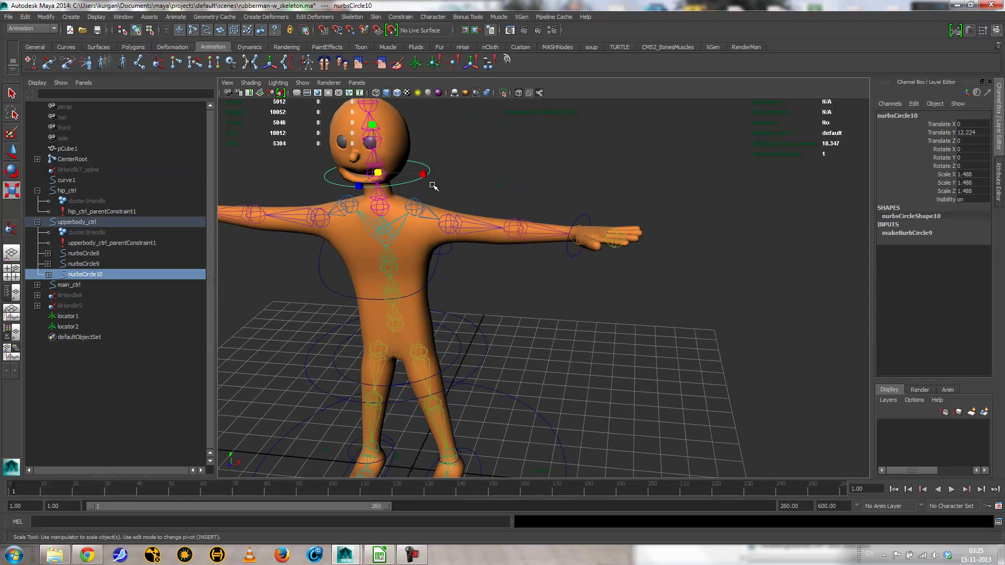
left_click(377, 187)
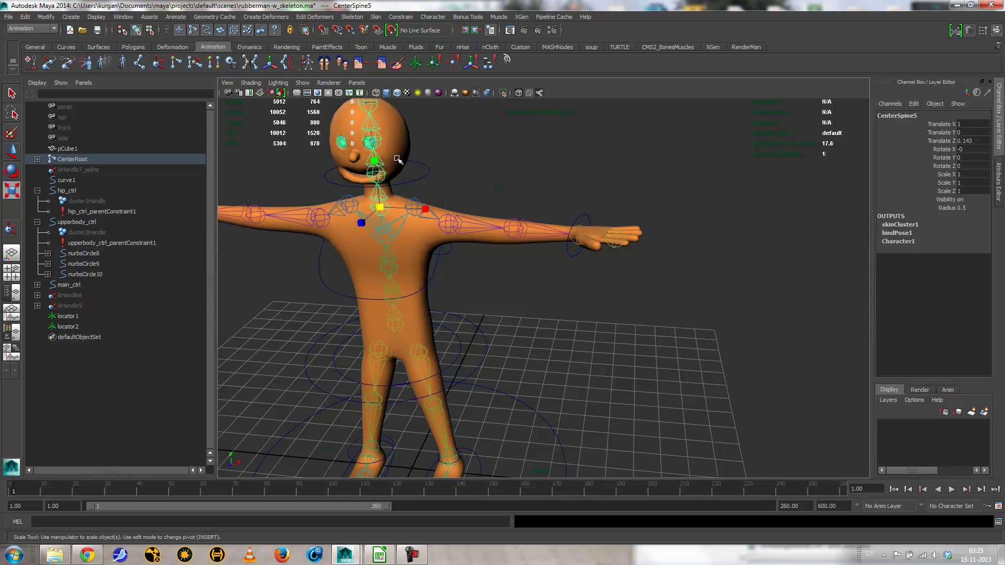
left_click_drag(398, 158, 430, 181)
left_click(419, 165)
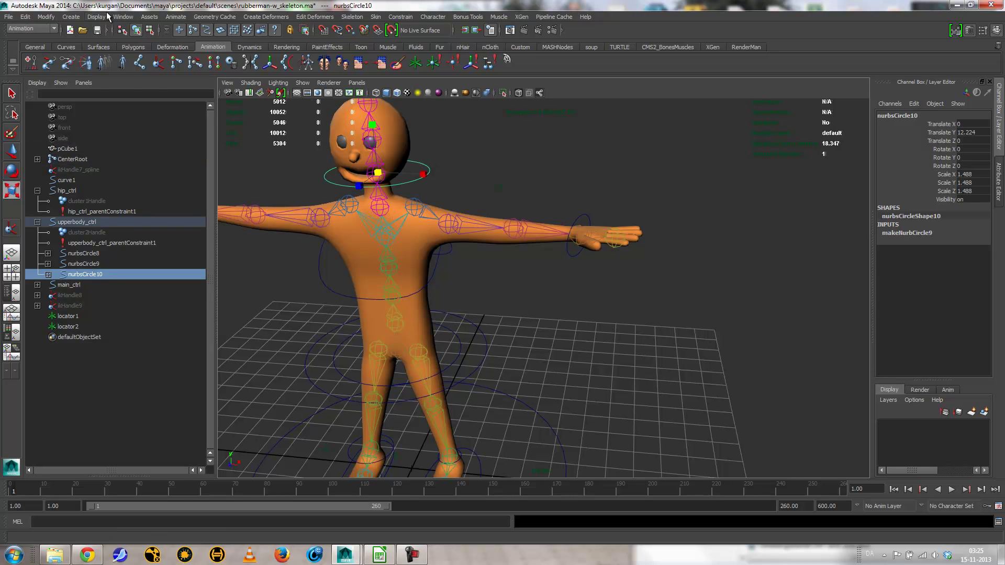
left_click(123, 16)
left_click(97, 17)
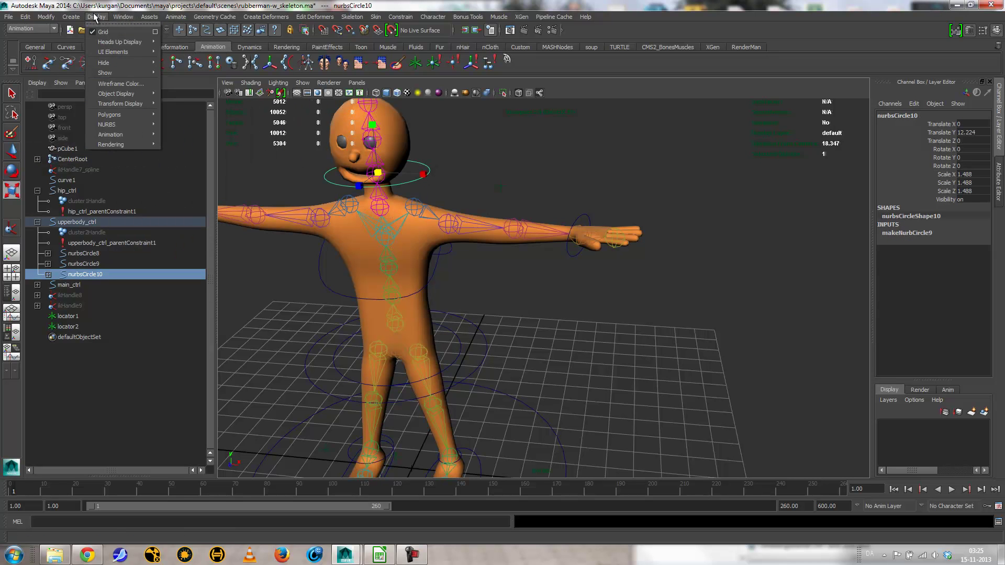
mouse_move(121, 114)
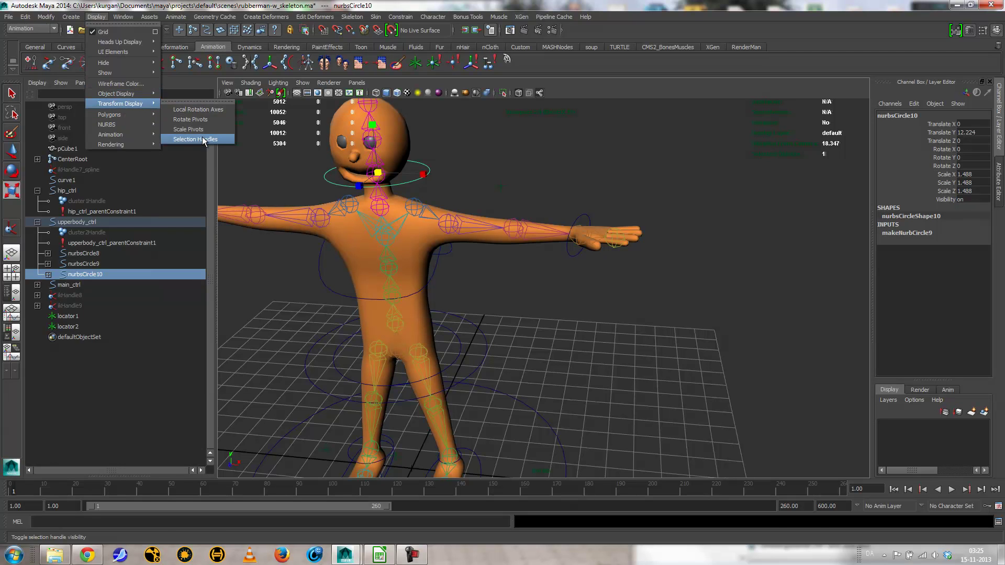
left_click(204, 139)
left_click(462, 157)
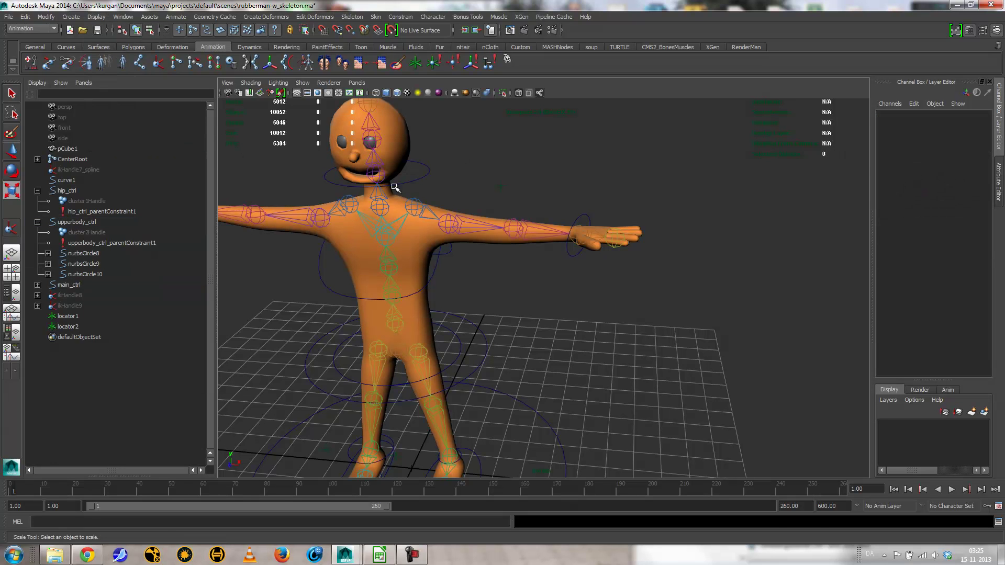
Hide the skeleton joints, orbit around the character, then show the joints again
left_click(303, 82)
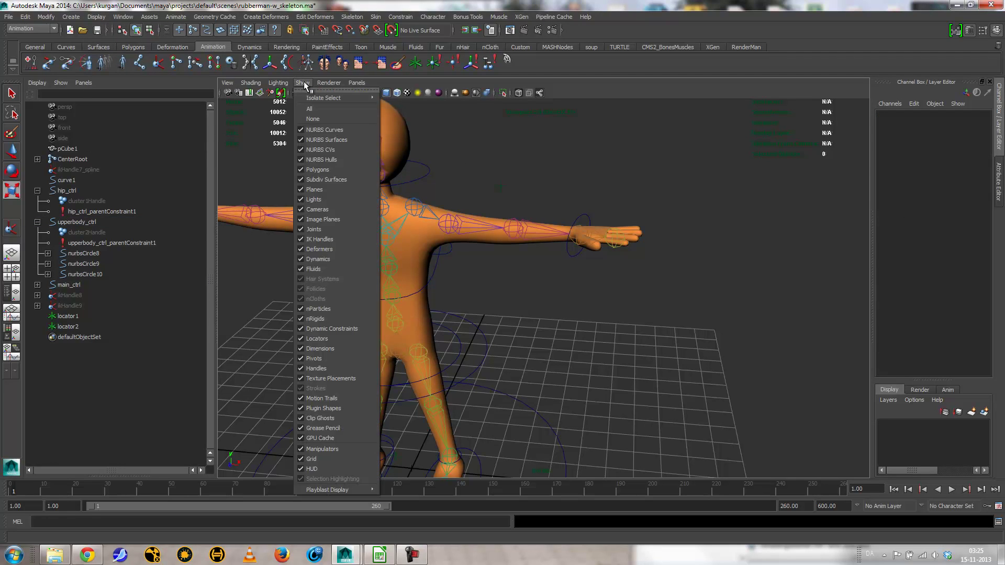
left_click(321, 230)
left_click_drag(348, 224, 527, 308, "alt")
left_click_drag(470, 220, 478, 202, "alt")
left_click(479, 205)
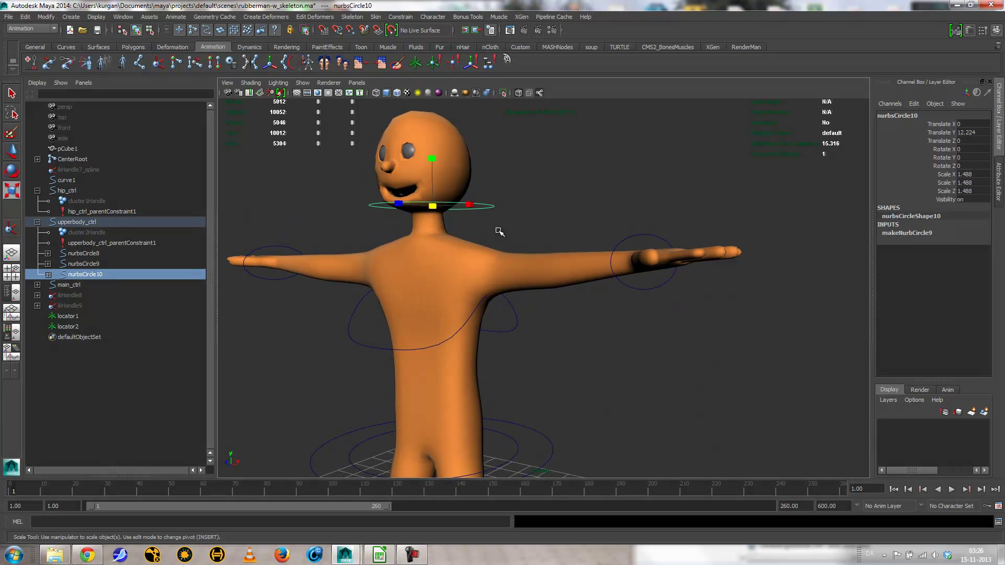
left_click_drag(520, 245, 561, 291, "alt")
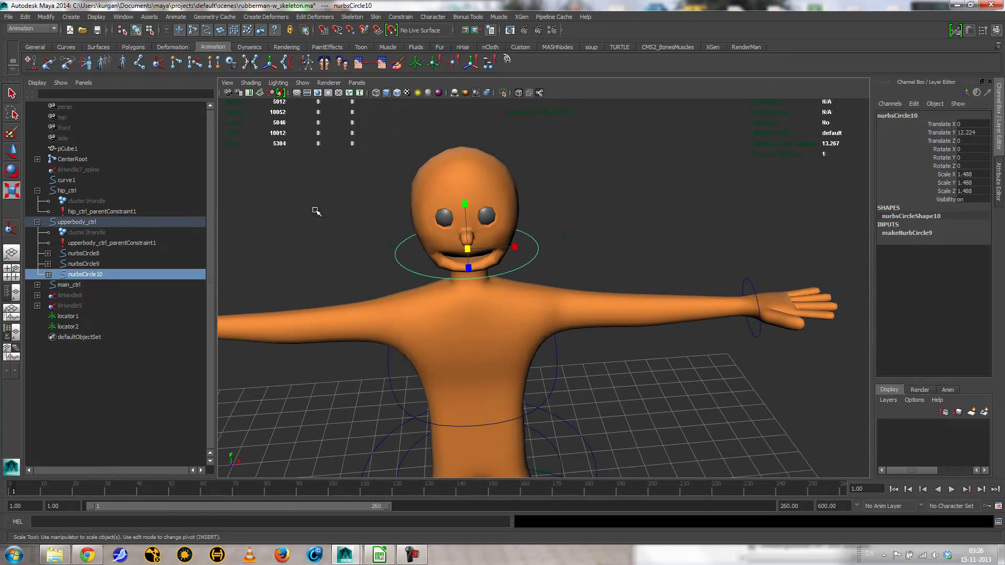
left_click(302, 84)
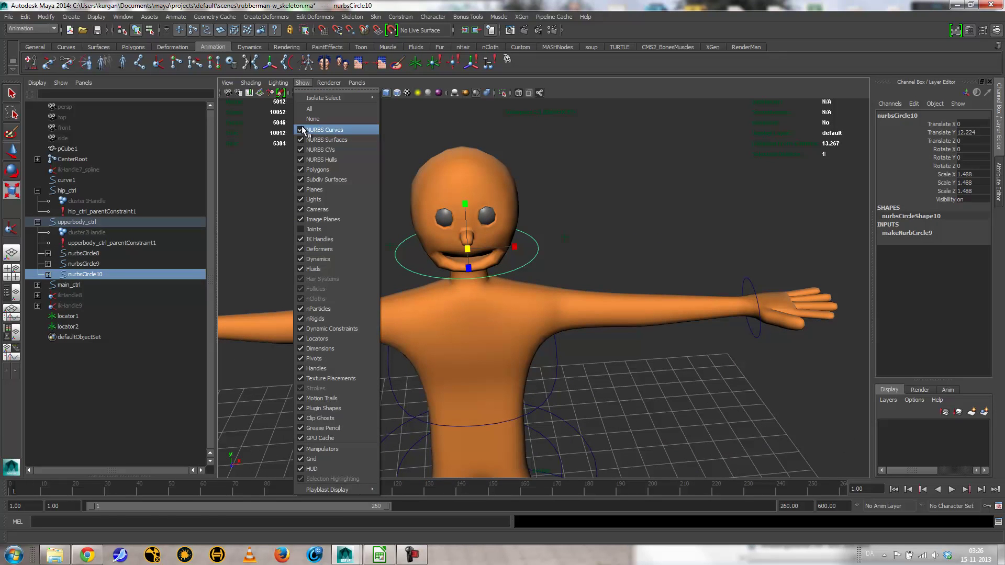
left_click(302, 231)
Toggle selection handles on both elbow joints and both collar joints
left_click(643, 307)
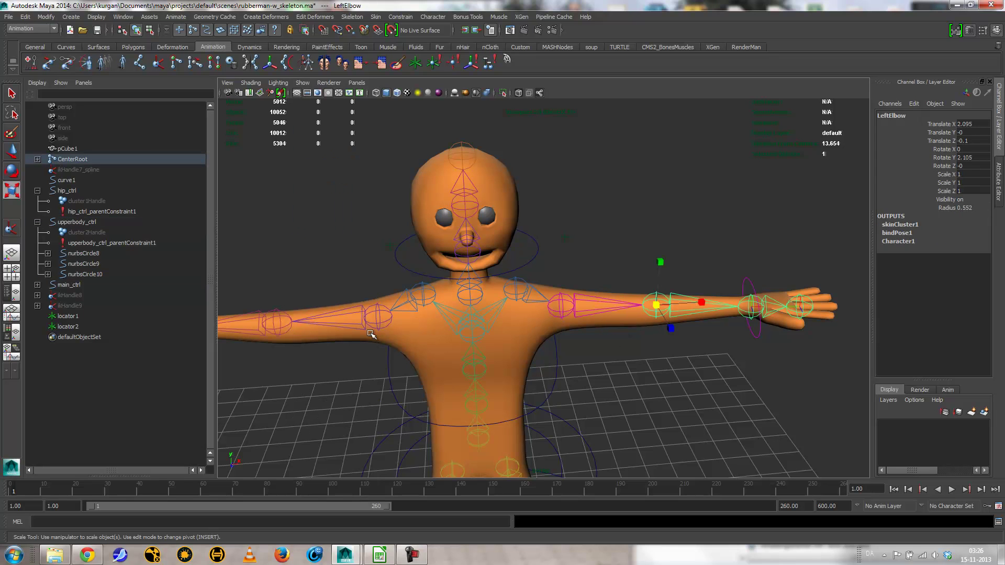
left_click(278, 333, "shift")
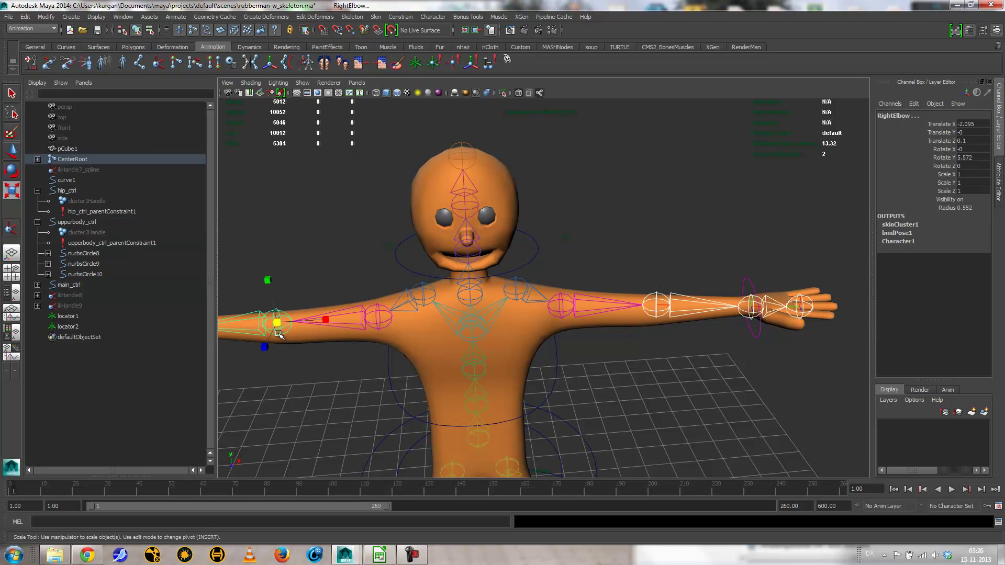
left_click(424, 293, "shift")
left_click(516, 287, "shift")
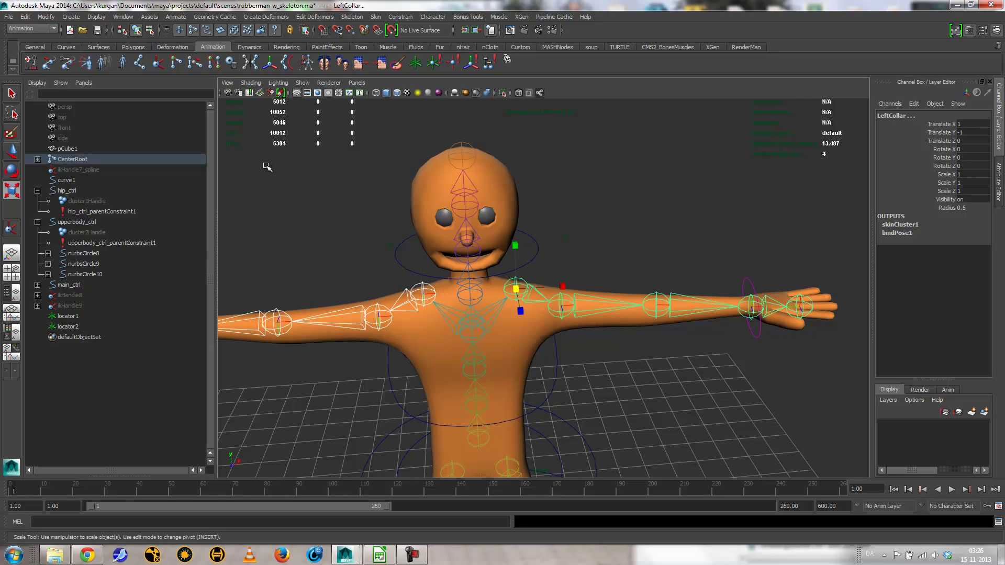
left_click(99, 17)
mouse_move(131, 104)
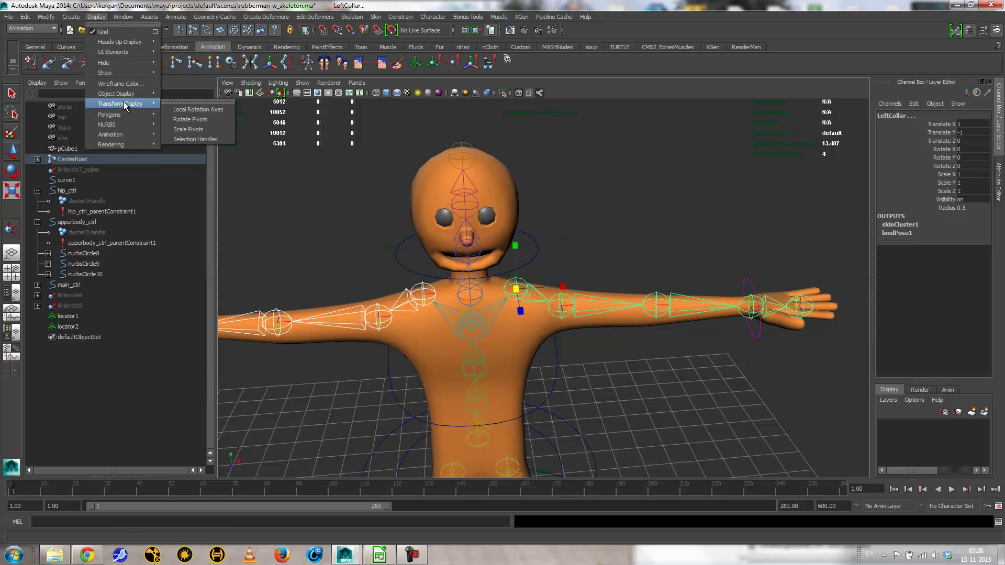
left_click(197, 139)
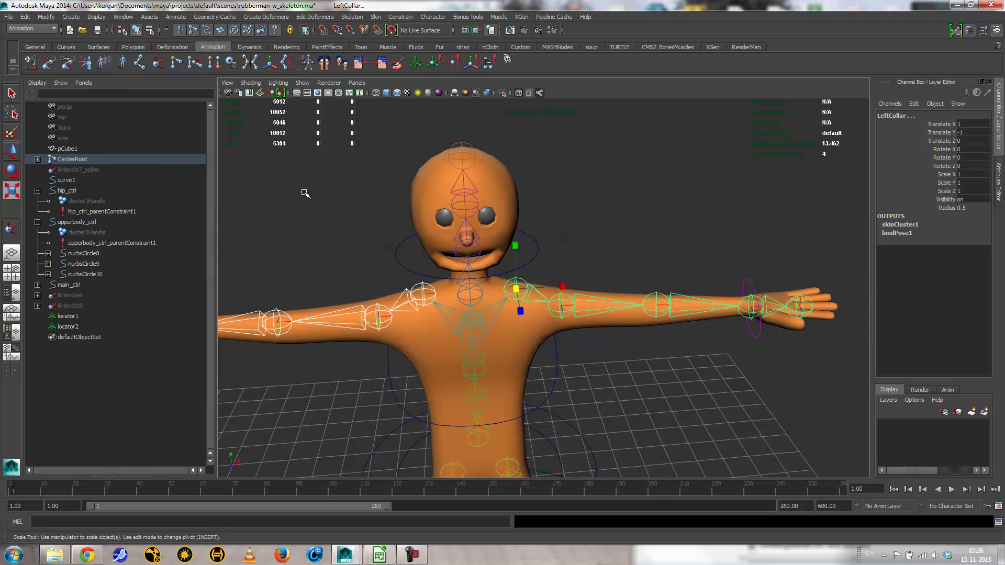
left_click(603, 380)
left_click_drag(615, 370, 603, 359, "alt")
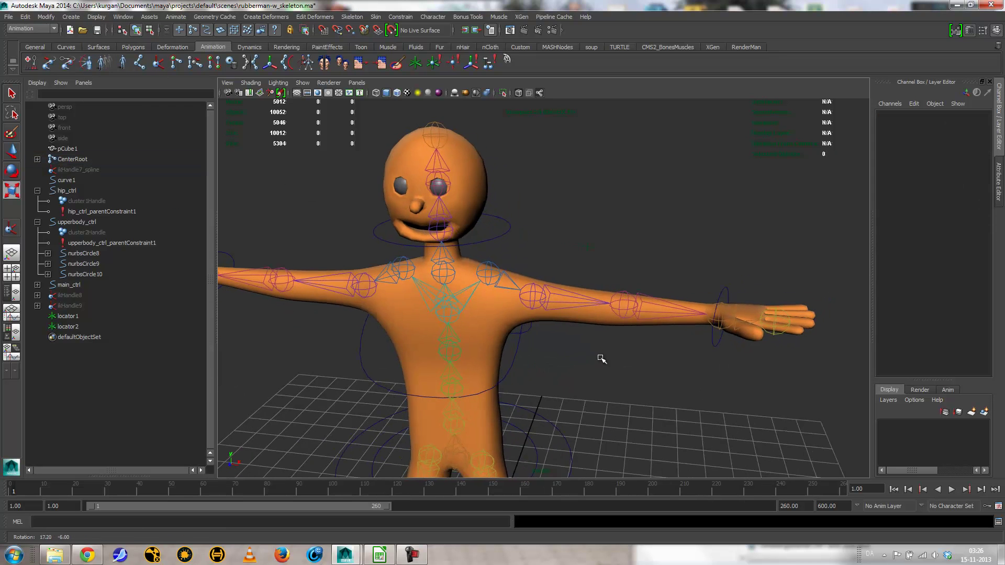
Hide the skeleton joints and zoom in on the legs and feet
left_click(303, 83)
left_click(313, 228)
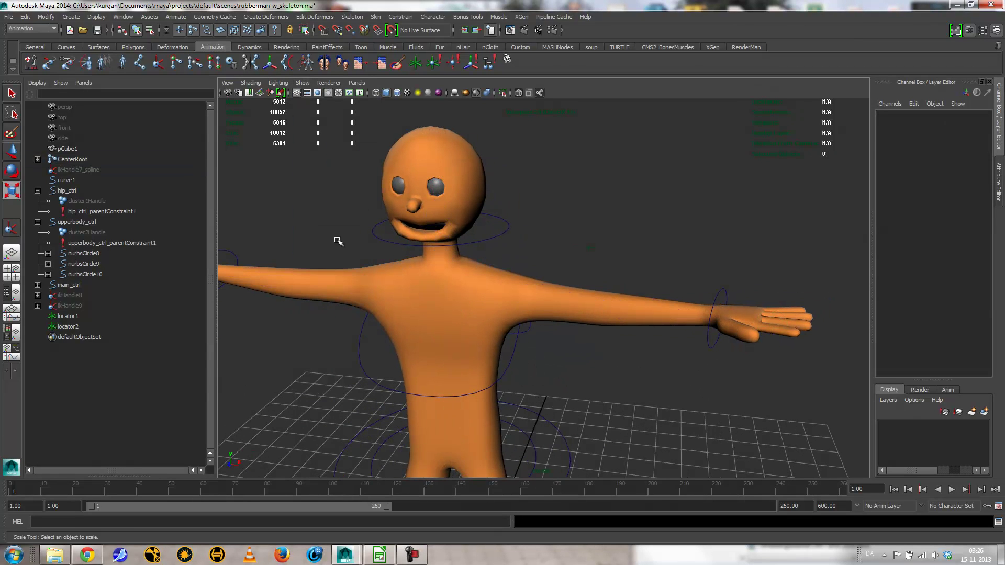
left_click_drag(603, 308, 642, 344)
right_click_drag(642, 344, 610, 344, "alt")
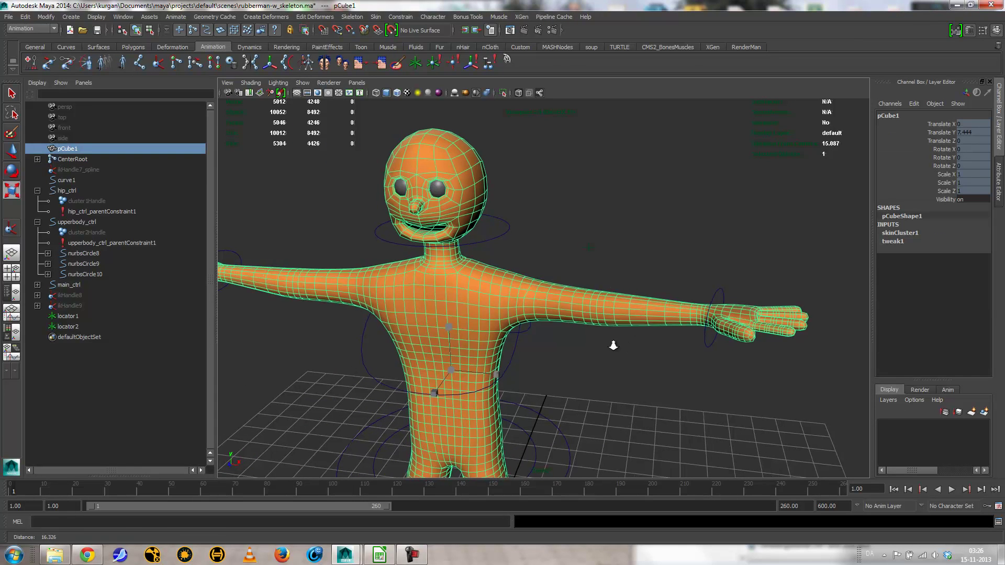
left_click_drag(611, 344, 429, 350, "alt")
middle_click_drag(428, 350, 405, 373, "alt")
left_click_drag(406, 373, 420, 273, "alt")
right_click_drag(419, 274, 513, 344, "alt")
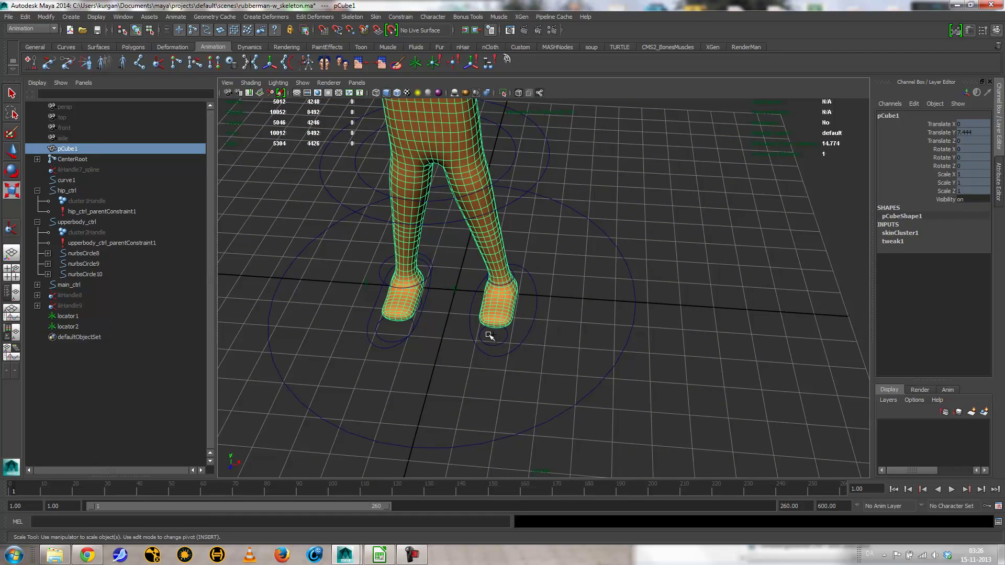
Select the main_ctrl circle and bring up its Attribute Editor
left_click(501, 347)
left_click_drag(599, 279, 675, 325)
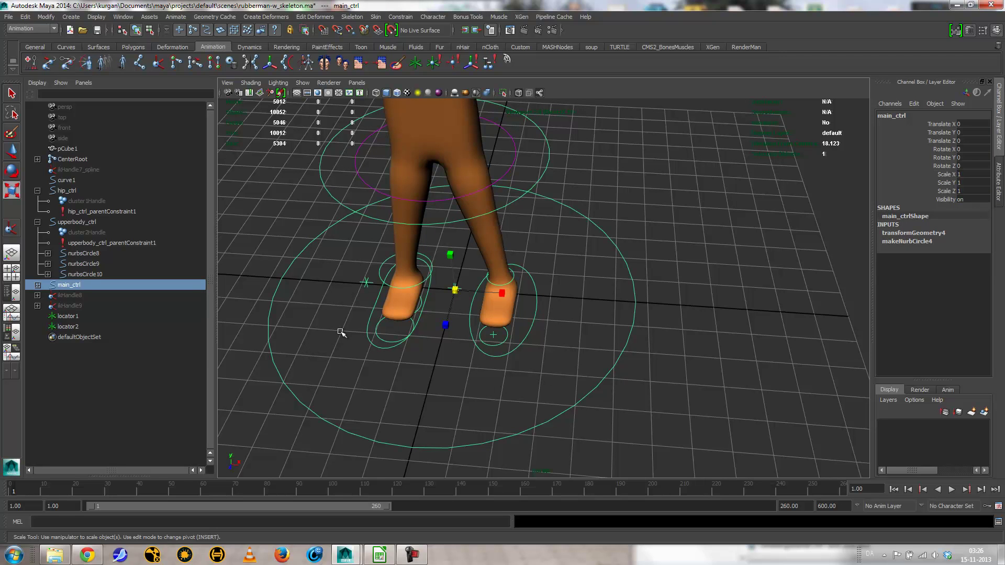
left_click(999, 182)
Expand main_ctrl's display settings and inspect nurbsCircle1 and hip_ctrl
left_click_drag(673, 260, 657, 235, "alt")
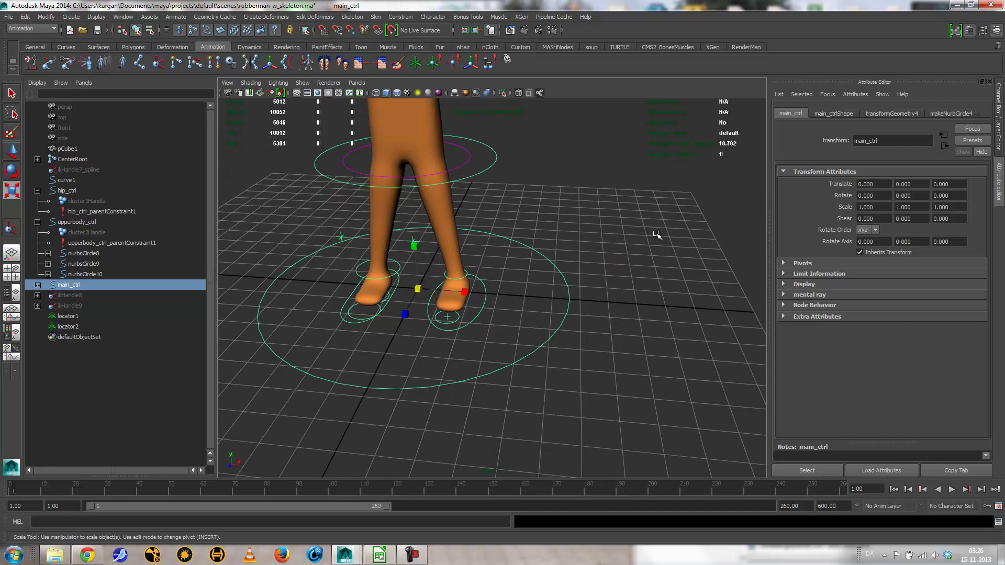
left_click(799, 286)
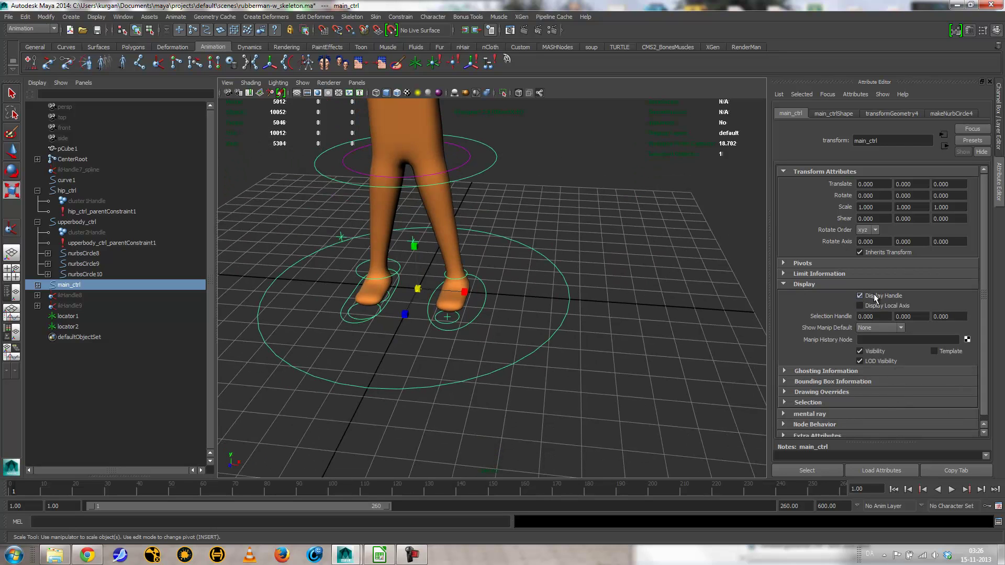
left_click(489, 156)
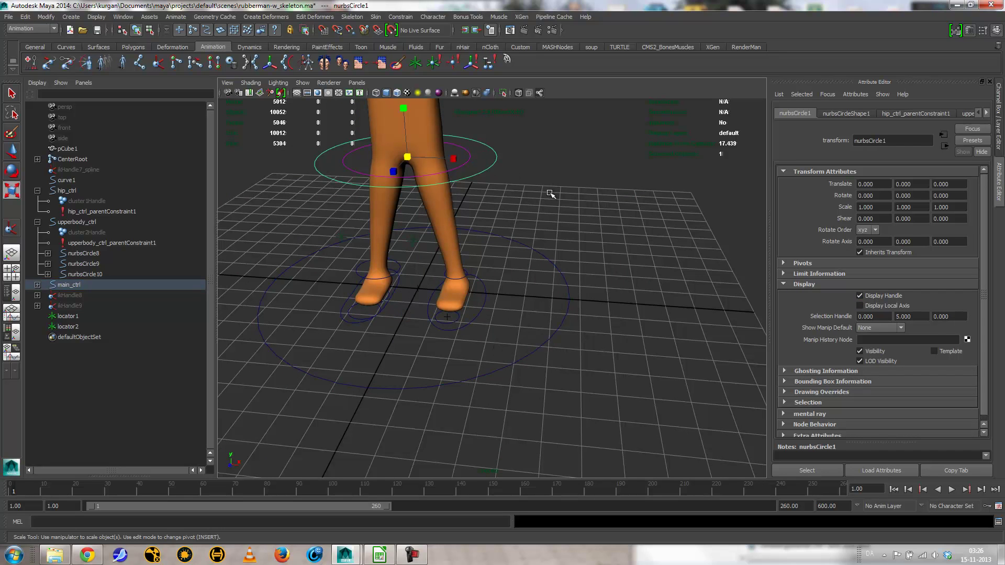
left_click(469, 154)
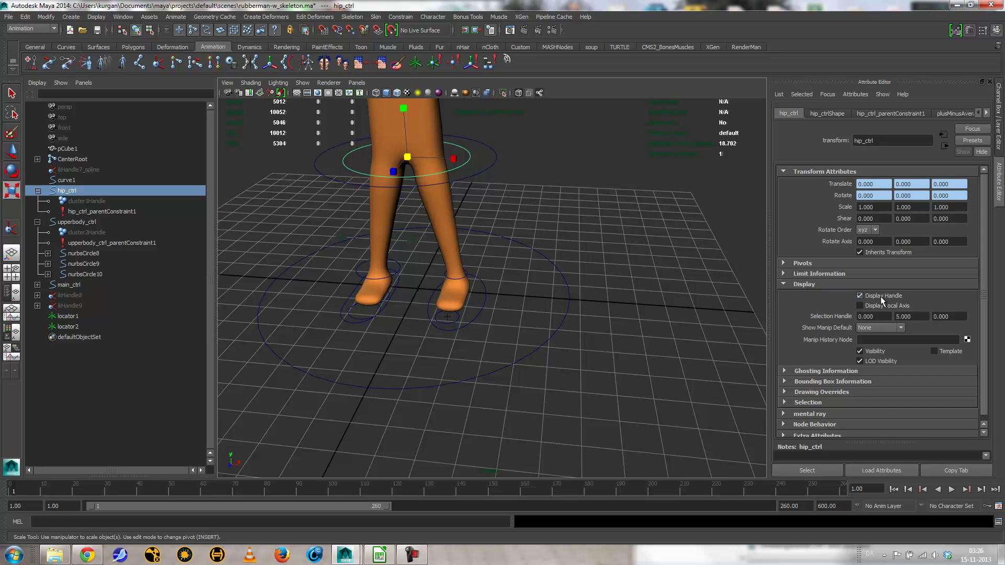
left_click_drag(550, 246, 591, 270, "alt")
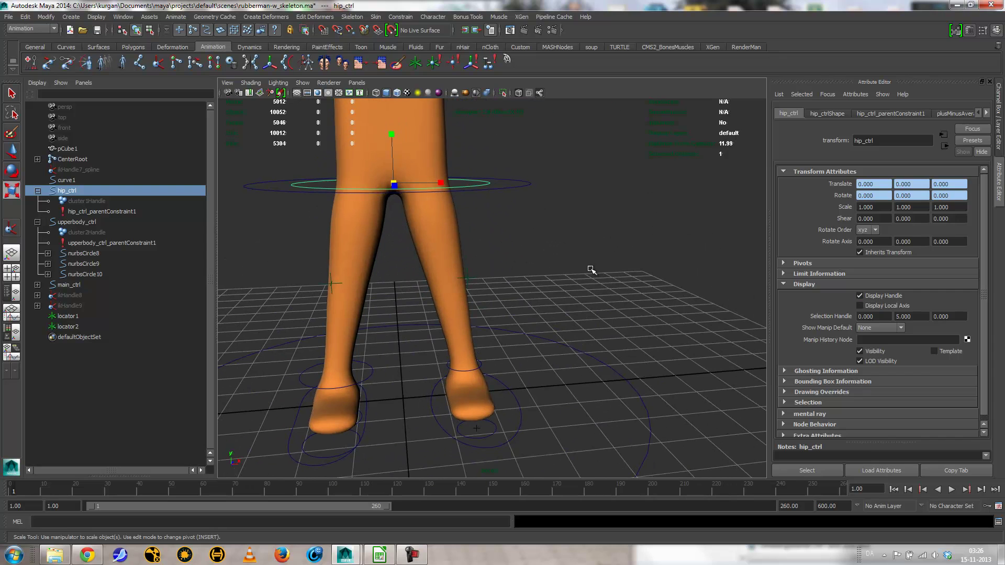
left_click(517, 253)
left_click_drag(517, 254, 456, 246, "alt")
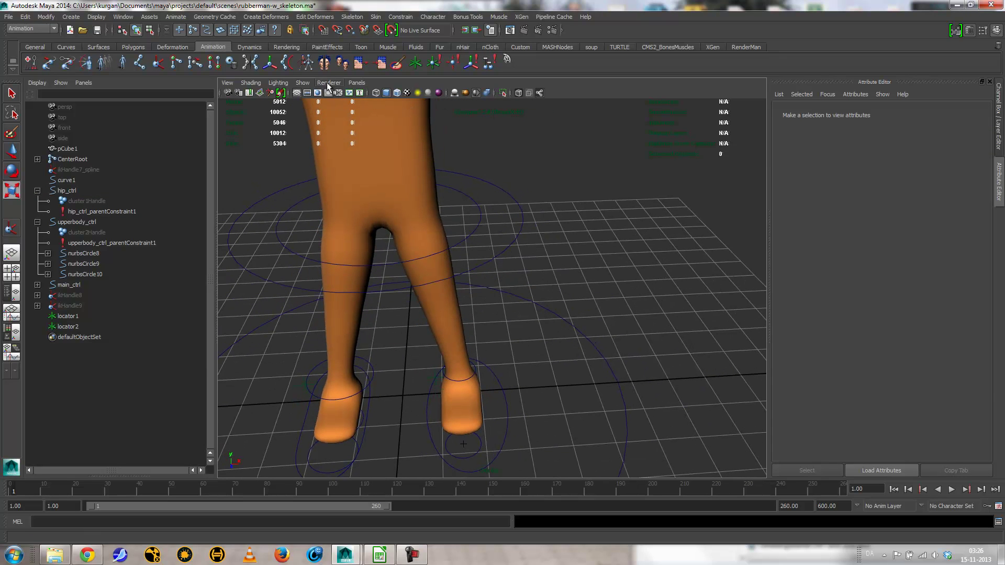
Switch to High Quality Rendering and turn on nurbsCircle6's selection handle
left_click(329, 85)
left_click(364, 99)
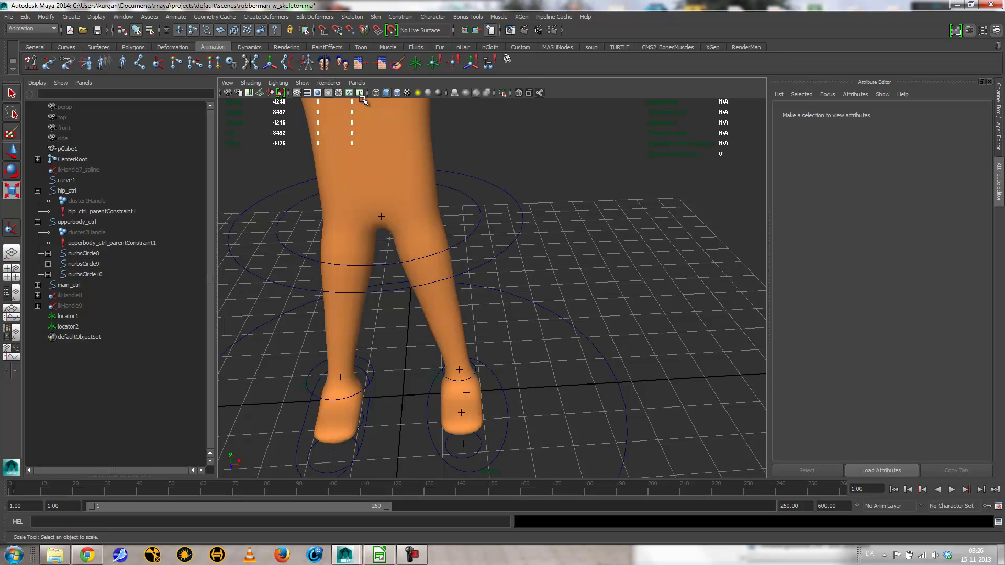
left_click_drag(661, 289, 501, 290, "alt")
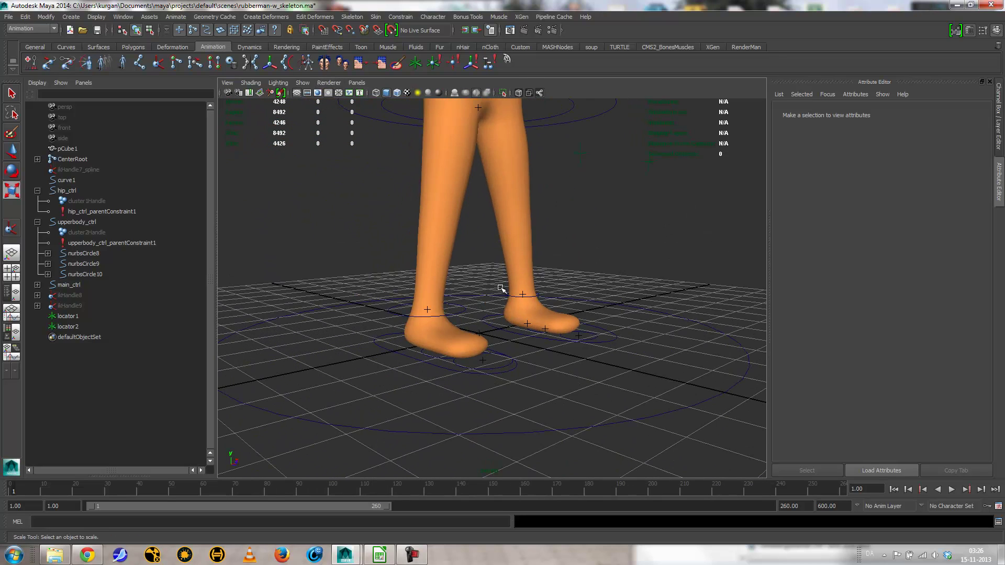
left_click(436, 357)
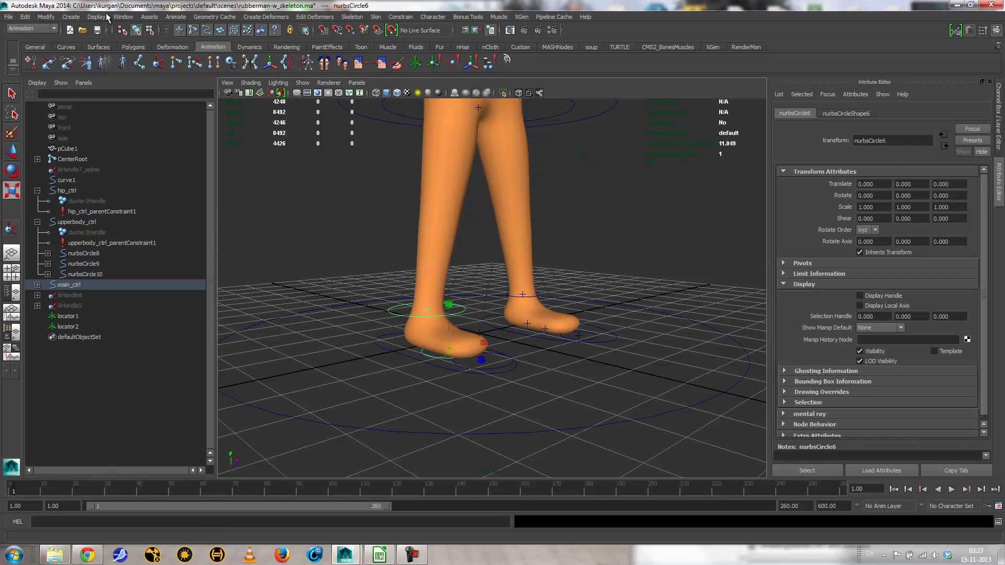
left_click(95, 17)
mouse_move(129, 103)
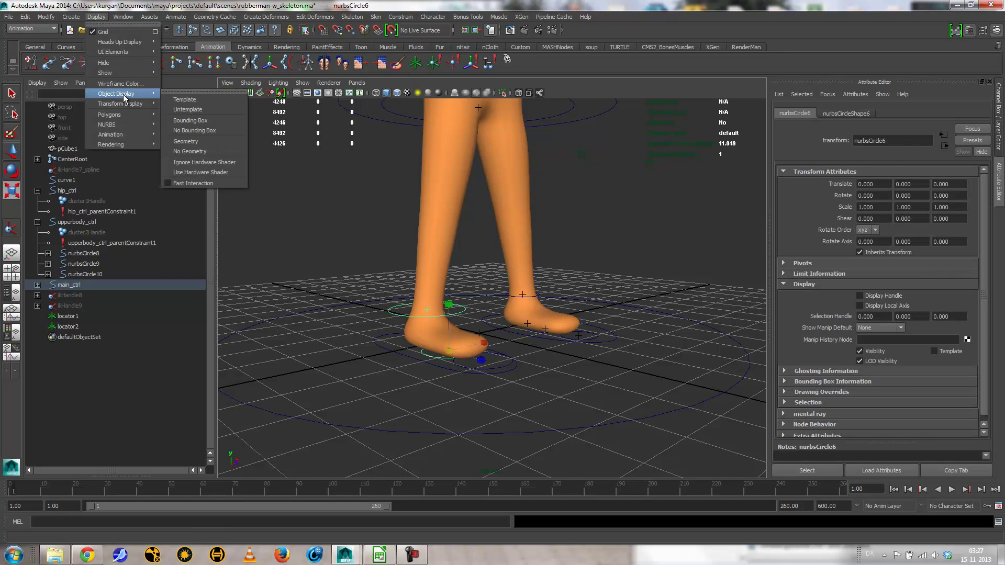
left_click(190, 139)
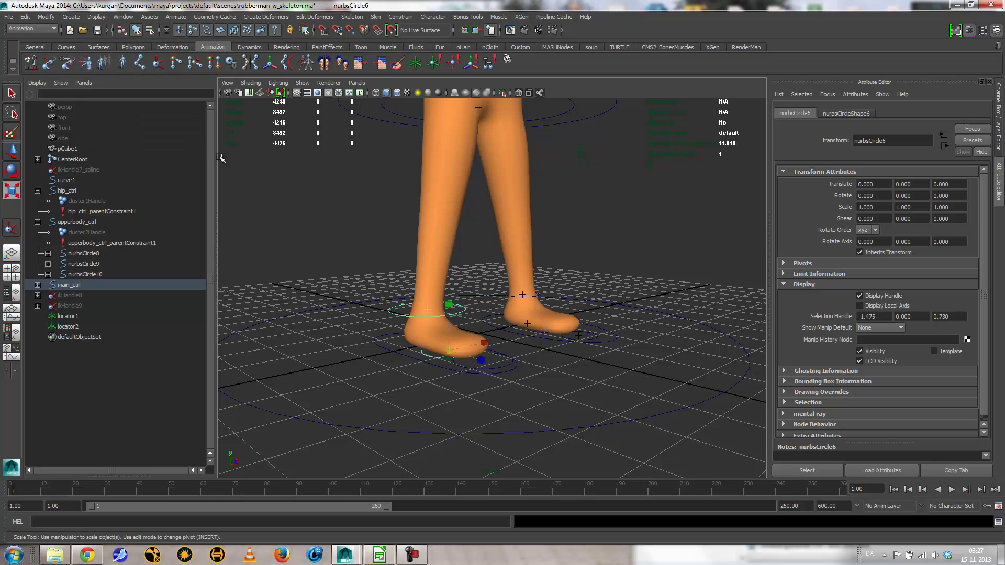
Recheck nurbsCircle1 and hip_ctrl, then pick the LeftElbow and RightElbow joints
left_click_drag(484, 270, 449, 291, "alt")
left_click_drag(563, 227, 556, 355, "alt")
left_click(539, 325)
left_click(509, 328)
middle_click_drag(579, 236, 737, 287, "alt")
left_click(605, 307)
left_click(348, 267)
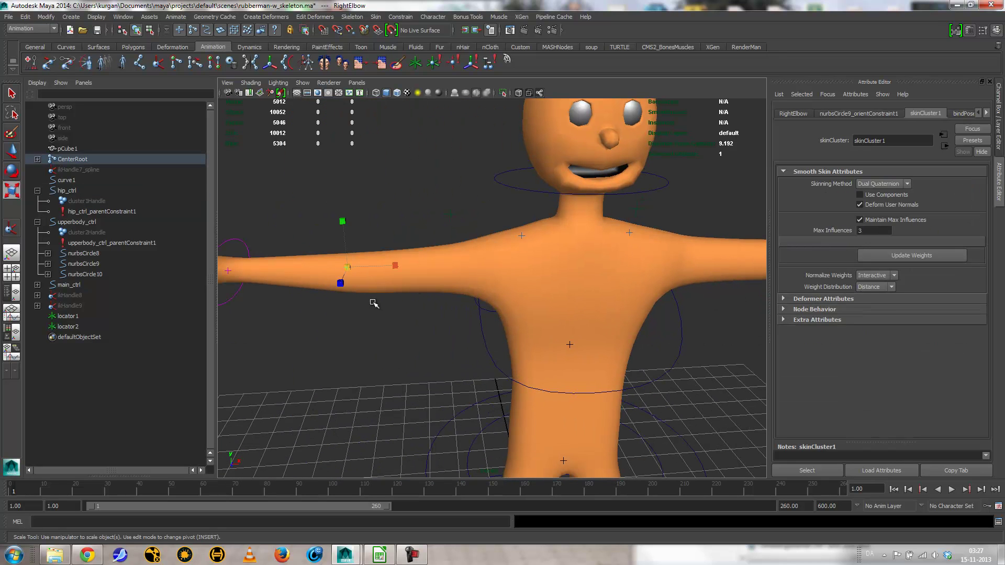
key("e")
left_click_drag(348, 283, 400, 279)
key("ctrl+z")
left_click_drag(462, 372, 477, 390, "alt")
right_click_drag(477, 390, 439, 422, "alt")
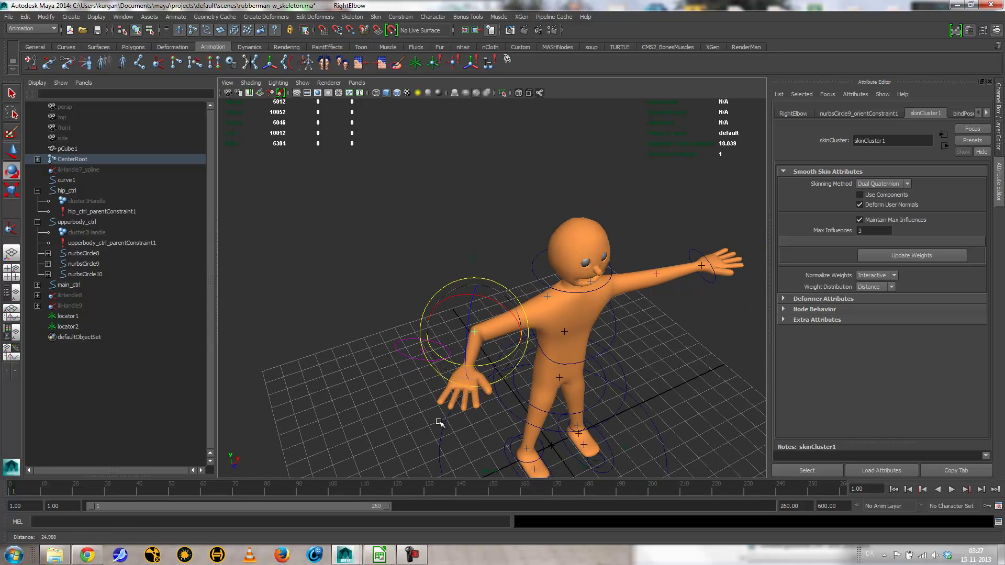
left_click(401, 346)
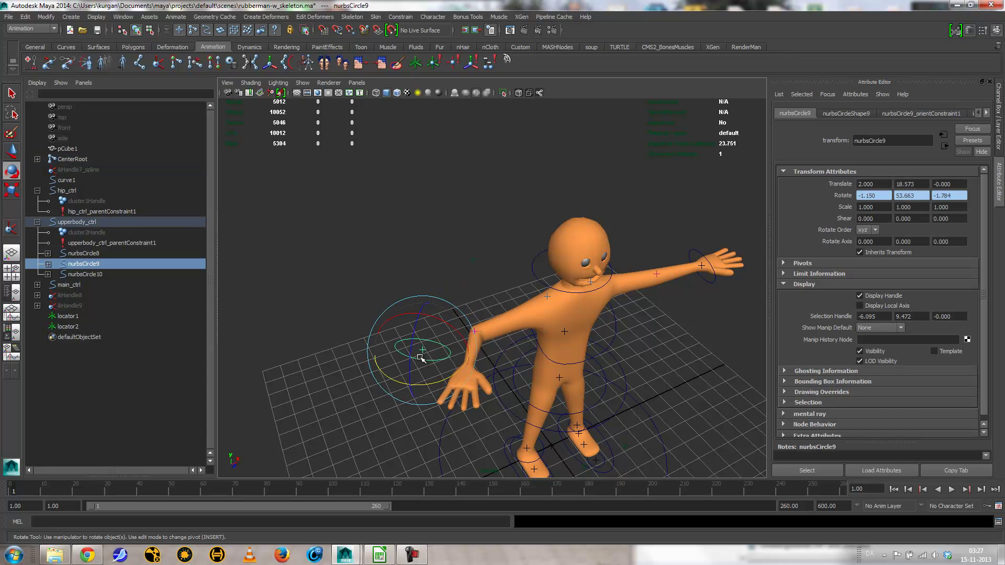
key("w")
left_click_drag(424, 352, 419, 373)
left_click_drag(489, 377, 448, 355, "alt")
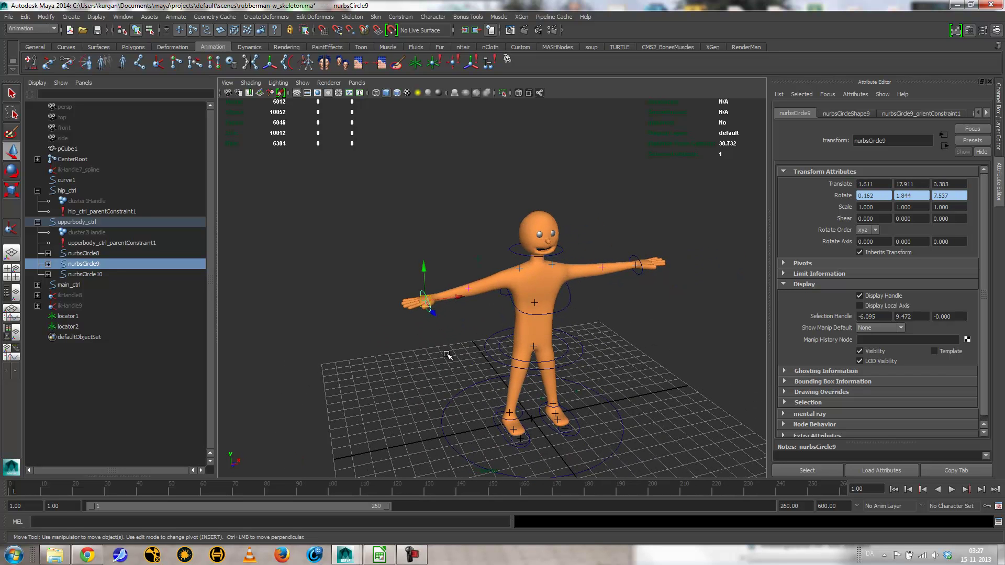
key("ctrl+z")
right_click_drag(515, 352, 559, 356, "alt")
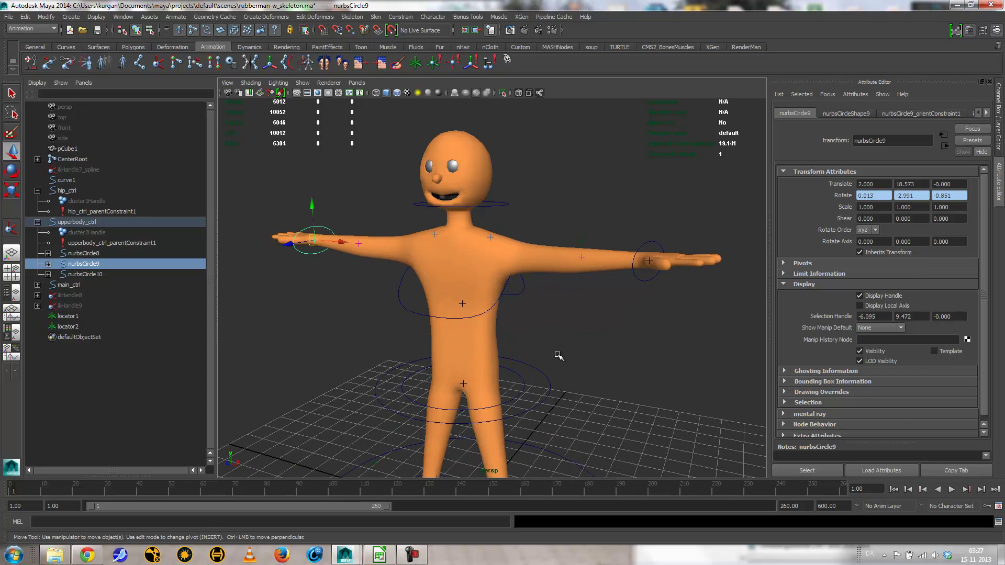
left_click_drag(359, 342, 425, 346, "alt")
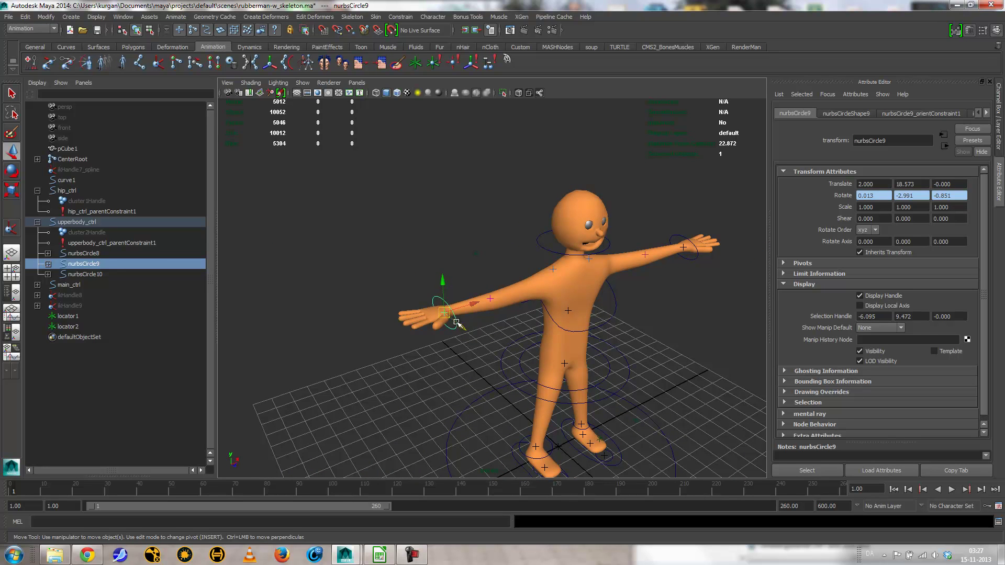
left_click(490, 295)
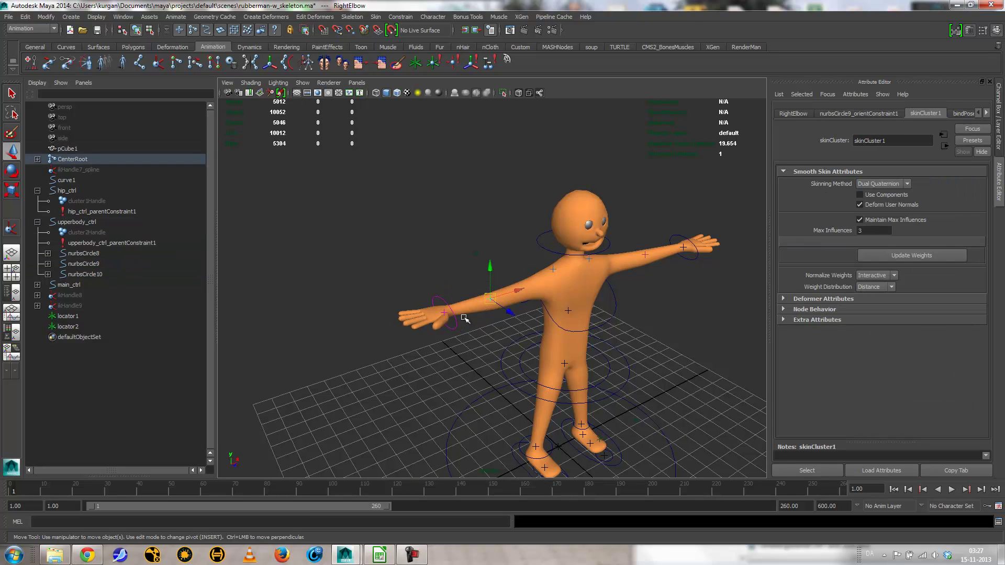
left_click(457, 323)
right_click_drag(473, 350, 588, 356, "alt")
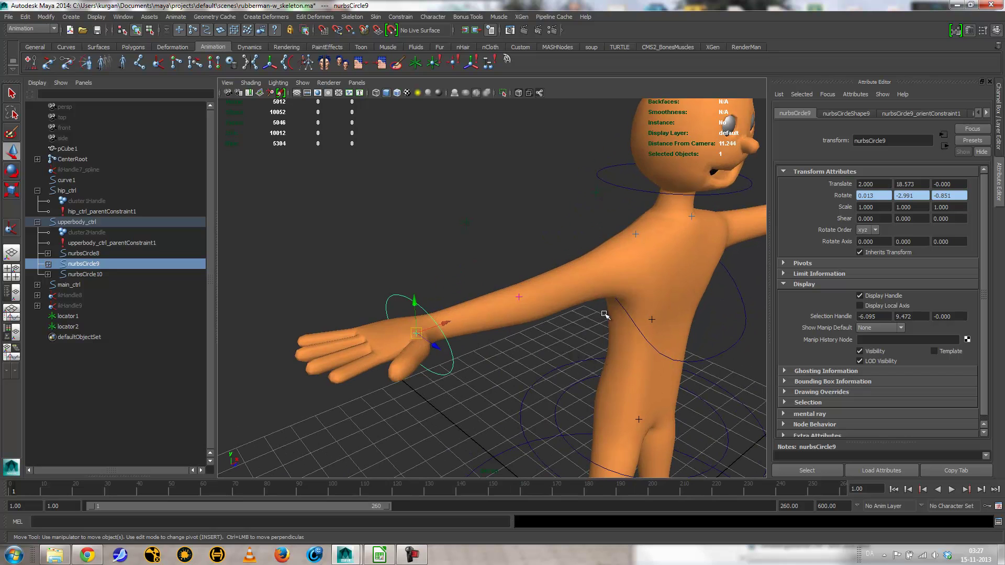
right_click_drag(604, 314, 506, 310, "alt")
mouse_move(507, 310)
left_mouse_down("alt")
mouse_move(573, 336)
mouse_move(504, 327)
left_mouse_up("alt")
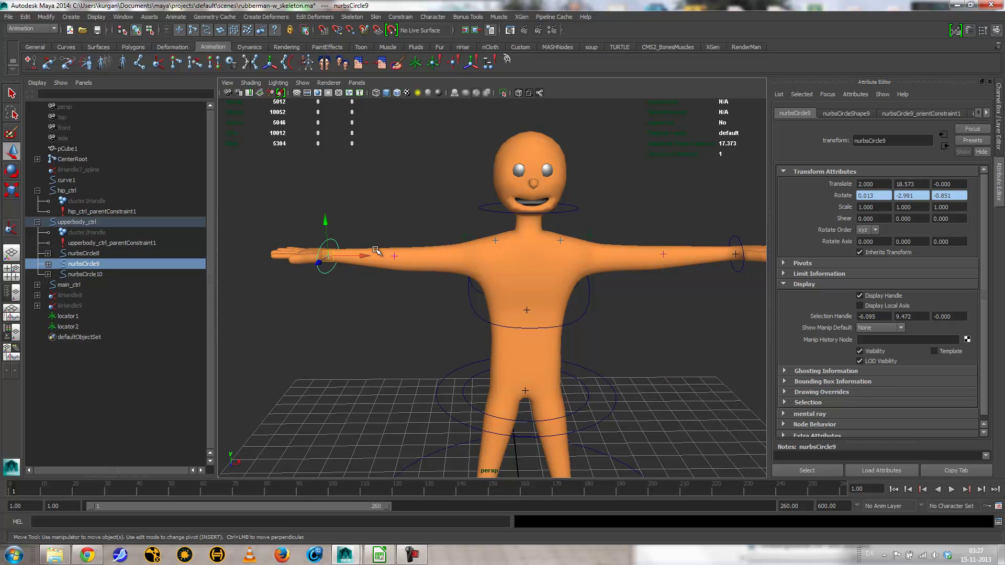
right_click_drag(497, 360, 485, 314, "alt")
middle_click_drag(485, 314, 471, 291, "alt")
right_click_drag(471, 292, 550, 314, "alt")
middle_click_drag(550, 315, 586, 340, "alt")
left_click(599, 396)
Test-rotate the whole character with main_ctrl, then undo the rotation
right_click_drag(668, 411, 550, 411, "alt")
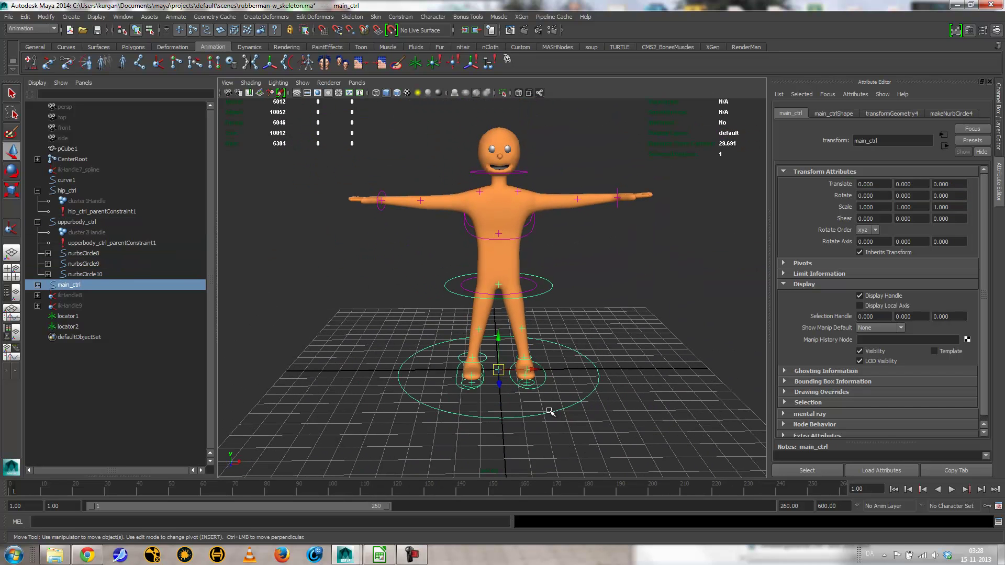
key("e")
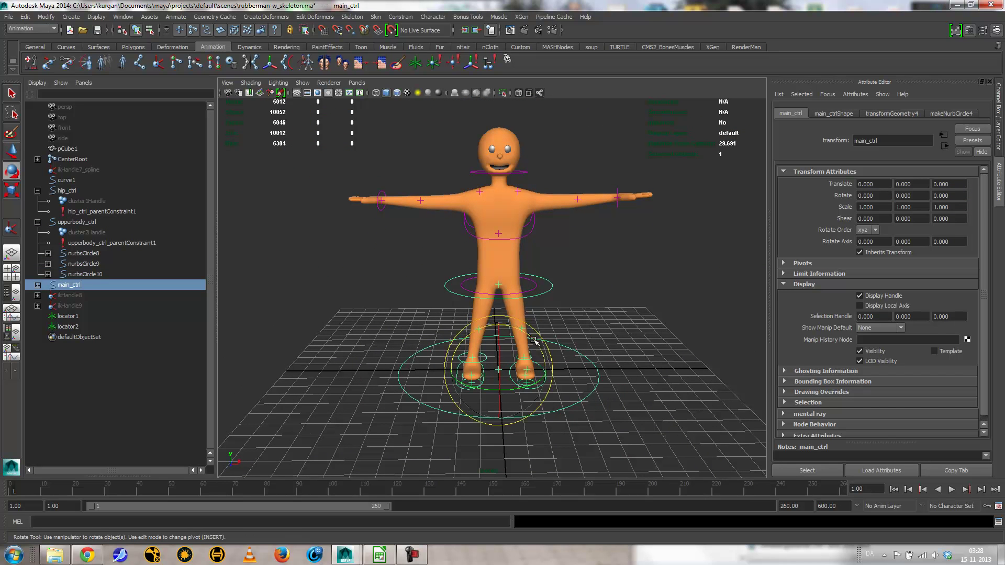
left_click_drag(534, 340, 507, 315)
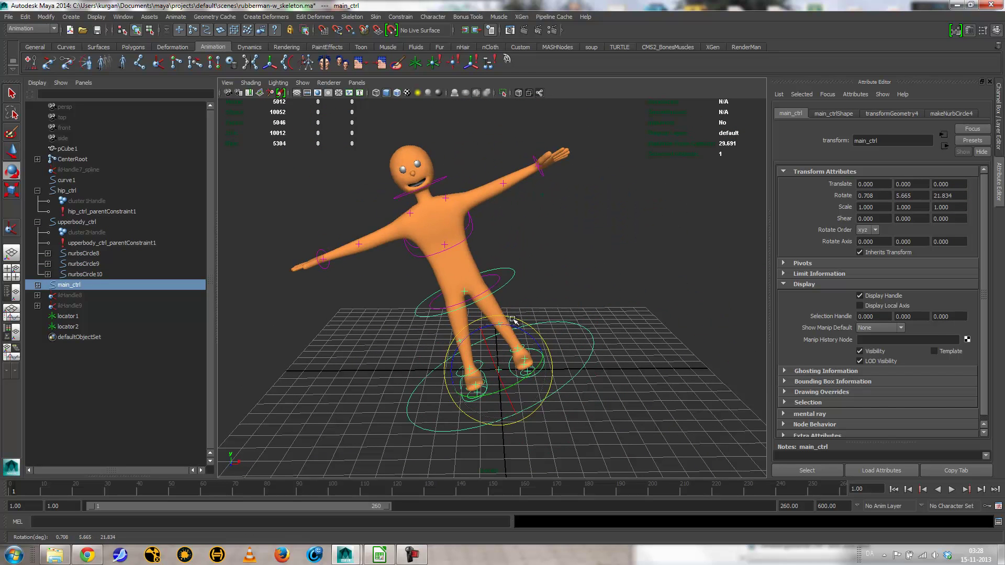
key("ctrl+z")
Try textured shading and Viewport 2.0, returning to smooth shading and High Quality rendering
key("6")
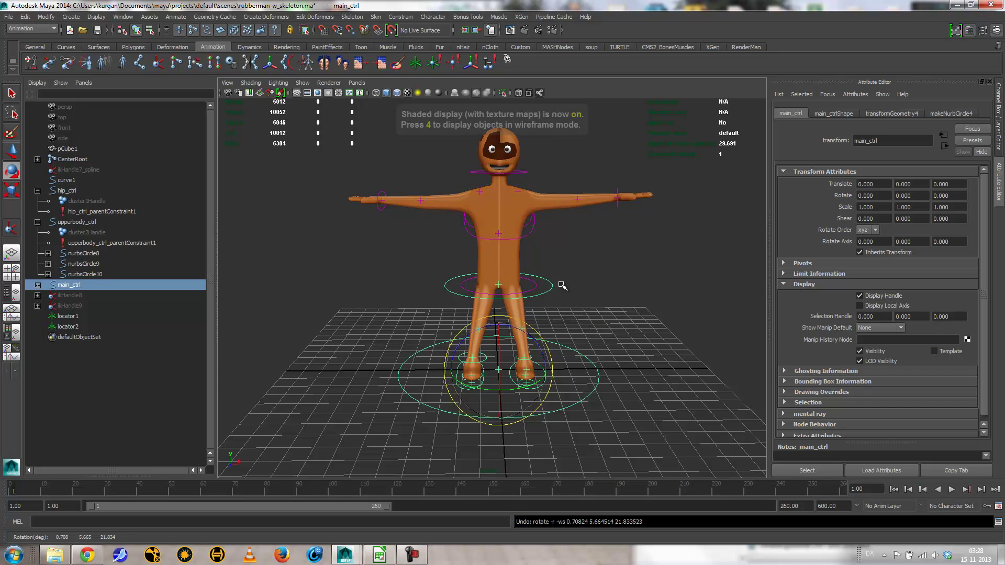
left_click_drag(549, 259, 533, 318, "alt")
scroll(535, 314, "down", 3)
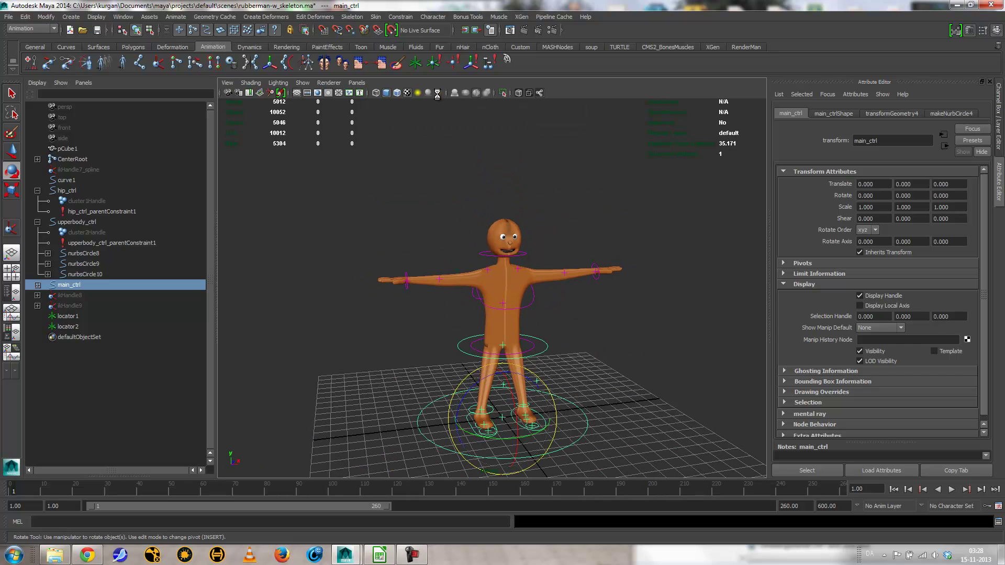
key("5")
left_click(576, 362)
right_click_drag(507, 353, 600, 327, "alt")
key("e")
left_click(438, 93)
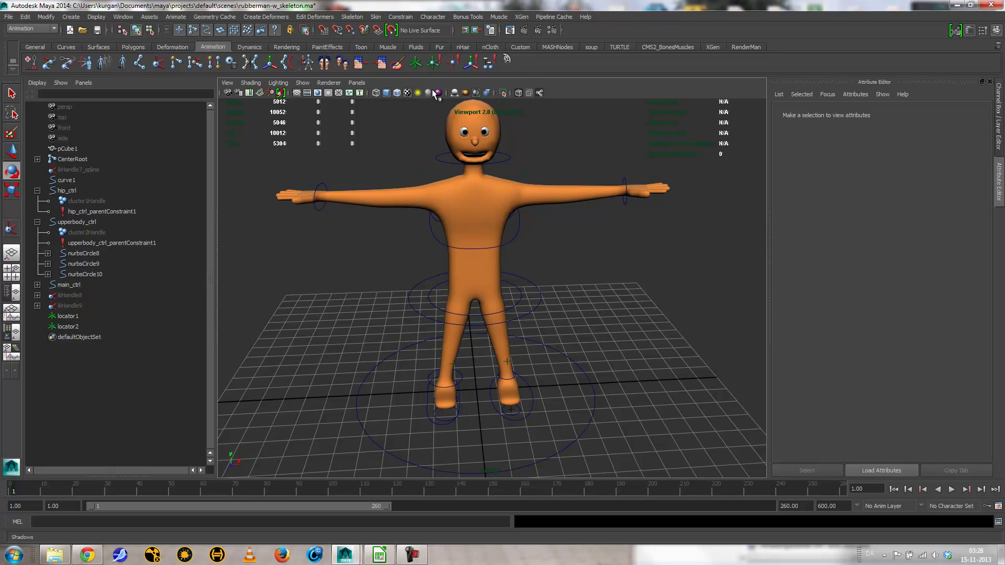
left_click(438, 93)
left_click_drag(669, 276, 595, 293, "alt")
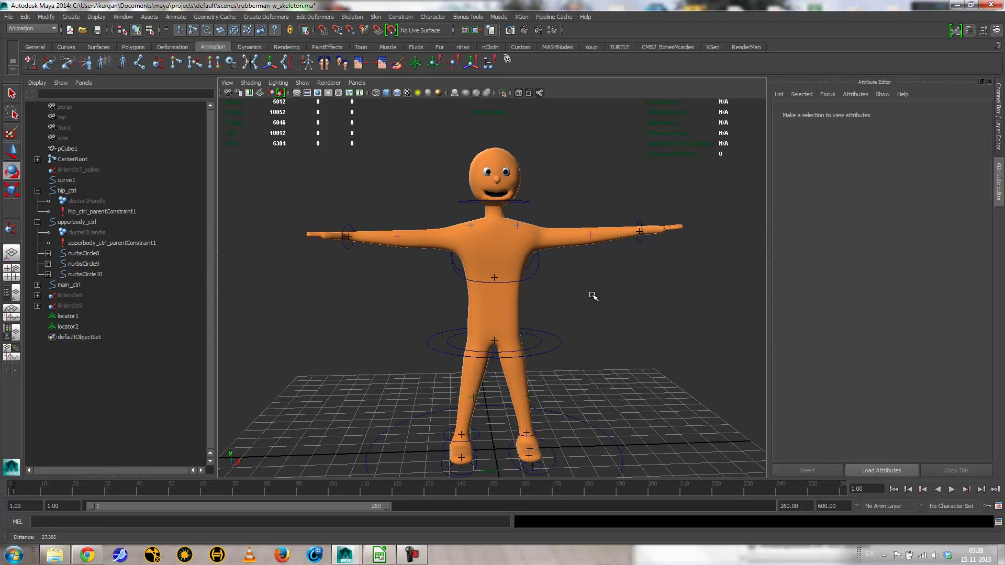
Rotate neck control nurbsCircle10 to 3.547, 1.343, 9.710, tilting the head sideways
left_click(521, 197)
left_click_drag(536, 174, 496, 188)
mouse_move(605, 320)
left_mouse_down("alt")
mouse_move(545, 325)
mouse_move(583, 332)
mouse_move(591, 306)
left_mouse_up("alt")
left_click(413, 555)
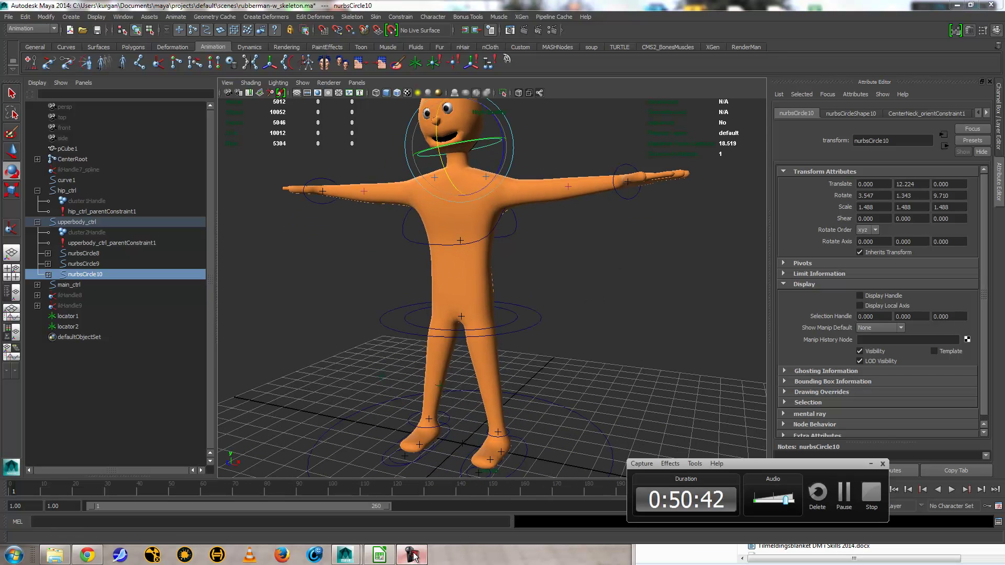